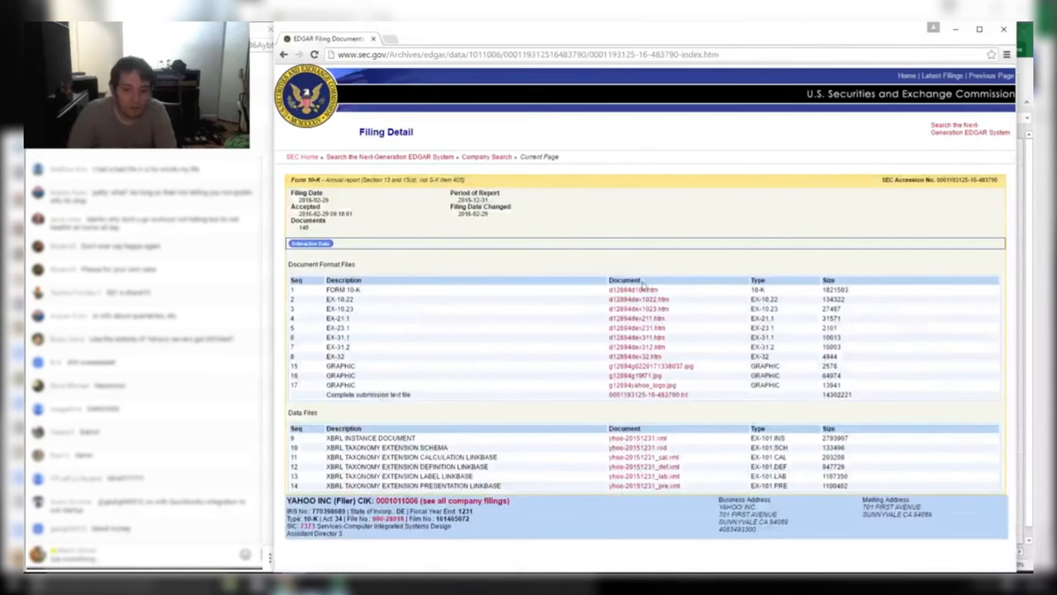
Open Yahoo's 10-K document d12894d10k.htm and jump to its Financial Statements section
click(640, 288)
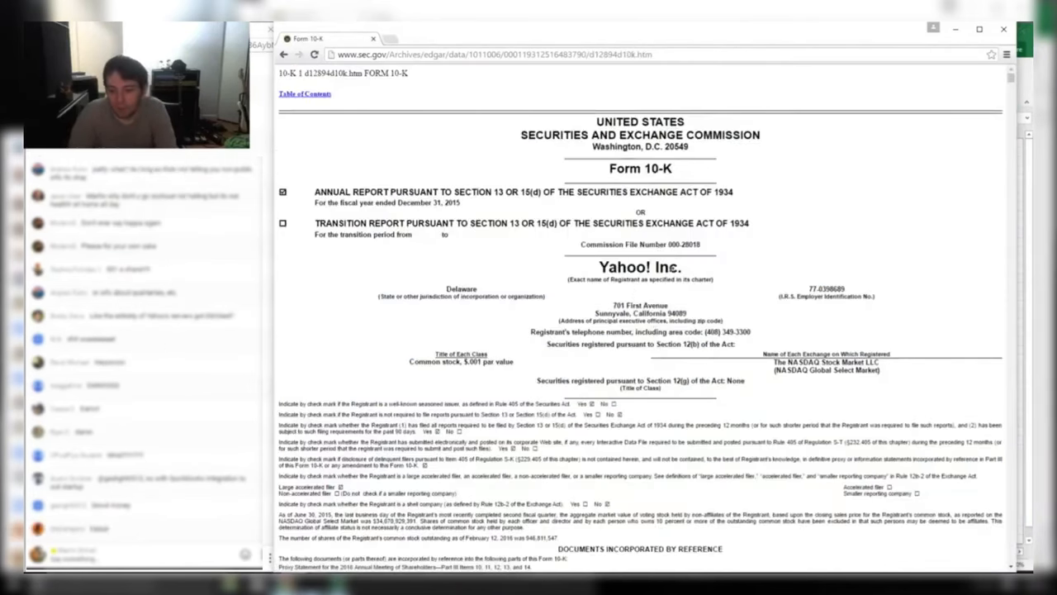
scroll(660, 246, down, 3)
scroll(686, 244, down, 2)
scroll(685, 260, down, 1)
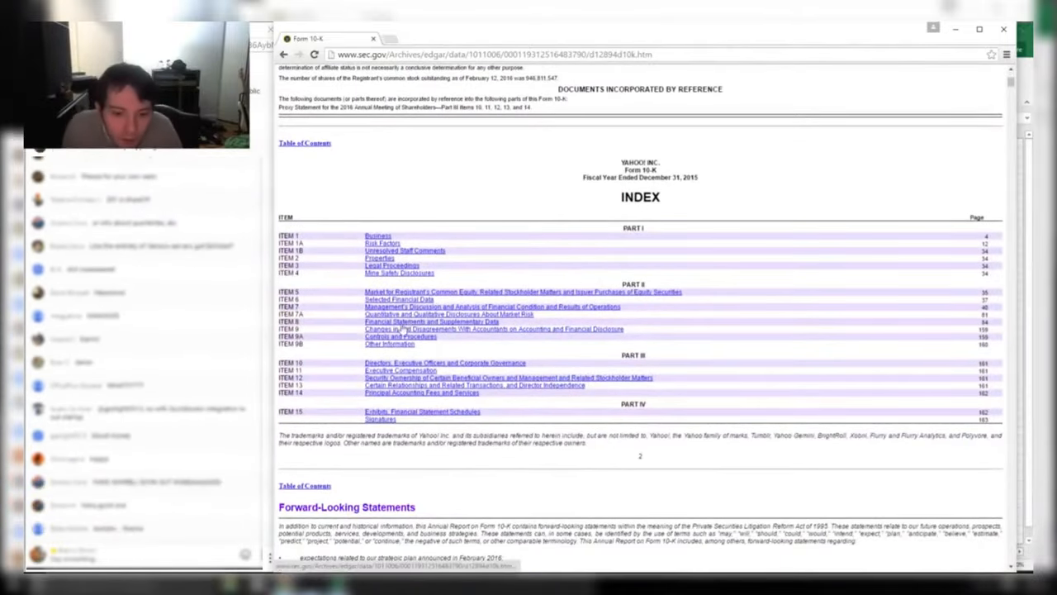
click(414, 321)
scroll(550, 321, down, 1)
scroll(557, 322, down, 5)
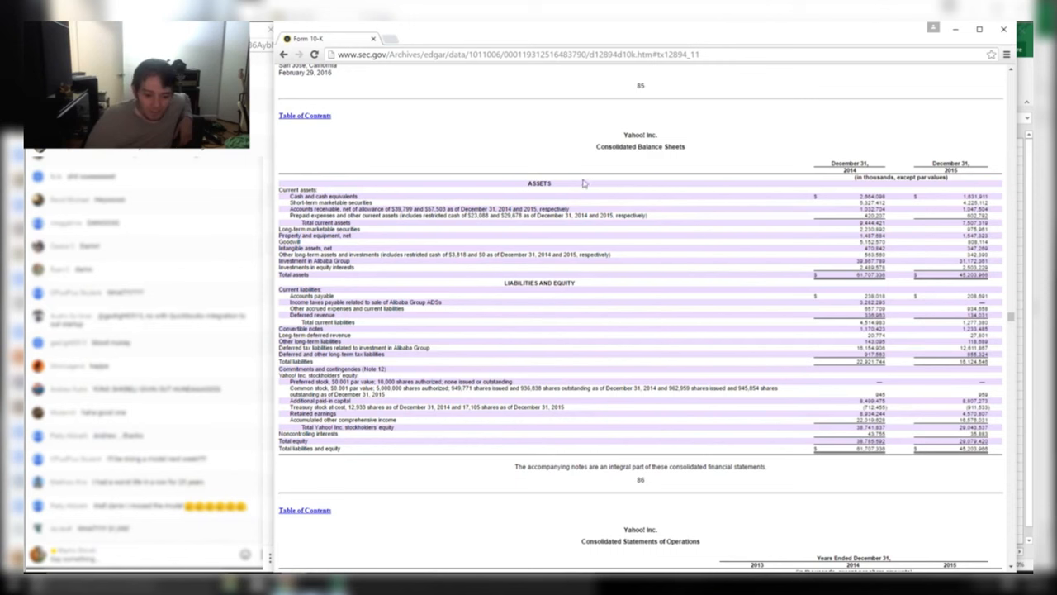
Highlight the Consolidated Balance Sheets heading and the Cash and cash equivalents row
drag(616, 136, 707, 152)
click(708, 156)
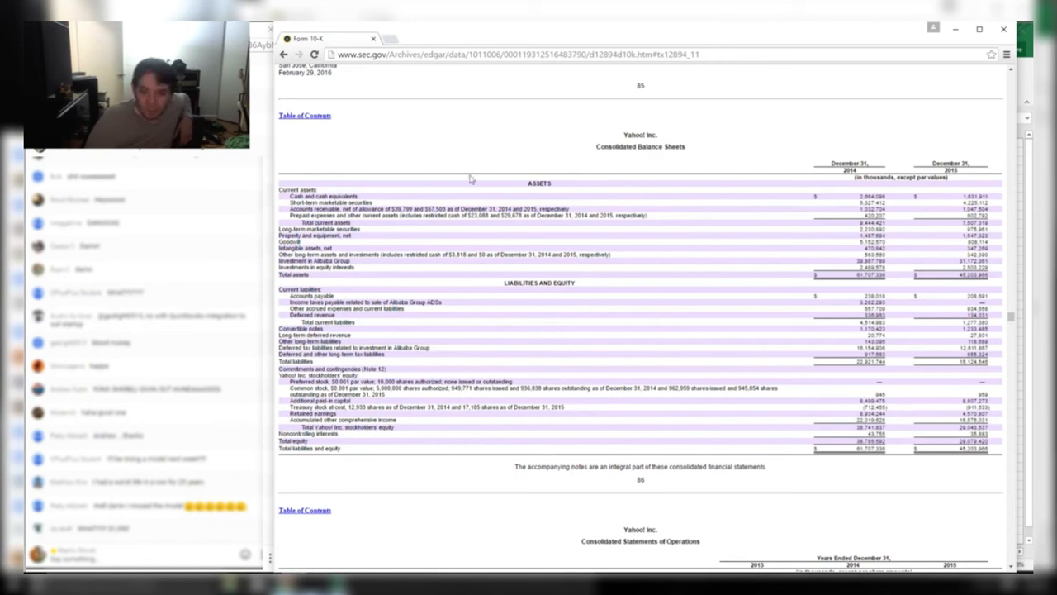
drag(295, 197, 991, 198)
click(920, 294)
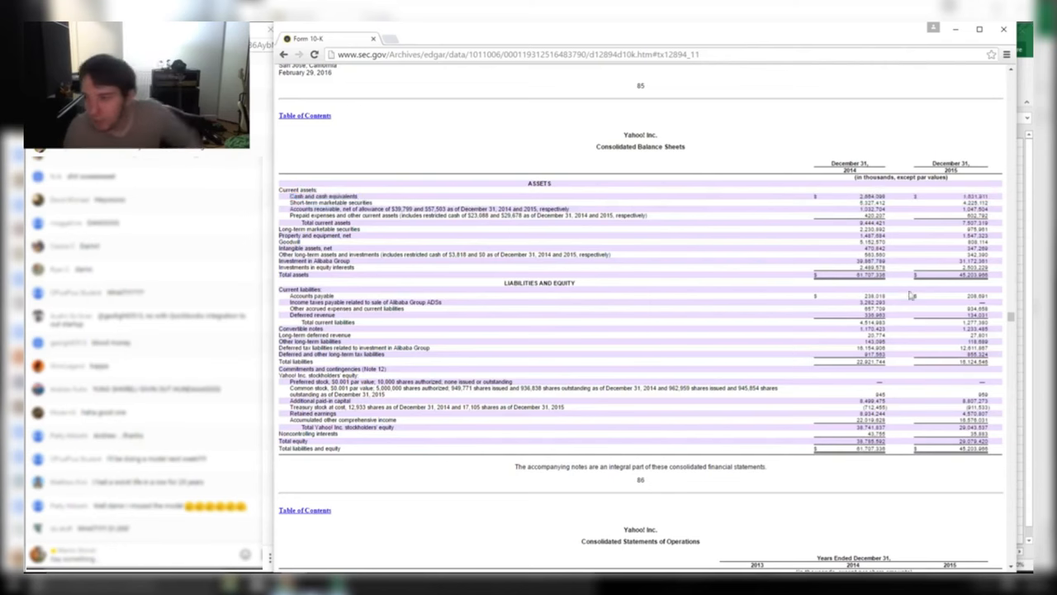
Enter the label 'Cash' in cell K11 of the Excel workbook
key(alt+Tab)
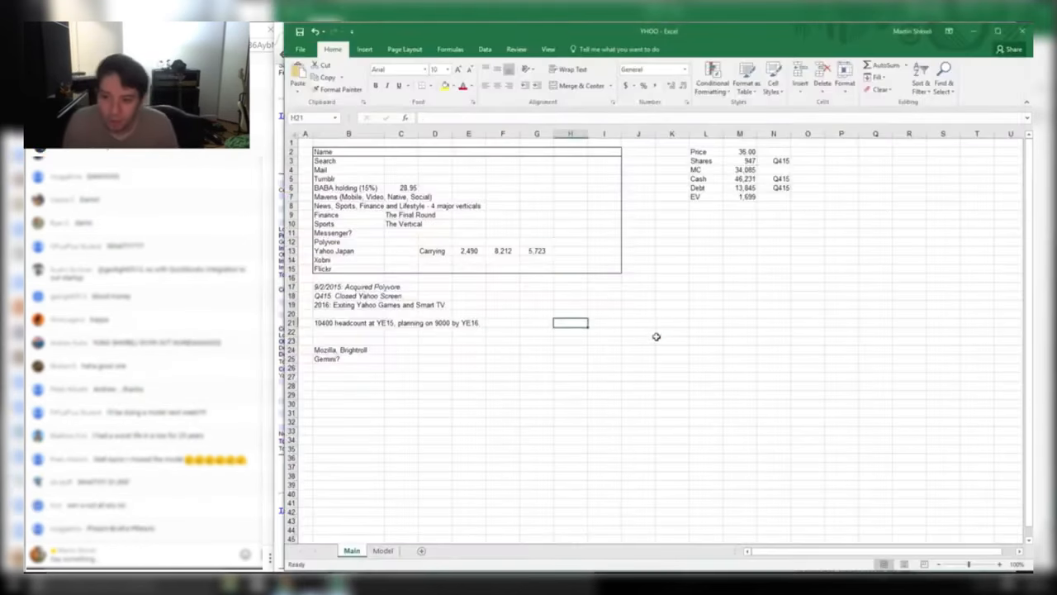
ctrl+scroll(658, 337, up, 5)
ctrl+scroll(702, 361, down, 4)
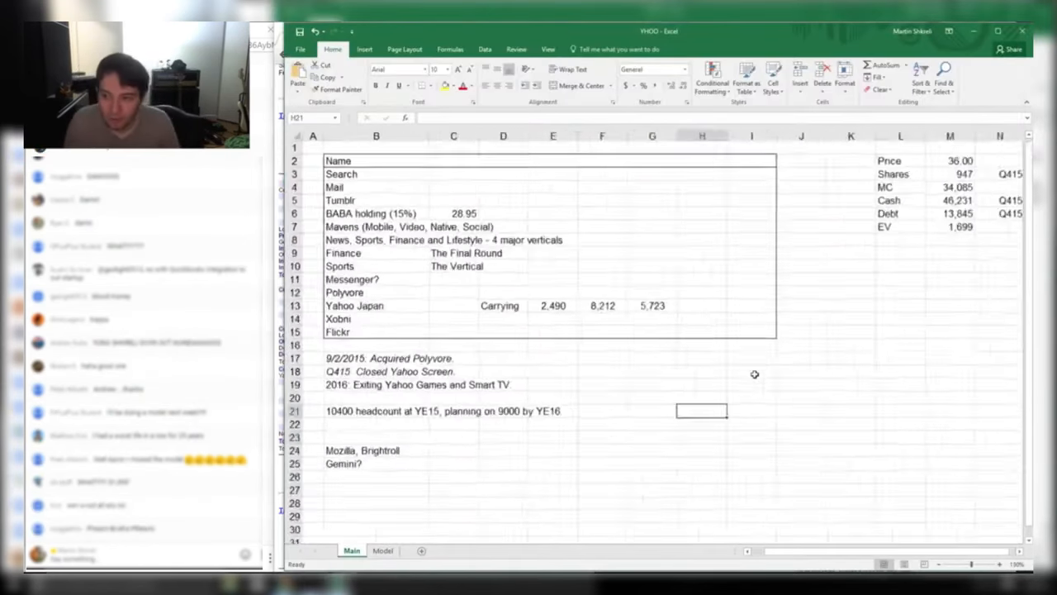
click(788, 261)
text(Cas)
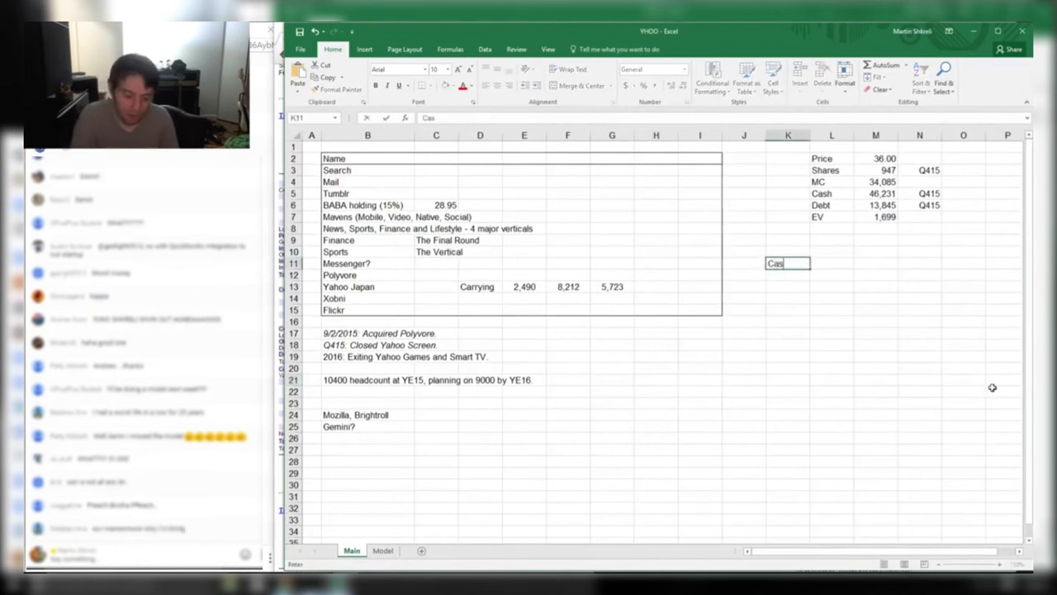
text(h)
key(Up)
Put a bold, underlined 'Sellable Assets' heading in K10
text(LIQUID ASS)
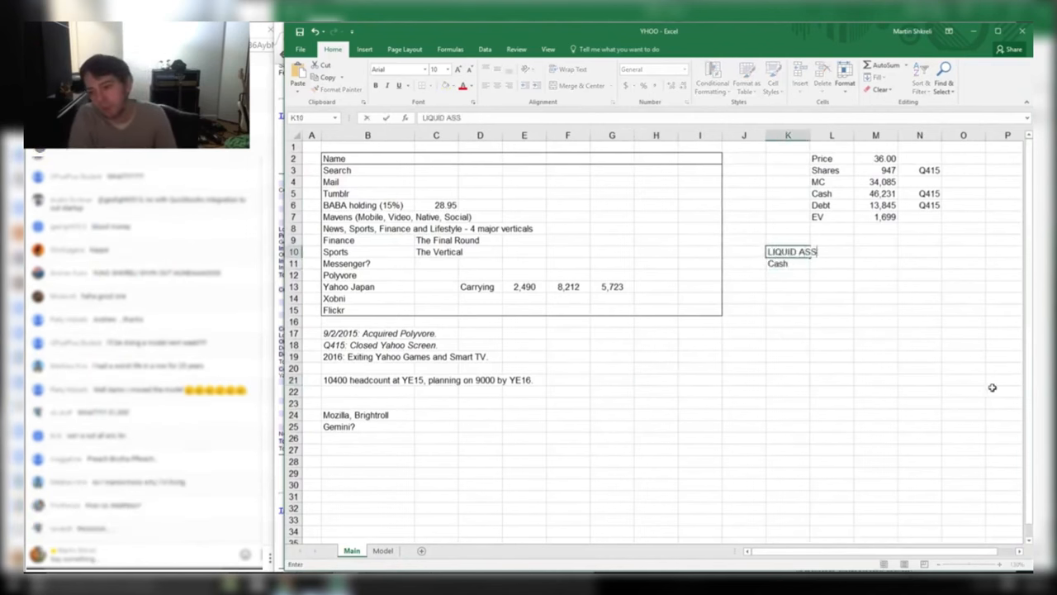
key(Escape)
text(S)
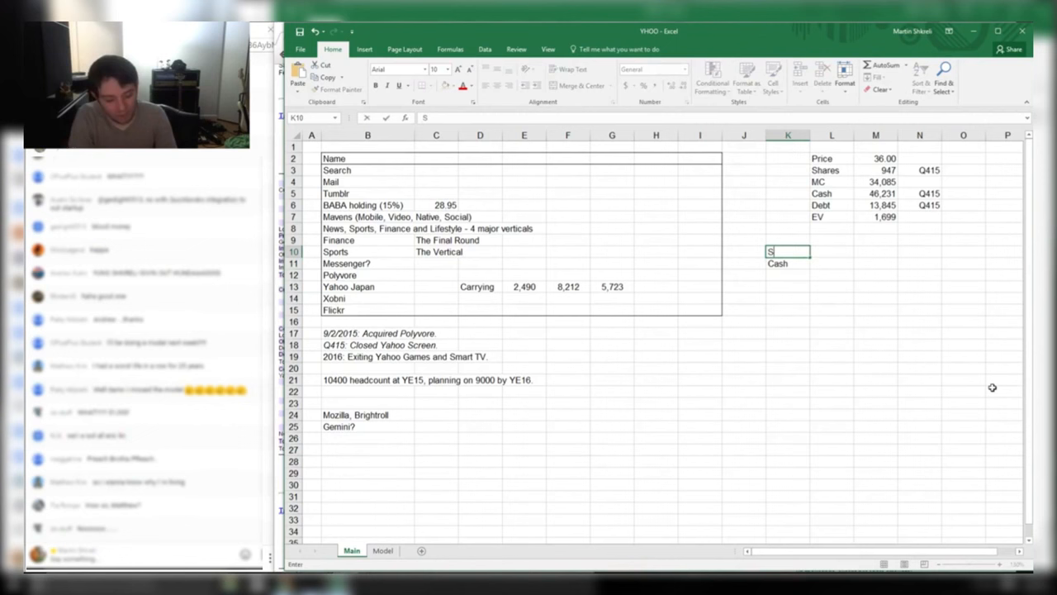
text(edllable As)
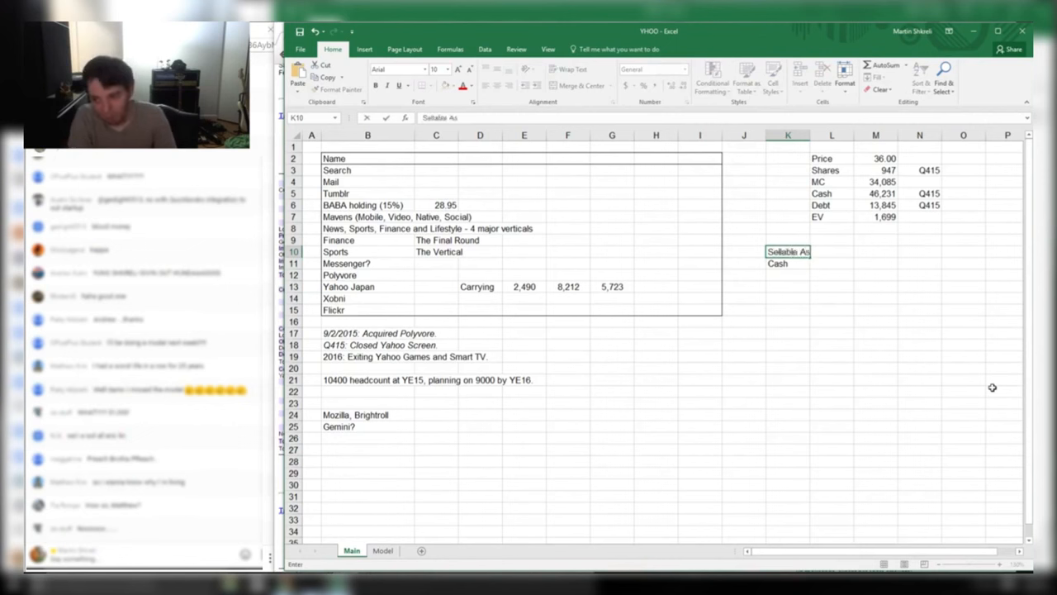
text(sets)
key(Return)
key(Up)
key(ctrl+b)
key(ctrl+u)
key(Right)
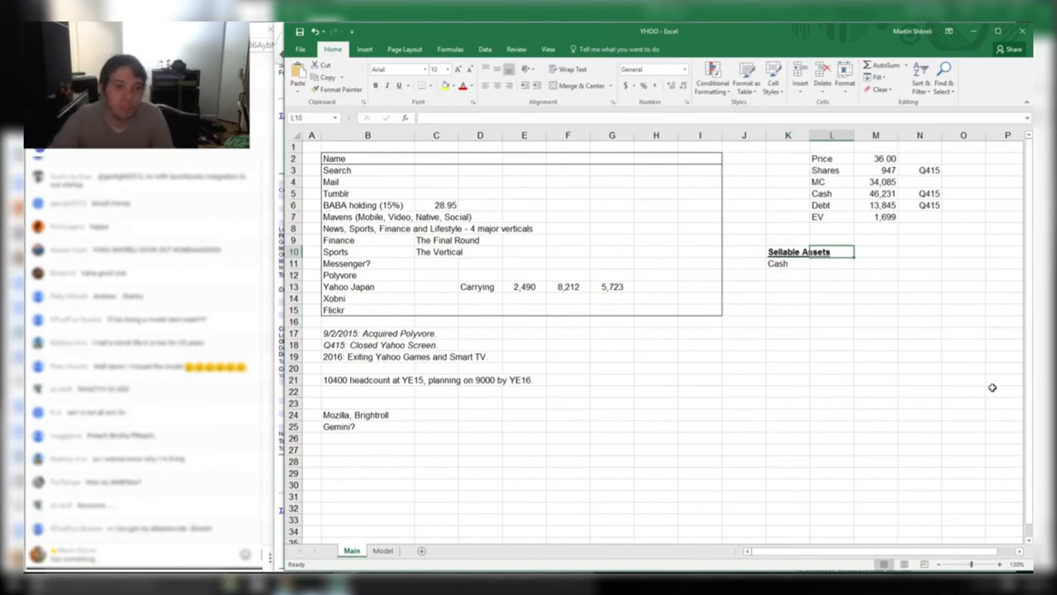
Enter the Cash value 1,631,911 from the 10-K with thousands separators
key(alt+Tab)
key(alt+Tab)
text(1631911)
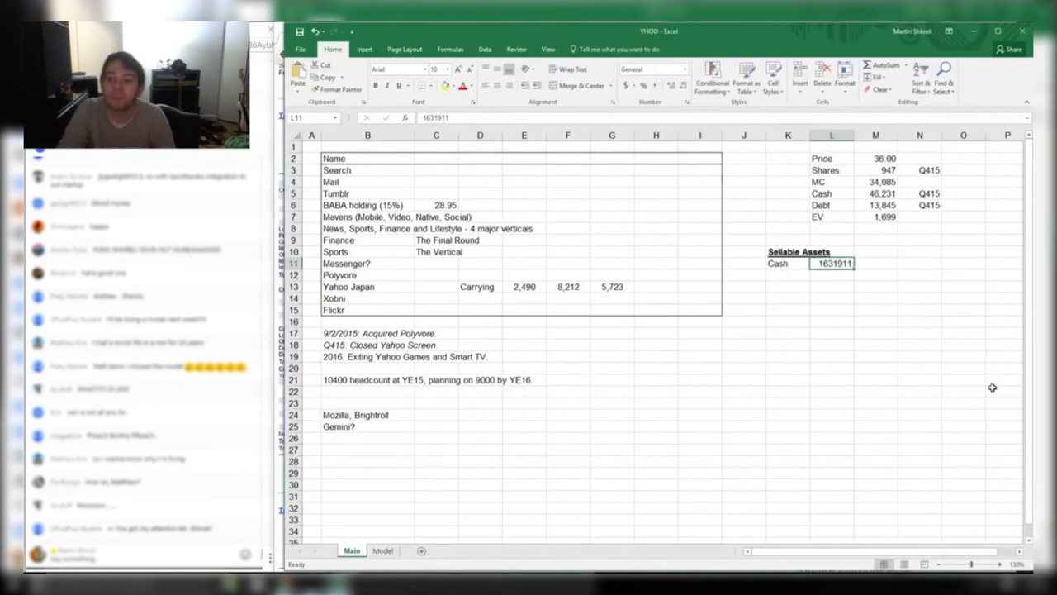
key(ctrl+1)
key(Return)
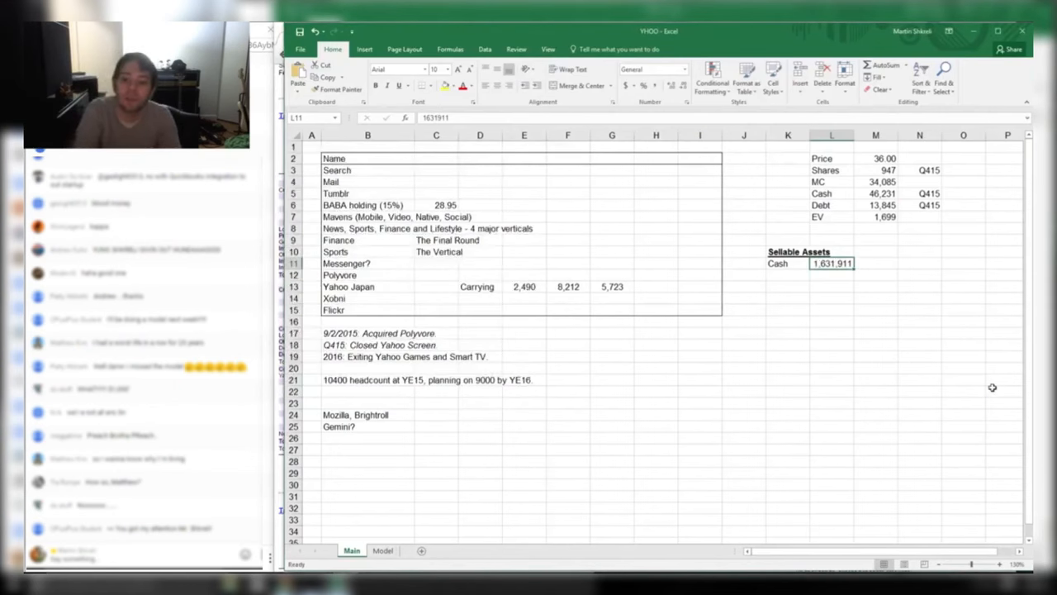
key(alt+Tab)
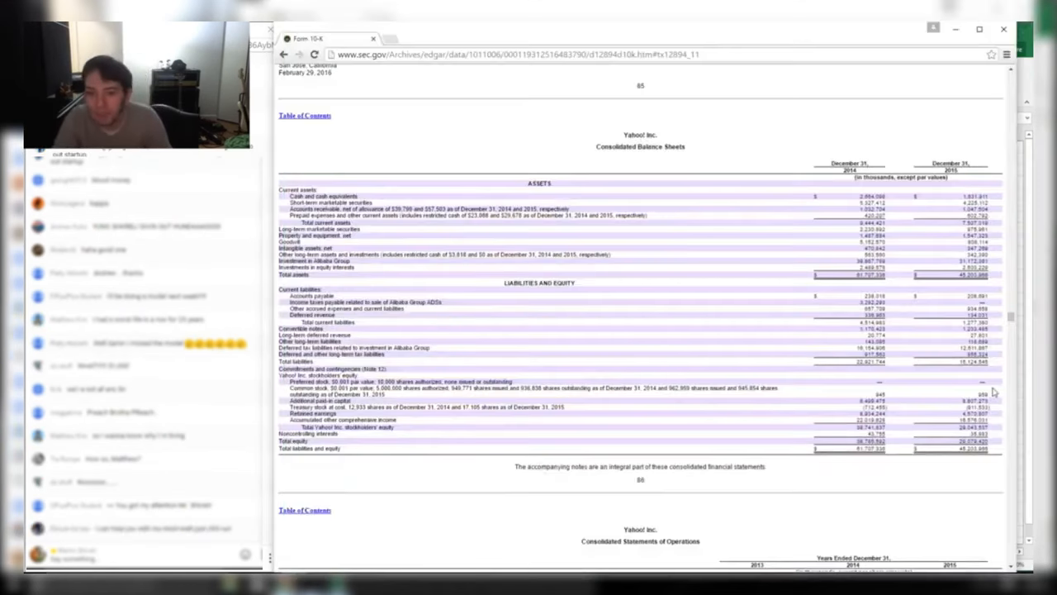
key(alt+Tab)
Add the ST MS row with the value 4,225,112 in K12:L12
key(Down)
key(Left)
text(S)
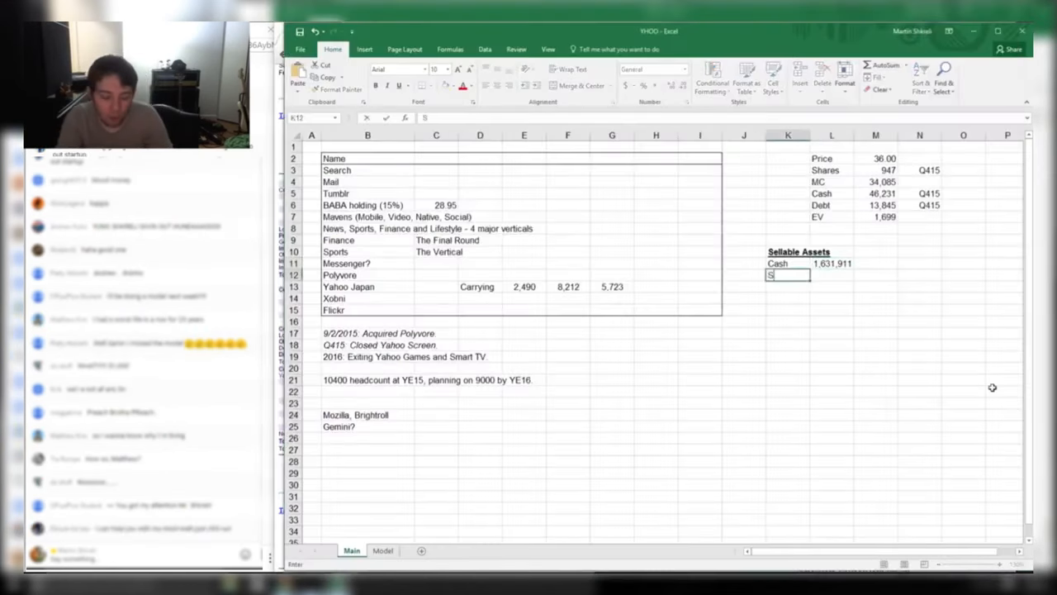
key(Tab)
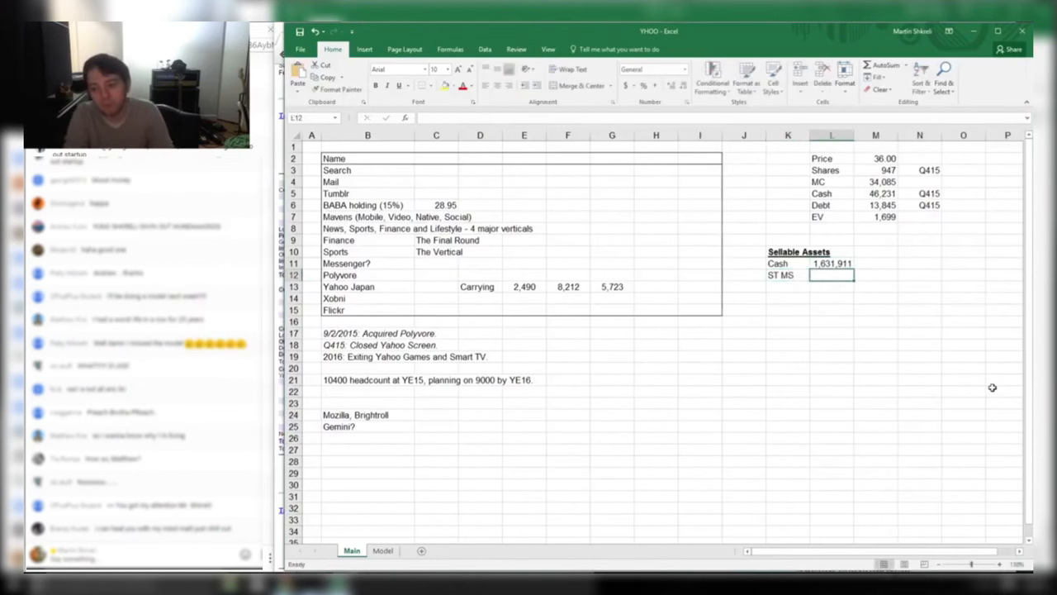
key(alt+Tab)
key(alt+Tab)
text(4225112)
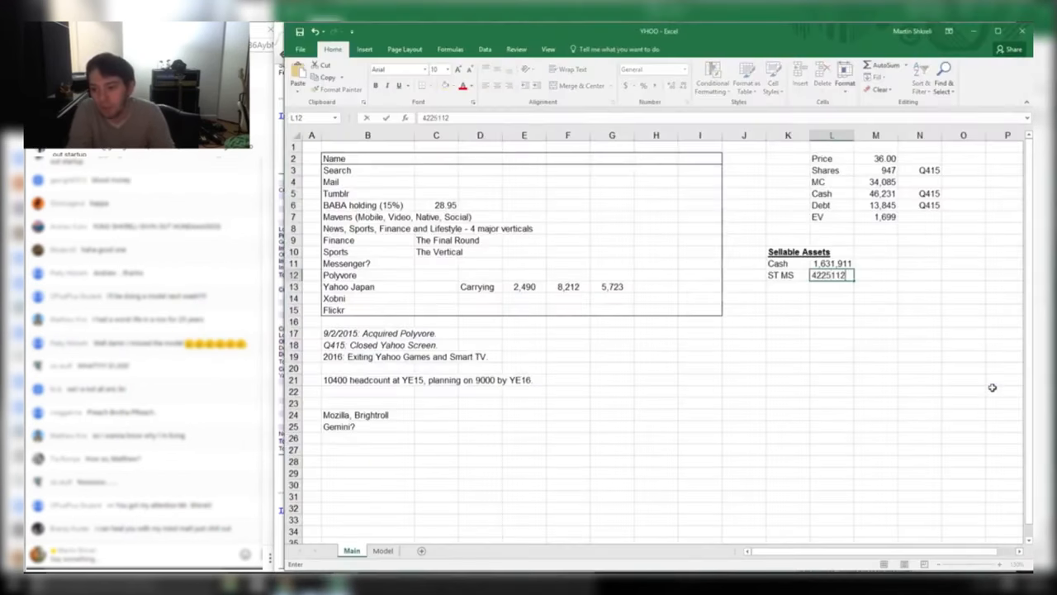
key(Return)
key(Up)
Format L12 as Number with 0 decimals and a thousands separator
key(ctrl+1)
key(Tab)
key(Down)
key(Tab)
text(0)
key(Tab)
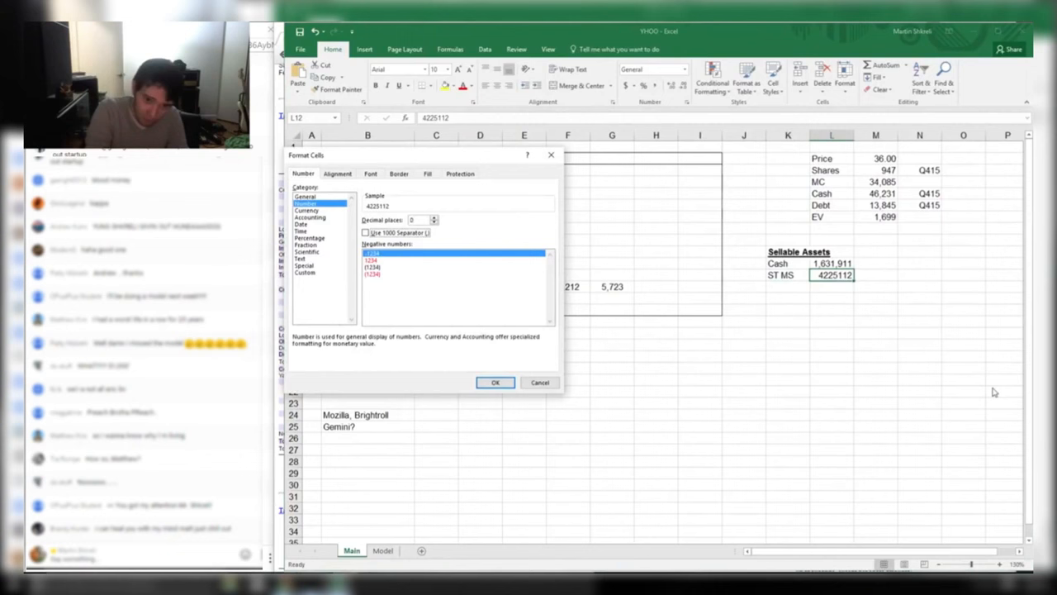
key(space)
key(Return)
key(Down)
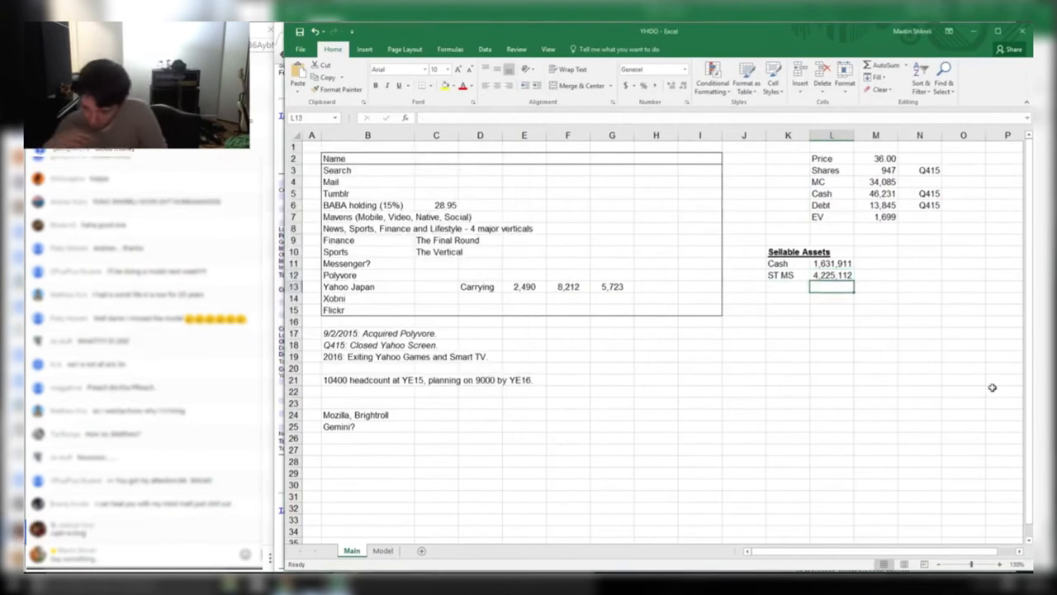
Begin =SUM( in L25, extending its range up the column to include L11
click(826, 426)
text(=sum()
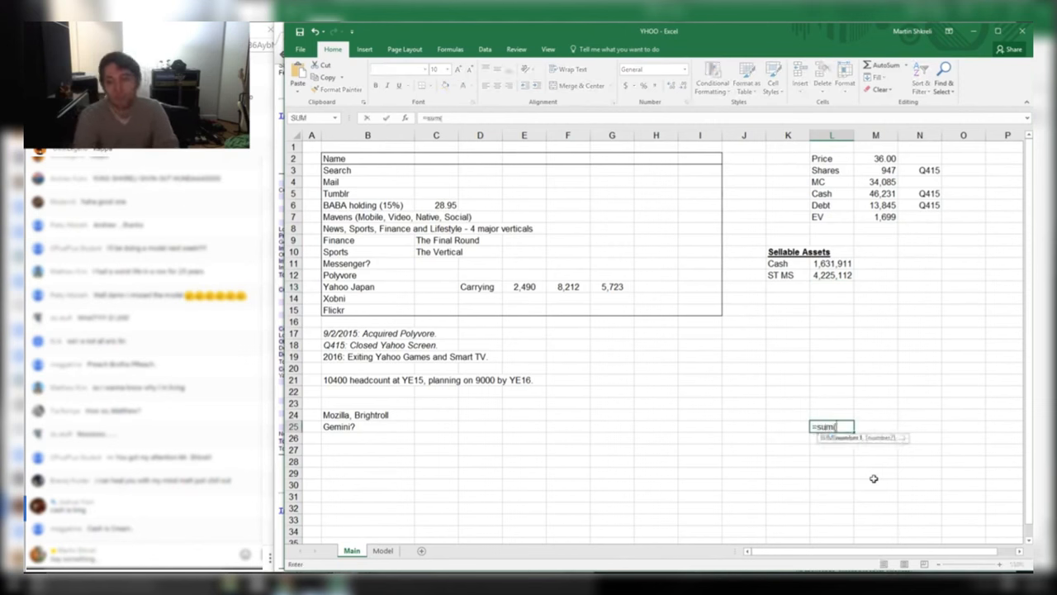
key(Up)
key(ctrl+shift+Up)
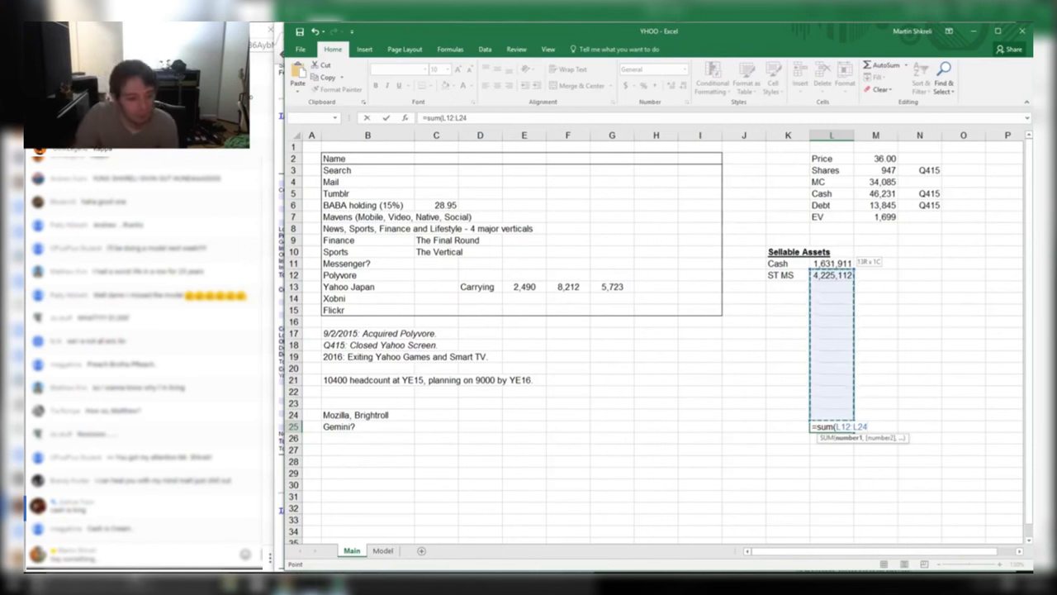
drag(817, 415, 845, 420)
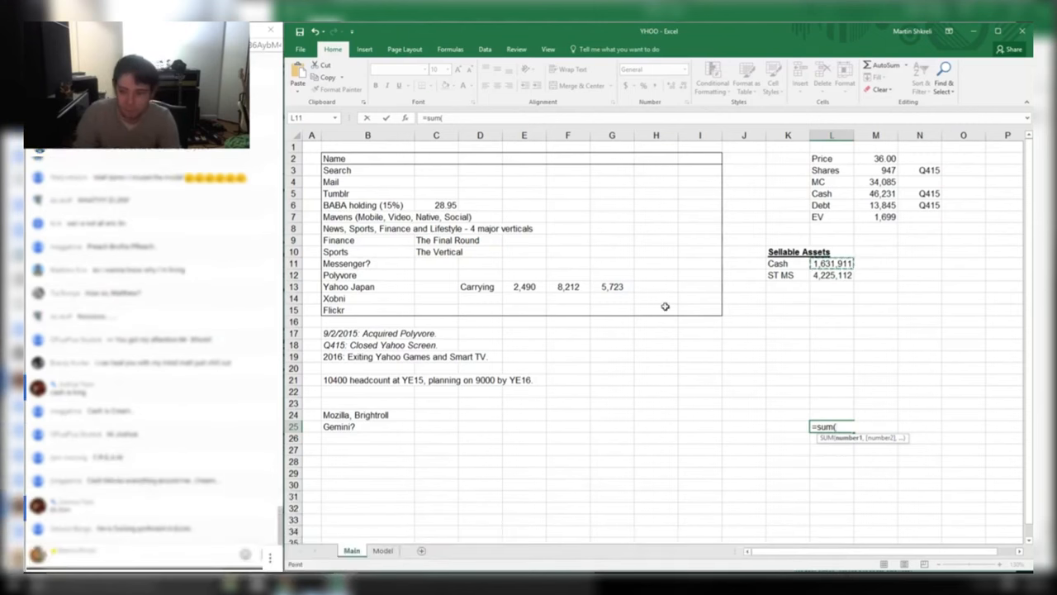
Highlight the Accounts receivable row in the 10-K, then select K14 back in Excel
key(alt+Tab)
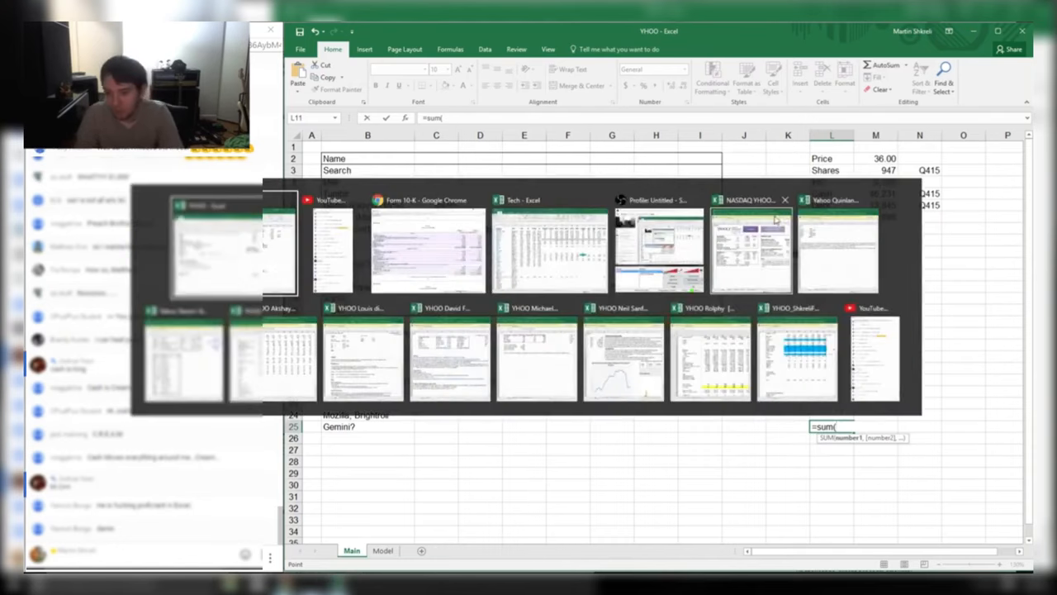
key(alt+Tab)
key(alt+Tab)
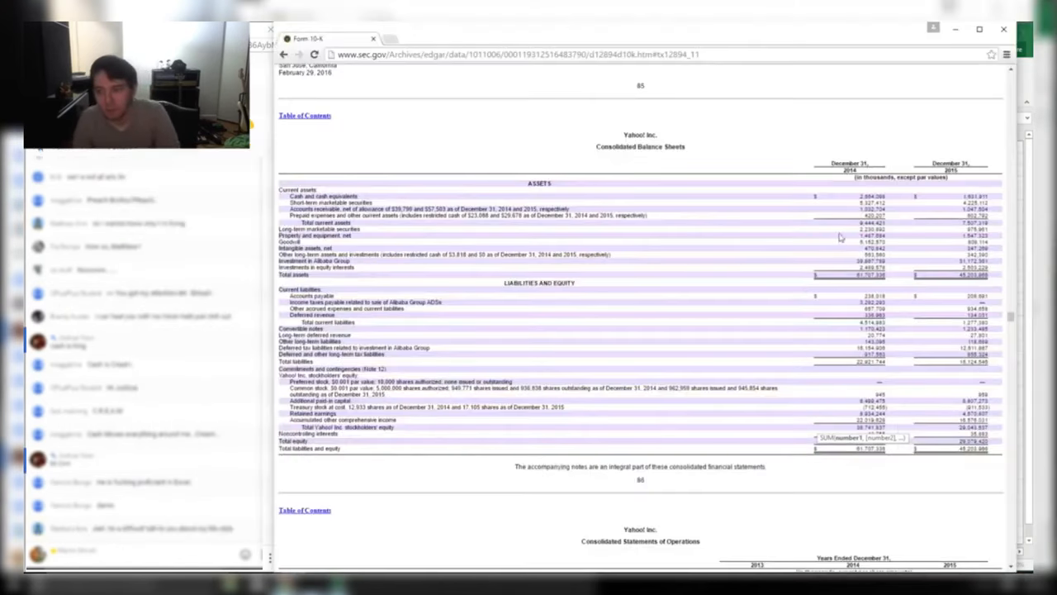
drag(299, 209, 995, 212)
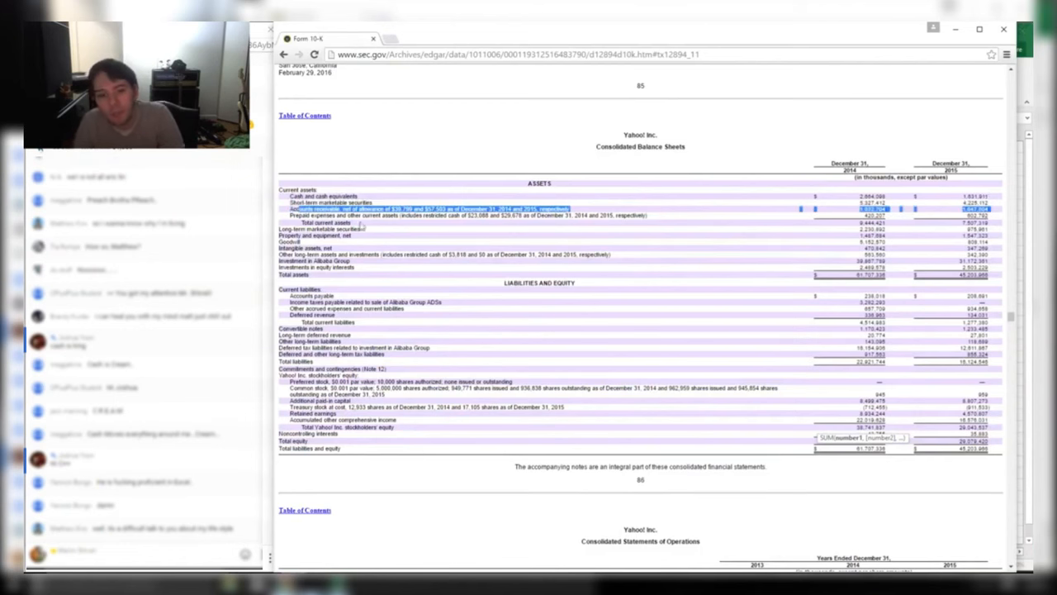
click(307, 209)
drag(291, 208, 997, 225)
key(alt+Tab)
click(802, 302)
Label K21 'Total' and begin a =Sum( formula in L21 referencing the figures above
click(788, 380)
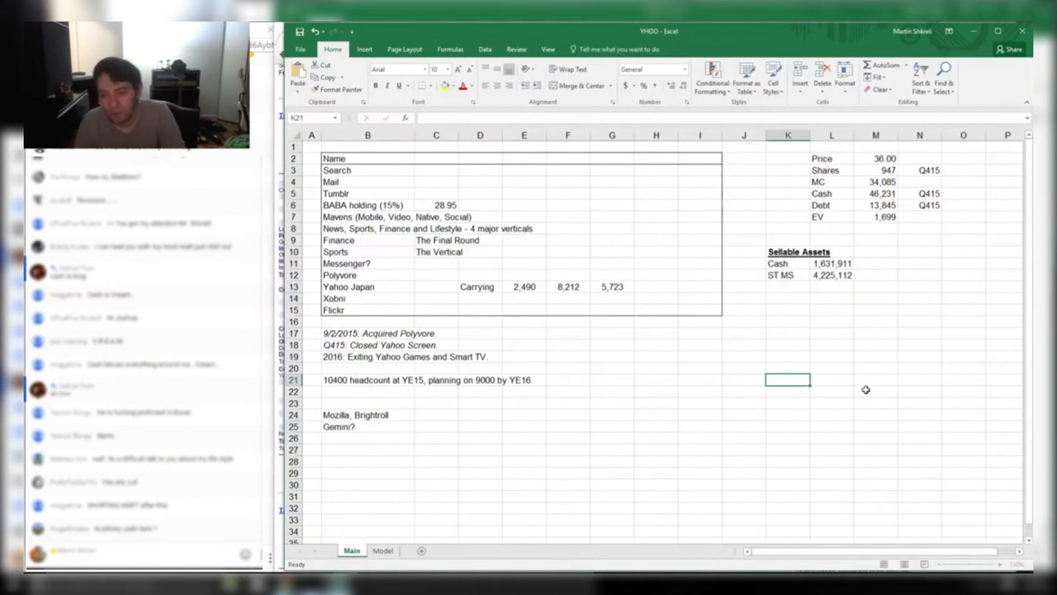
text(=sum)
key(Escape)
key(Escape)
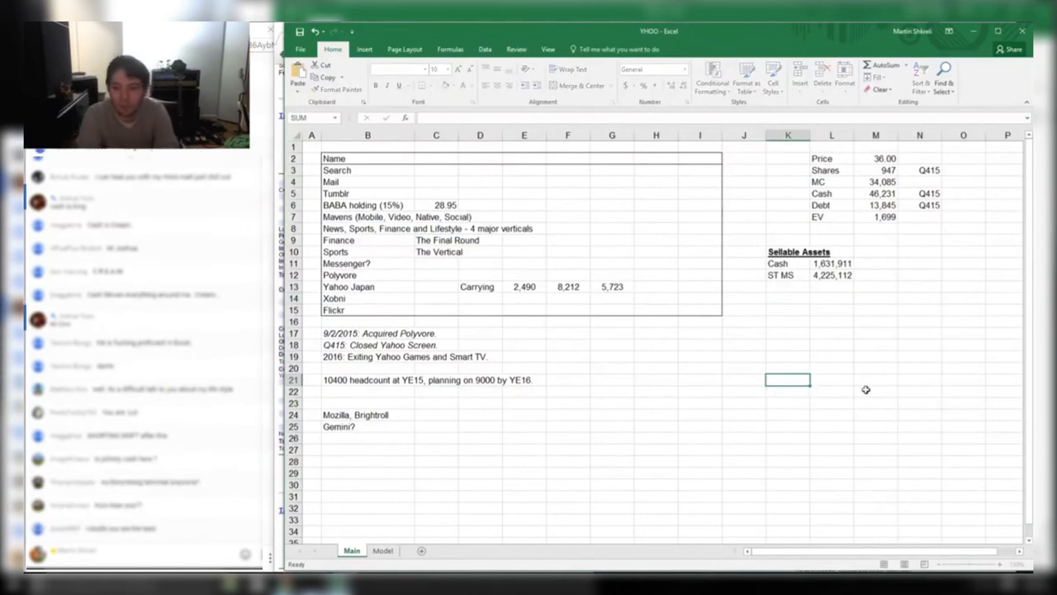
text(Total)
key(Tab)
text(=Sum()
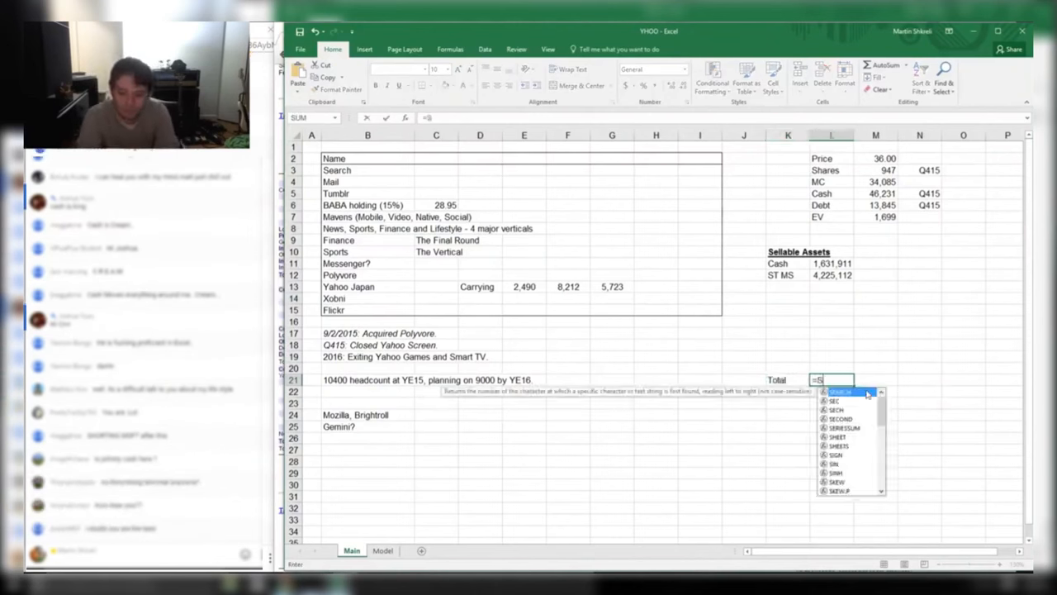
key(Up)
key(Up)
key(Up)
key(Up)
key(Up)
key(Up)
key(Up)
key(Up)
key(Up)
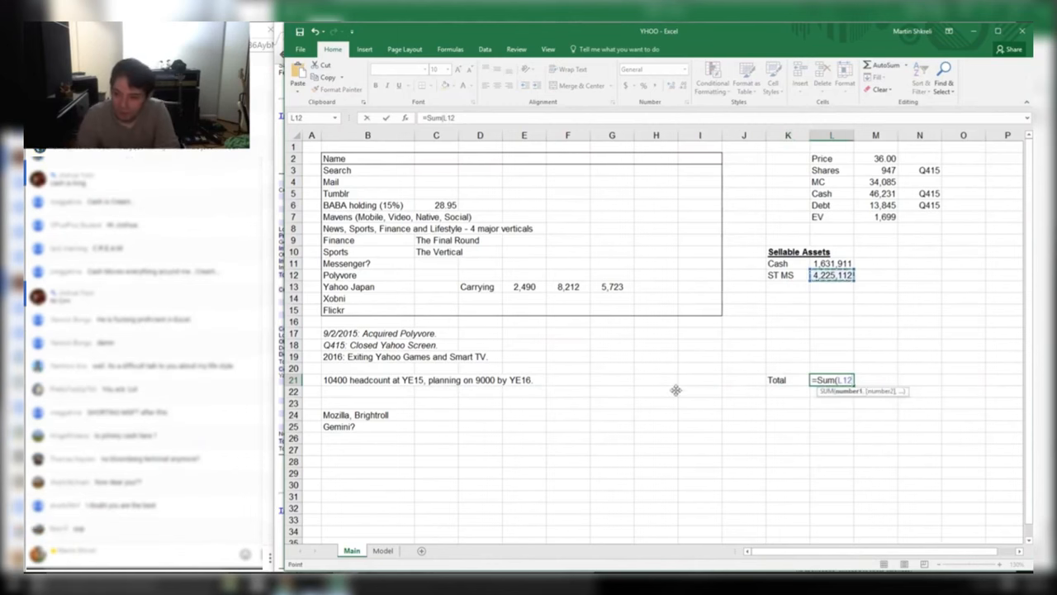
key(alt+Tab)
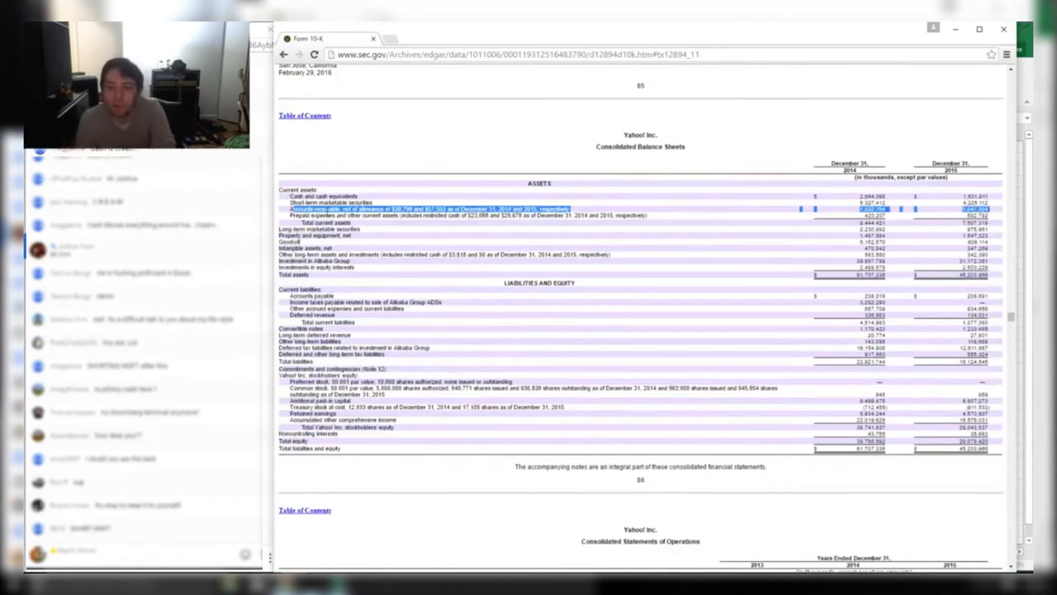
Highlight the balance-sheet rows from Accounts receivable down to Total current assets
click(292, 213)
drag(291, 213, 991, 220)
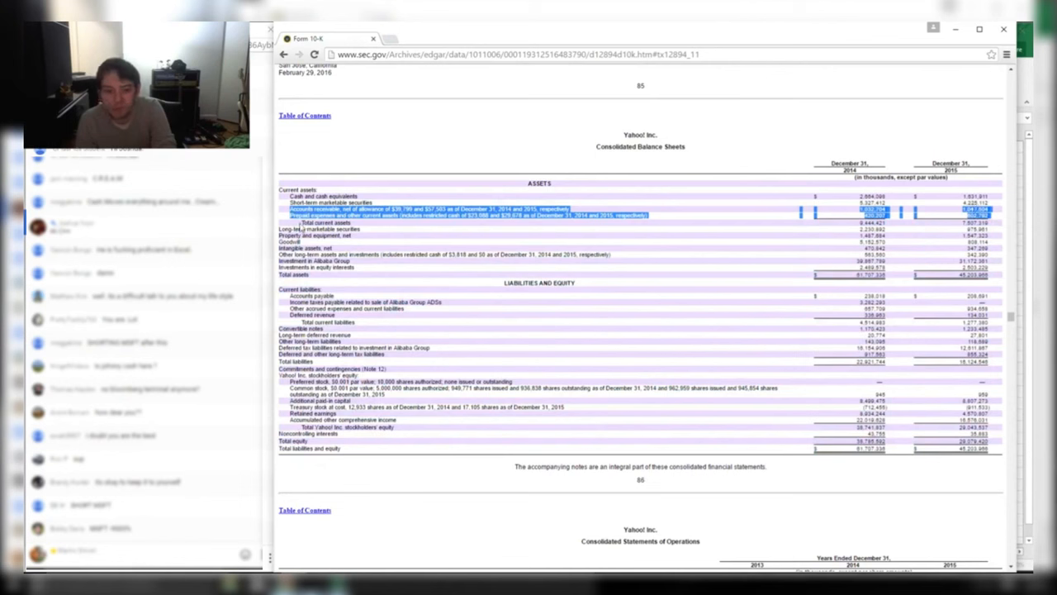
drag(303, 224, 929, 203)
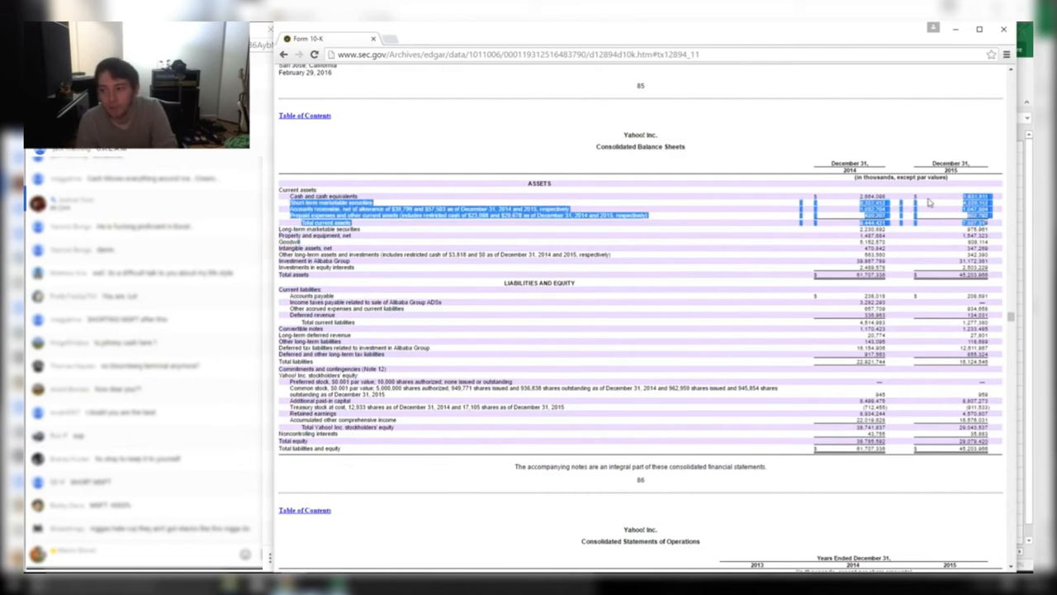
key(alt+Tab)
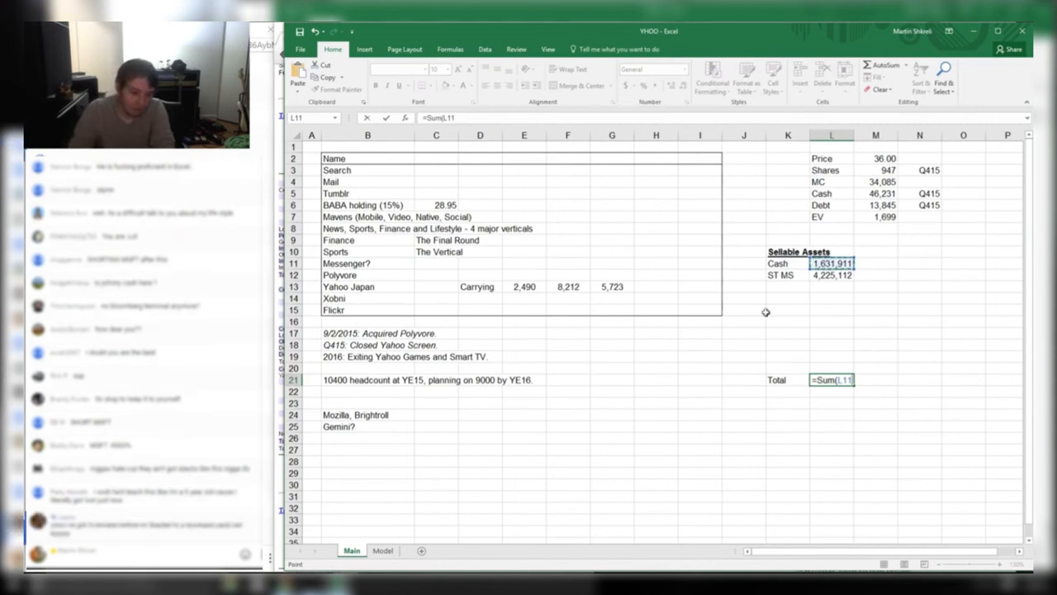
Cancel the unfinished Total formula and return to the empty row below ST MS
text(:)
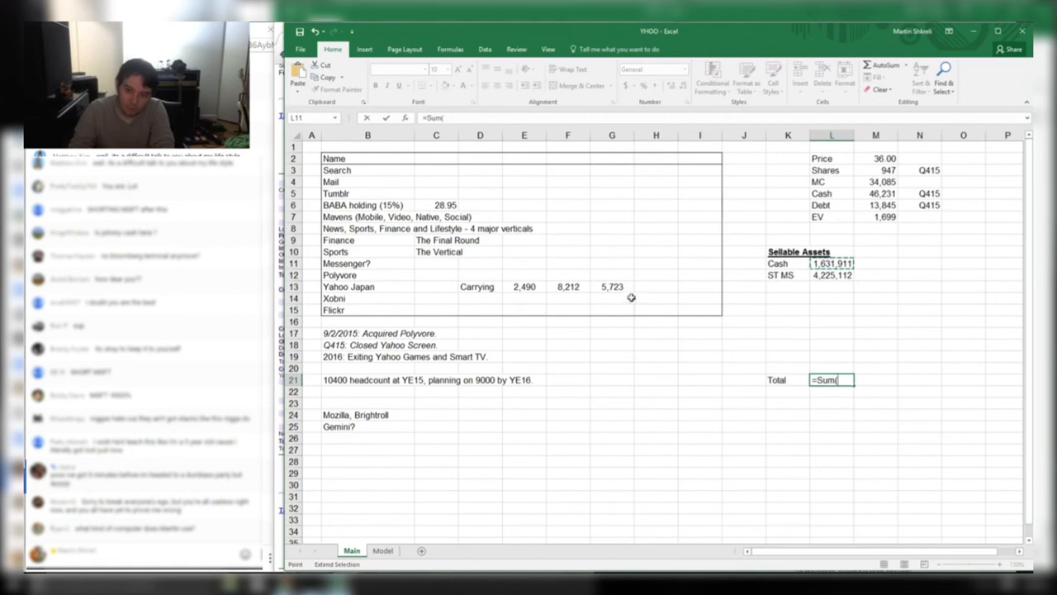
key(Escape)
click(631, 297)
click(826, 302)
click(771, 371)
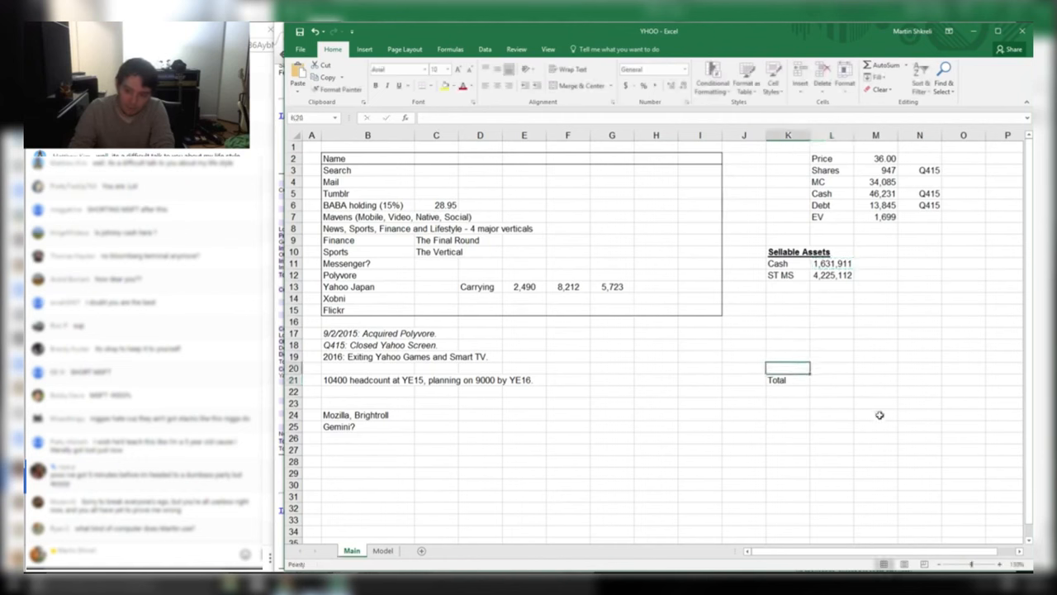
key(Up)
key(Up)
key(Up)
key(Up)
key(Up)
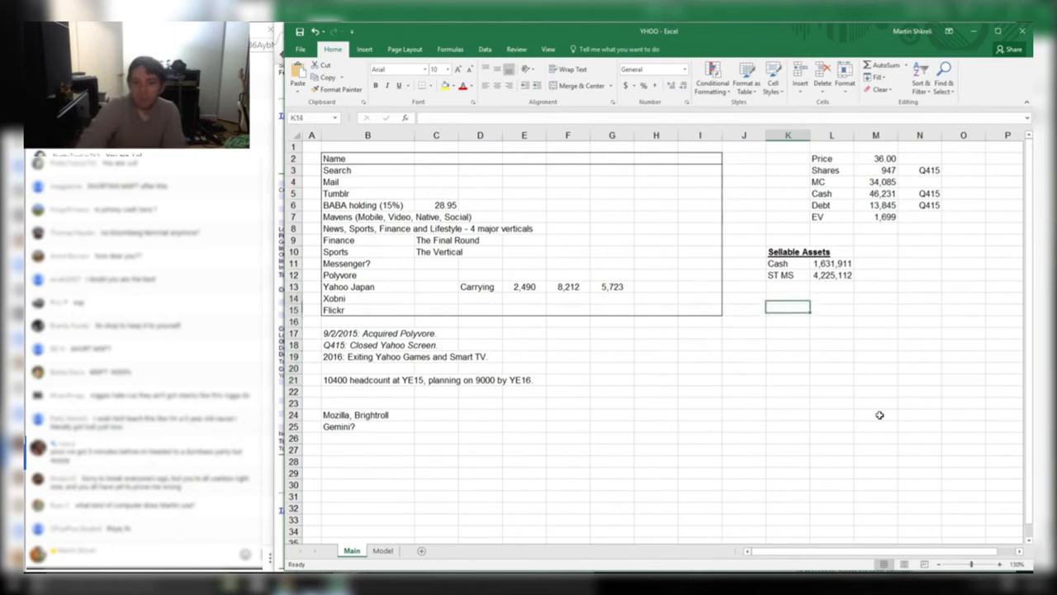
key(Up)
key(Up)
Browse the Formulas, Proofing, Language and Advanced pages of Excel Options, then close with OK
key(ctrl+o)
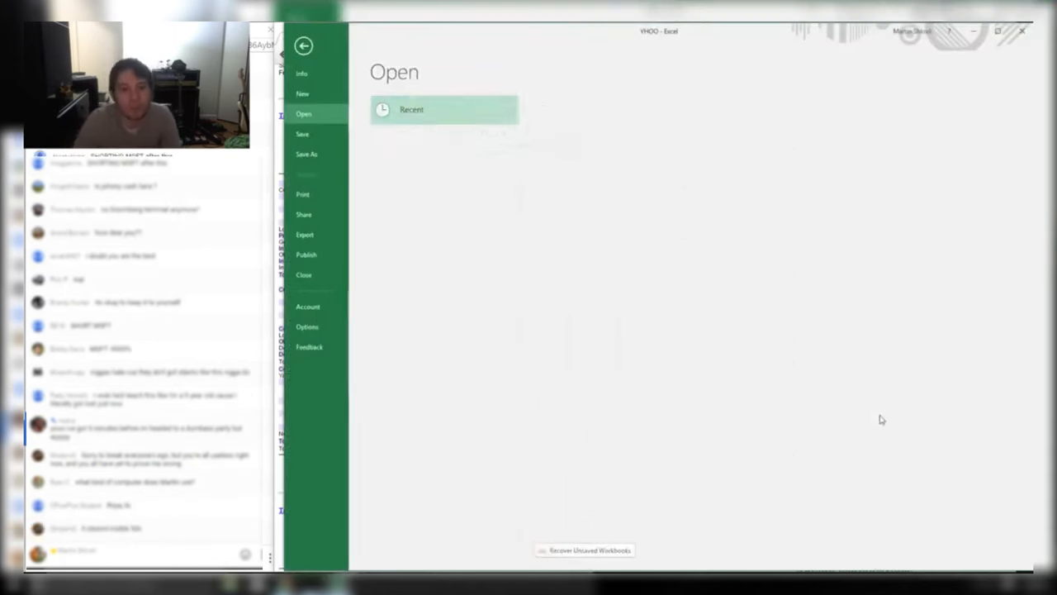
click(317, 329)
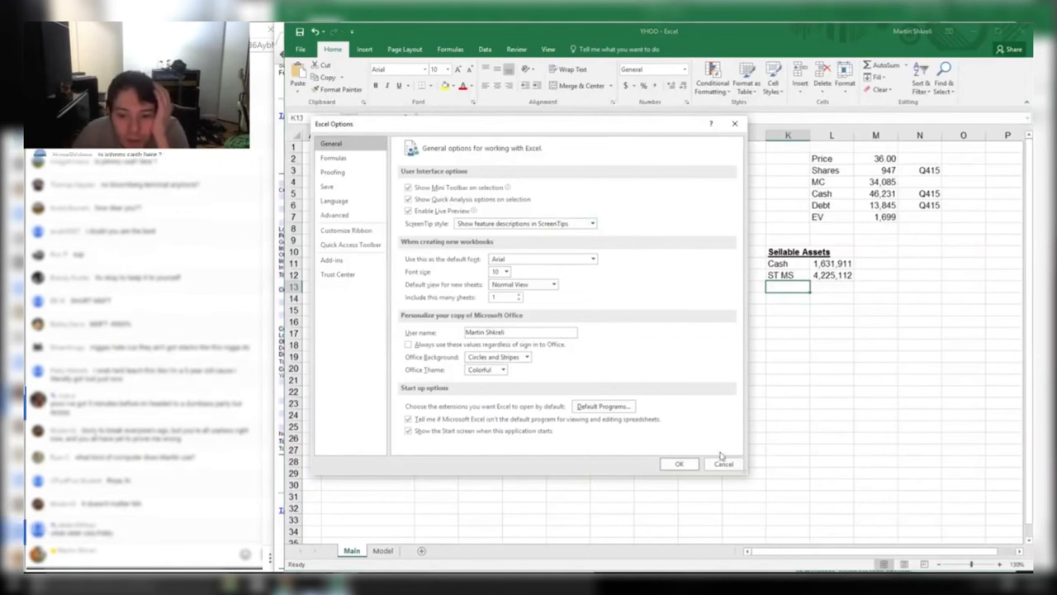
click(329, 160)
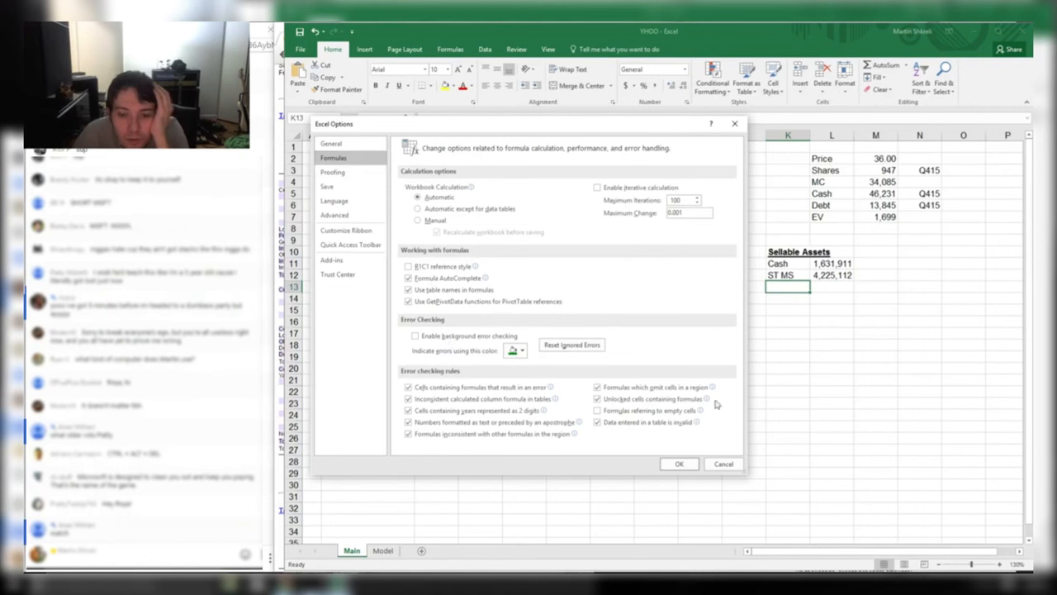
click(342, 173)
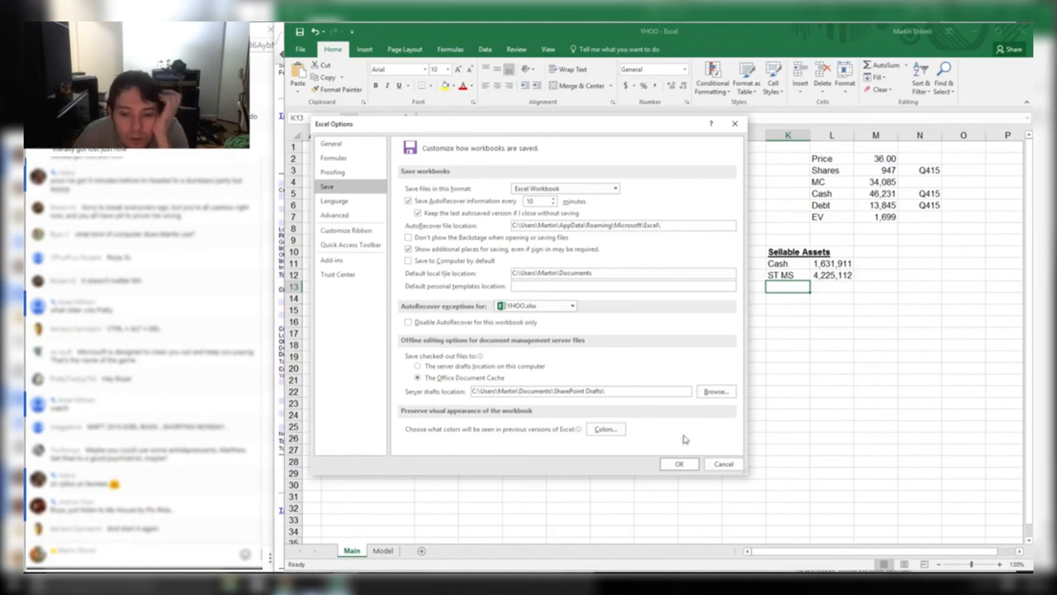
click(337, 200)
click(342, 217)
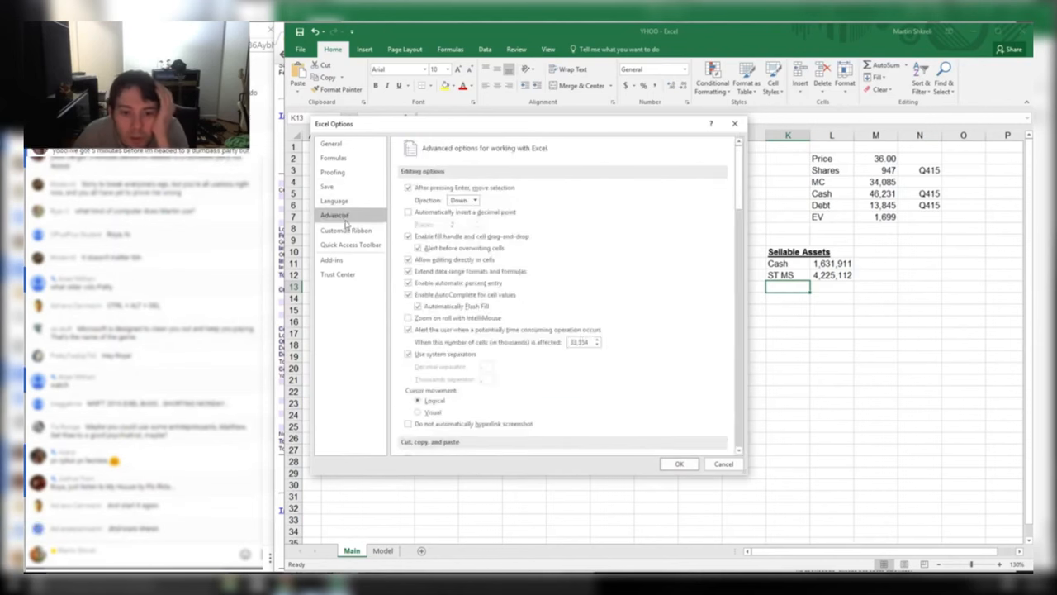
scroll(538, 263, down, 10)
scroll(538, 263, down, 15)
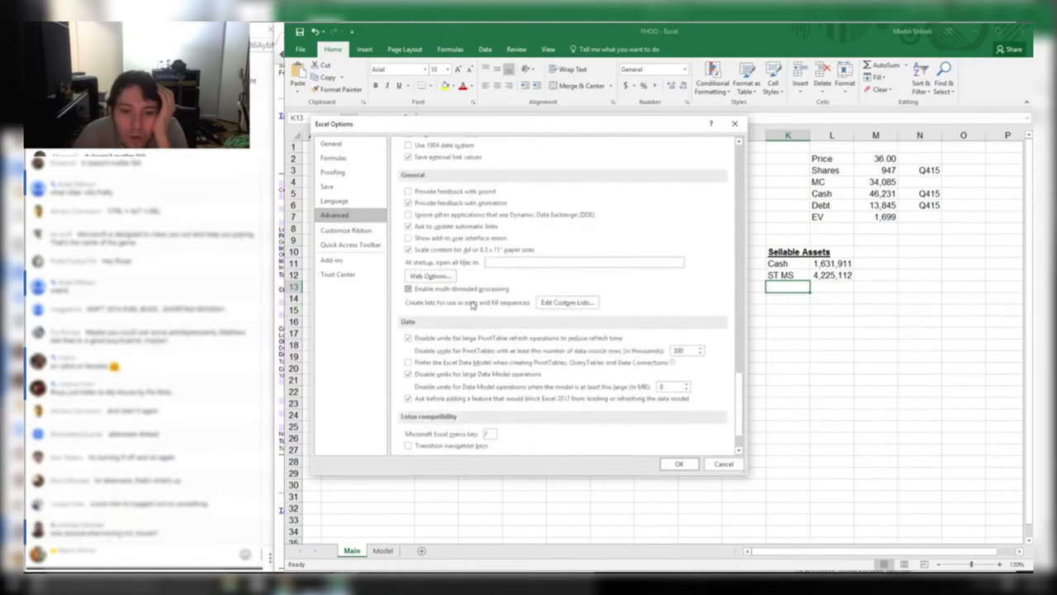
click(676, 461)
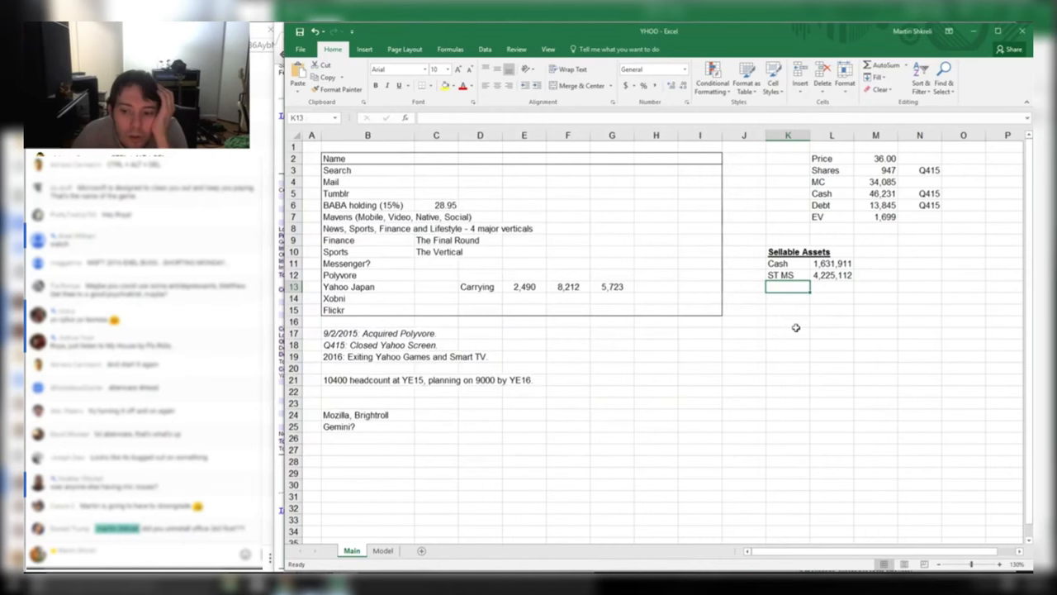
Highlight the Long-term marketable securities row on the 10-K balance sheet
key(alt+Tab)
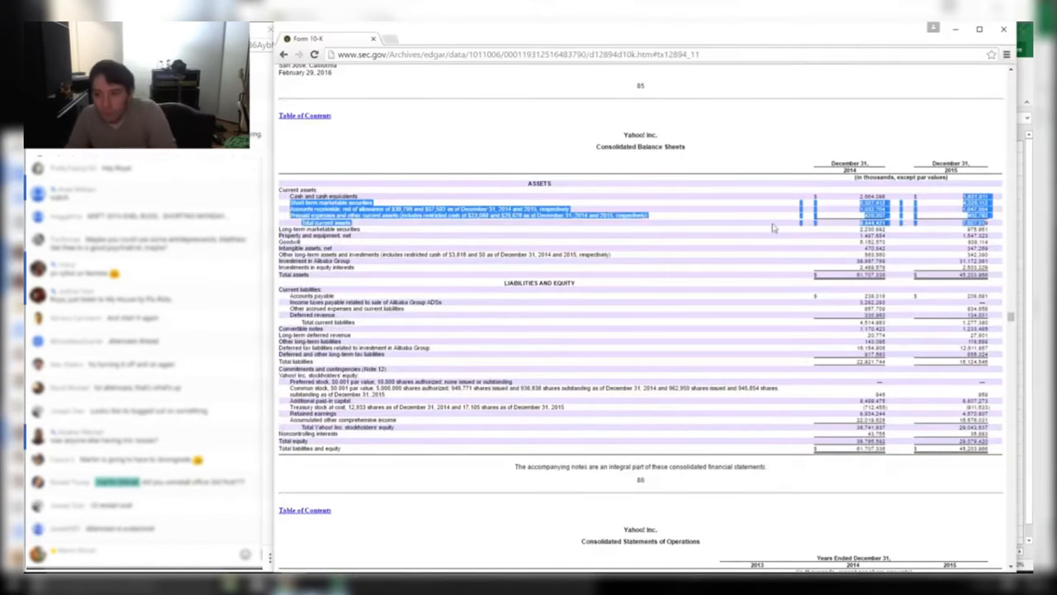
click(334, 221)
drag(288, 230, 995, 232)
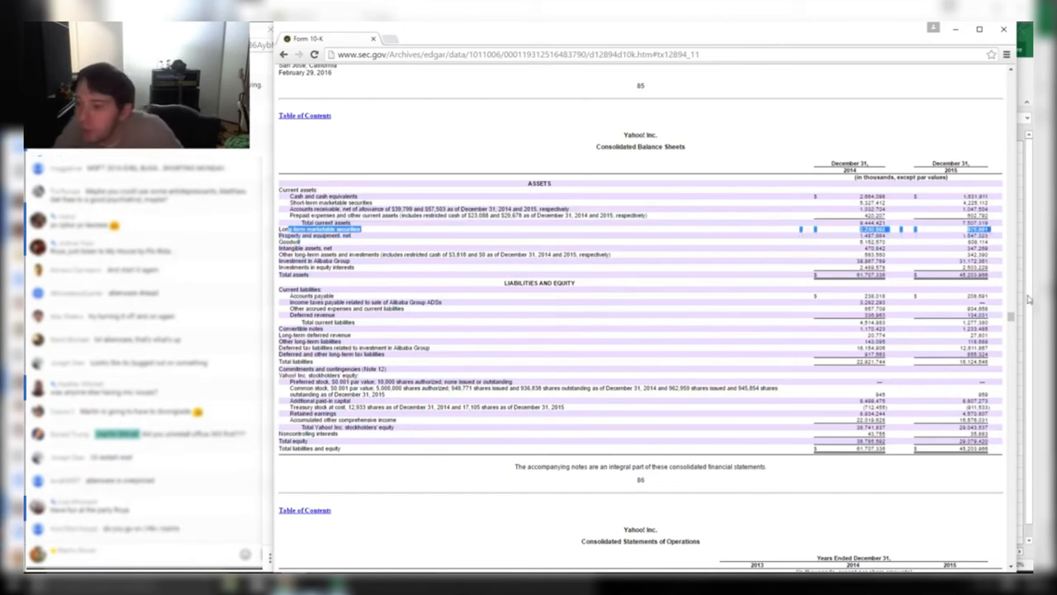
key(alt+Tab)
Add the LT MS row with 975,961 in L13, formatted with 0 decimals and thousands separator
key(Right)
text(975)
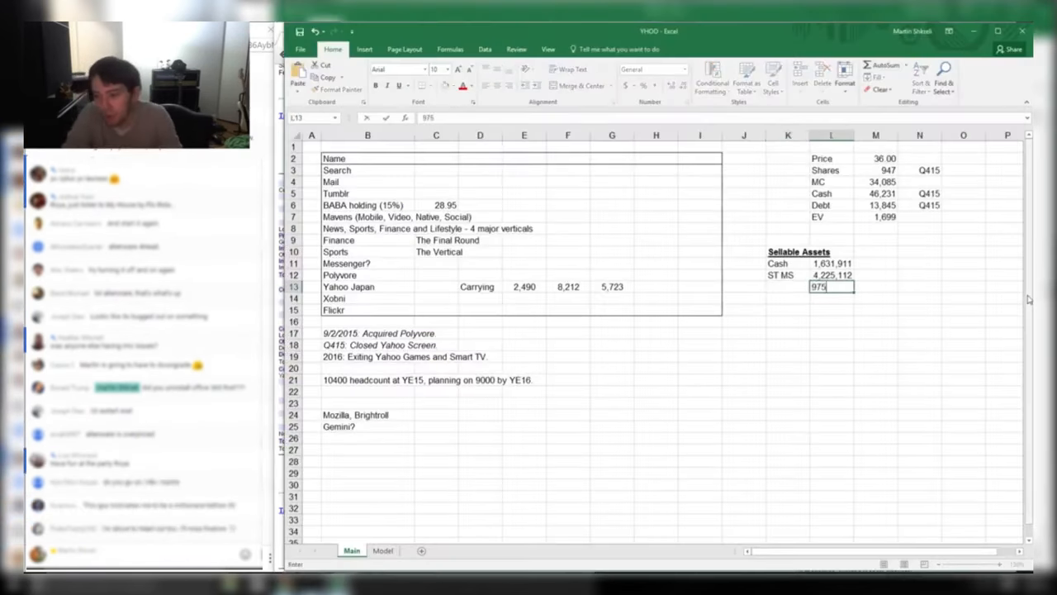
key(alt+Tab)
key(alt+Tab)
text(961)
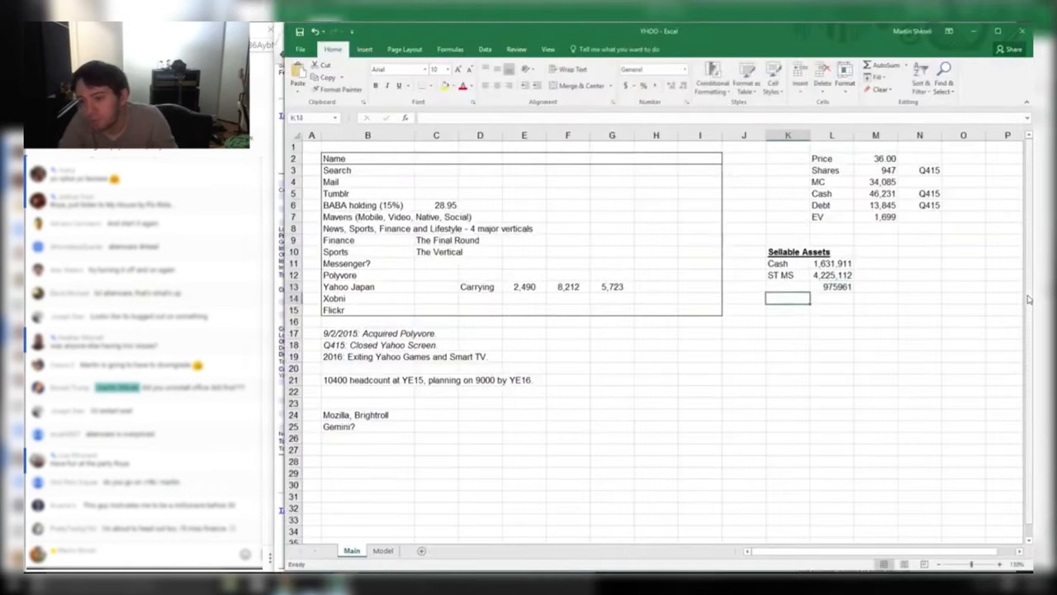
key(ctrl+1)
key(Down)
key(Tab)
text(0)
key(Tab)
key(space)
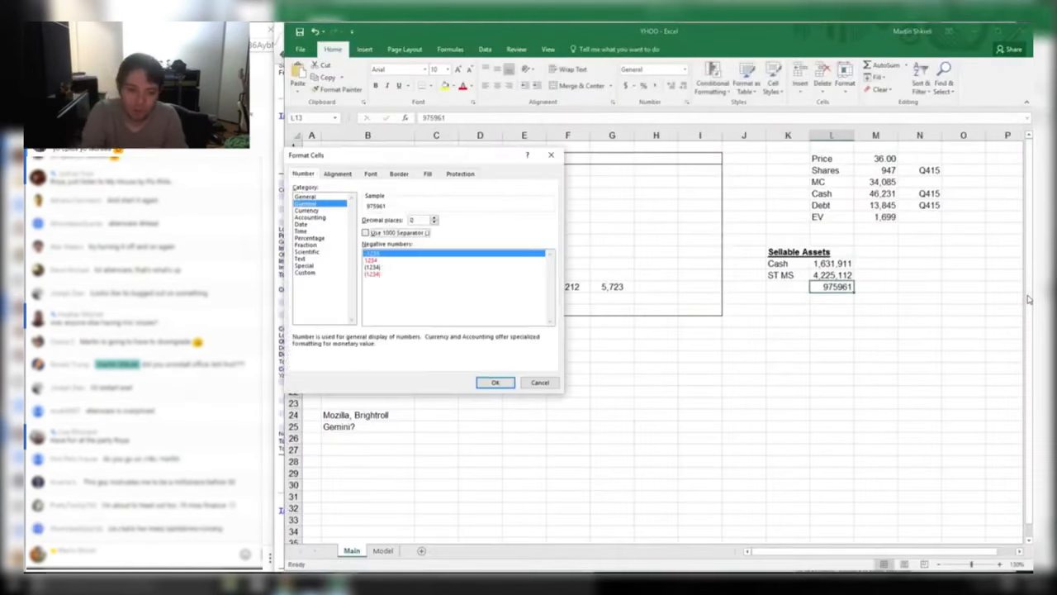
key(Return)
key(Left)
text(LT MS)
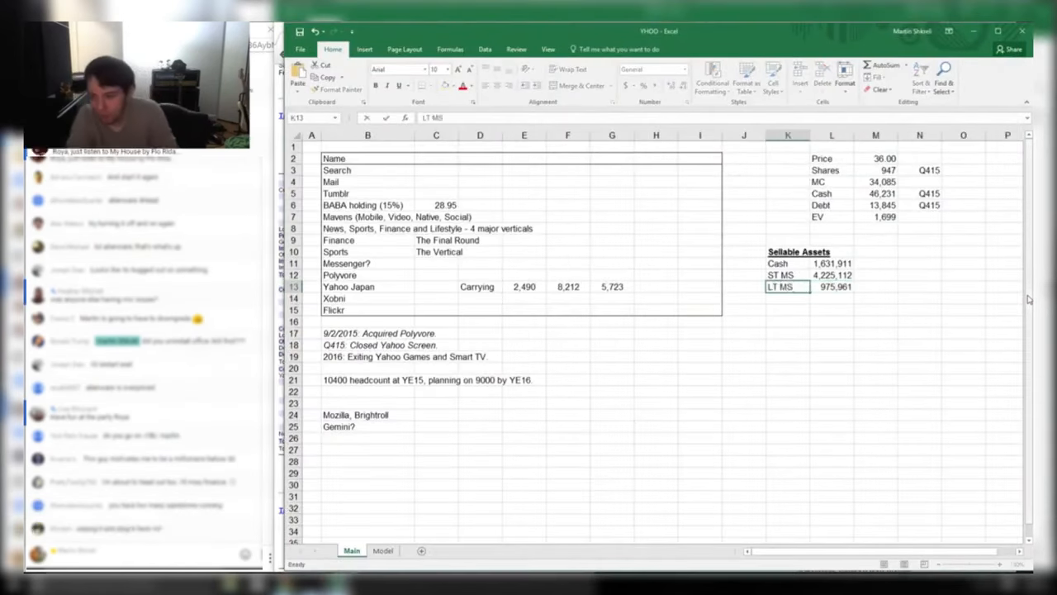
key(Return)
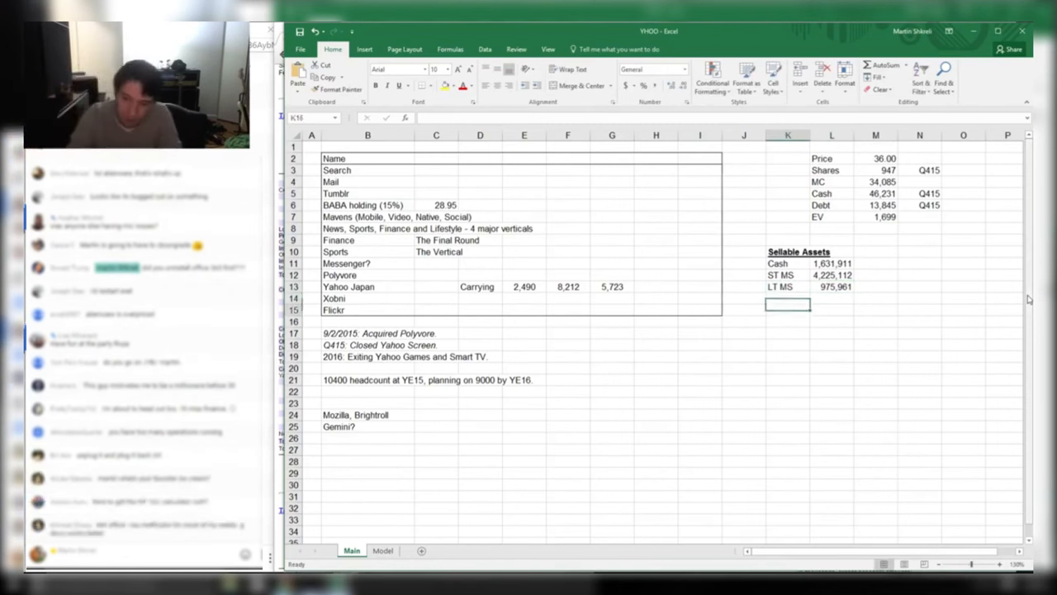
Label K17 'Sum' and enter =SUM(L11:L13) in L17, totalling 6,832,984
key(Down)
key(Down)
key(Down)
text(=)
key(BackSpace)
text(Sum)
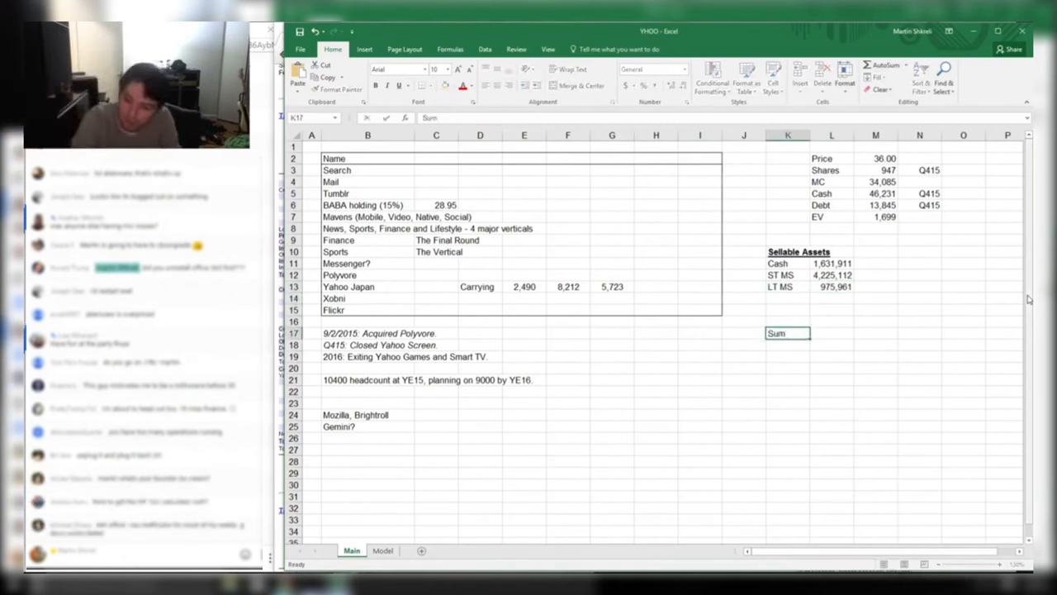
key(Tab)
text(=sum()
key(Up)
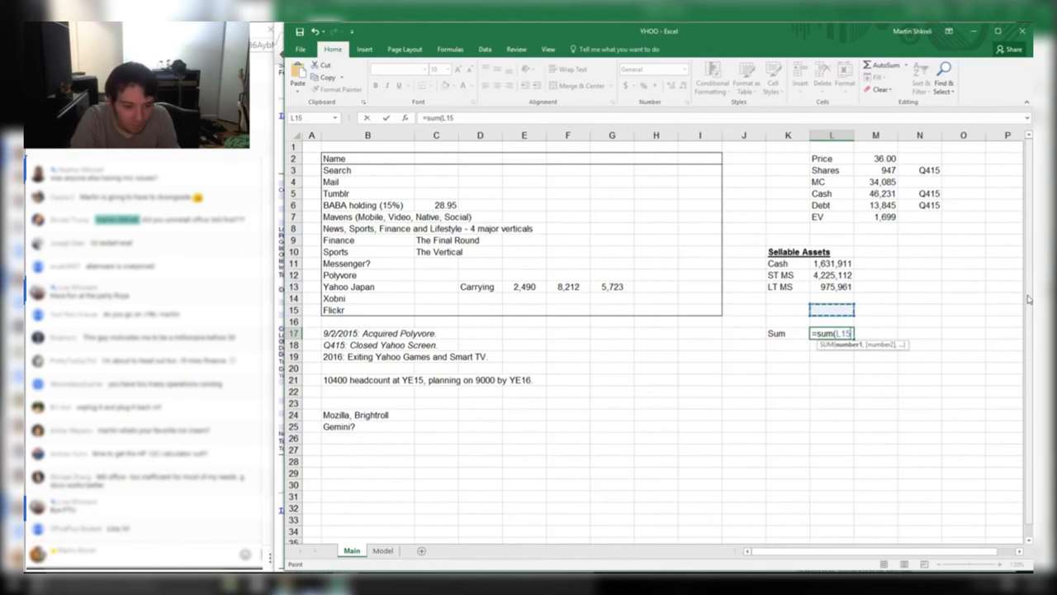
key(Up)
key(Up)
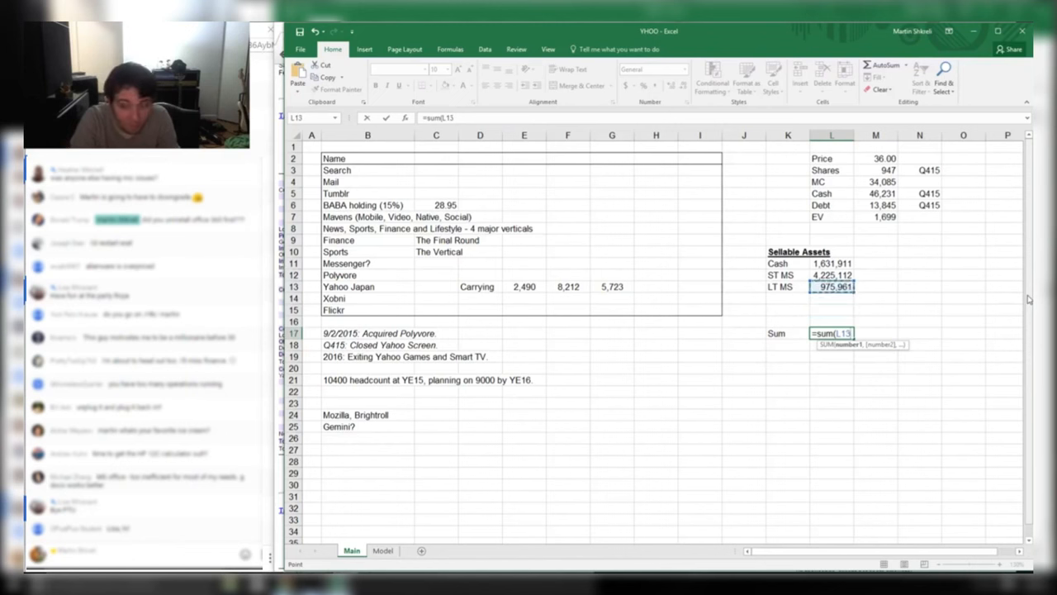
key(shift+Up)
key(shift+Up)
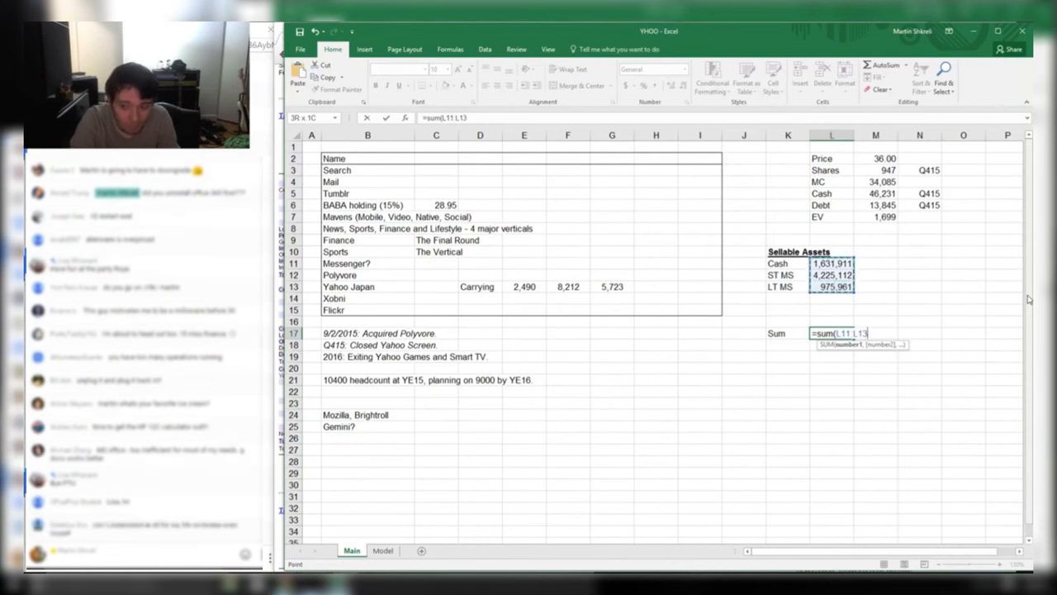
key(Return)
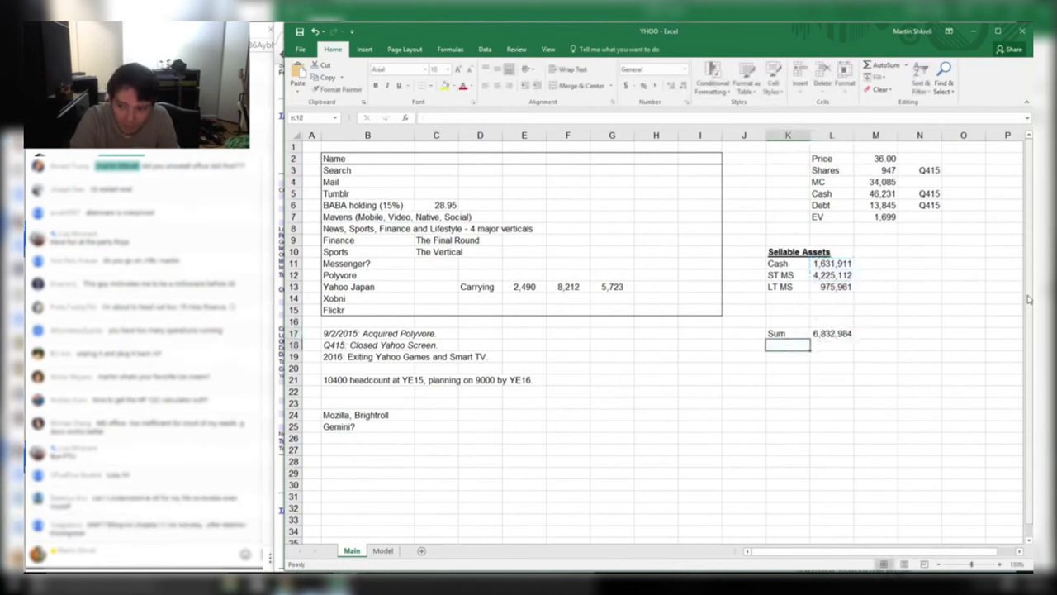
Check that the L17 formula covers the range L11:L13
key(Up)
key(Right)
key(F2)
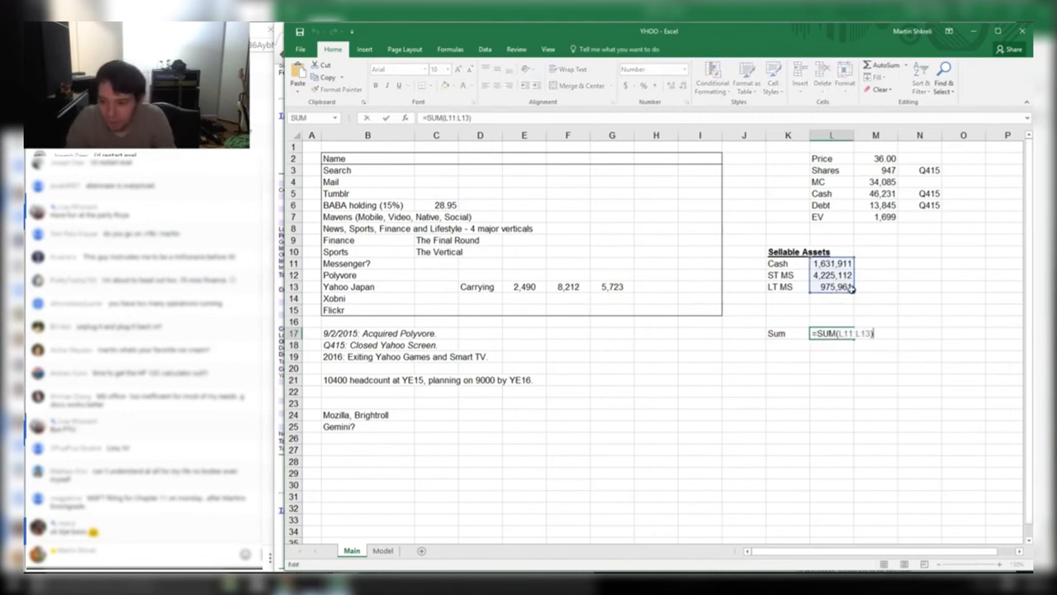
key(Tab)
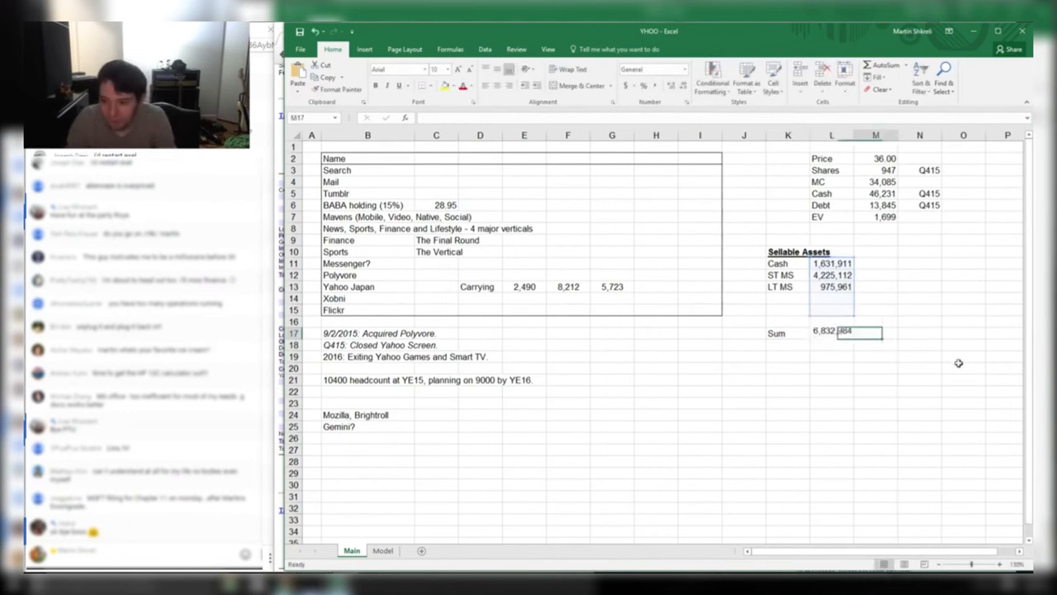
Review the 10-K balance sheet's property, goodwill and Other long-term assets and investments rows
key(alt+Tab)
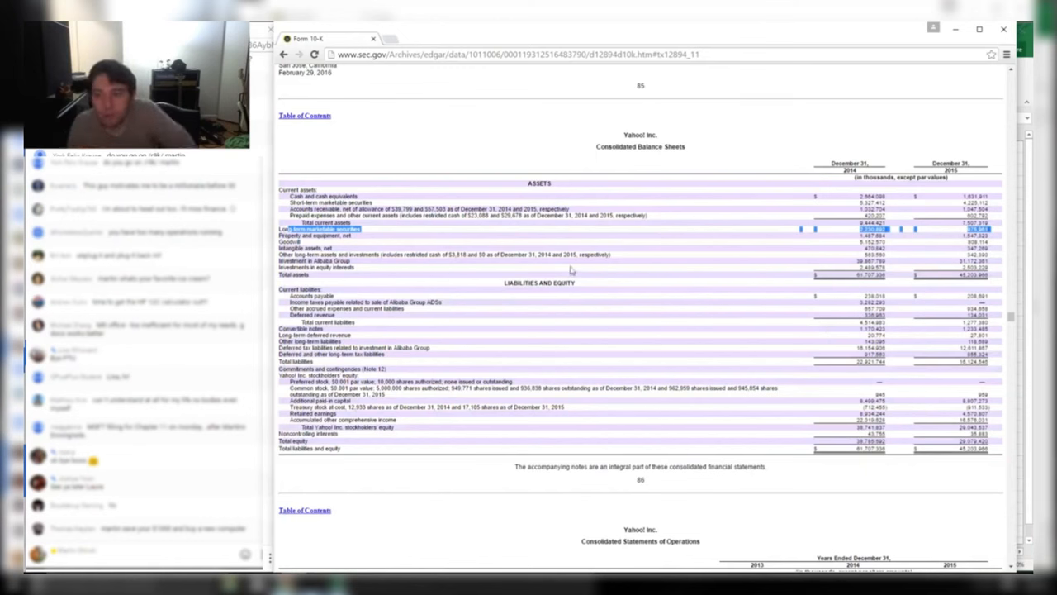
drag(281, 237, 372, 239)
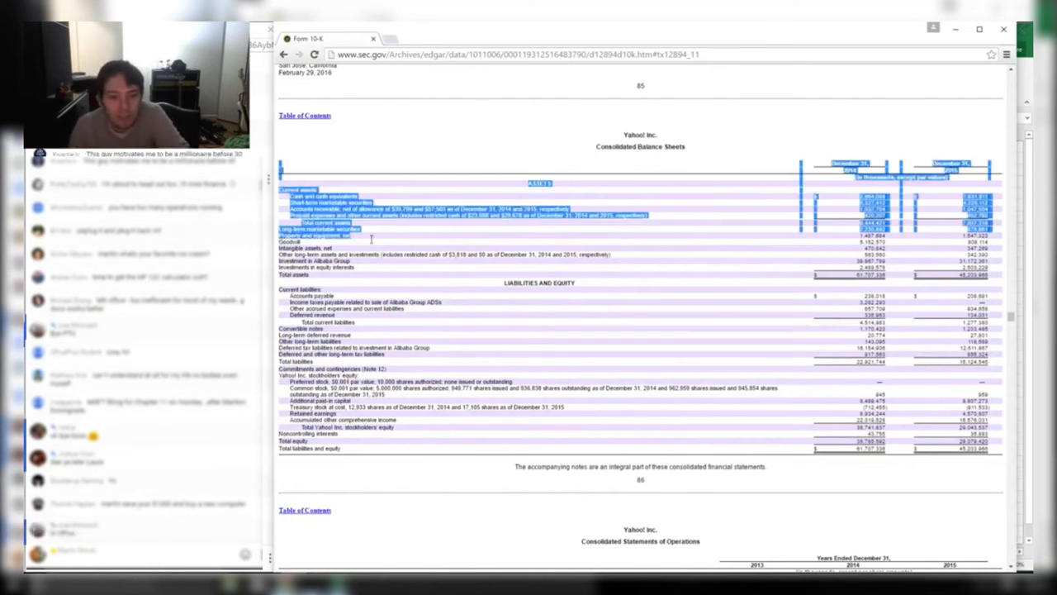
click(305, 240)
drag(281, 235, 998, 235)
click(302, 237)
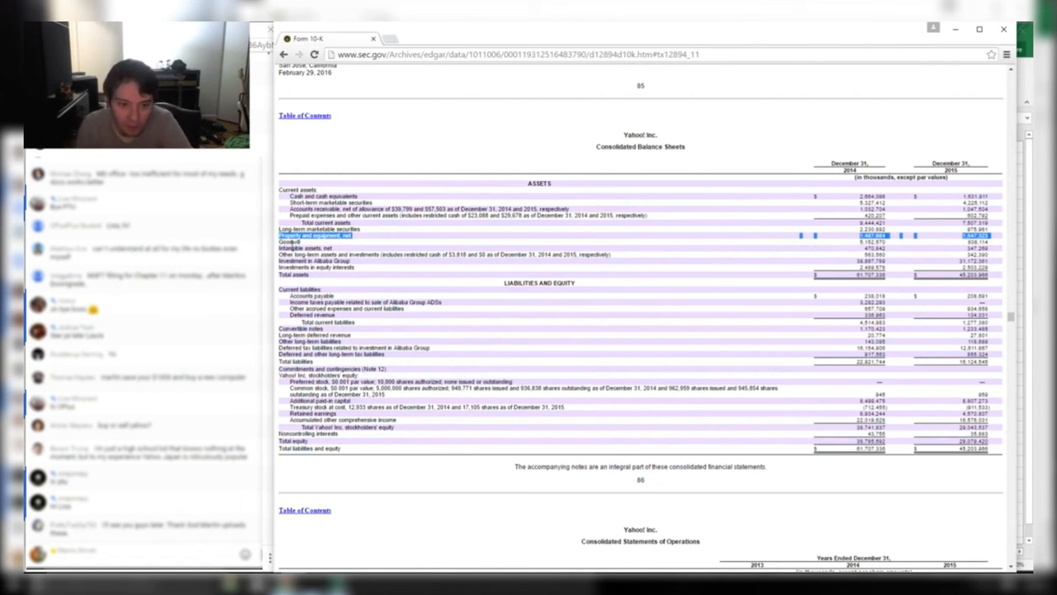
drag(280, 241, 374, 249)
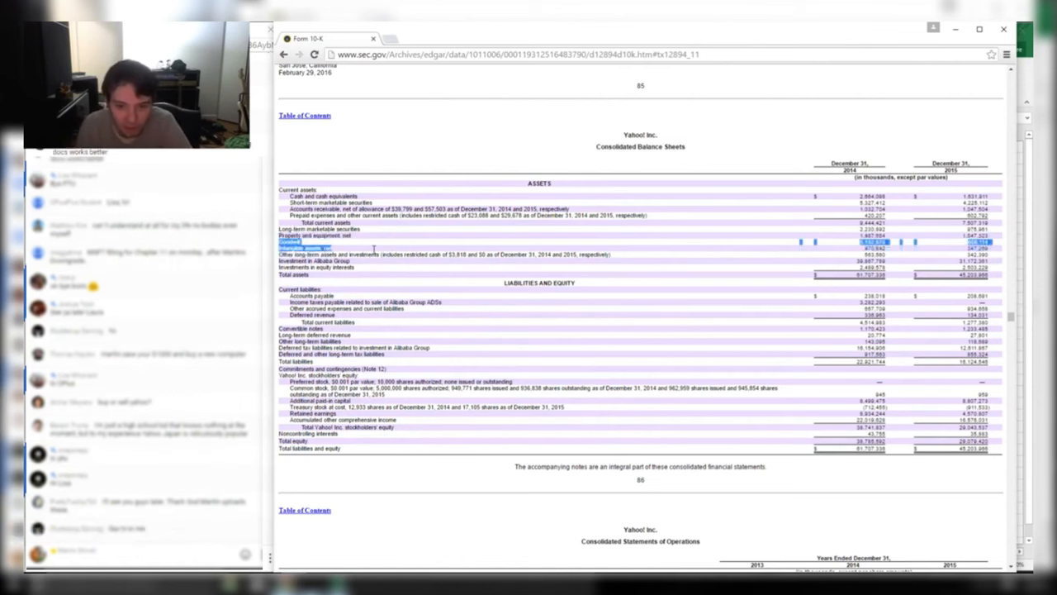
drag(282, 256, 395, 253)
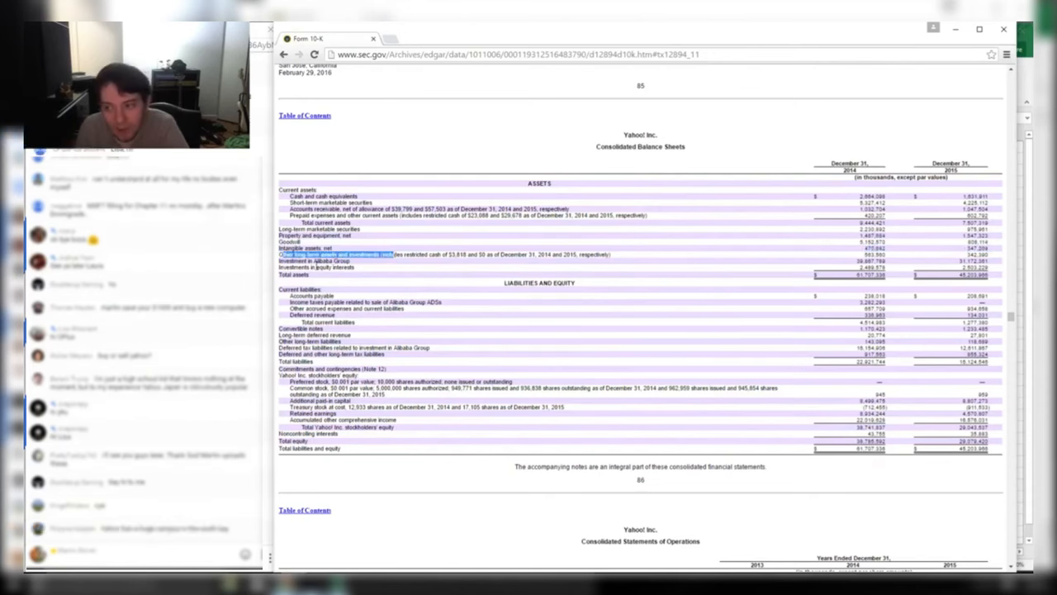
key(alt+Tab)
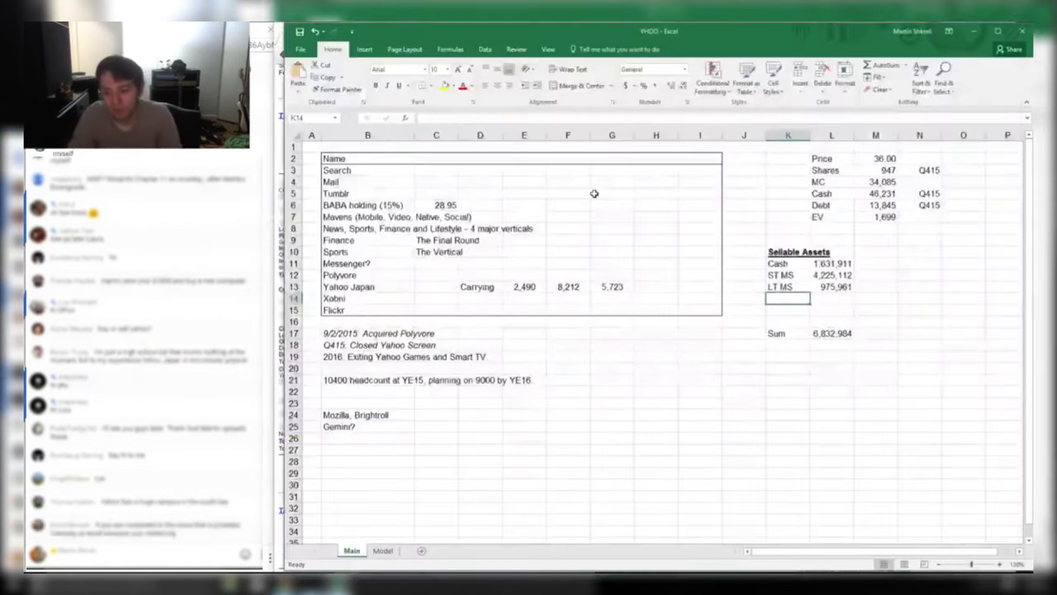
Add an Other row with value 342,390 under Sellable Assets
key(Right)
key(alt+Tab)
key(alt+Tab)
text(342.390)
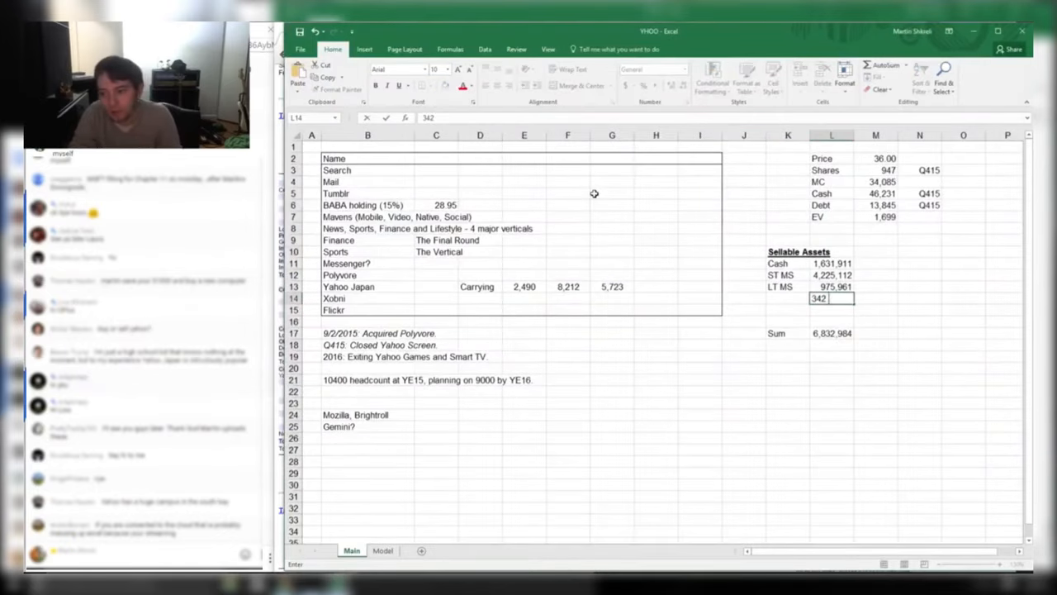
key(Return)
key(Up)
key(Right)
text(342390)
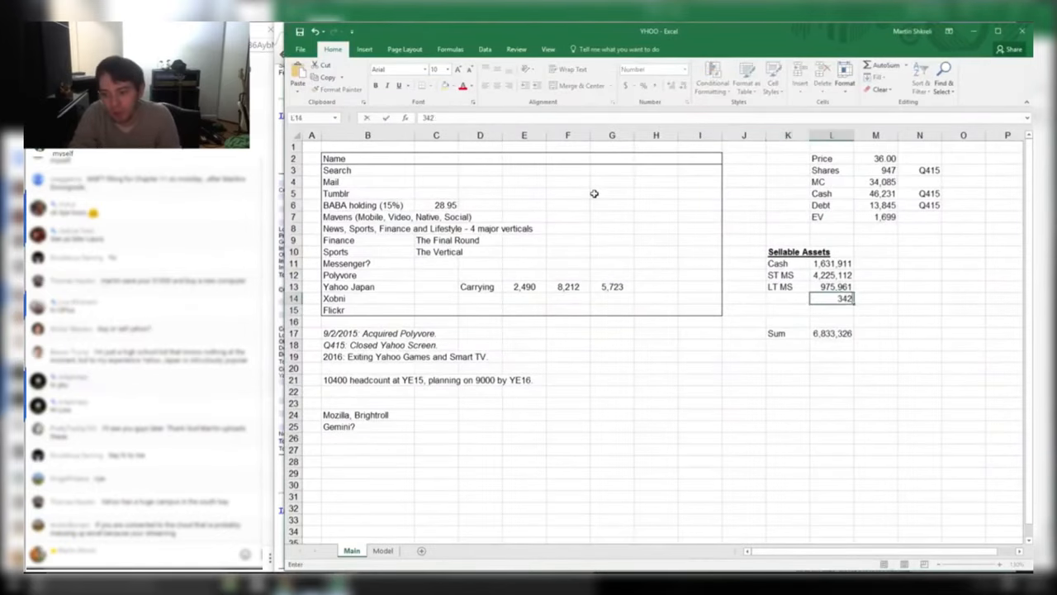
key(Return)
key(alt+Tab)
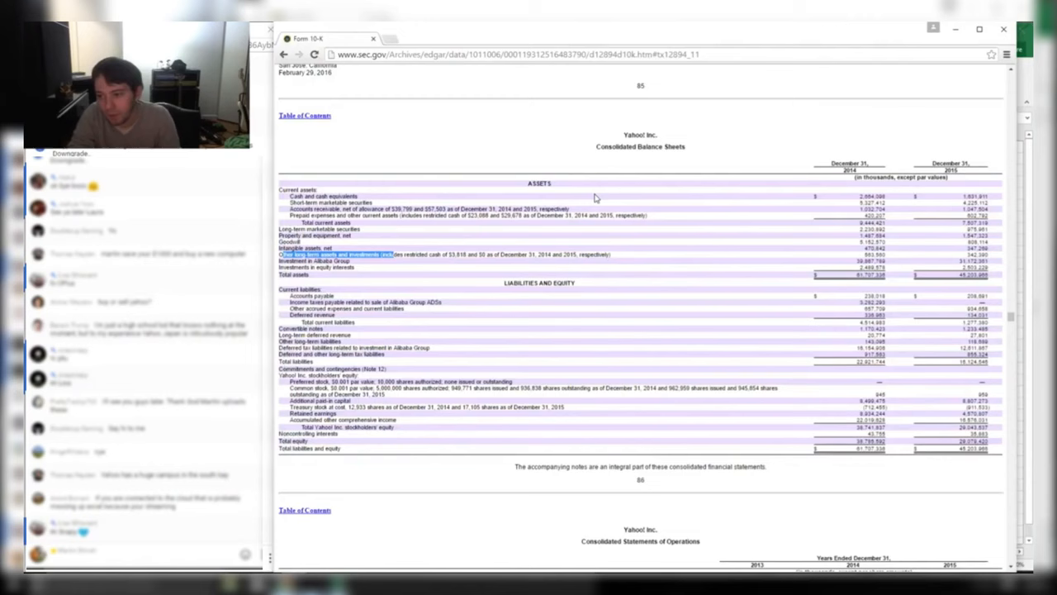
key(alt+Tab)
key(Left)
key(Up)
text(Oth)
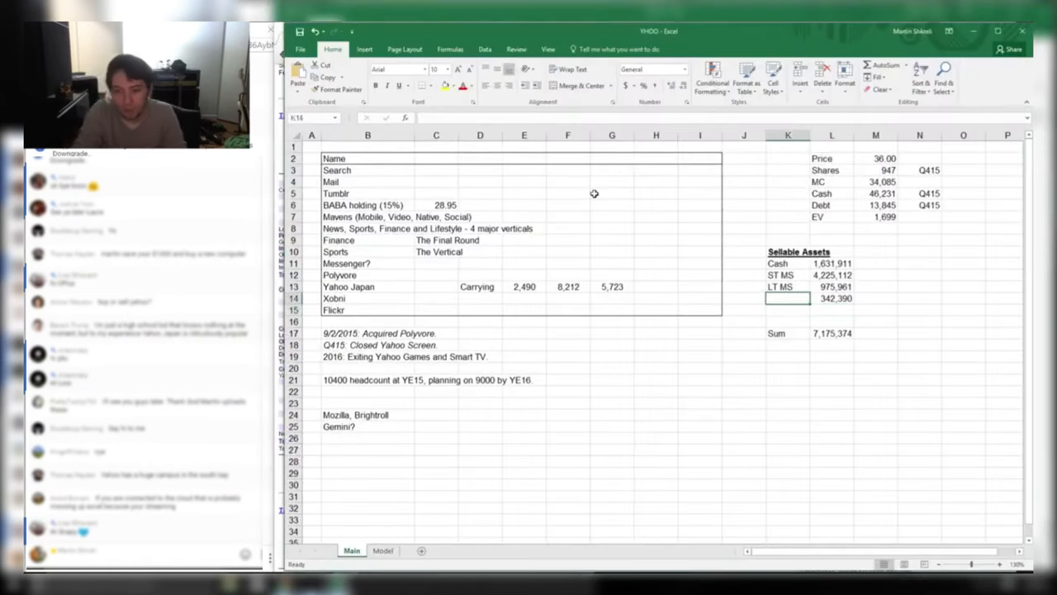
text(er)
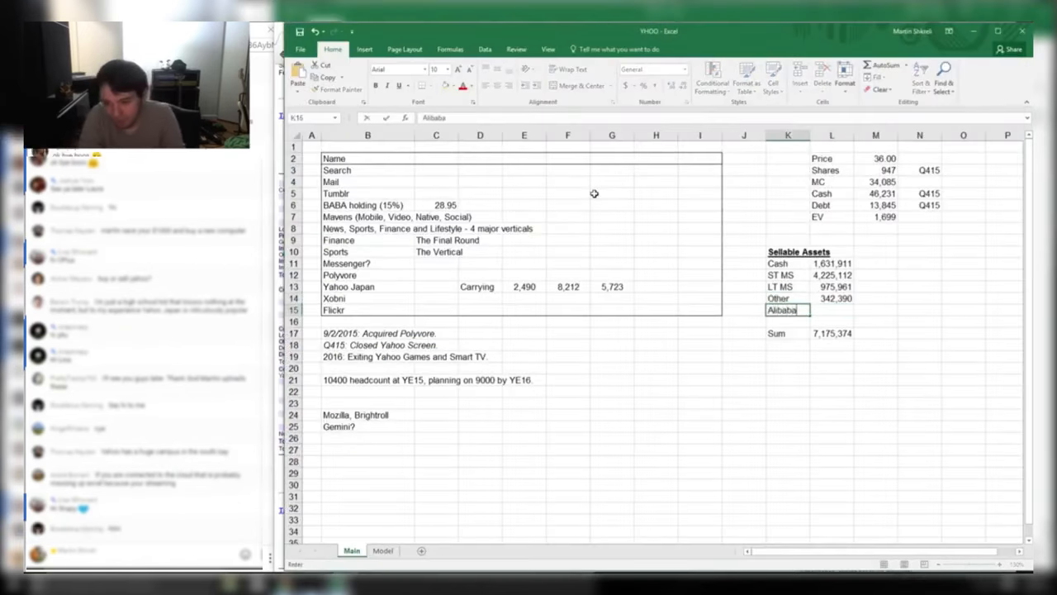
key(Tab)
Enter the Alibaba stake value 31,172,361 from the 10-K below Other
key(alt+Tab)
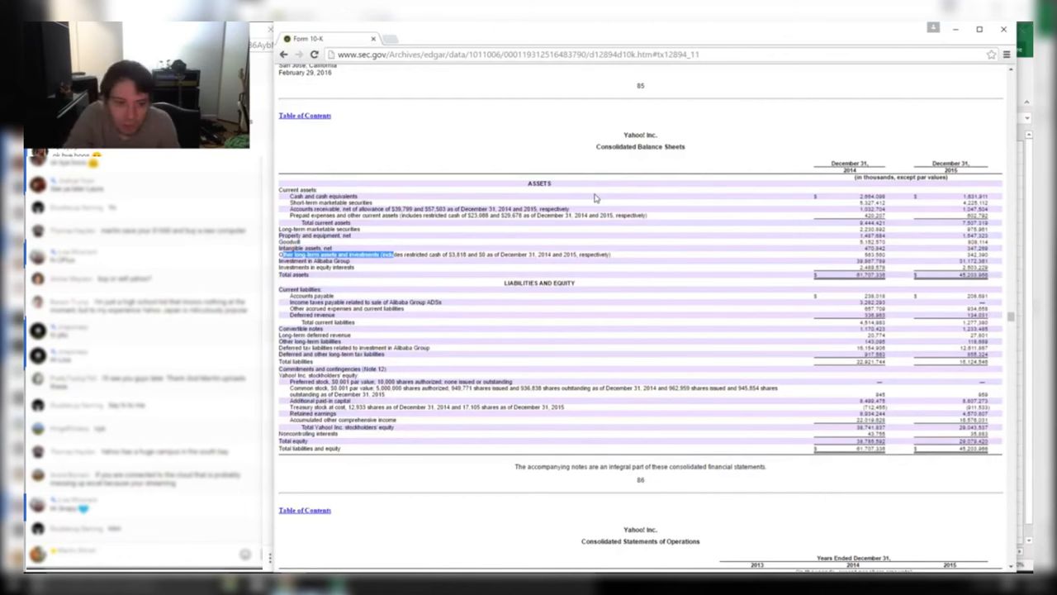
key(alt+Tab)
text(31,1)
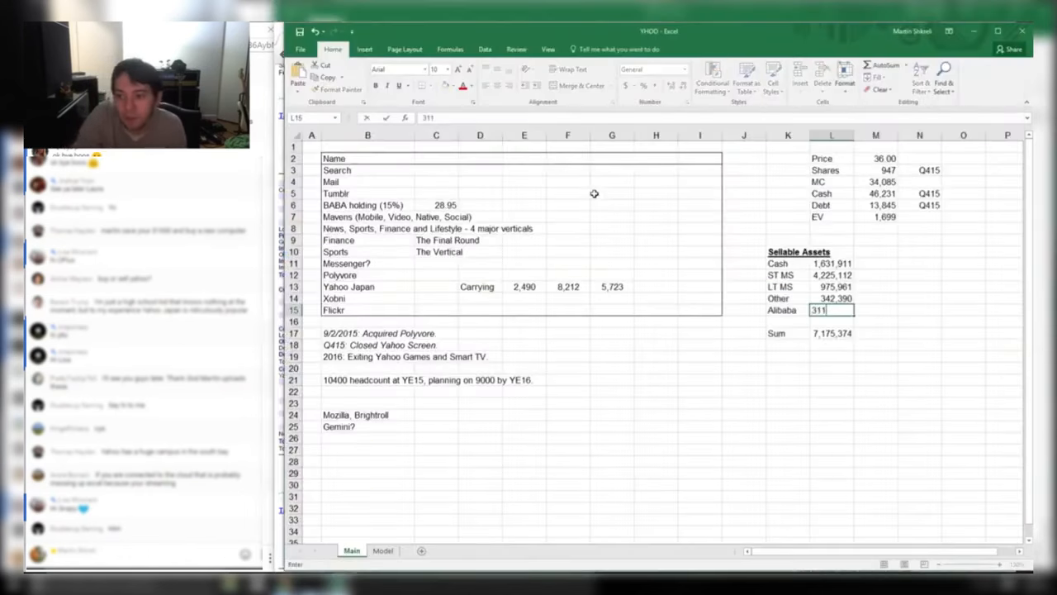
text(72)
key(alt+Tab)
key(alt+Tab)
text(361)
key(Return)
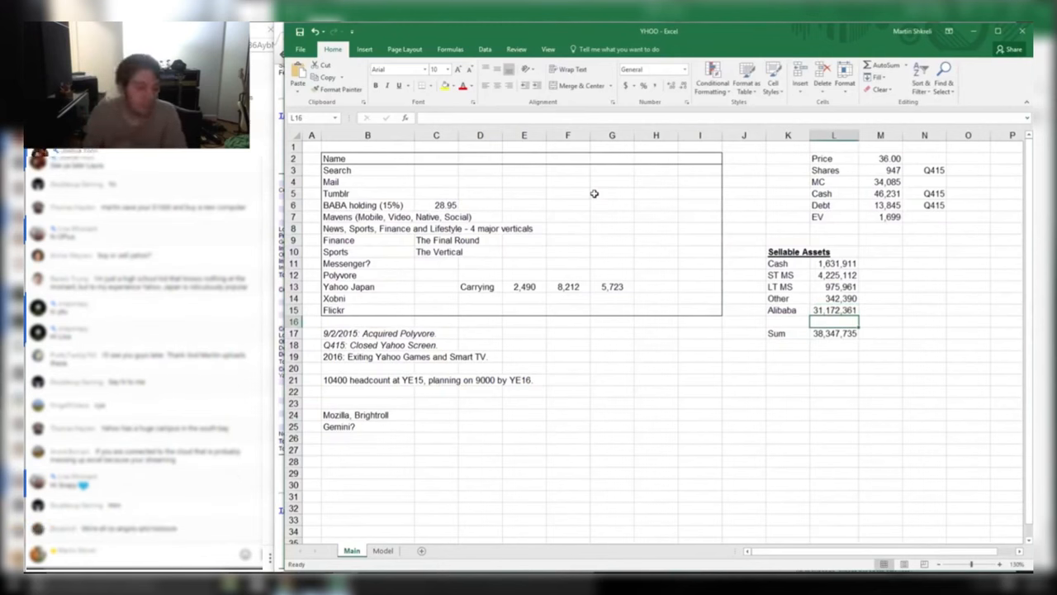
Bold the Sum label and its 38,347,735 total
key(Left)
key(Down)
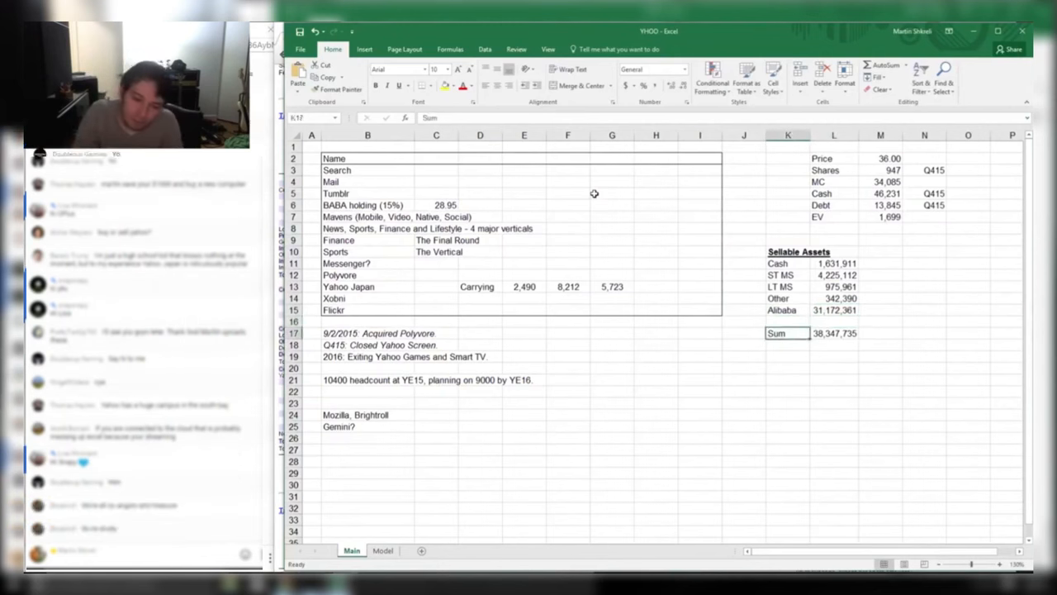
key(shift+Right)
key(ctrl+b)
Copy the Sum row (38,347,735) and move to the empty cell two rows below it
key(ctrl+c)
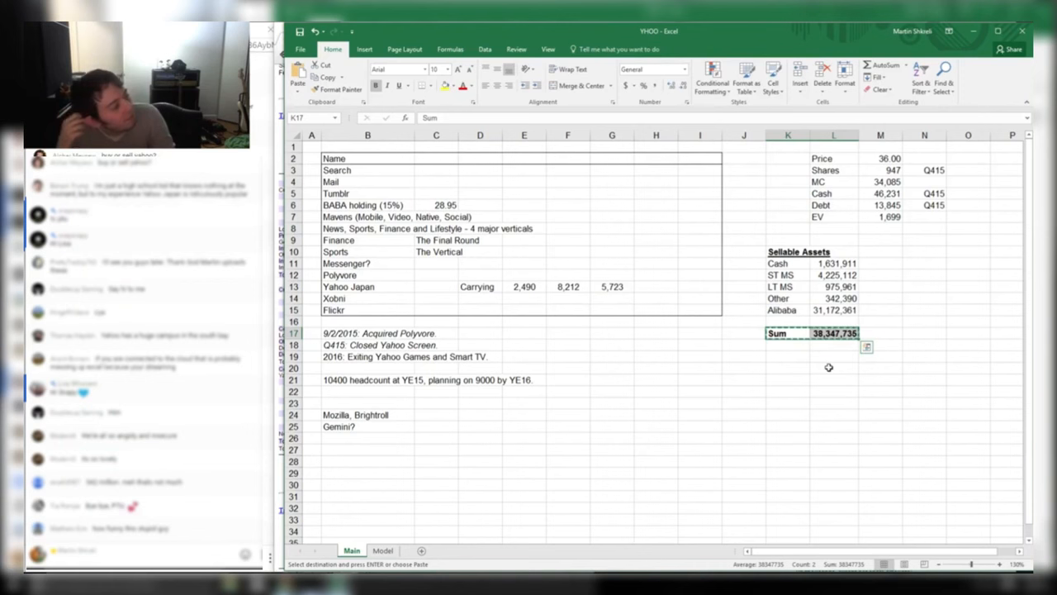
key(Down)
key(Down)
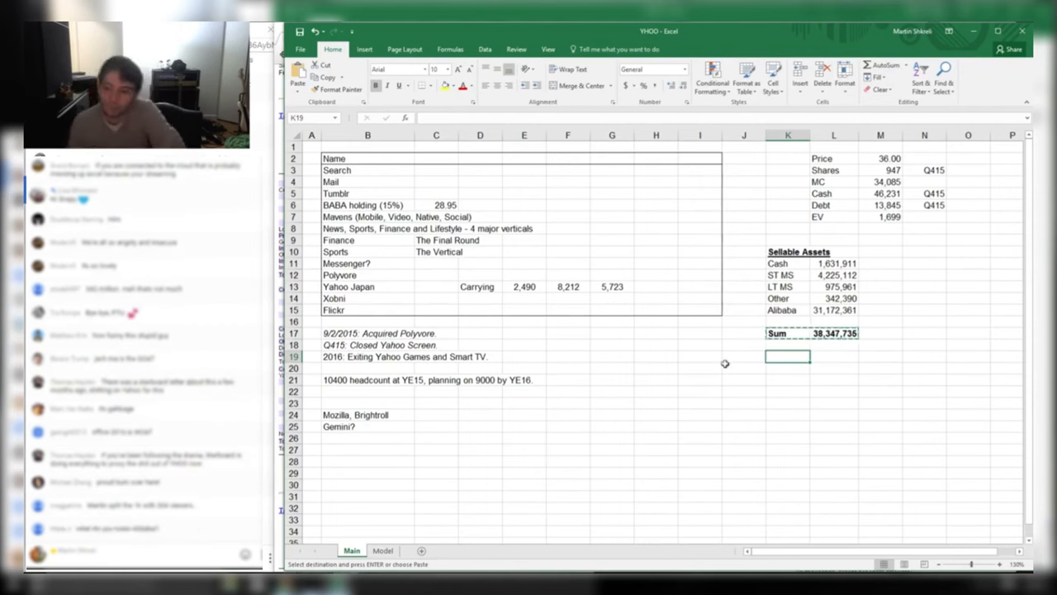
Check the 10-K's Investments in equity interests line and its 2015 value, then return to YHOO
key(alt+Tab)
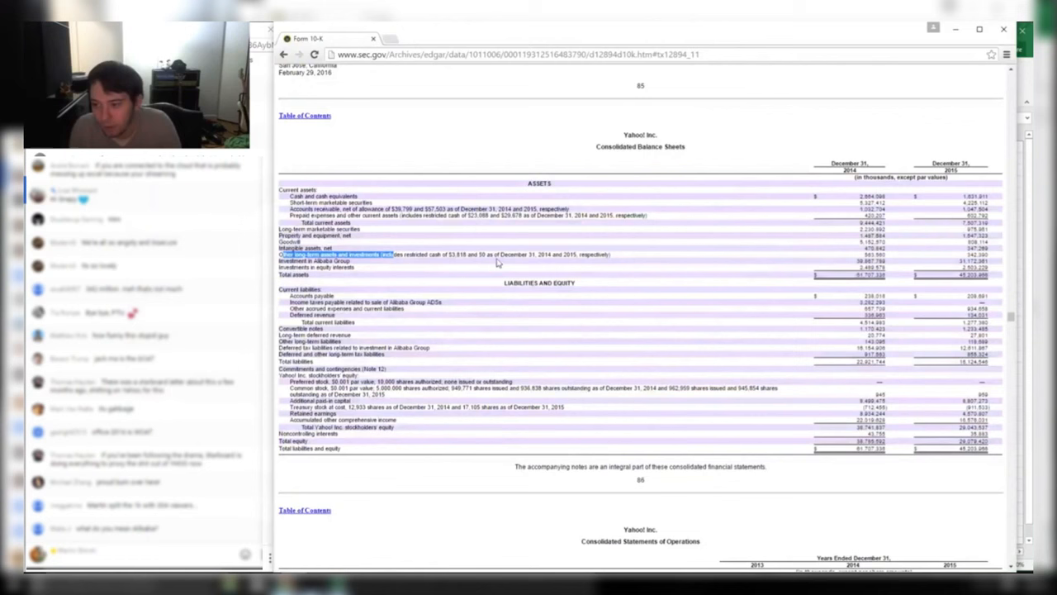
drag(282, 267, 357, 269)
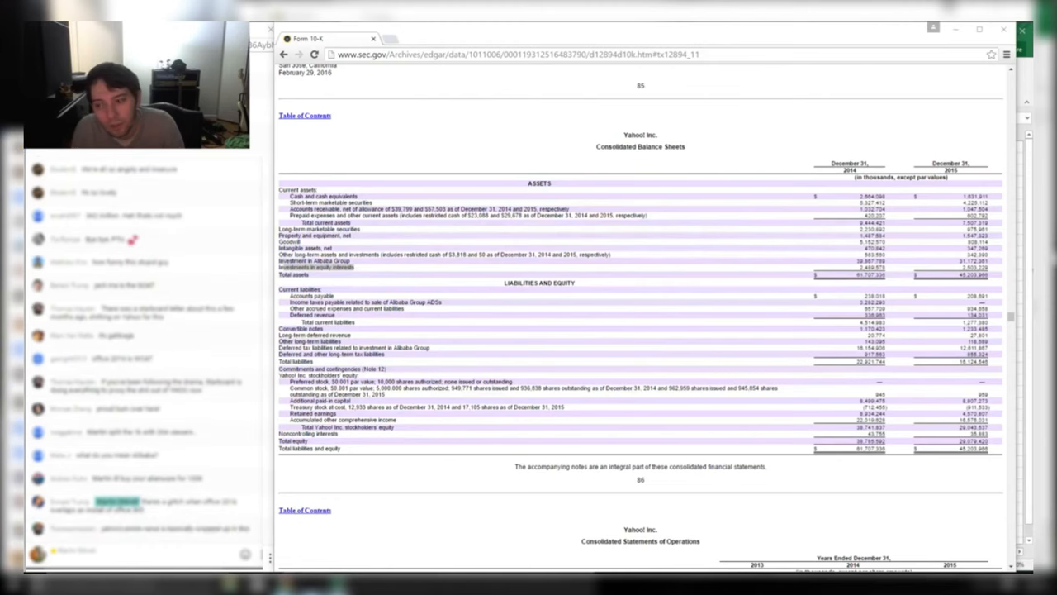
drag(987, 268, 958, 267)
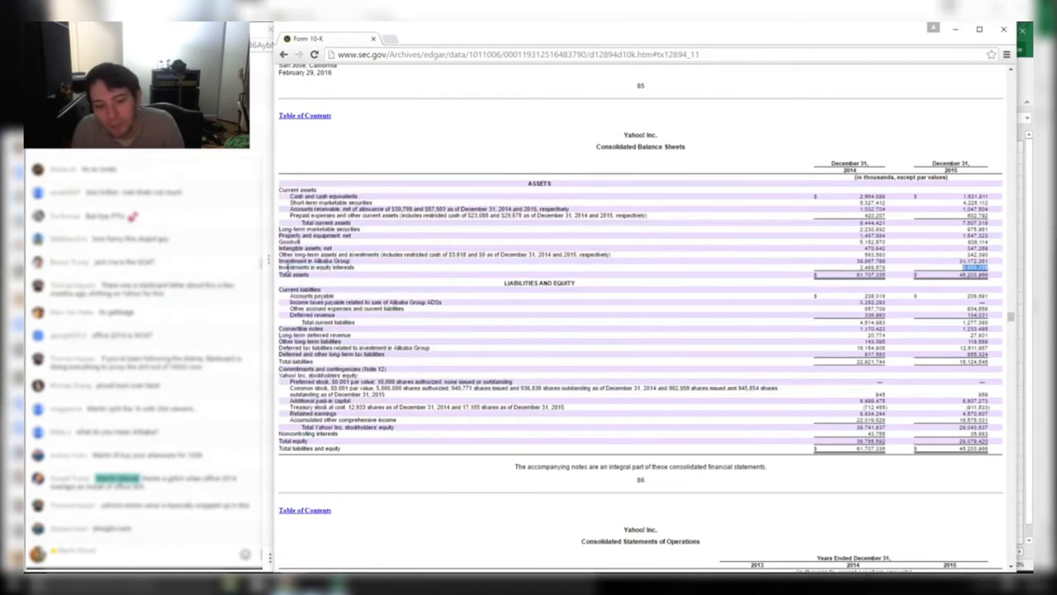
drag(286, 268, 361, 264)
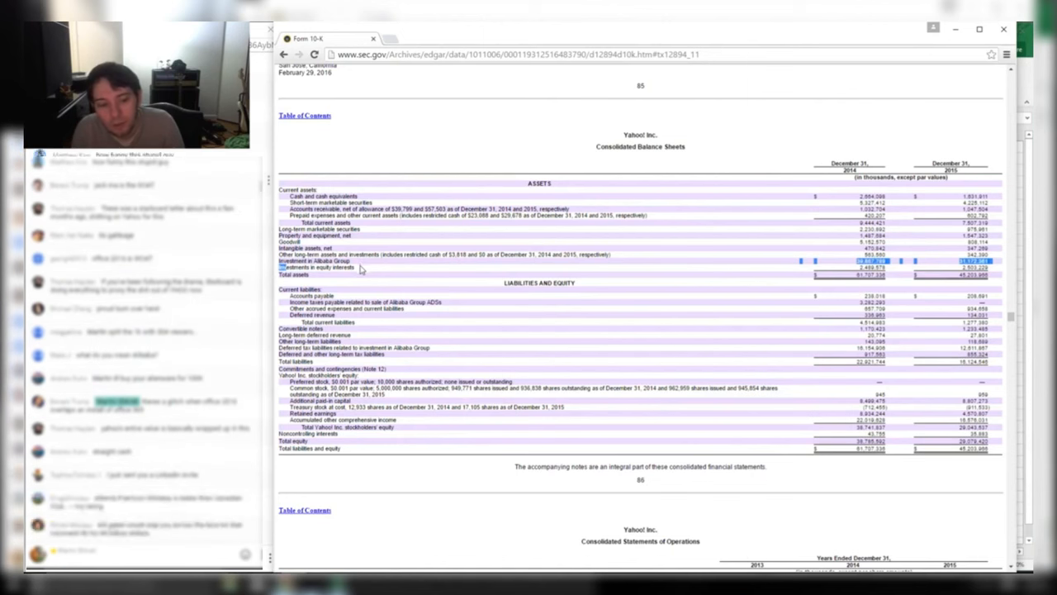
key(alt+Tab)
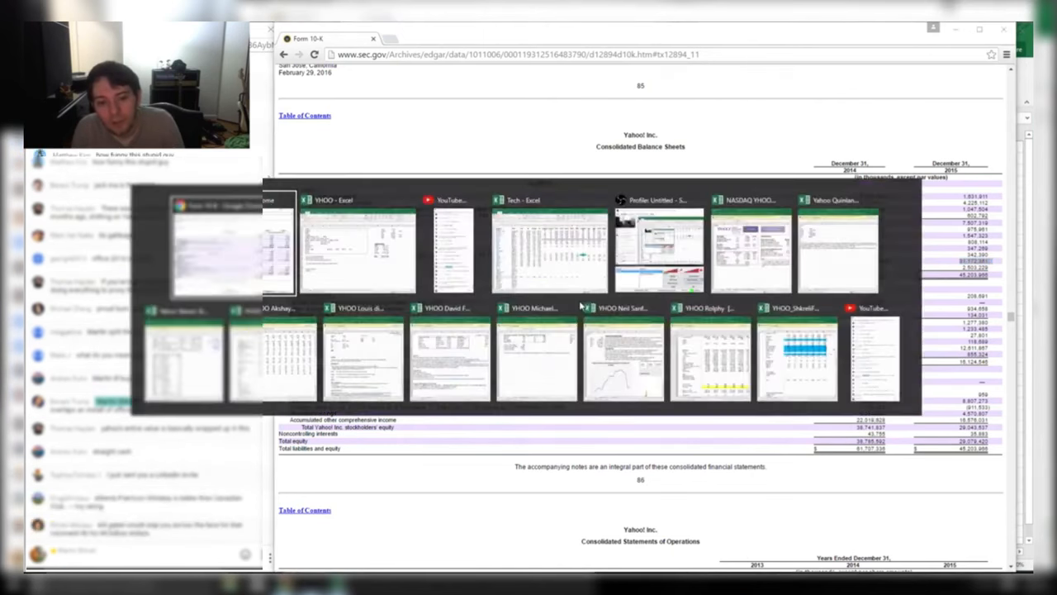
key(alt+Tab)
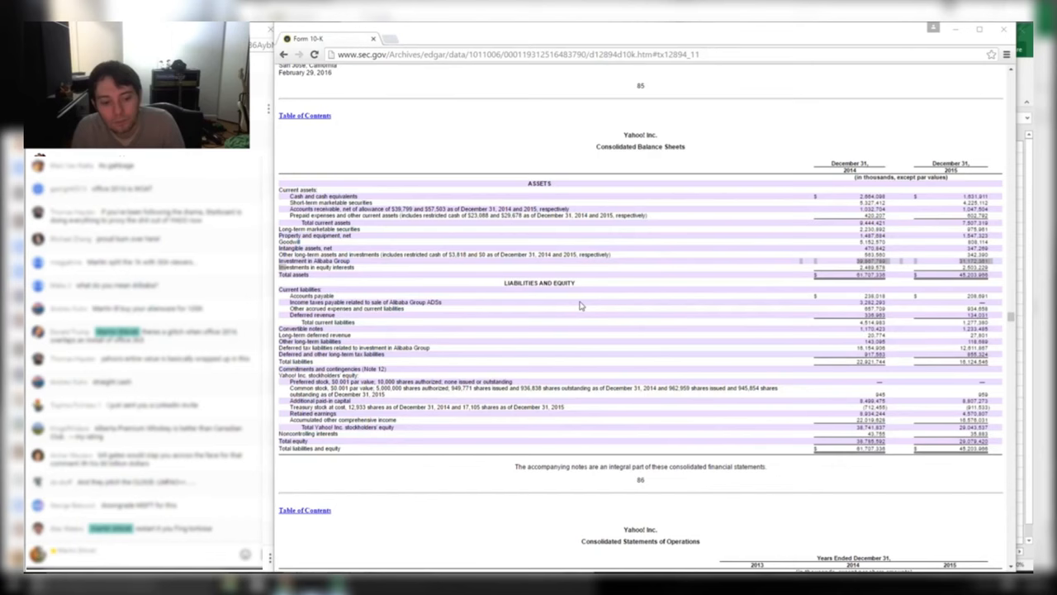
key(alt+Tab)
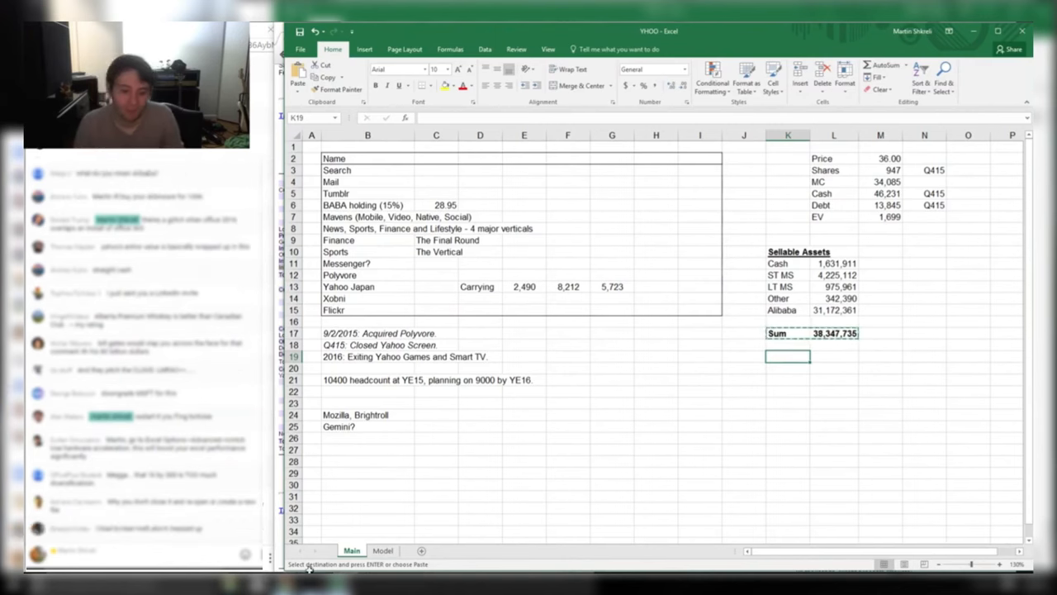
mouse_move(309, 583)
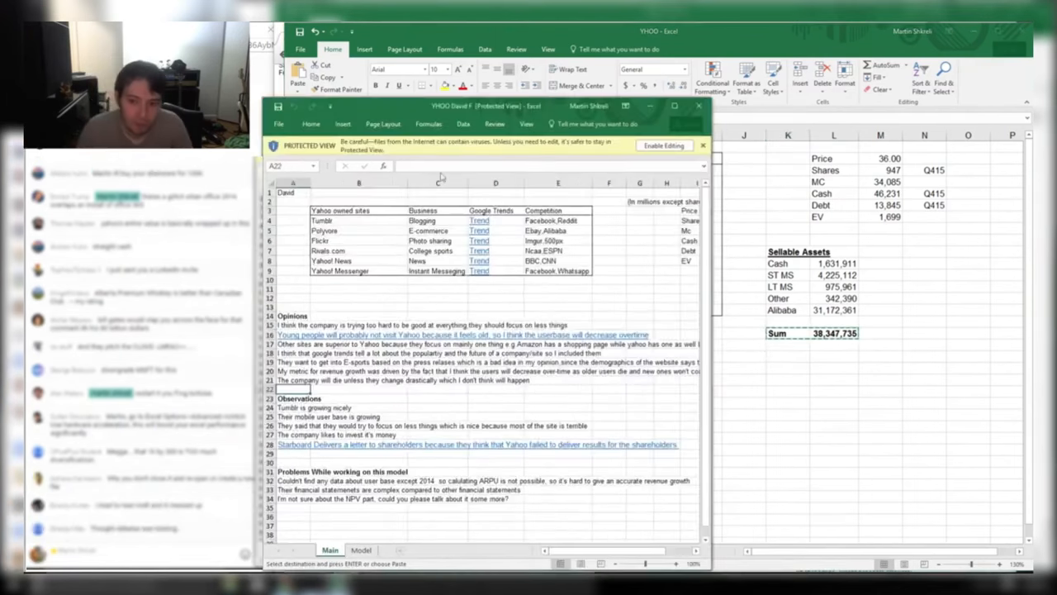
click(677, 149)
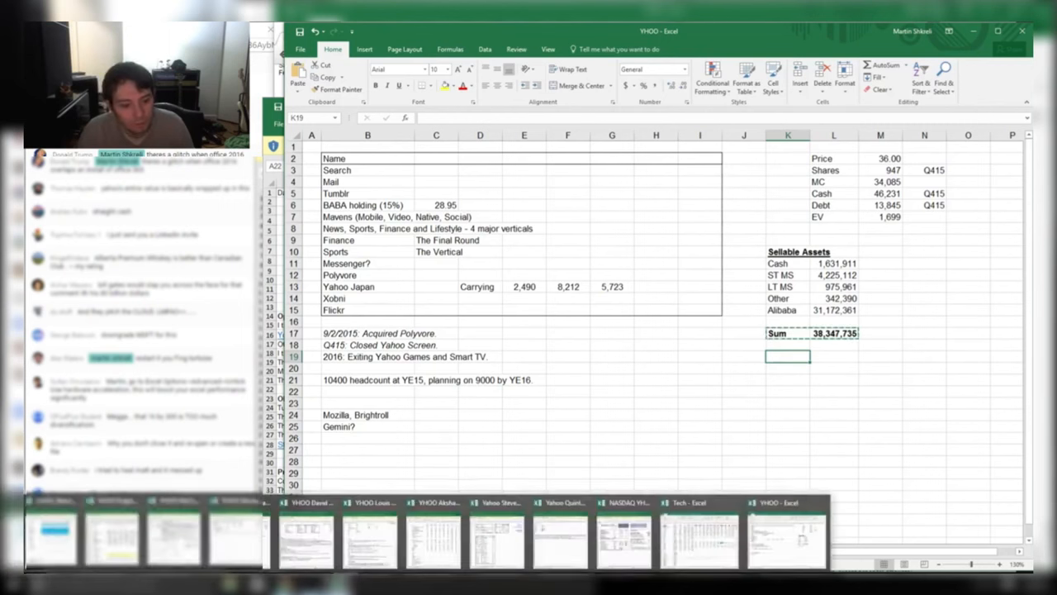
click(312, 582)
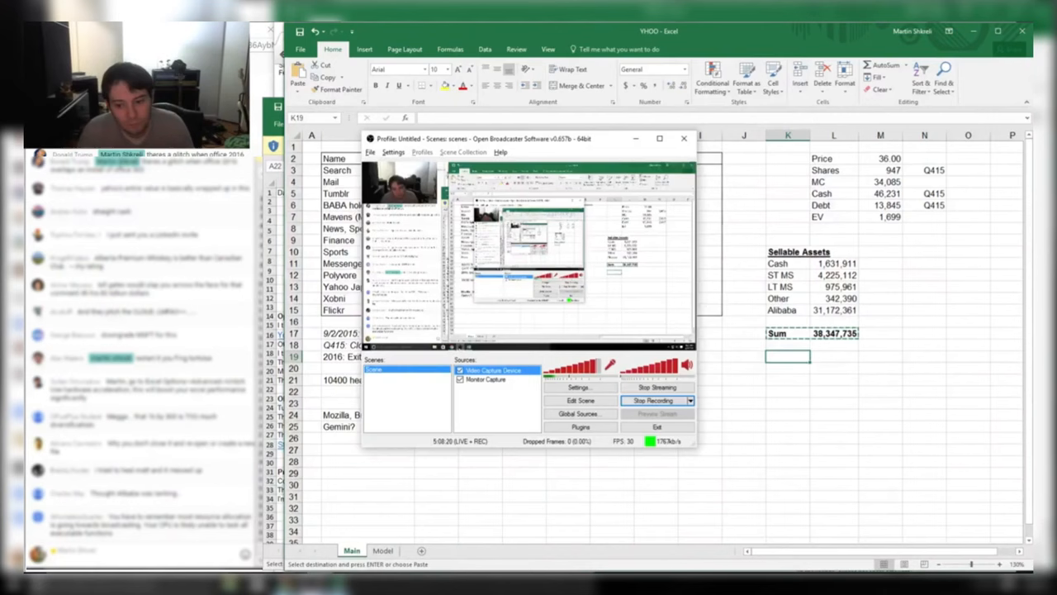
click(313, 582)
mouse_move(339, 583)
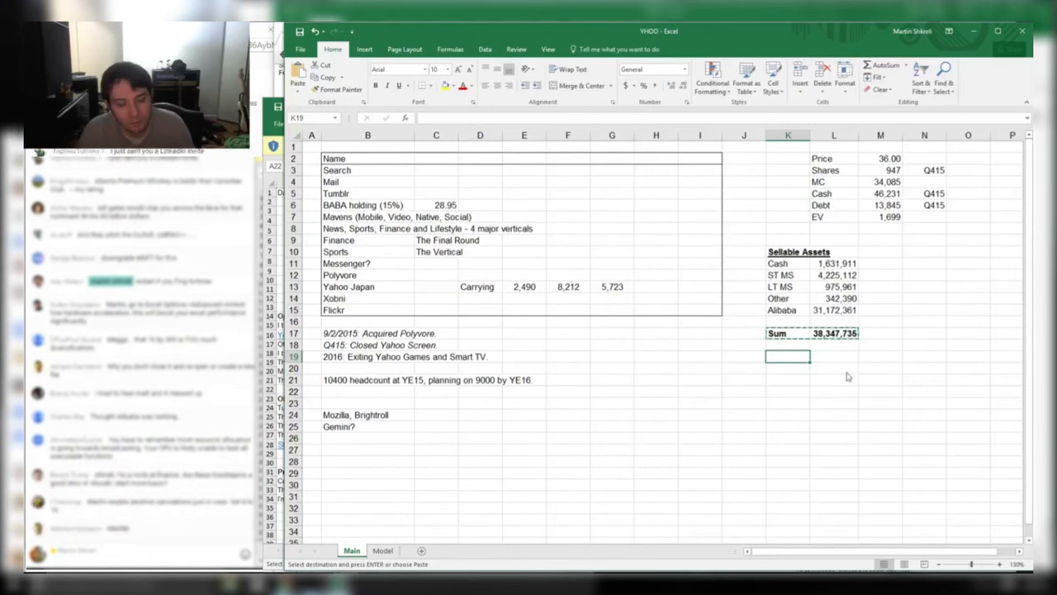
Expand Task Manager's detailed process list, select the Excel process and scroll through the processes
click(165, 552)
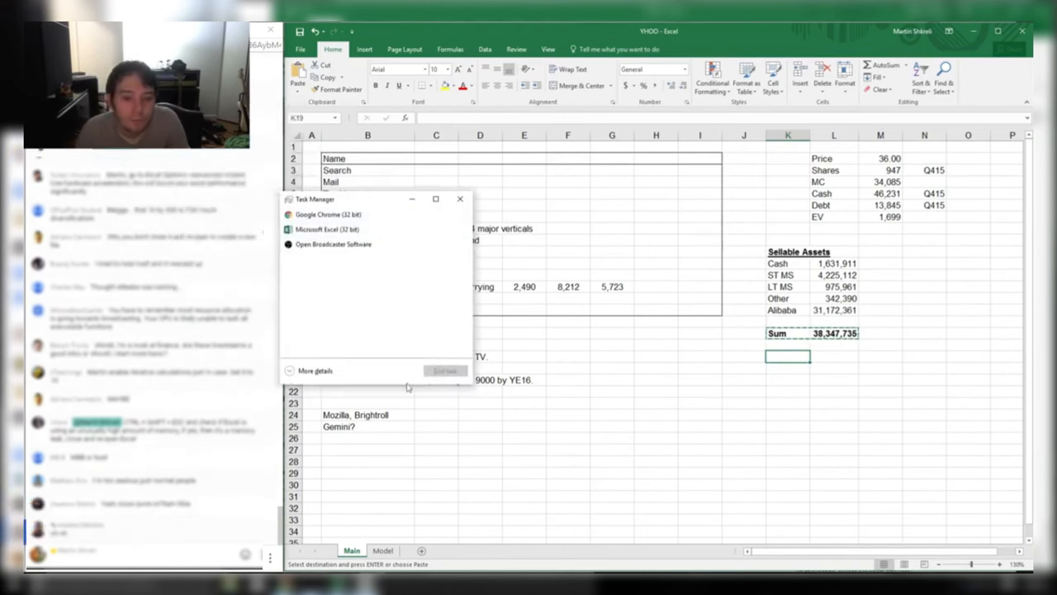
click(295, 369)
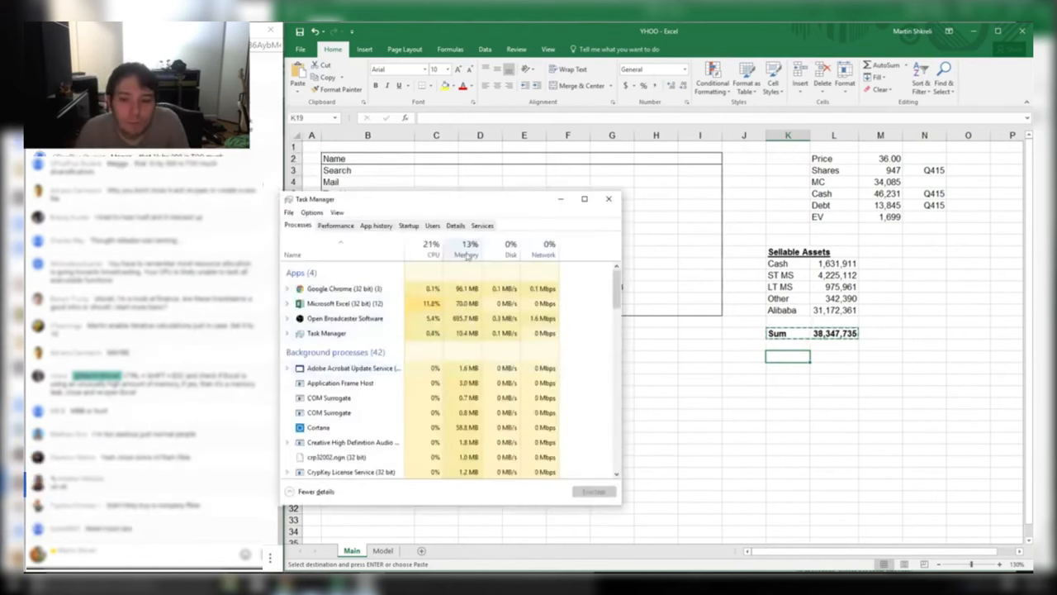
click(420, 303)
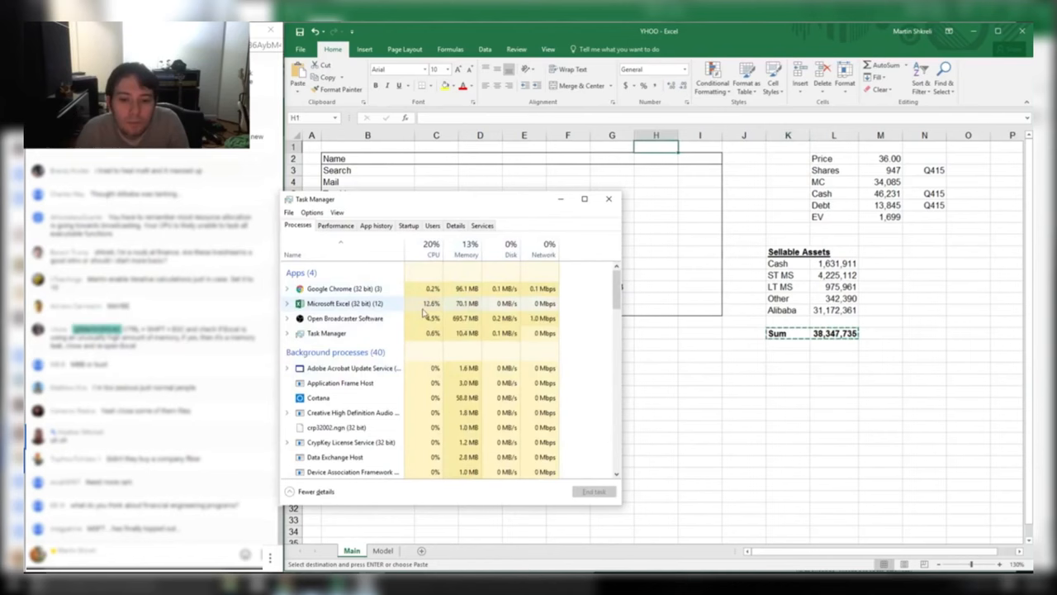
scroll(452, 373, down, 4)
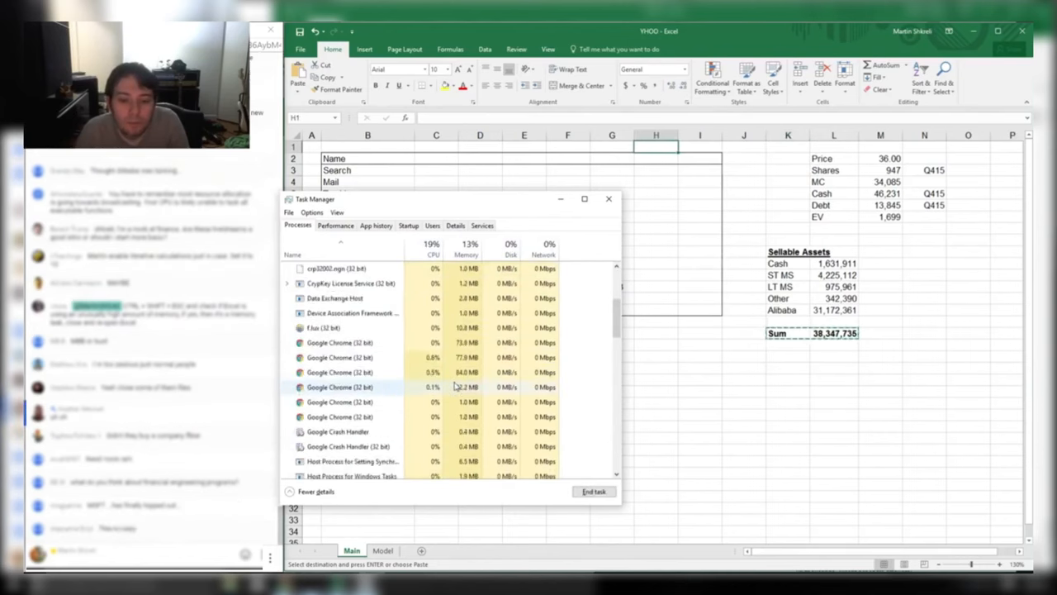
scroll(456, 388, down, 4)
scroll(456, 388, down, 12)
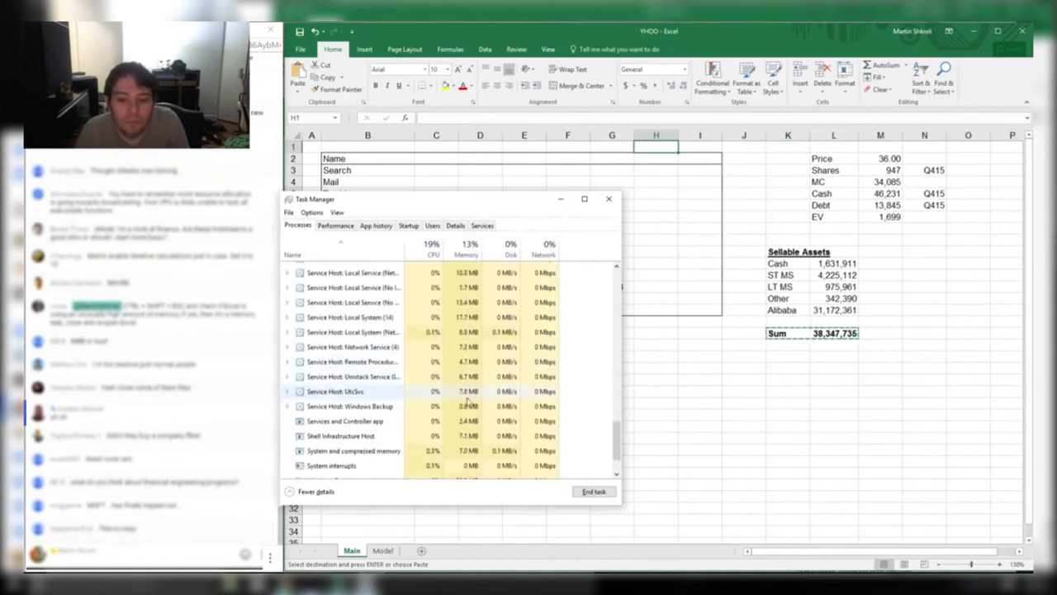
drag(618, 450, 617, 285)
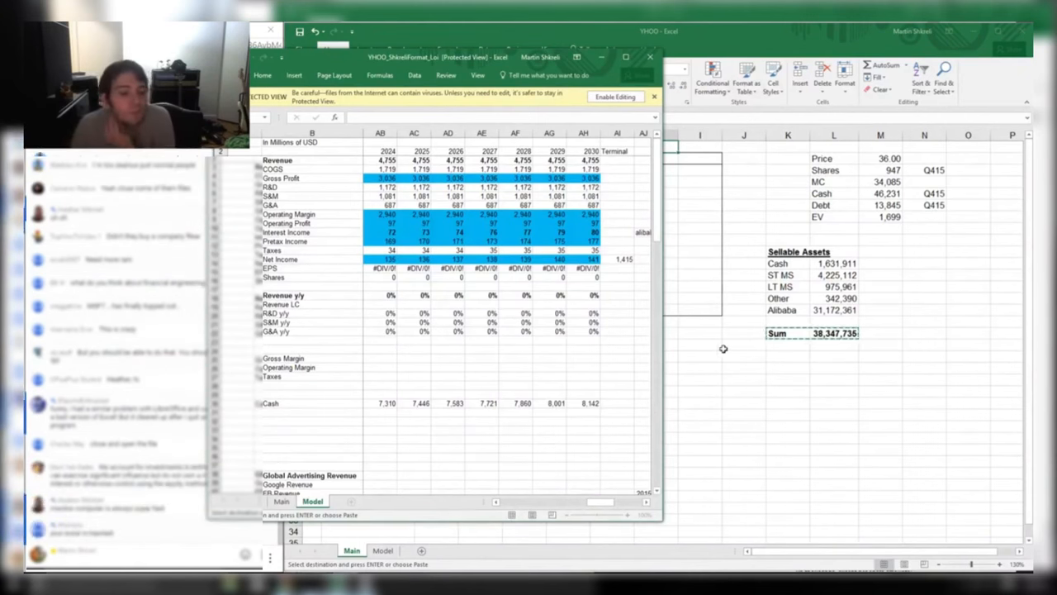
Sort Task Manager's processes by CPU usage, then close Task Manager
click(672, 322)
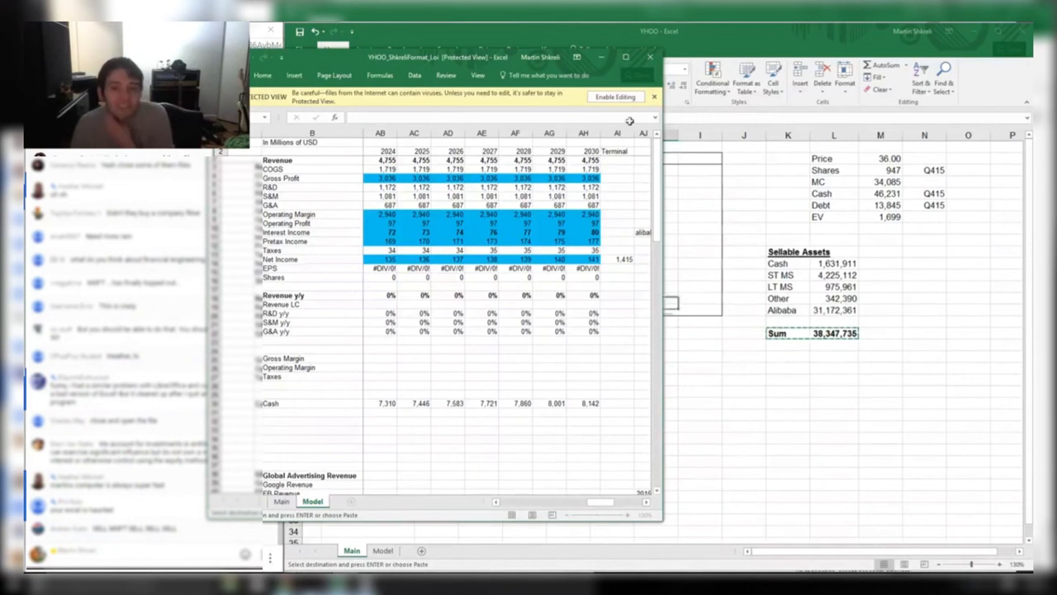
click(810, 365)
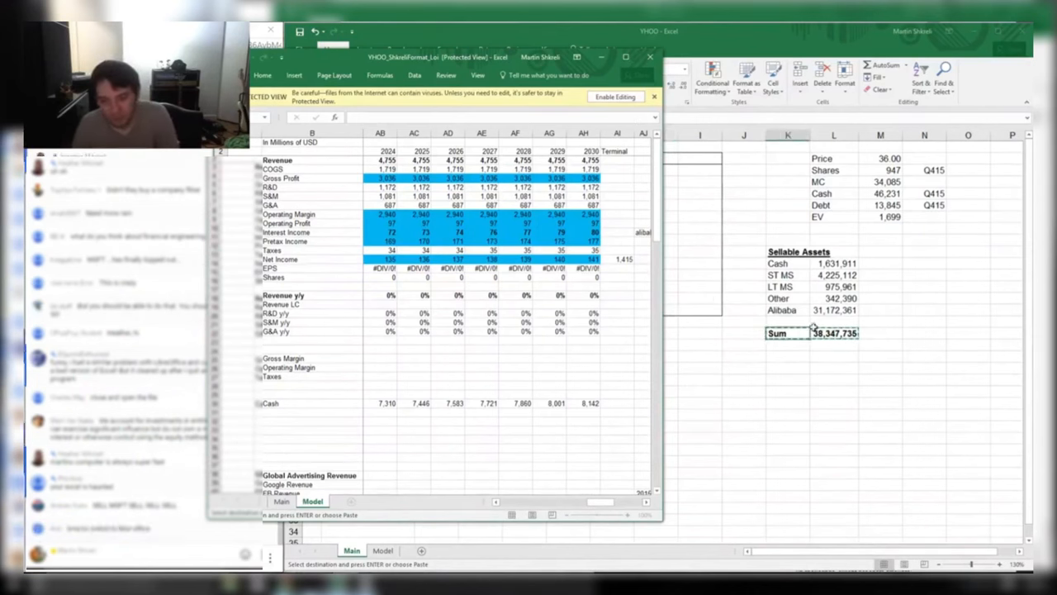
click(778, 364)
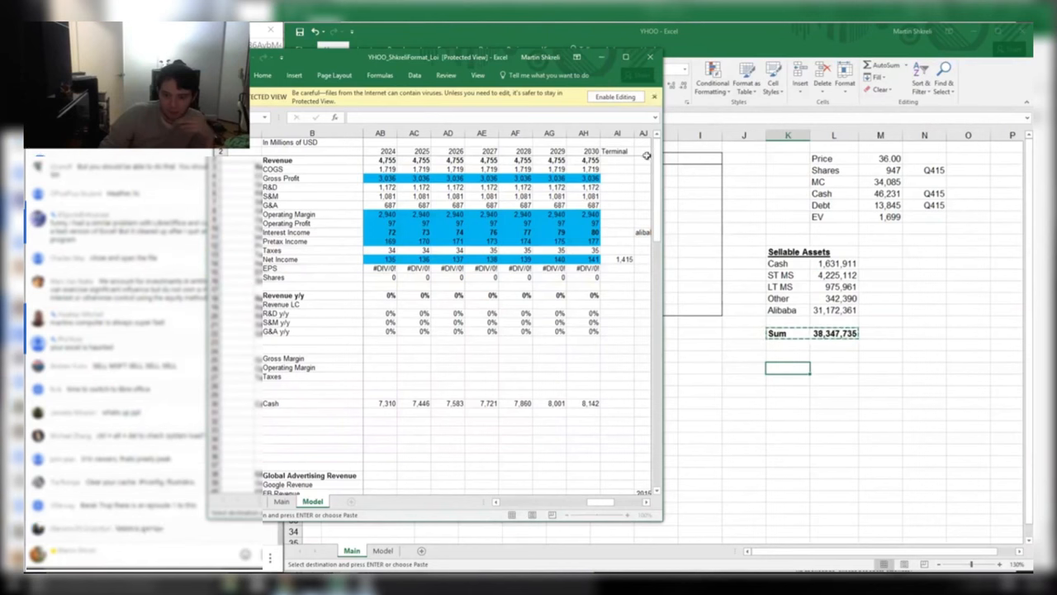
click(367, 583)
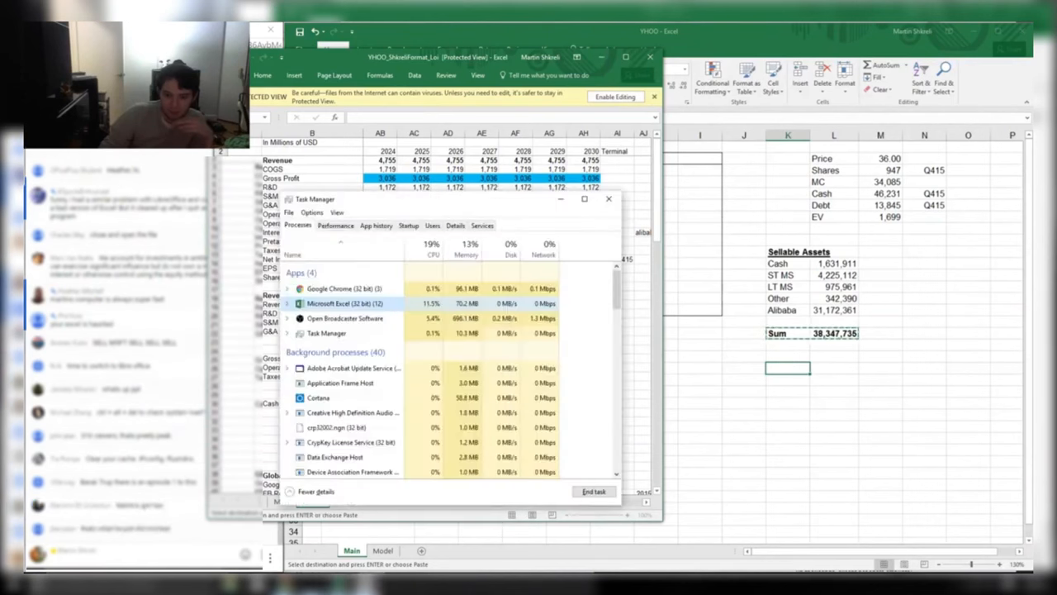
click(428, 248)
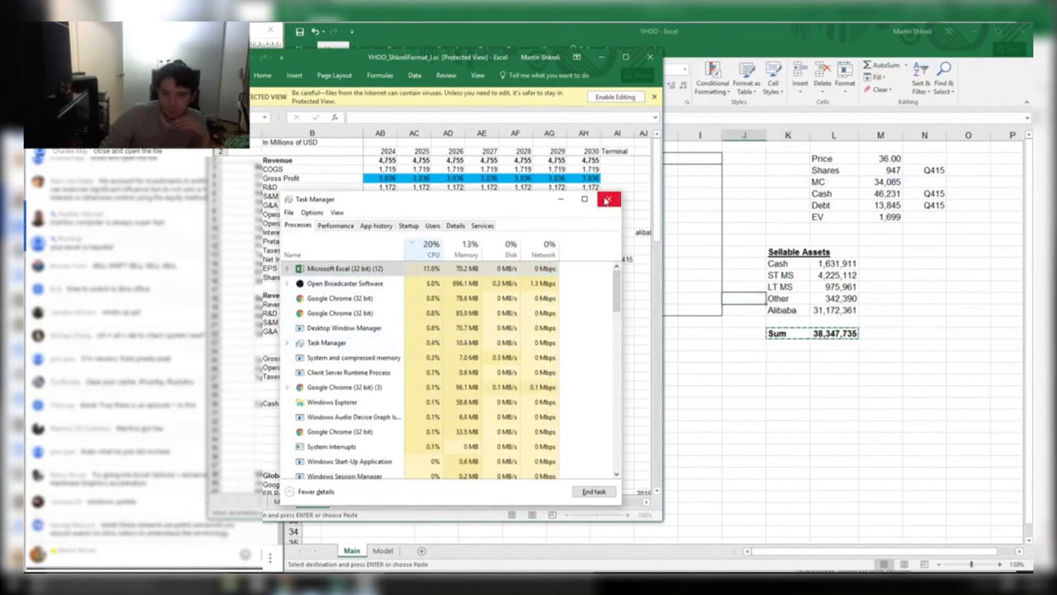
click(609, 199)
Put the active cell on the Other label and bring the YHOO workbook to the front
key(Right)
key(Right)
key(Right)
key(Down)
key(Down)
key(Down)
key(Down)
key(Down)
key(Down)
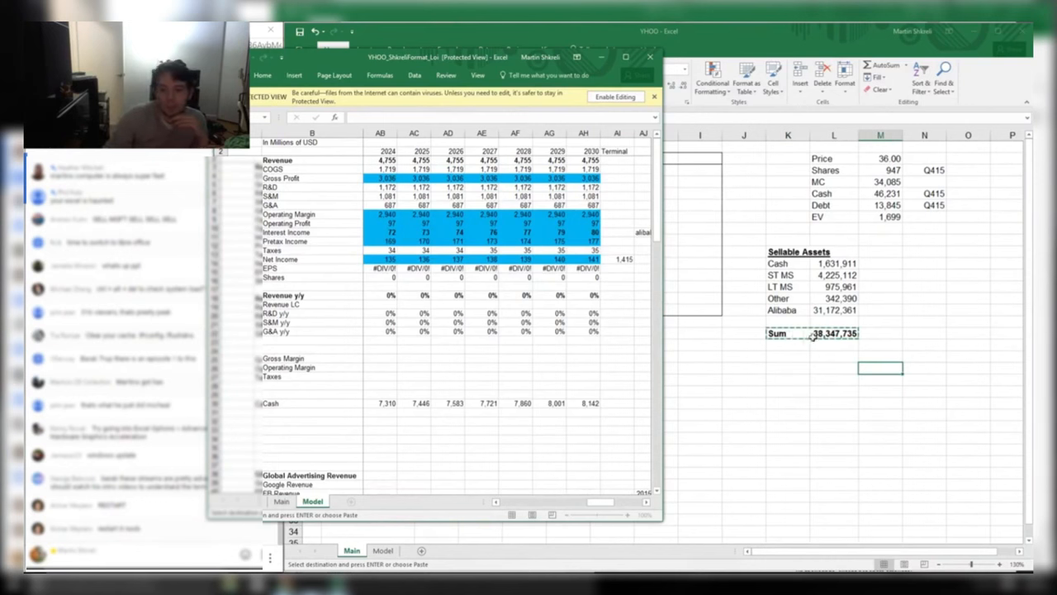
key(shift+Down)
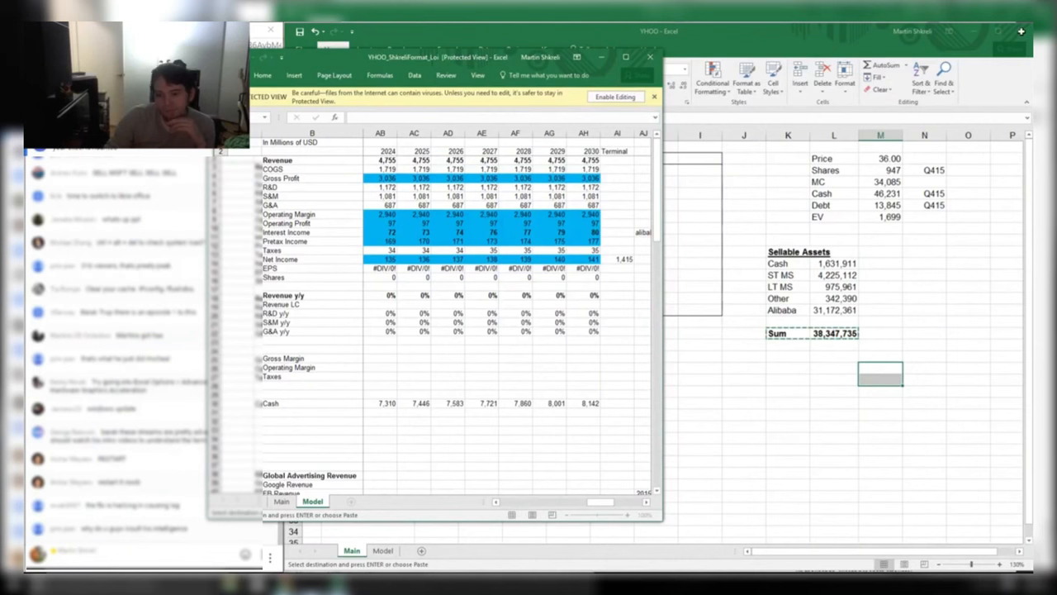
key(Left)
key(Left)
key(Down)
key(Down)
key(Down)
key(Left)
key(Up)
key(Up)
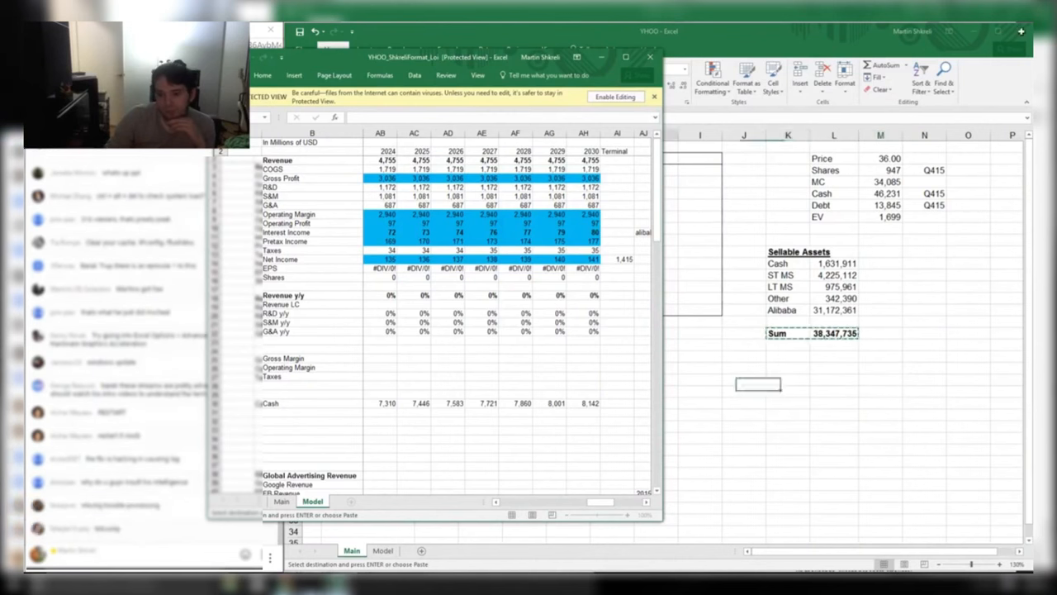
key(Up)
key(Up)
key(Up)
key(Up)
key(Up)
key(Up)
key(Up)
key(Right)
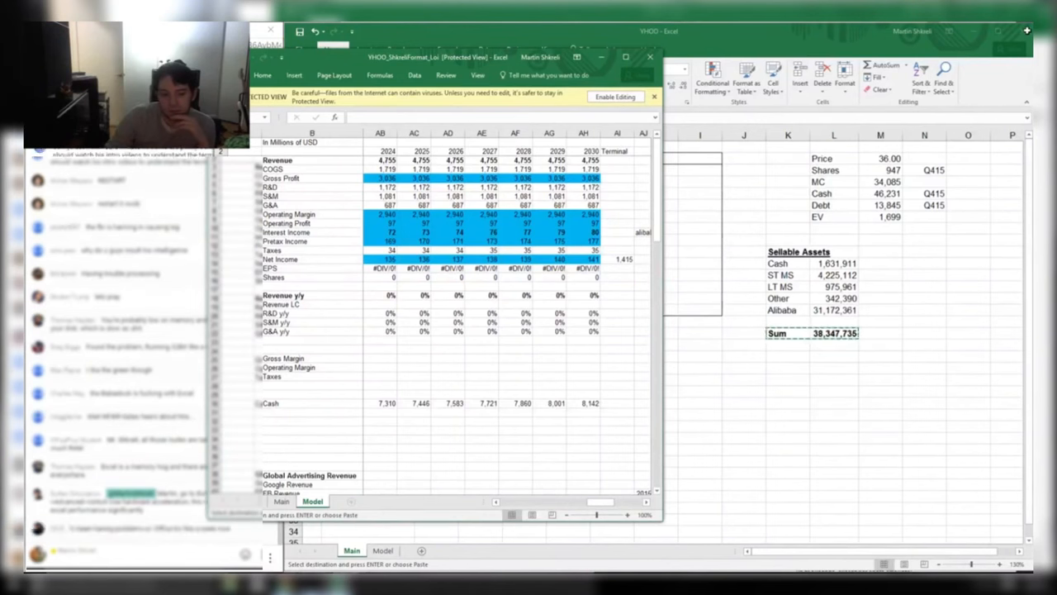
click(199, 561)
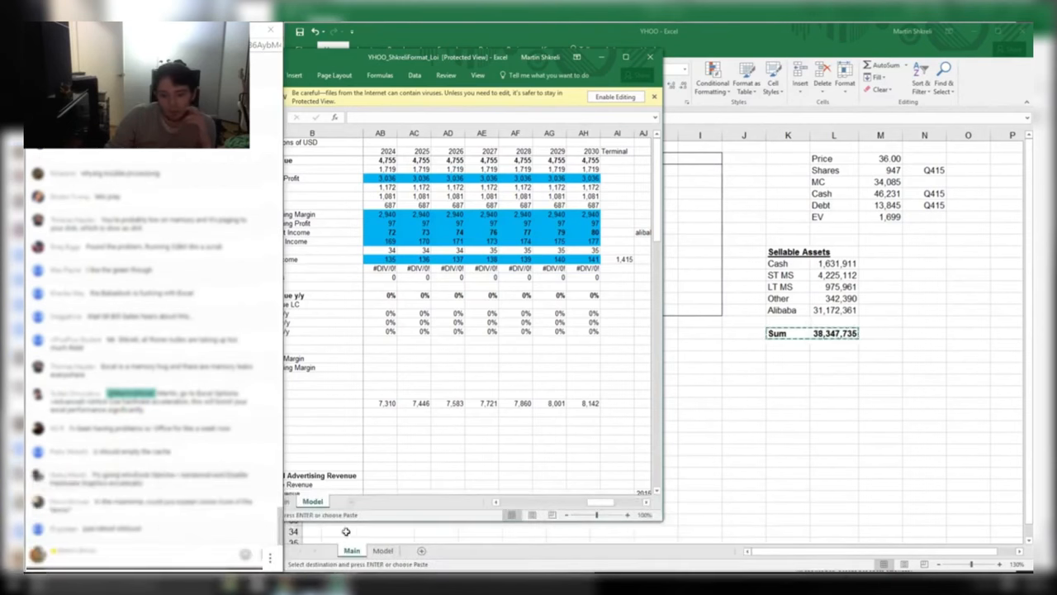
click(726, 373)
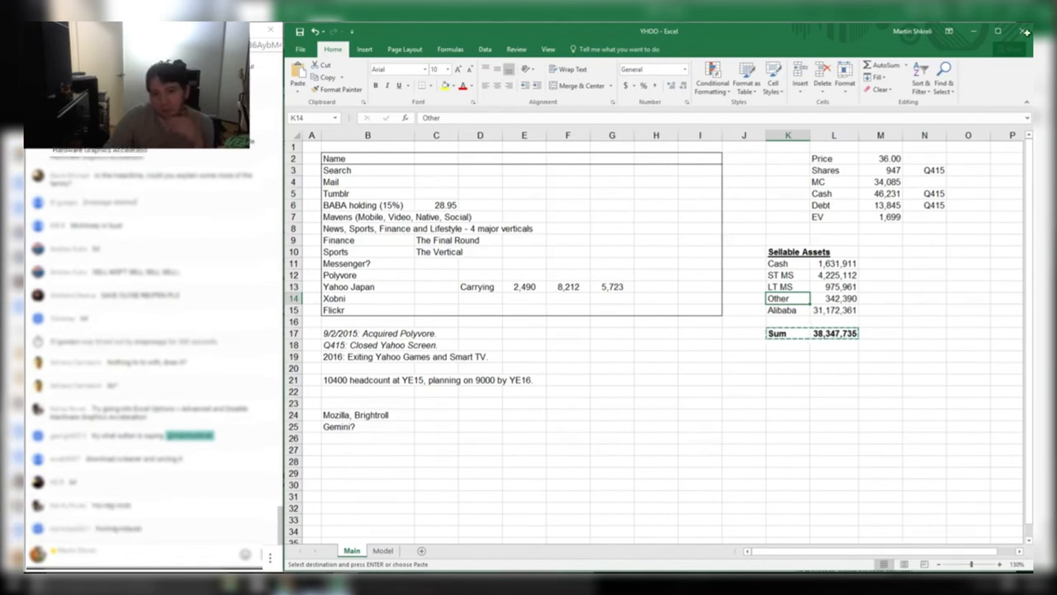
mouse_move(343, 585)
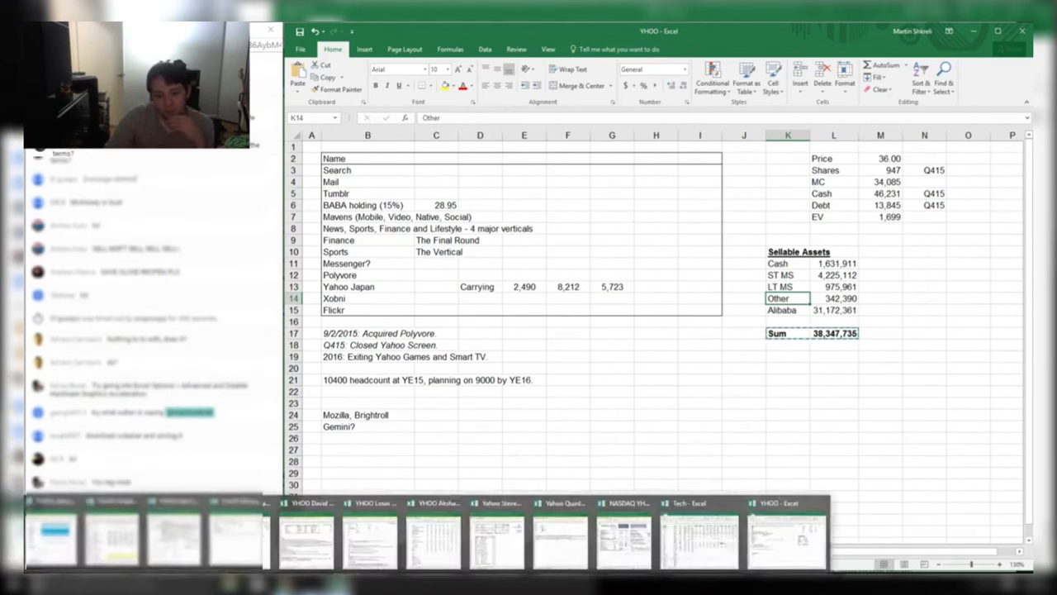
click(822, 501)
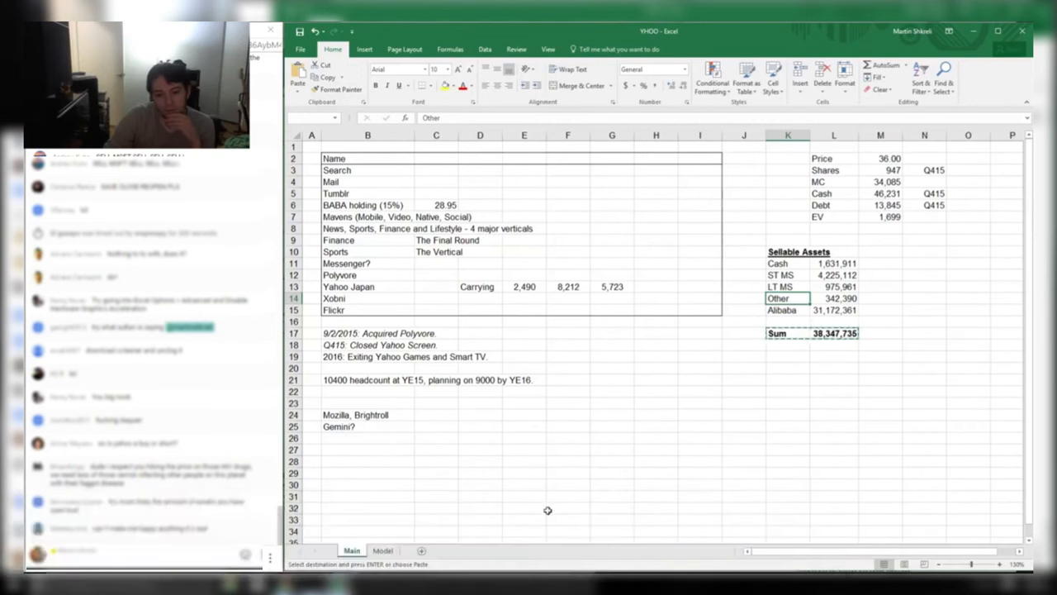
mouse_move(339, 582)
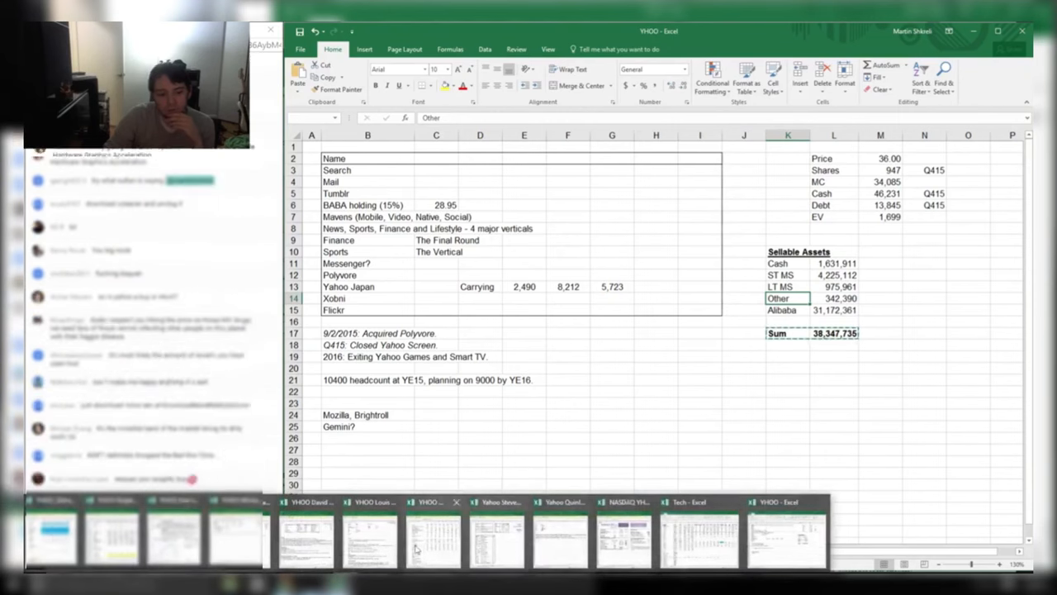
click(779, 541)
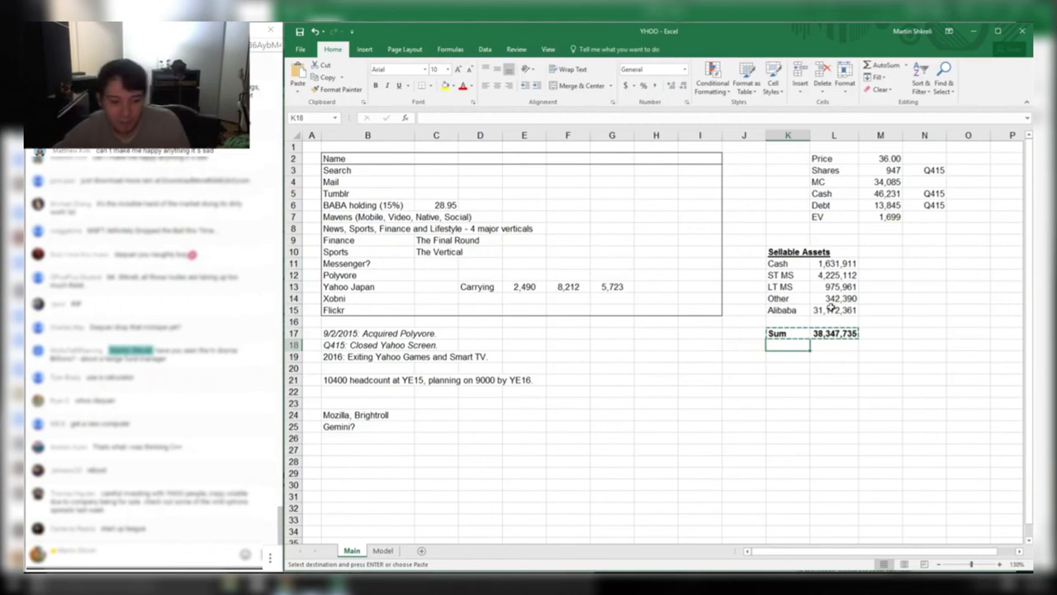
Zoom into the 10-K balance sheet in Chrome and scroll to the asset rows
key(alt+Tab)
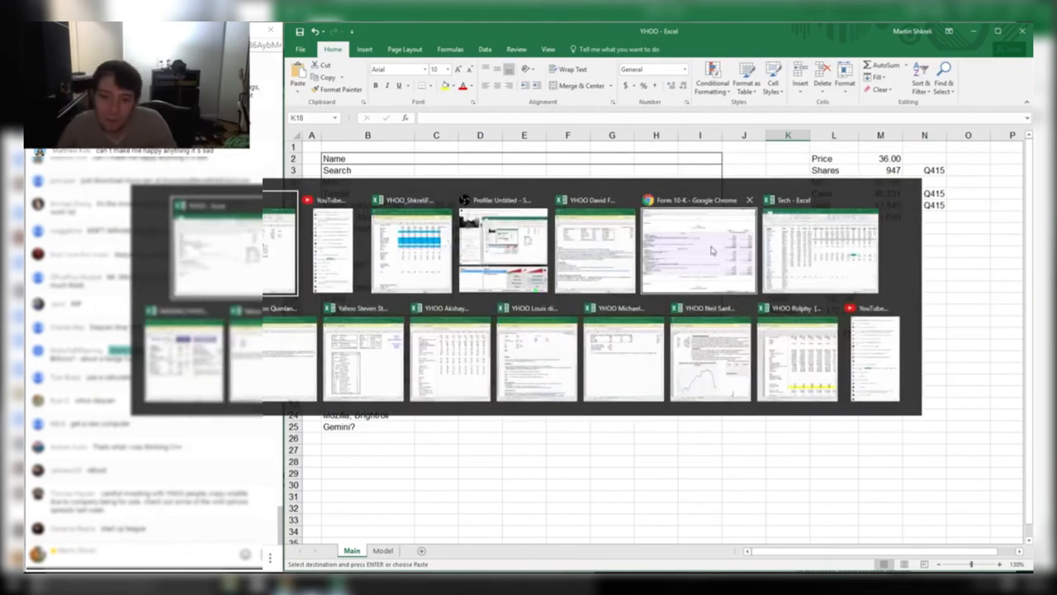
key(alt+Tab)
key(alt+Tab)
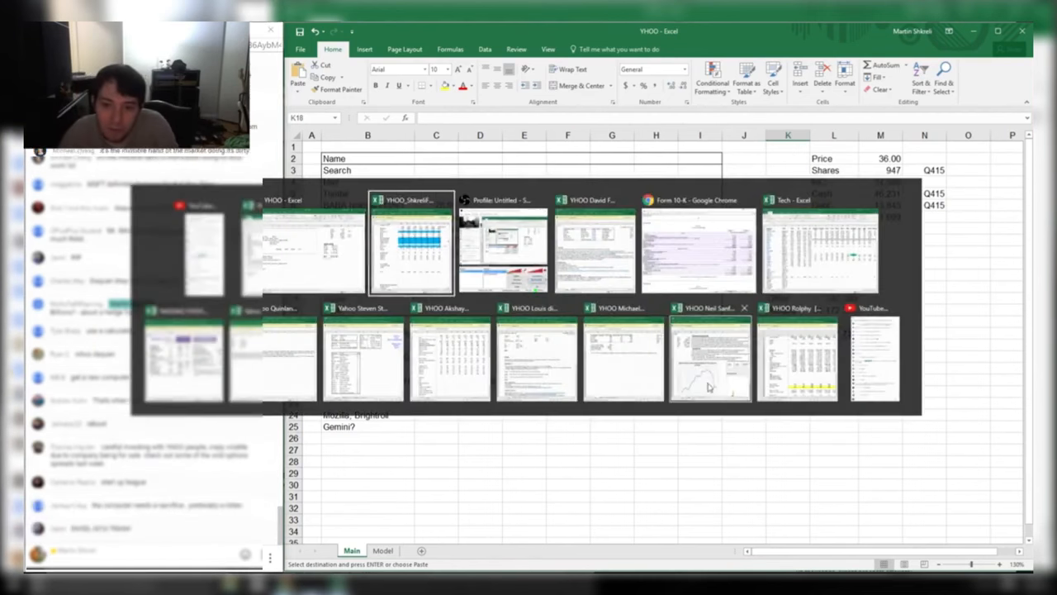
key(alt+Tab)
key(alt+Tab)
key(alt+Tab)
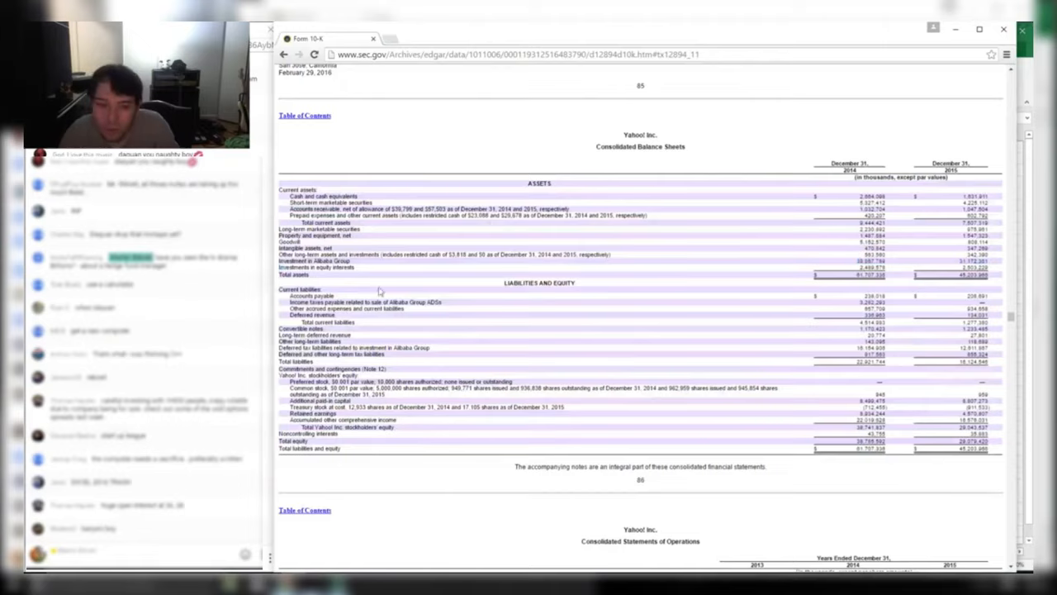
drag(283, 260, 890, 261)
click(983, 294)
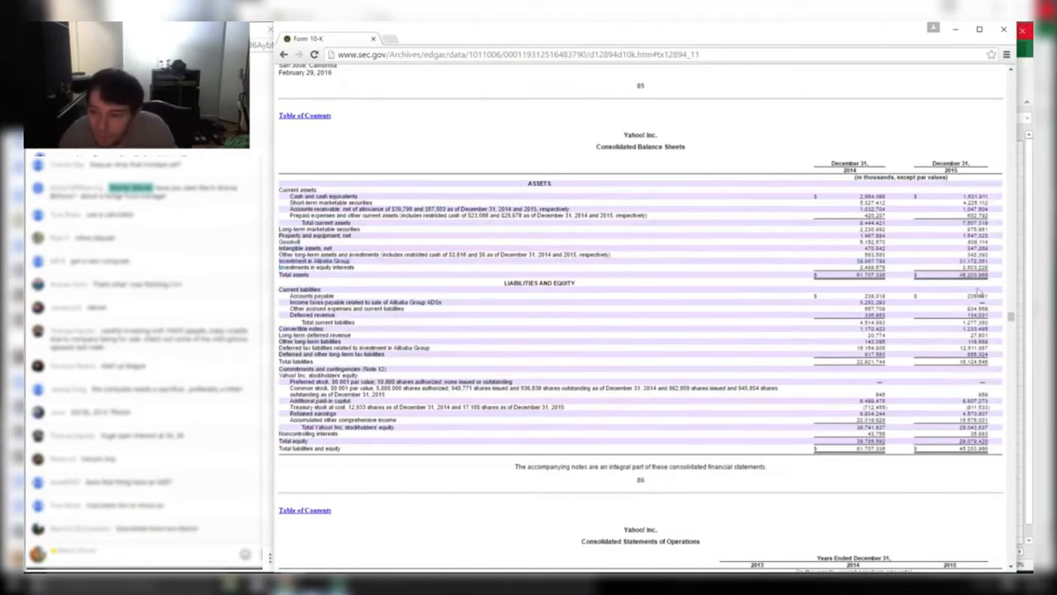
key(ctrl+plus)
key(ctrl+plus)
scroll(912, 358, up, 20)
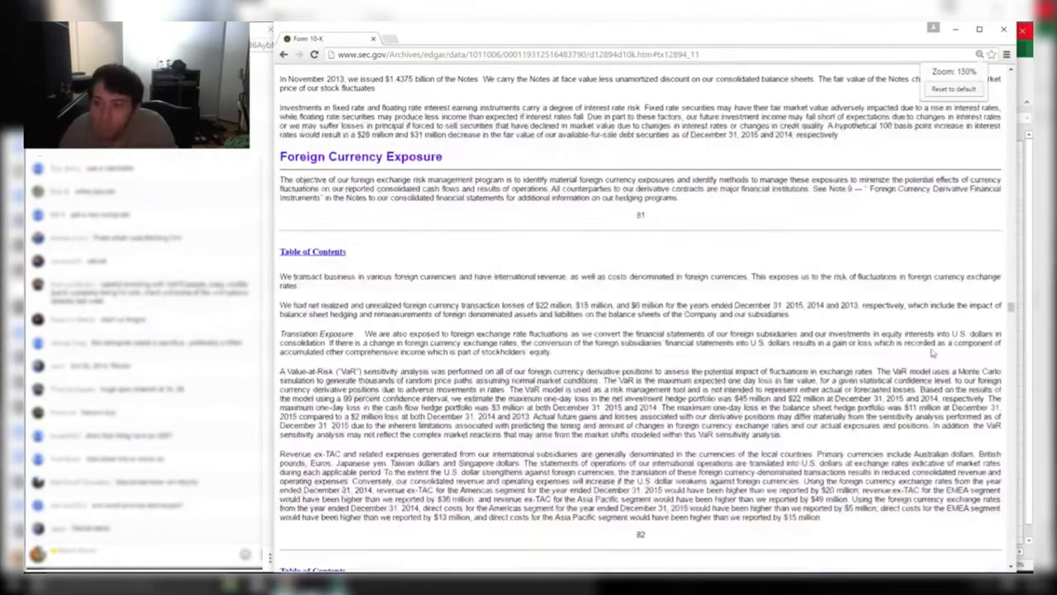
scroll(950, 351, down, 20)
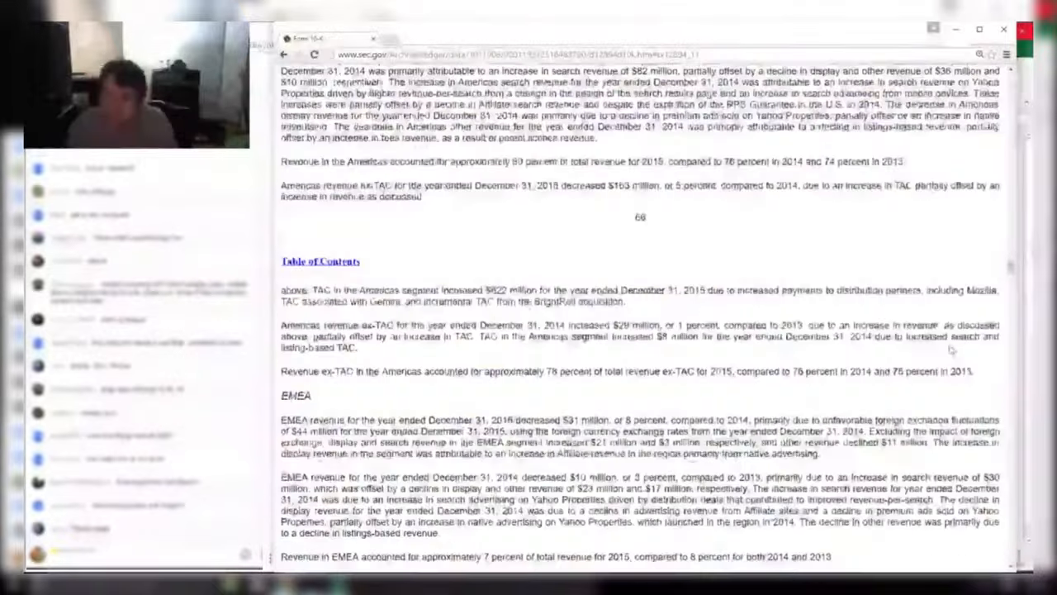
key(ctrl+a)
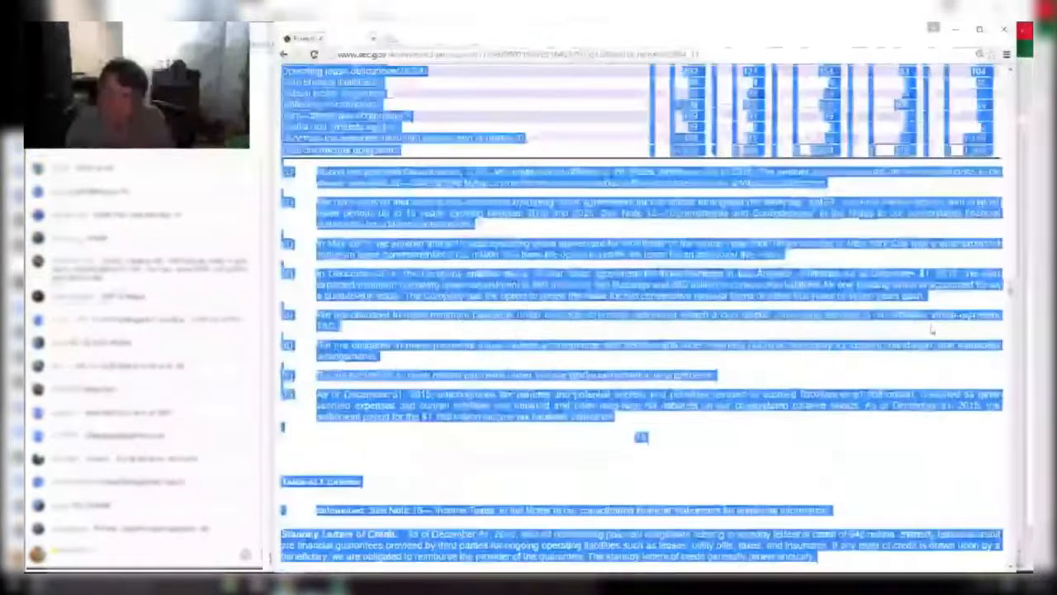
scroll(932, 328, up, 4)
click(791, 354)
scroll(792, 353, up, 3)
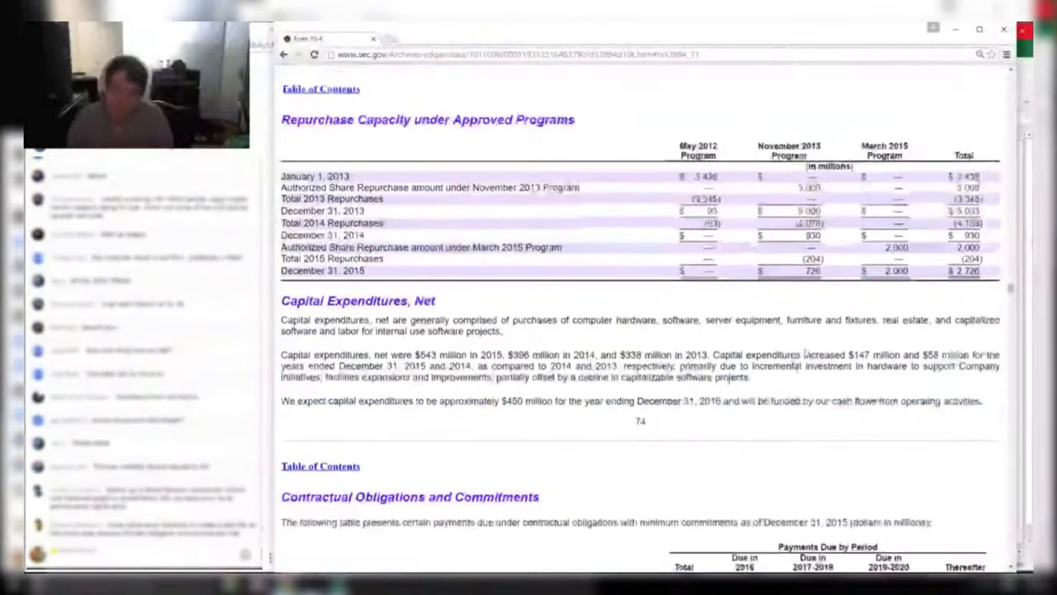
scroll(791, 353, down, 10)
scroll(780, 408, down, 15)
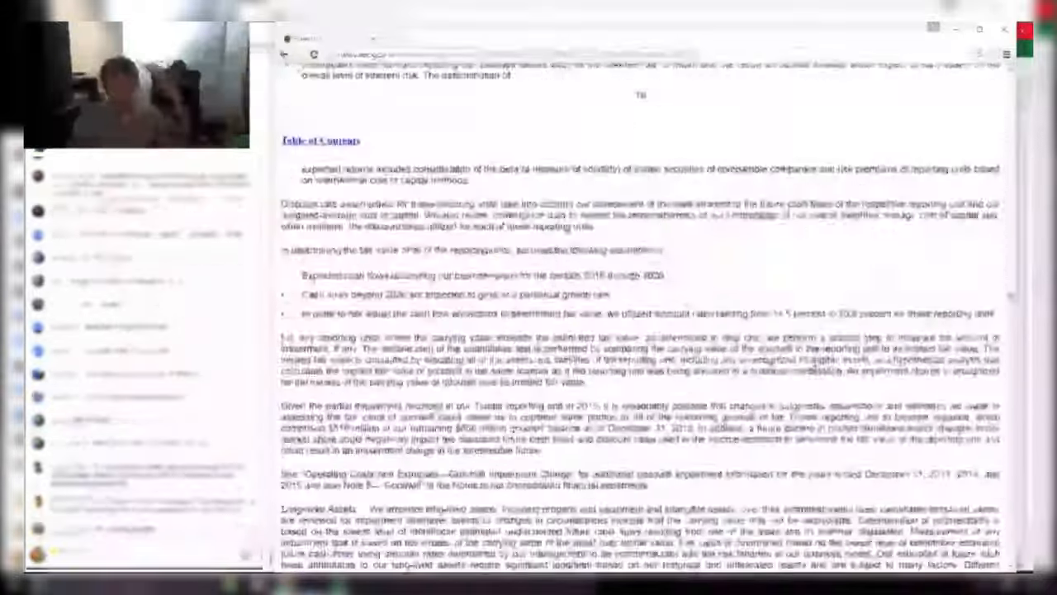
scroll(780, 407, down, 15)
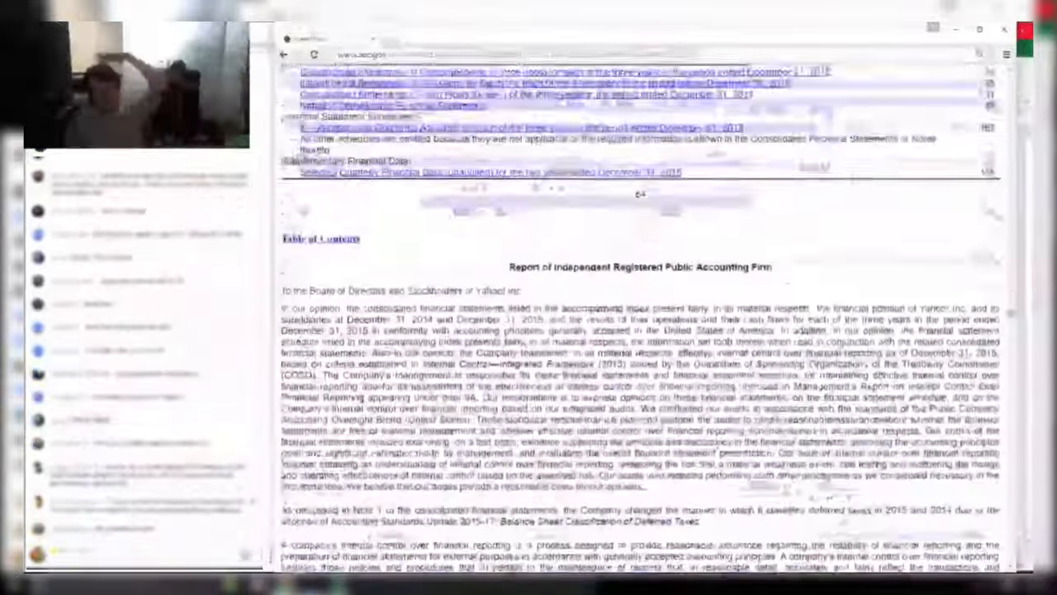
Highlight the Investment in Alibaba Group row and its figures, including 31,172,361 for 2015
drag(953, 274, 888, 266)
click(988, 284)
click(888, 267)
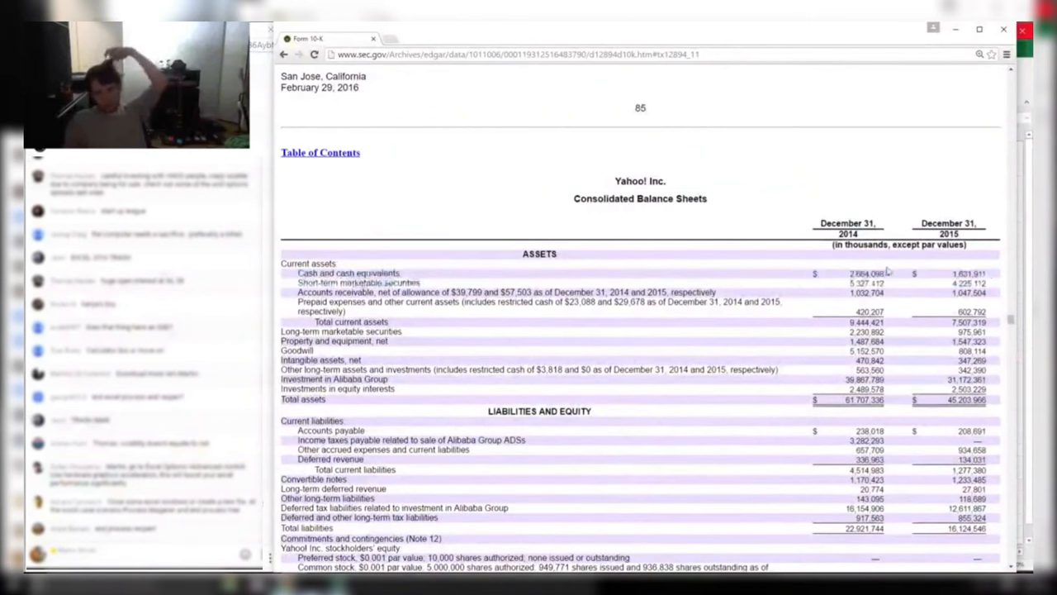
drag(279, 380, 480, 388)
click(508, 400)
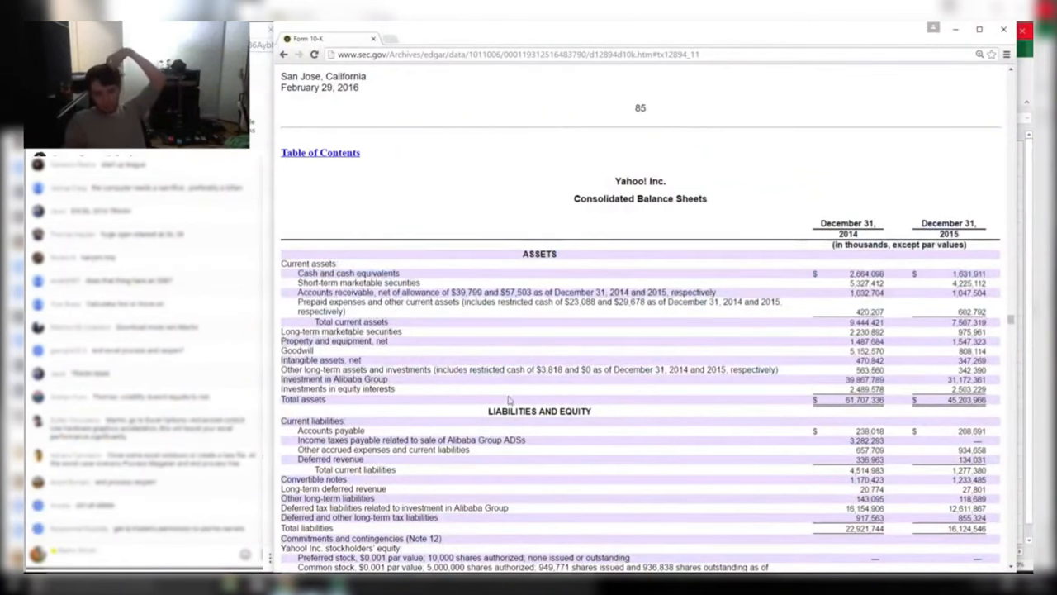
drag(282, 380, 984, 391)
click(978, 391)
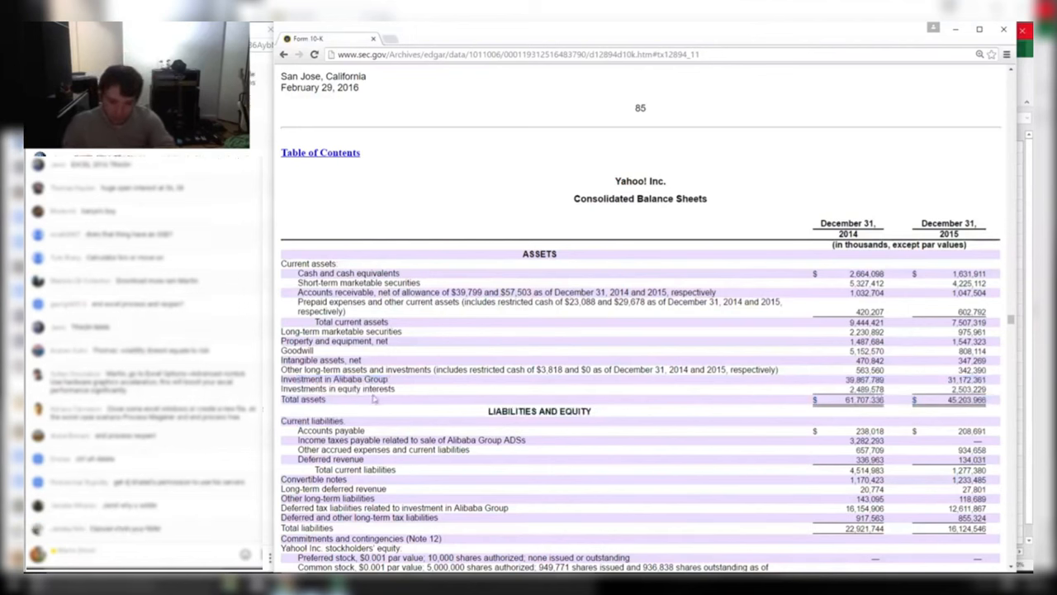
drag(373, 375, 771, 380)
mouse_move(276, 361)
mouse_down()
mouse_move(277, 256)
mouse_move(279, 380)
mouse_up()
Save the YHOO workbook on close and enable editing on the formatted model workbook
key(alt+Tab)
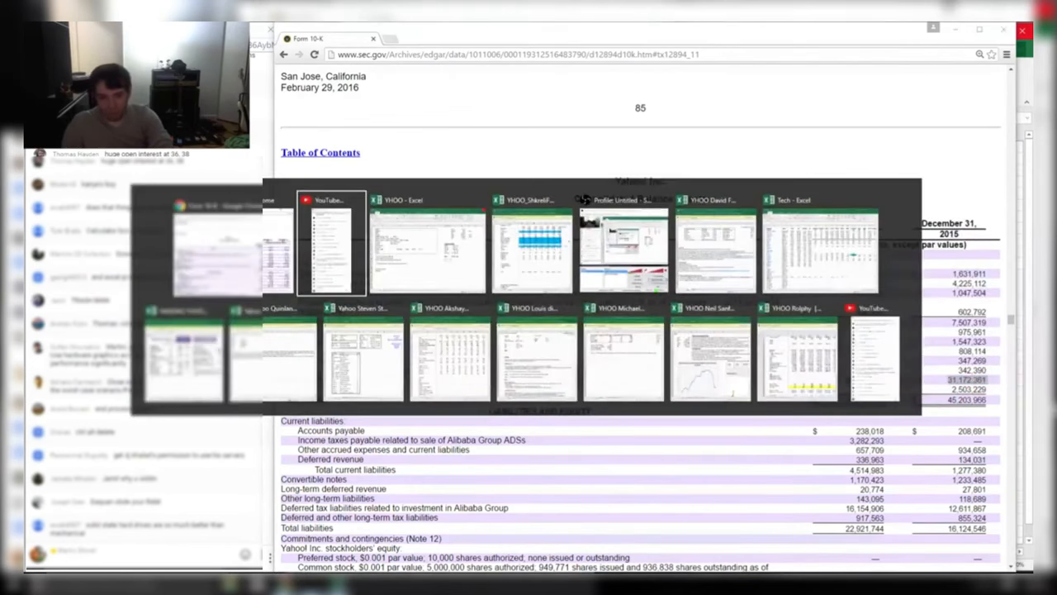
key(alt+Tab)
click(480, 316)
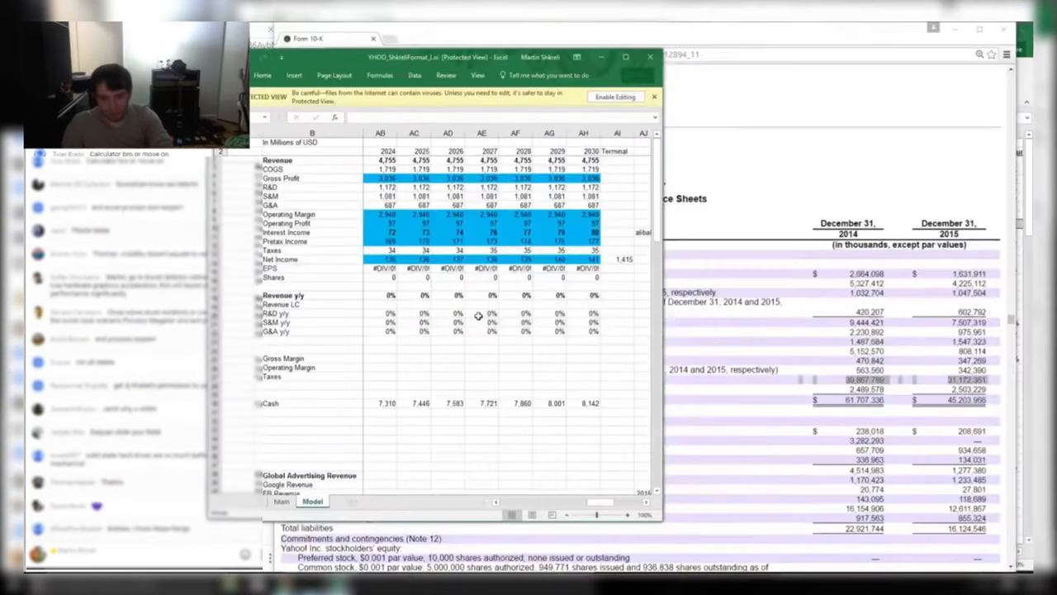
click(615, 97)
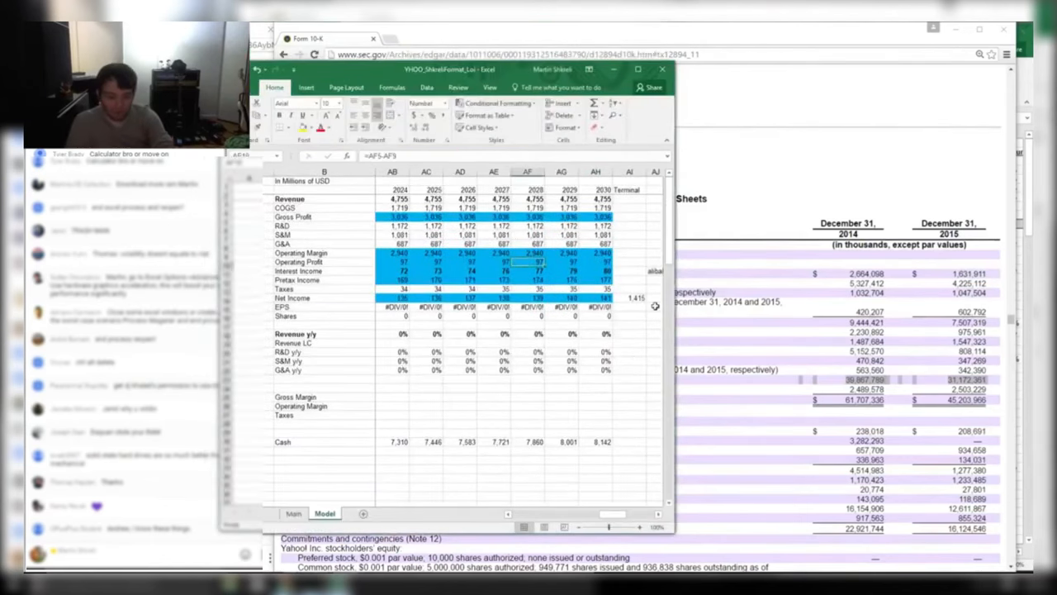
Enable editing on the next three student workbooks, dismissing the circular-reference warning
key(alt+Tab)
key(alt+Tab)
key(Tab)
key(Tab)
key(Tab)
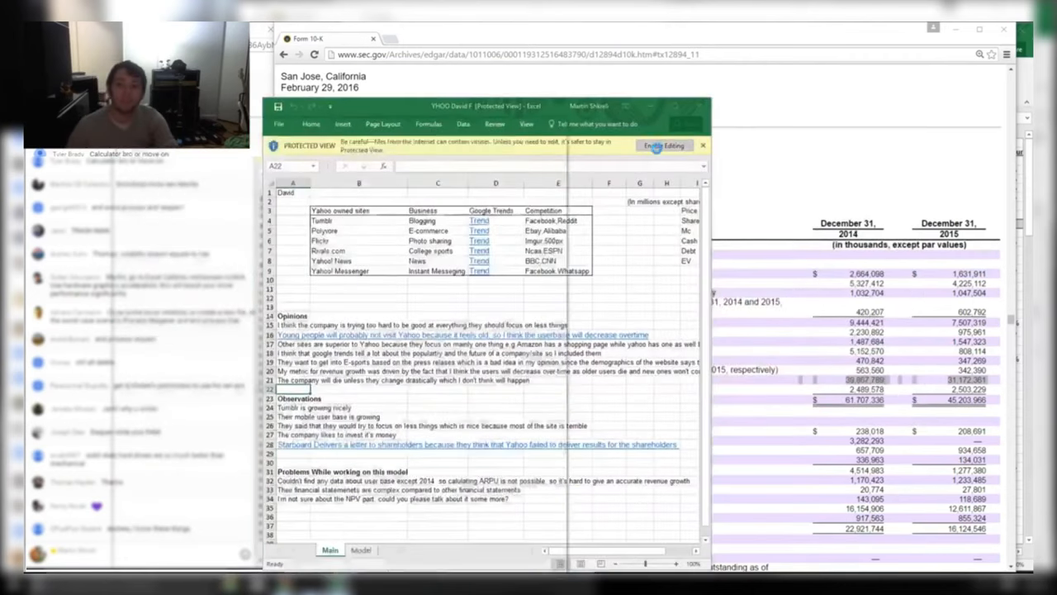
click(654, 146)
key(alt+Tab)
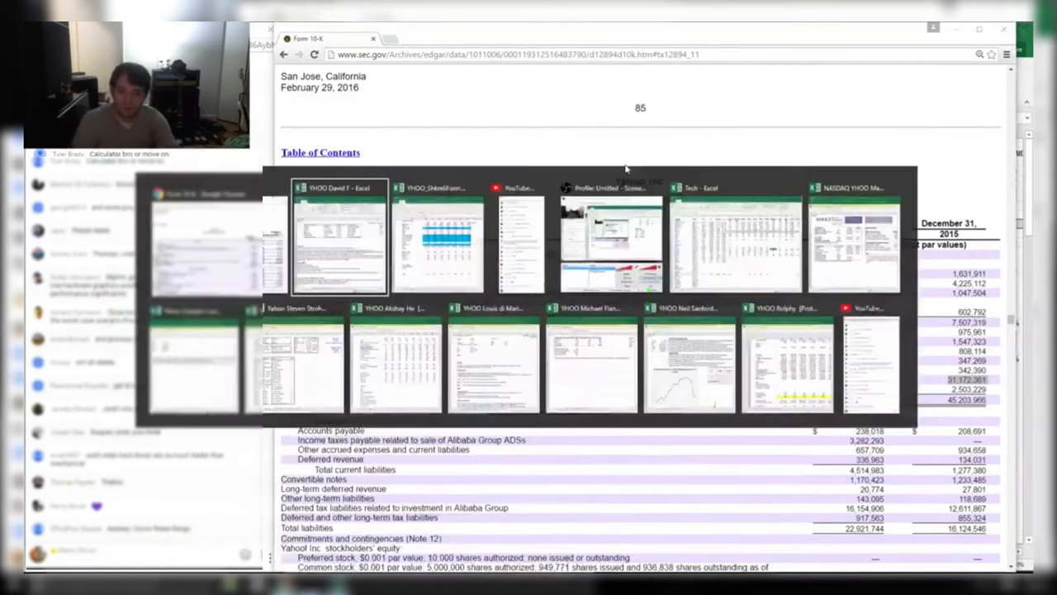
key(Tab)
key(Tab)
key(Tab)
key(Tab)
key(Tab)
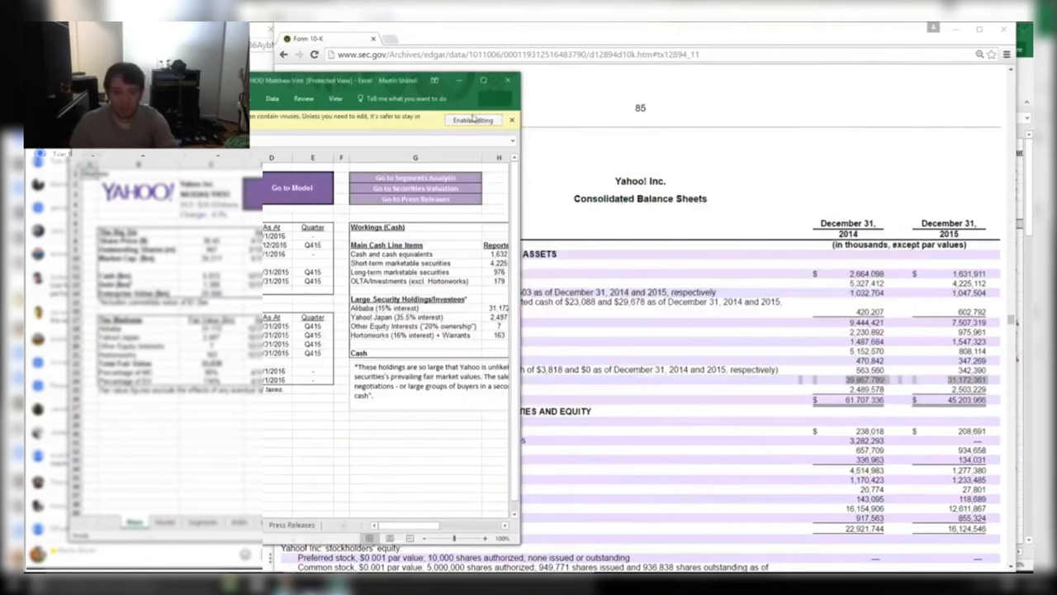
click(472, 120)
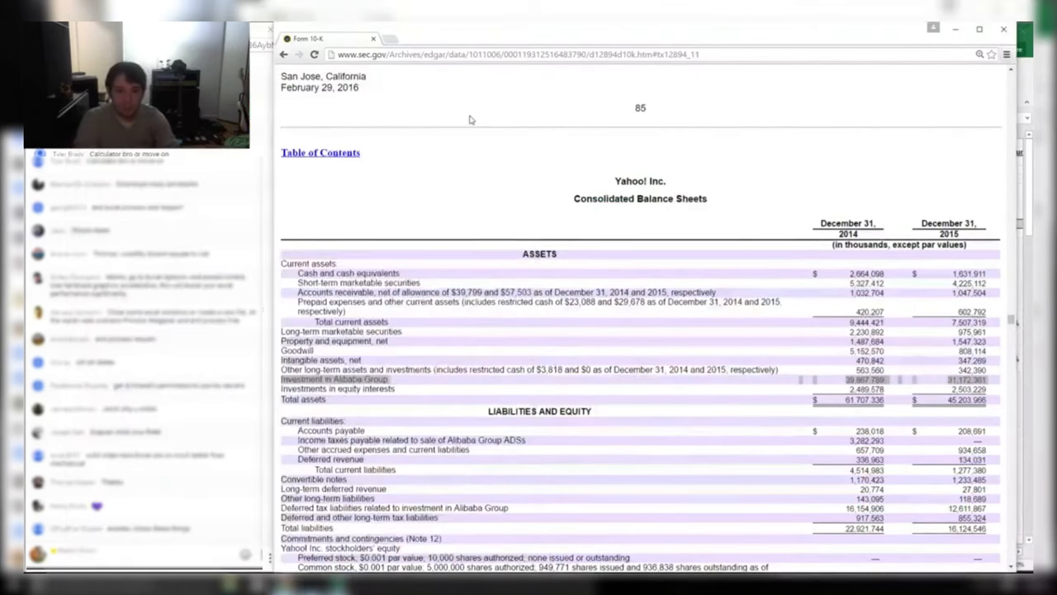
key(alt+Tab)
key(Tab)
key(Tab)
key(Tab)
key(Tab)
key(Tab)
key(Tab)
key(Tab)
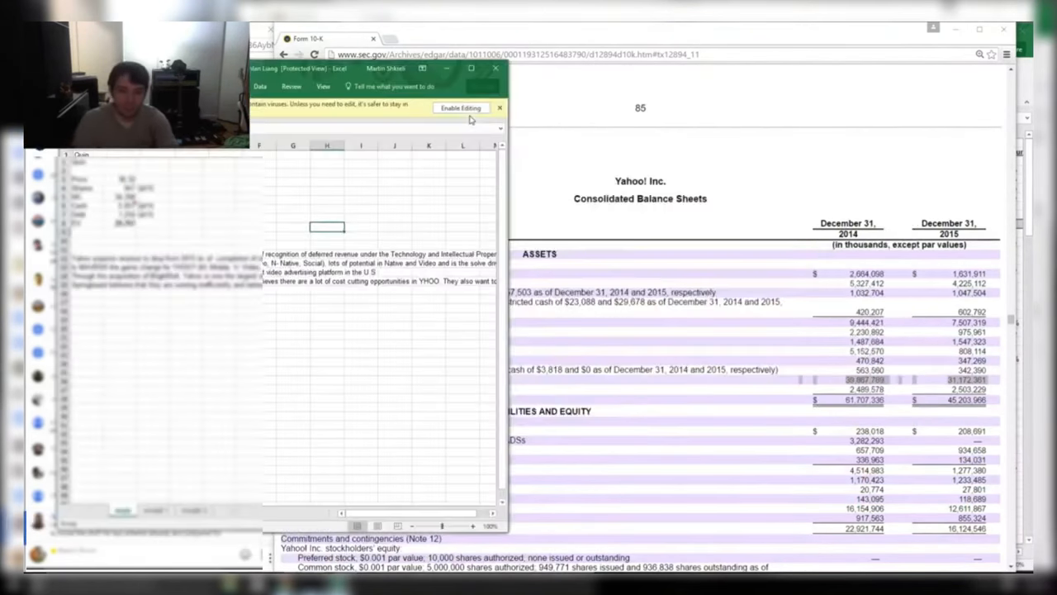
click(463, 108)
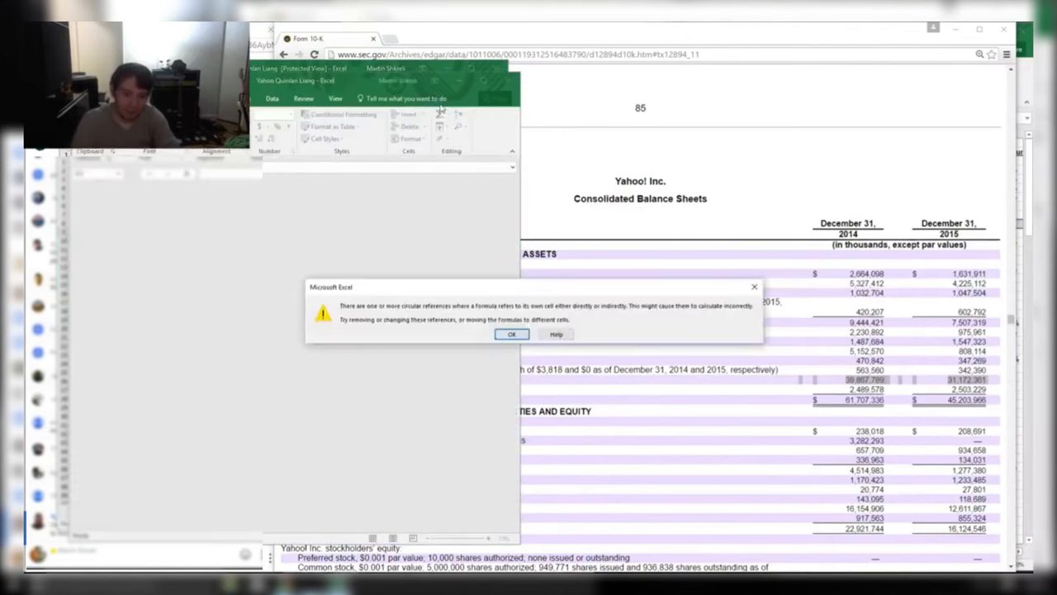
key(Return)
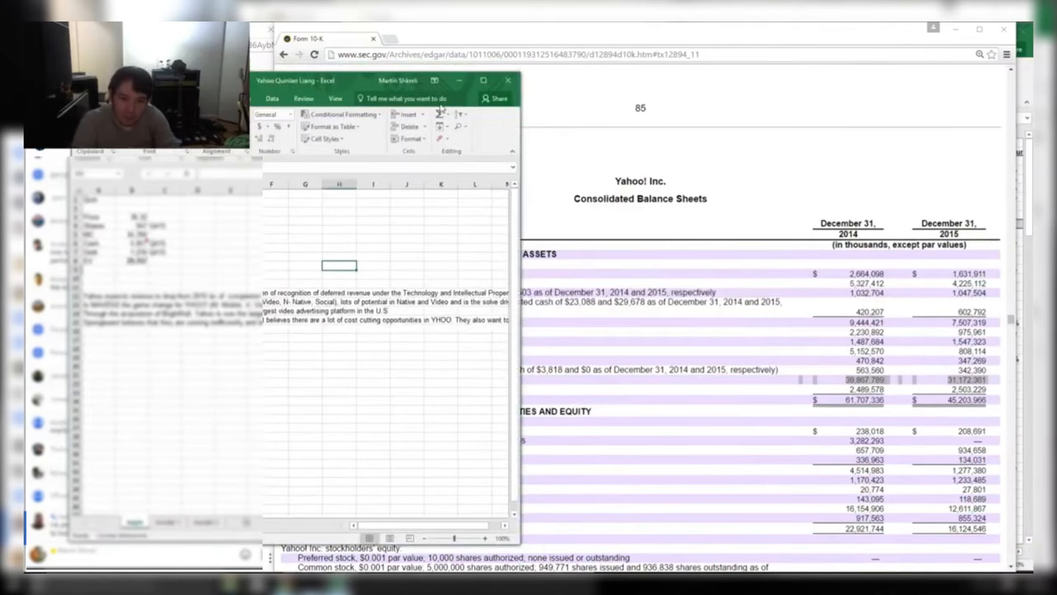
Enable editing on two more student valuation workbooks
key(alt+Tab)
key(Tab)
key(Tab)
key(Tab)
key(Tab)
key(Tab)
key(Tab)
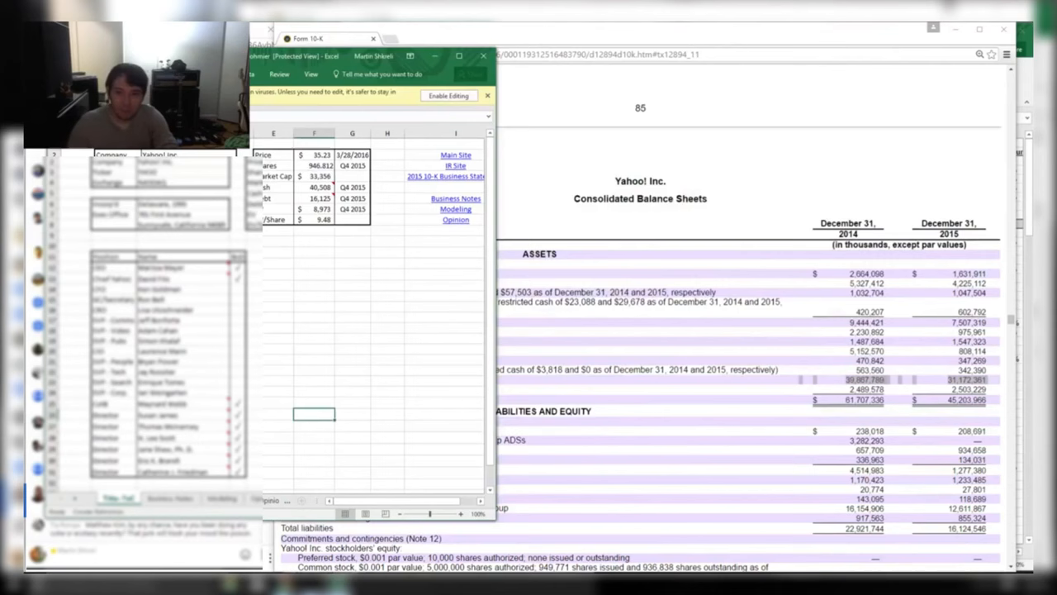
click(433, 98)
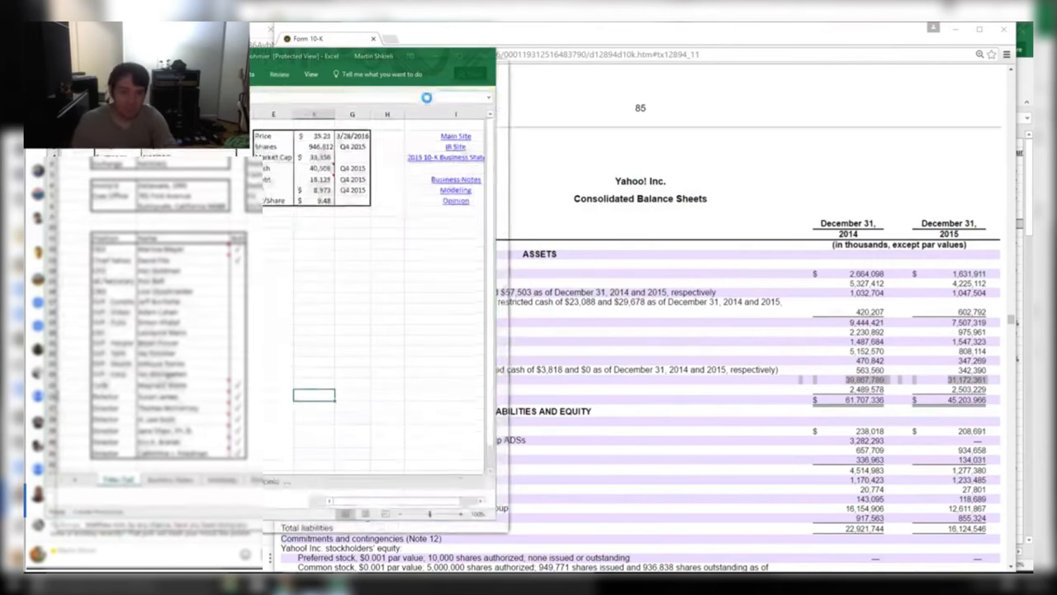
key(super+Down)
key(alt+Tab)
key(Down)
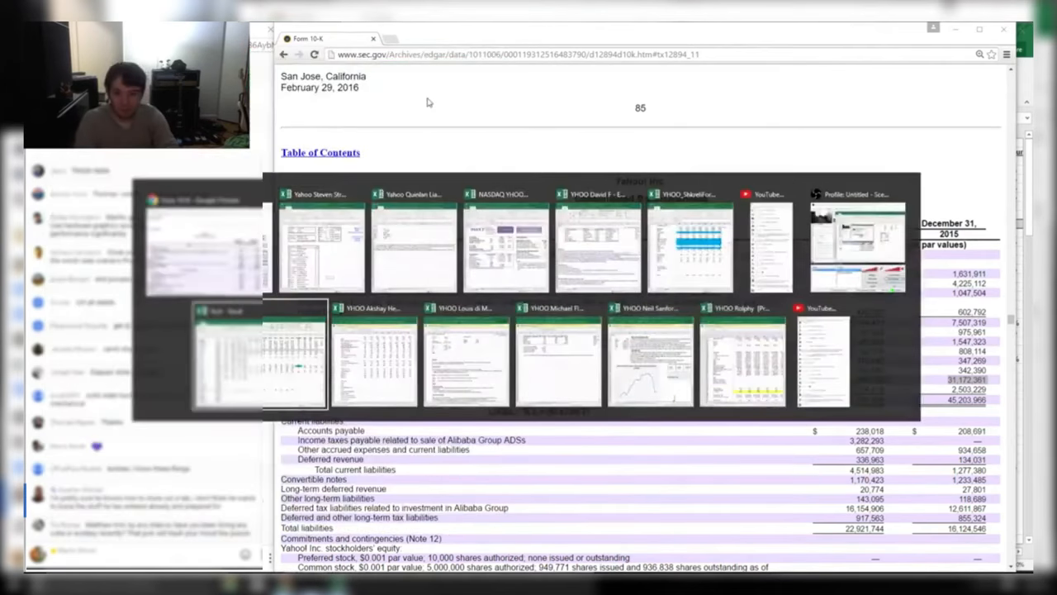
key(Right)
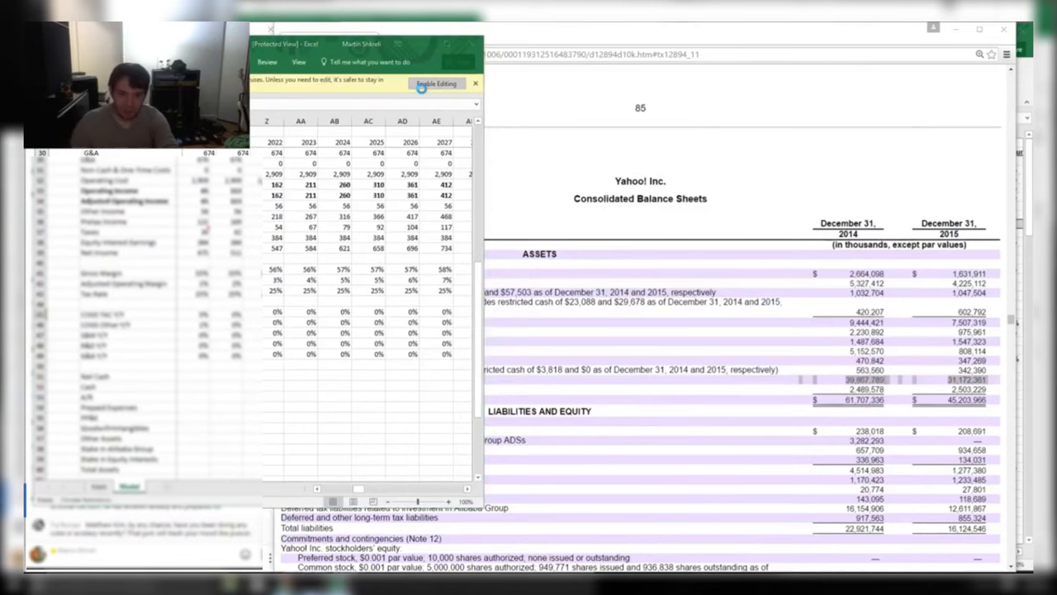
click(435, 86)
Make the following two student workbooks editable as well
key(super+Down)
key(alt+Tab)
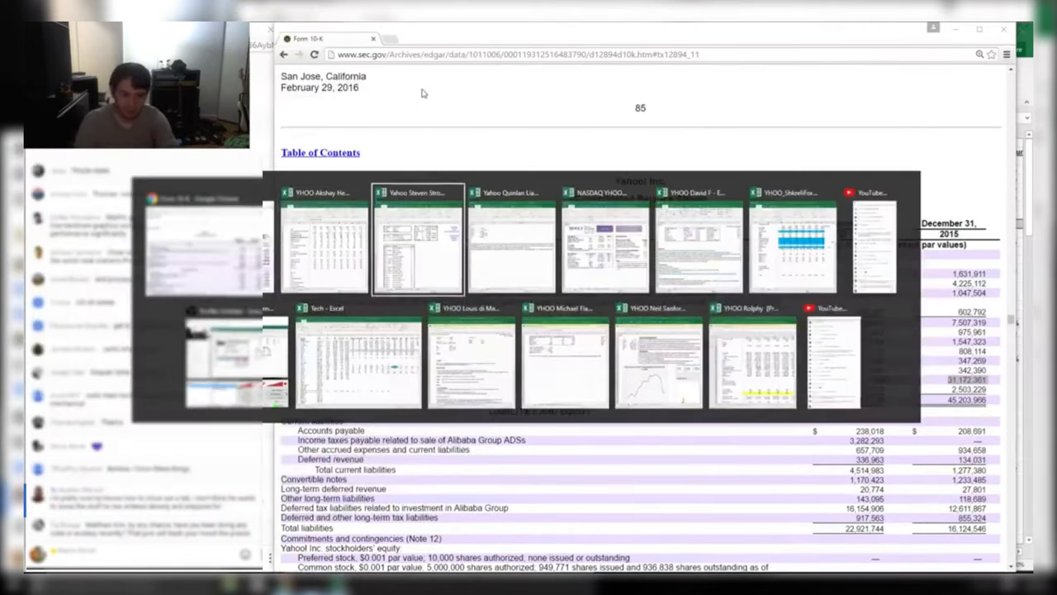
key(Down)
key(Right)
click(547, 169)
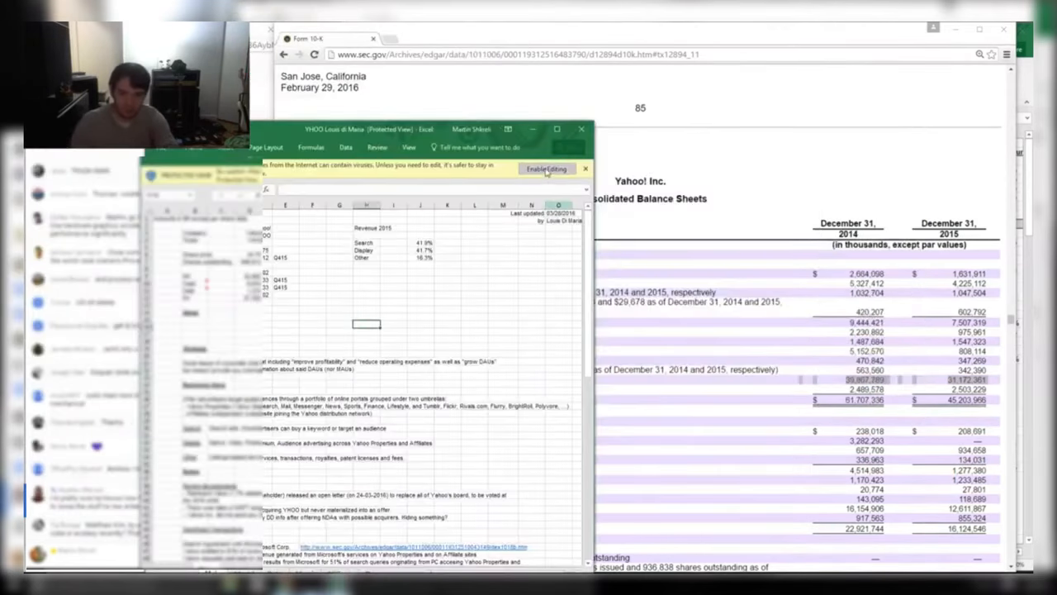
key(super+Down)
key(alt+Tab)
key(alt+Tab)
key(alt+Tab)
key(alt+Tab)
key(alt+Tab)
key(alt+Tab)
key(alt+Tab)
key(alt+Tab)
key(alt+Tab)
key(alt+Tab)
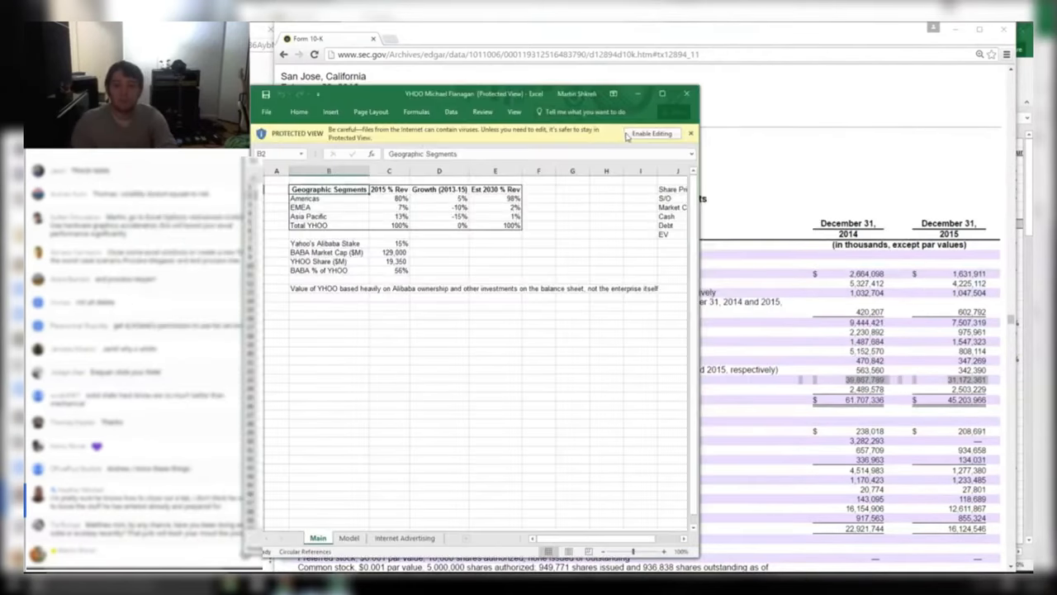
click(626, 136)
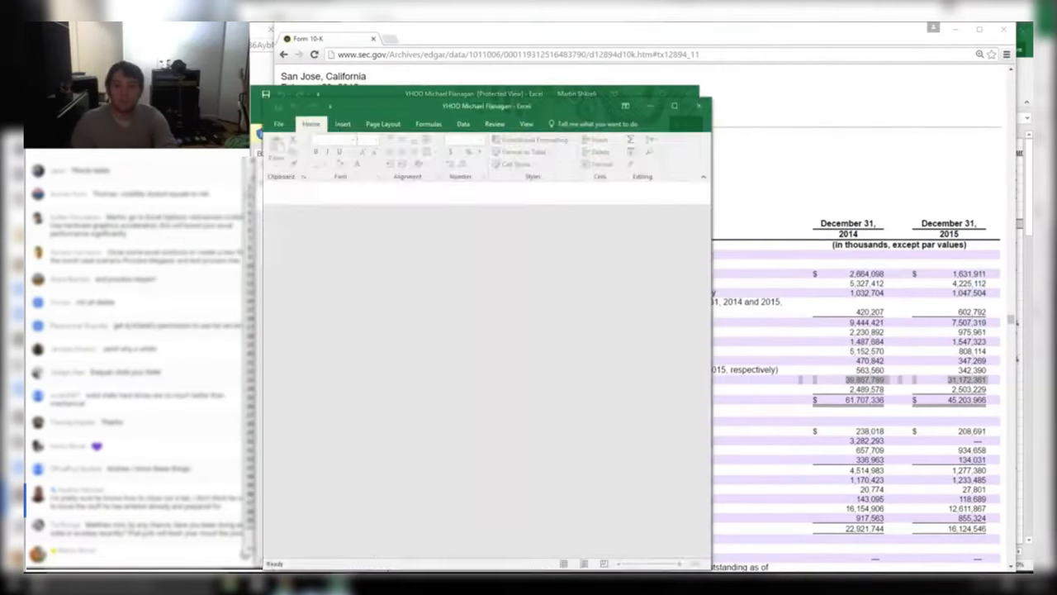
Enable editing on the last two student workbooks and bring the Tech comparables workbook forward
key(alt+space)
key(Escape)
key(Escape)
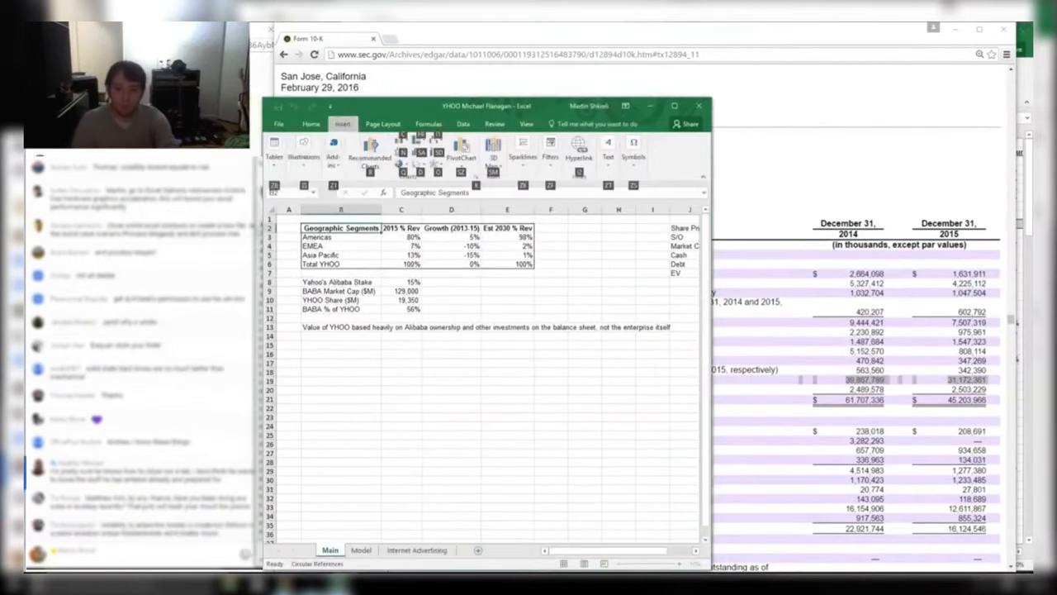
key(alt+Tab)
key(alt+Tab)
key(alt+Tab)
key(alt+Tab)
key(alt+Tab)
key(alt+Tab)
key(alt+Tab)
key(alt+Tab)
key(alt+Tab)
key(alt+Tab)
key(alt+Tab)
key(alt+Tab)
key(alt+Tab)
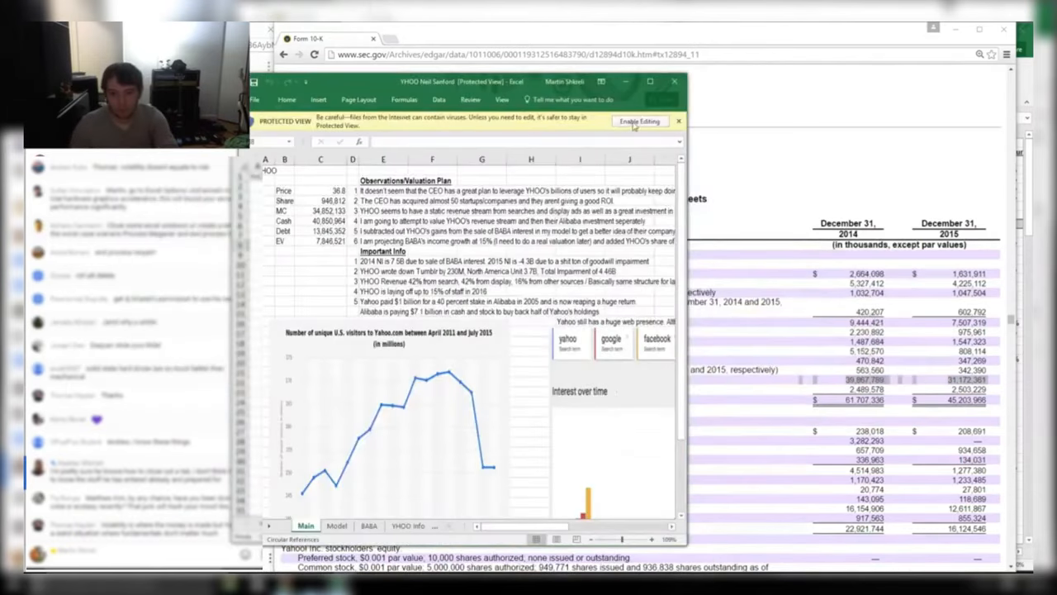
click(638, 121)
key(alt+Tab)
key(alt+Tab)
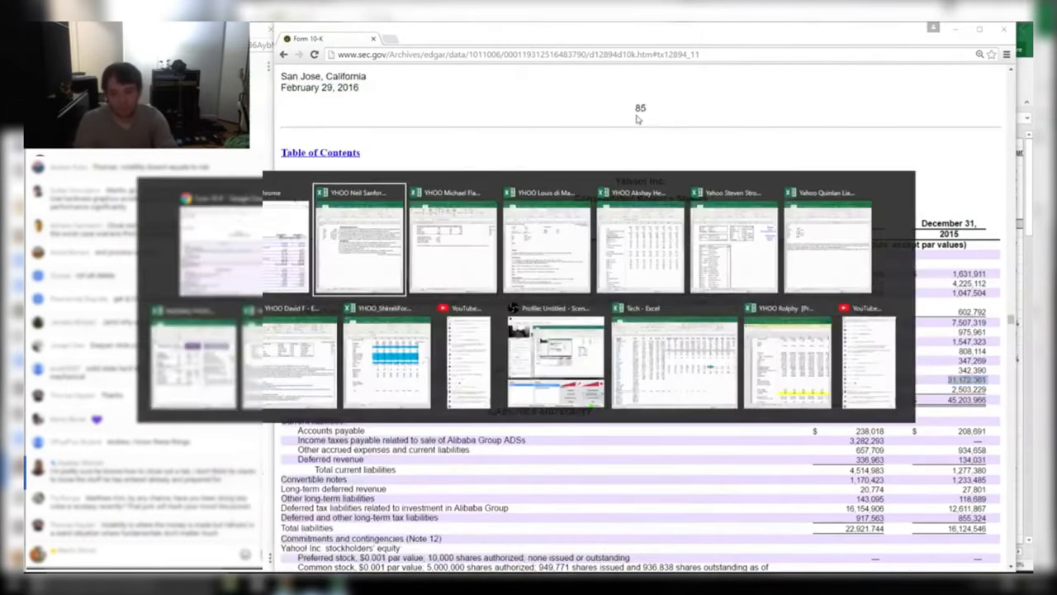
key(alt+Tab)
key(alt+Tab)
key(alt+Tab)
key(alt+Tab)
key(alt+Tab)
key(alt+Tab)
key(alt+Tab)
key(alt+Tab)
key(alt+Tab)
key(alt+Tab)
key(alt+Tab)
key(alt+Tab)
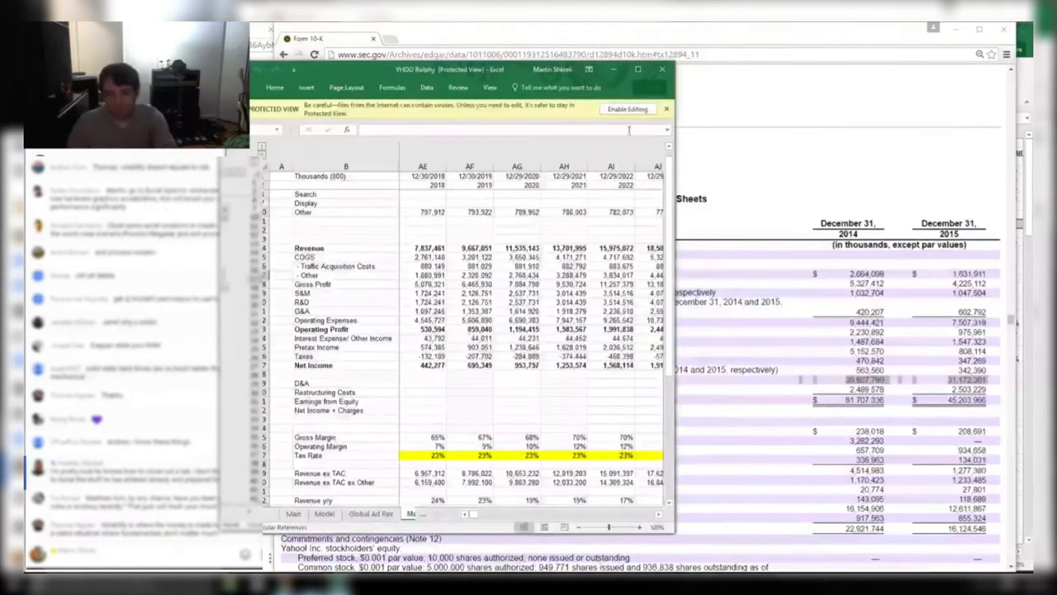
click(620, 108)
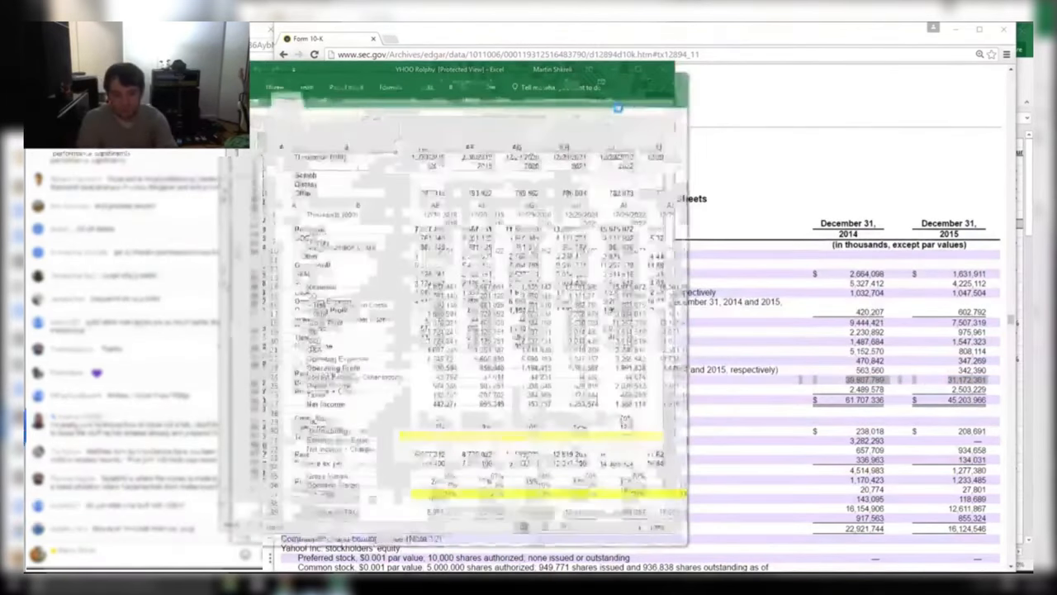
key(alt+Tab)
key(alt+Tab)
key(alt+Tab)
key(alt+Tab)
key(alt+Tab)
key(alt+Tab)
key(alt+Tab)
key(alt+Tab)
key(alt+Tab)
key(alt+Tab)
key(alt+Tab)
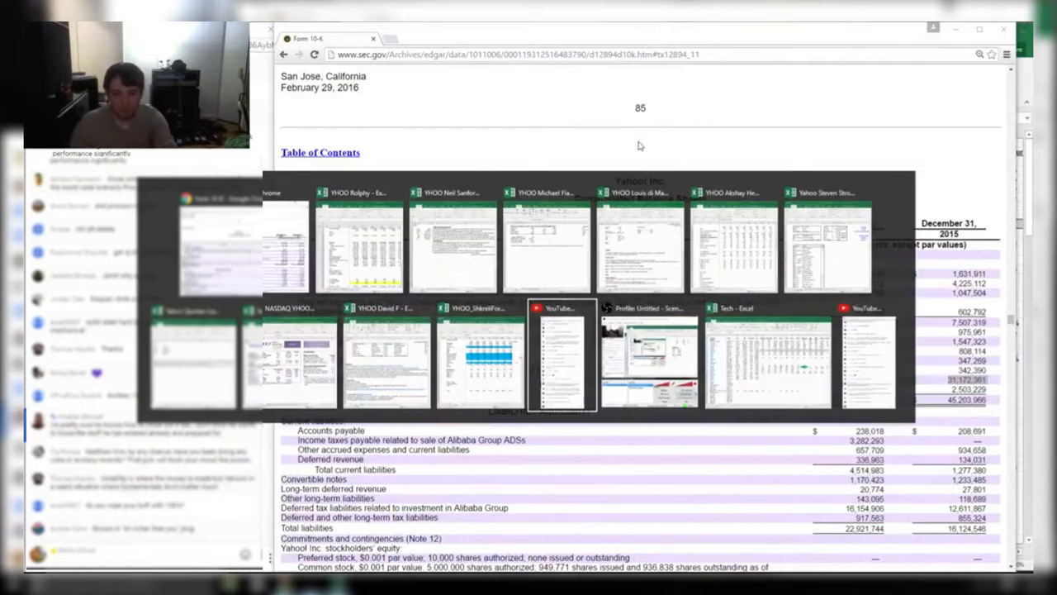
key(alt+Tab)
key(alt+Tab)
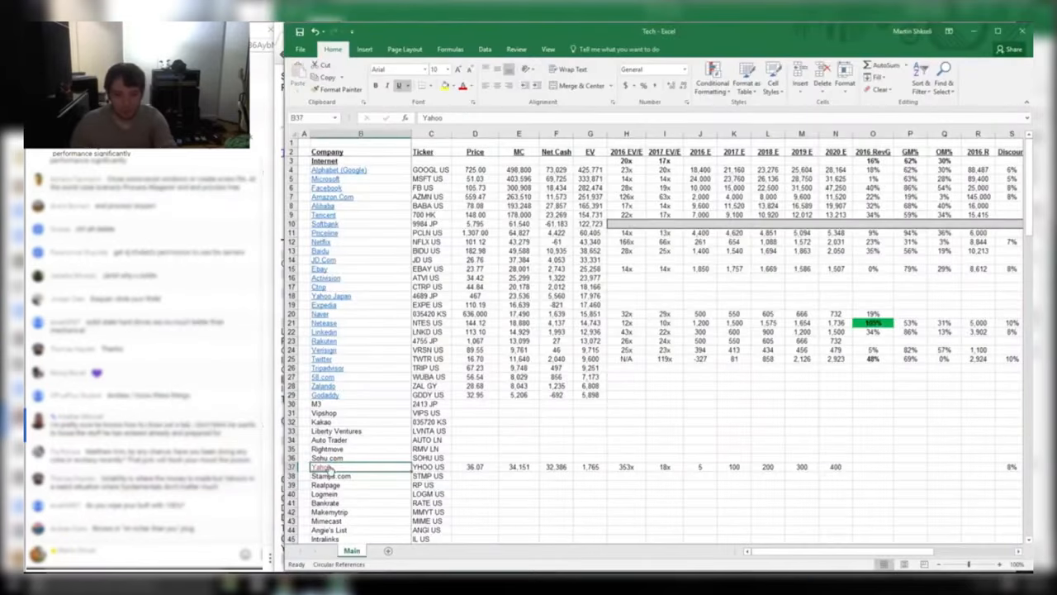
From the YHOO workbook, open Excel Options and scroll through the Advanced page
click(321, 468)
key(ctrl+o)
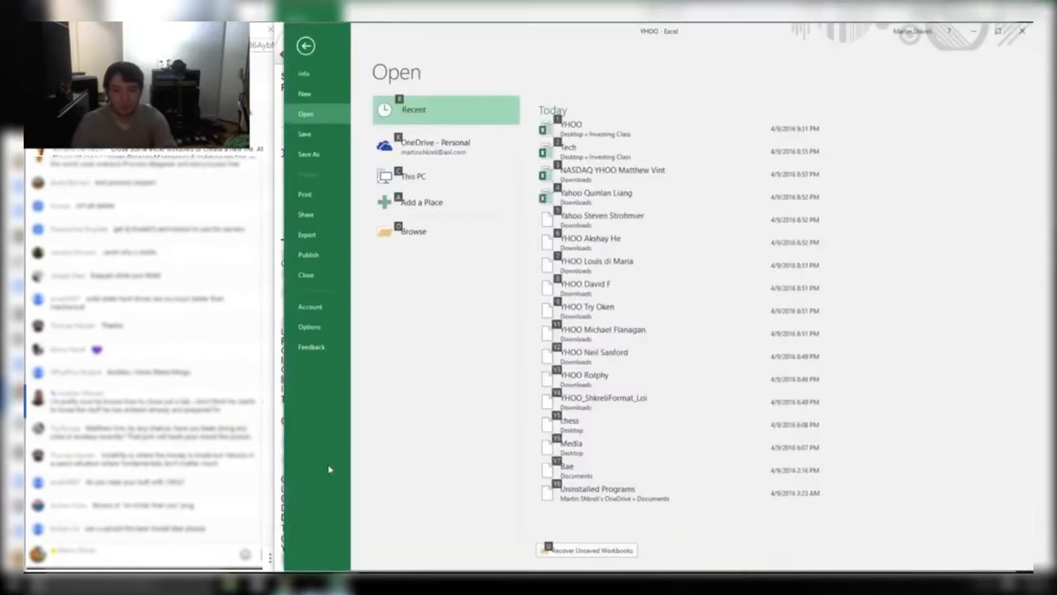
click(304, 333)
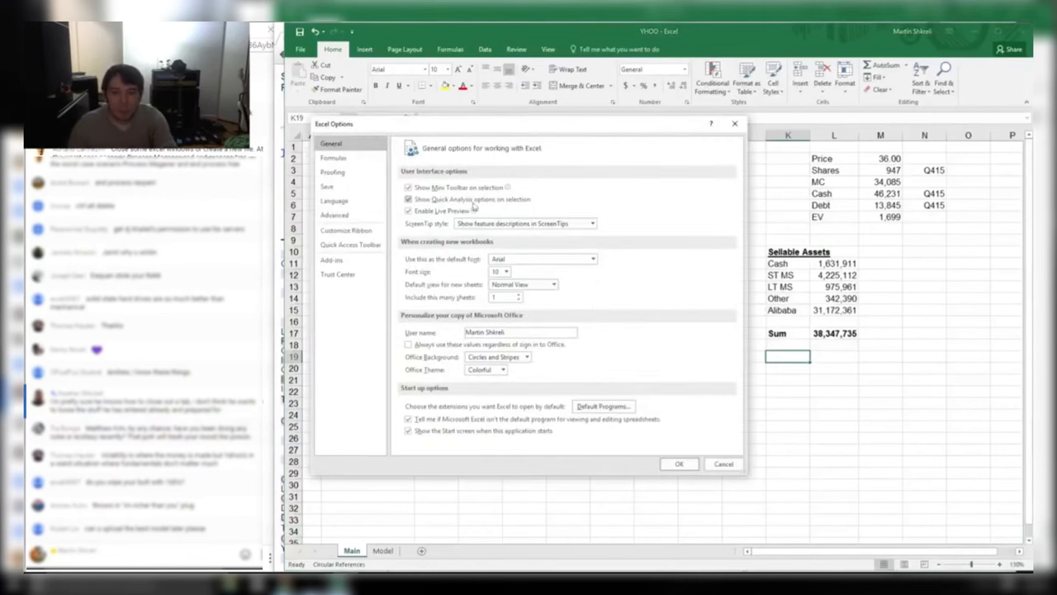
click(365, 216)
scroll(519, 334, down, 15)
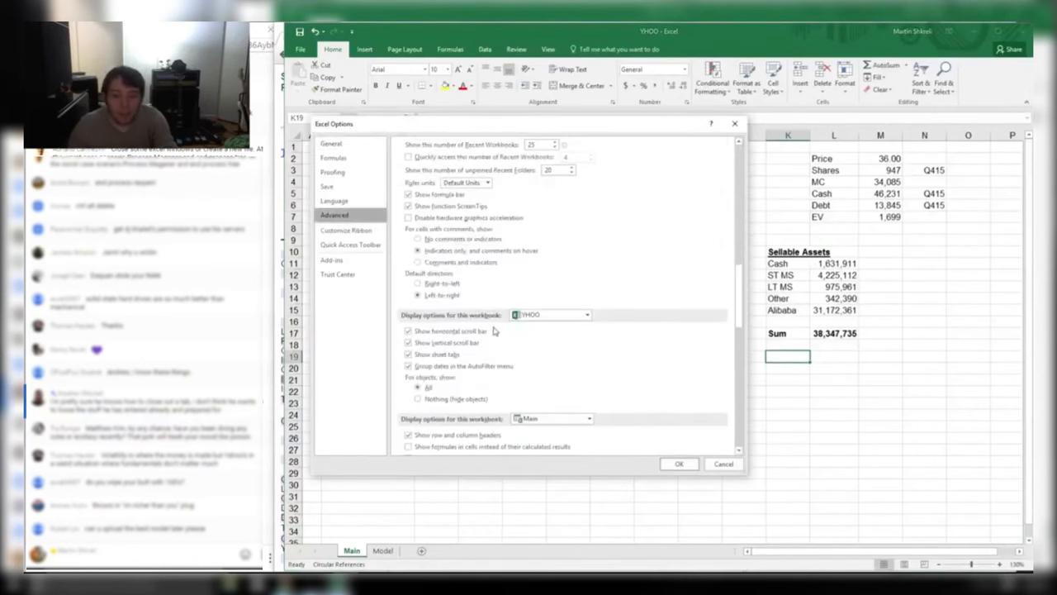
scroll(494, 330, down, 15)
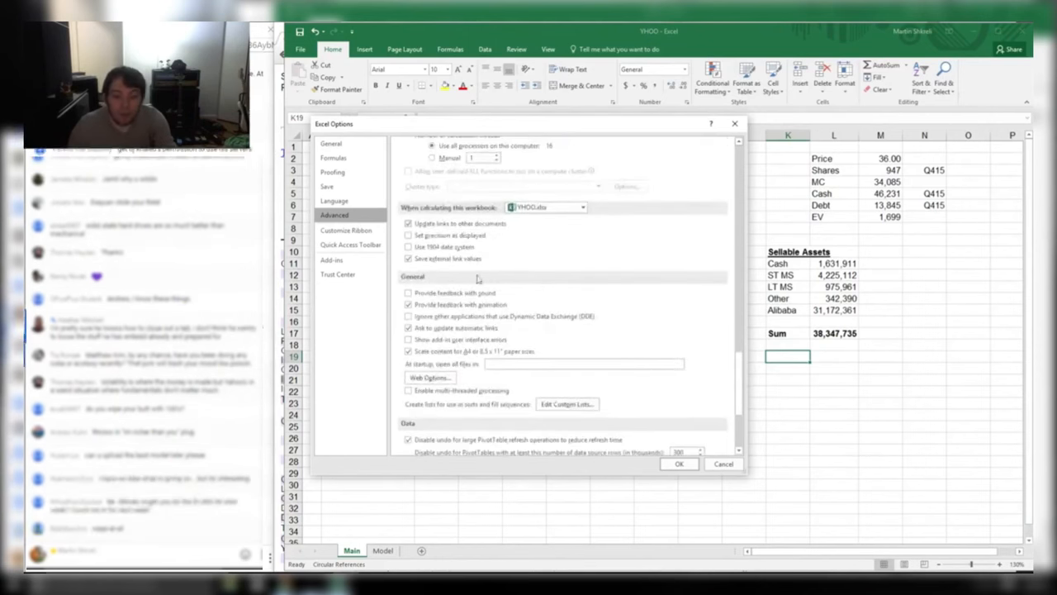
scroll(477, 279, down, 5)
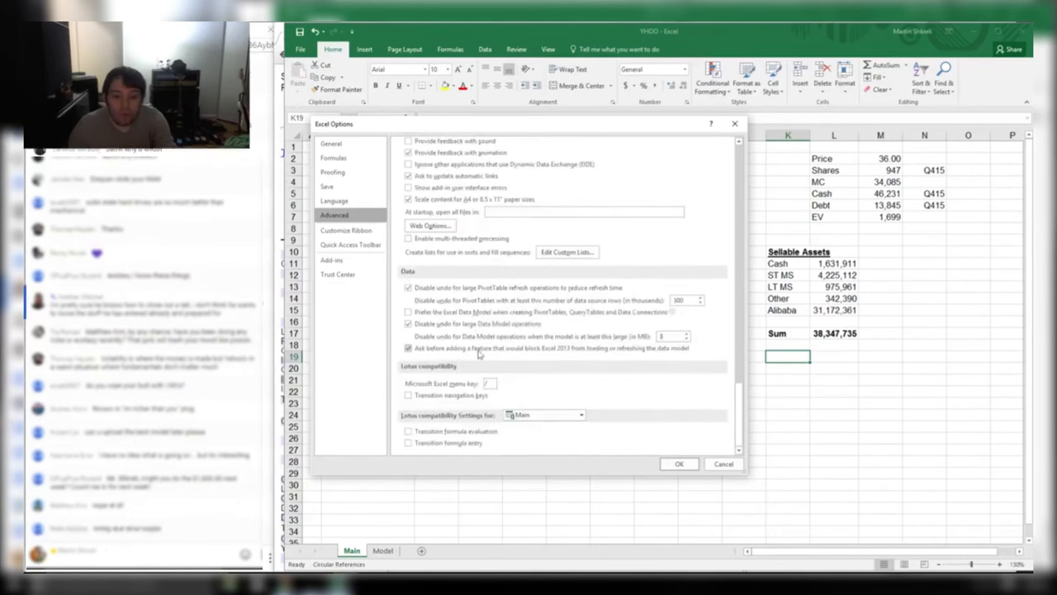
scroll(479, 351, up, 7)
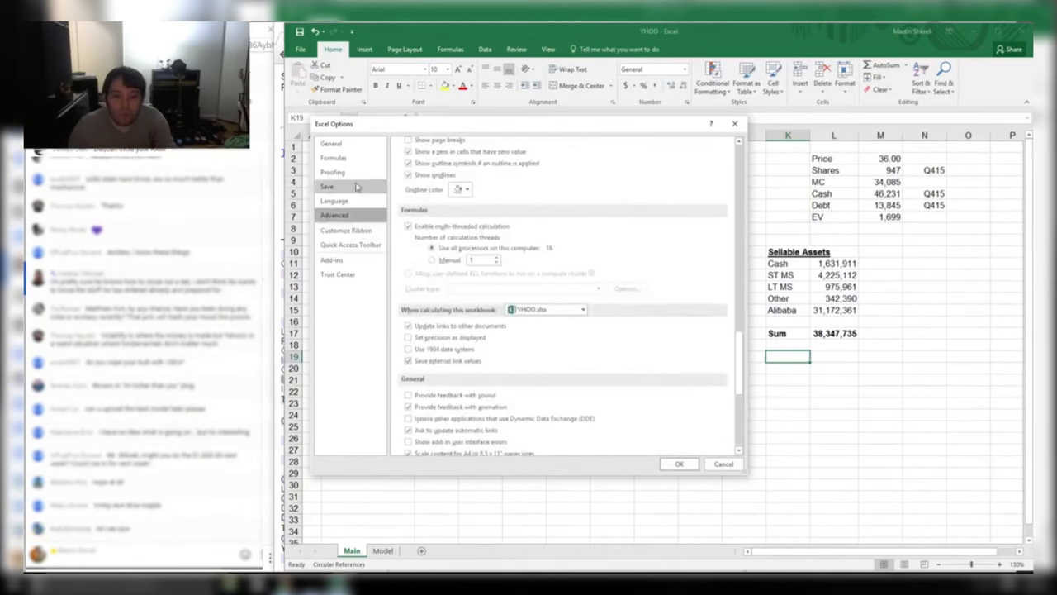
Review the General, Formulas, Proofing, Save and Advanced pages, then close Options with OK
click(351, 146)
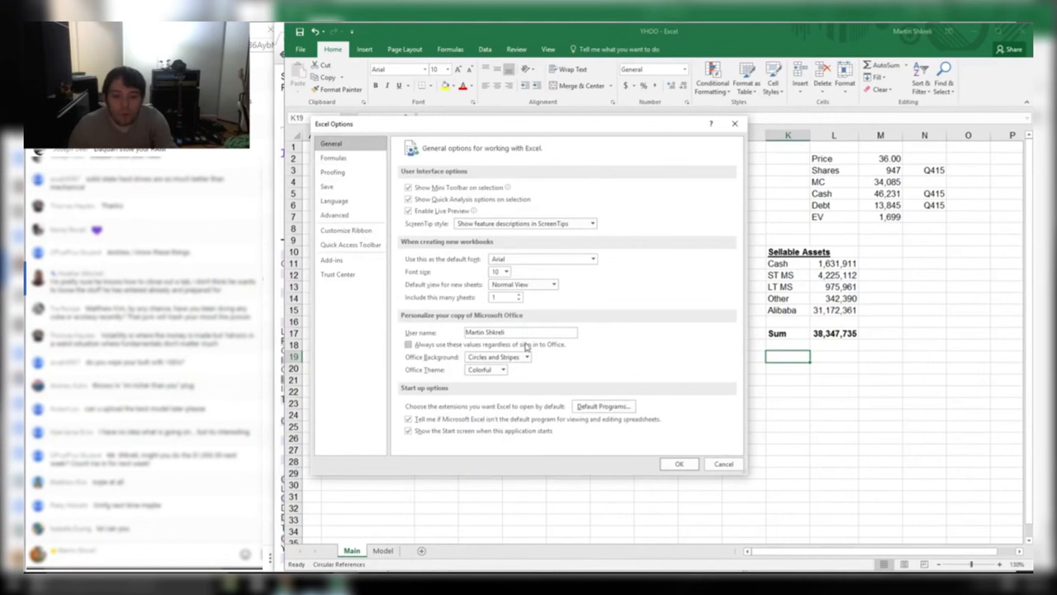
click(349, 158)
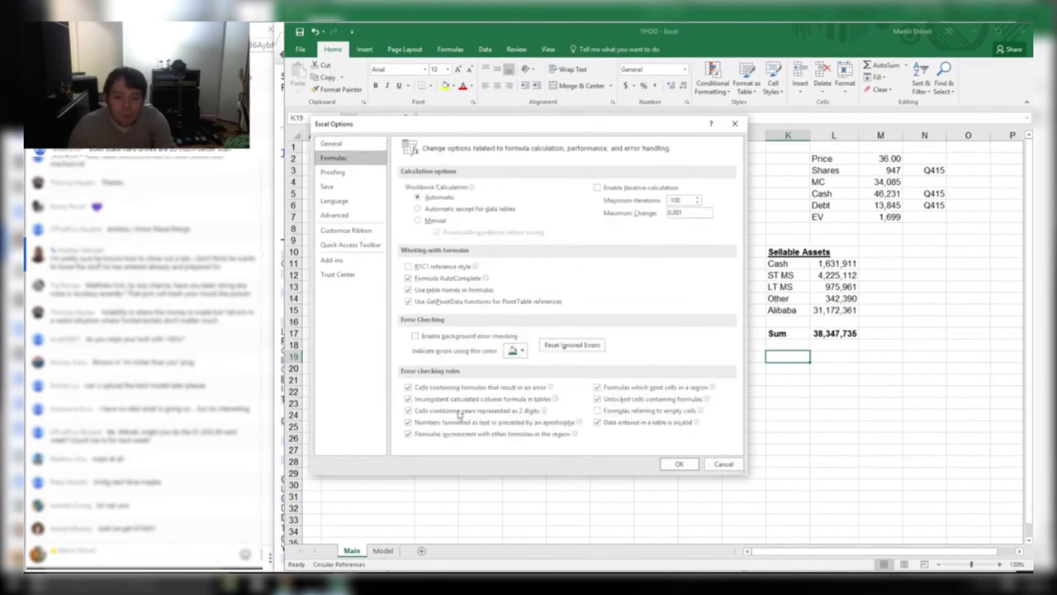
click(343, 174)
click(346, 188)
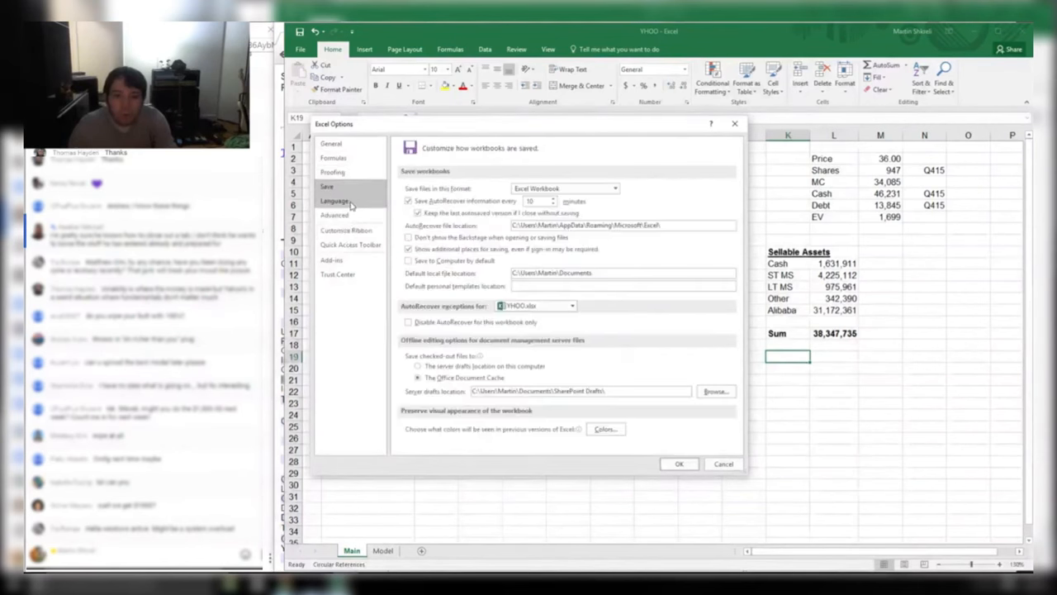
click(353, 203)
click(350, 216)
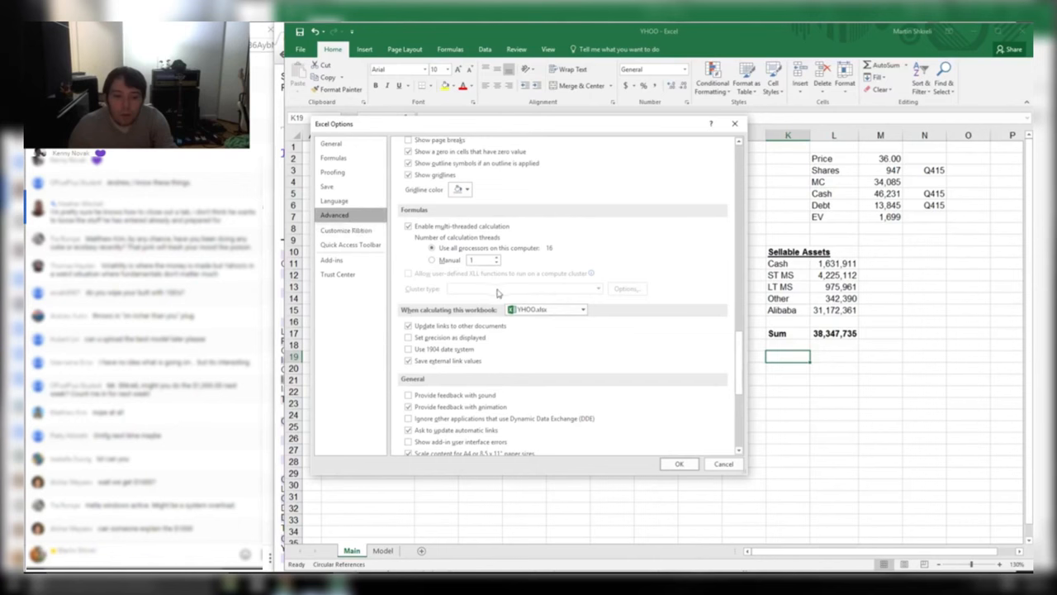
scroll(498, 292, up, 15)
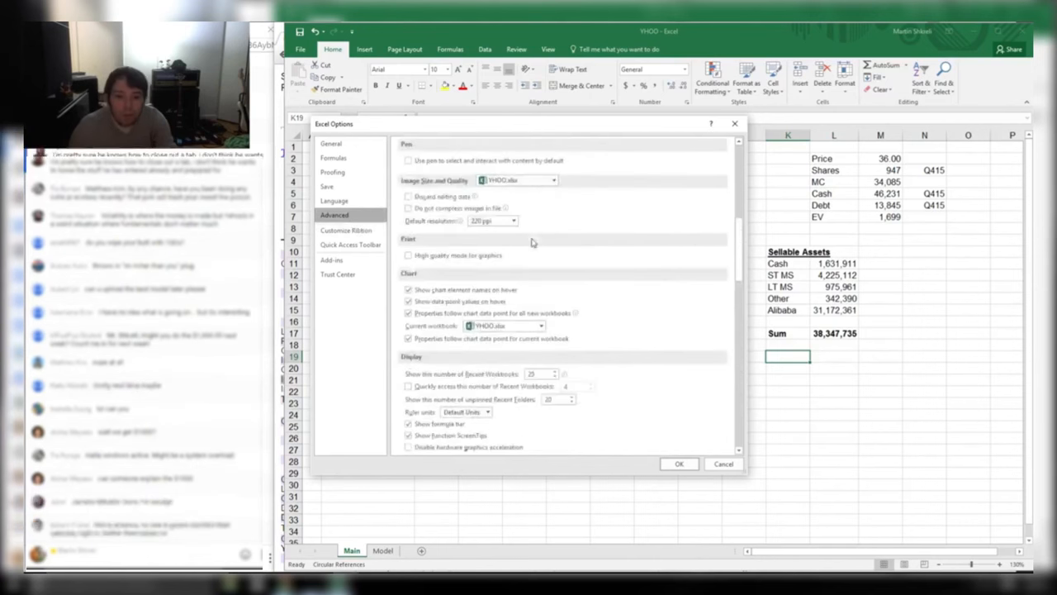
scroll(512, 252, down, 5)
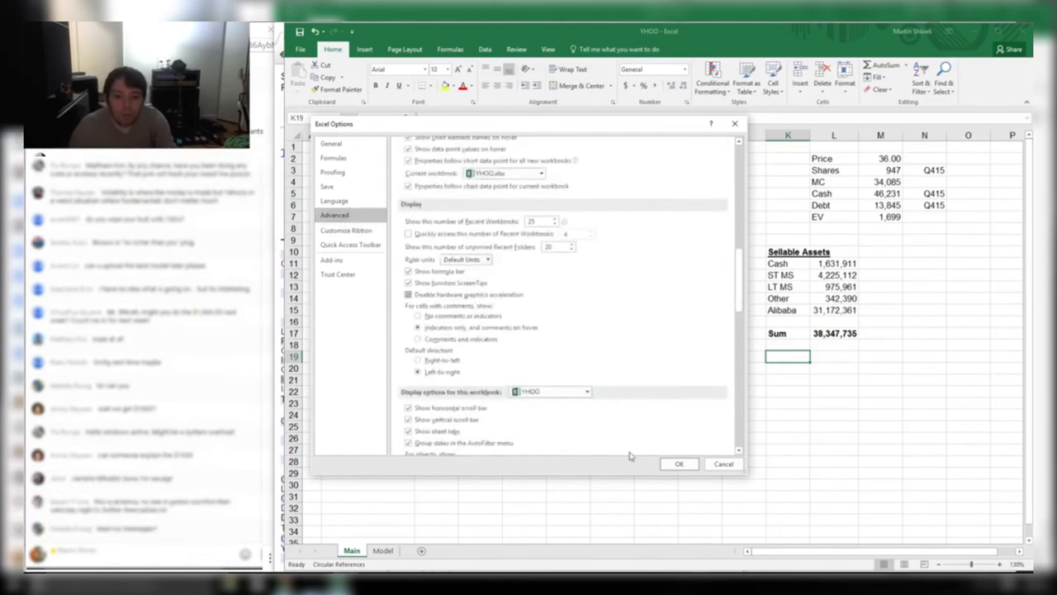
click(676, 463)
Select the empty row above Sum and look up the equity interests figure in the 10-K
click(744, 344)
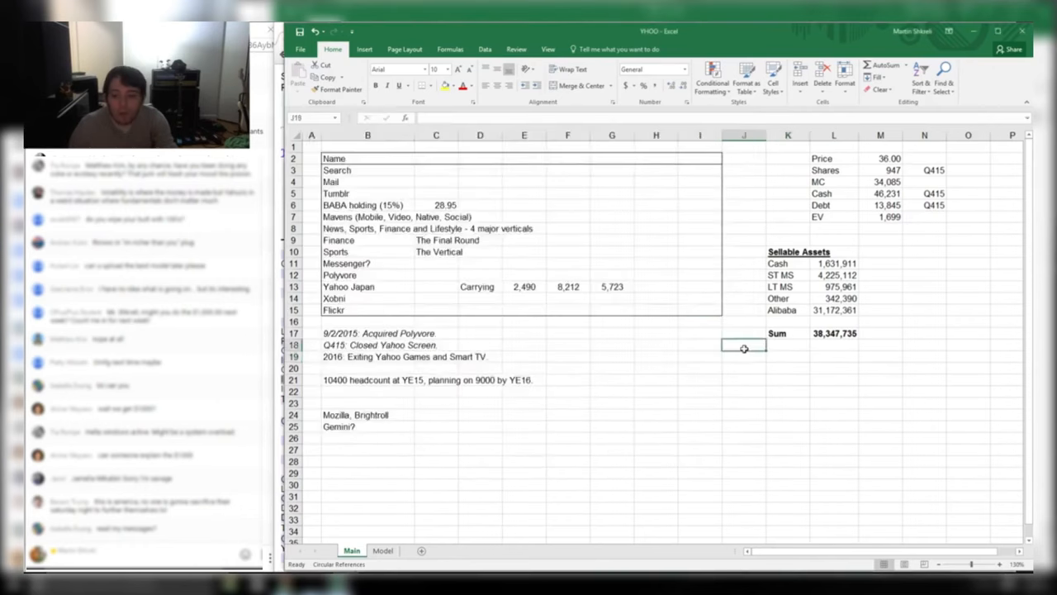
click(778, 333)
click(786, 321)
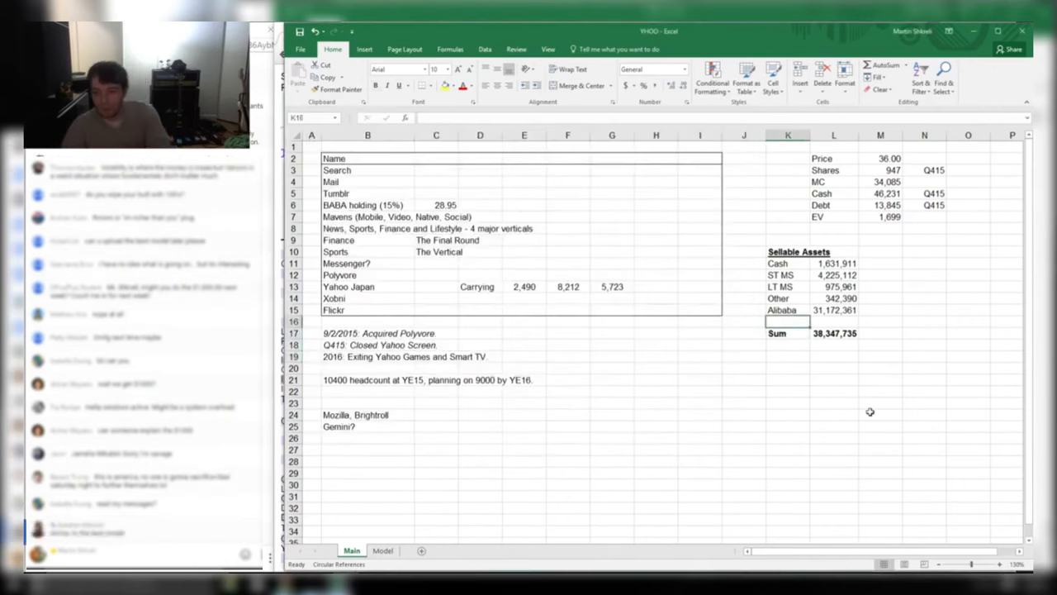
key(alt+Tab)
key(alt+Tab)
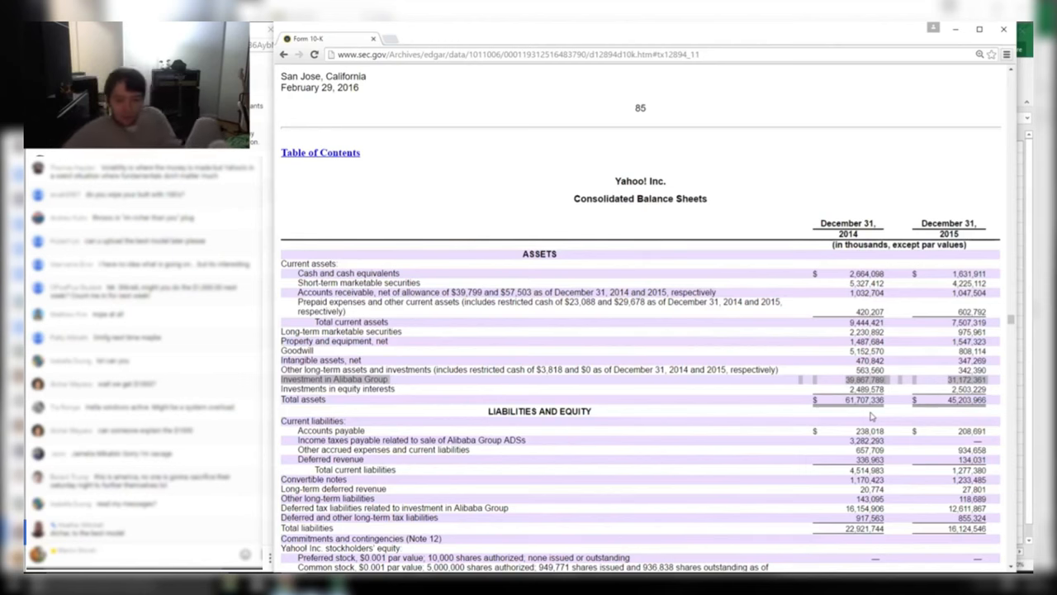
key(alt+Tab)
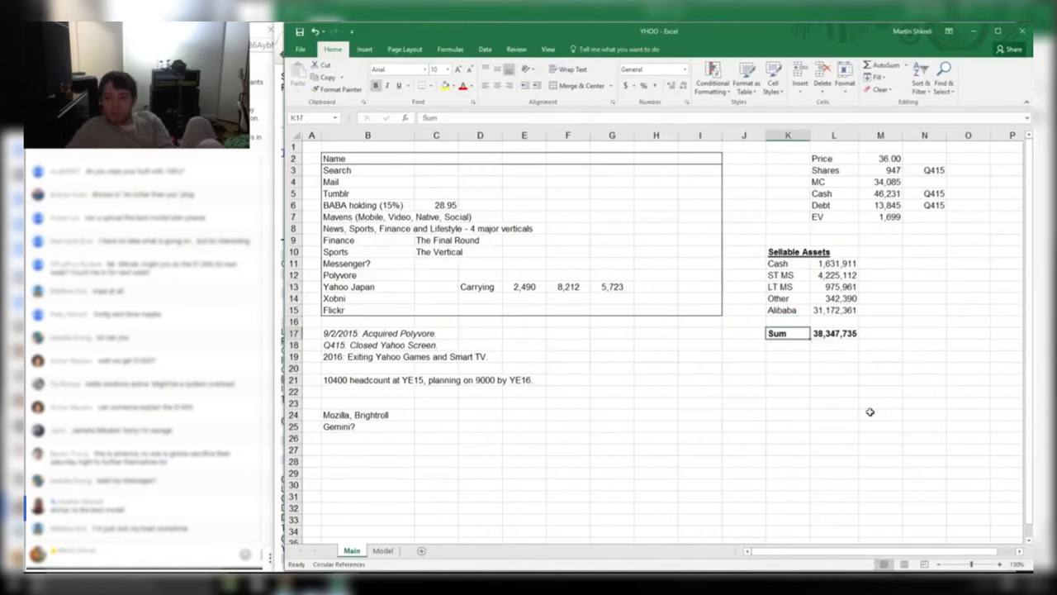
key(Right)
key(alt+Tab)
key(alt+Tab)
Enter 2,503,229 labelled 'Investment in Equity Interests' and autofit column K to show the label
text(2,503,229)
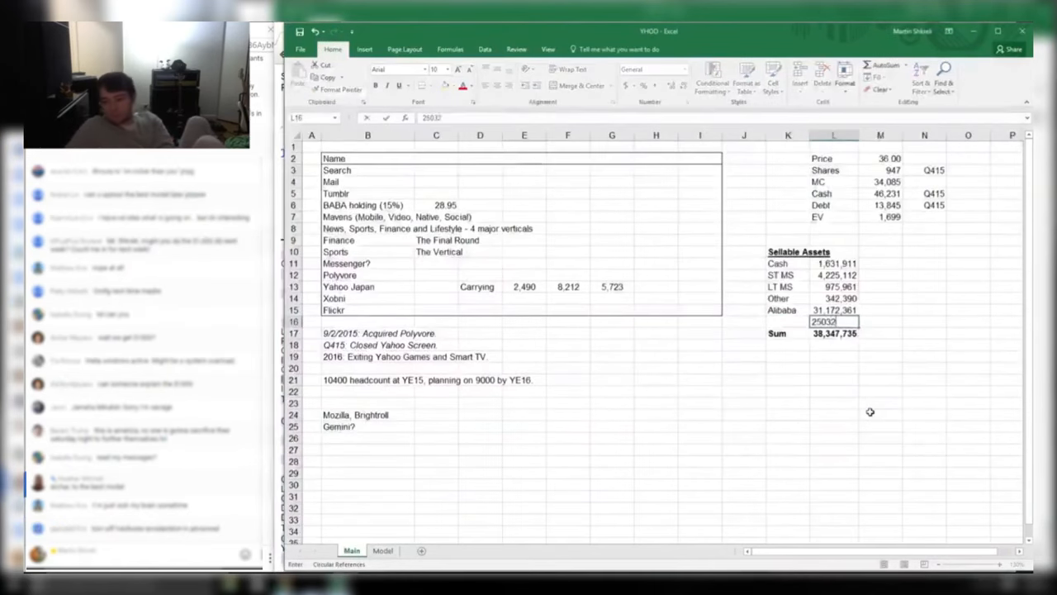
key(Return)
key(Up)
key(Left)
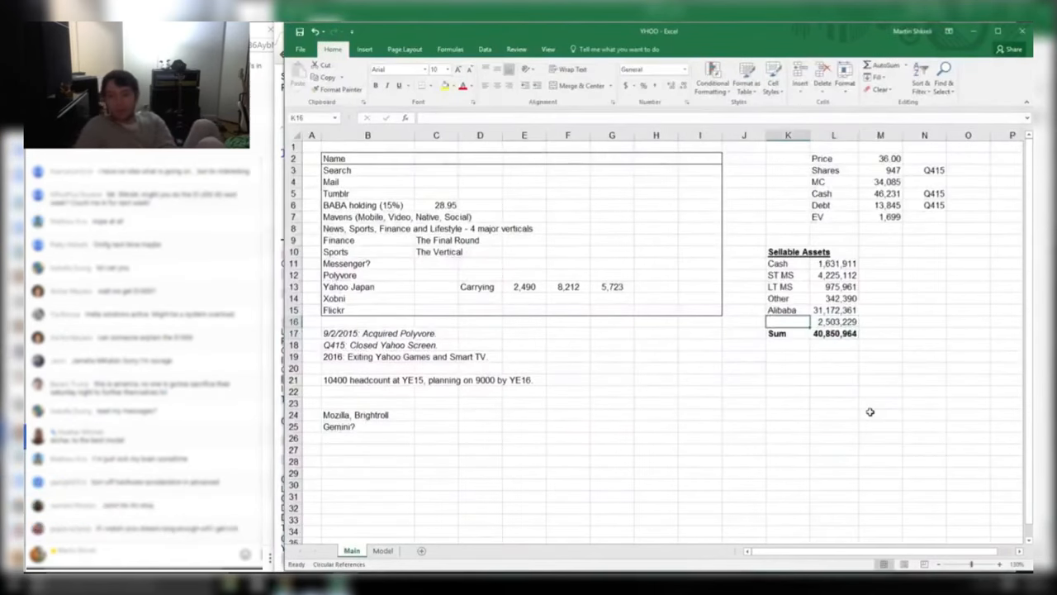
text(Investment in Equity)
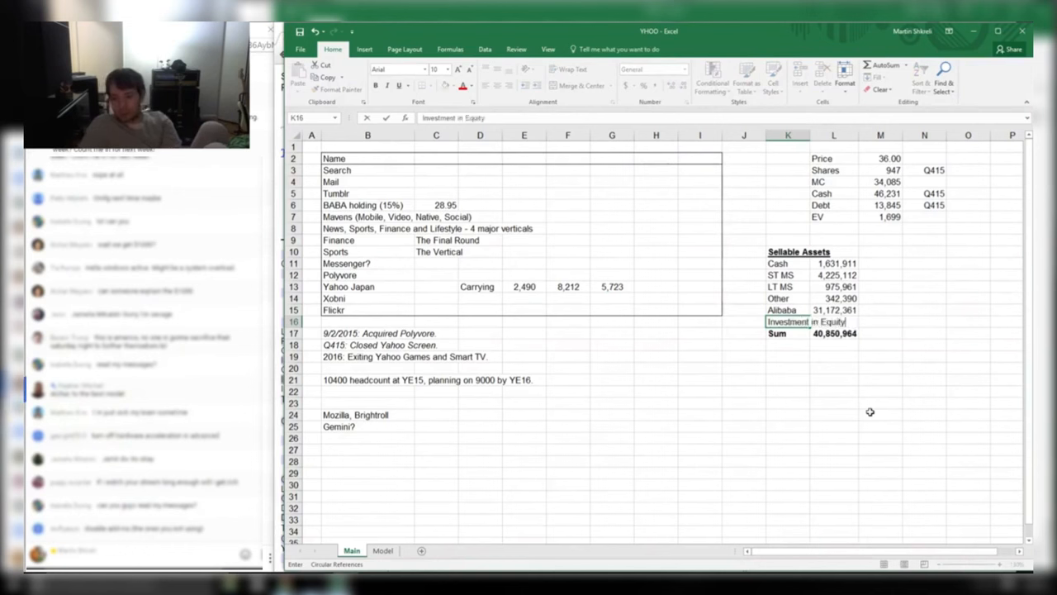
text( Interests)
key(Return)
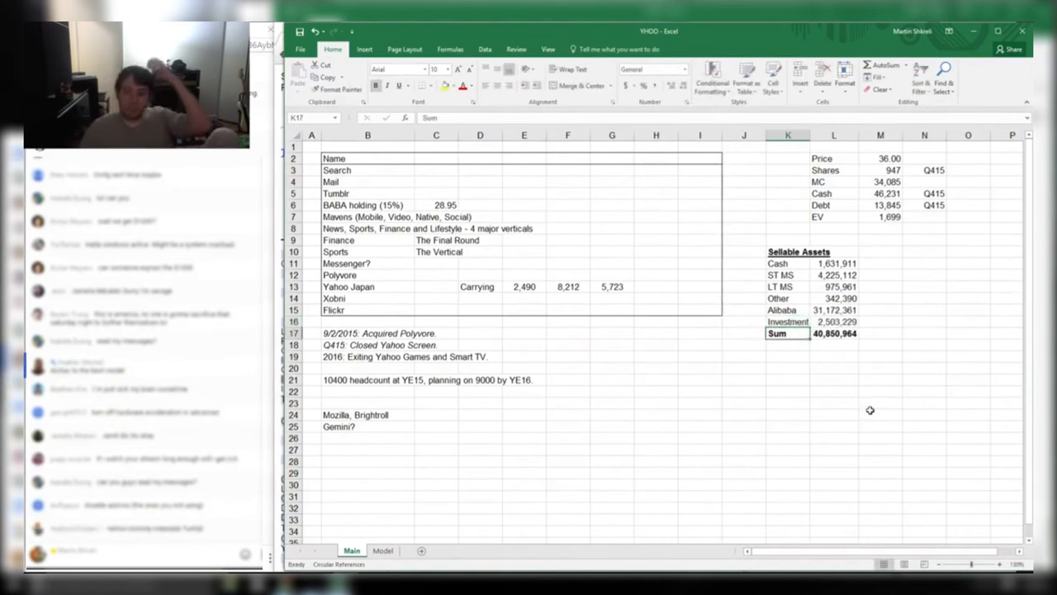
double_click(809, 135)
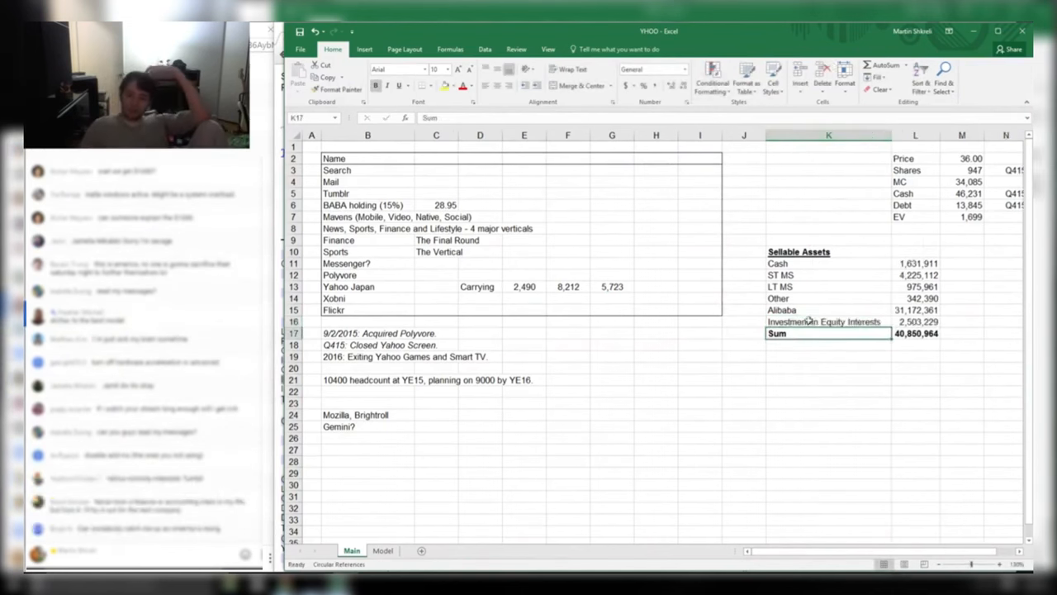
Delete the empty column H so the Sellable Assets block shifts left
right_click(666, 134)
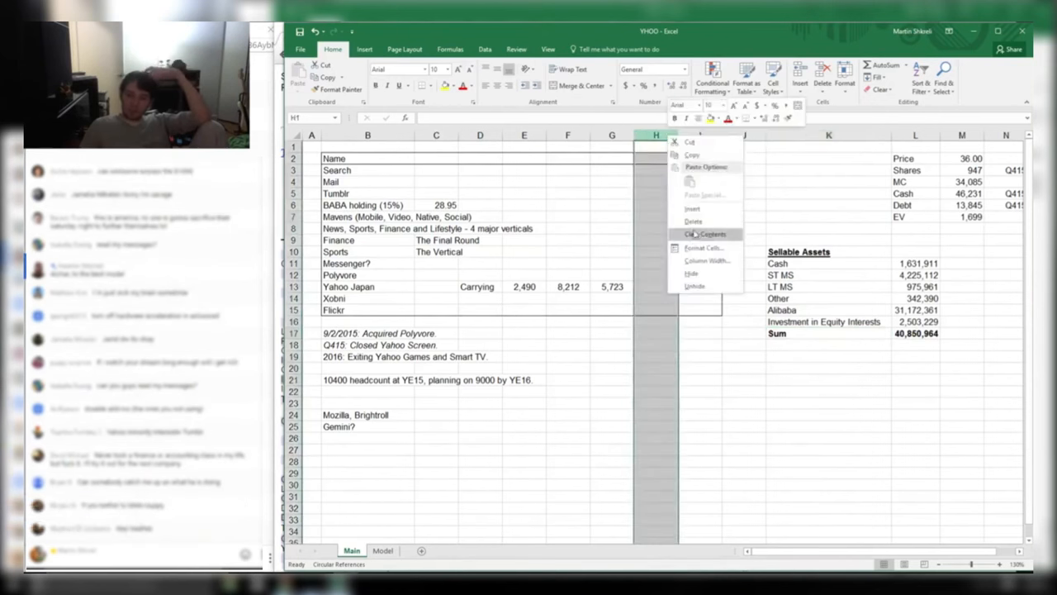
click(694, 234)
click(892, 252)
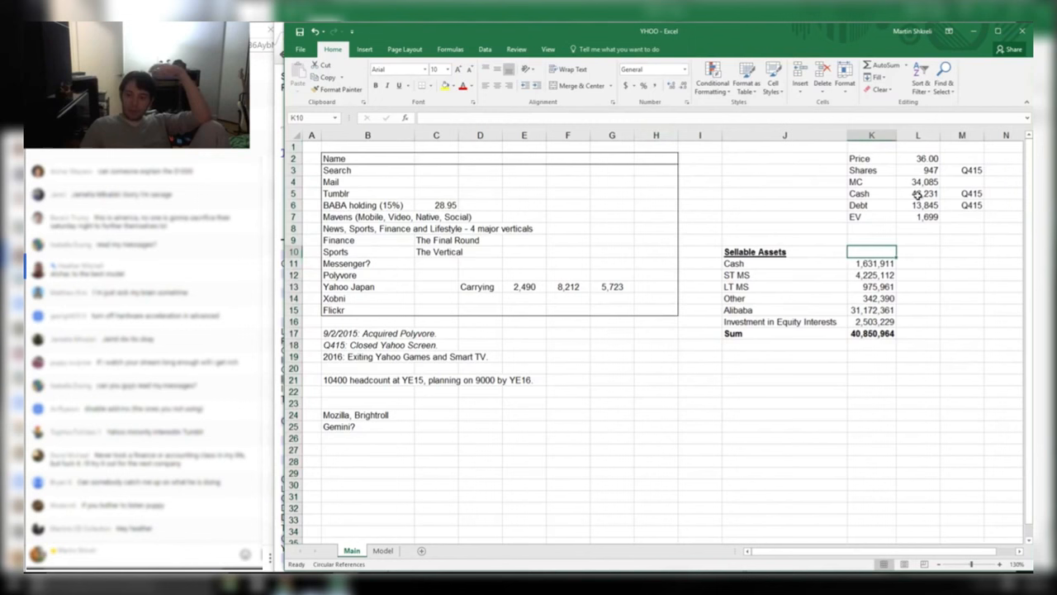
Confirm the Sum formula covers K11:K16, then start a formula below it referencing K17
click(880, 334)
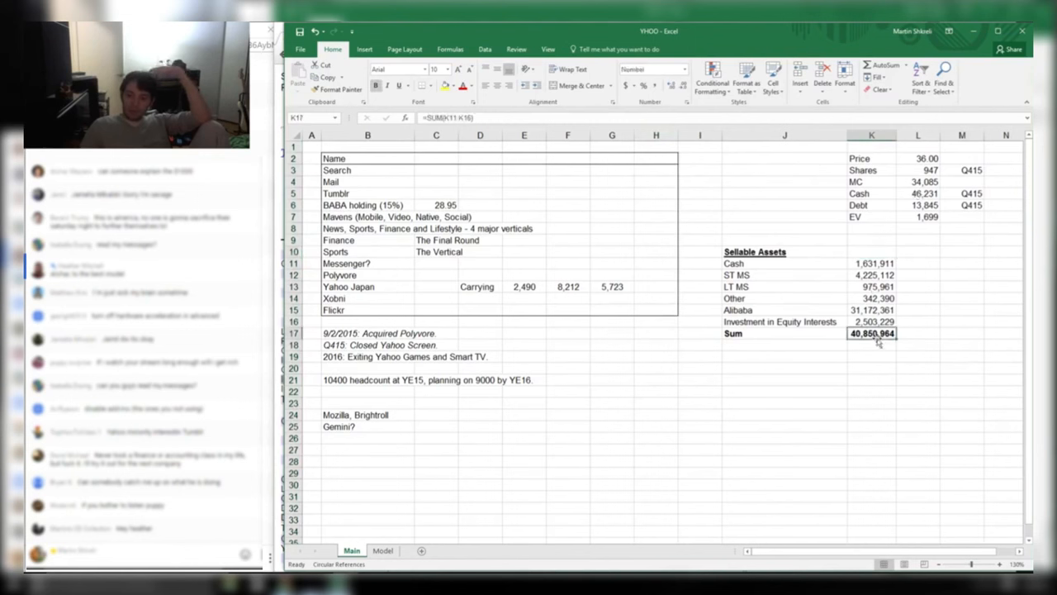
double_click(876, 333)
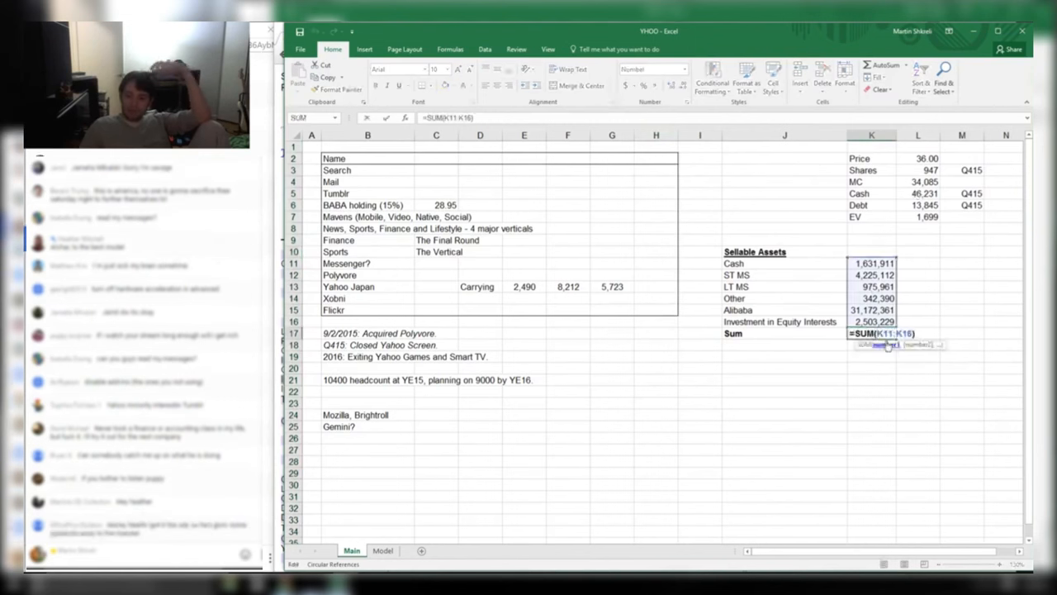
key(Return)
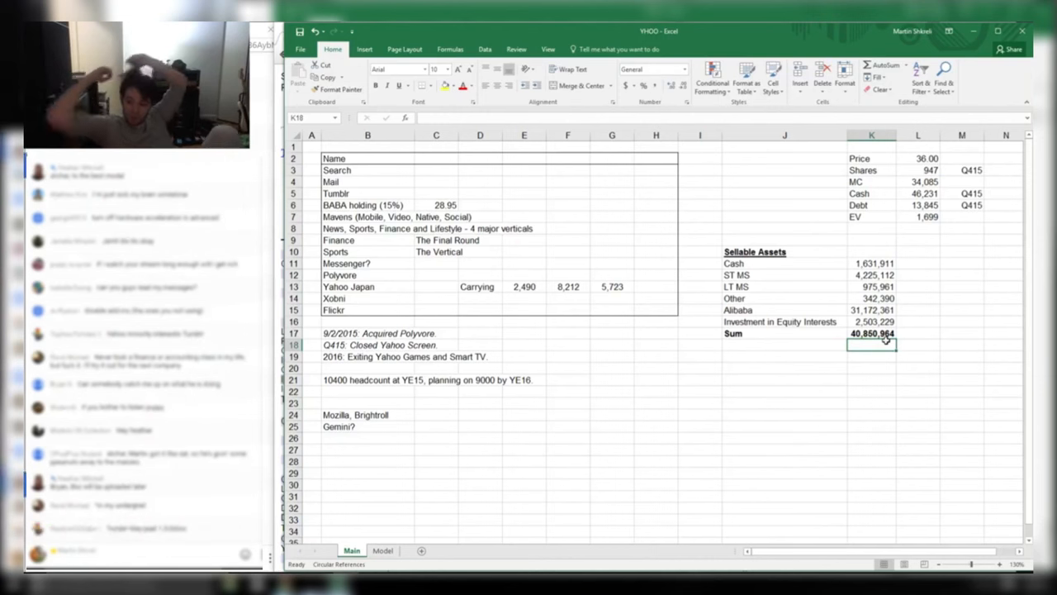
text(+)
key(Up)
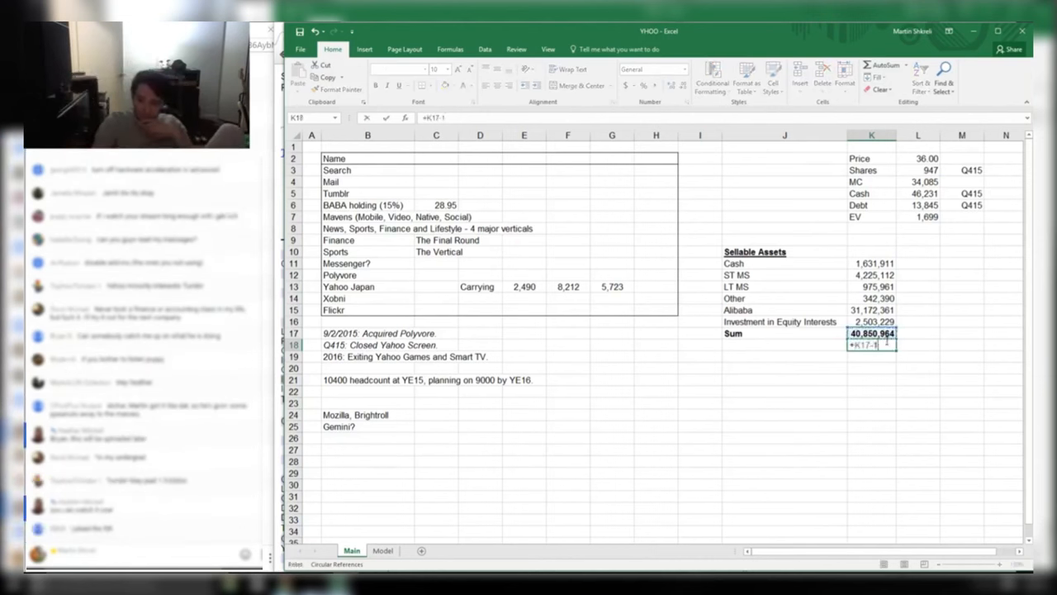
text(-13845000)
key(ctrl+Return)
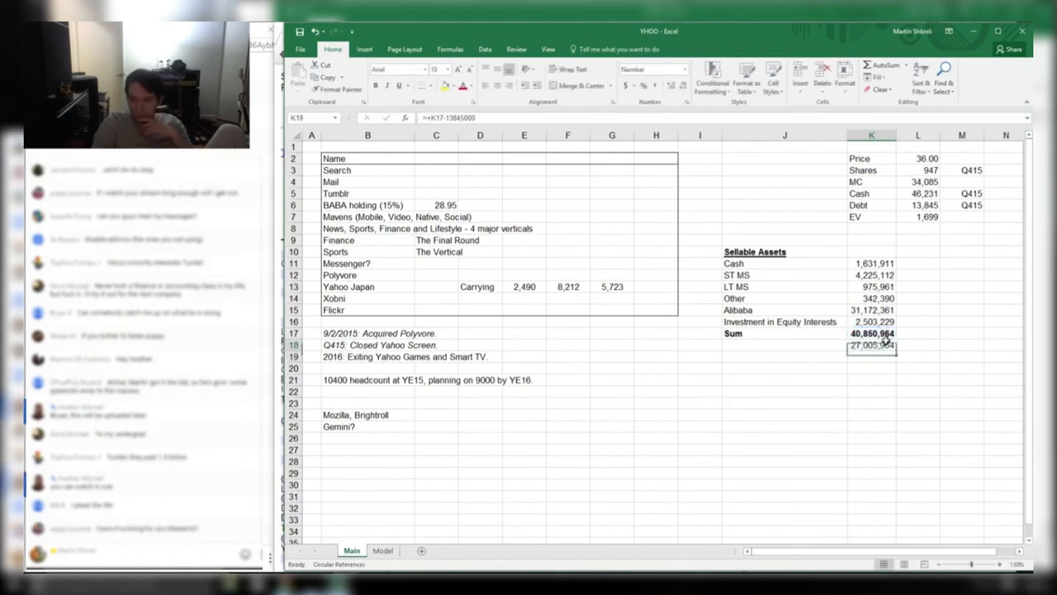
key(F2)
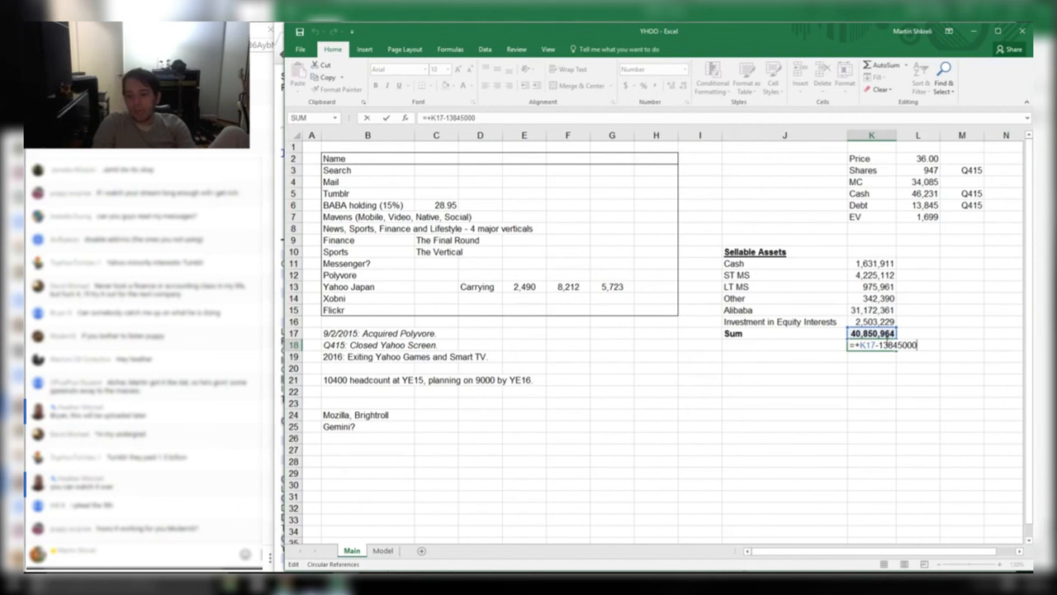
key(ctrl+Return)
key(Return)
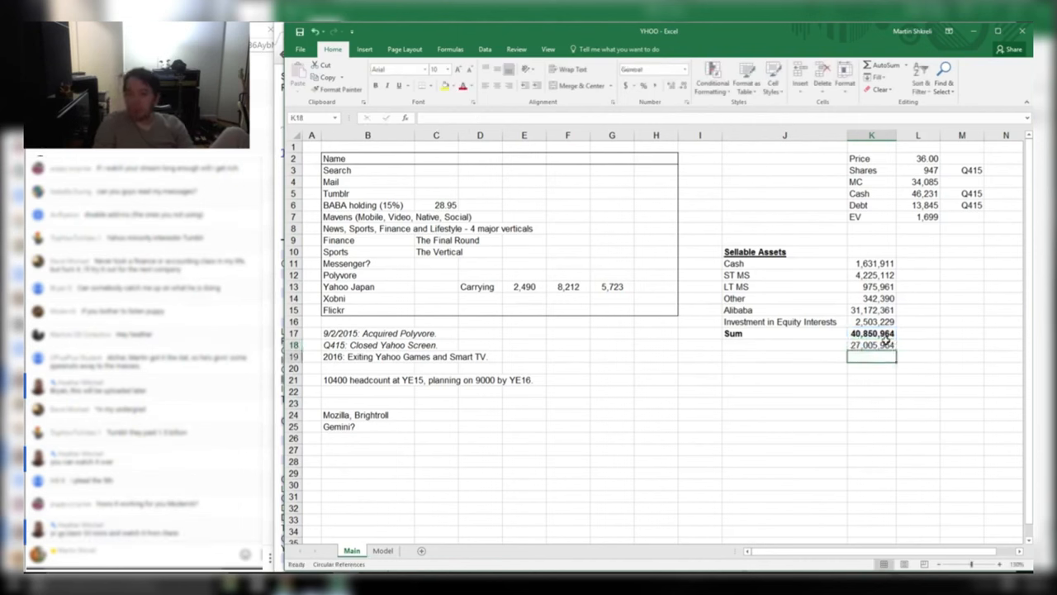
text(34,085,000)
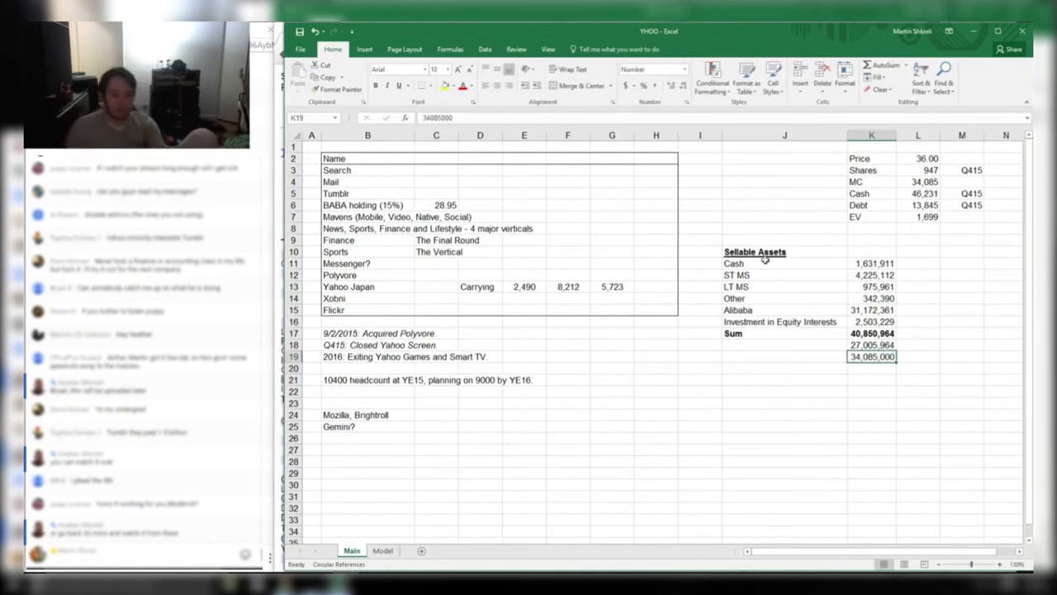
key(alt+Tab)
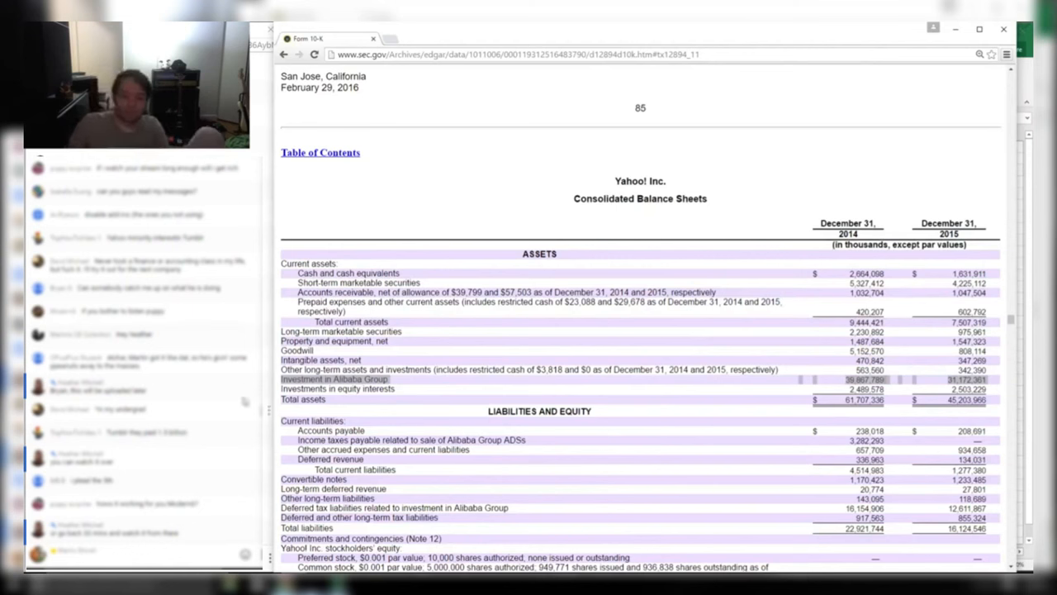
Select the 2015 Investment in Alibaba Group figure, 31,172,361, in the 10-K and return to Excel
click(375, 380)
click(318, 380)
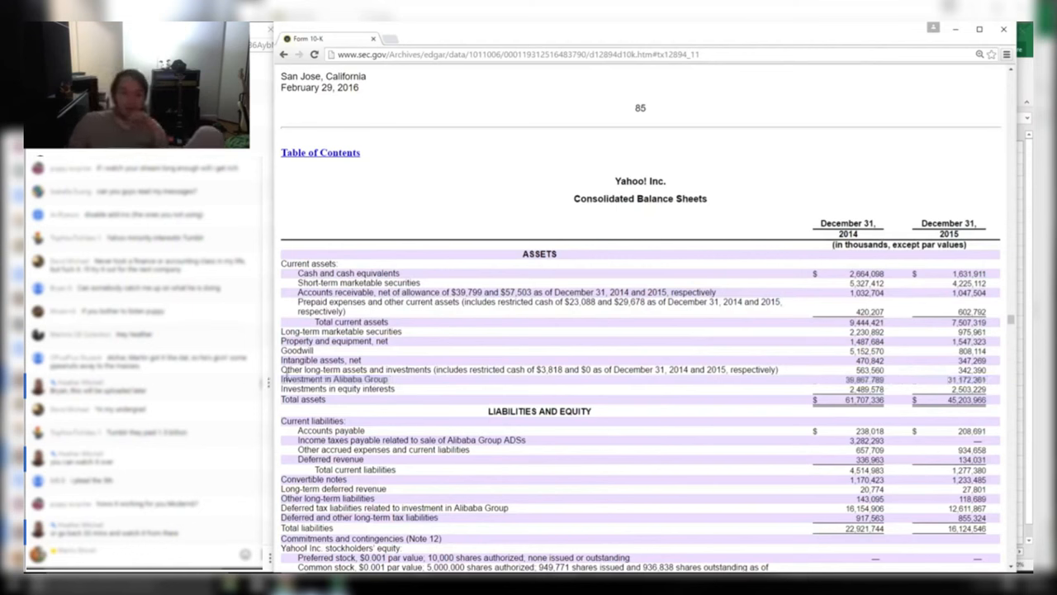
drag(282, 379, 444, 375)
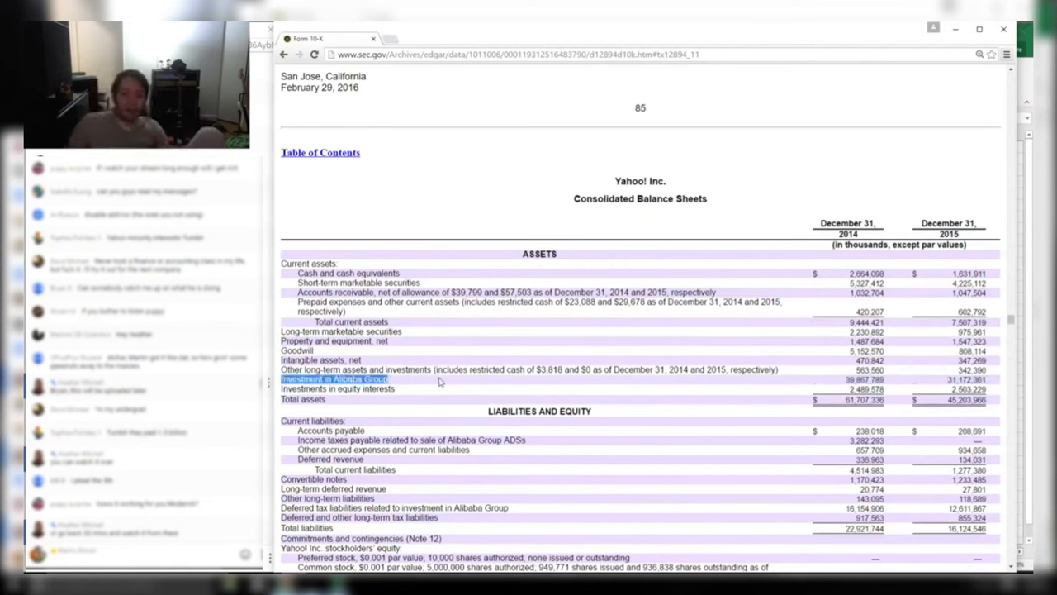
click(440, 380)
drag(988, 379, 898, 380)
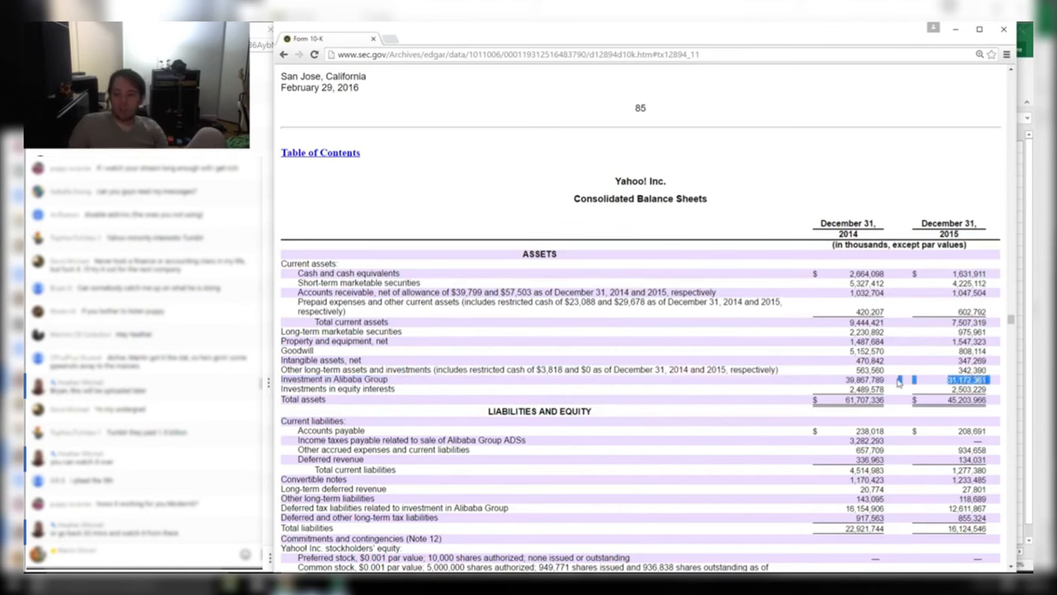
key(alt+Tab)
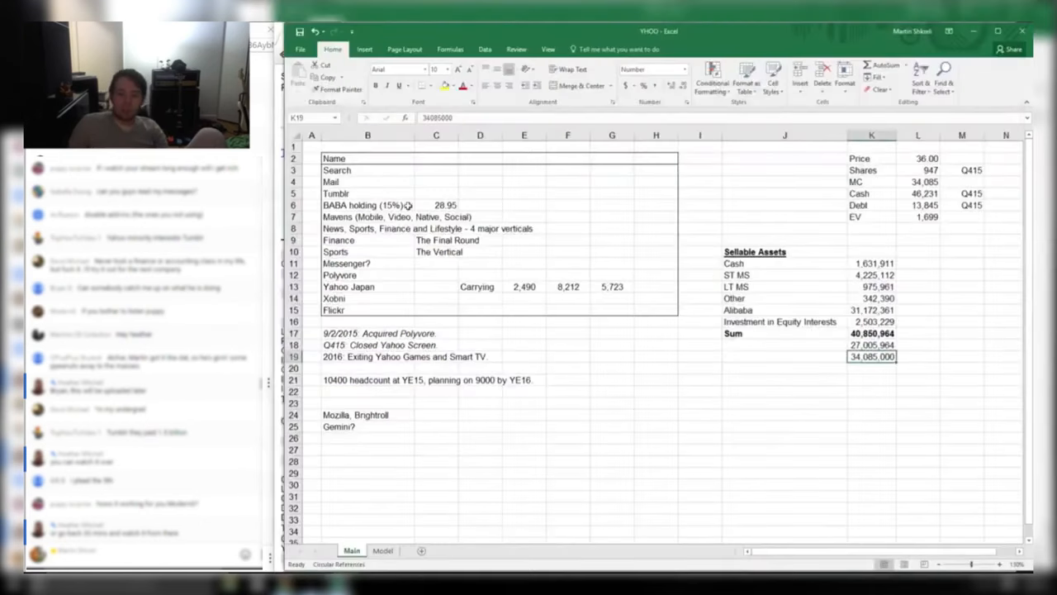
click(436, 193)
Check the BABA holding row, whose value 28.95 comes from =0.15*193
click(436, 205)
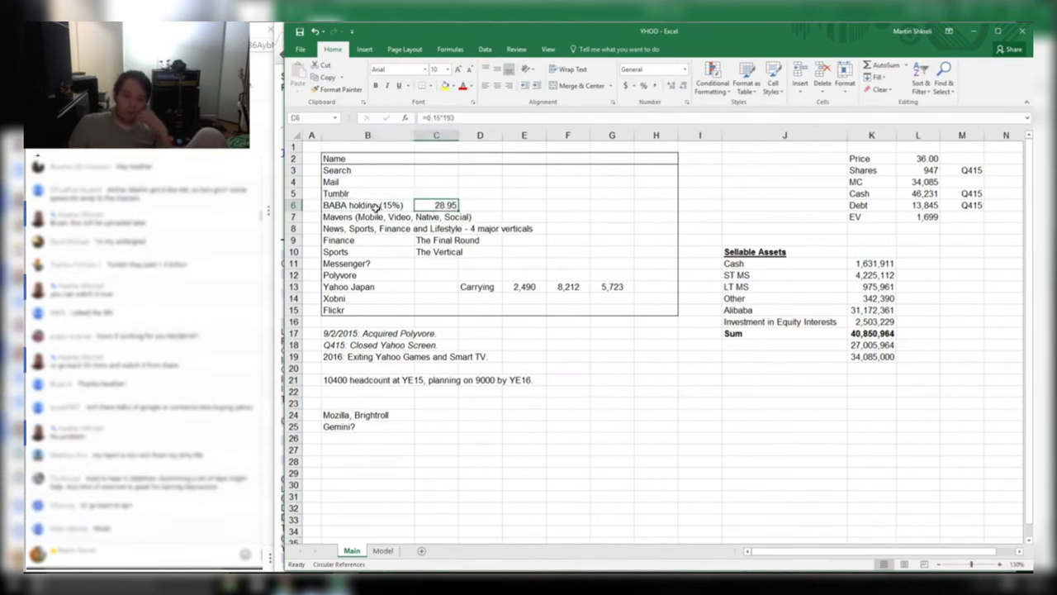
drag(380, 207, 345, 205)
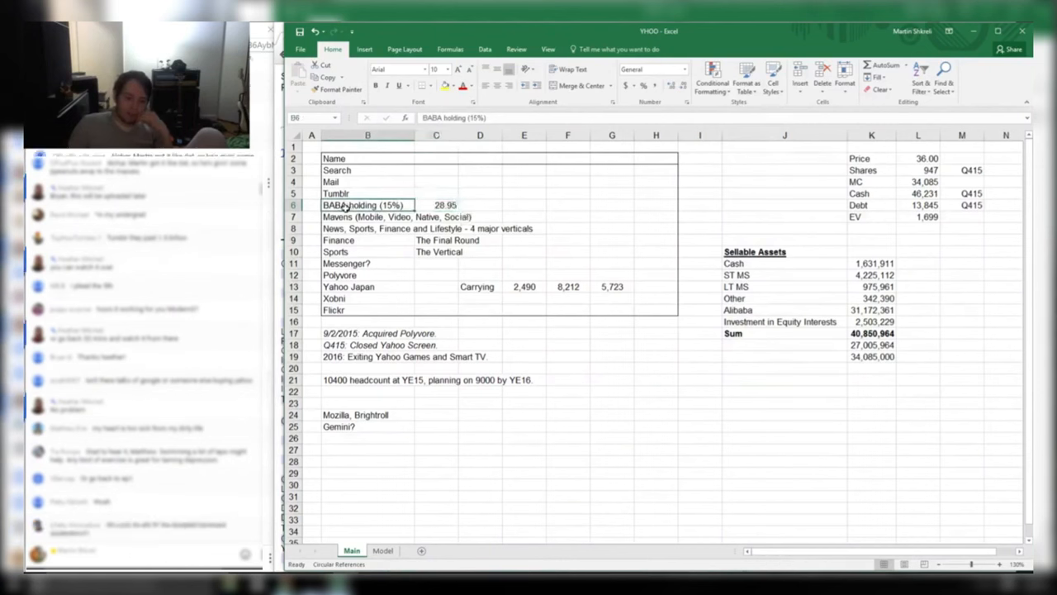
drag(388, 204, 446, 203)
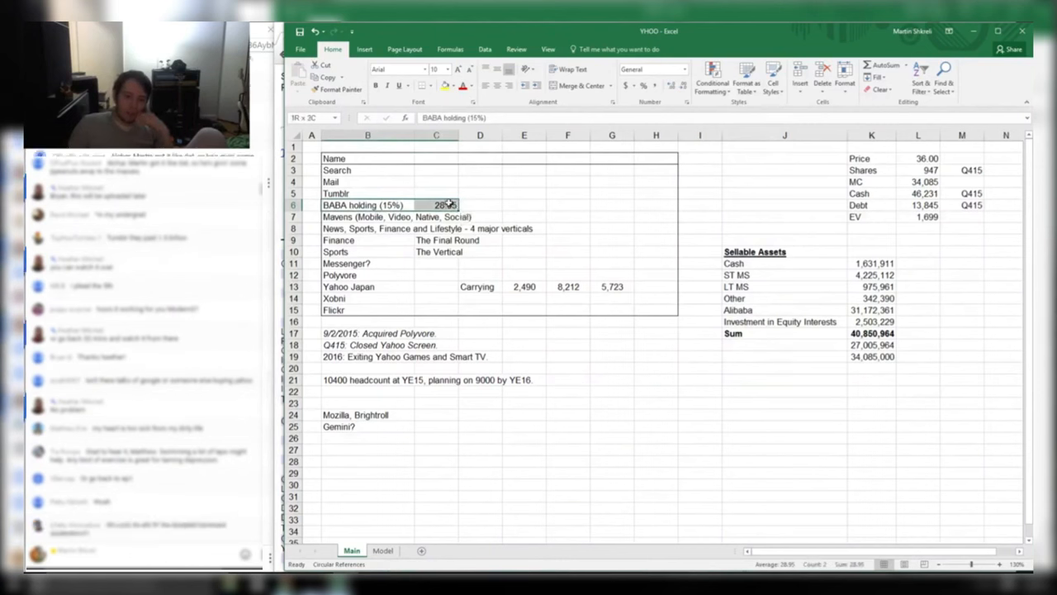
click(449, 203)
drag(562, 201, 502, 205)
click(349, 204)
click(484, 212)
click(337, 204)
click(455, 205)
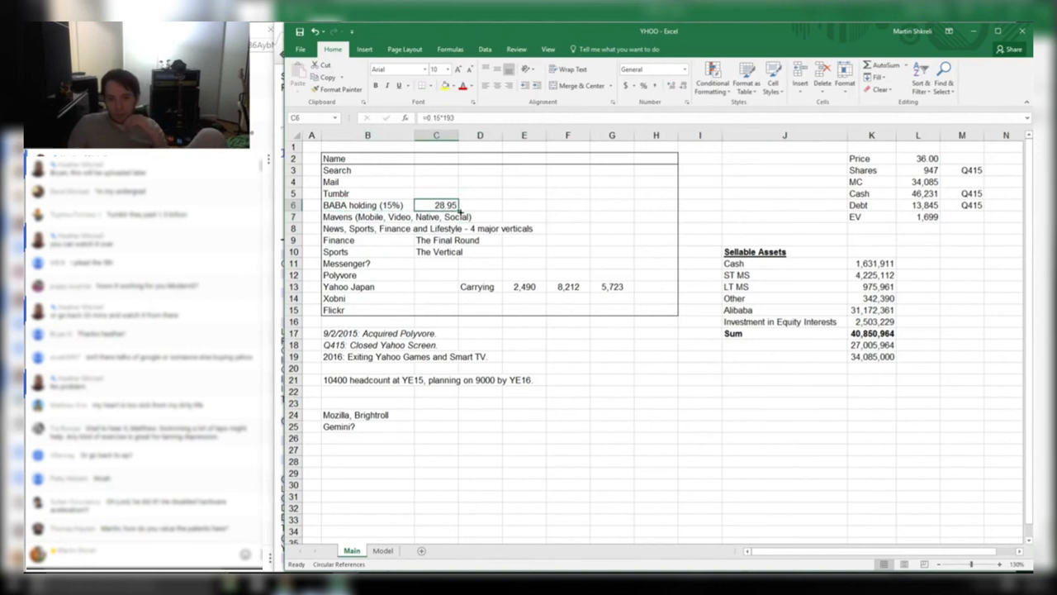
Select the Alibaba and Investment in Equity Interests lines of Sellable Assets
drag(871, 309, 743, 311)
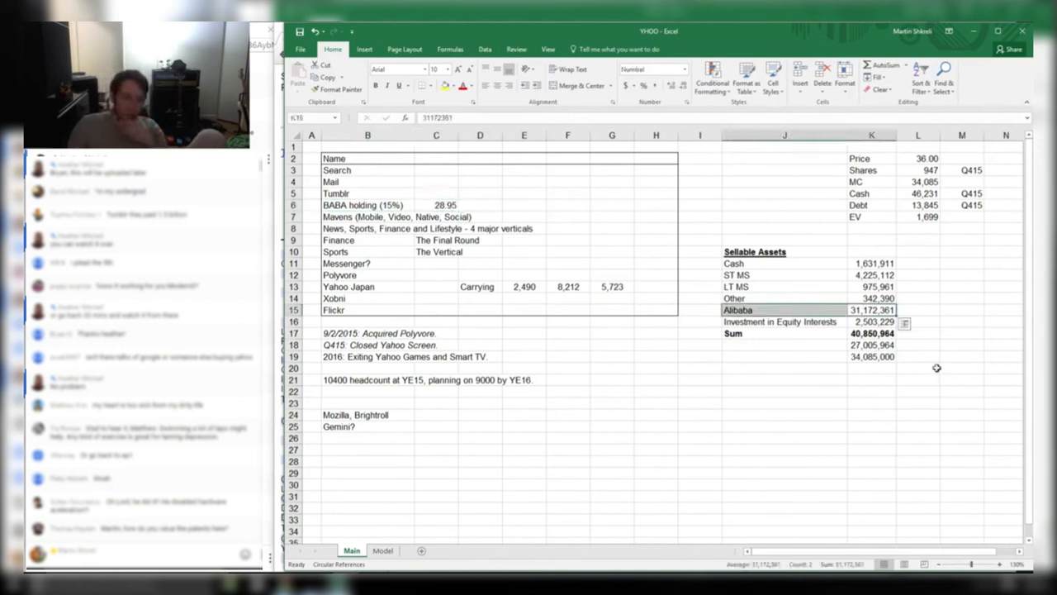
drag(808, 325, 871, 322)
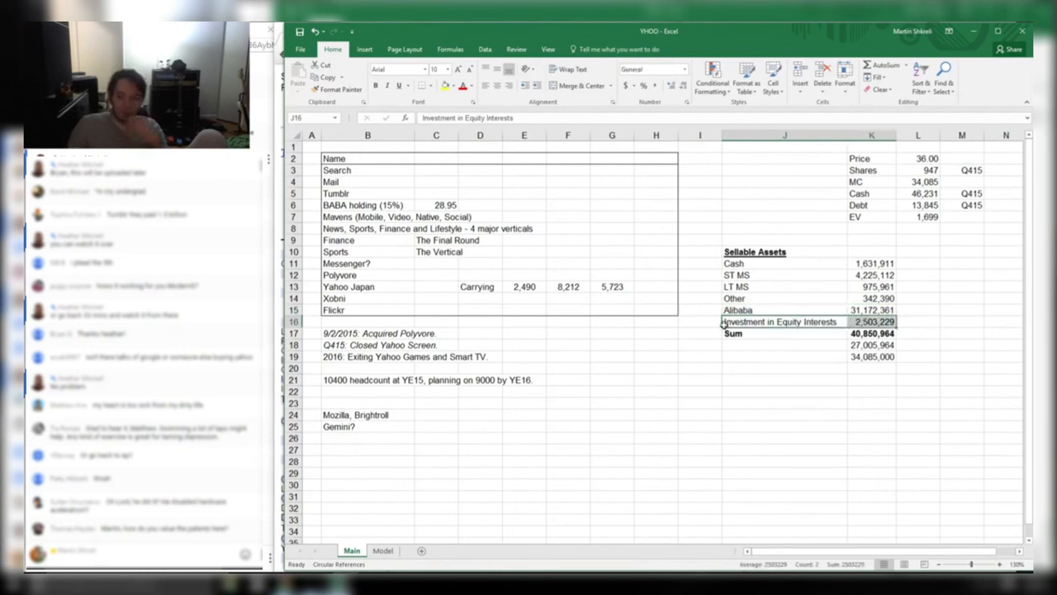
drag(744, 323, 872, 323)
click(793, 322)
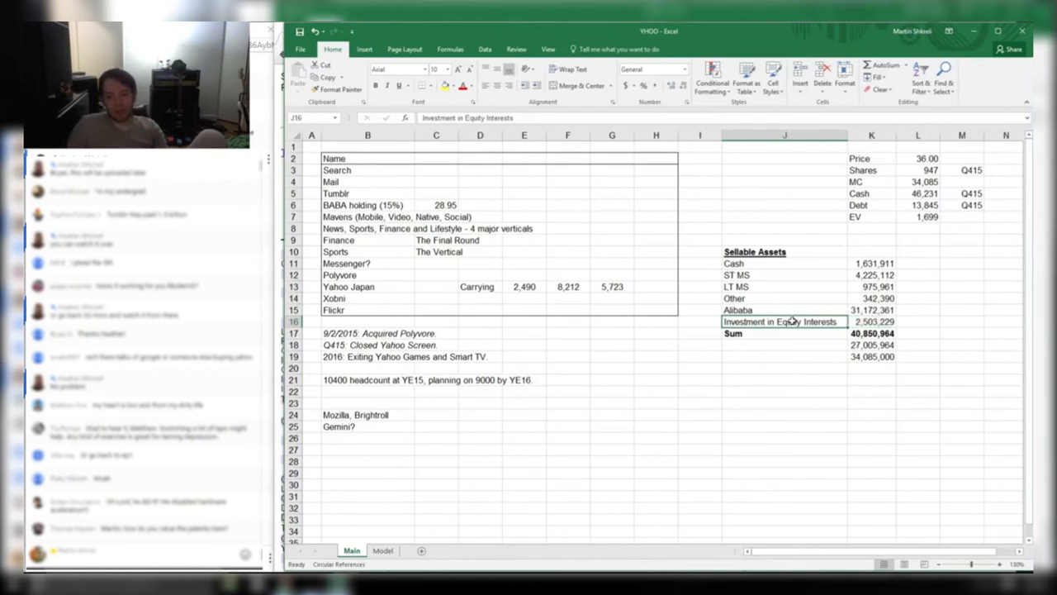
key(alt+Tab)
Relabel the 2,503,229 Sellable Assets line as 'Yahoo! Japan', fixing the misplaced exclamation mark
drag(295, 388, 398, 389)
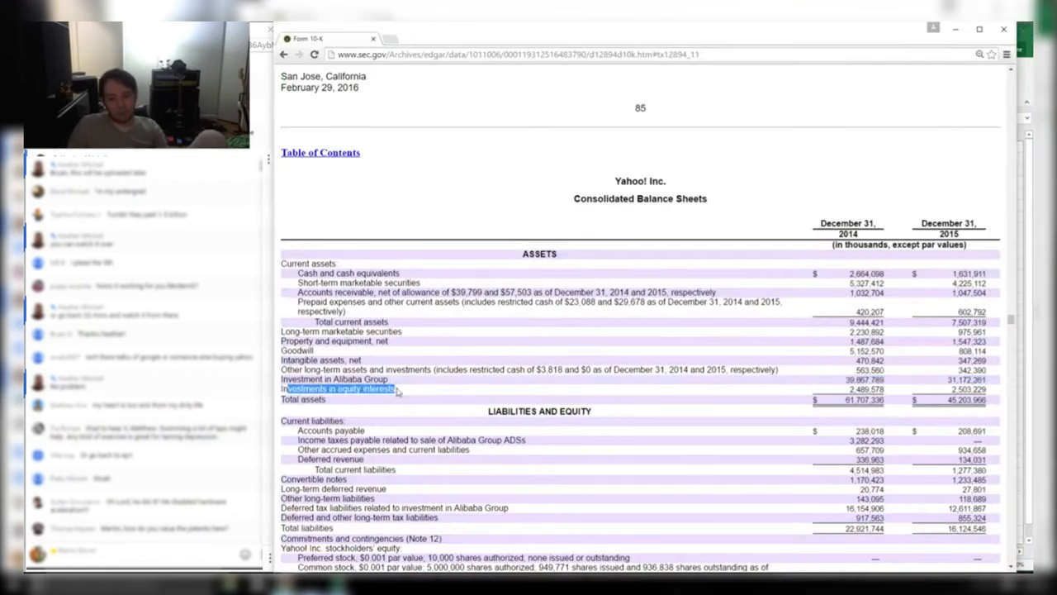
key(ctrl+c)
key(alt+Tab)
text(Yahoo J)
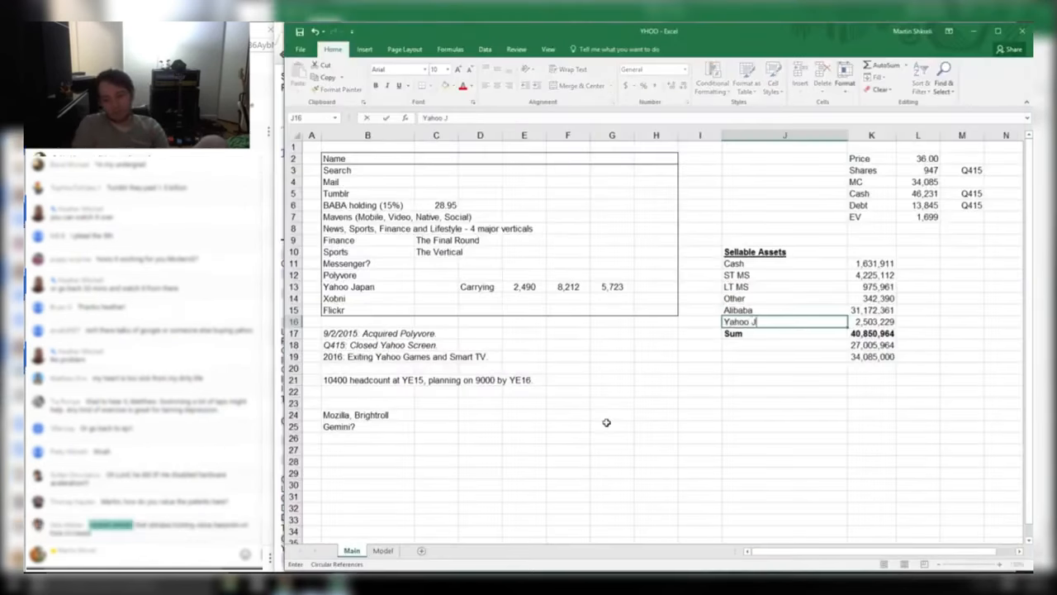
text(apan!)
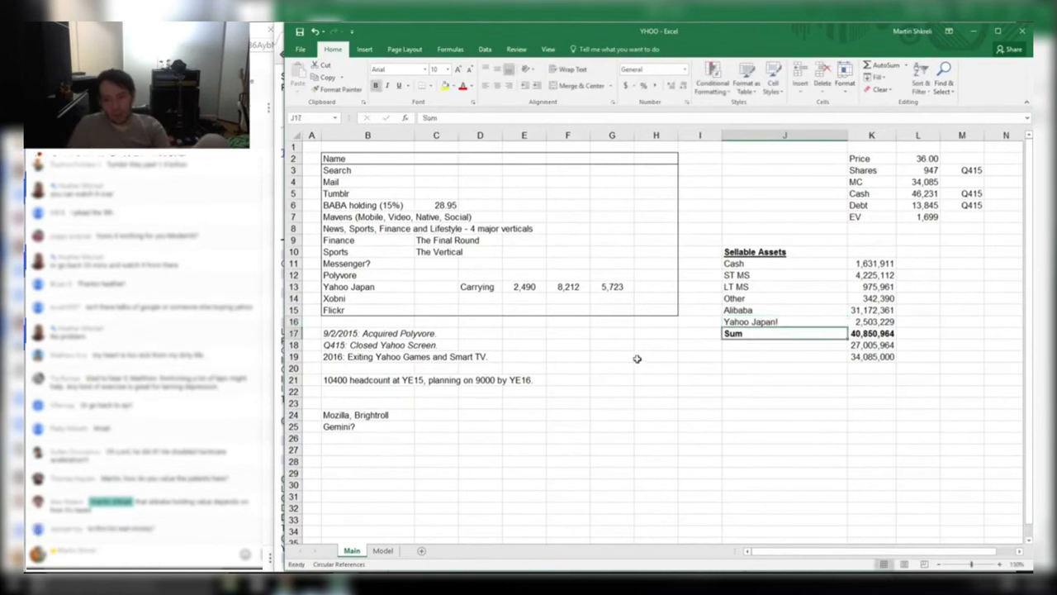
key(Left)
text(!)
key(End)
key(BackSpace)
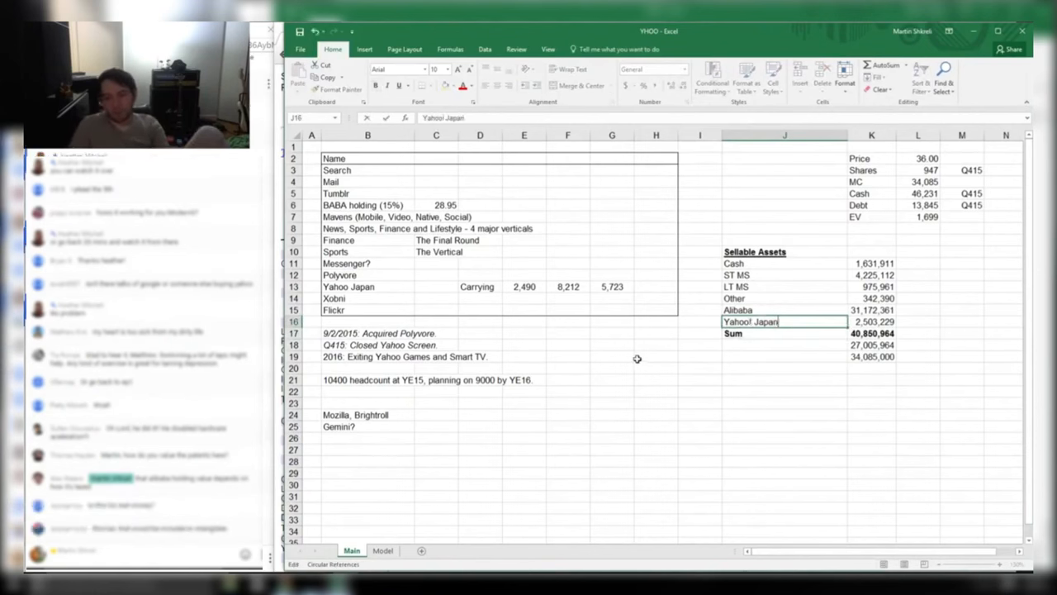
key(Return)
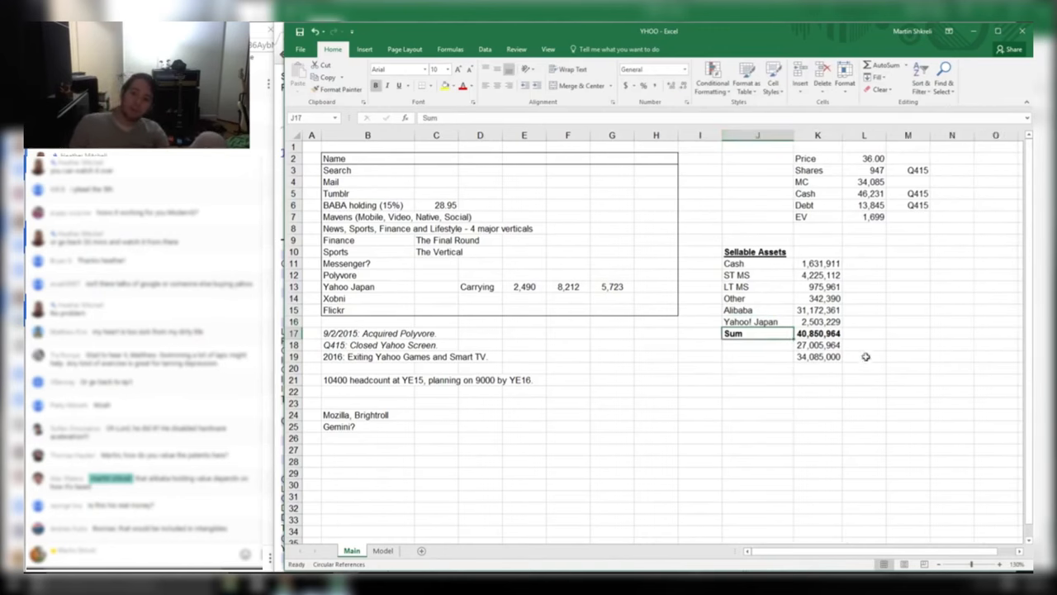
Mark the equity interests row in the 10-K and compare it with the Alibaba row
key(alt+Tab)
drag(987, 389, 400, 390)
click(284, 388)
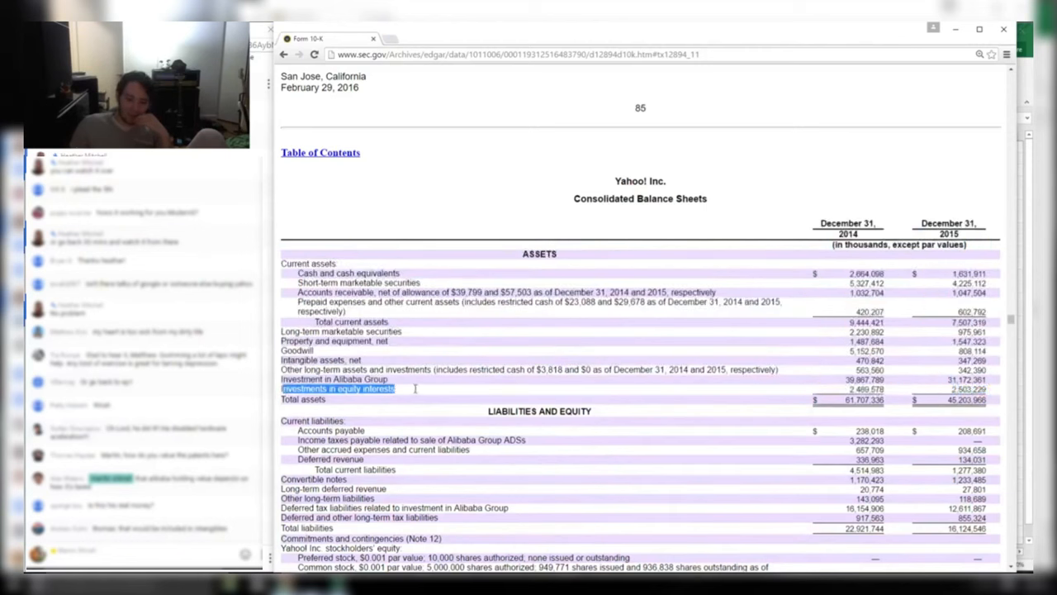
Pick out the 2015 equity interests value 2,503,229 in the 10-K and check it against Yahoo! Japan
click(415, 392)
double_click(982, 390)
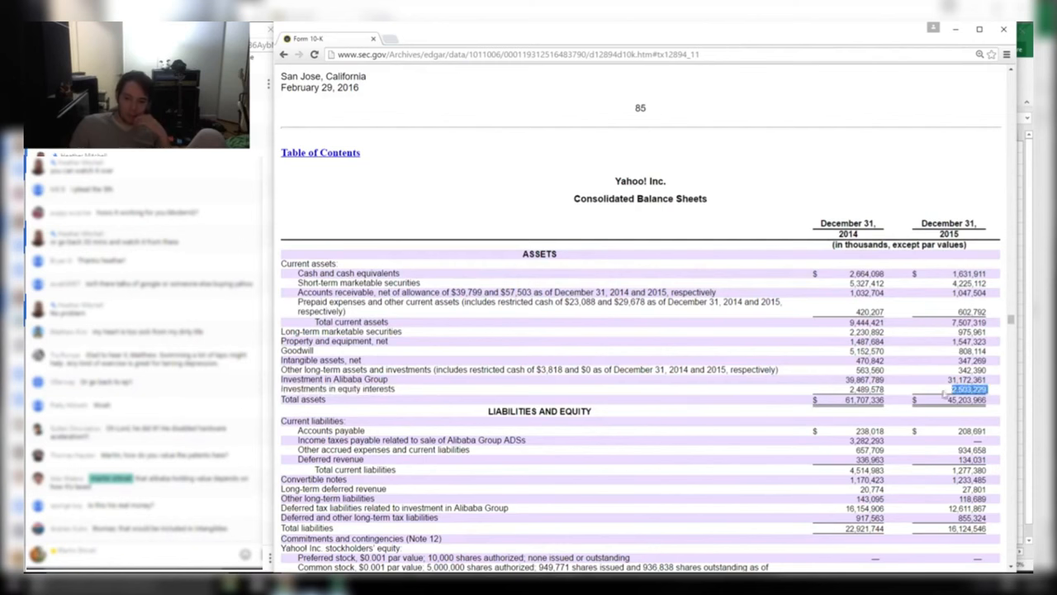
key(alt+Tab)
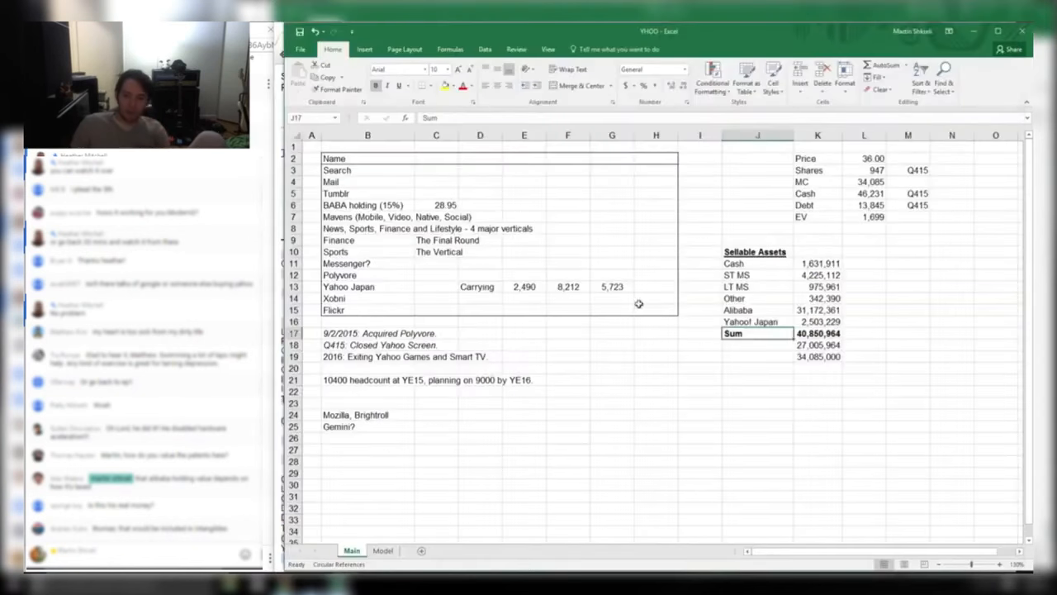
click(821, 319)
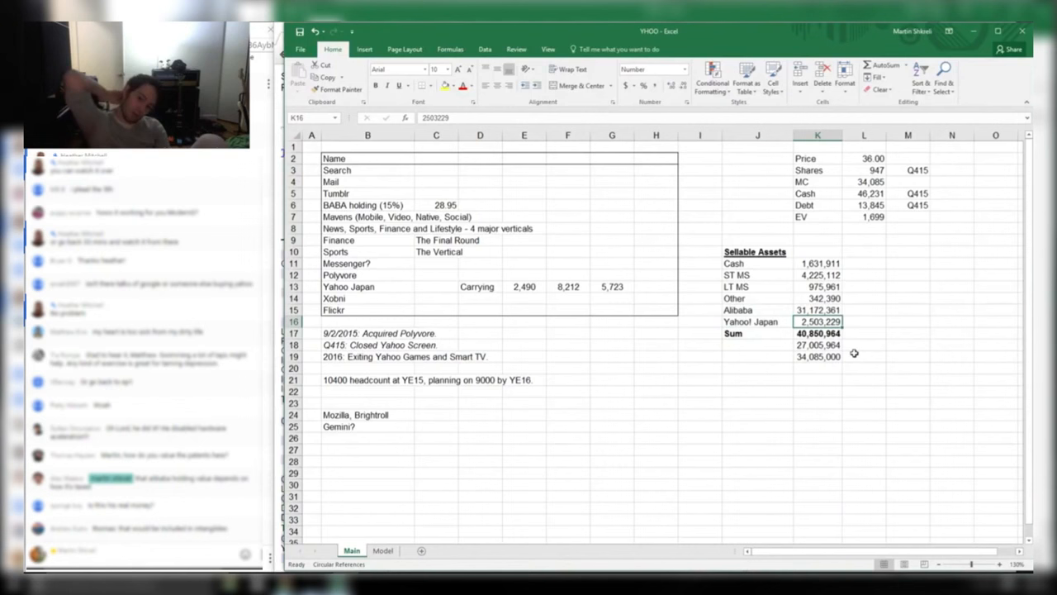
Type a "STRESS note beside Yahoo! Japan, then delete it
key(Right)
key(Right)
text("STRESS)
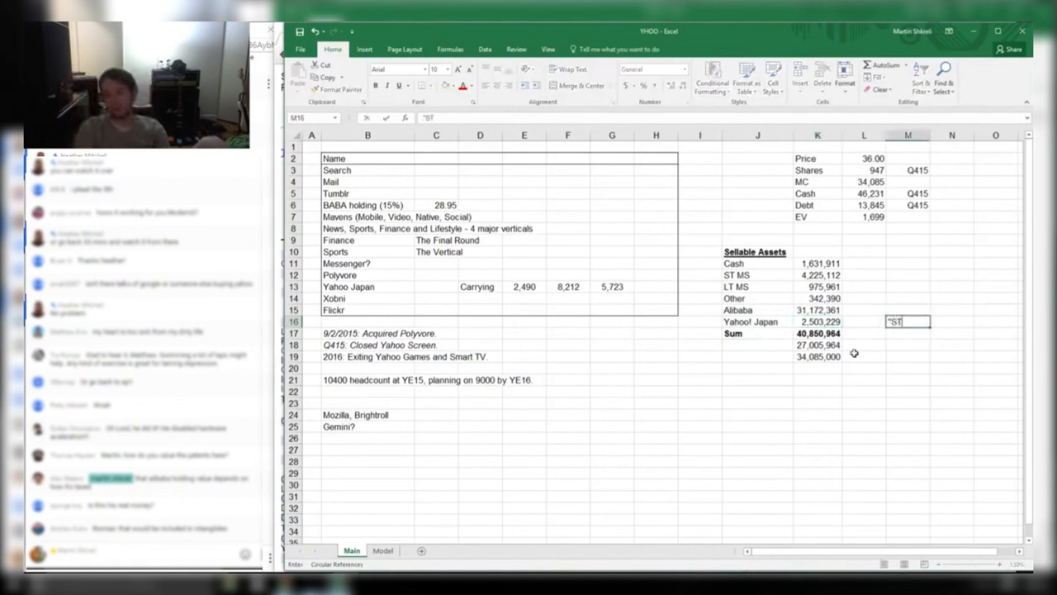
key(Return)
key(Left)
key(Left)
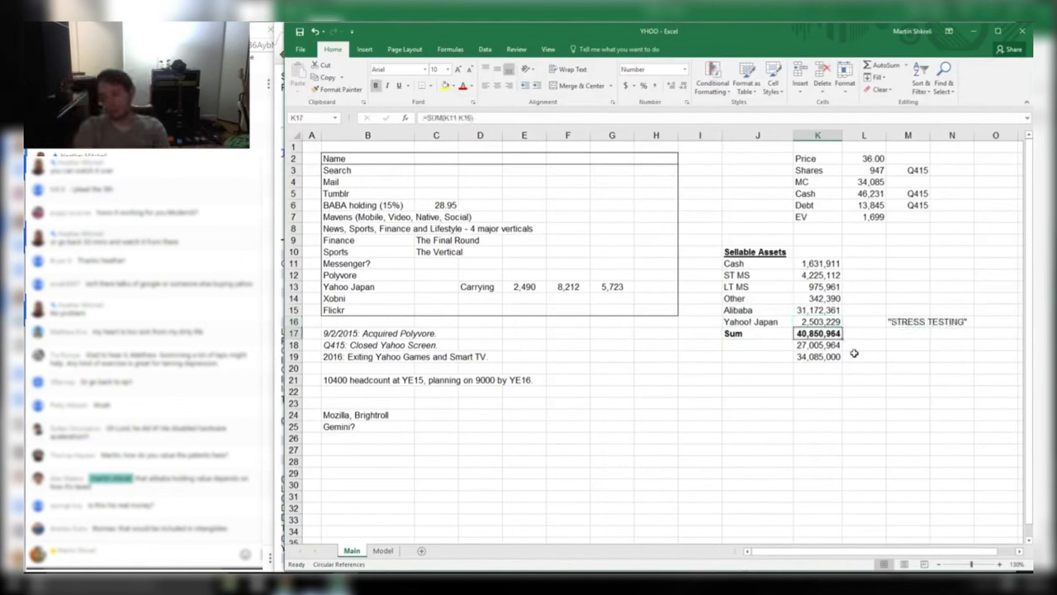
key(Right)
key(Right)
key(Up)
key(Delete)
key(Up)
key(Left)
key(Left)
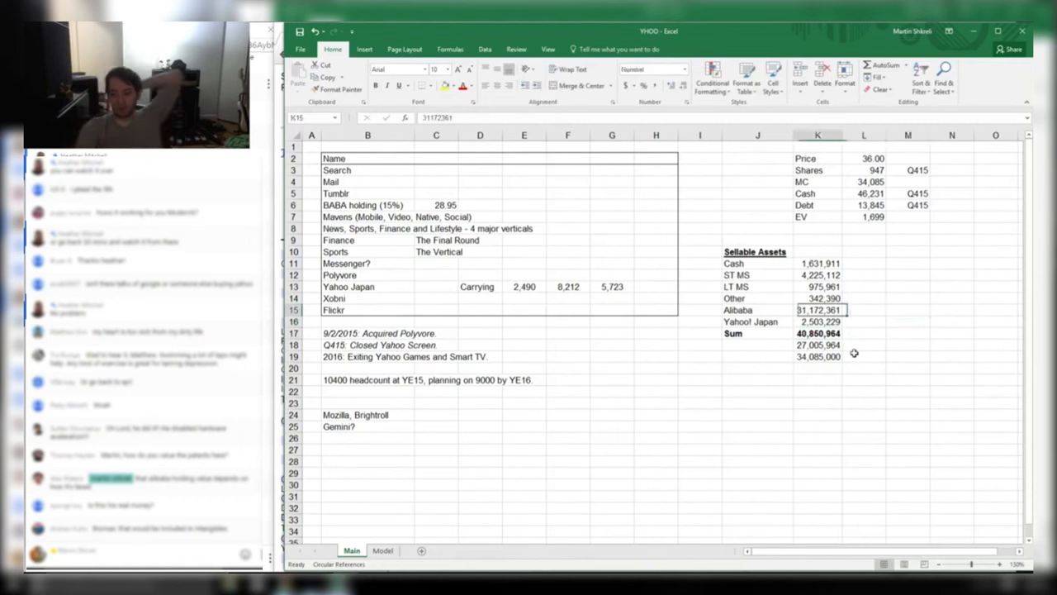
key(Down)
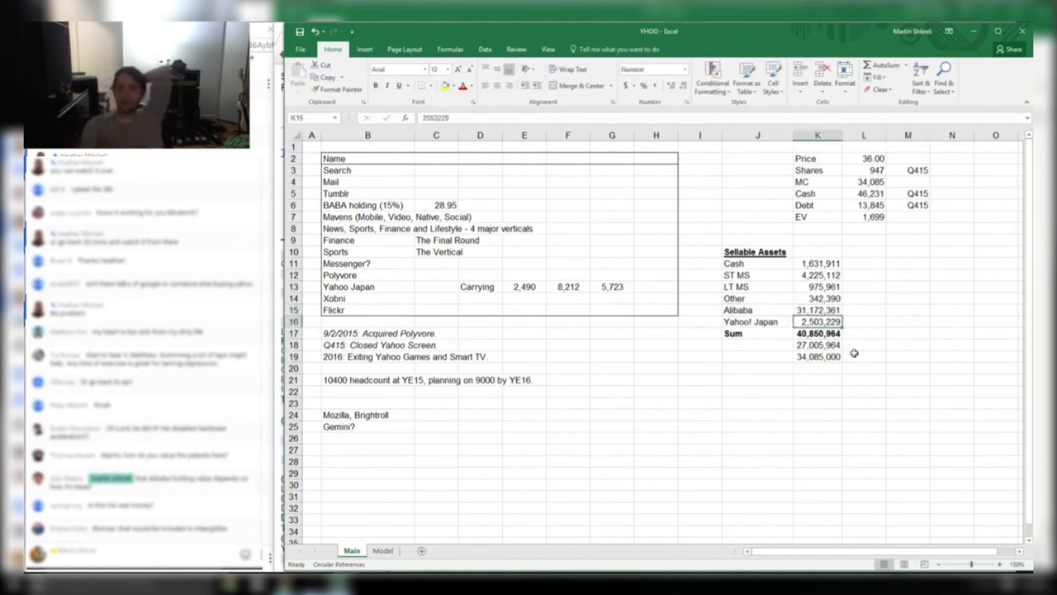
Move up to the 8,212 Yahoo Japan value estimate
key(Left)
key(Up)
key(Left)
key(Left)
key(Left)
key(Left)
key(Up)
key(Up)
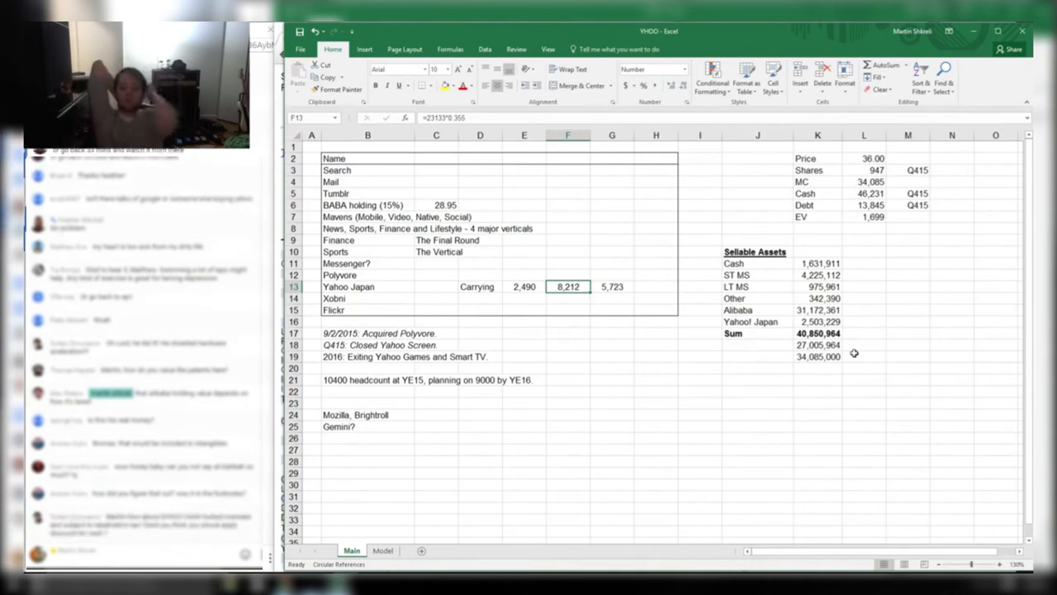
key(alt+Tab)
key(alt+Tab)
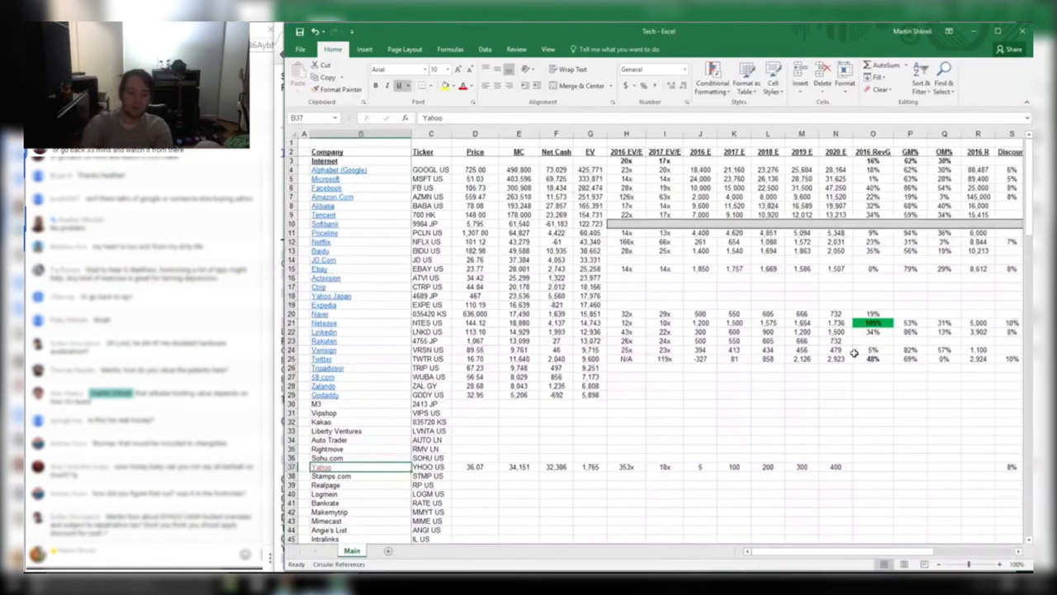
key(Right)
key(Up)
key(Up)
key(Up)
key(Up)
key(Up)
key(Up)
key(Up)
key(Up)
key(Up)
key(Up)
key(Up)
key(Up)
key(Up)
key(Up)
key(Up)
key(Up)
key(Up)
key(Up)
key(Up)
key(Up)
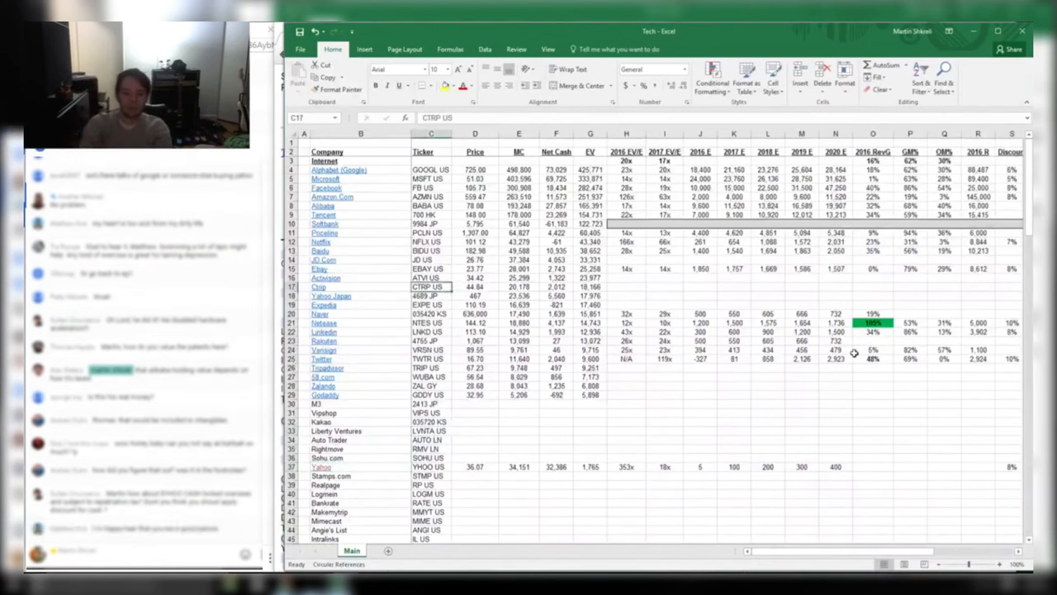
key(Right)
key(Right)
key(Left)
key(Left)
key(Left)
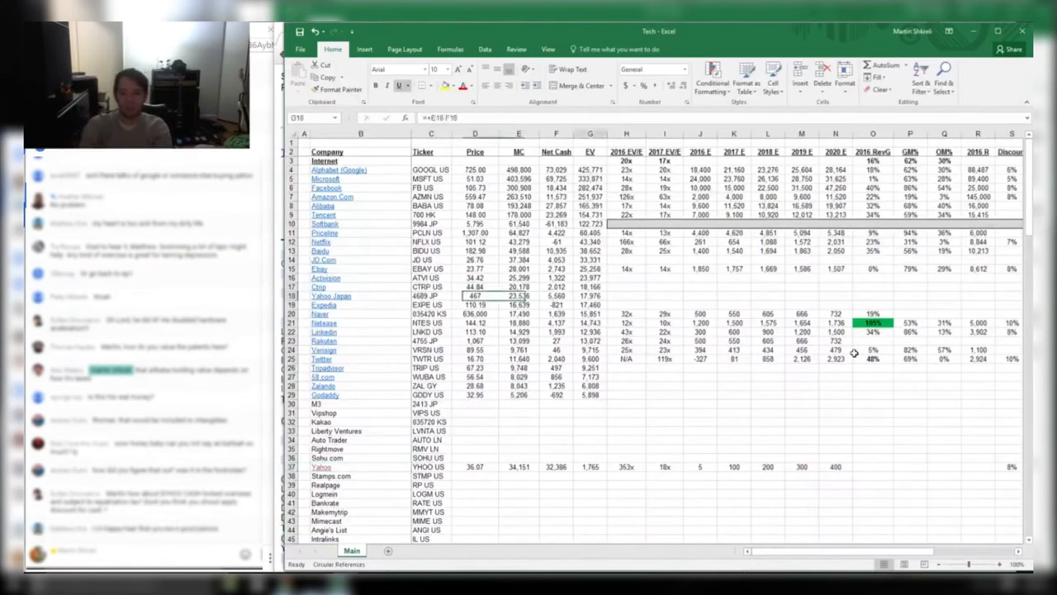
key(Right)
key(Right)
key(Right)
key(alt+Tab)
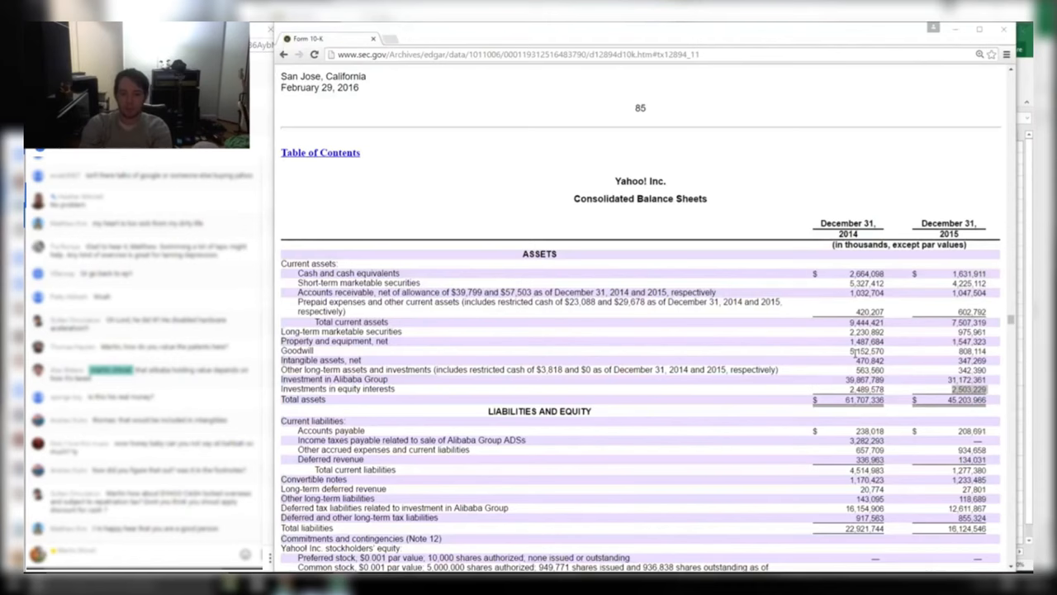
key(alt+Tab)
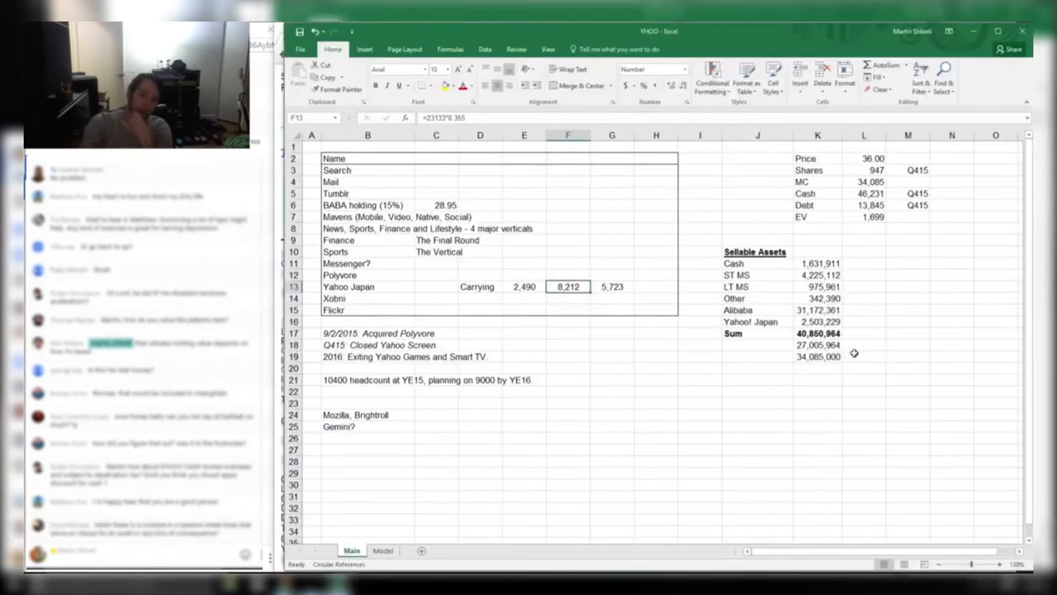
Check the 2,490 carrying value, then go to cell M16 beside Yahoo! Japan
key(Left)
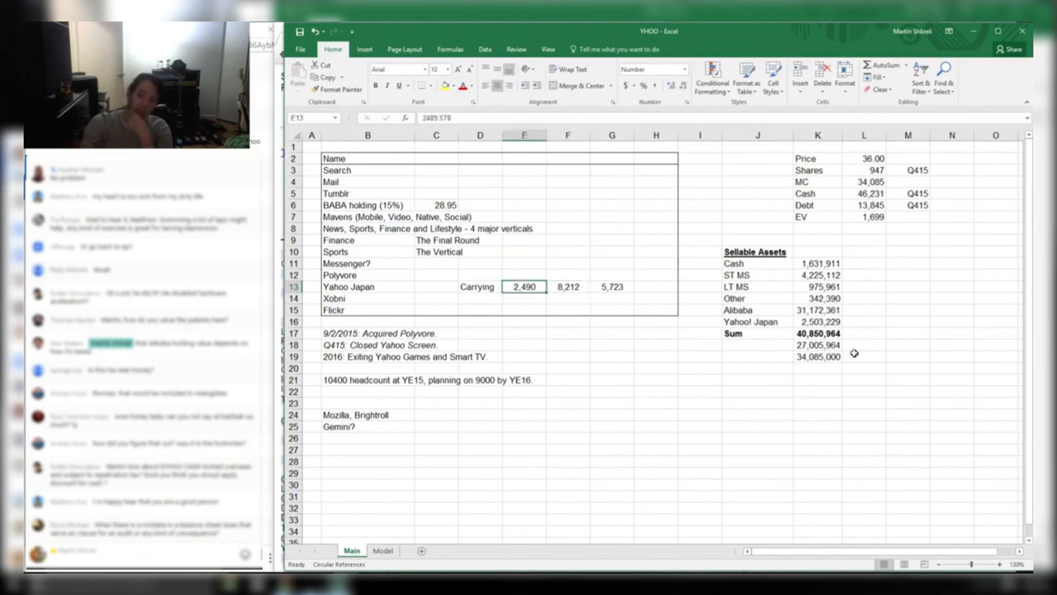
key(Right)
key(Right)
key(Right)
key(Right)
key(Right)
key(Right)
key(Right)
key(Right)
key(Right)
key(Down)
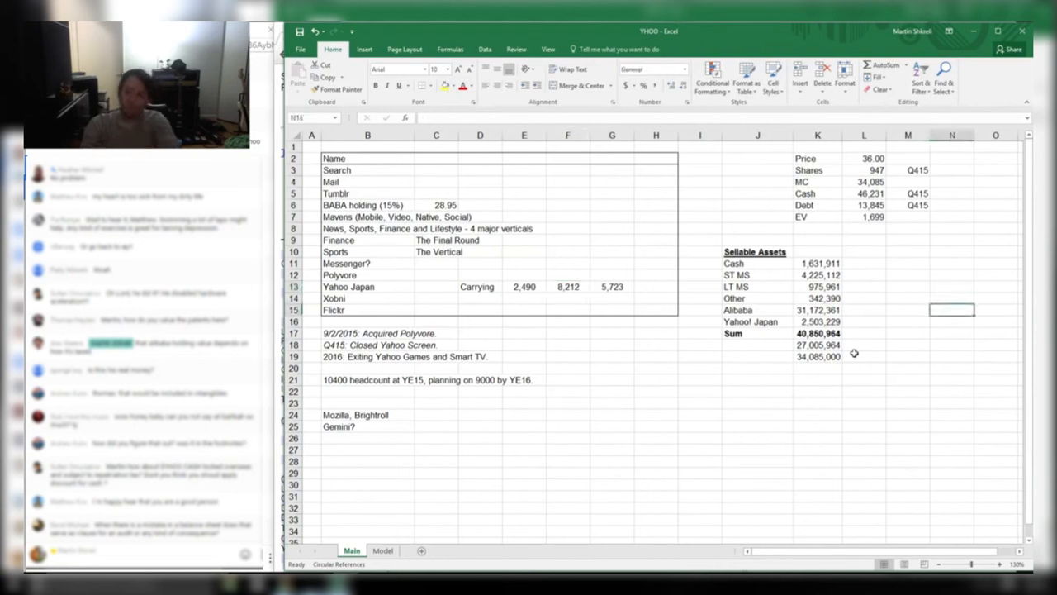
key(Left)
key(Down)
key(Down)
Enter the notes CARRYING, MARKING and INVESTMENT AT COST in M16:M18
text(CAEWR)
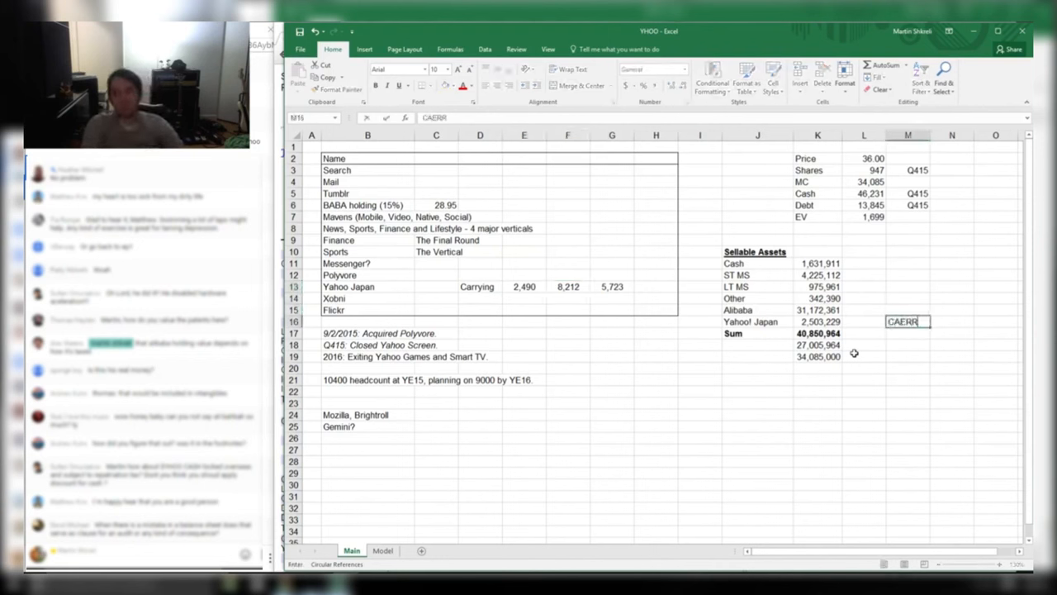
key(BackSpace)
key(BackSpace)
key(BackSpace)
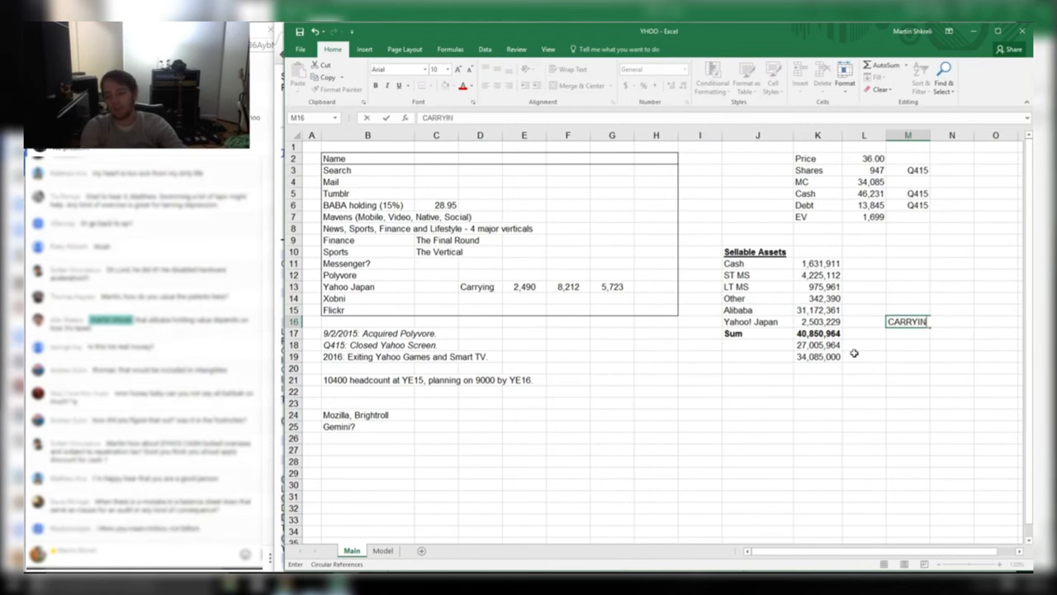
key(Return)
text(MARKING)
key(Return)
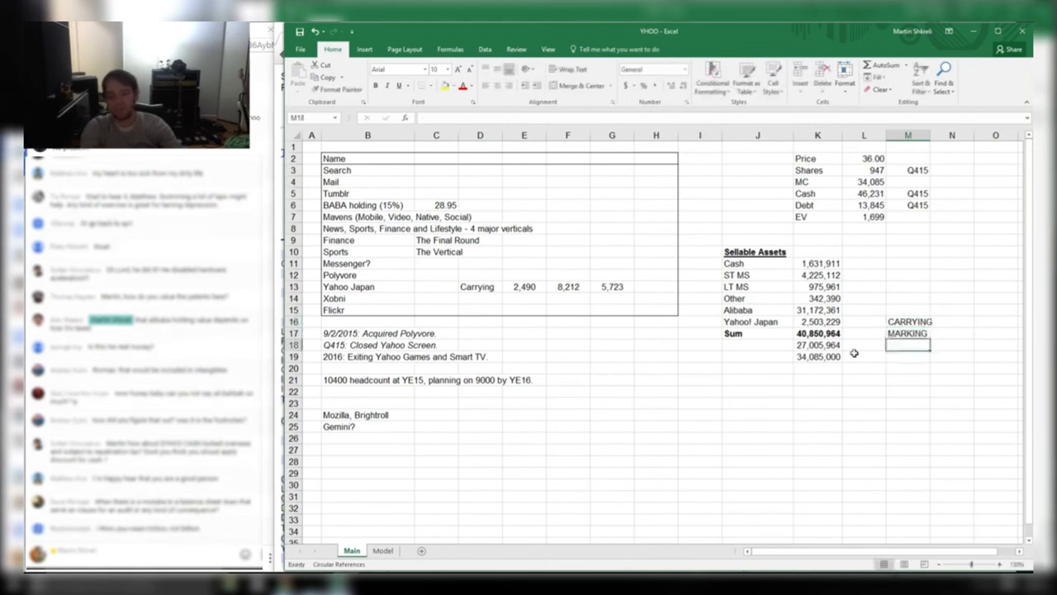
text(INVESTMENT AT C)
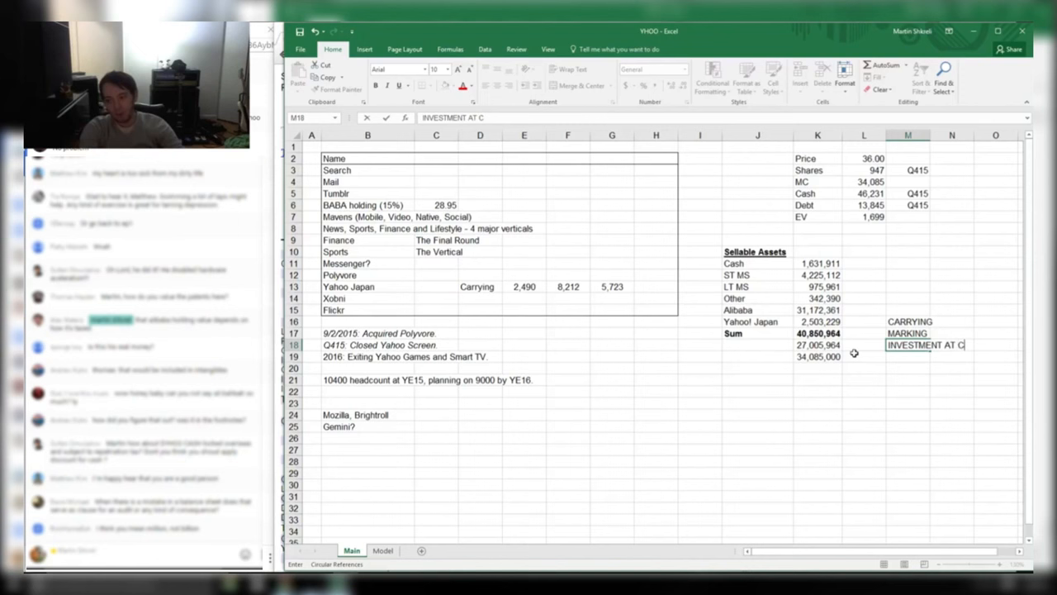
key(Return)
key(Up)
key(Up)
key(Up)
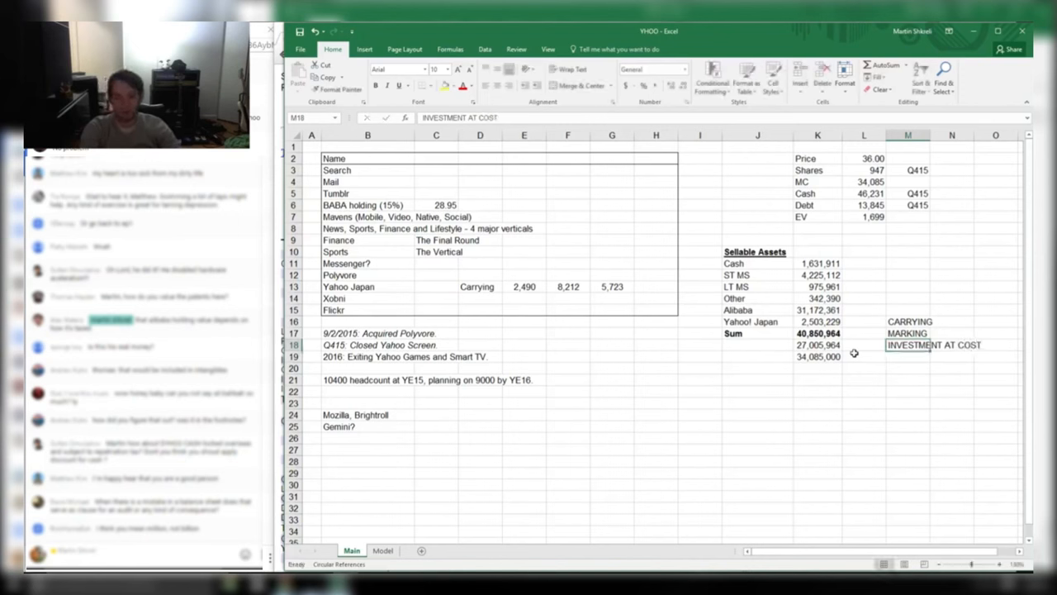
Compute the 8,212 to 2,490 ratio with =F13/E13 in F14, then delete it
key(Left)
key(Left)
key(Left)
key(Left)
key(Left)
key(Left)
key(Left)
key(Left)
key(Left)
key(Up)
key(Right)
key(Up)
key(Right)
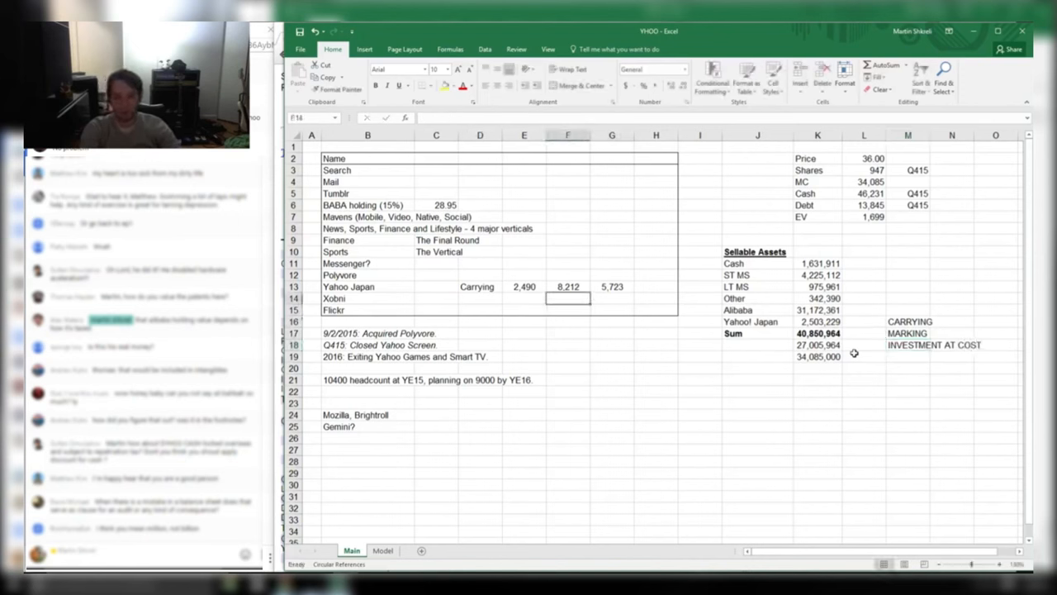
text(=)
key(Up)
text(/)
key(Up)
key(Left)
key(Return)
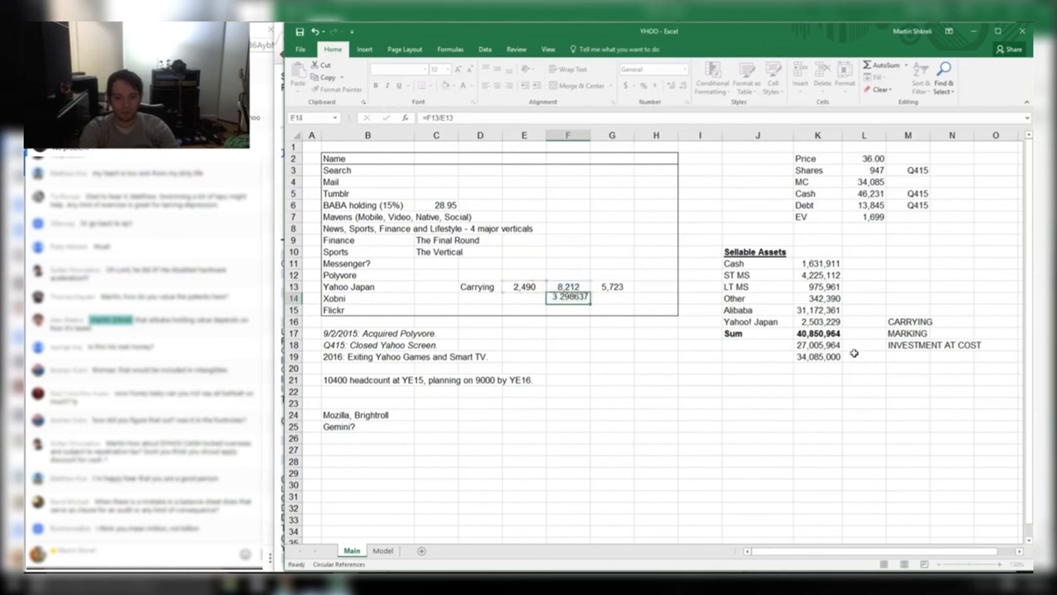
key(Up)
key(Delete)
key(Up)
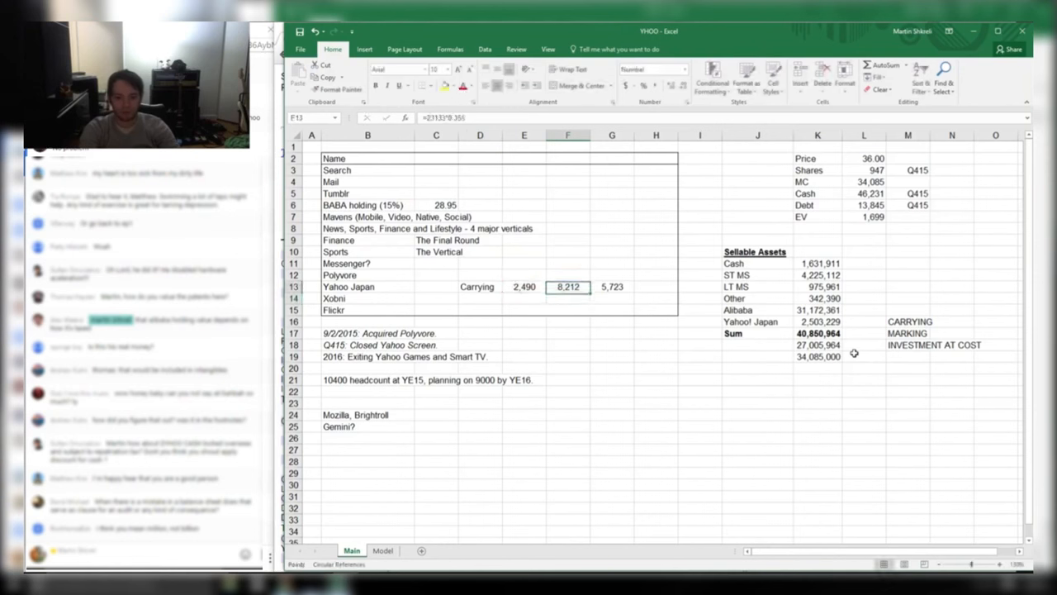
Set the Yahoo! Japan sellable asset to 8,212,000, raising Sum to 46,559,735
key(Right)
key(Right)
key(Right)
key(Right)
key(Right)
key(Right)
key(Down)
key(Down)
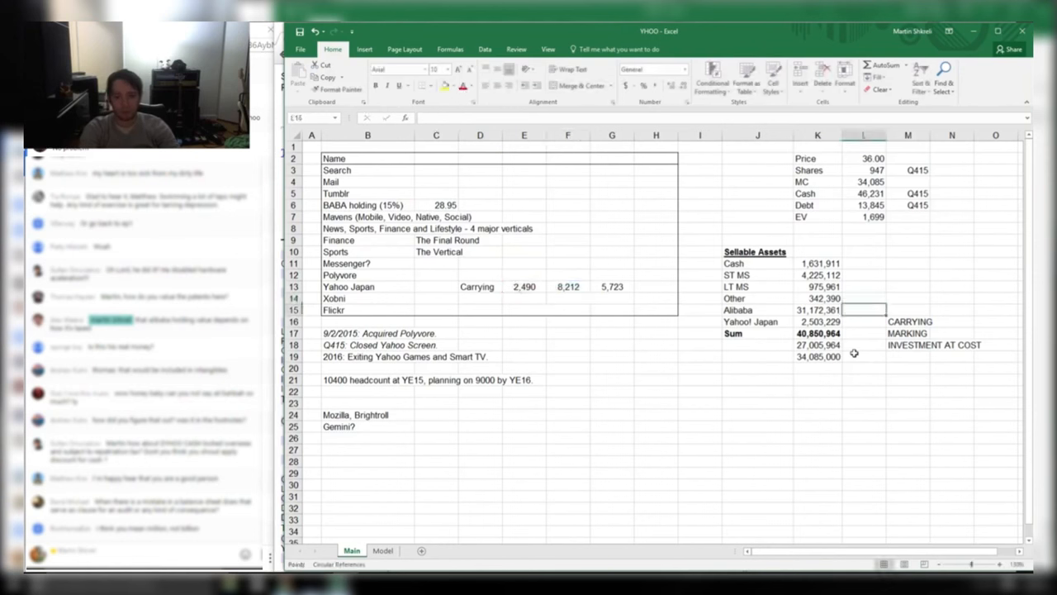
key(Left)
key(Down)
text(8,2)
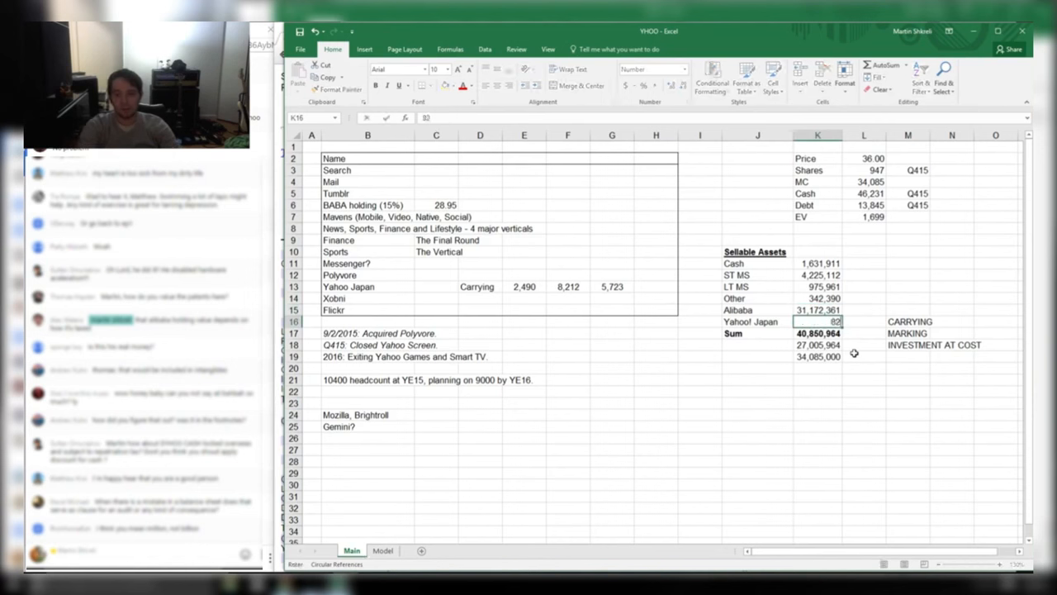
text(12,000)
key(Right)
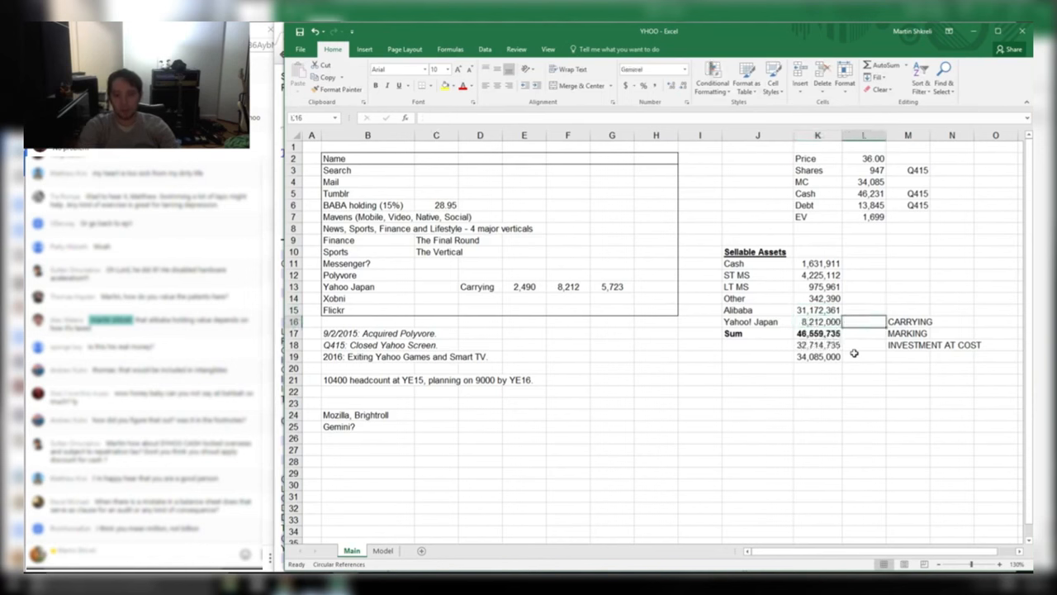
Clear the three notes beside the Sellable Assets figures
key(Right)
key(shift+Down)
key(Down)
key(Left)
key(Left)
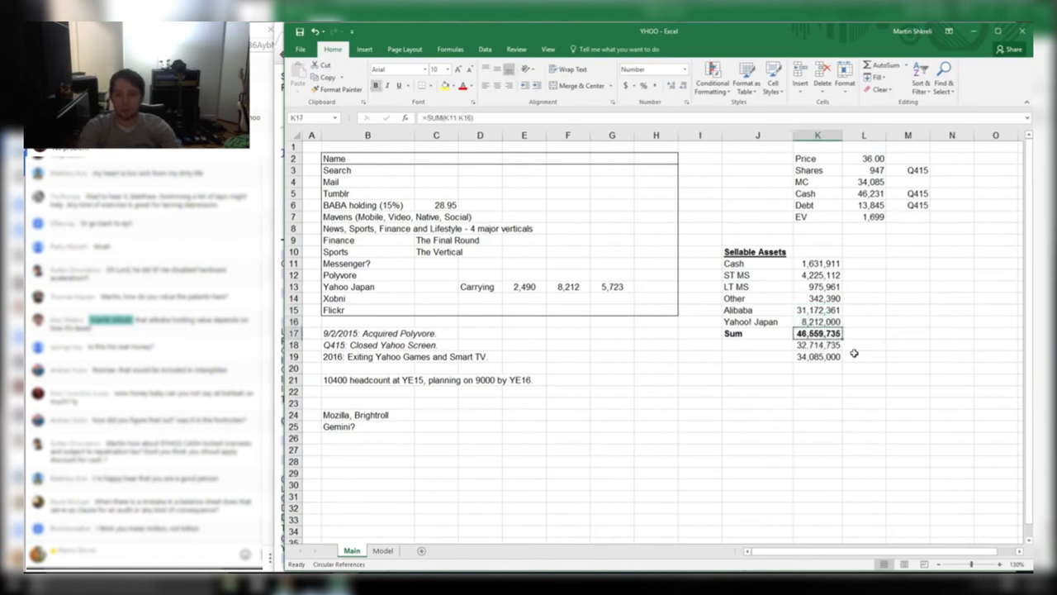
key(Down)
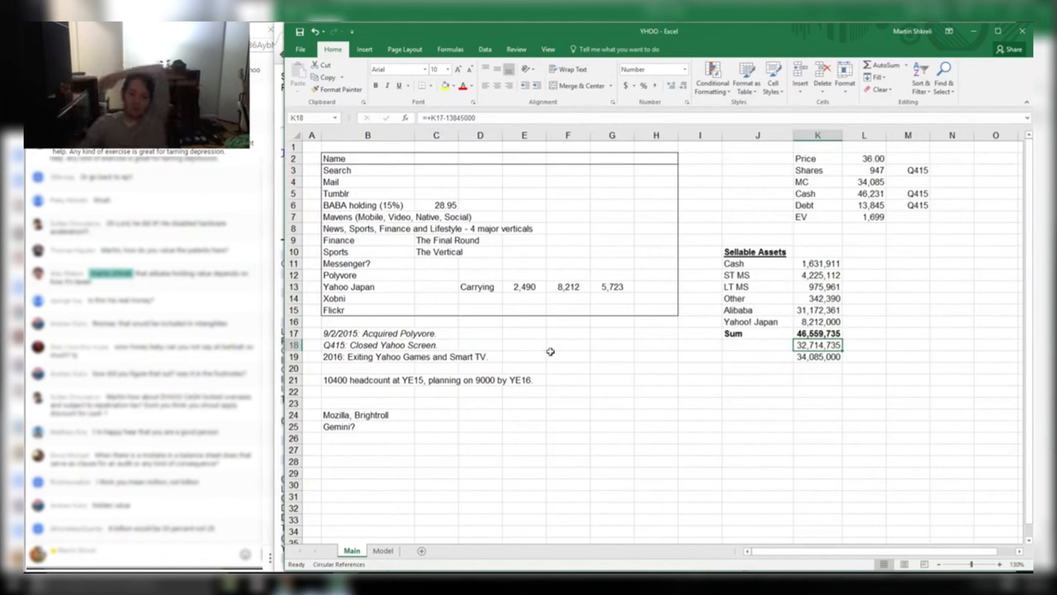
click(563, 296)
click(567, 287)
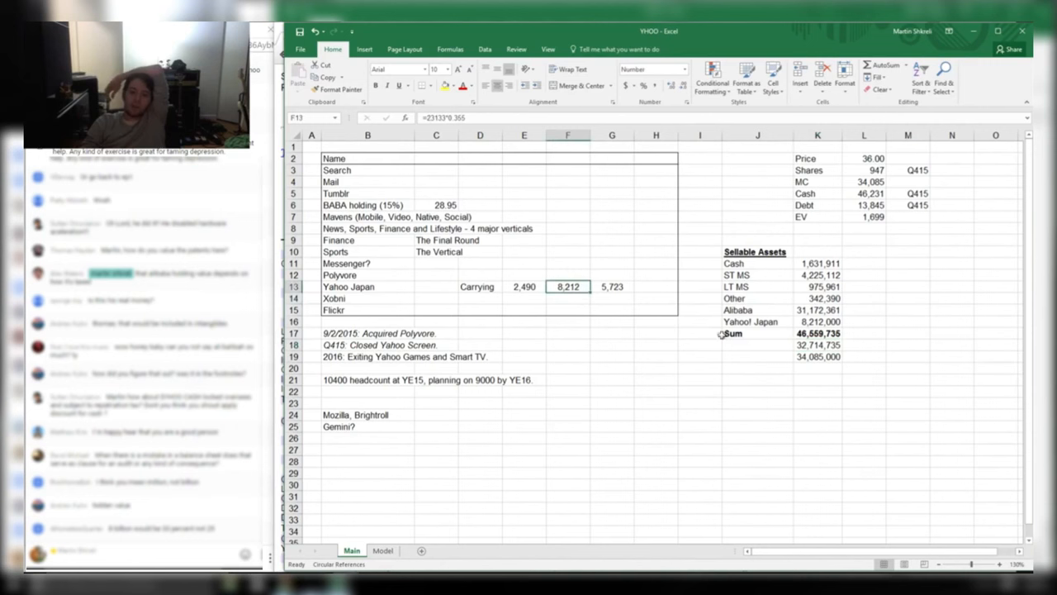
click(524, 286)
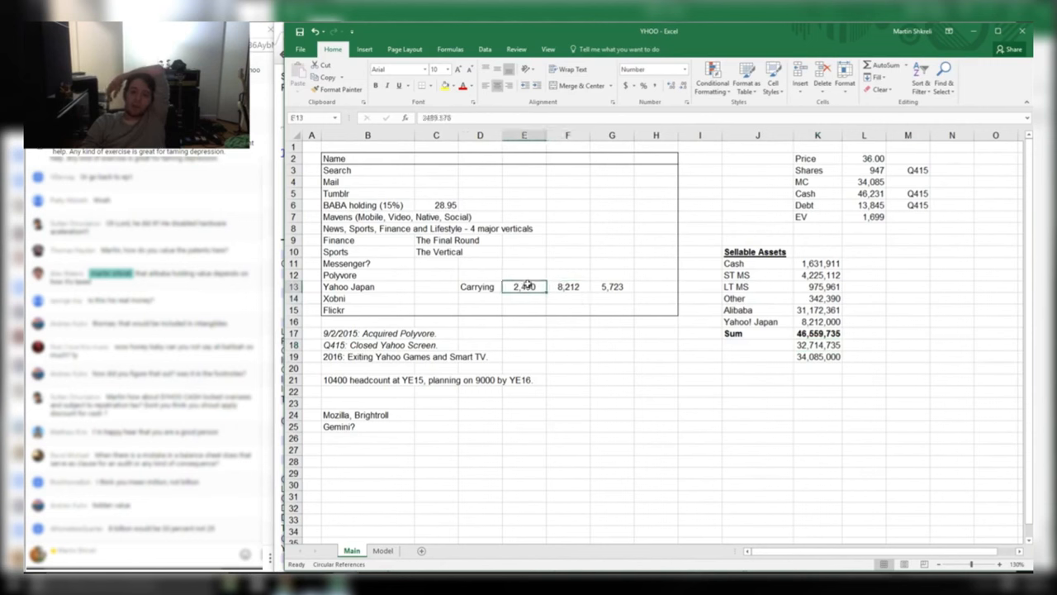
click(571, 287)
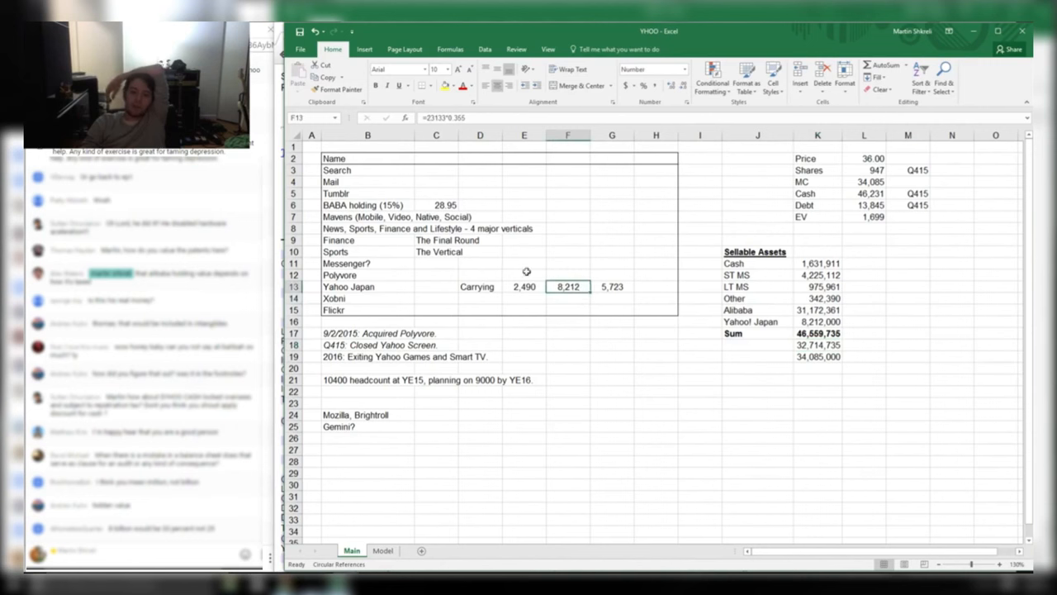
click(612, 288)
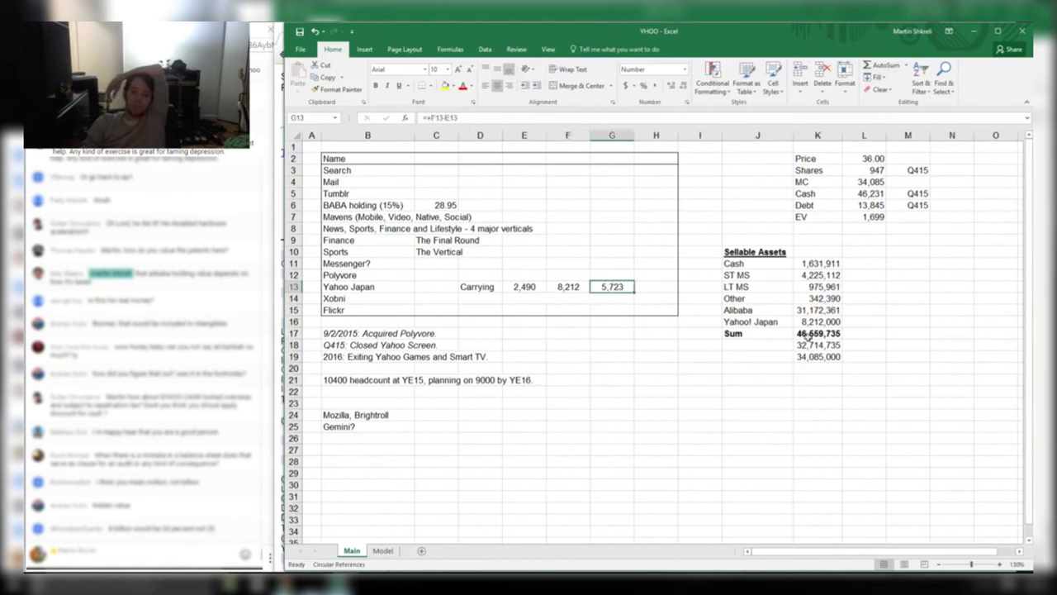
click(871, 193)
click(863, 206)
click(874, 216)
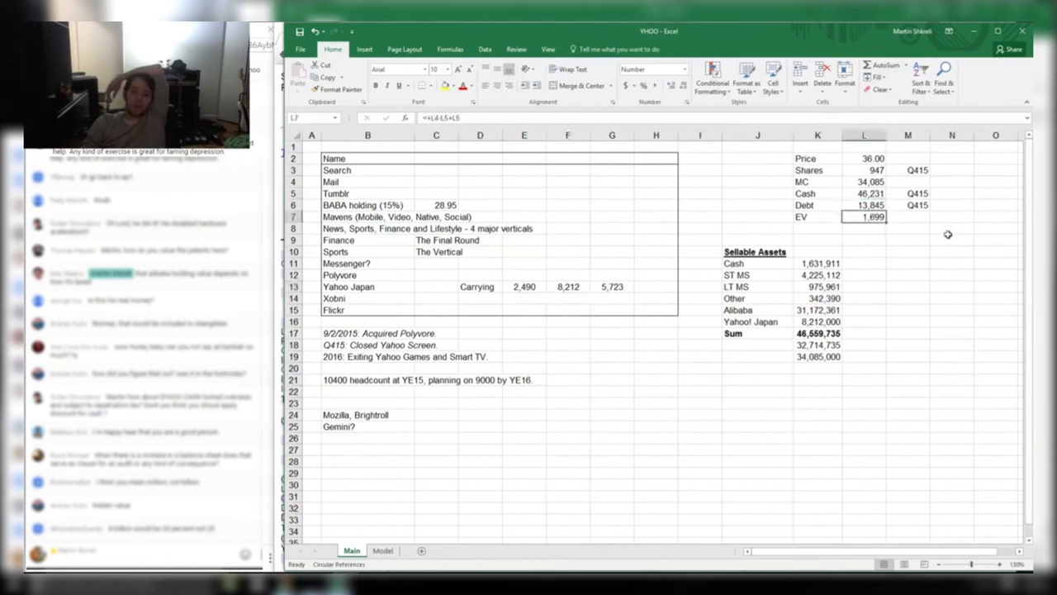
drag(900, 215, 702, 146)
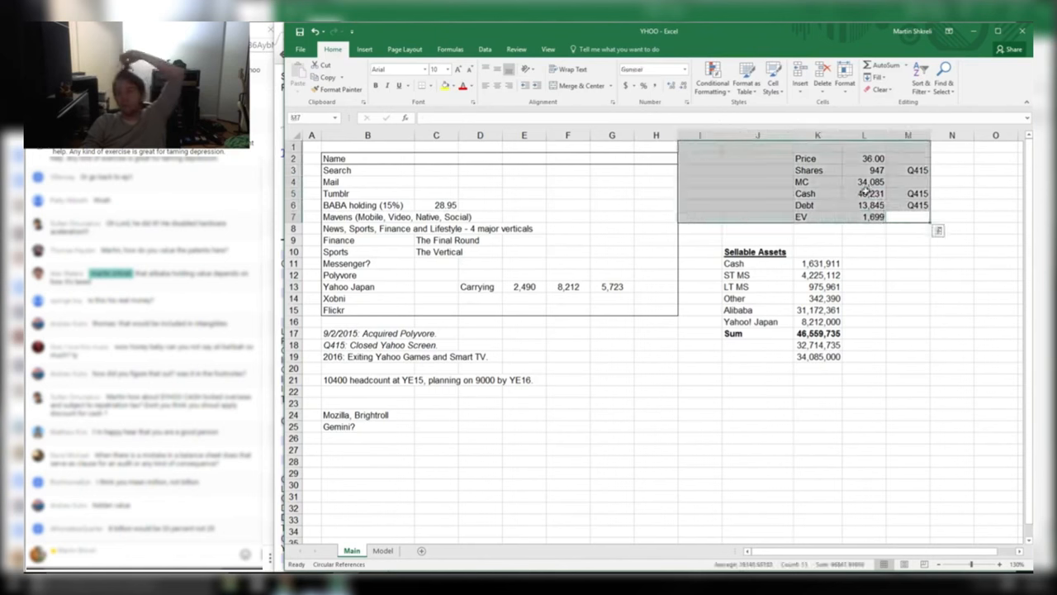
click(866, 193)
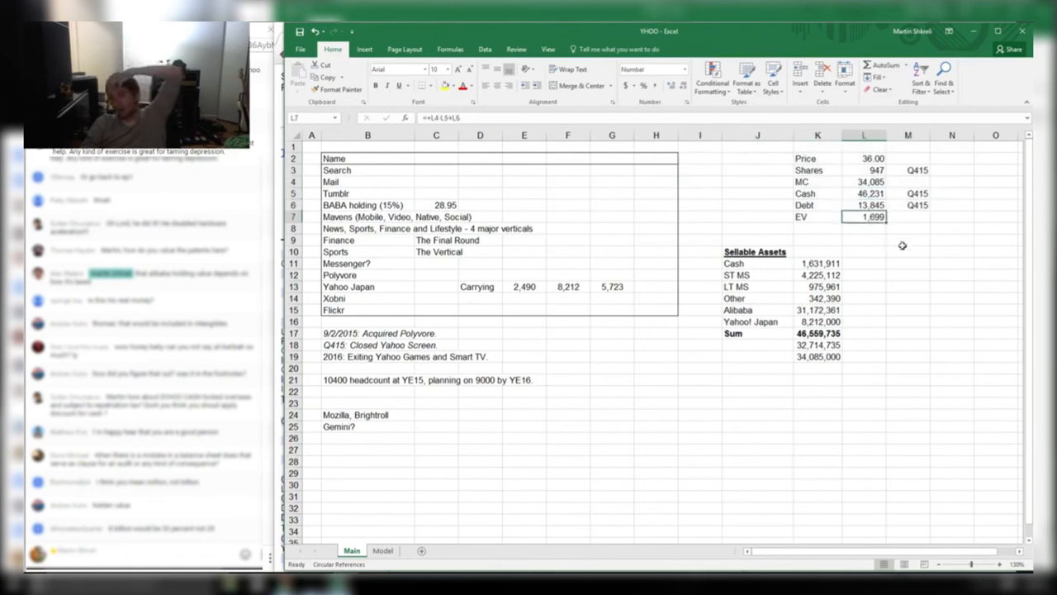
drag(904, 251, 830, 225)
click(869, 239)
click(875, 216)
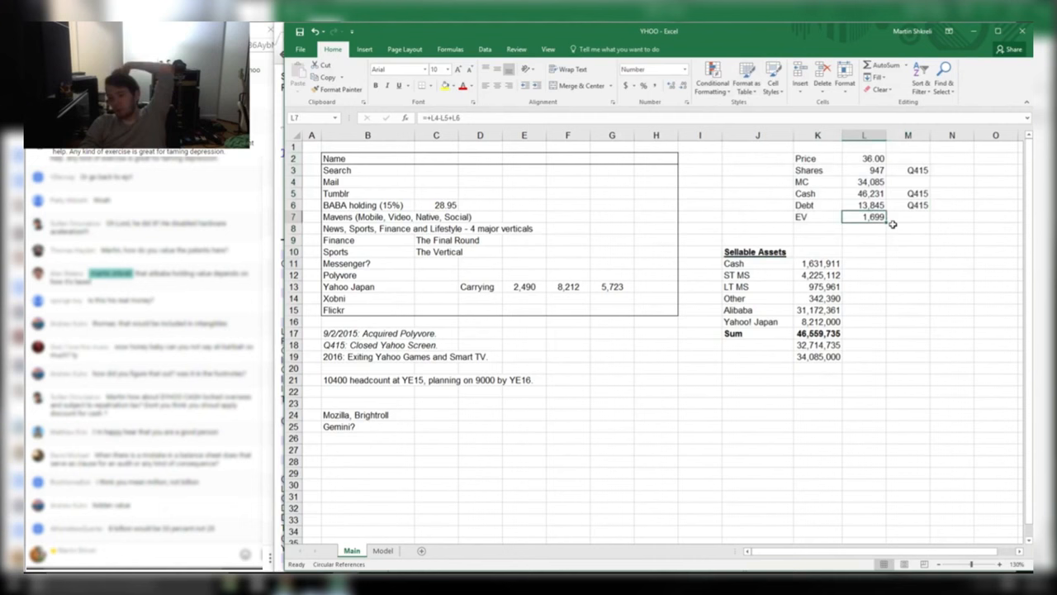
drag(733, 250, 831, 355)
click(832, 355)
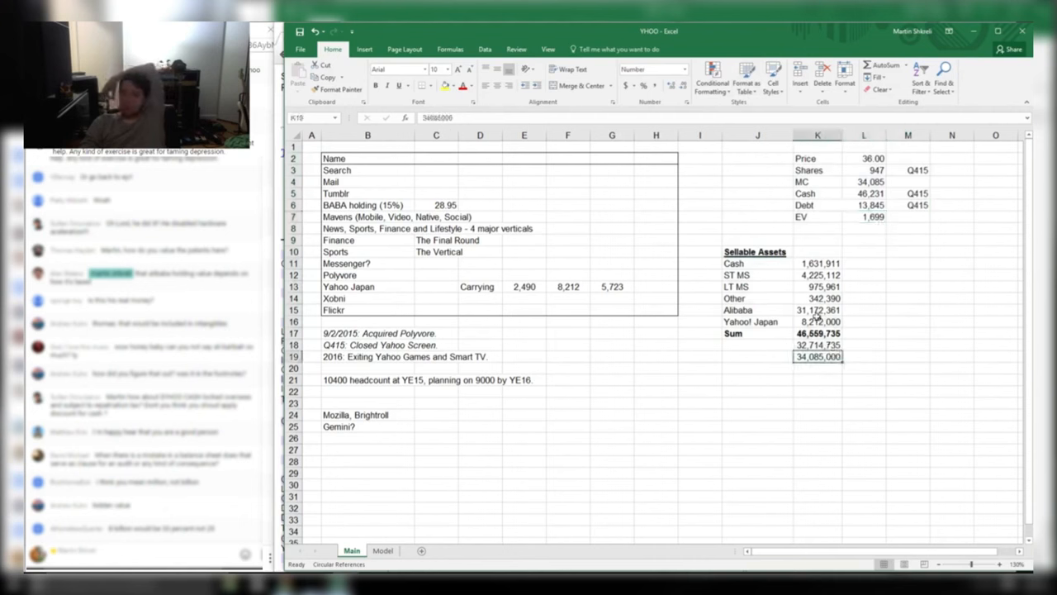
drag(818, 312, 747, 246)
click(818, 333)
click(821, 307)
key(shift+Left)
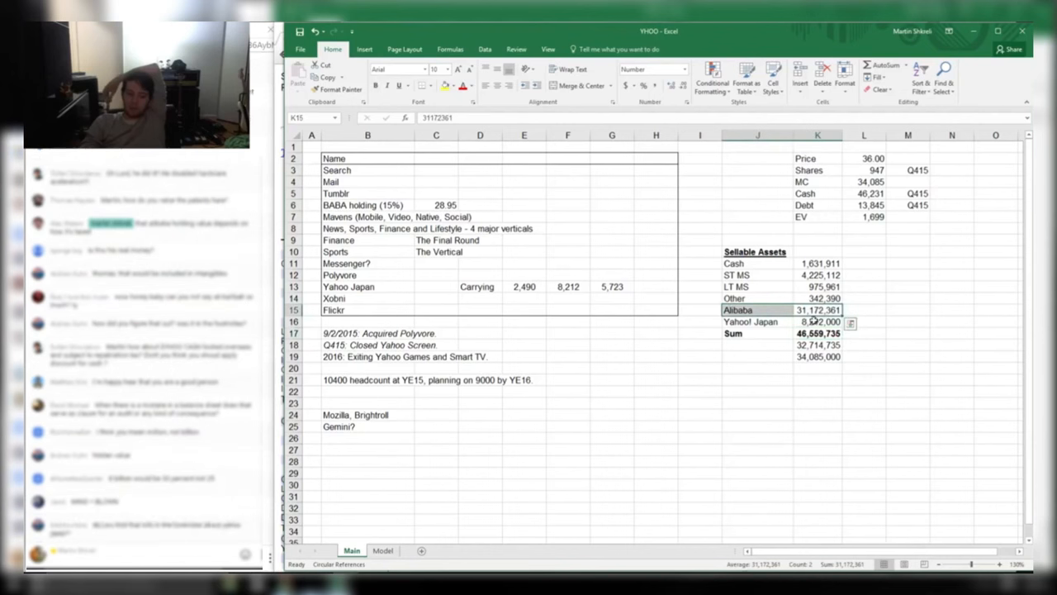
drag(816, 321, 754, 309)
key(alt+Tab)
key(alt+Tab)
key(alt+Tab)
key(alt+Tab)
key(alt+Tab)
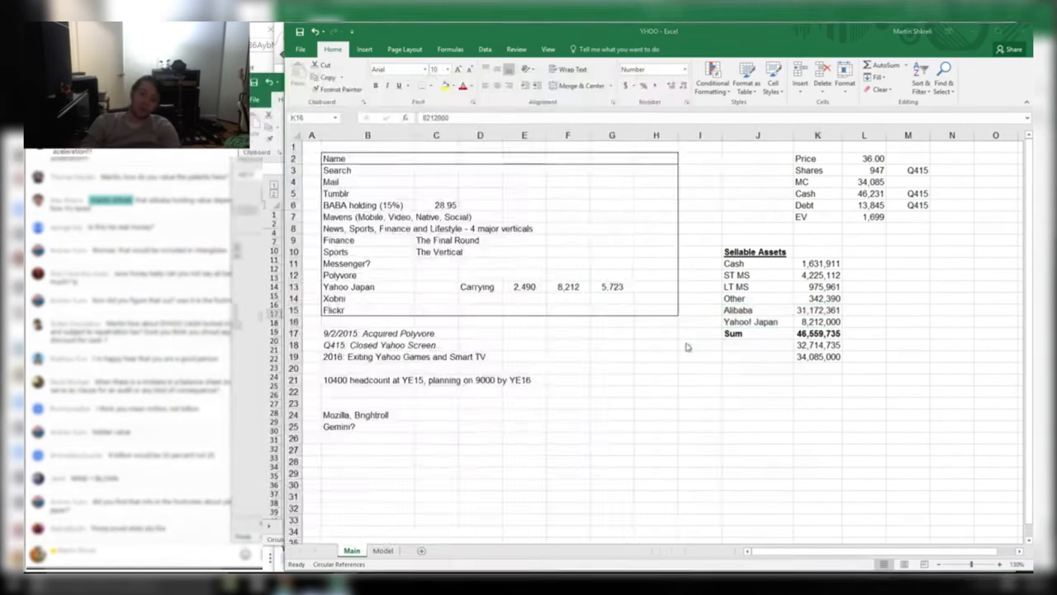
key(alt+Tab)
key(alt+Tab)
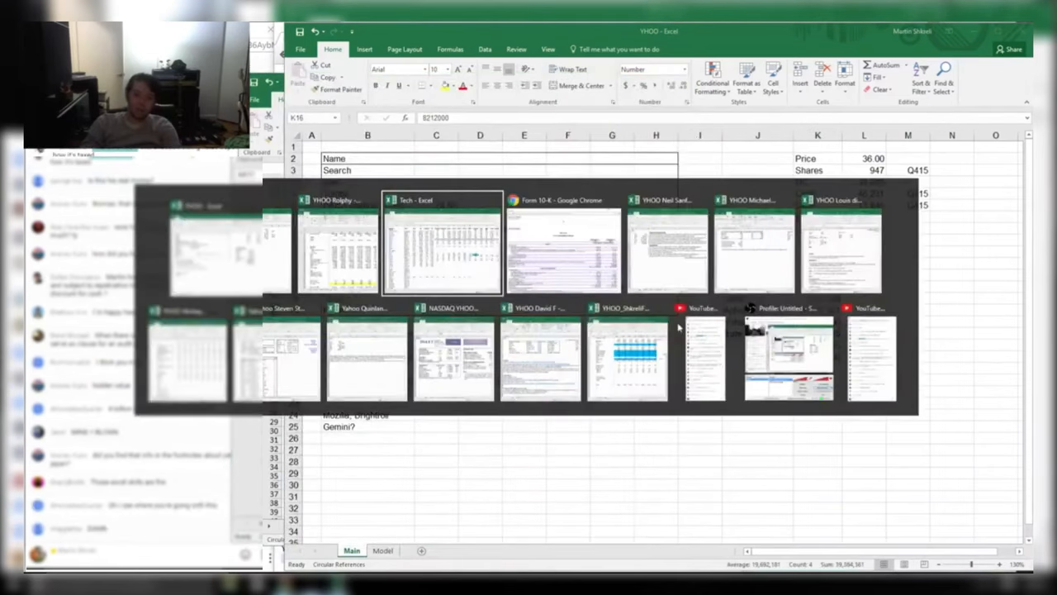
drag(989, 390, 919, 382)
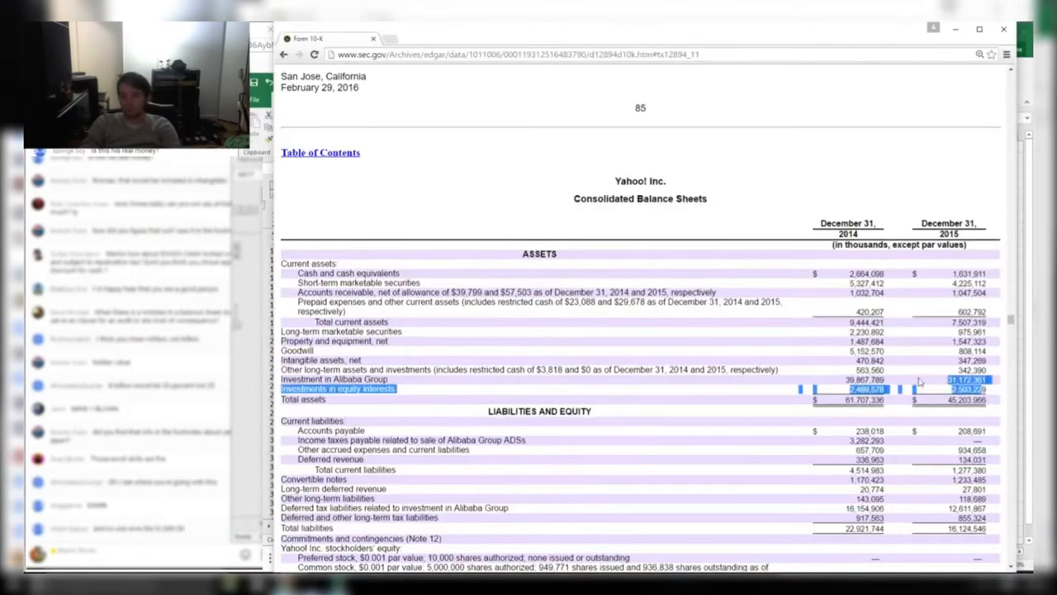
click(967, 394)
drag(991, 391, 925, 381)
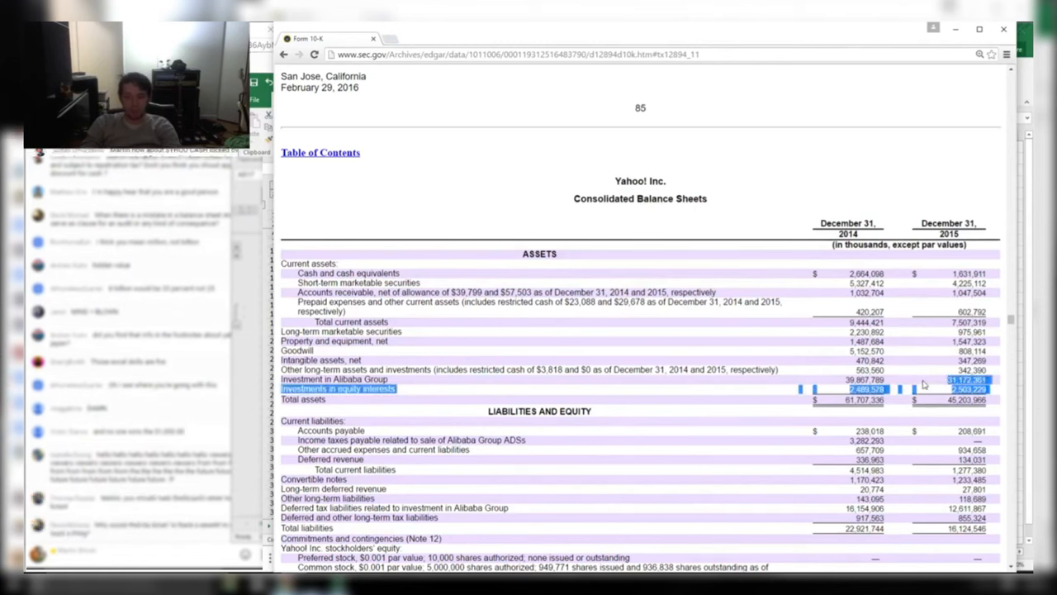
click(924, 384)
drag(450, 165, 888, 395)
click(935, 375)
key(alt+Tab)
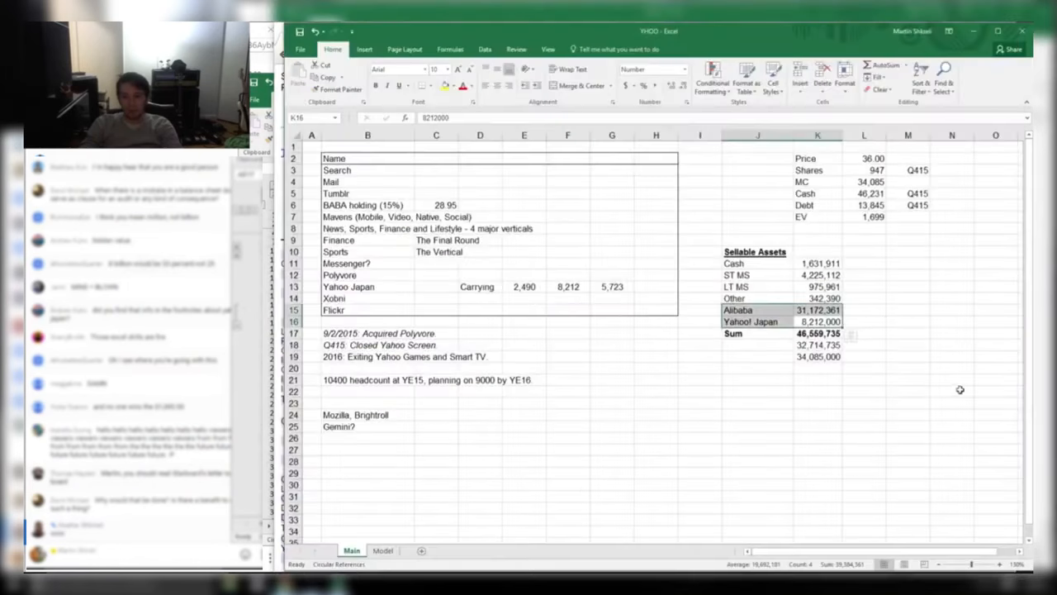
click(852, 356)
click(815, 348)
mouse_move(736, 311)
mouse_down()
mouse_move(818, 324)
mouse_move(806, 307)
mouse_move(851, 310)
mouse_move(726, 313)
mouse_move(749, 315)
mouse_up()
click(777, 308)
click(816, 311)
click(866, 195)
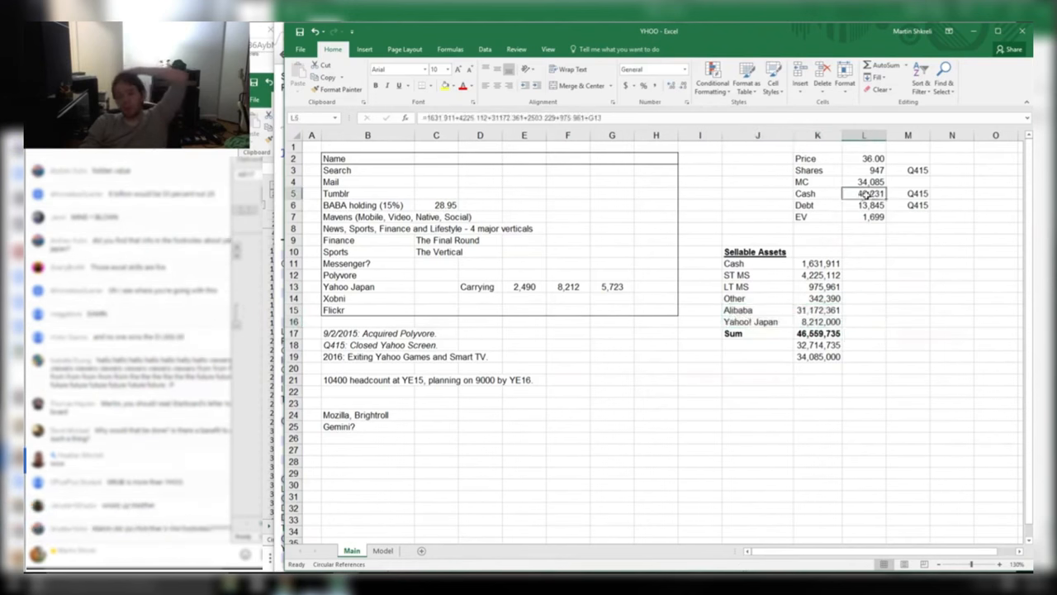
click(828, 322)
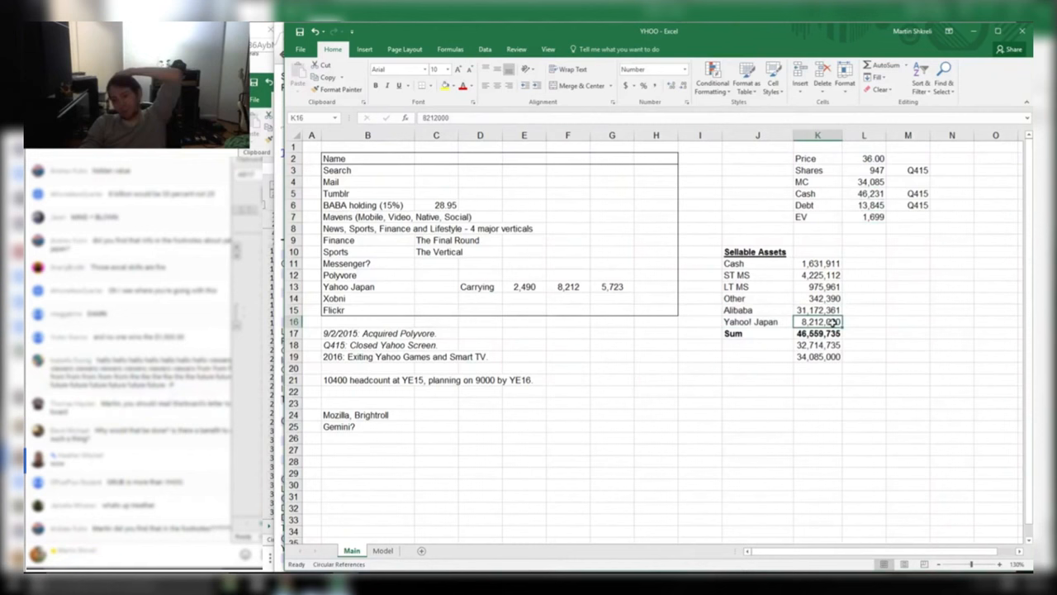
mouse_move(816, 299)
mouse_down()
mouse_move(826, 275)
mouse_move(810, 276)
mouse_move(806, 299)
mouse_up()
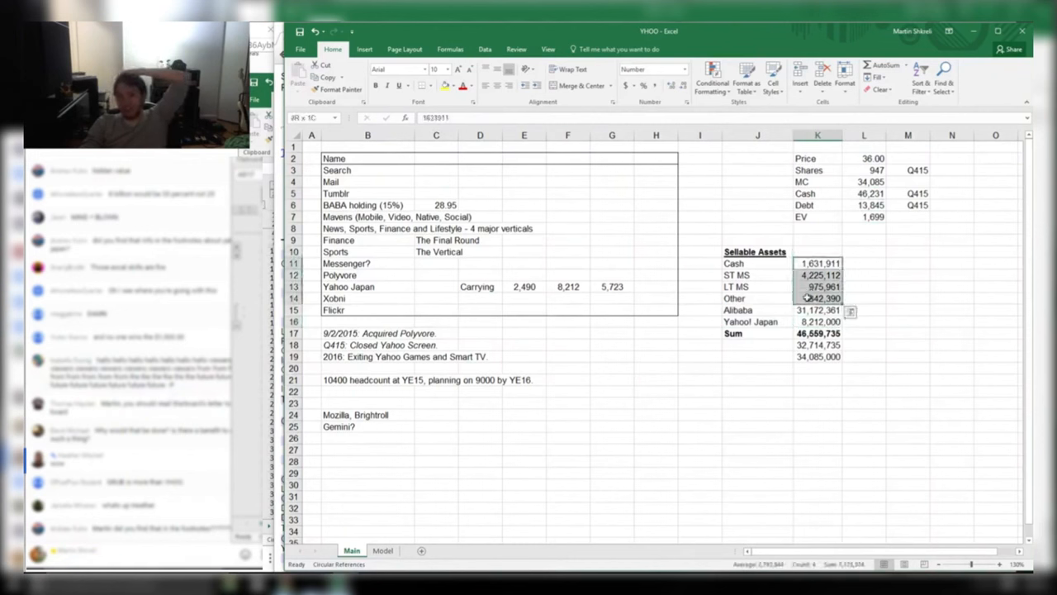
drag(733, 262, 822, 298)
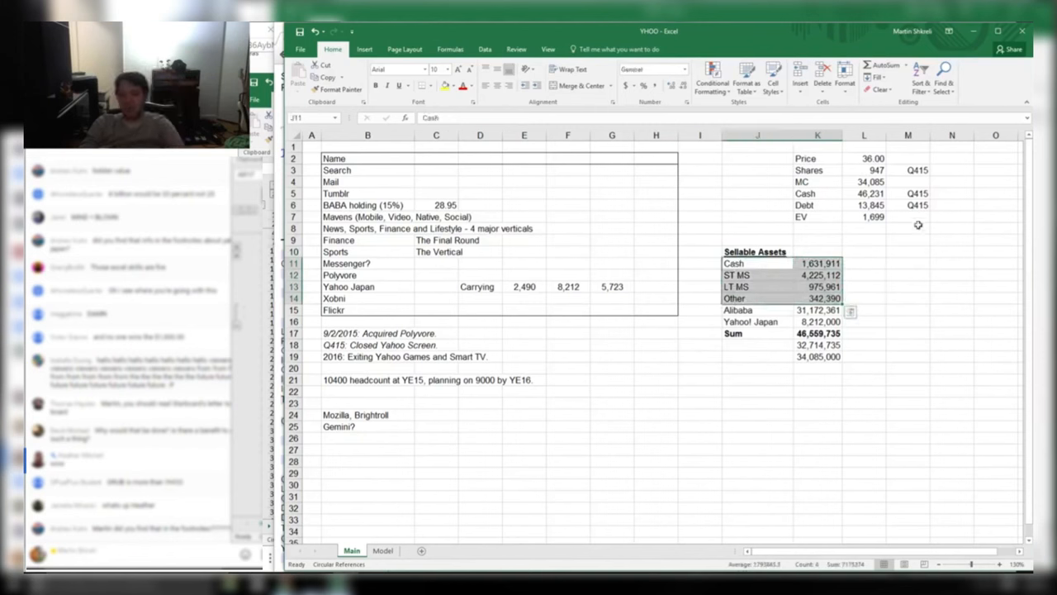
drag(818, 298, 829, 262)
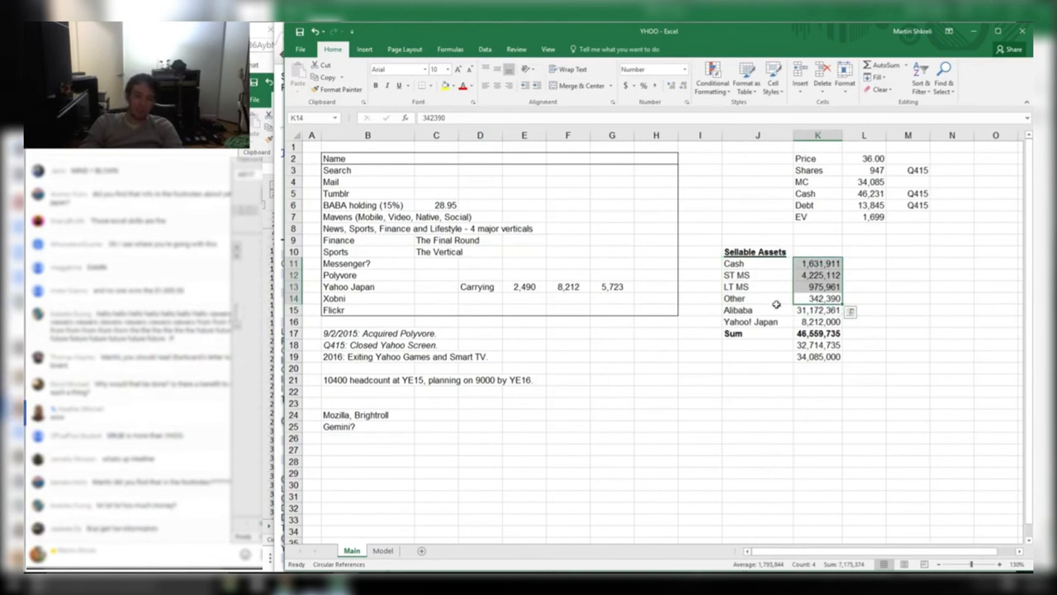
mouse_move(817, 293)
mouse_down()
mouse_move(812, 262)
mouse_move(753, 271)
mouse_move(814, 277)
mouse_move(824, 298)
mouse_up()
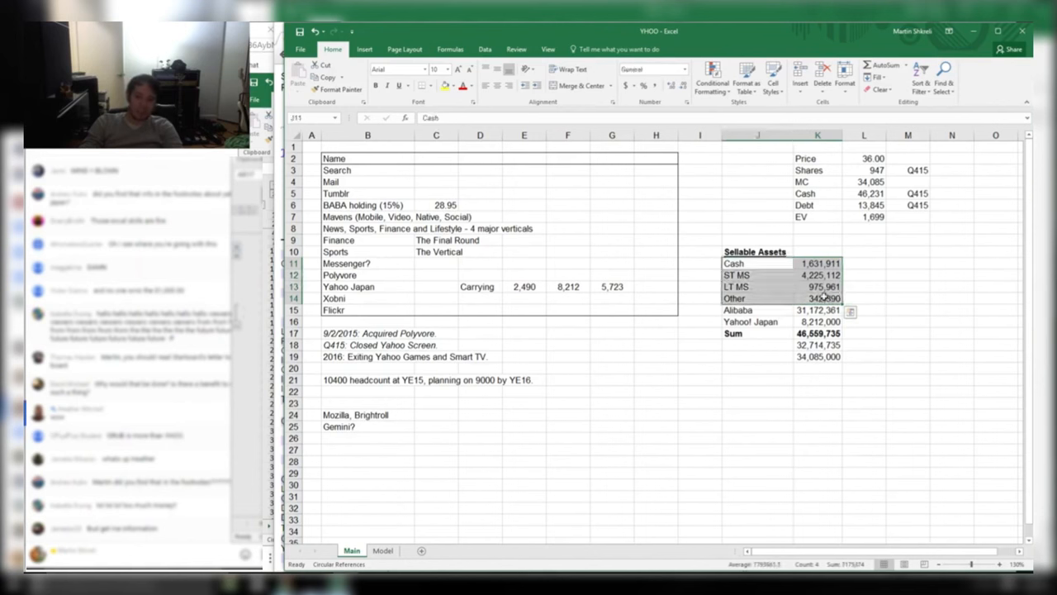
click(818, 265)
Note MARK TO MARKET beside ST MS and CASH DERP beside Cash in the notes column
click(817, 275)
click(864, 276)
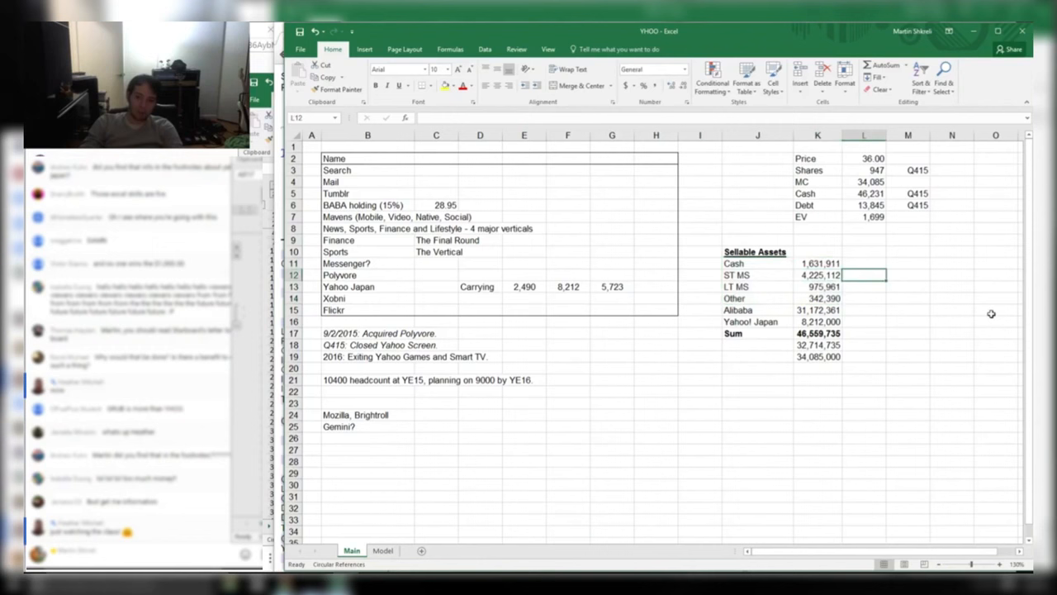
key(Right)
text(MARK T)
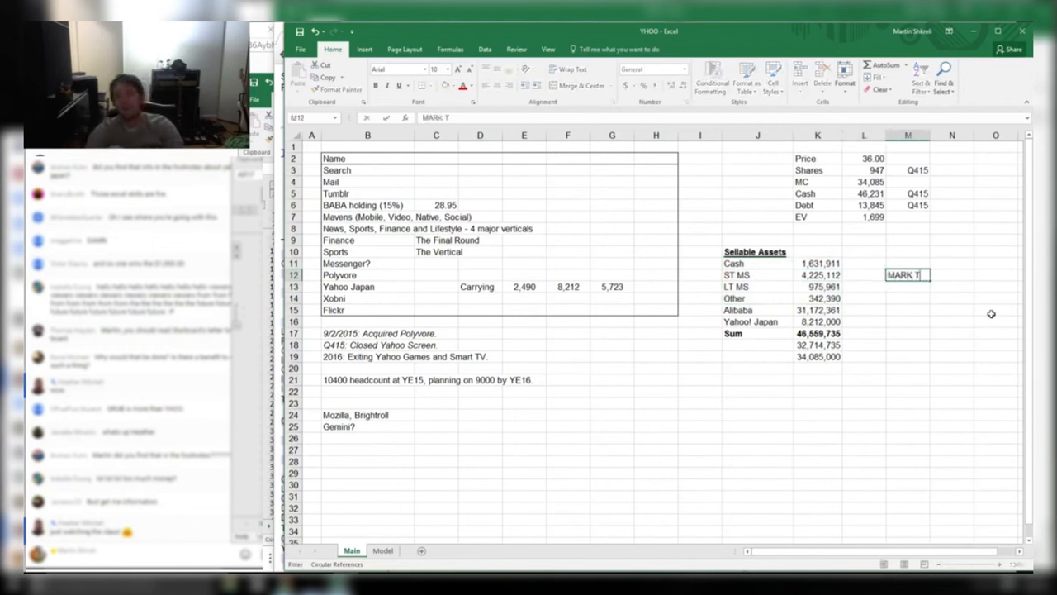
text(O MARKET)
key(Return)
key(Up)
key(ctrl+c)
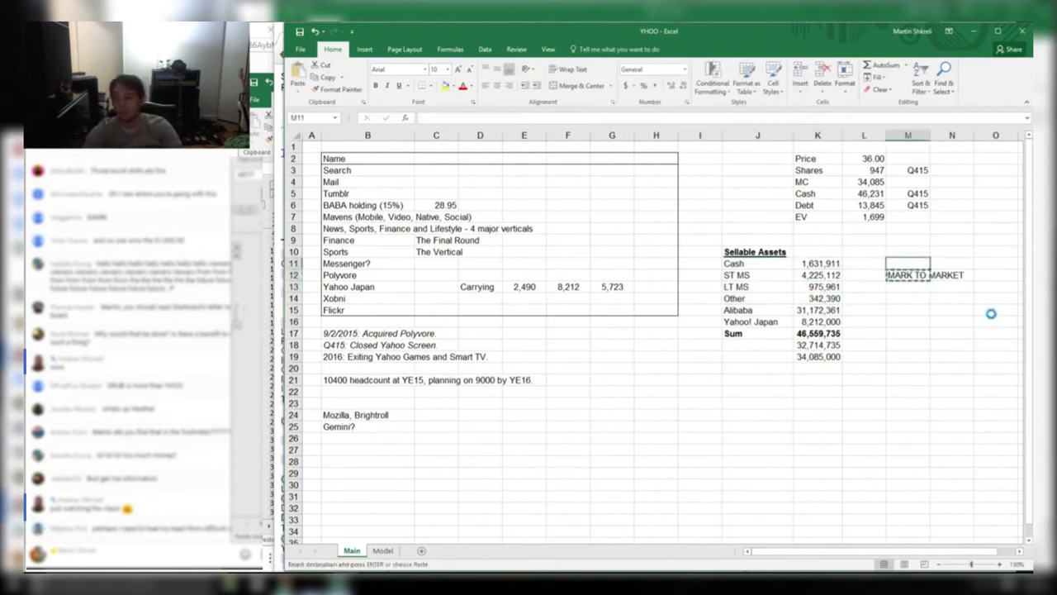
key(Up)
key(ctrl+v)
text(CASH)
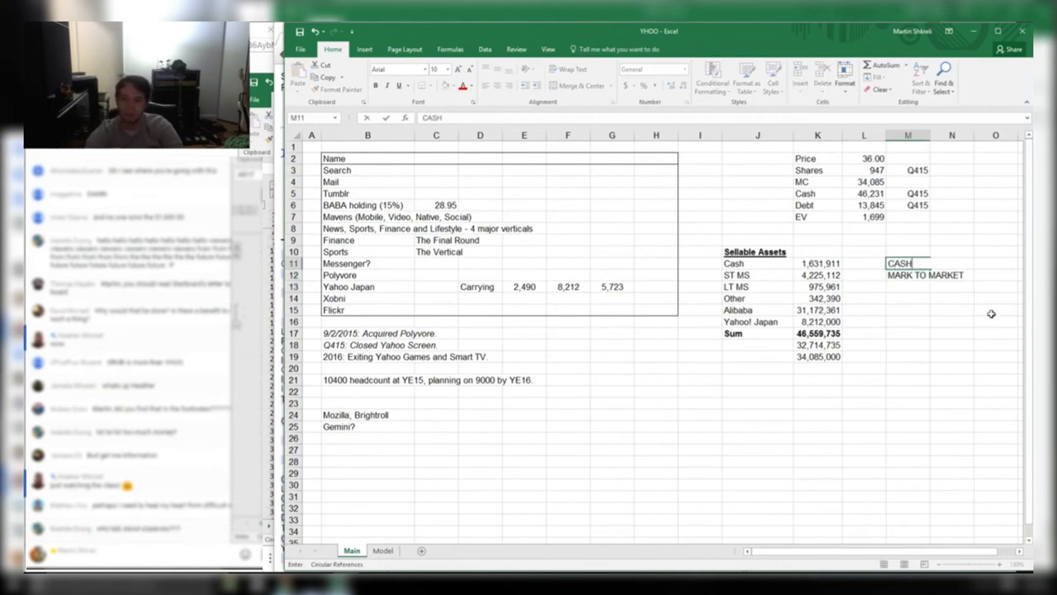
text( DERP)
key(Return)
Add MARK TO MARKET beside LT MS, $300m LULZ WHATEVER beside Other, then I CAN CHECK VERACITY
key(ctrl+c)
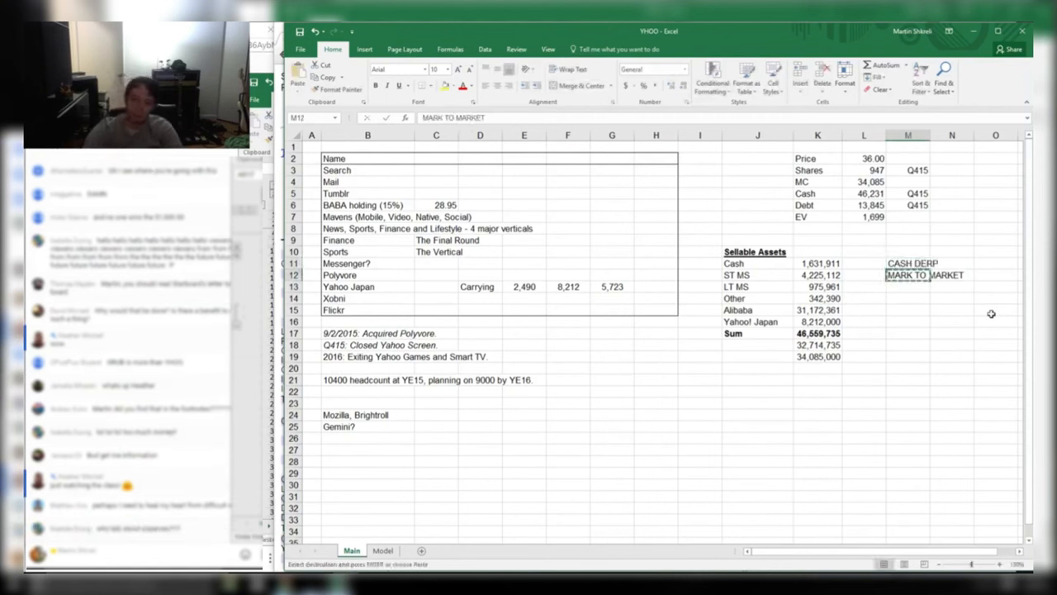
key(Down)
key(ctrl+v)
key(Down)
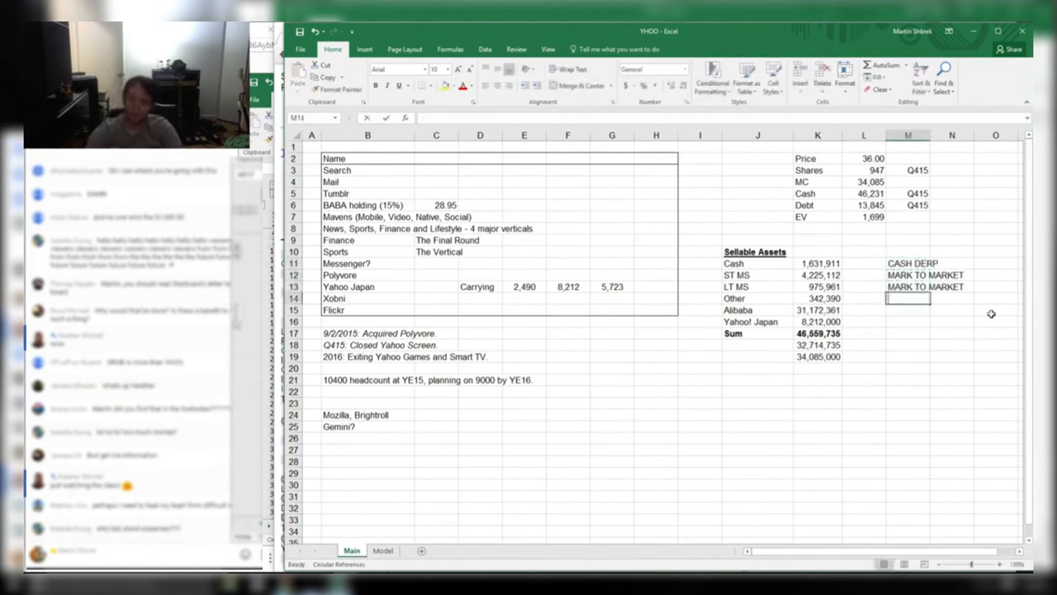
text(WHATEVER)
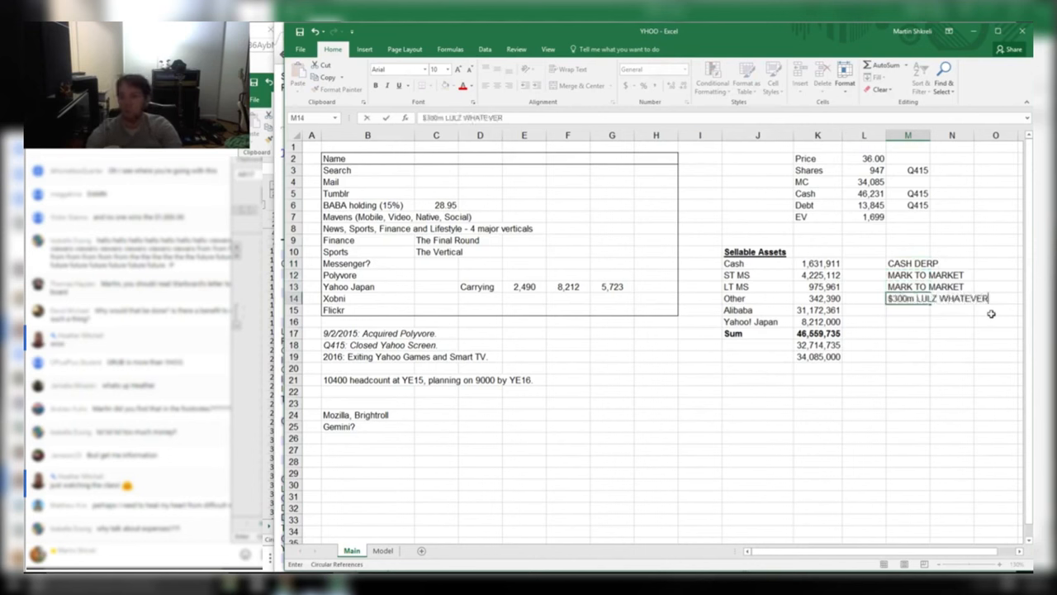
key(Return)
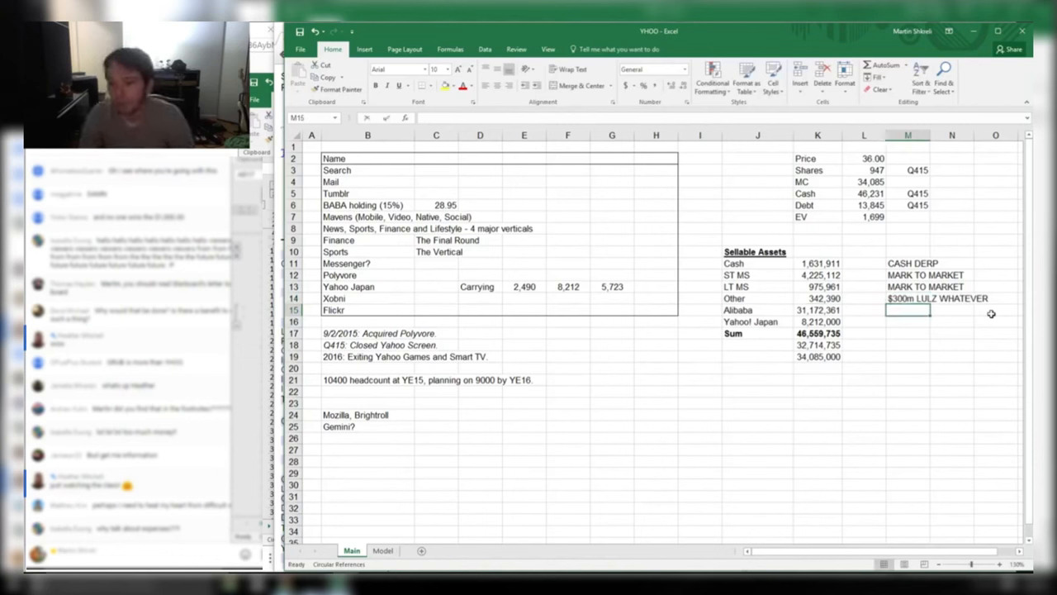
text(I CAN CHECK VERACI)
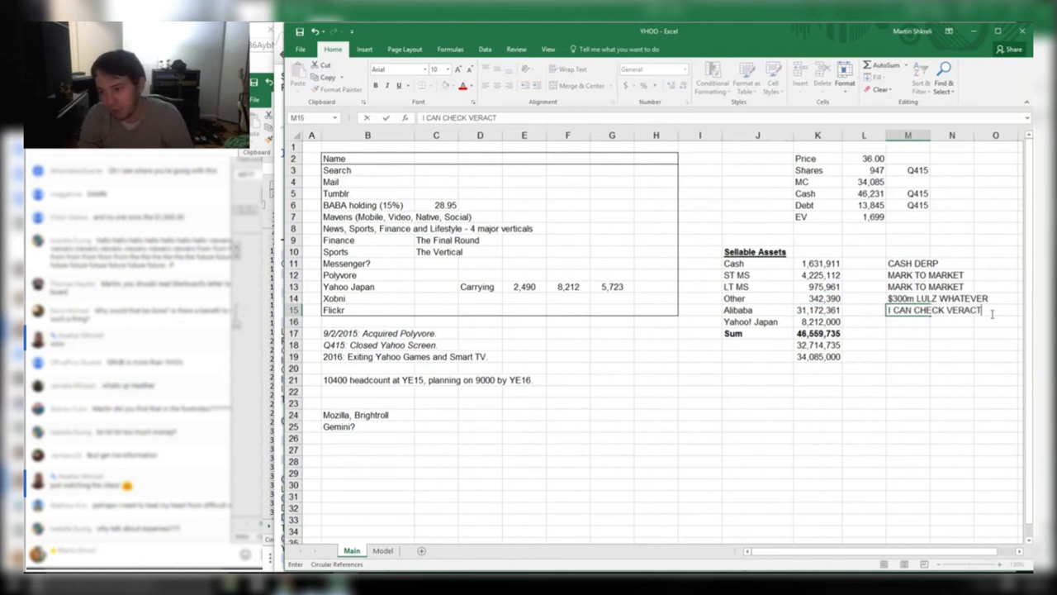
key(BackSpace)
key(BackSpace)
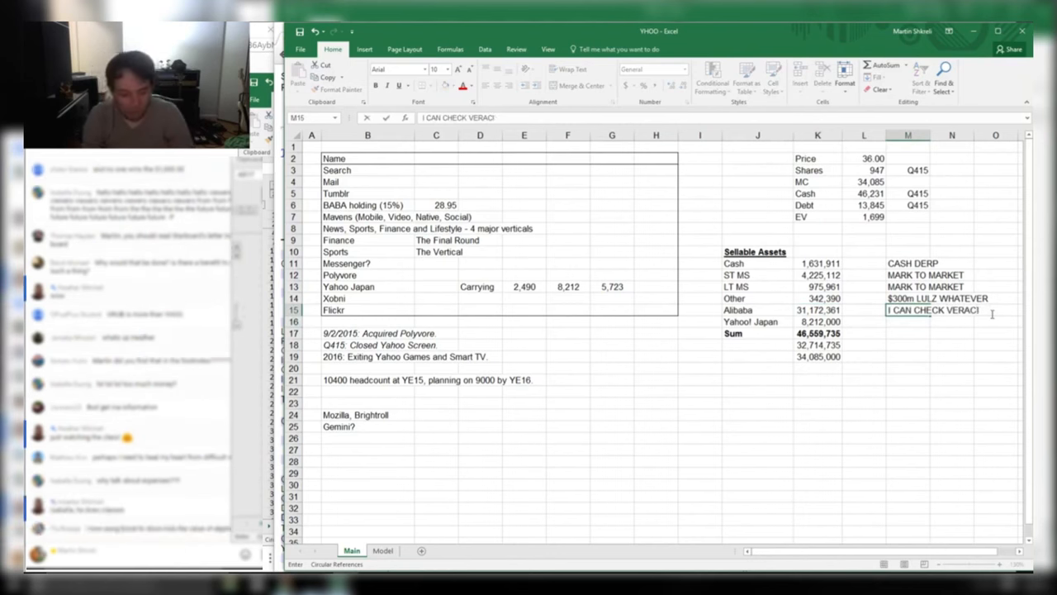
key(Return)
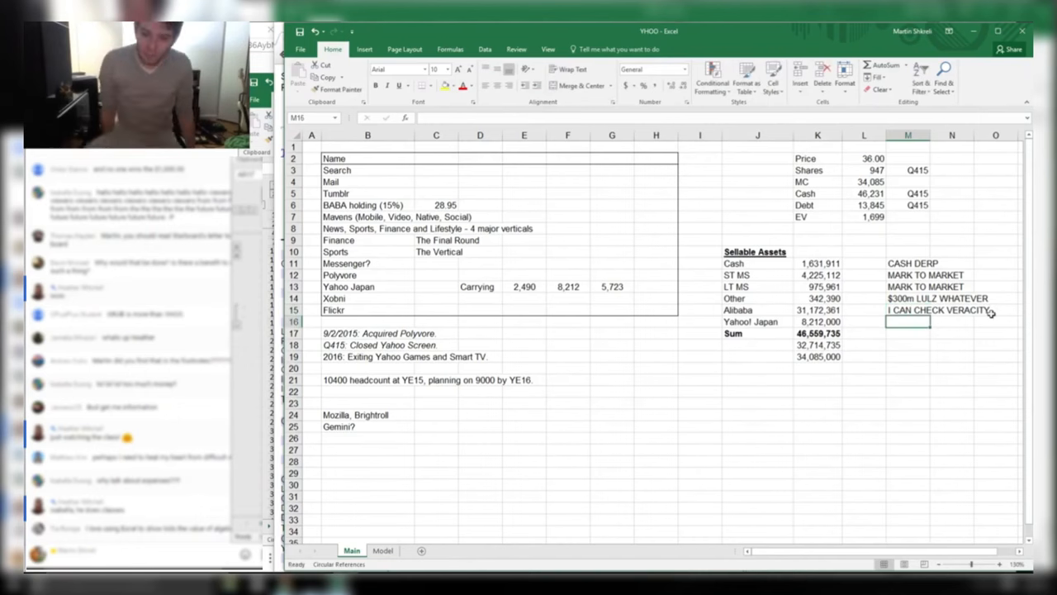
Highlight the Alibaba and Investments in equity interests rows on the 10-K balance sheet, then return to Excel
key(alt+Tab)
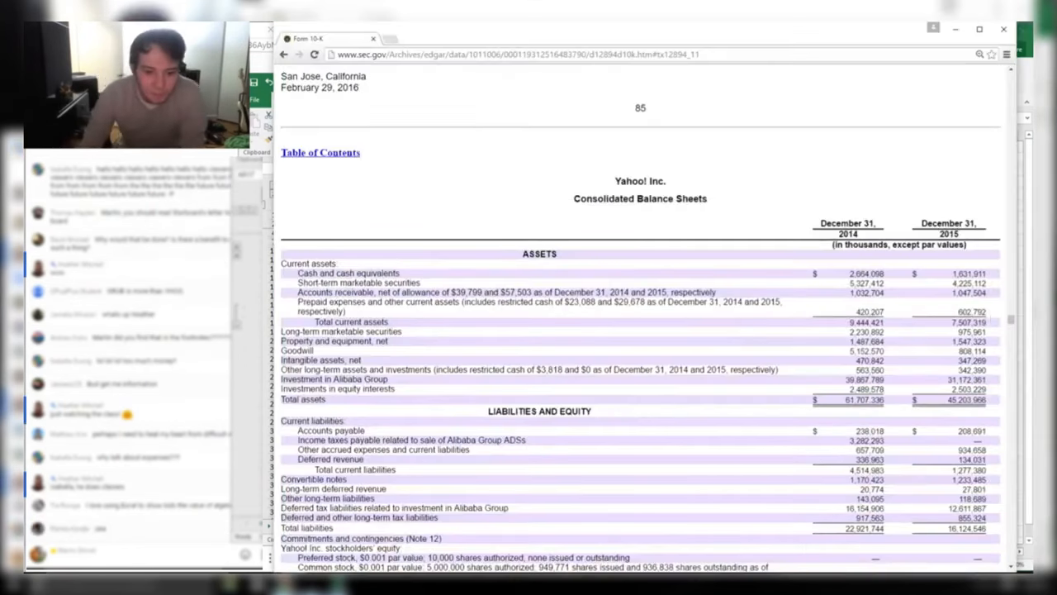
drag(402, 383, 325, 378)
click(426, 399)
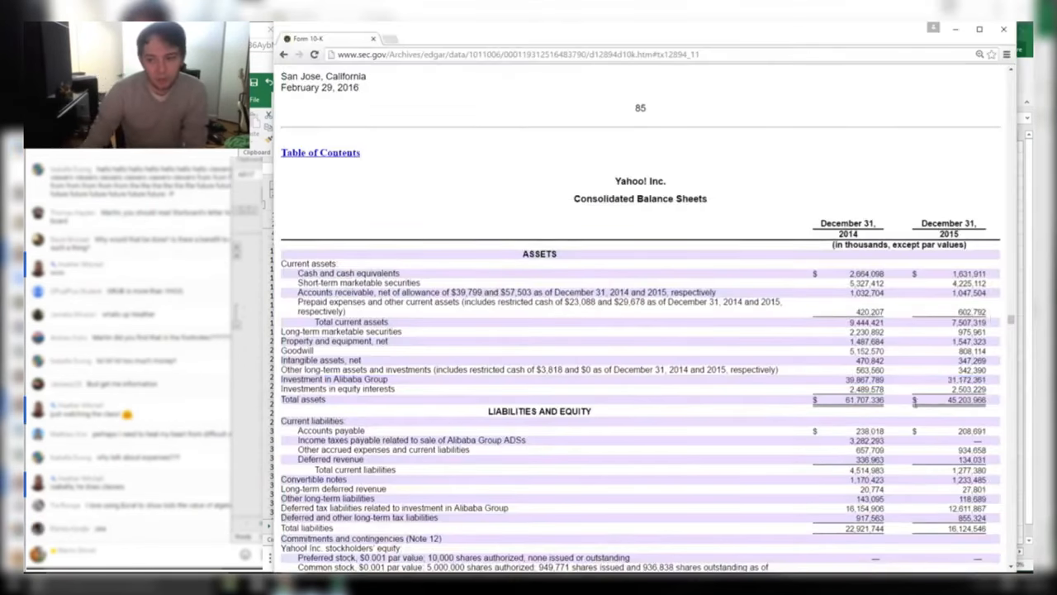
drag(848, 401, 281, 223)
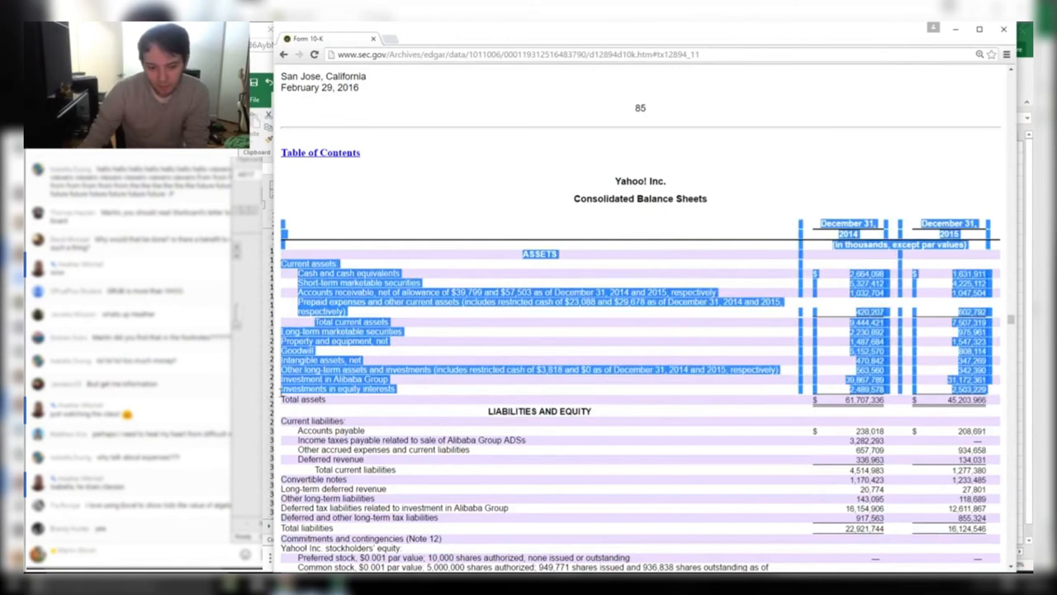
mouse_move(281, 392)
mouse_down()
mouse_move(987, 392)
mouse_move(281, 393)
mouse_up()
click(317, 398)
click(987, 392)
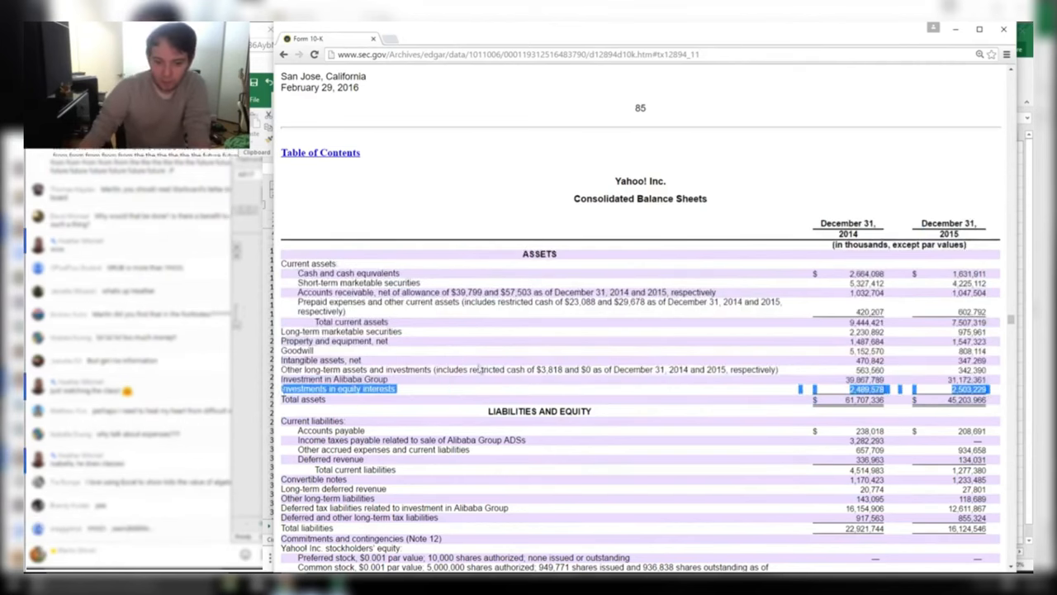
key(alt+Tab)
click(754, 324)
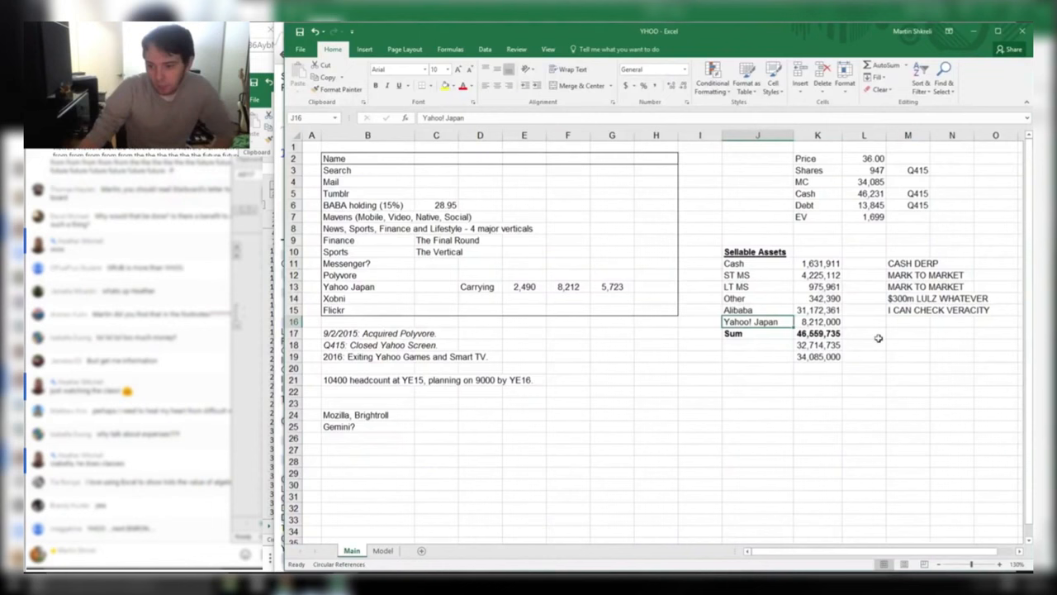
click(570, 285)
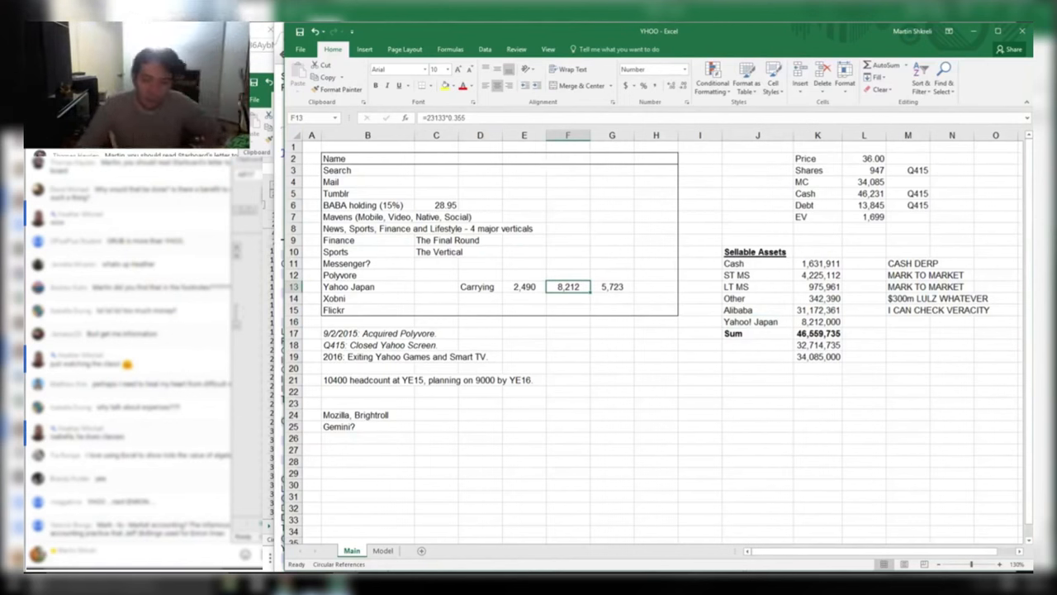
click(263, 533)
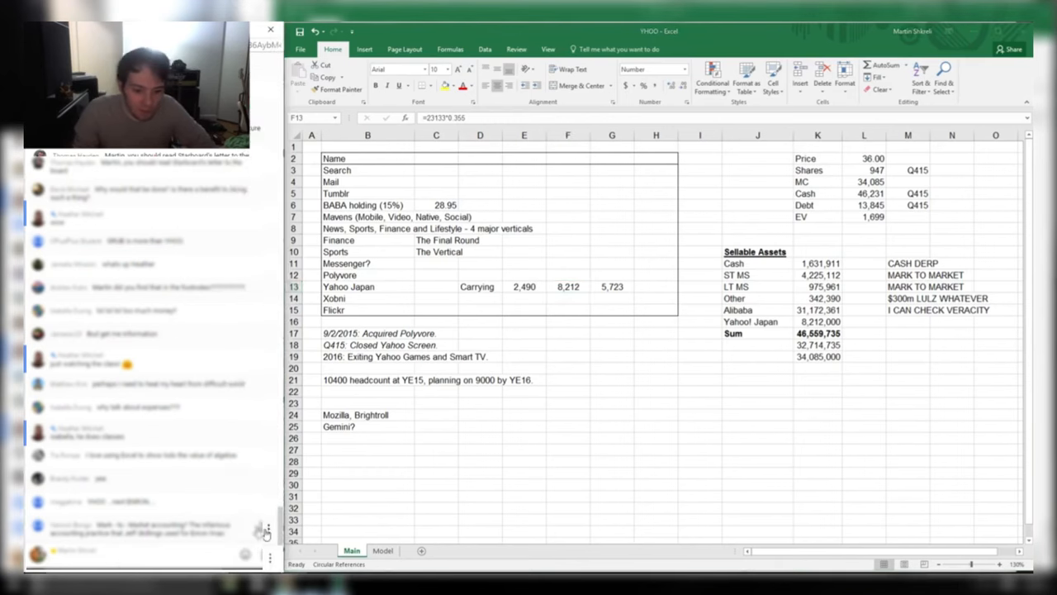
click(267, 532)
click(216, 519)
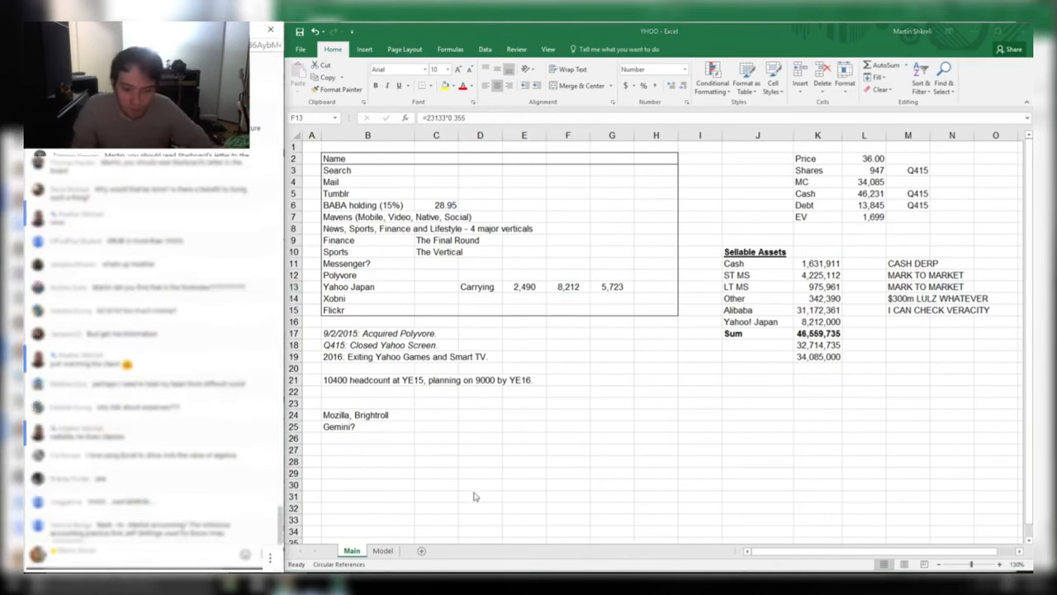
click(474, 495)
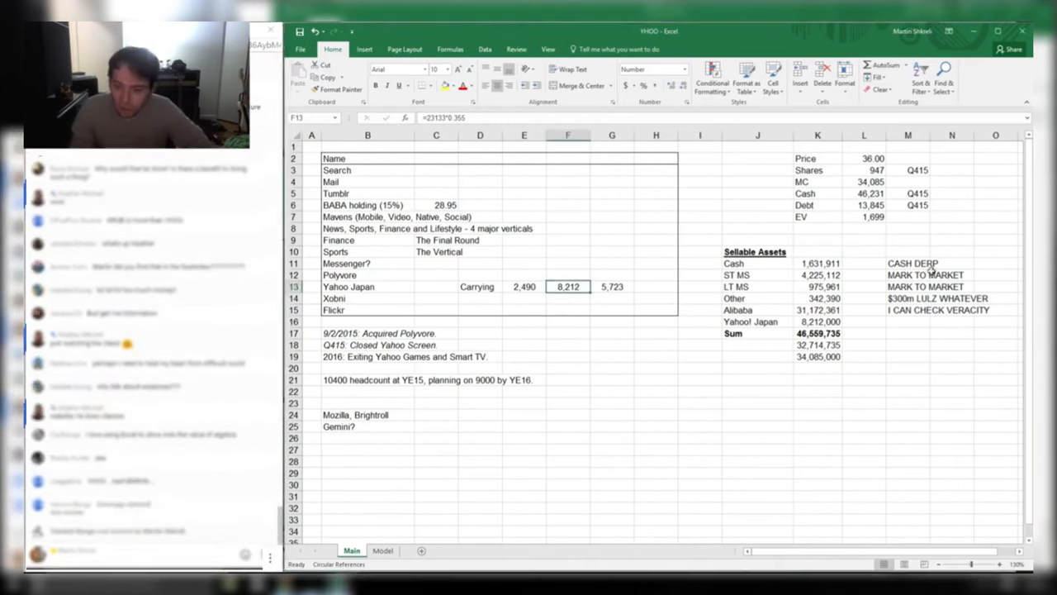
drag(934, 271, 927, 285)
drag(836, 286, 920, 285)
drag(921, 287, 744, 275)
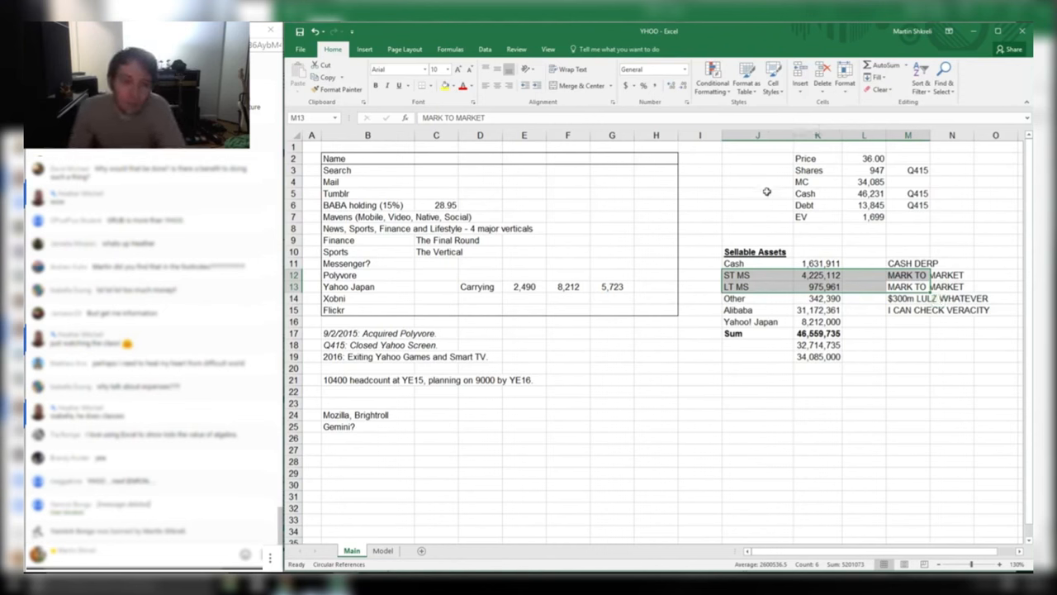
Note DOUBLE CHECKED THIS TO SEE IT IS UNDERSTATED beside the Yahoo! Japan line
click(903, 321)
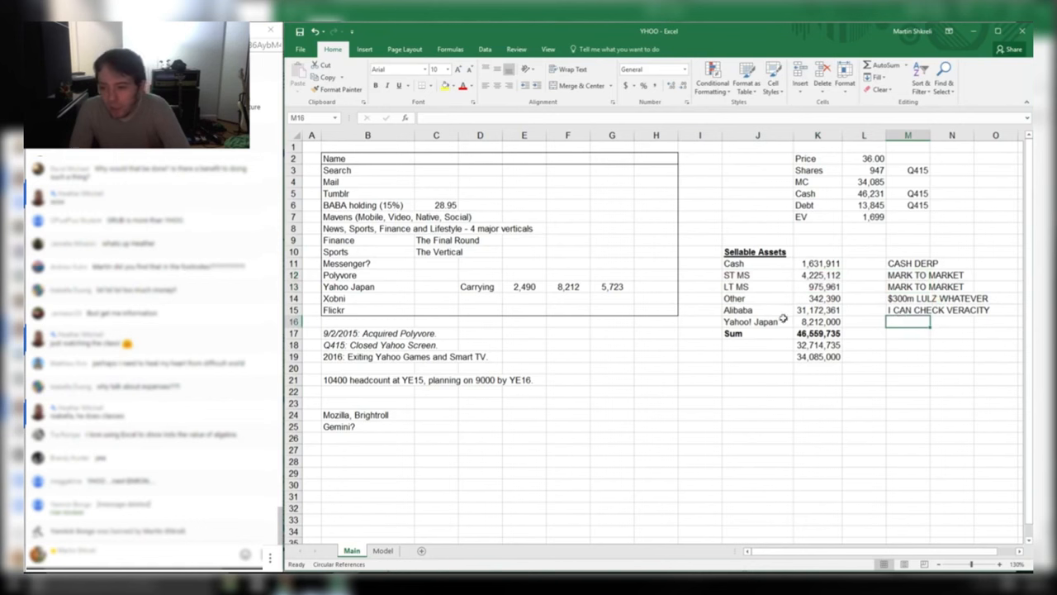
text(DOUBL)
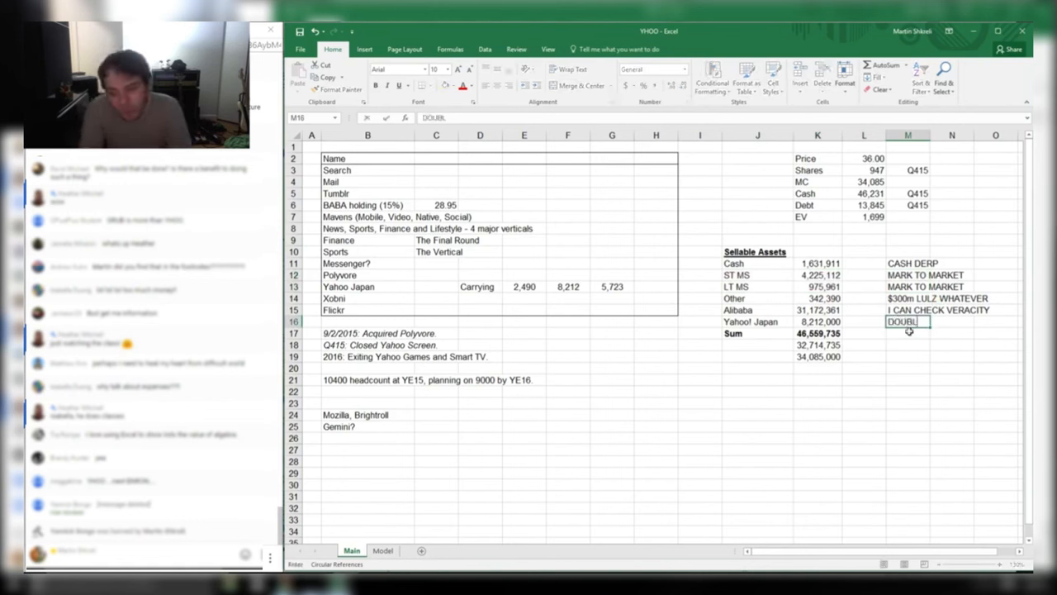
text(E CHECKED THIS TO SEE IT IS UNDERSTATED)
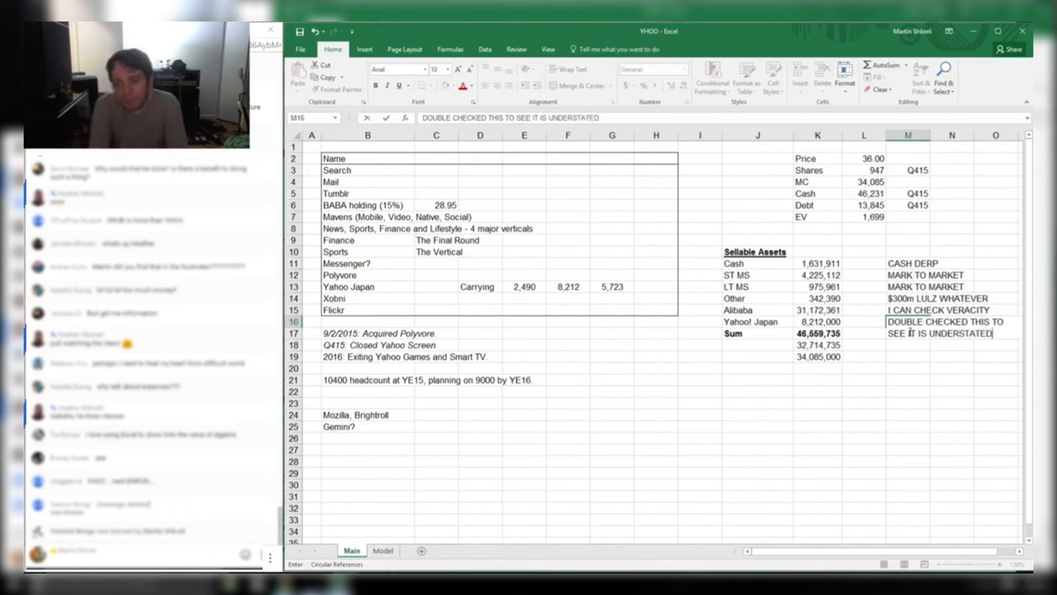
key(Return)
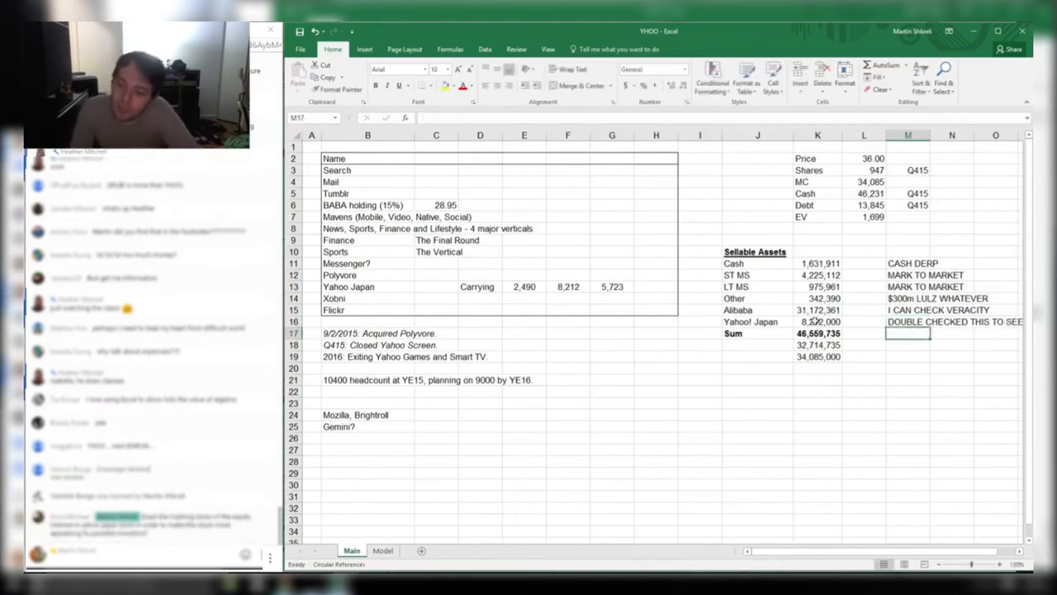
Bold the Alibaba and Yahoo! Japan values in K15:K16
drag(813, 321, 818, 310)
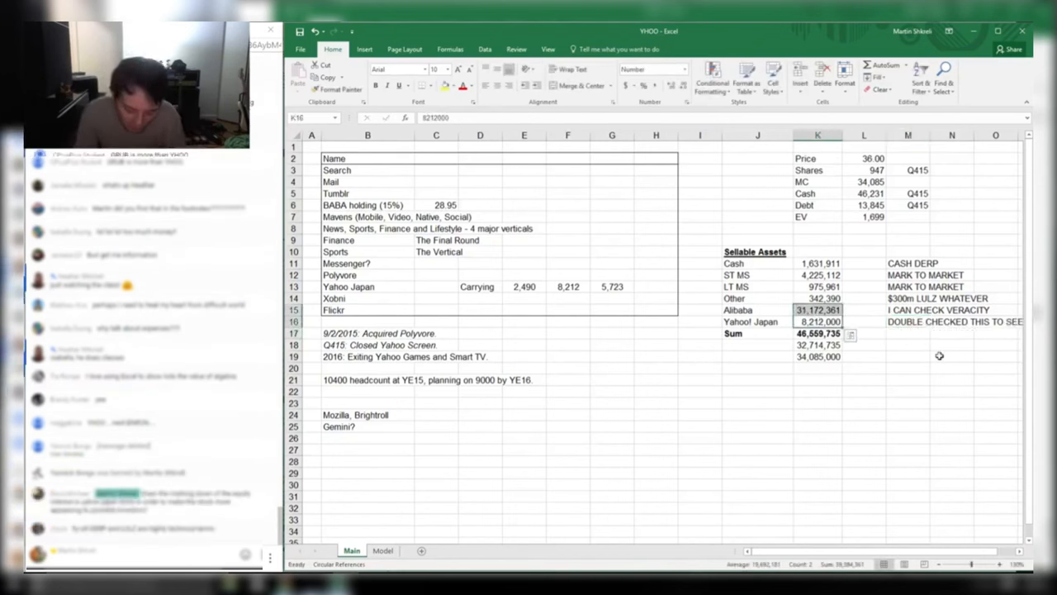
key(ctrl+b)
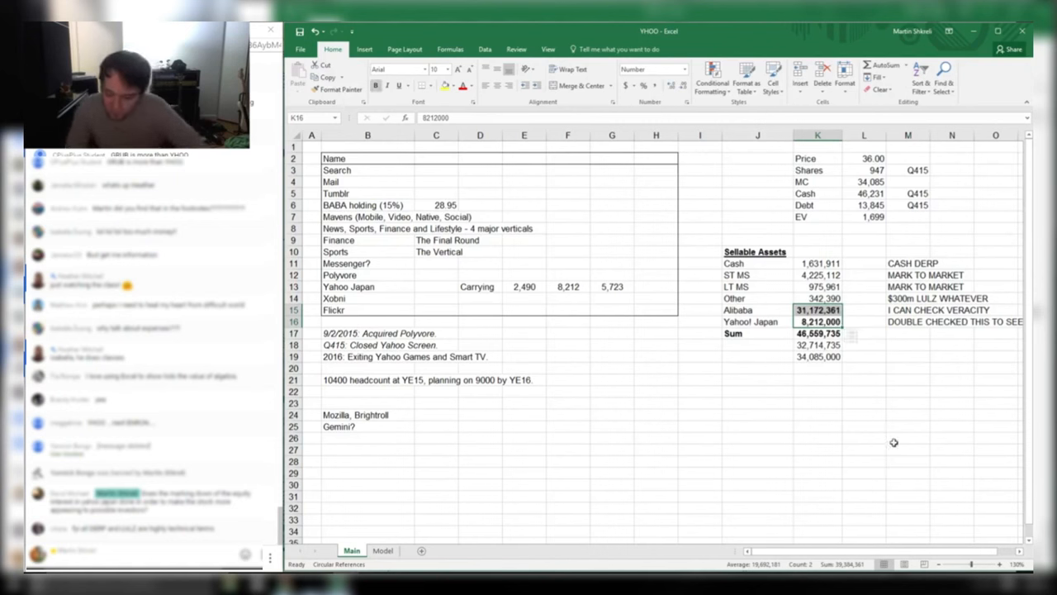
drag(818, 310, 768, 320)
Enter ILLIQUID STAKES as a new heading in J26, then bring up the Start menu
click(762, 320)
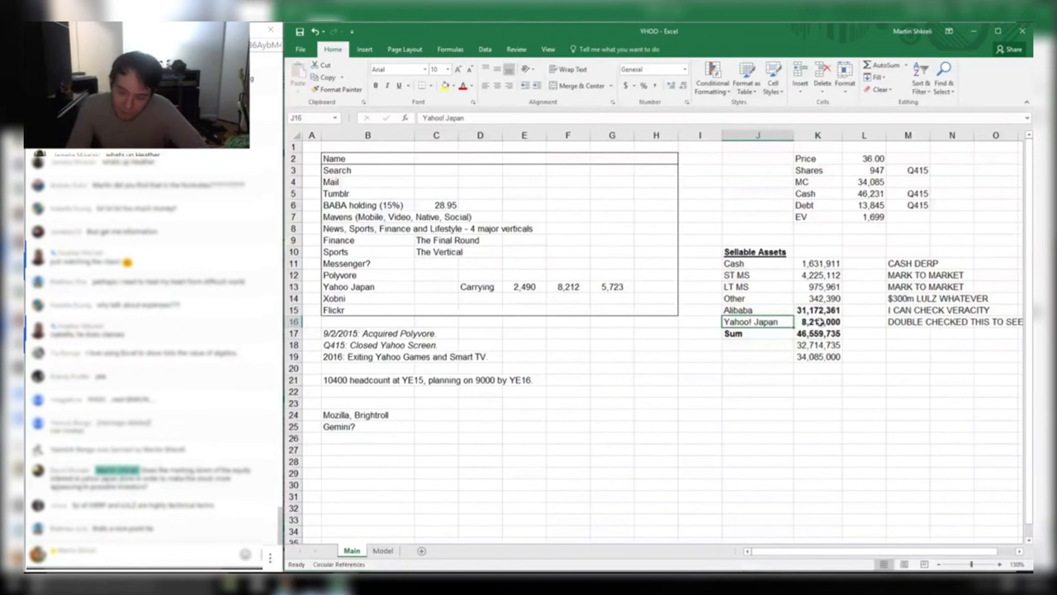
click(727, 439)
text(ILLI)
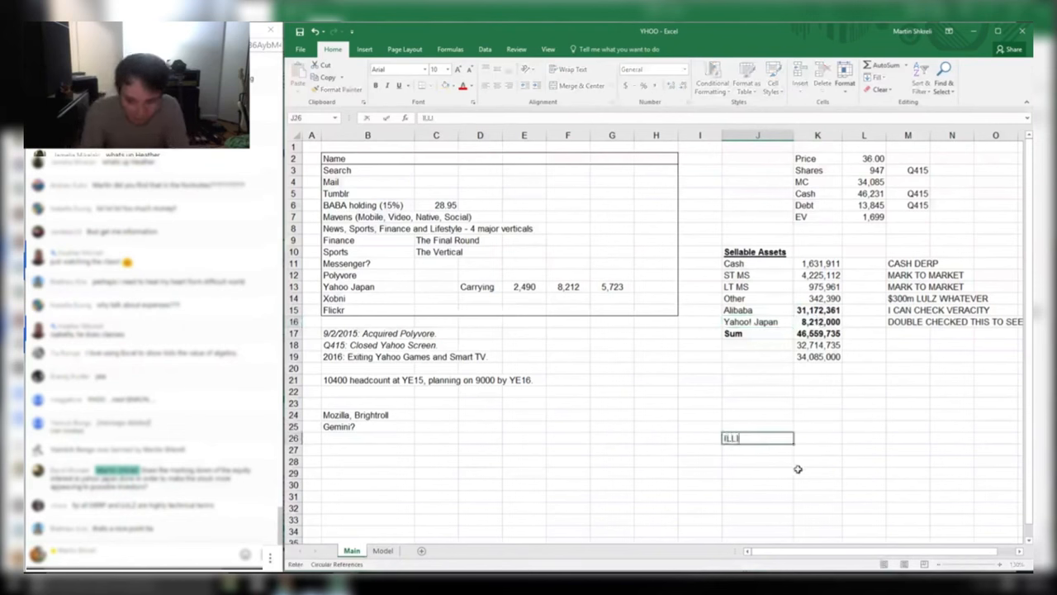
text(QUID STAKES)
key(Return)
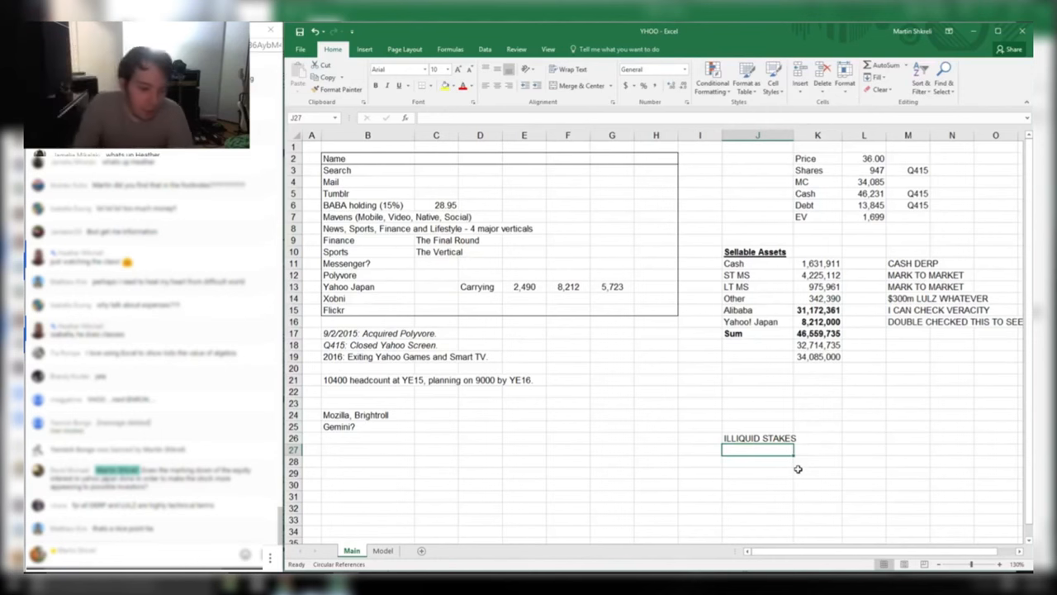
key(super)
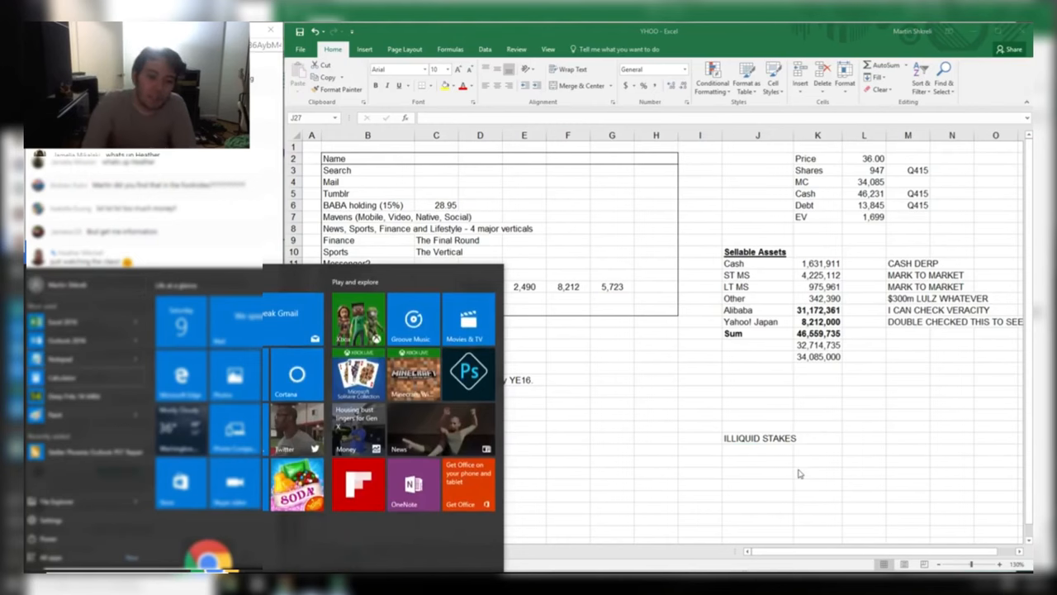
Look up Alibaba's BABA quote on Yahoo Finance in a new Chrome window
click(210, 553)
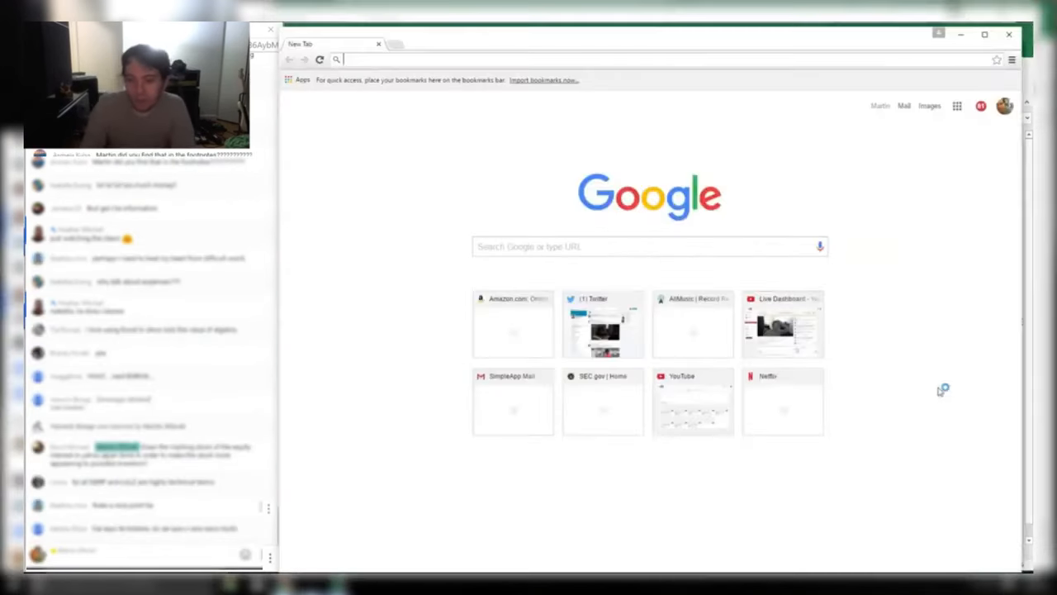
text(finance.yahoo.com)
key(Return)
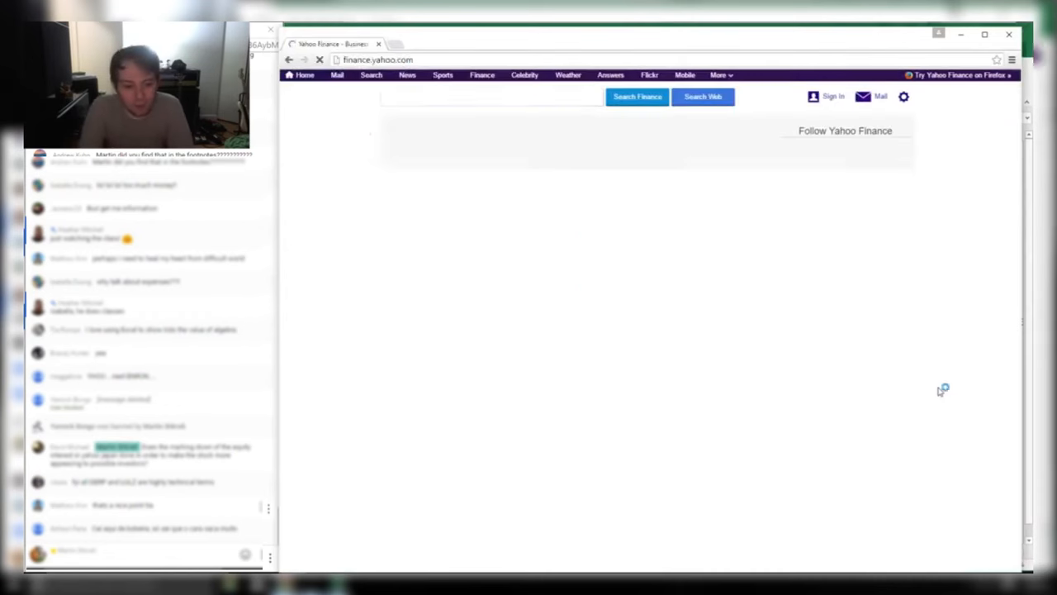
text(ba)
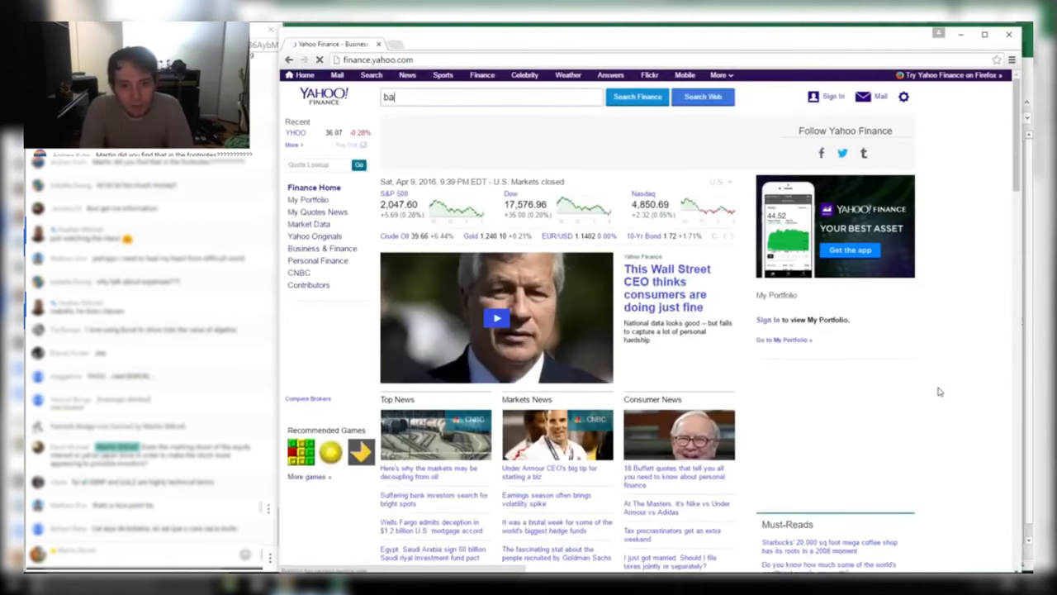
text(ba)
key(Return)
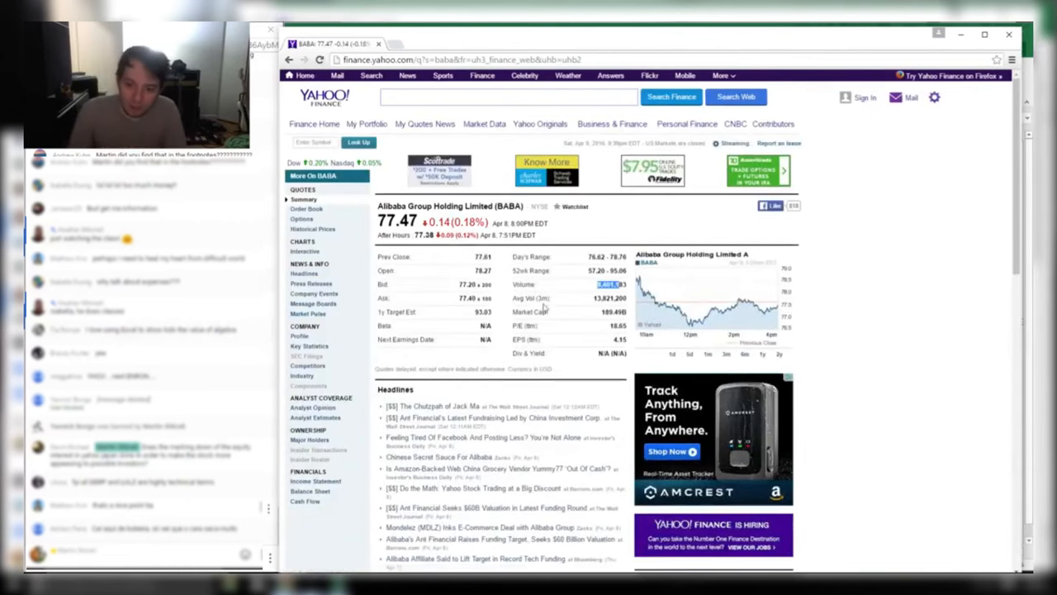
Record Alibaba's 77 share price in K22 and view BABA's one-month chart
key(alt+Tab)
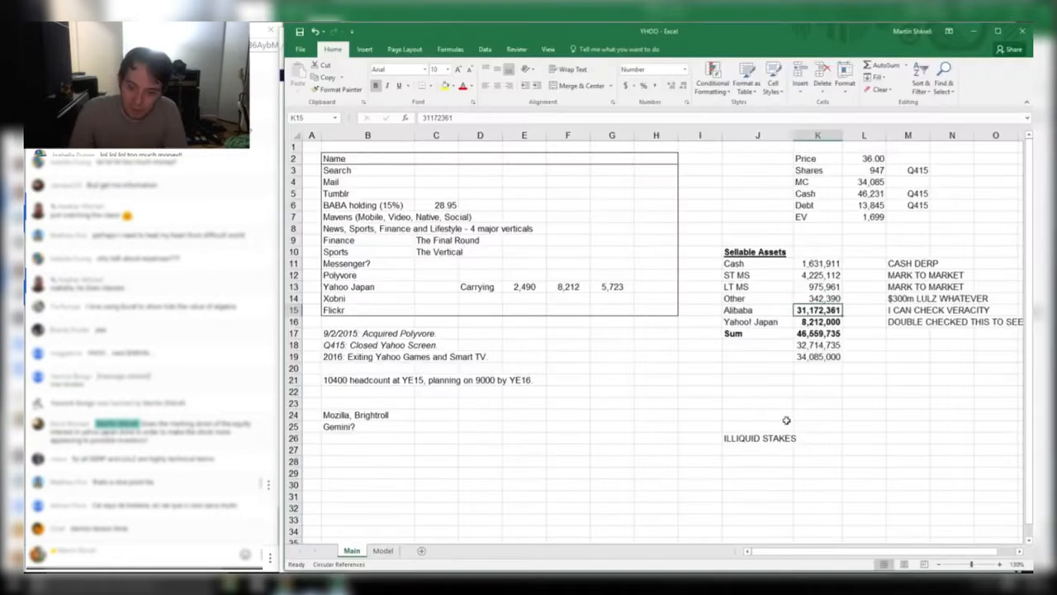
click(734, 392)
key(alt+Tab)
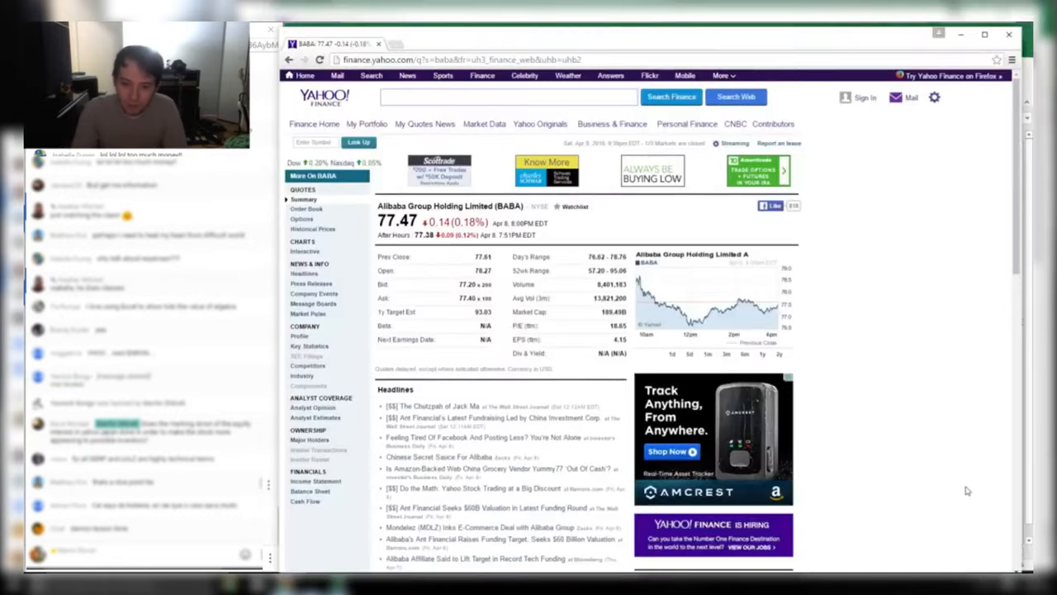
key(alt+Tab)
text(77)
key(Return)
key(alt+Tab)
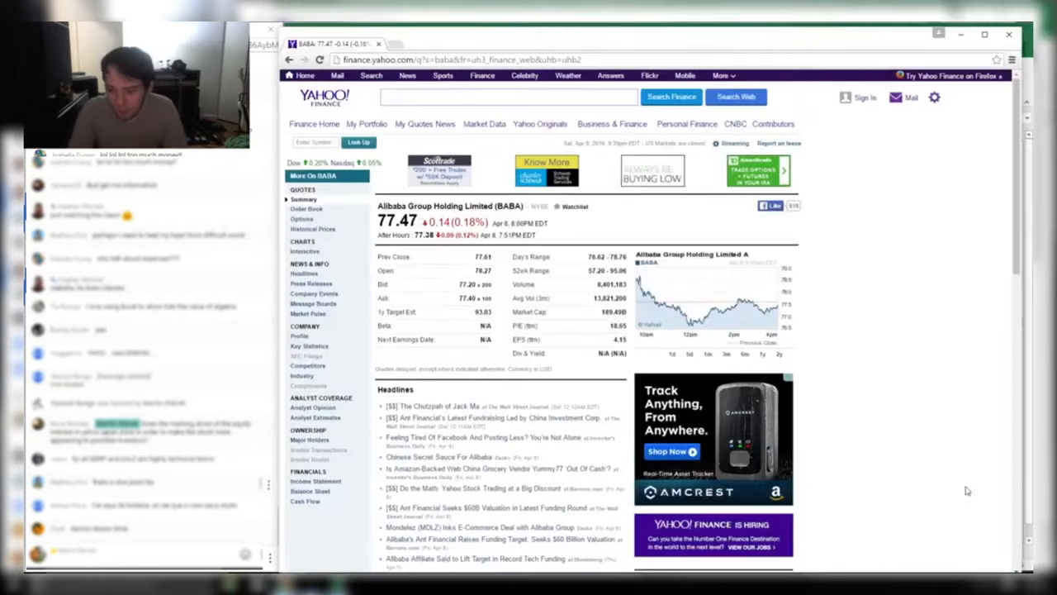
click(707, 356)
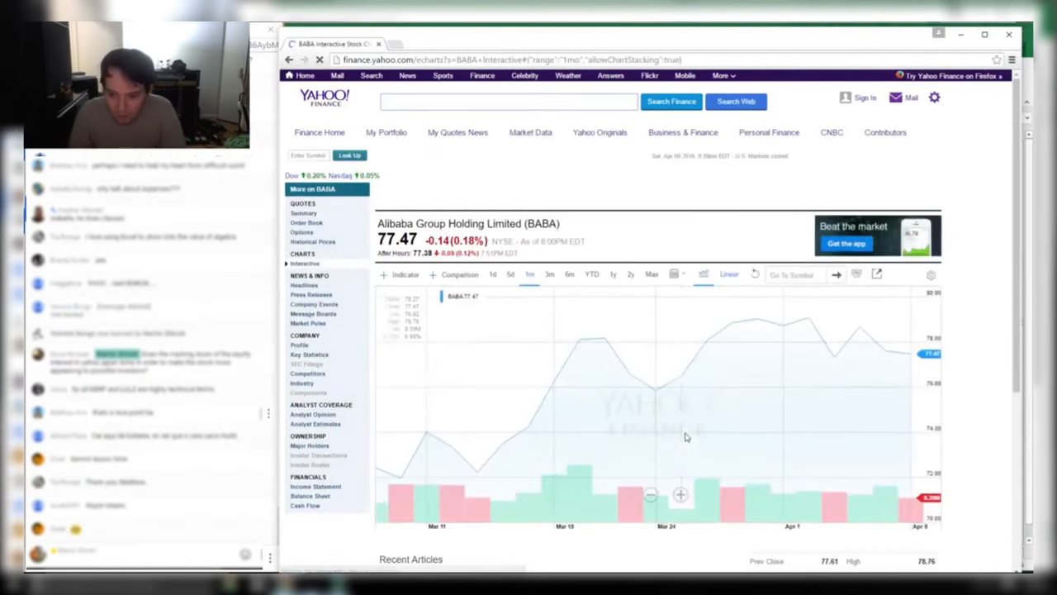
Set K23 to K22 times 13, giving 1001 from the 77 price
key(alt+Tab)
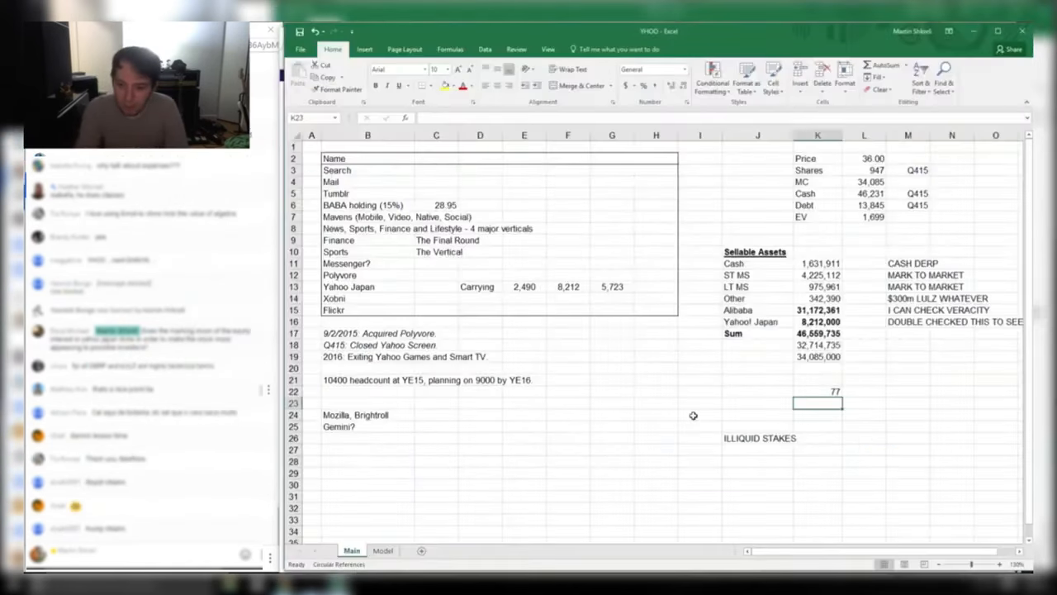
text(+)
key(Up)
text(13)
key(Return)
key(Up)
key(F2)
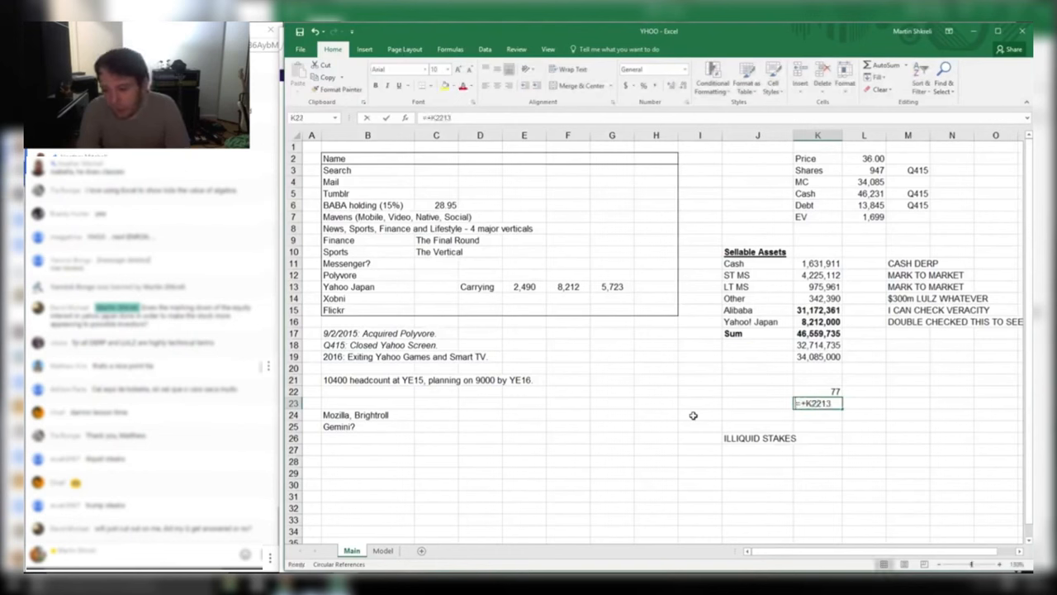
key(Escape)
text(+)
key(Up)
key(Return)
key(Up)
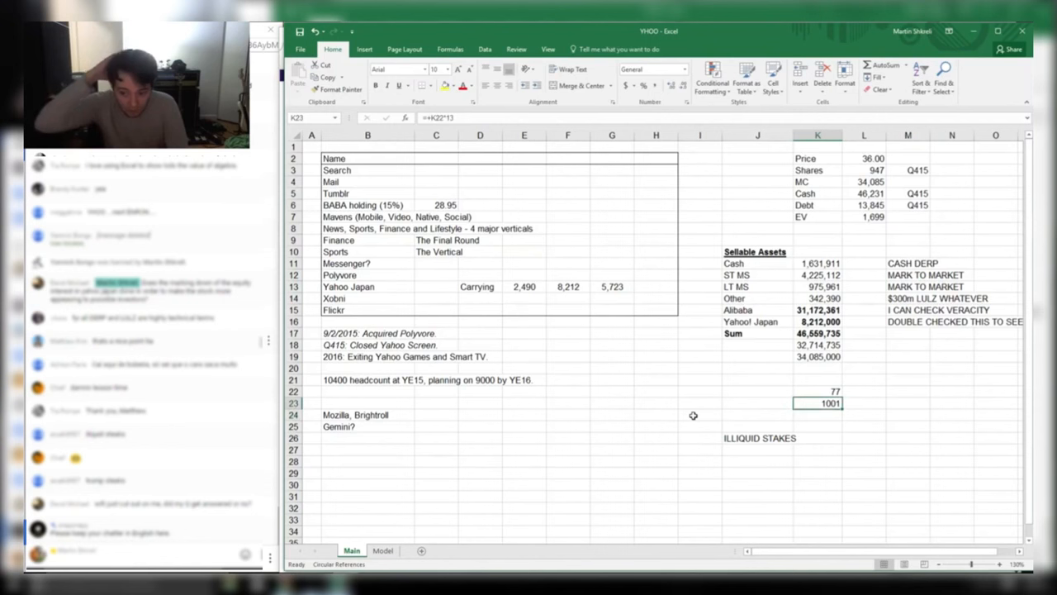
Note 60 days? 90 days? in L22 beside the price
key(Right)
key(Up)
text(6)
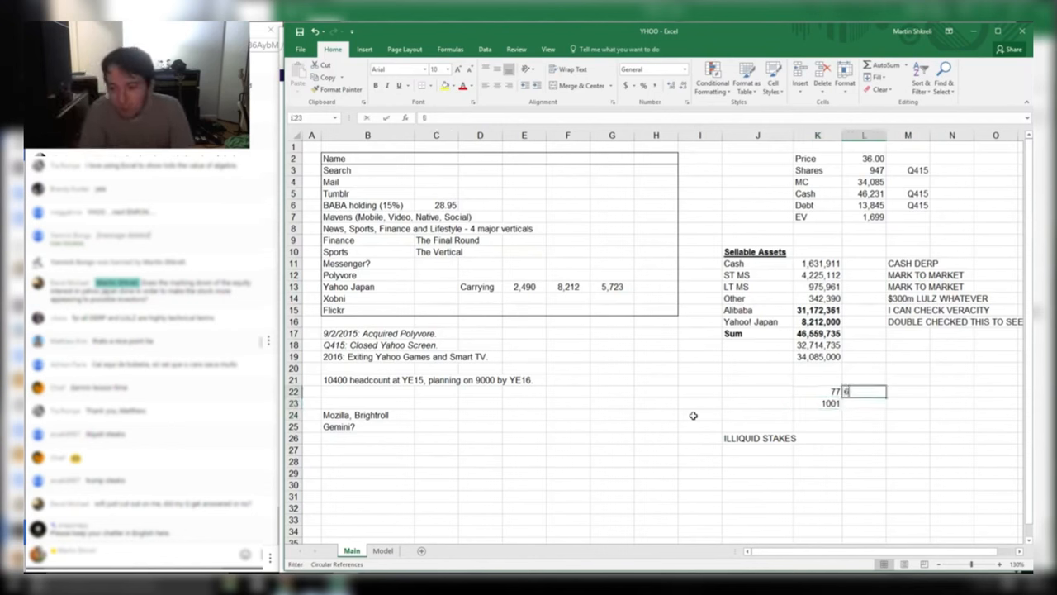
text(0 days? 90 days?)
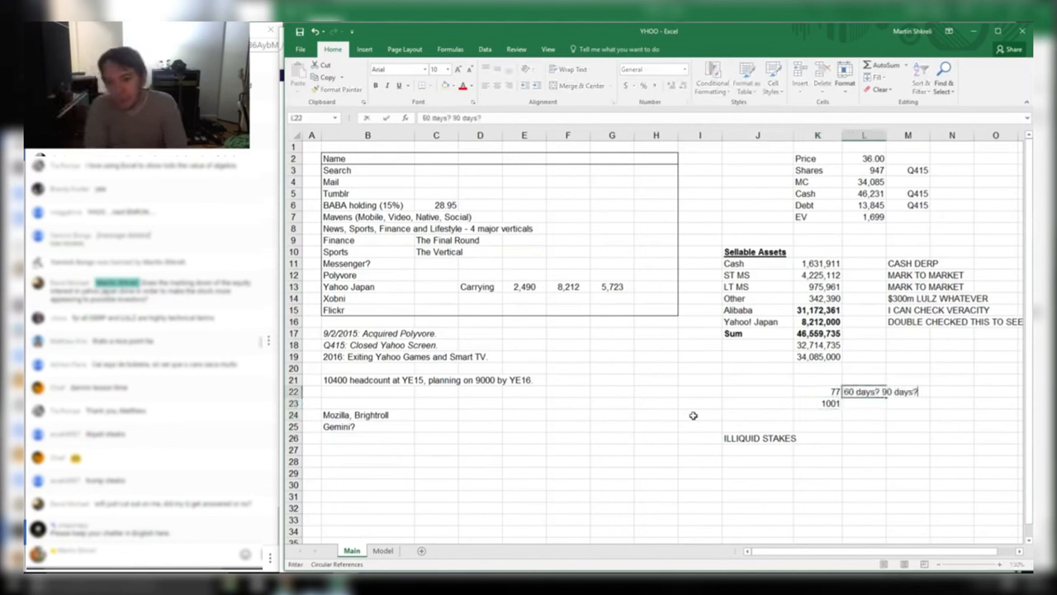
key(Return)
Bold the Alibaba label in J15
key(Left)
key(Up)
key(Up)
key(Up)
key(Up)
key(Up)
key(Up)
key(Up)
key(Up)
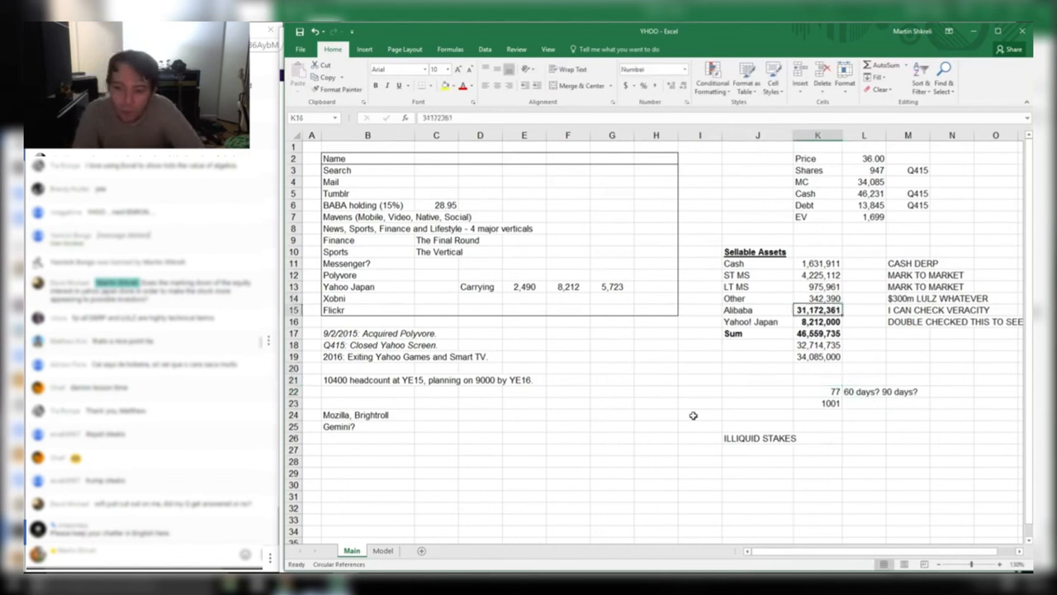
key(Left)
key(Right)
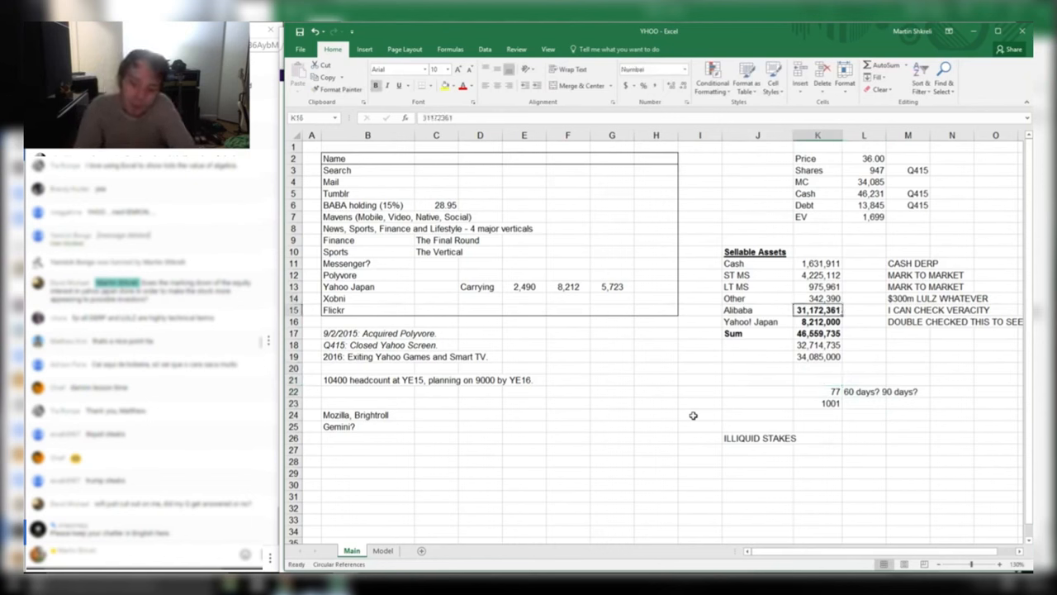
key(Left)
key(Right)
key(Left)
key(Right)
key(Left)
key(Right)
key(Left)
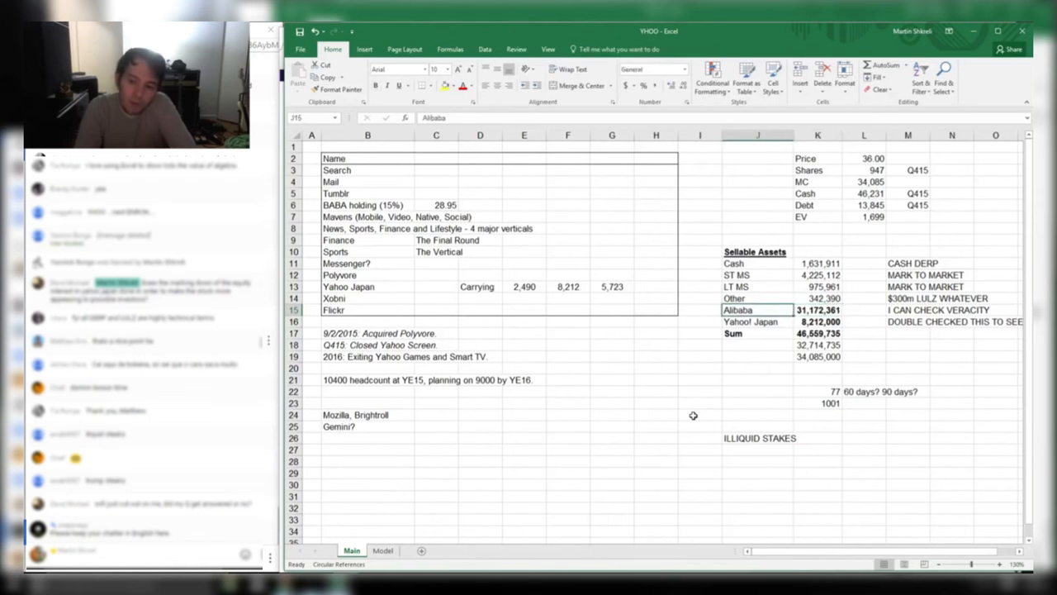
key(ctrl+b)
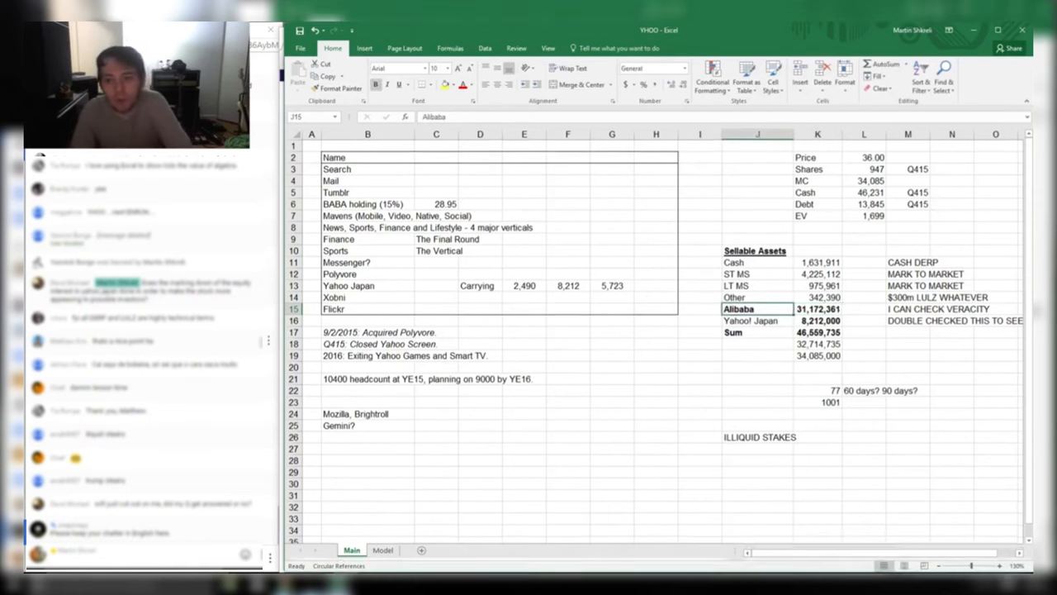
Type BLOCK TRADE into K24 under the 1001 estimate (13 × 77)
click(844, 390)
drag(838, 389, 826, 399)
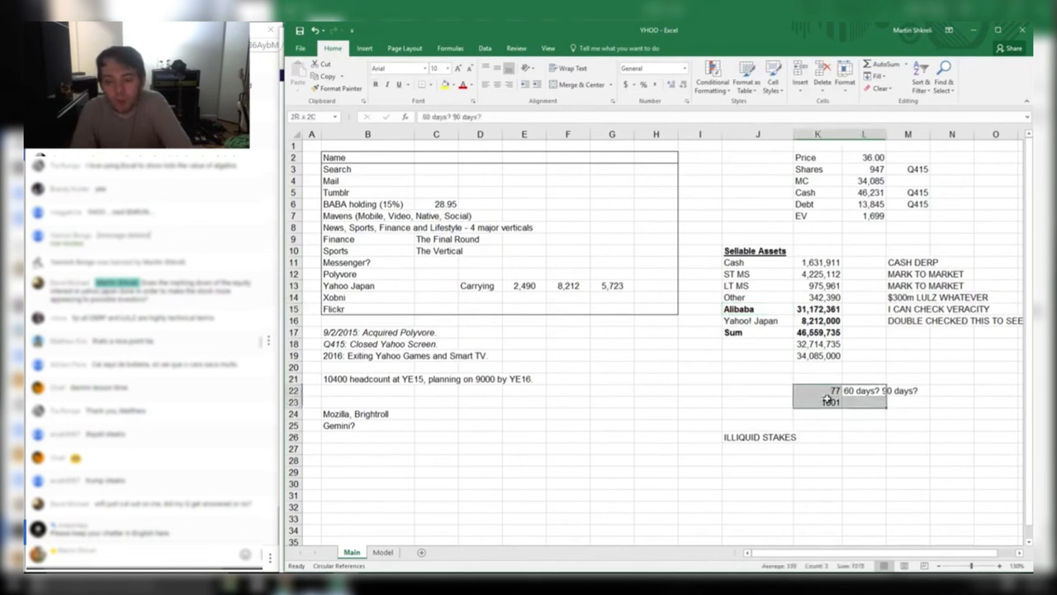
drag(727, 309, 818, 309)
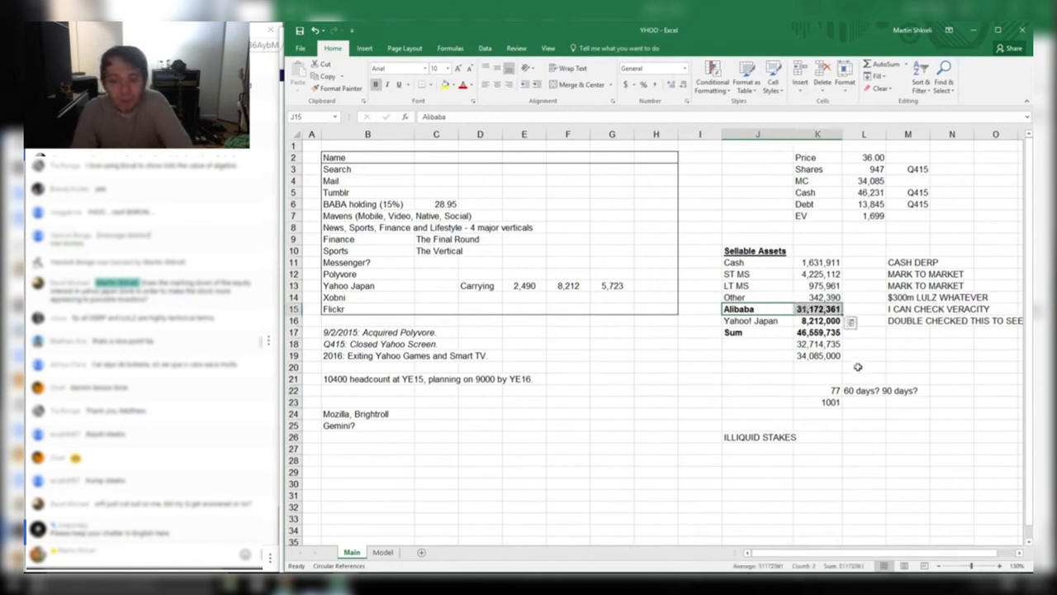
drag(748, 309, 819, 310)
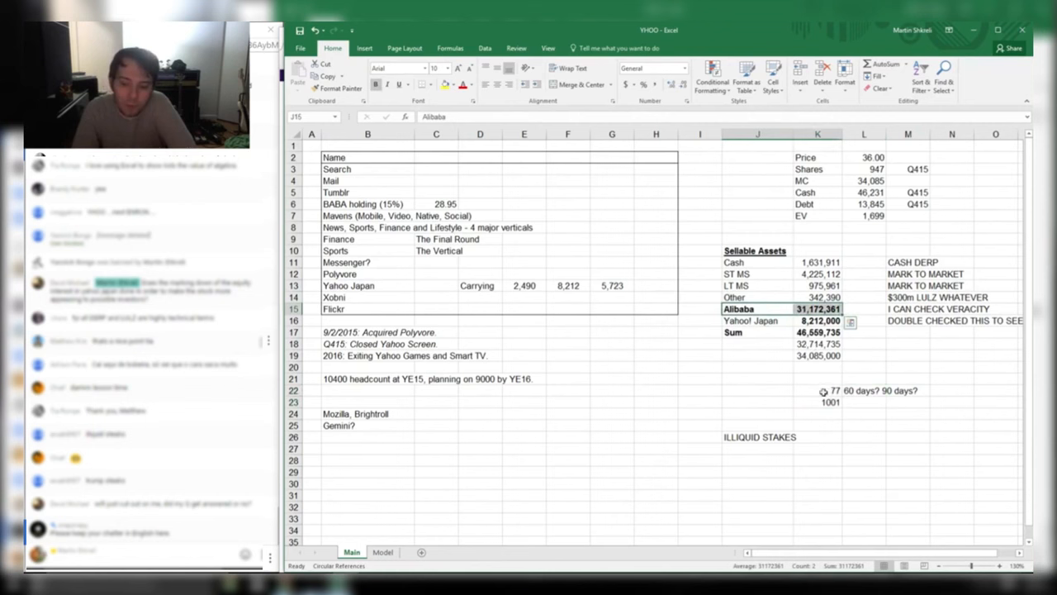
click(824, 390)
click(854, 311)
drag(853, 401, 817, 311)
click(818, 311)
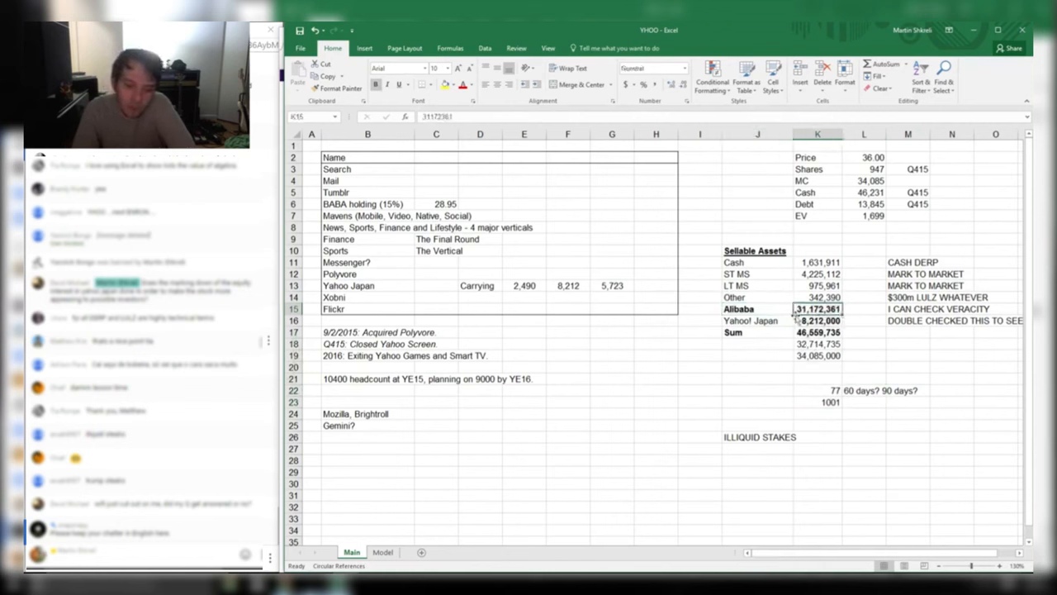
click(818, 414)
text("BLO)
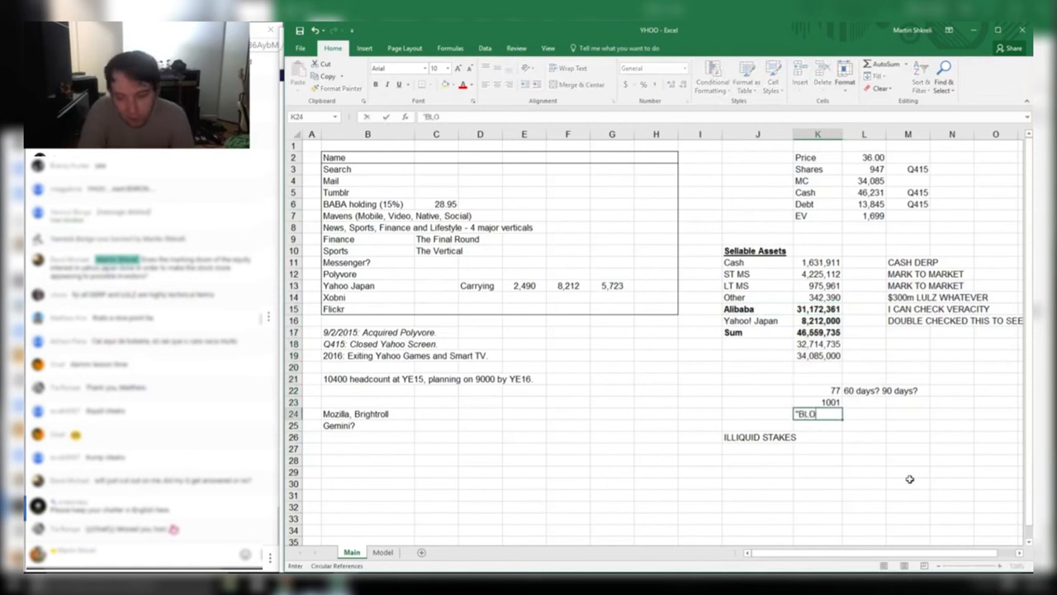
text(CK TRADE")
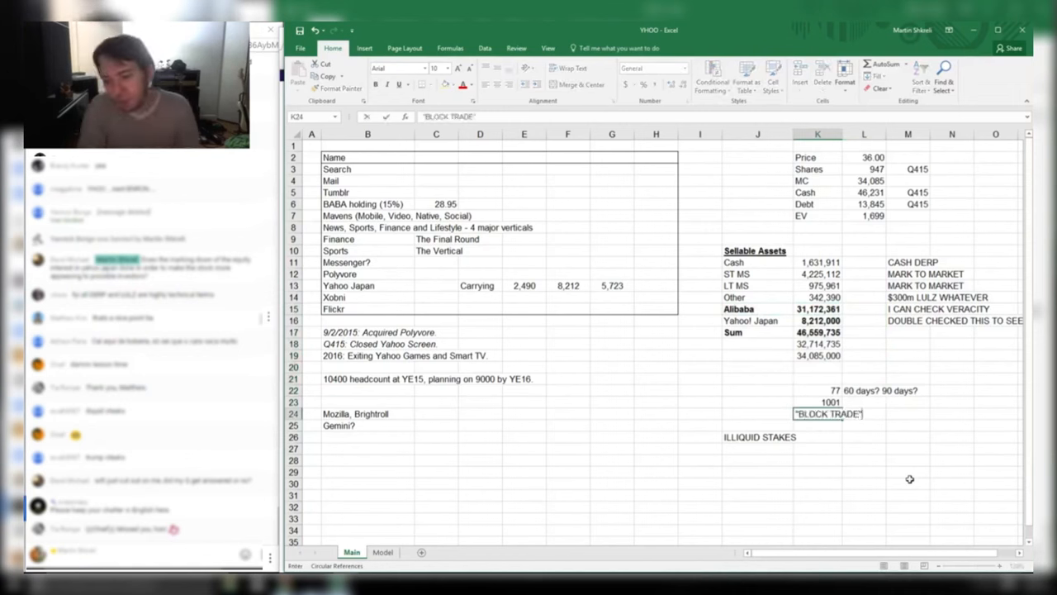
key(Return)
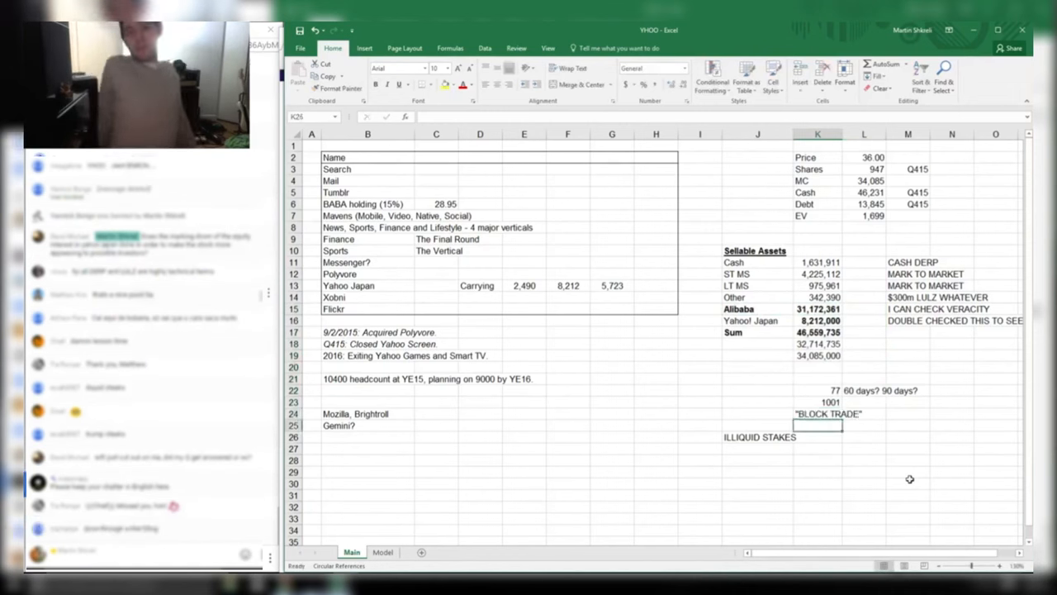
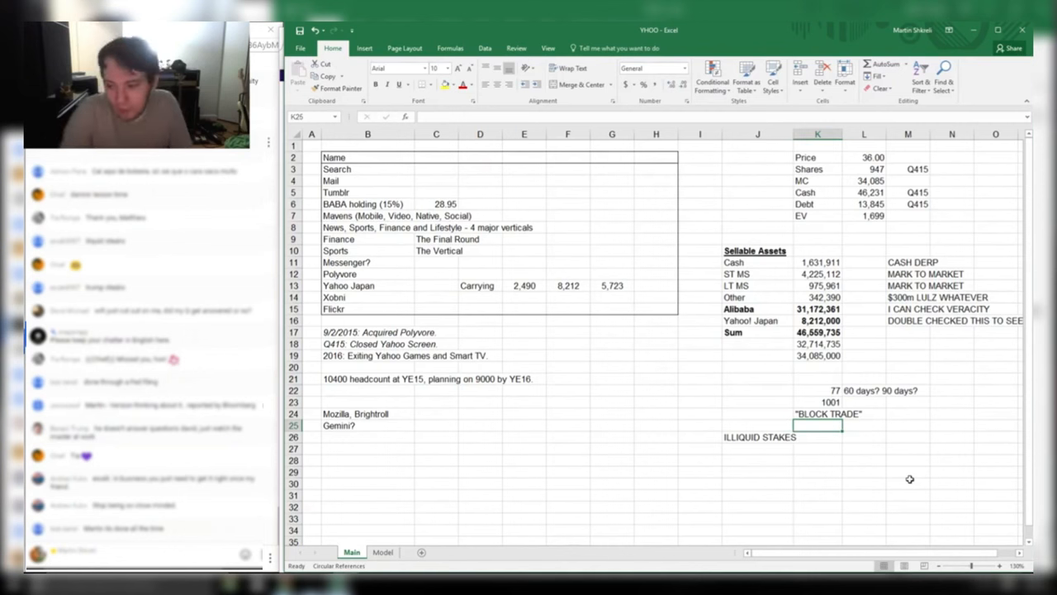
Review the Alibaba and Yahoo Japan rows and the formula behind 8,212
key(Up)
key(Up)
key(Up)
key(Up)
key(Up)
key(Up)
key(Up)
key(Up)
key(Up)
key(Up)
key(Left)
key(Left)
key(Left)
key(Left)
key(Left)
key(Left)
key(Left)
key(Left)
key(Left)
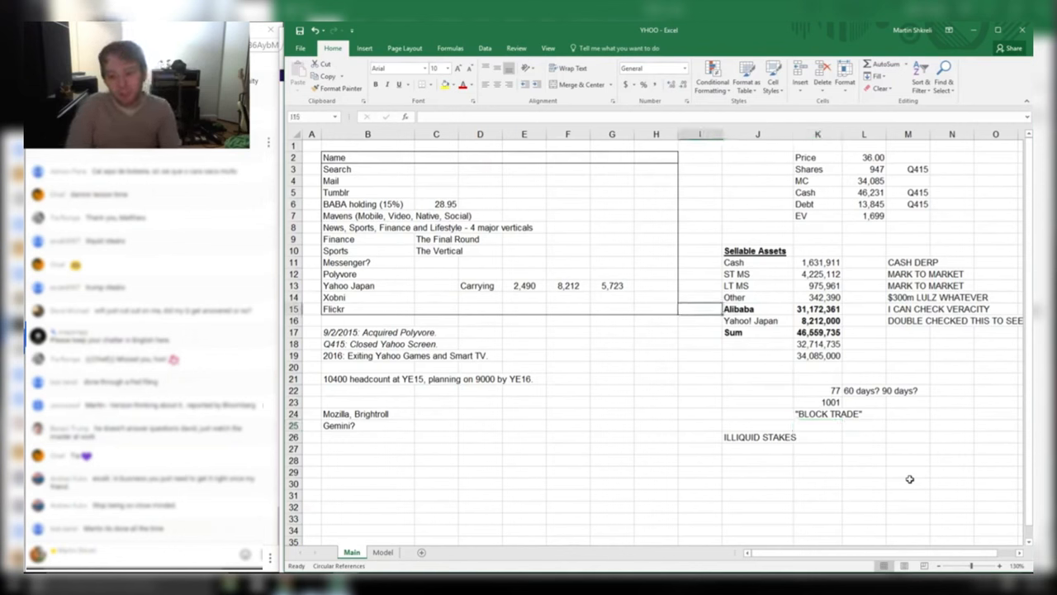
key(Right)
key(Right)
key(Up)
key(Up)
key(Right)
key(Right)
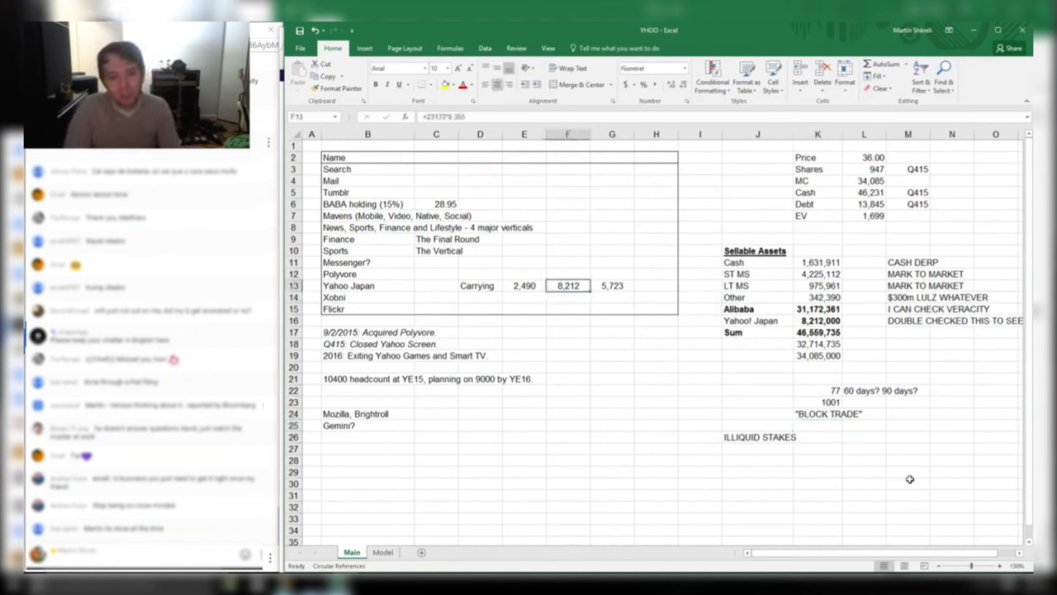
key(Right)
key(Right)
key(Right)
key(Right)
key(Right)
key(Right)
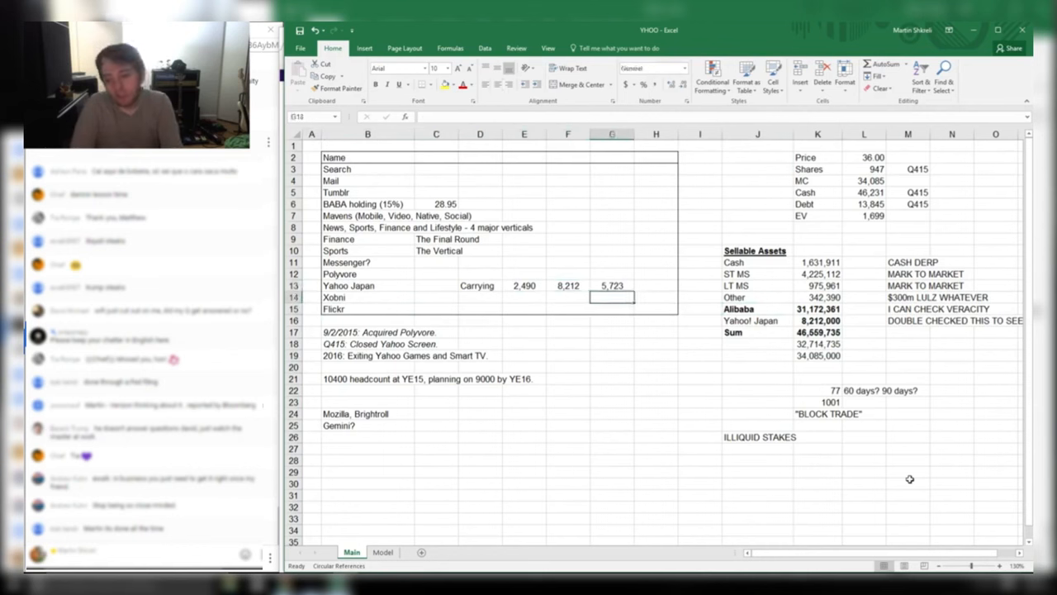
Select the scratch notes block H22:L26, from BLOCK TRADE to ILLIQUID STAKES, and delete it
key(Down)
key(Down)
key(Down)
key(Down)
key(Down)
key(Down)
key(Down)
key(Down)
key(Down)
key(Down)
key(Down)
key(Left)
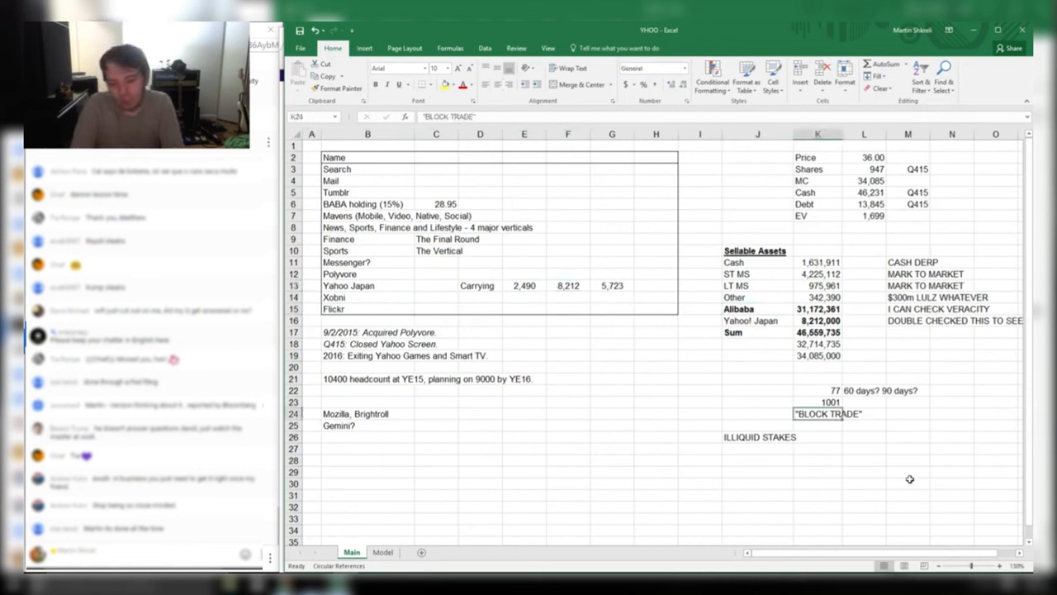
key(Up)
key(Up)
key(Right)
key(shift+Down)
key(shift+Left)
key(shift+Down)
key(shift+Left)
key(shift+Down)
key(shift+Left)
key(shift+Down)
key(shift+Left)
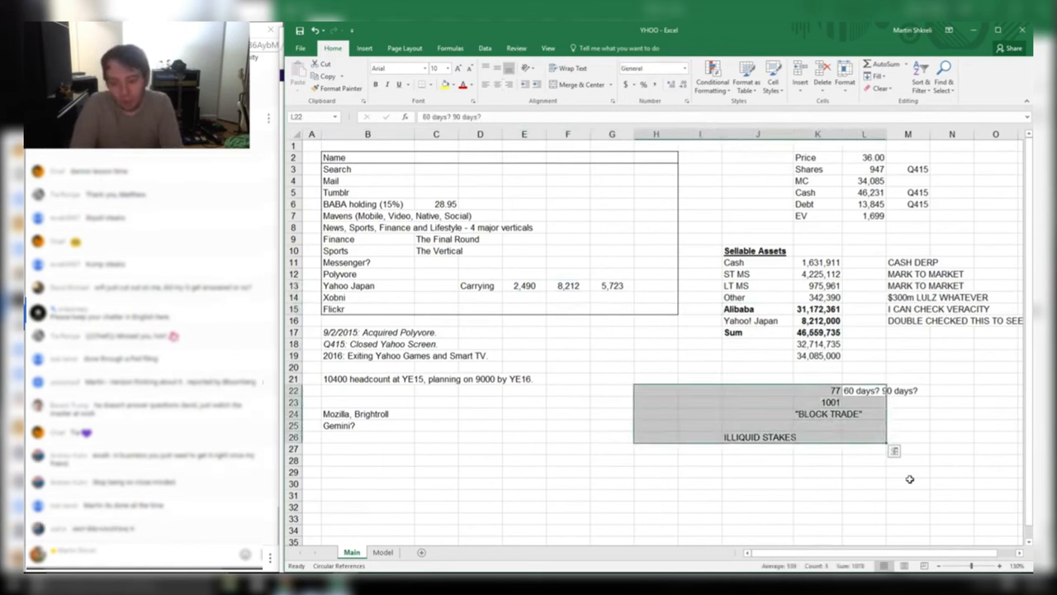
key(Delete)
Try the notes STRATEGIC VALUE???? and SOFTBANK? in J21:J22, then undo them
key(Up)
key(Left)
key(Left)
text(STRATEG)
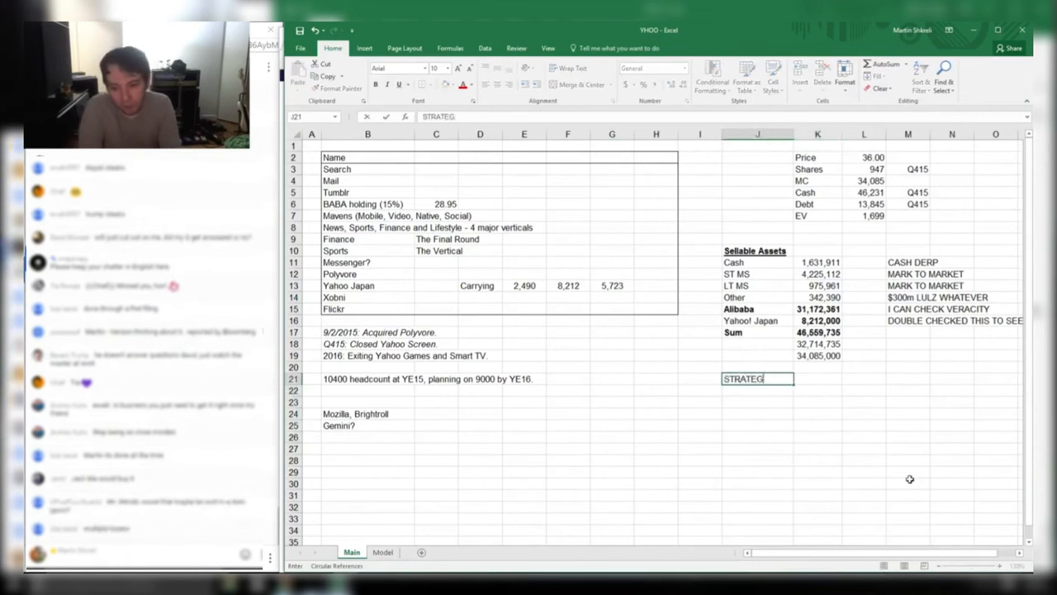
text(IC VALUE????)
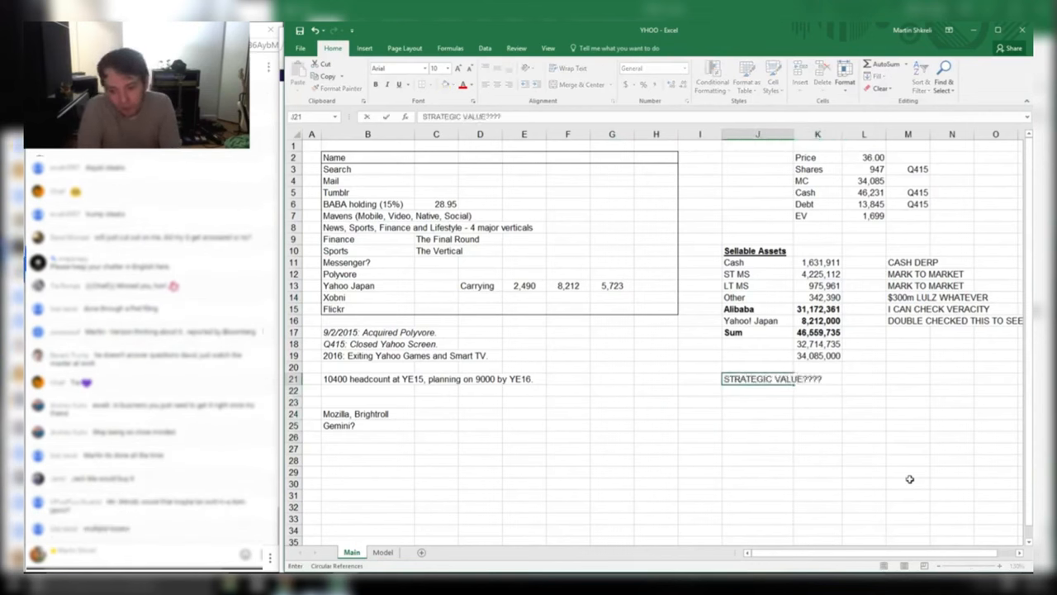
key(Return)
text(SOFTBANK?)
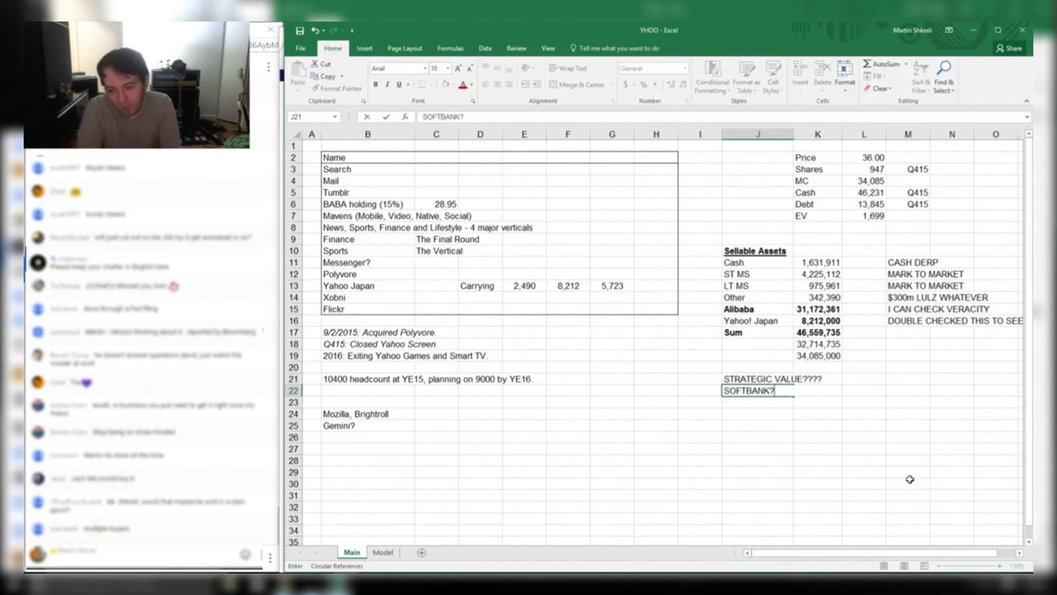
key(ctrl+Return)
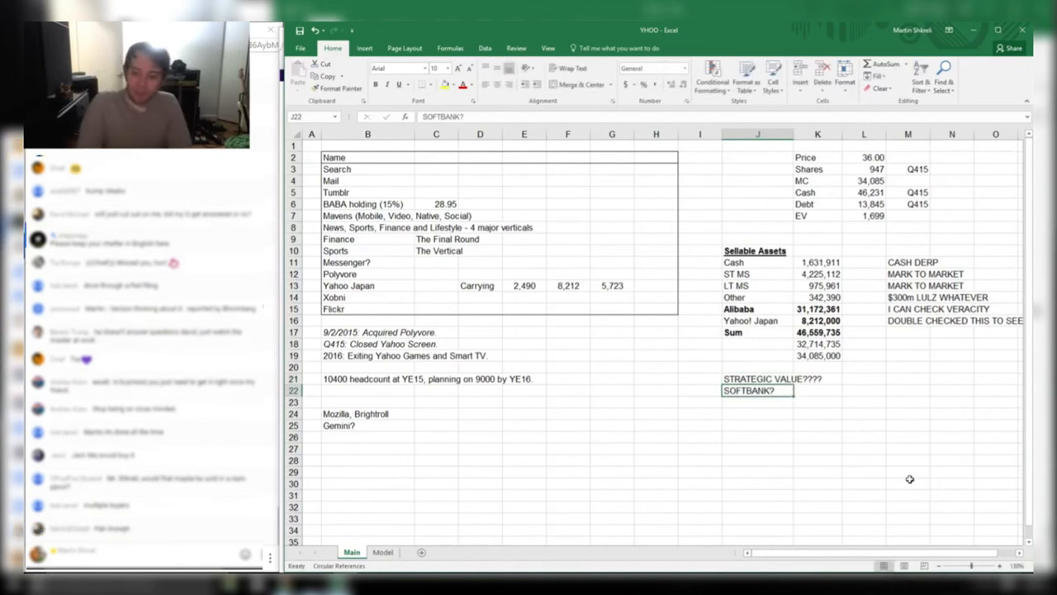
key(ctrl+z)
key(ctrl+z)
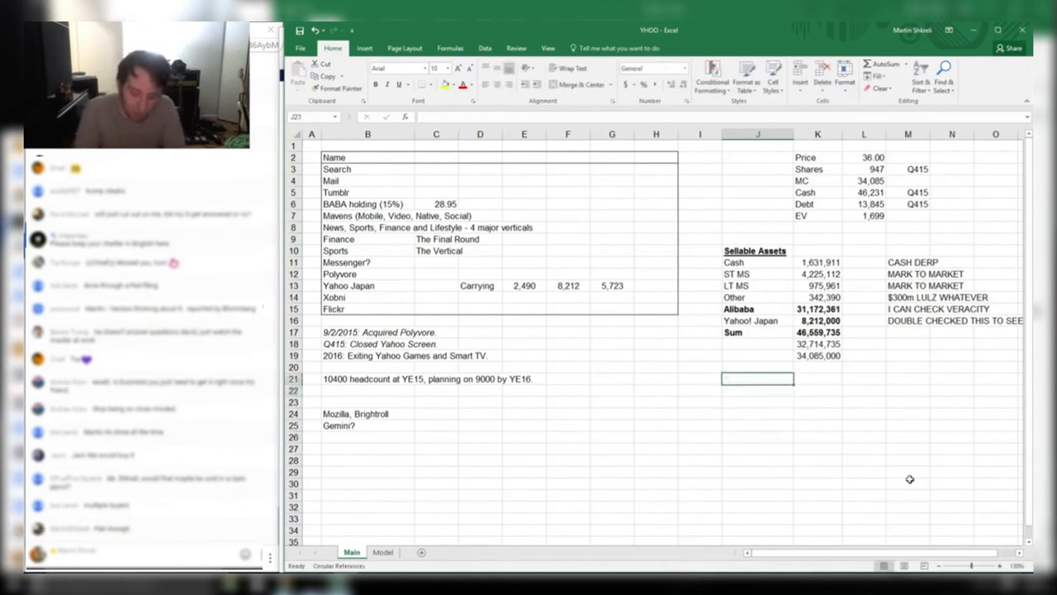
Select the sellable asset values in column K, from Cash down to Yahoo! Japan
key(Up)
key(Up)
key(Up)
key(Up)
key(Right)
key(Up)
key(Up)
key(shift+Up)
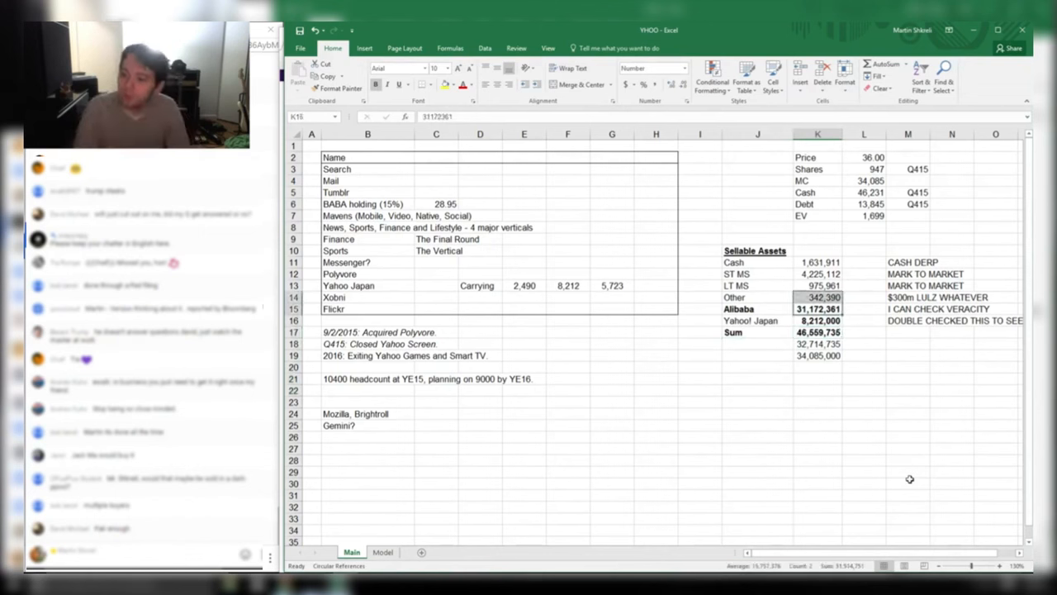
key(Down)
key(shift+Up)
key(shift+Left)
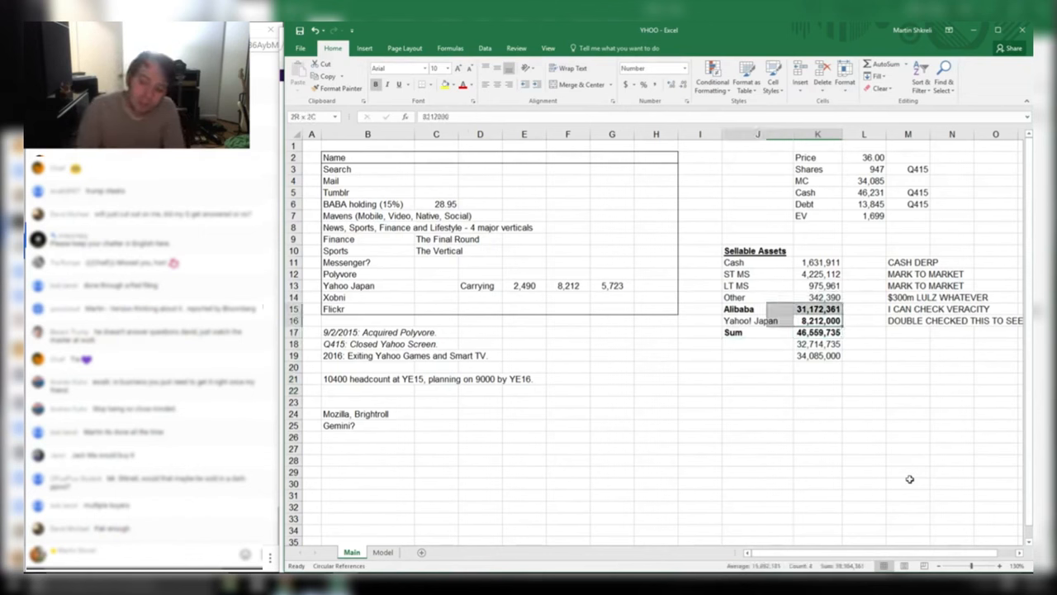
key(shift+Right)
key(shift+Up)
key(shift+Up)
key(shift+Up)
key(shift+Up)
key(shift+Up)
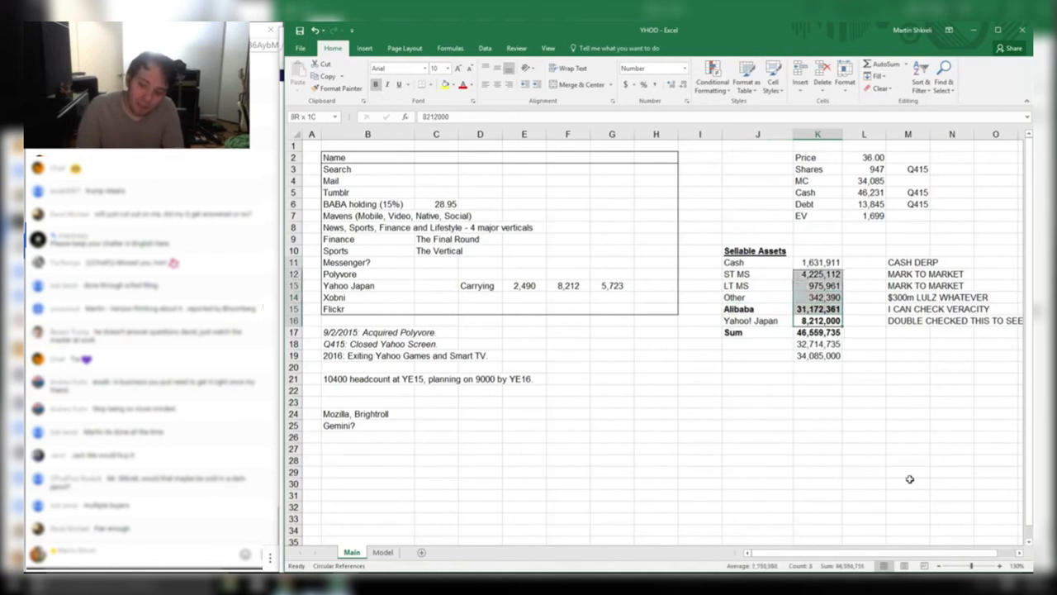
key(shift+Left)
key(shift+Right)
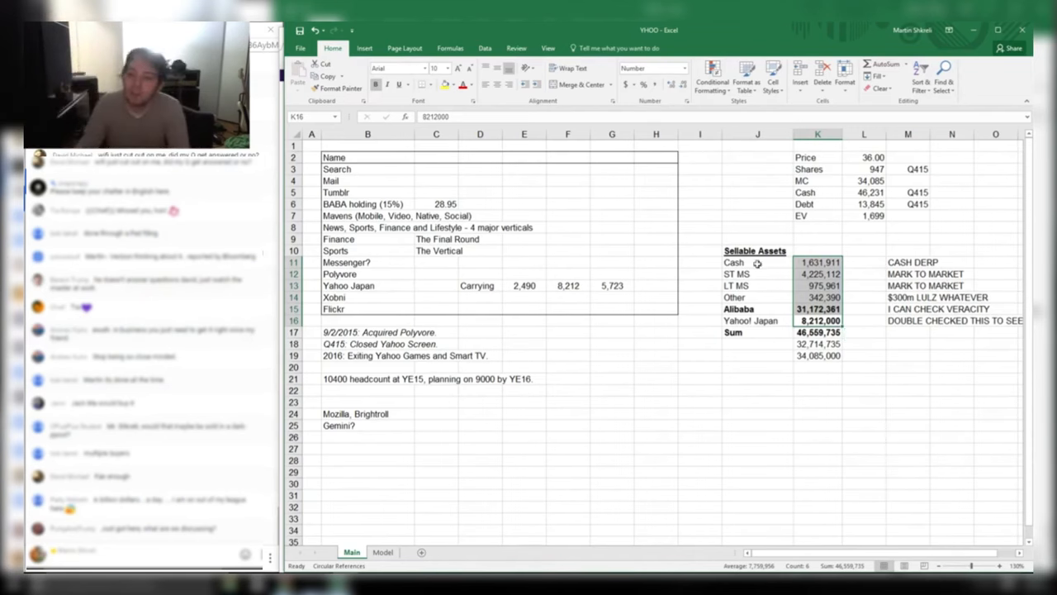
Check the asset values K11:K16, the 34,085,000 figure in K19 and the EV formula in L7
scroll(757, 263, down, 3)
click(698, 269)
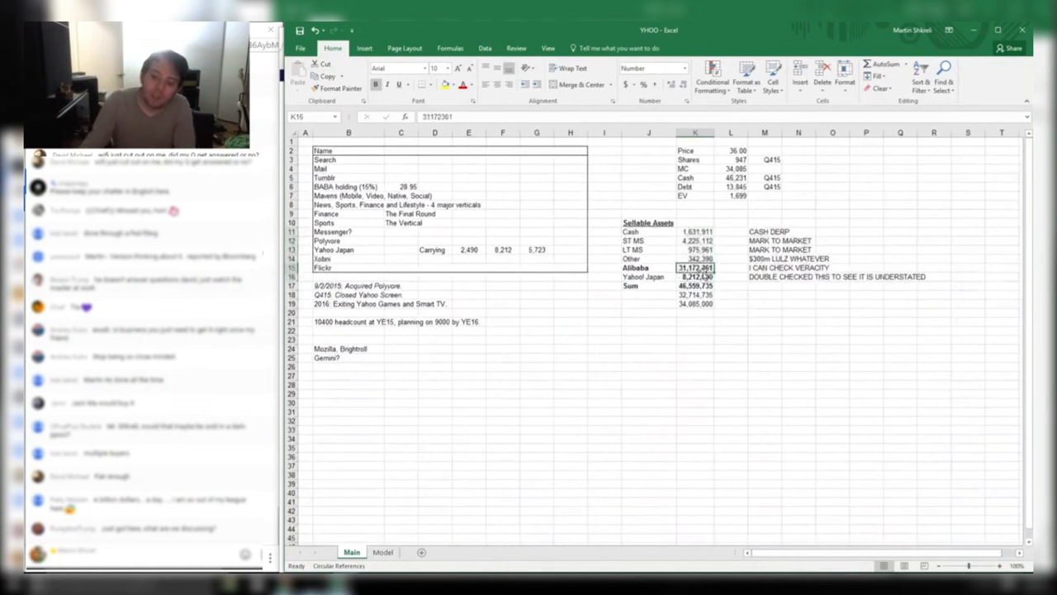
drag(698, 277, 692, 234)
click(705, 277)
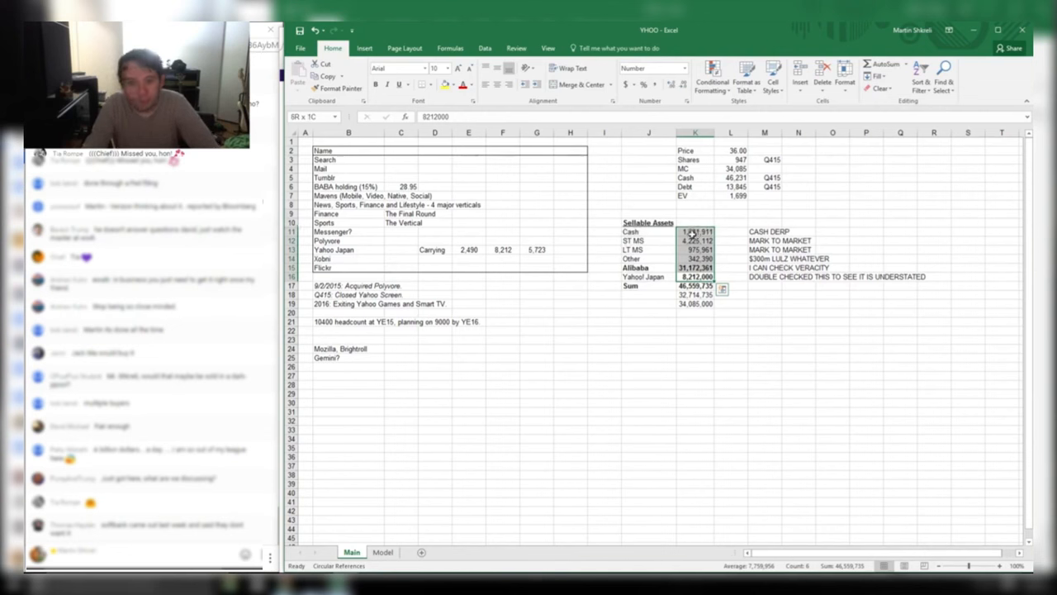
click(719, 322)
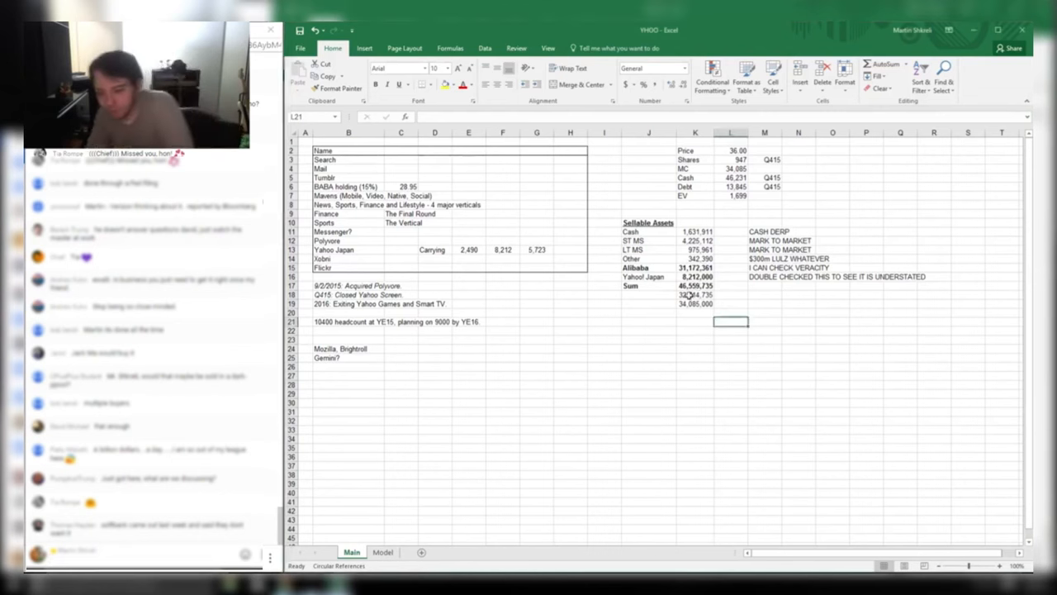
click(699, 305)
drag(703, 278, 700, 232)
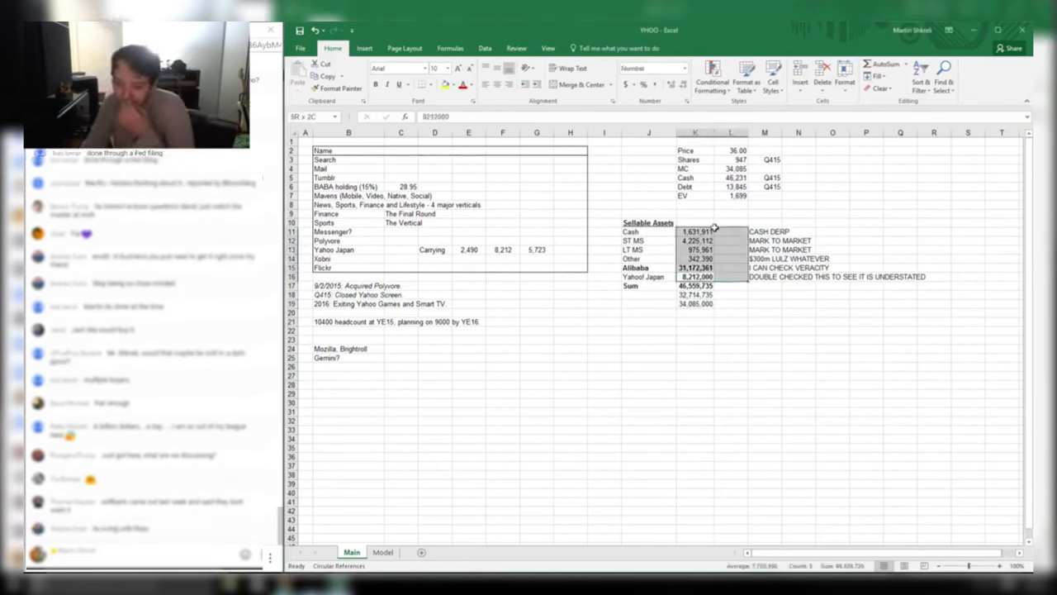
click(701, 232)
click(732, 196)
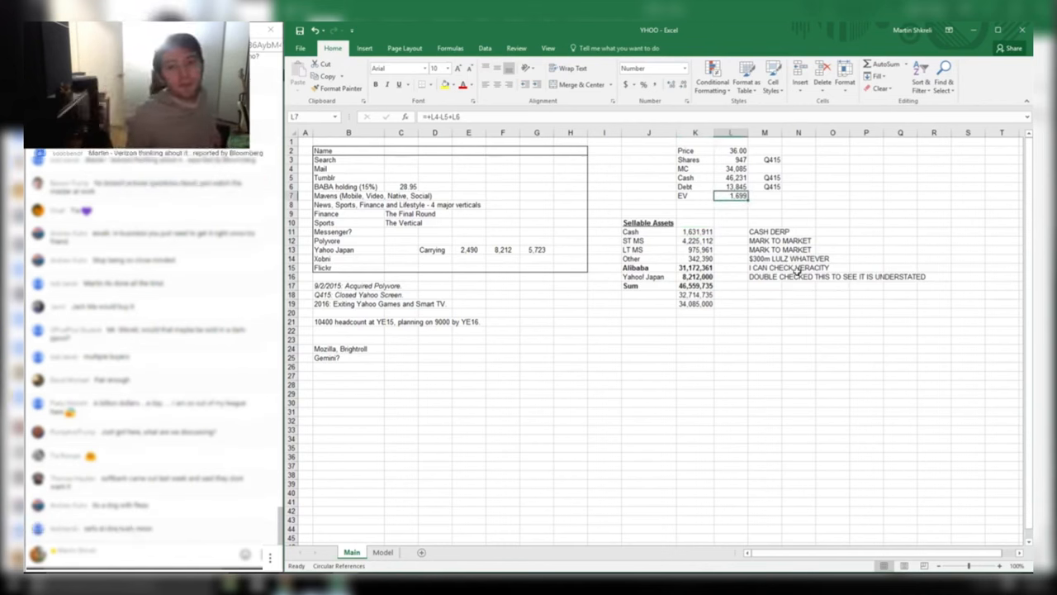
Look over the Tumblr, four major verticals, Messenger? and Polyvore entries in column B
click(347, 177)
click(723, 204)
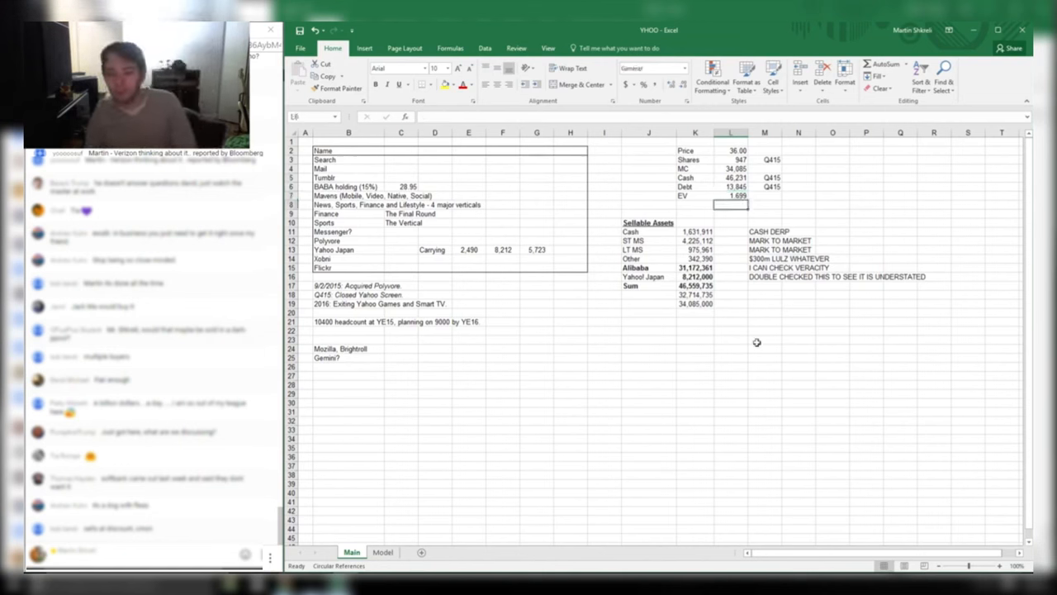
click(347, 204)
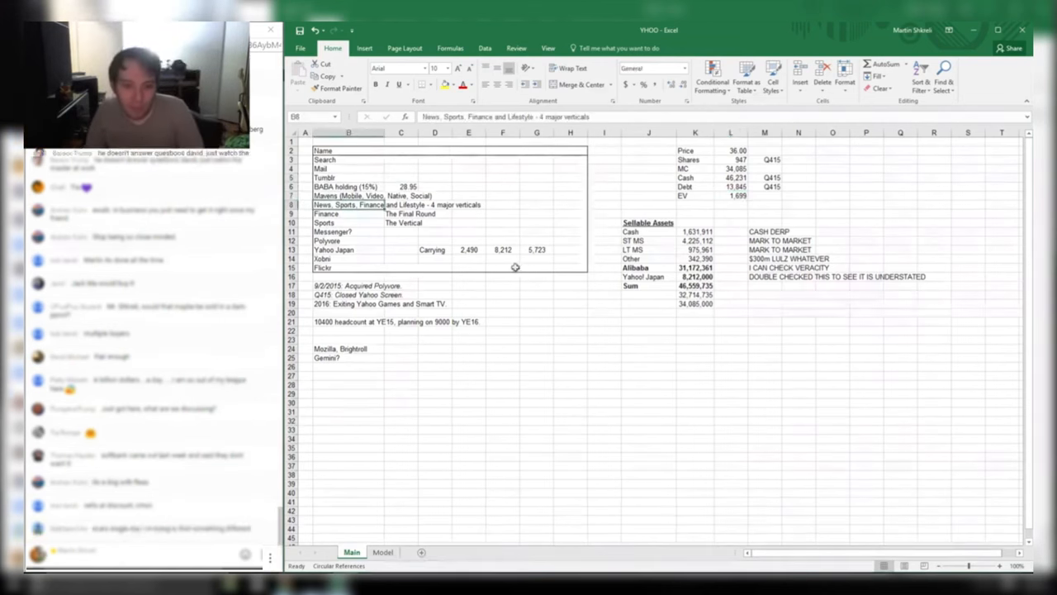
click(359, 230)
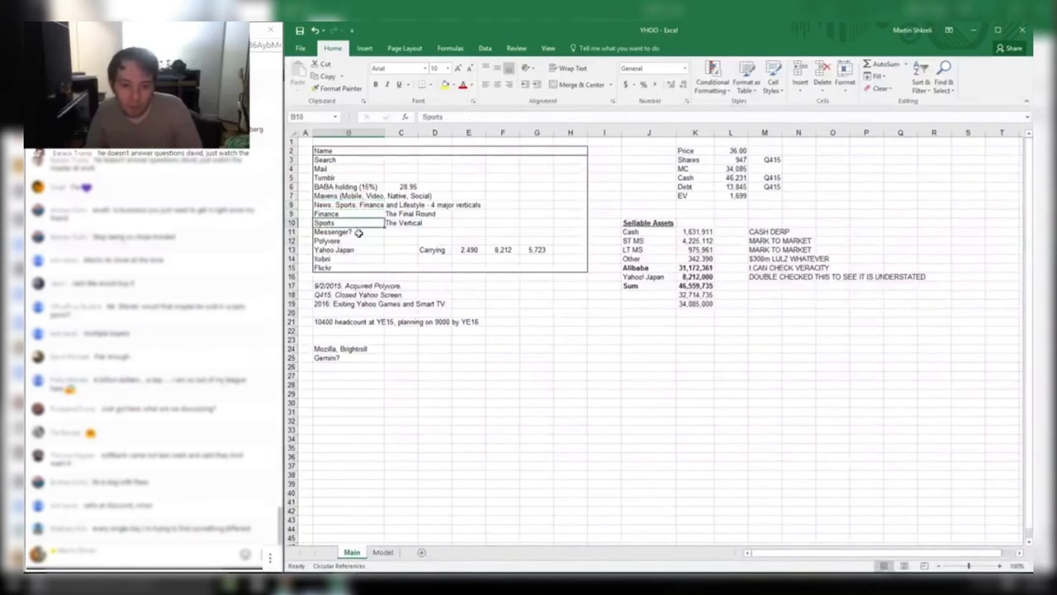
click(366, 244)
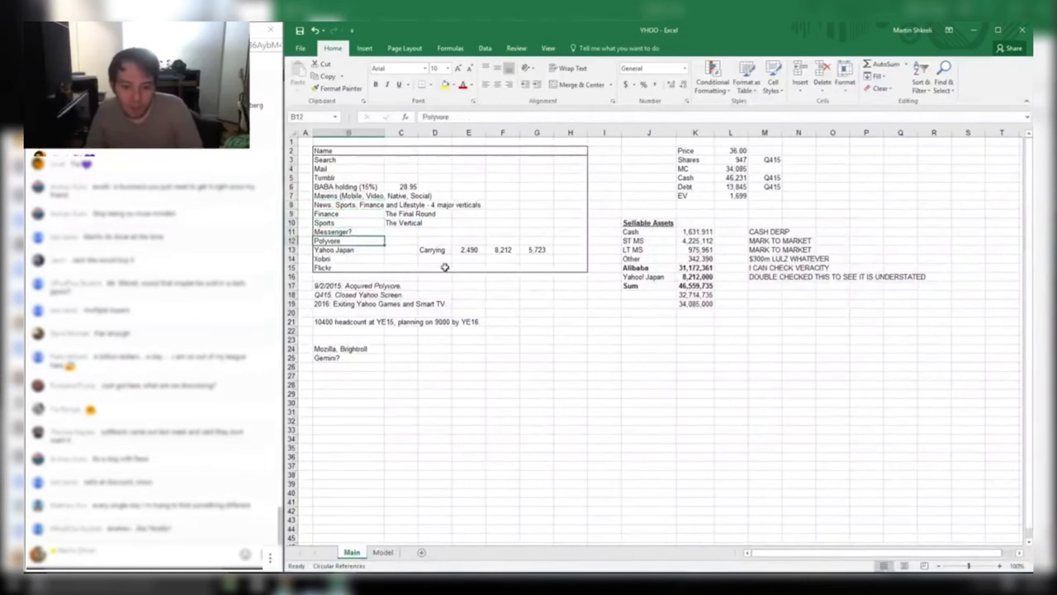
key(alt+Tab)
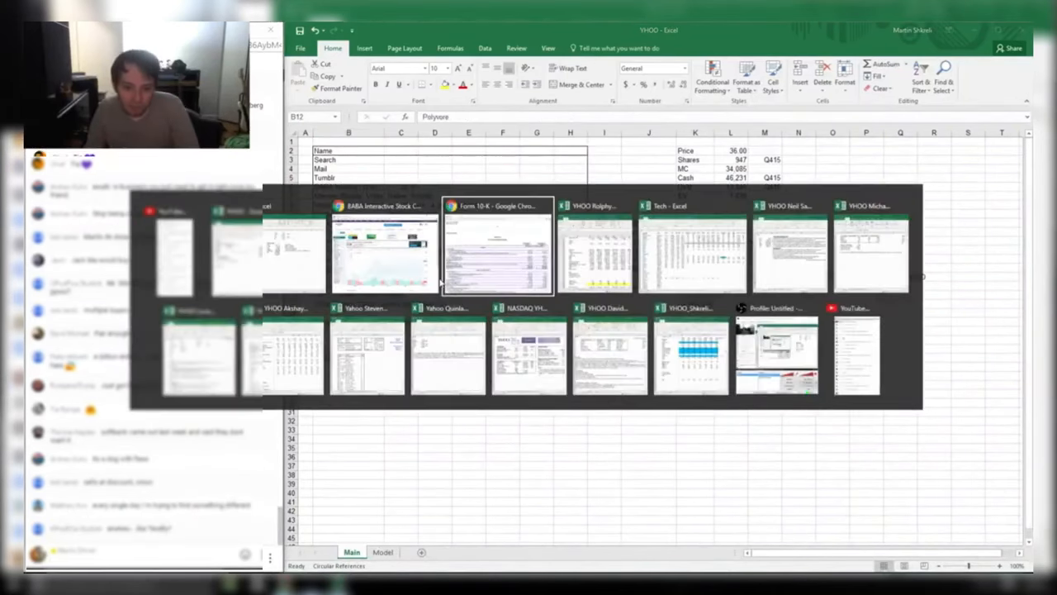
Search Google in Chrome for 'tumblr acquisition', then return to the YHOO sheet
click(439, 289)
key(ctrl+l)
text(tumb)
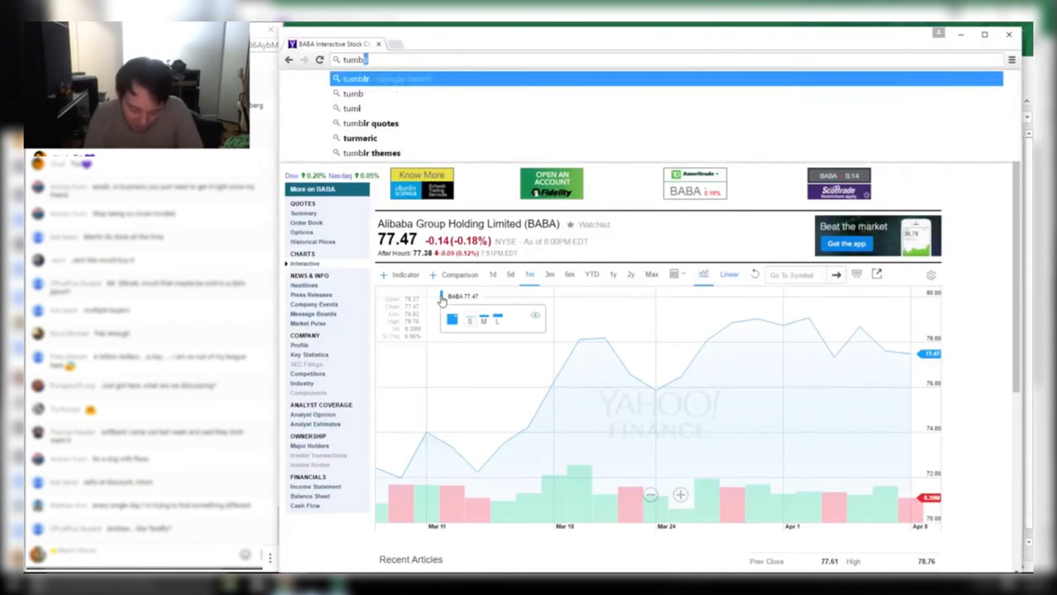
text(lr acquisition)
key(Return)
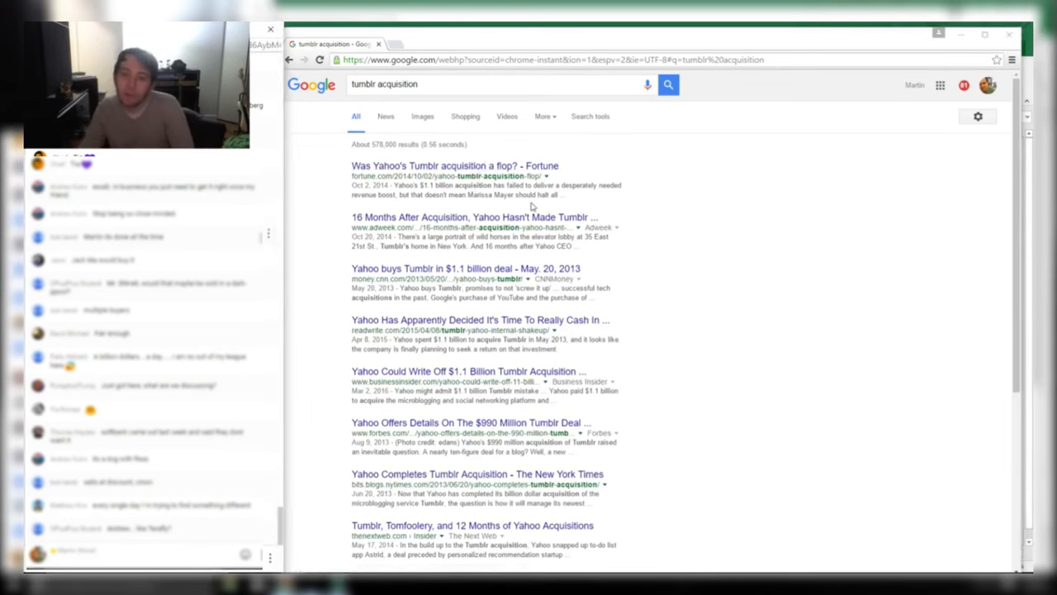
key(alt+Tab)
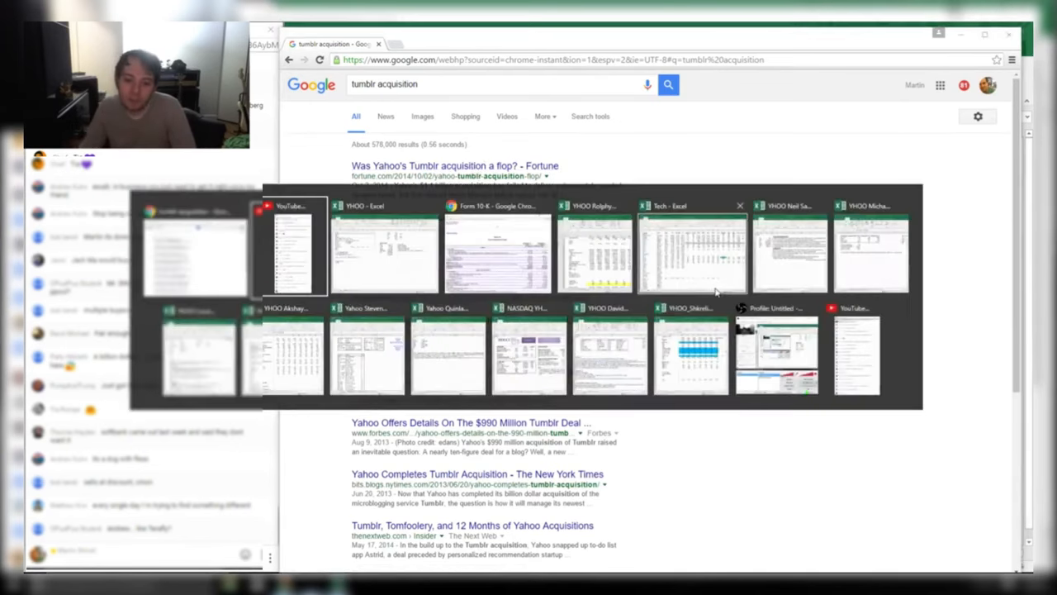
key(Up)
key(Up)
key(Up)
key(Up)
key(Up)
key(Up)
key(Up)
key(Up)
Enter 1100 for Tumblr in E5 as a centred number with 0 decimals and thousands separator
key(Right)
key(Right)
key(Right)
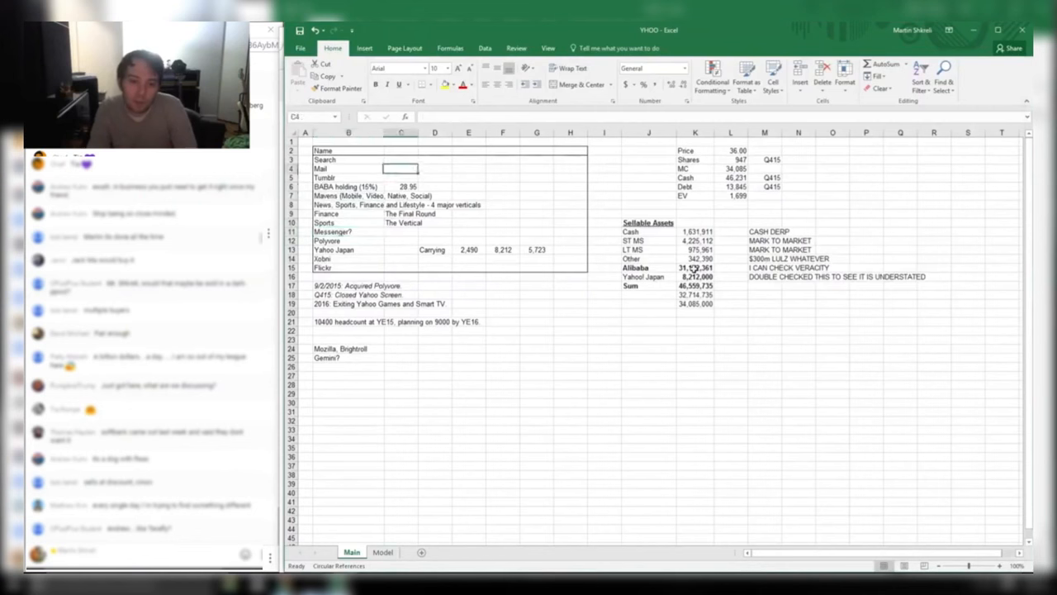
key(Down)
text(1100)
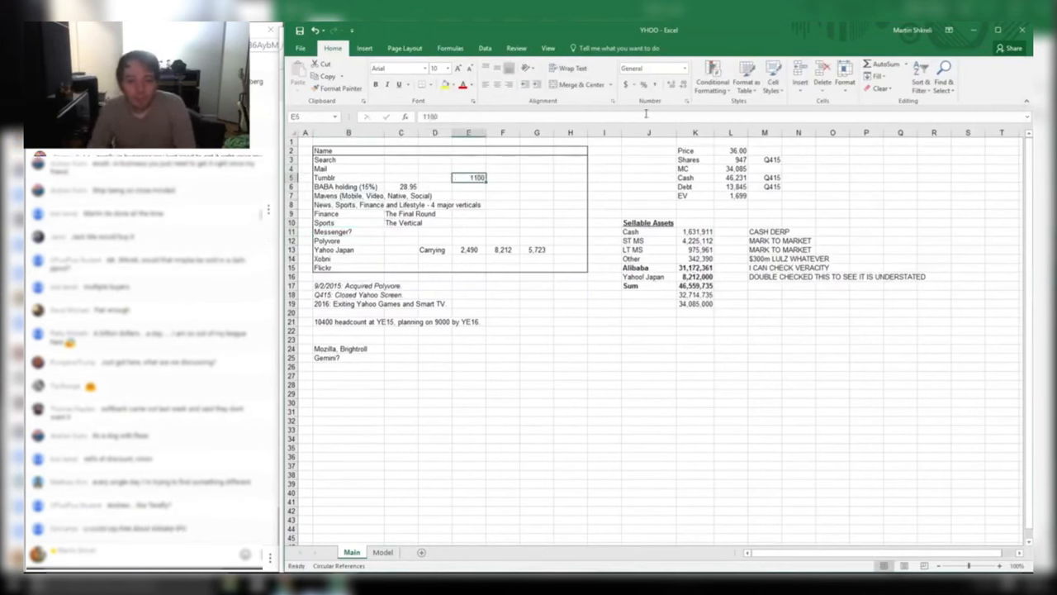
key(ctrl+1)
key(Down)
key(Tab)
text(0)
key(Tab)
key(space)
key(Return)
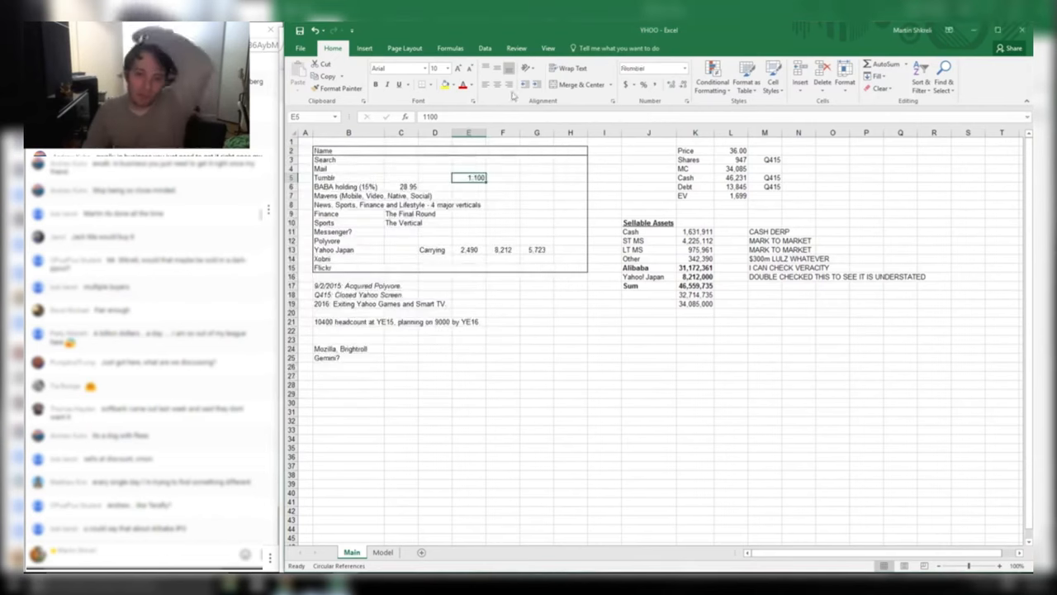
click(497, 84)
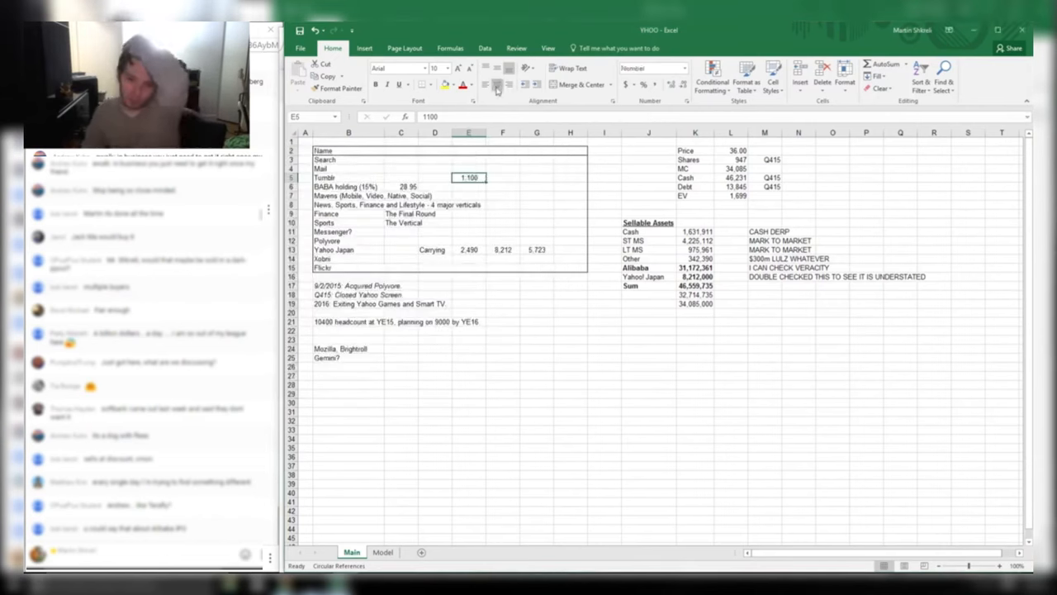
Test EV minus 1,100 (599) in the cell below EV, then clear it
click(743, 204)
text(=L7-1100)
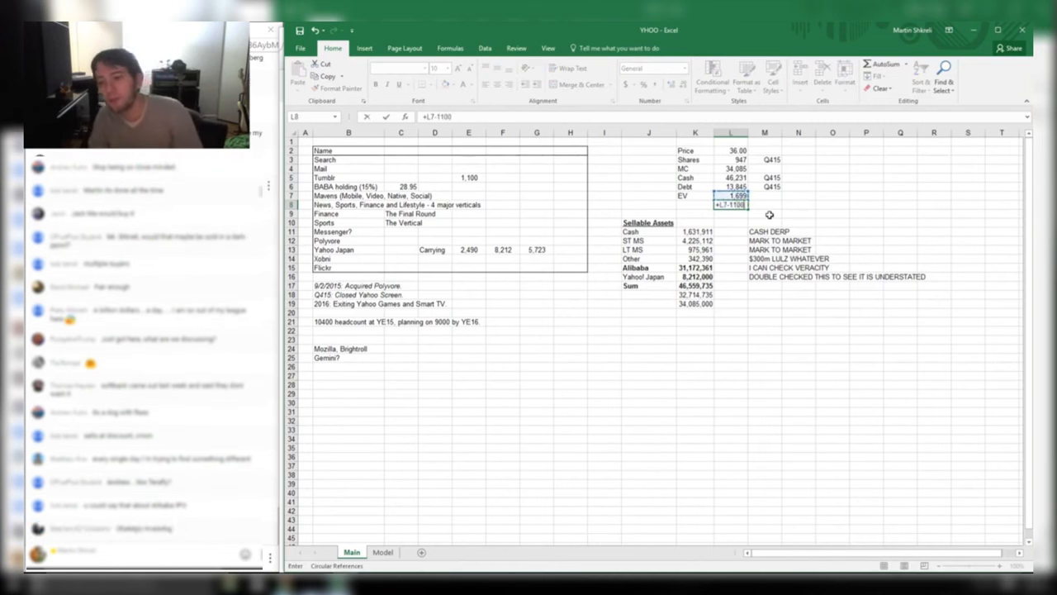
key(ctrl+Return)
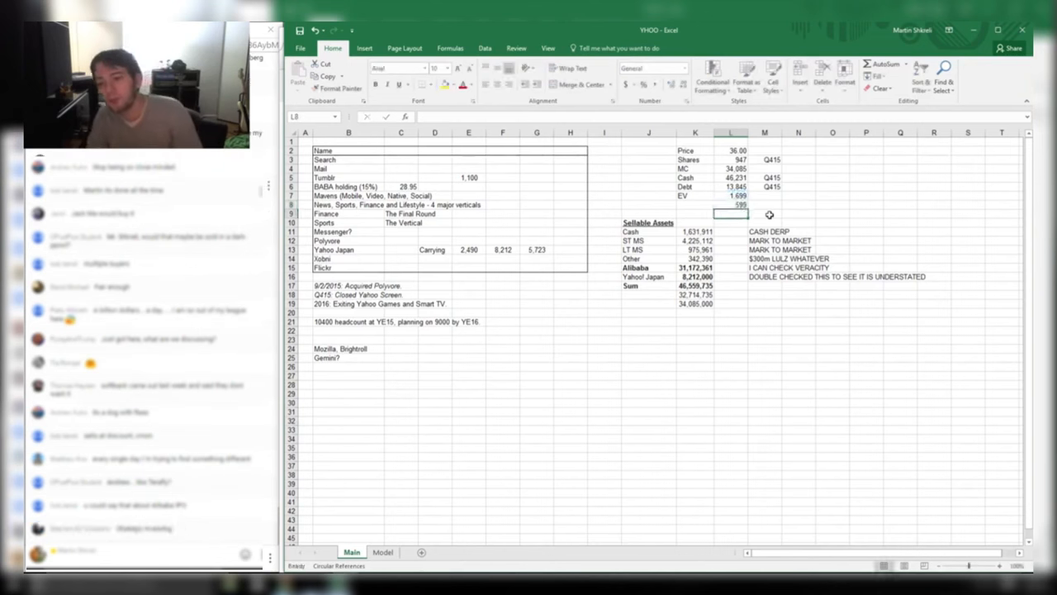
key(Delete)
Step through the business list and verticals, then switch to the Chrome search results
key(ctrl+Home)
key(Down)
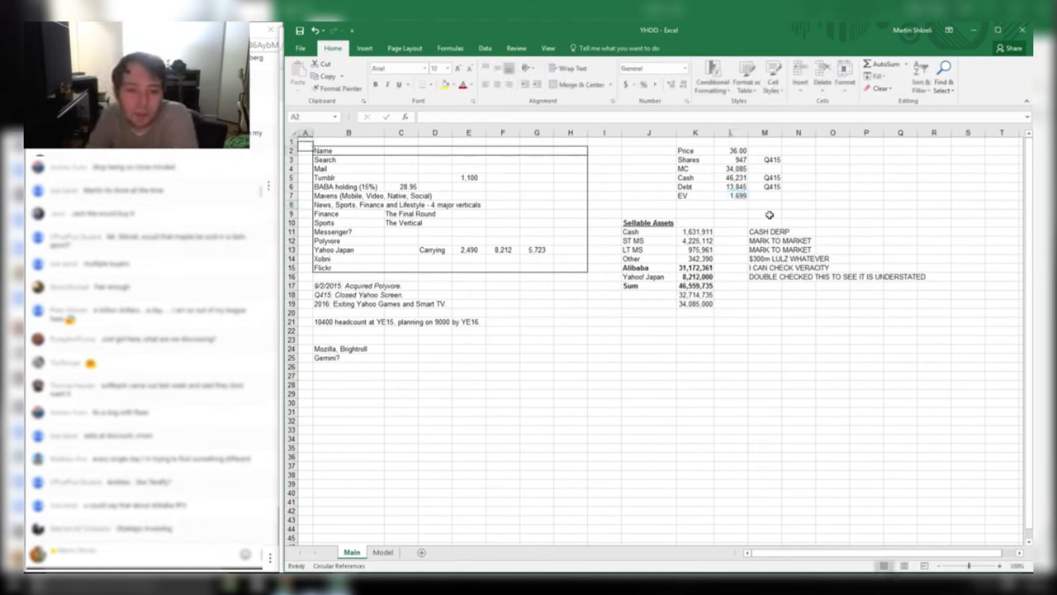
key(Right)
key(Down)
key(Down)
key(Down)
key(Down)
key(Down)
key(Down)
key(Down)
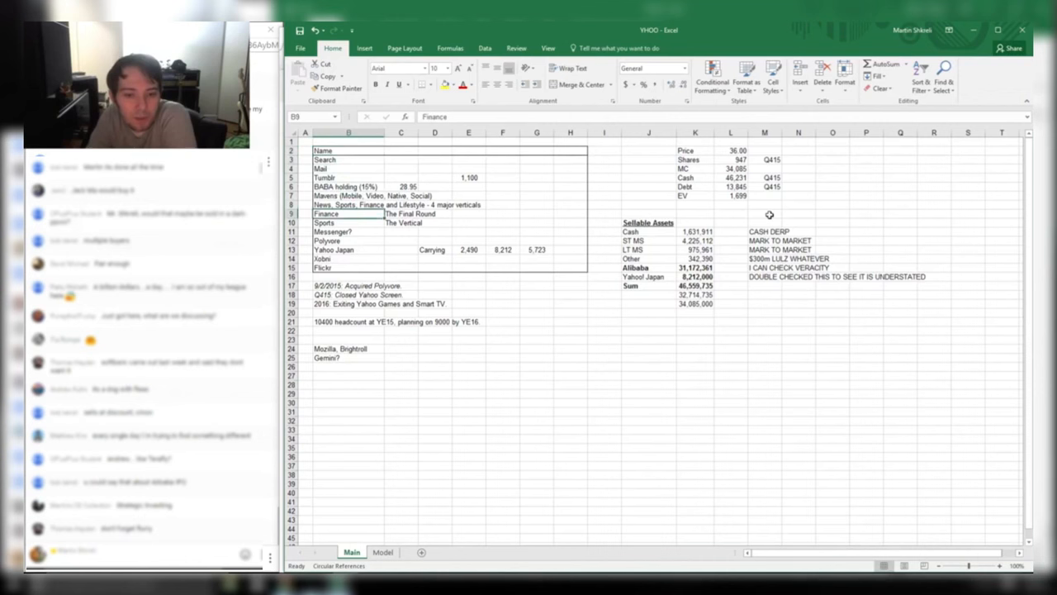
key(Up)
key(Down)
key(Right)
key(Down)
key(Right)
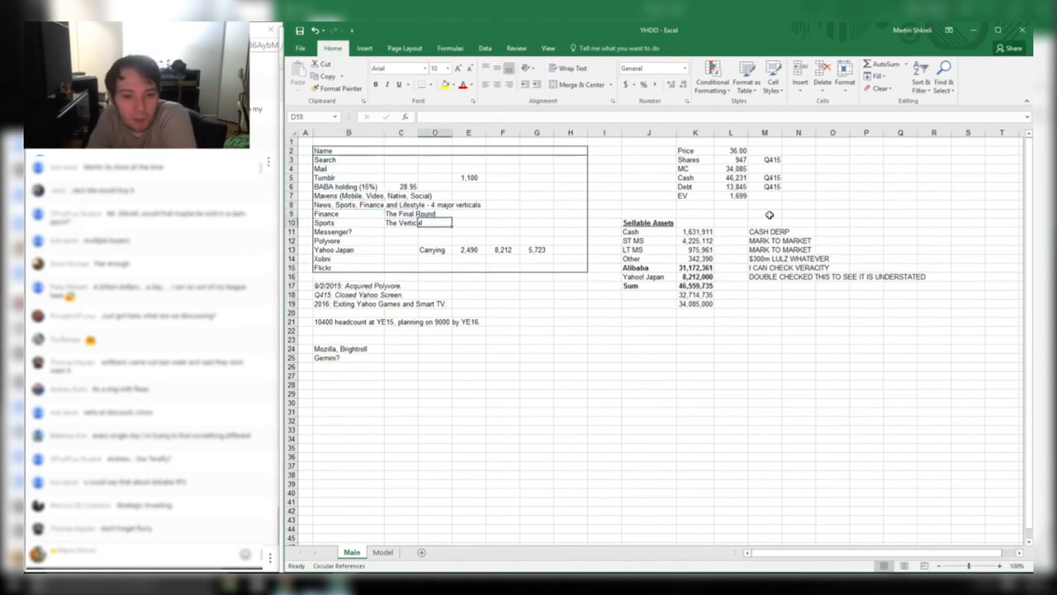
key(ctrl+Home)
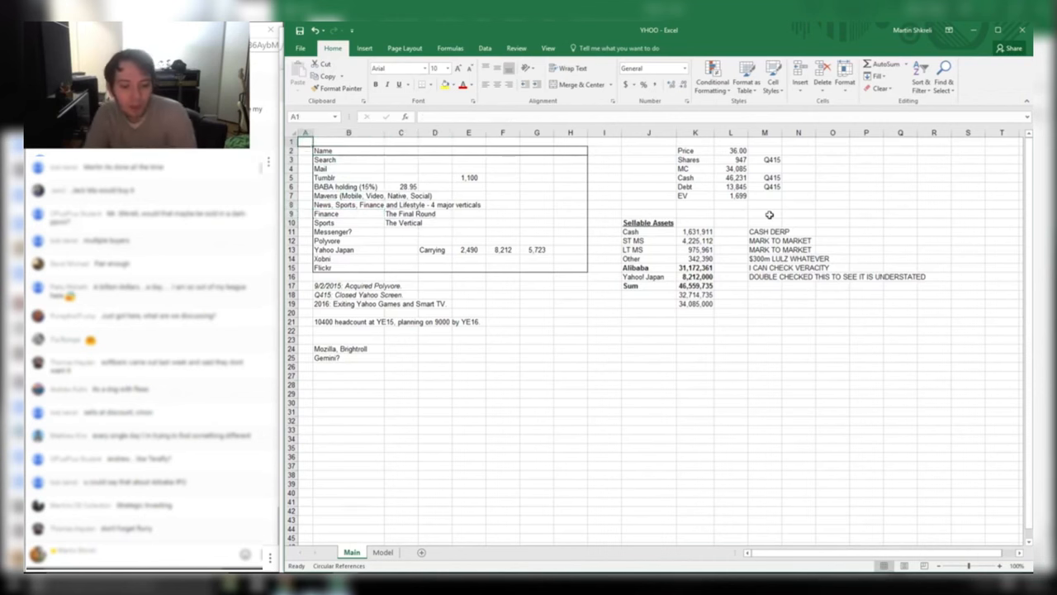
key(alt+Tab)
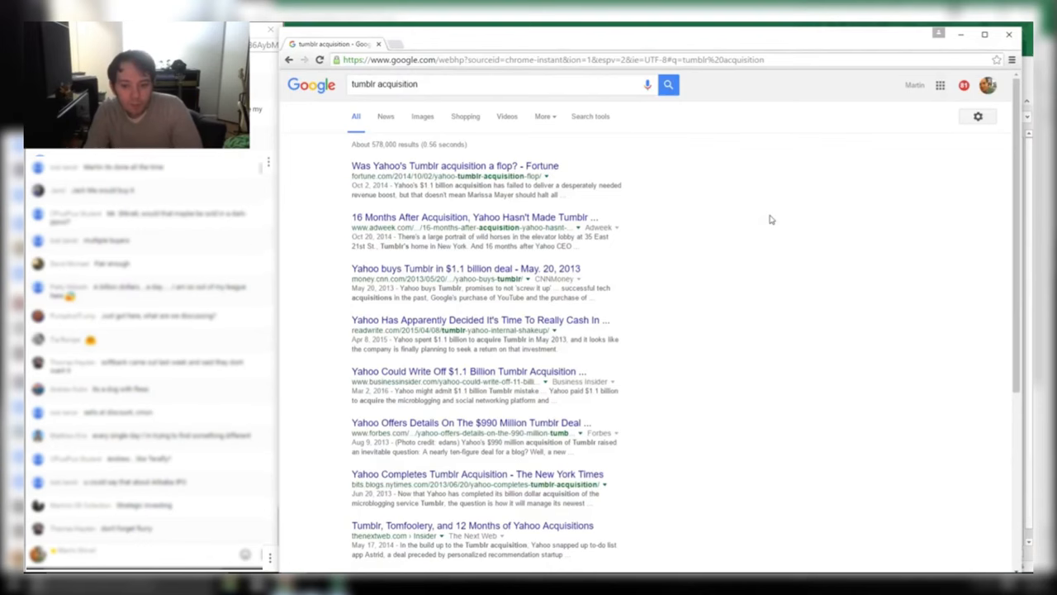
Go to the Model sheet and bring balance-sheet rows and later annual year columns into view
key(alt+Tab)
key(ctrl+Page_Down)
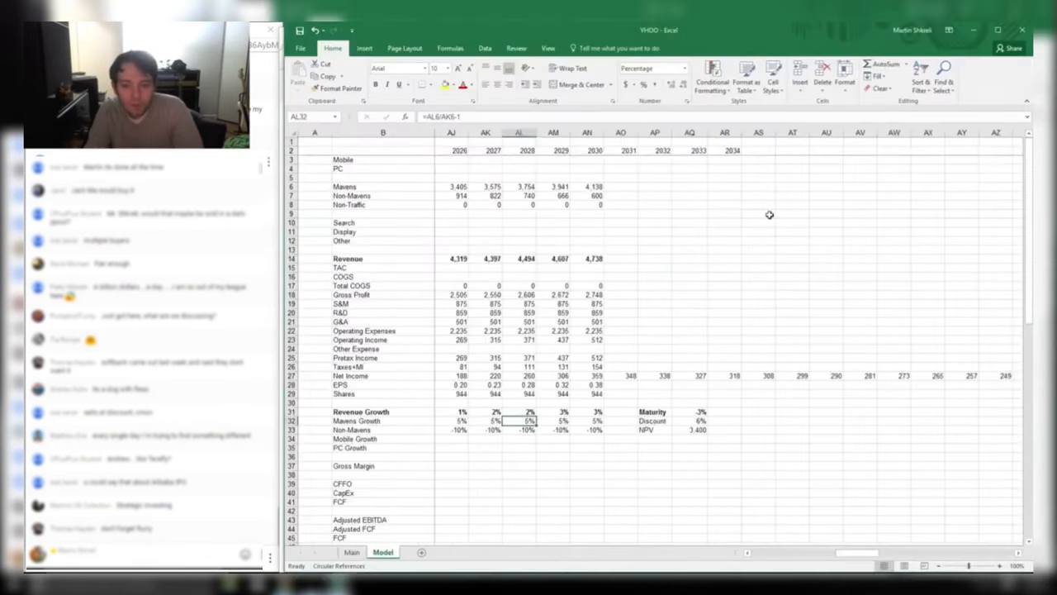
key(ctrl+Home)
key(Right)
key(Right)
key(Right)
key(Right)
key(Right)
key(Right)
key(Right)
key(Right)
key(Right)
key(Right)
key(Right)
key(Right)
key(Right)
key(Right)
key(Right)
key(Right)
key(Right)
key(Right)
key(Right)
key(Right)
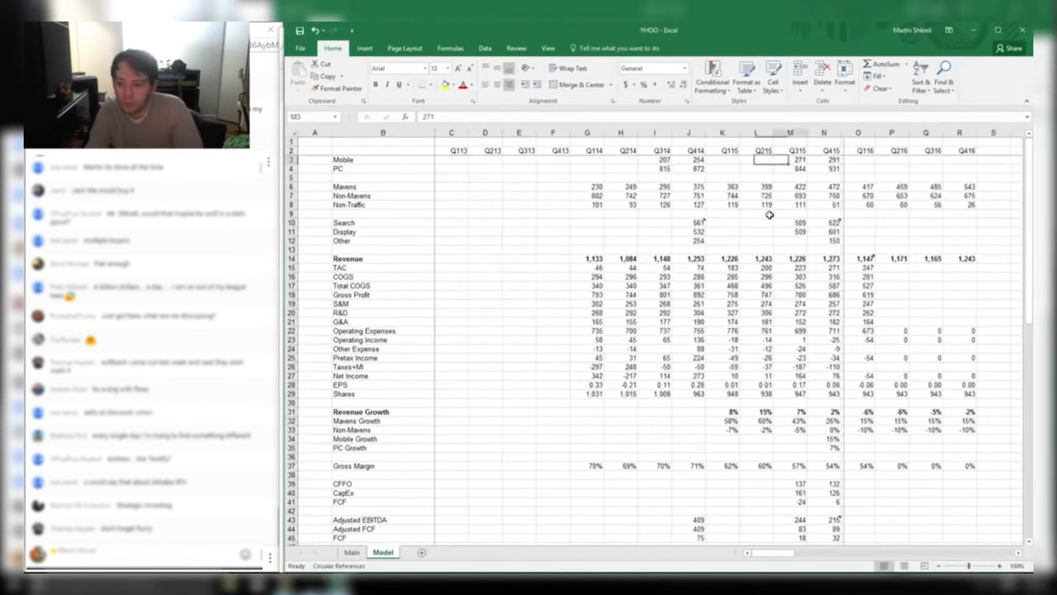
key(Down)
key(Page_Down)
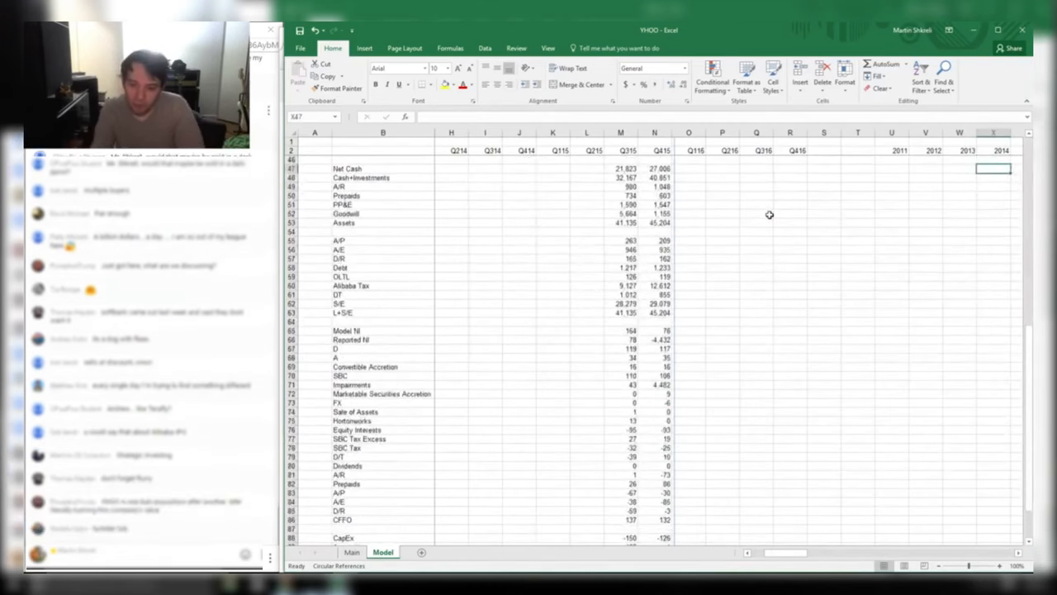
key(Page_Down)
key(Page_Up)
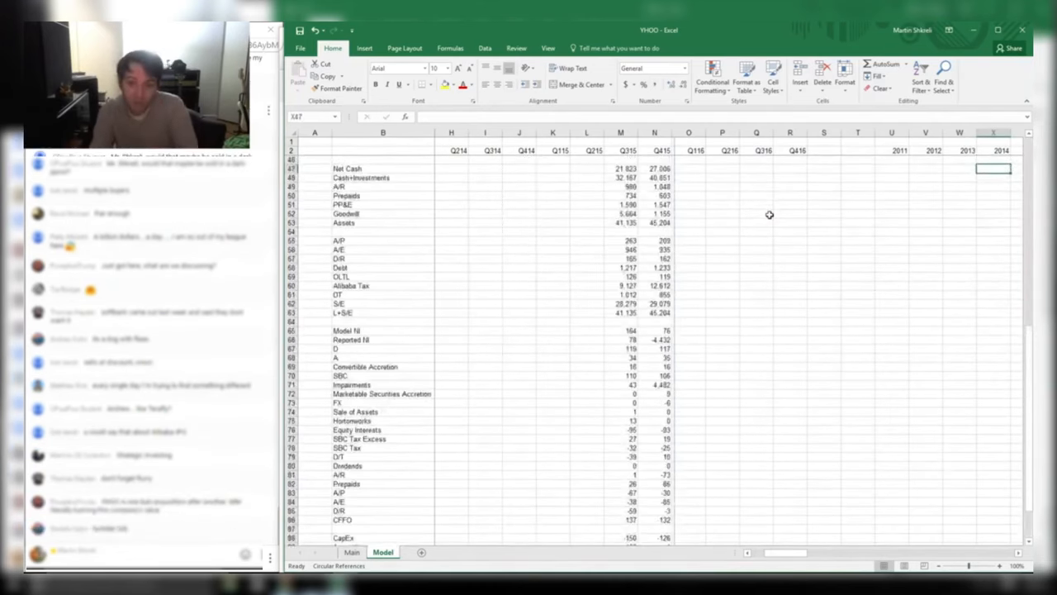
key(Right)
key(Right)
key(Right)
key(Right)
key(Right)
key(Right)
key(Right)
key(Right)
key(Right)
key(Right)
key(Right)
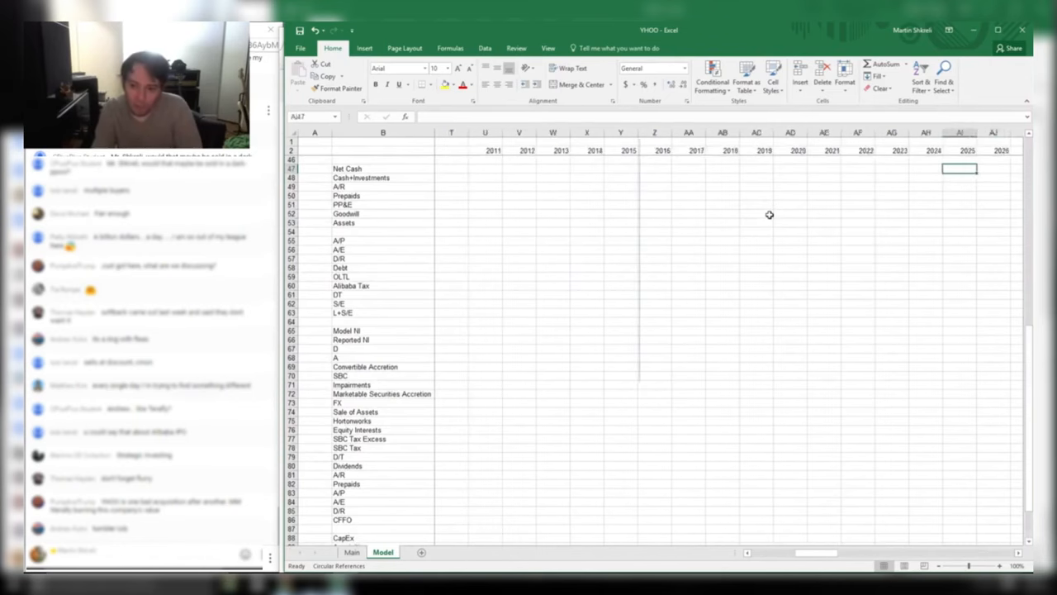
Enter the 2013 free cash flow formula =+W39-W40 in W41, giving 852
key(Page_Up)
key(Left)
key(Left)
key(Left)
key(Left)
key(Left)
key(Left)
key(Left)
key(Left)
key(Down)
key(Down)
key(Down)
key(Down)
key(Down)
key(Down)
key(Down)
key(Down)
key(Down)
key(Down)
key(Down)
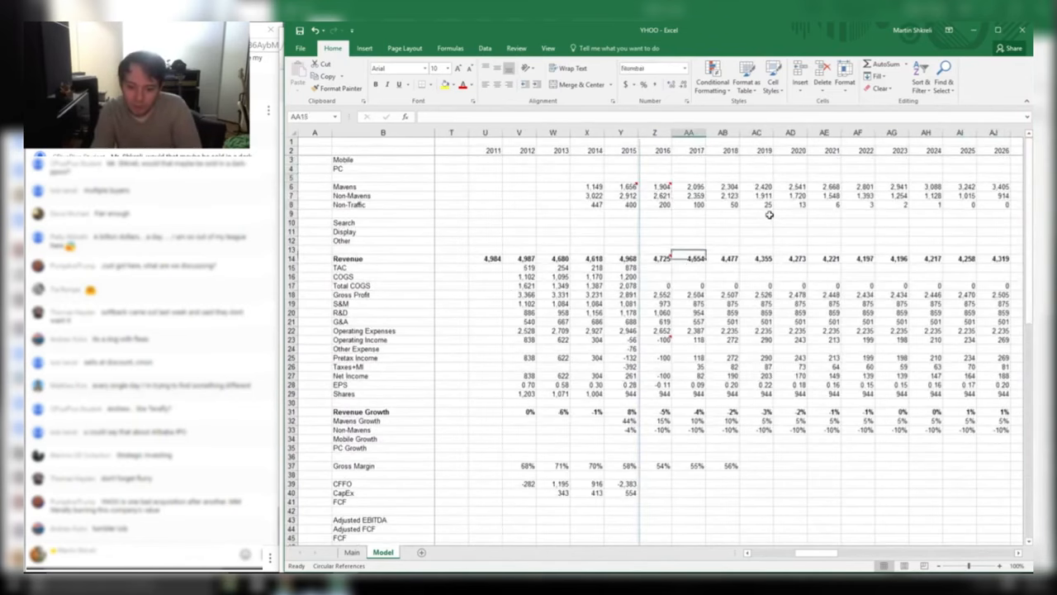
key(Down)
key(Down)
key(Down)
key(Down)
key(Down)
key(Down)
key(Down)
key(Down)
key(Down)
key(Down)
key(Down)
key(Down)
key(Down)
key(Down)
key(Down)
key(Down)
key(Down)
key(Down)
key(Down)
key(Down)
key(Left)
key(Left)
key(Left)
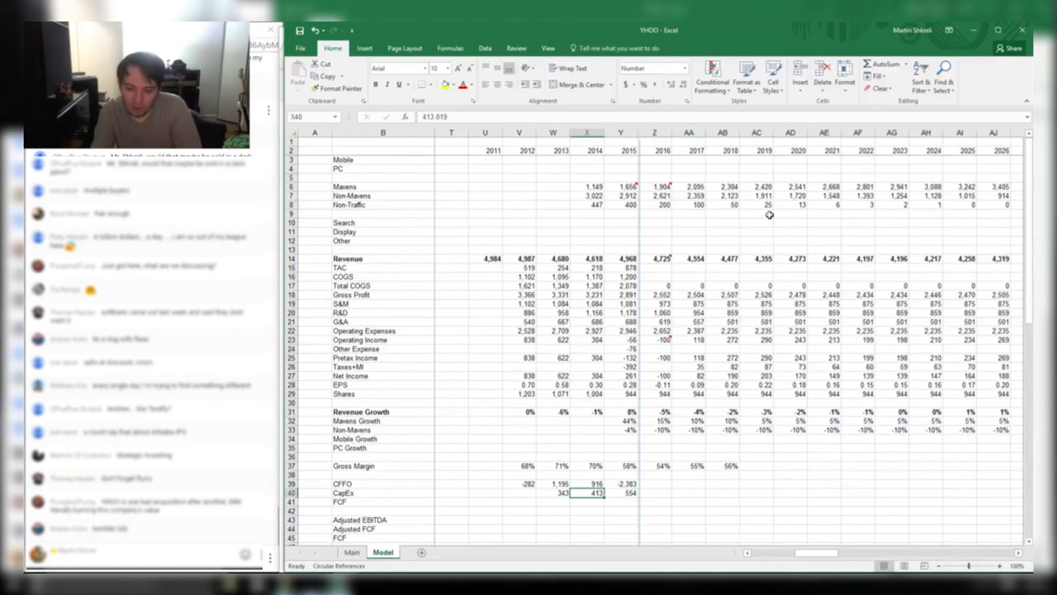
key(Left)
key(Down)
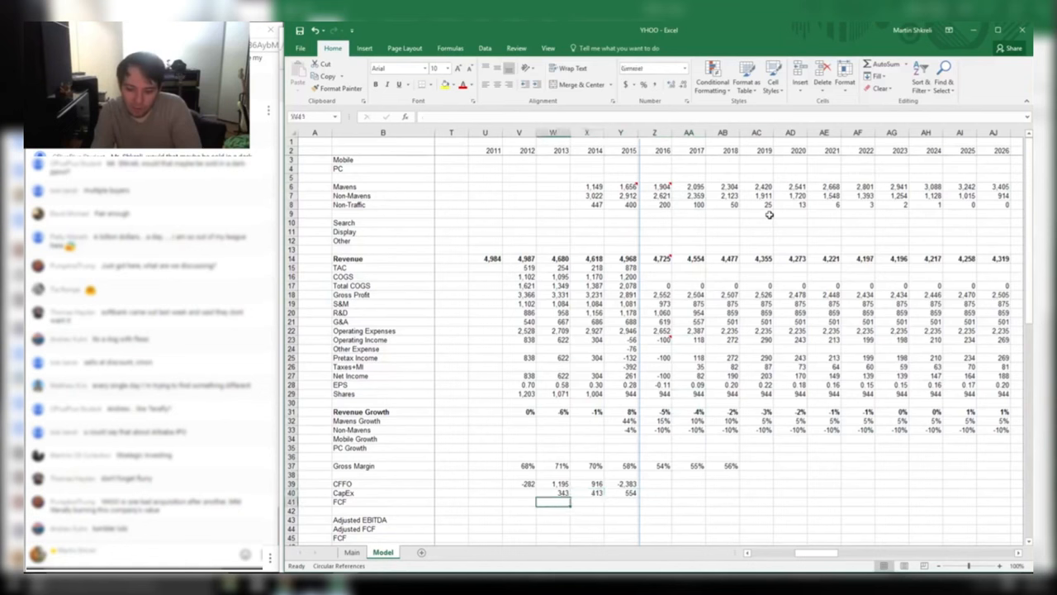
text(+)
key(Up)
key(Up)
text(-)
key(Up)
key(Tab)
key(Left)
Copy the FCF formula into 2014–2015 (503 and -2,938) and check the CFFO figures
key(ctrl+c)
key(shift+Right)
key(shift+Right)
key(ctrl+v)
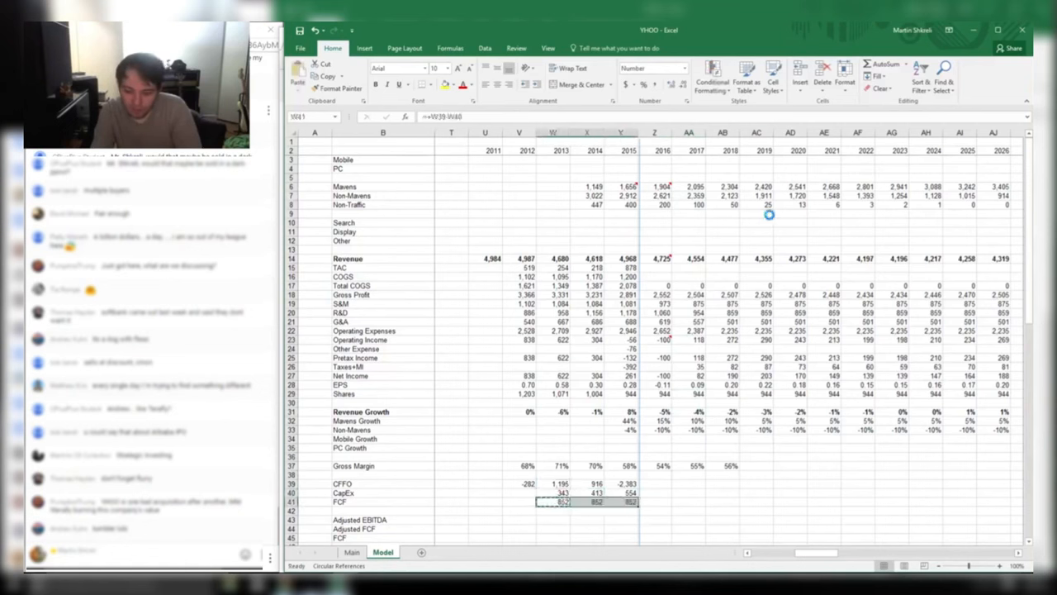
key(Right)
key(Escape)
key(Right)
key(Right)
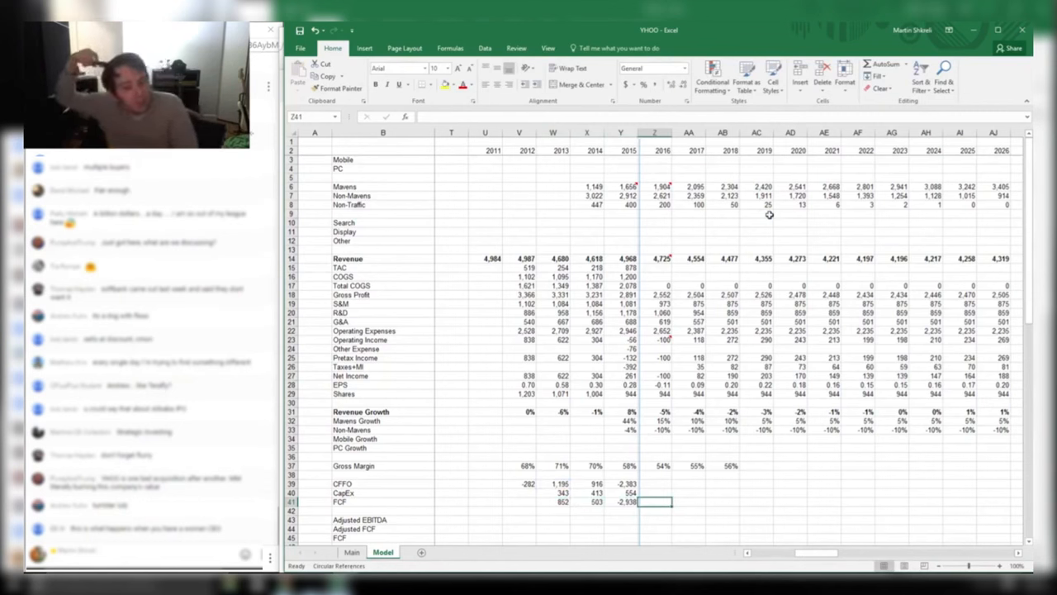
key(Left)
key(Up)
key(Left)
key(Up)
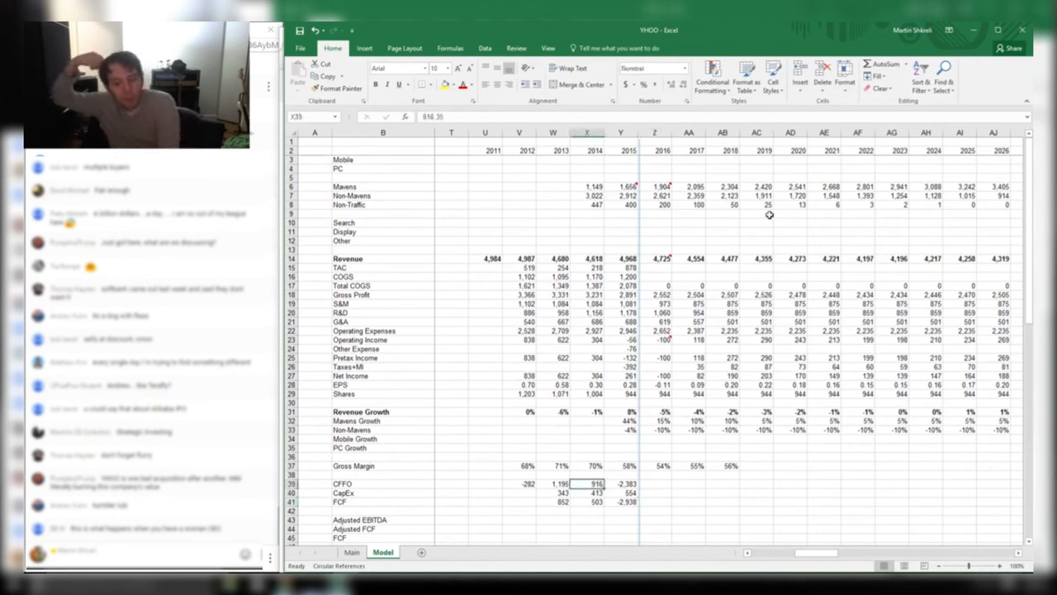
key(Right)
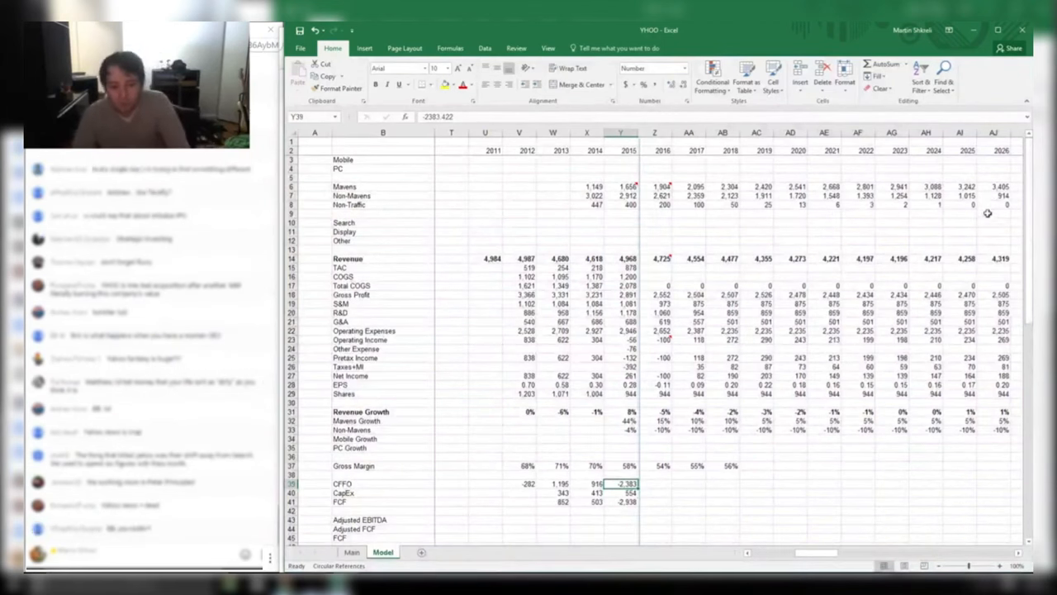
Inspect the 2015 cash-flow figures, the comments in Z14 and Z23, and the 2014–2015 CapEx
key(Right)
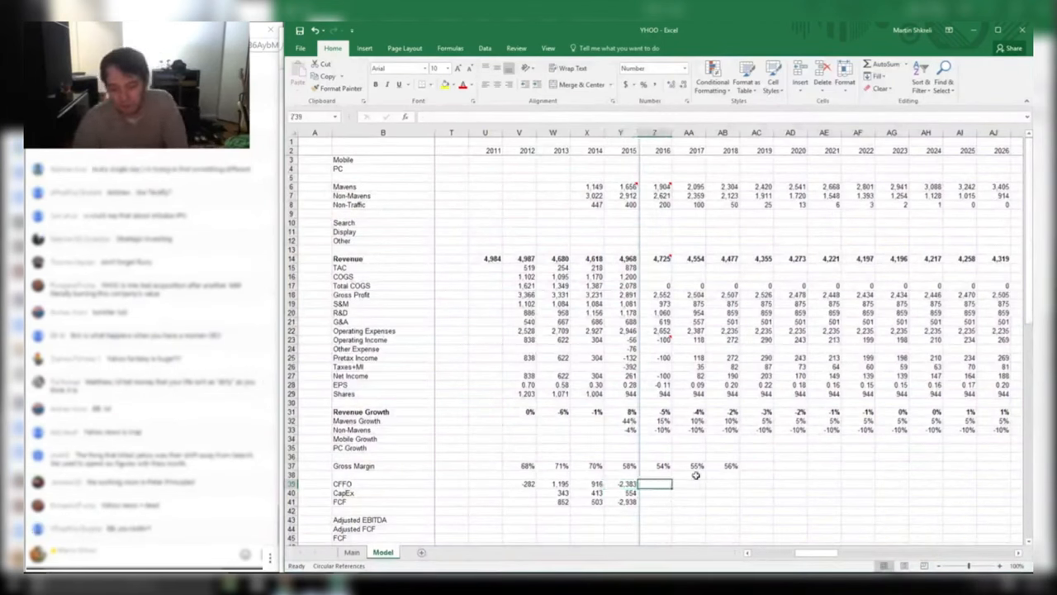
drag(629, 498, 624, 455)
click(795, 450)
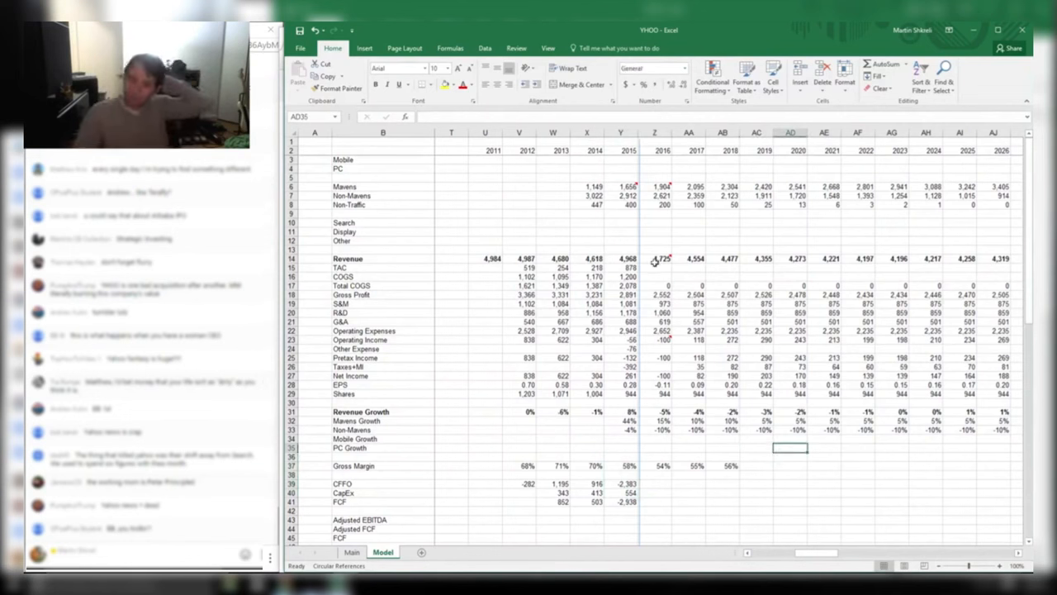
mouse_move(663, 258)
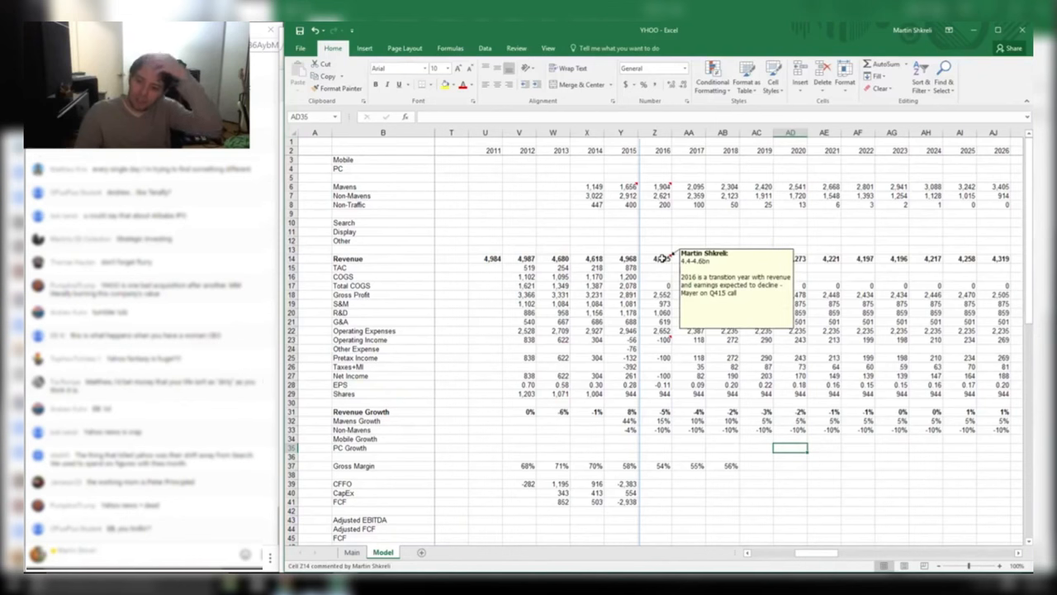
mouse_move(661, 340)
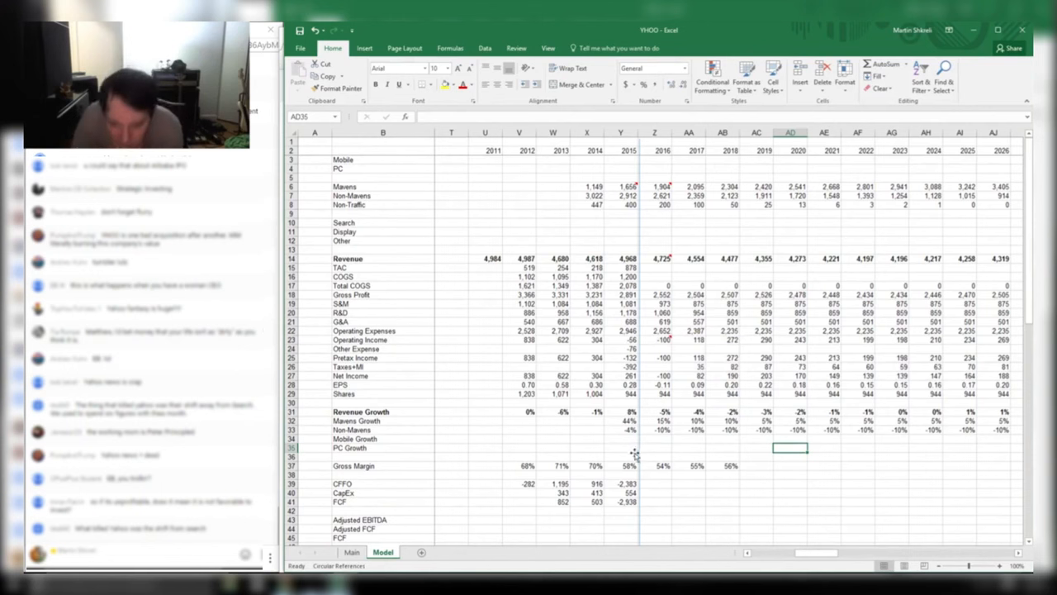
drag(582, 494, 619, 493)
click(618, 493)
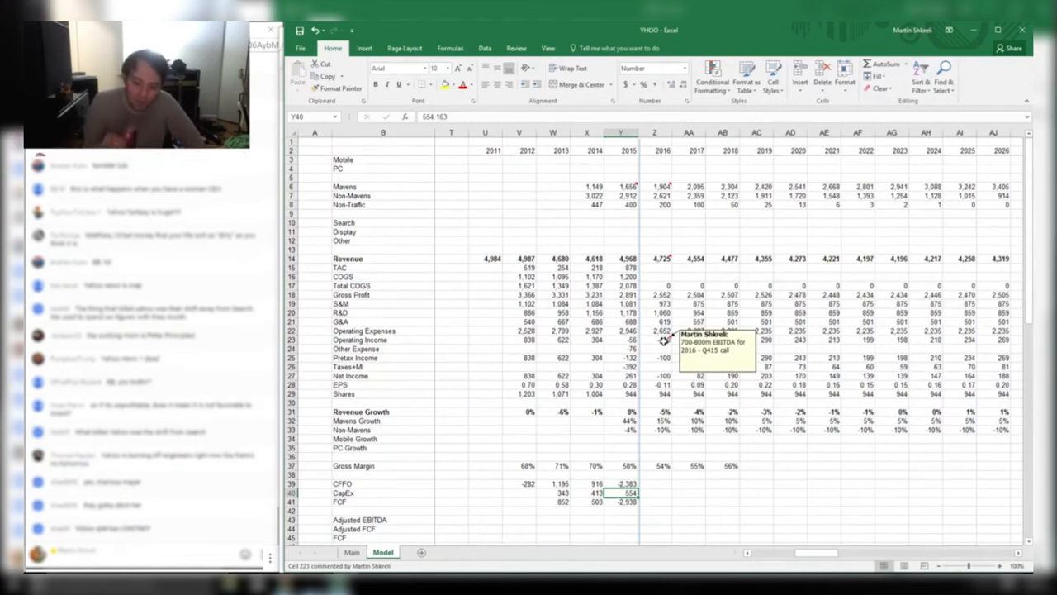
On the Main sheet, enter 200 in O8 and =O8*10 below it to give 2000
key(ctrl+Page_Up)
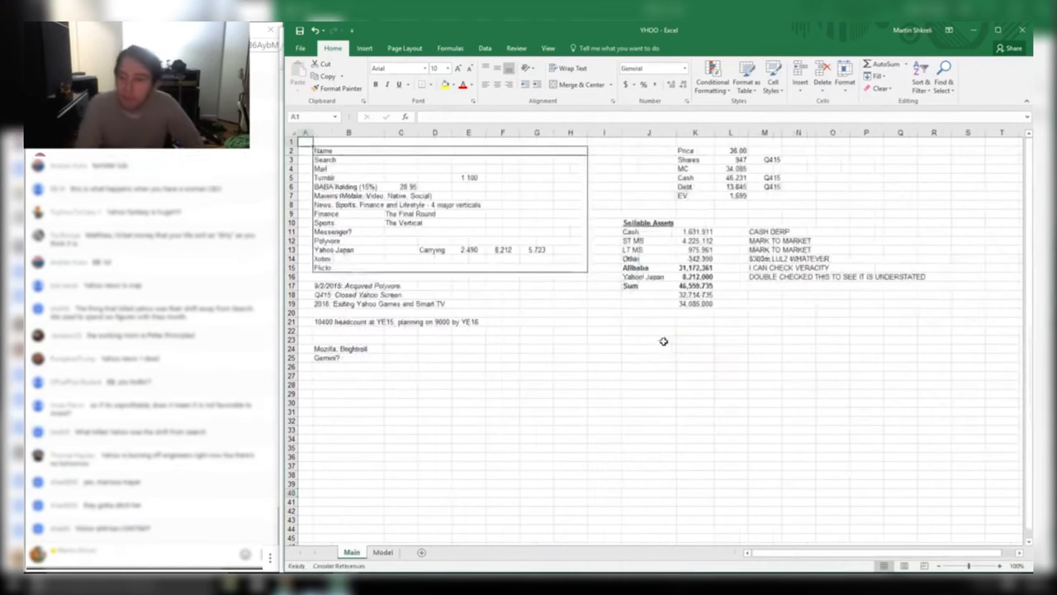
key(Right)
key(Right)
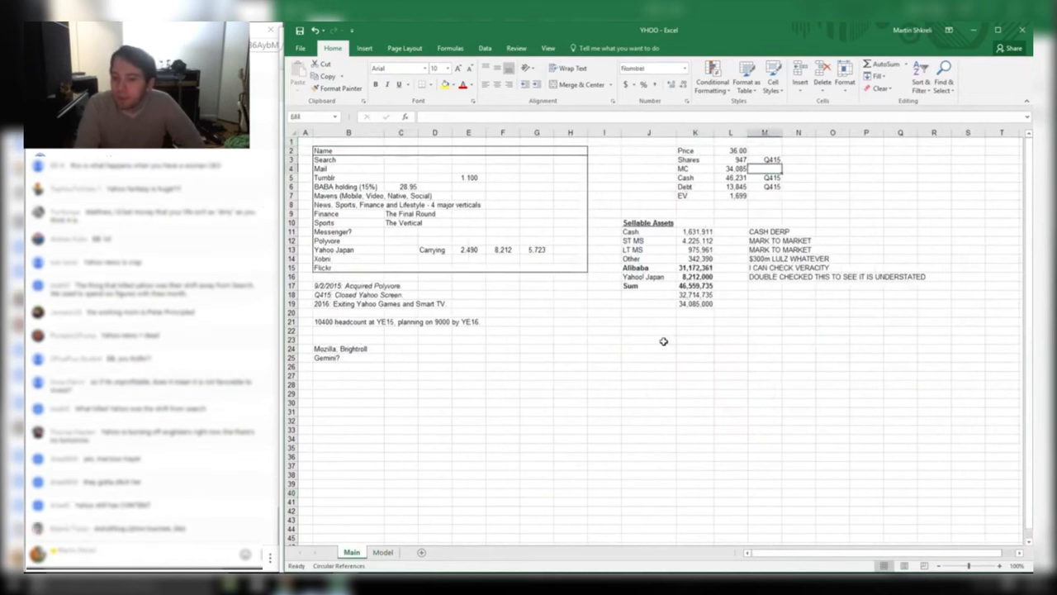
key(Down)
key(Down)
key(Down)
key(Down)
key(Down)
key(Down)
key(Down)
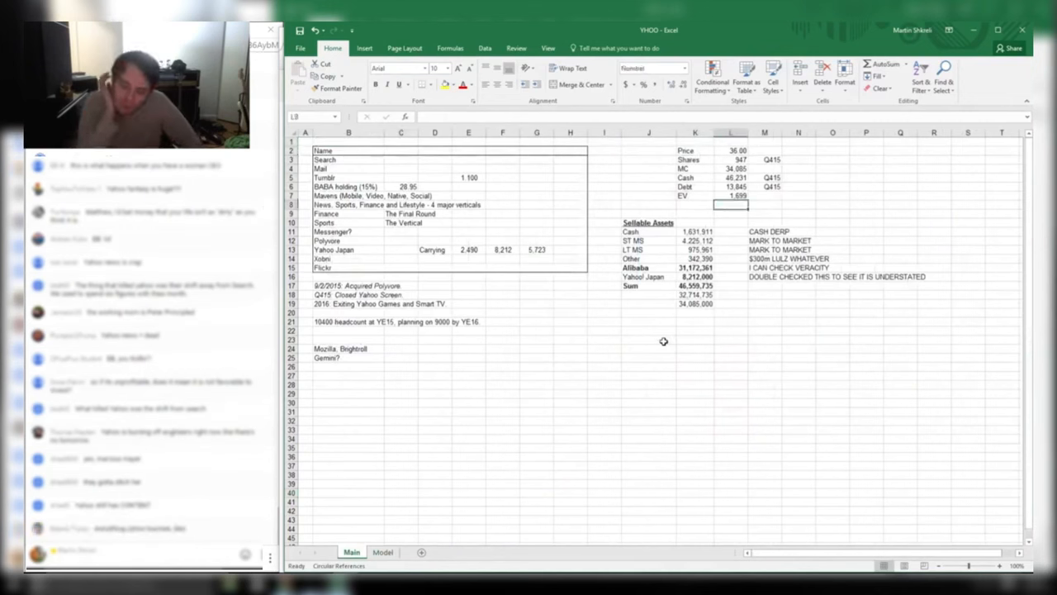
text(200)
key(ctrl+Return)
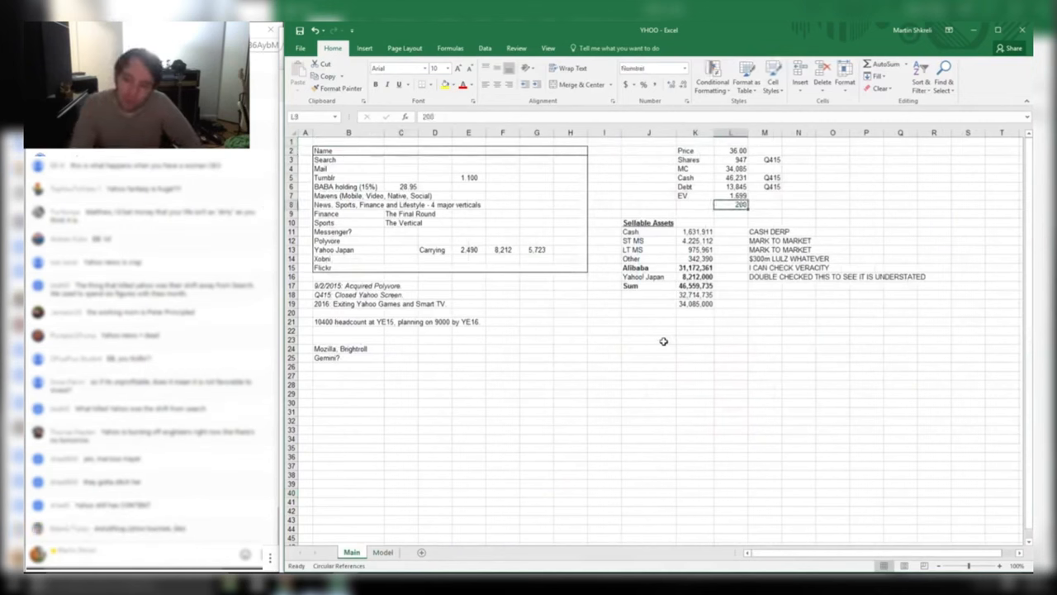
key(Delete)
key(Right)
key(Right)
key(Right)
text(=20)
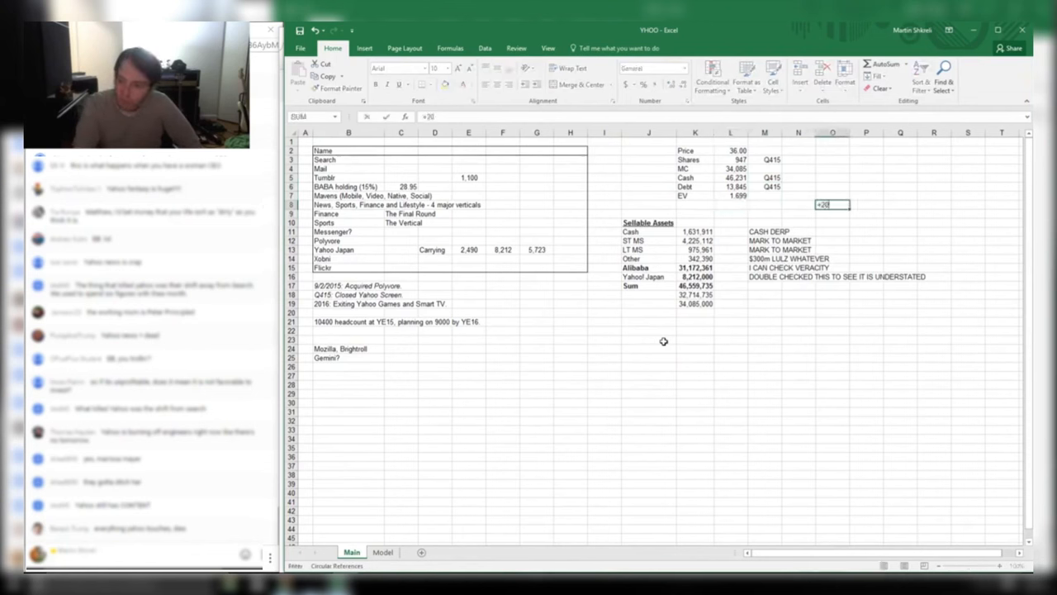
key(Return)
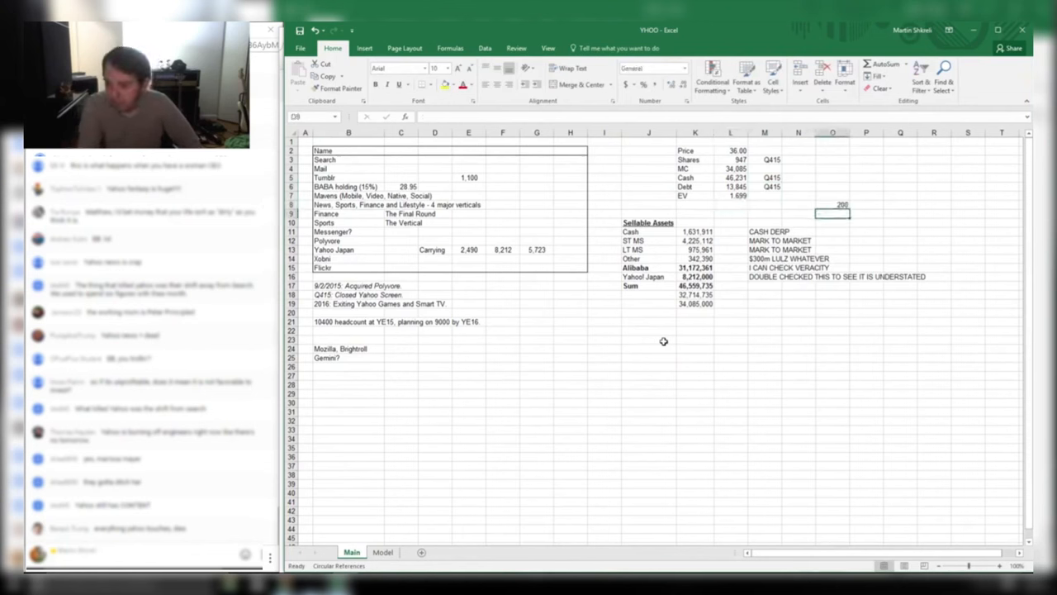
text(=)
key(Up)
text(*)
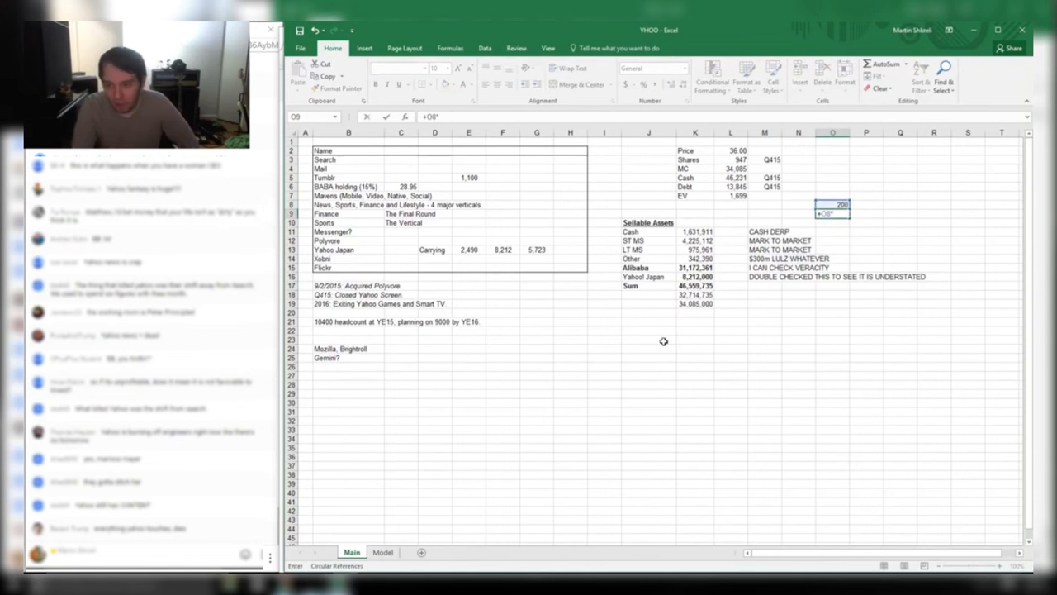
text(10)
key(Return)
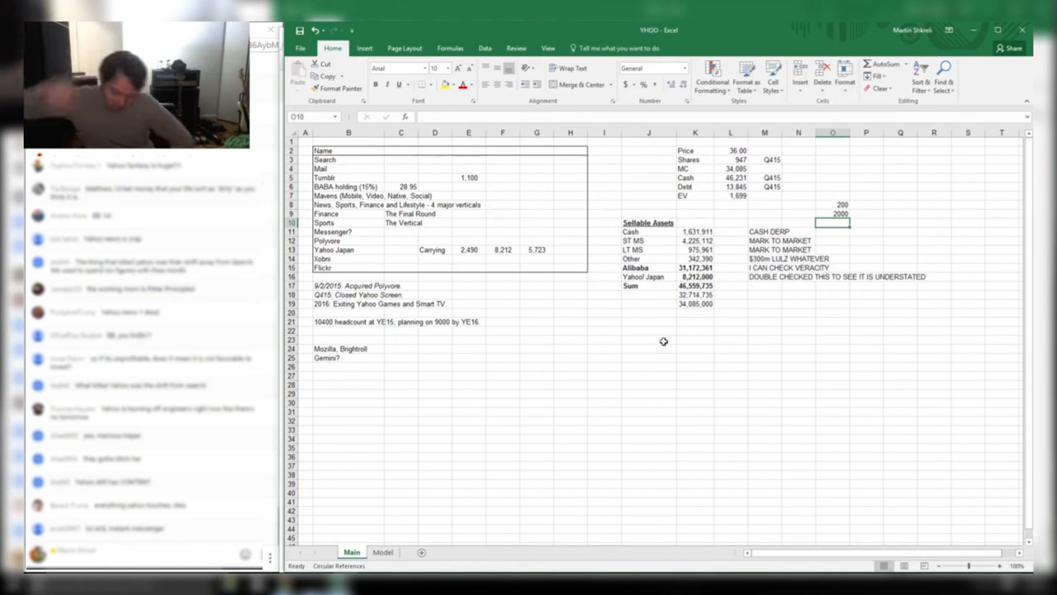
Enter 400 in P8 and =P8*15 below it to give 6000
key(Right)
key(Up)
key(Up)
text(410)
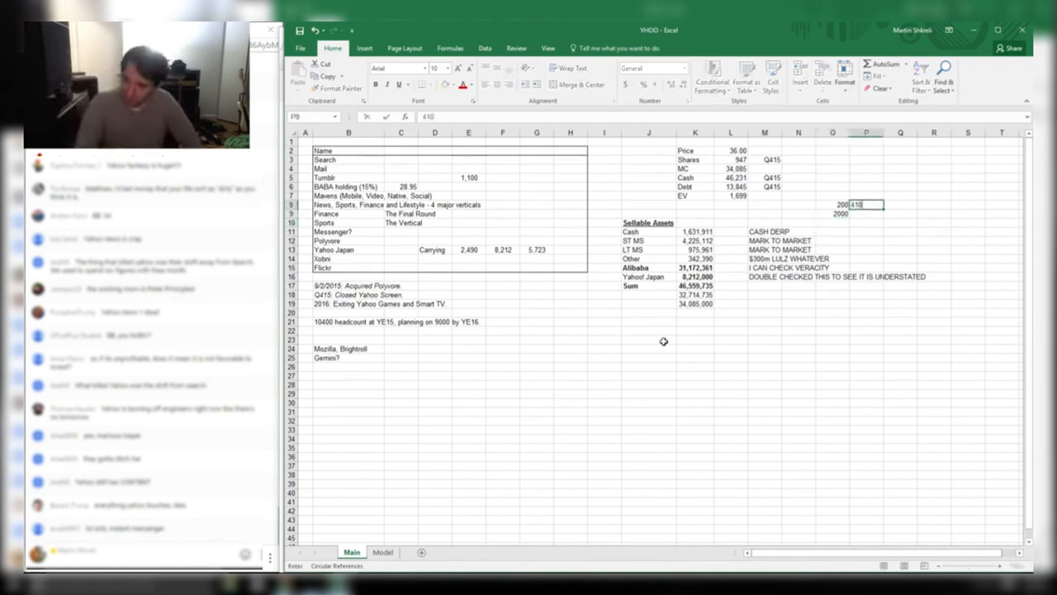
text(0)
key(Return)
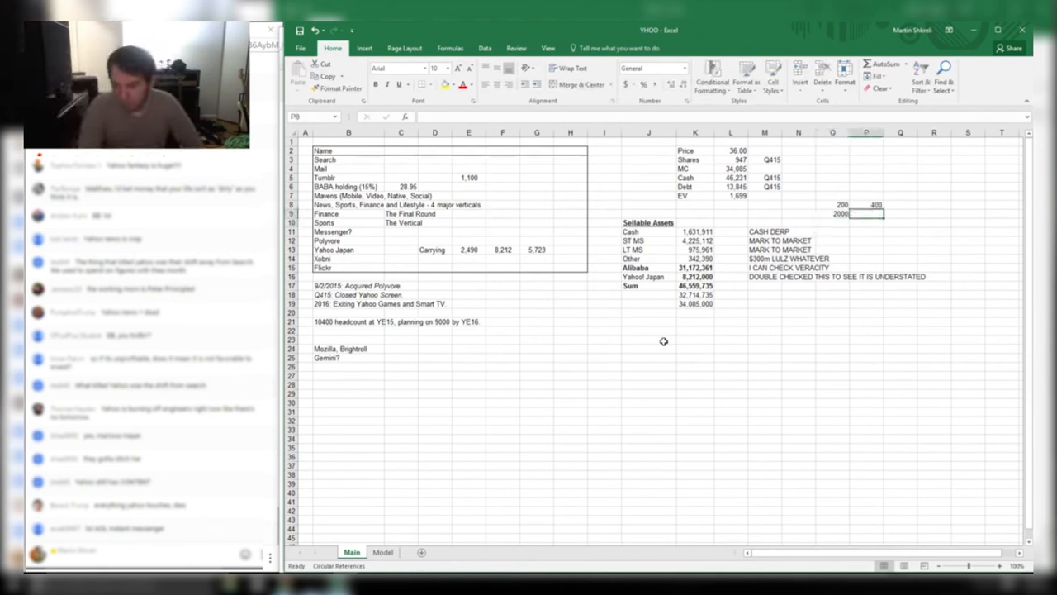
text(=)
key(Up)
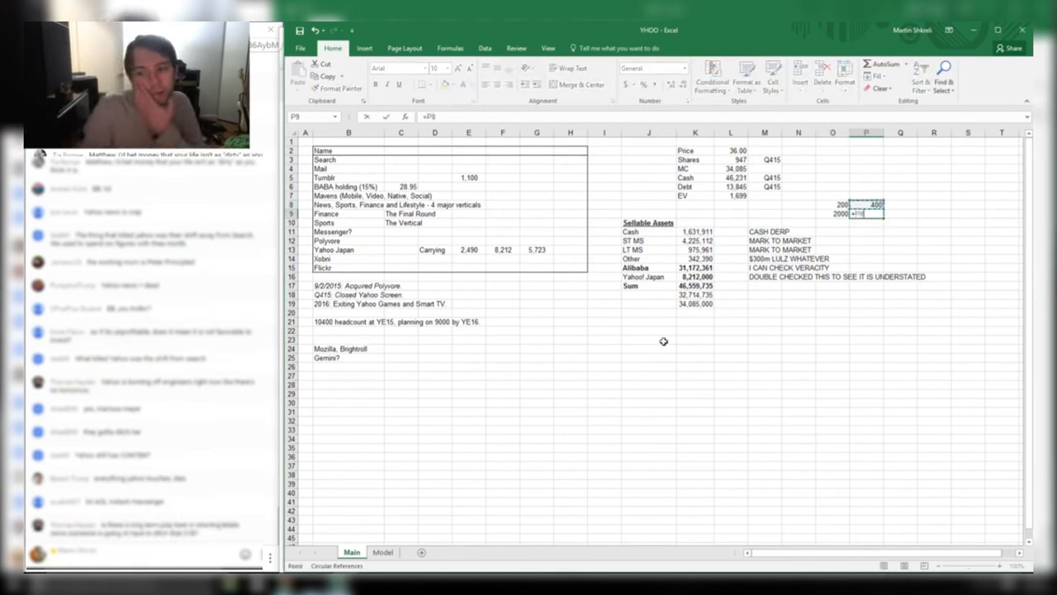
text(*15)
key(Return)
Make the 2000 and 6000 scenario results bold
key(Up)
key(Left)
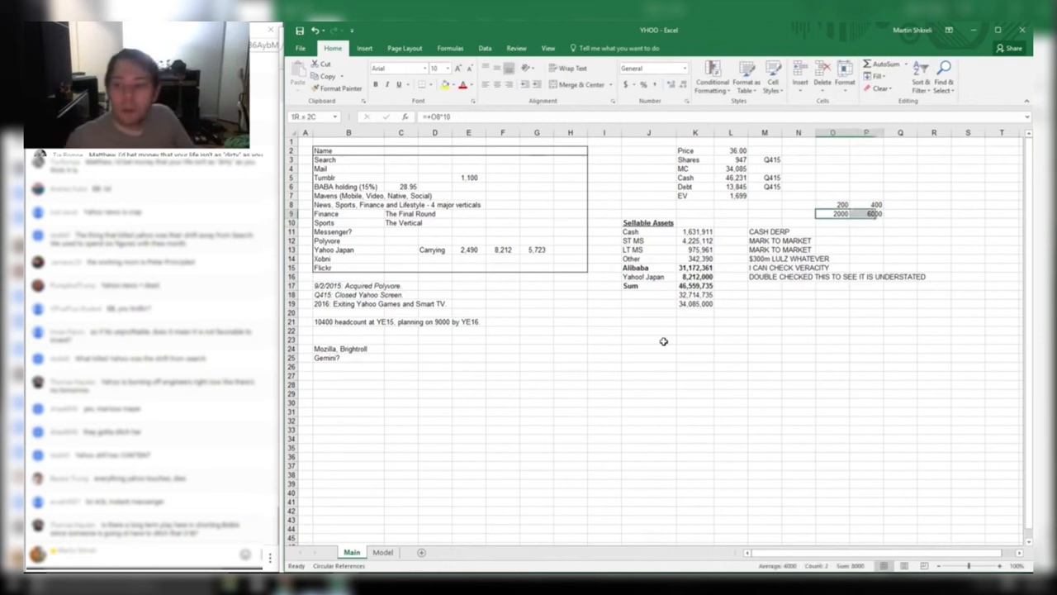
key(shift+Right)
key(ctrl+b)
Head the scenario columns 'Reasonable but still Sanguine' and 'Outrageous'
key(Up)
key(Right)
key(Up)
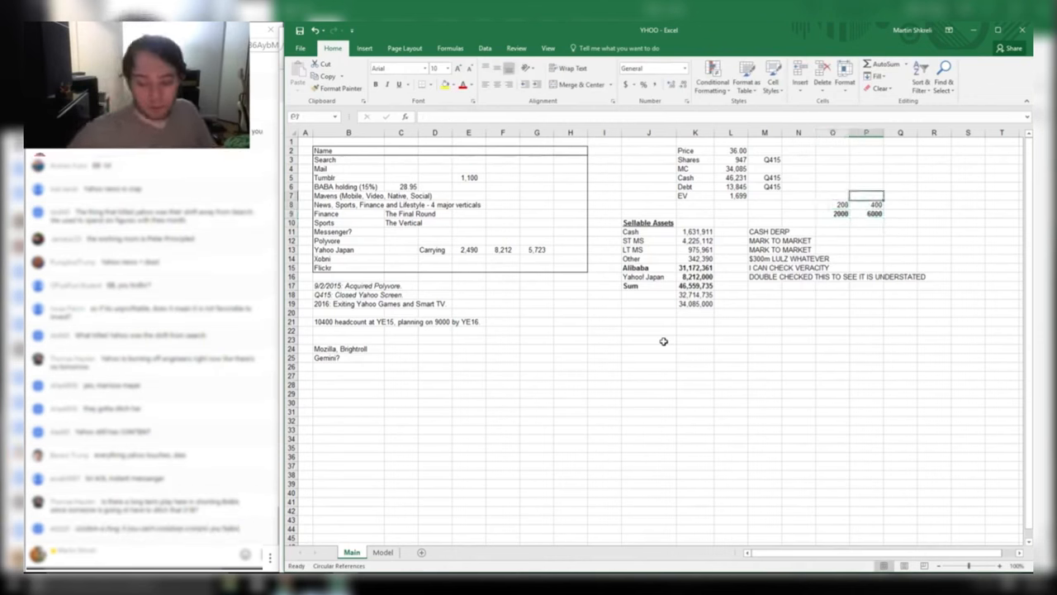
text(Outrageous)
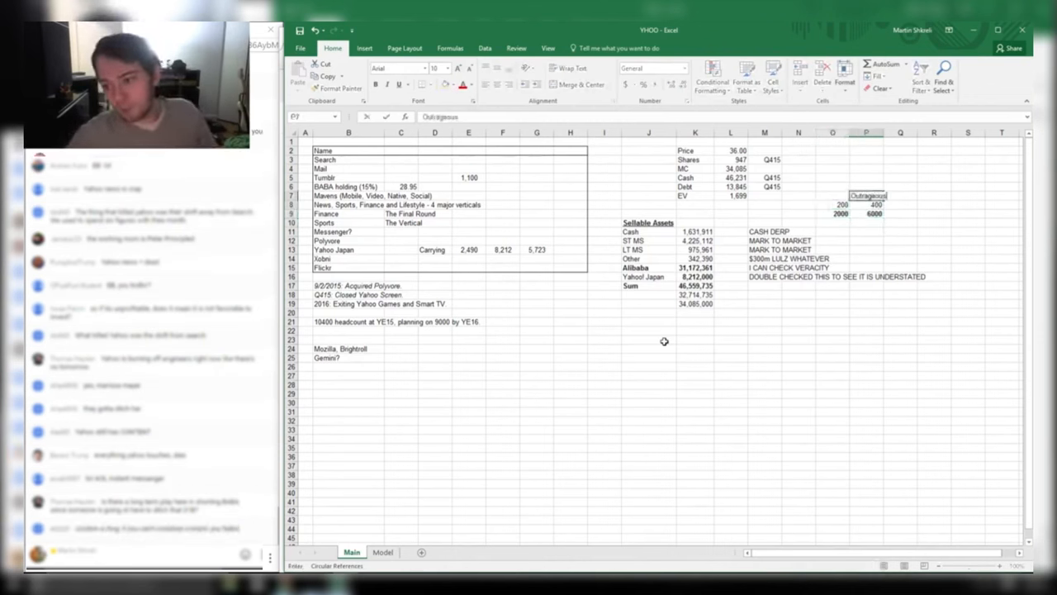
key(Left)
text(Reaso)
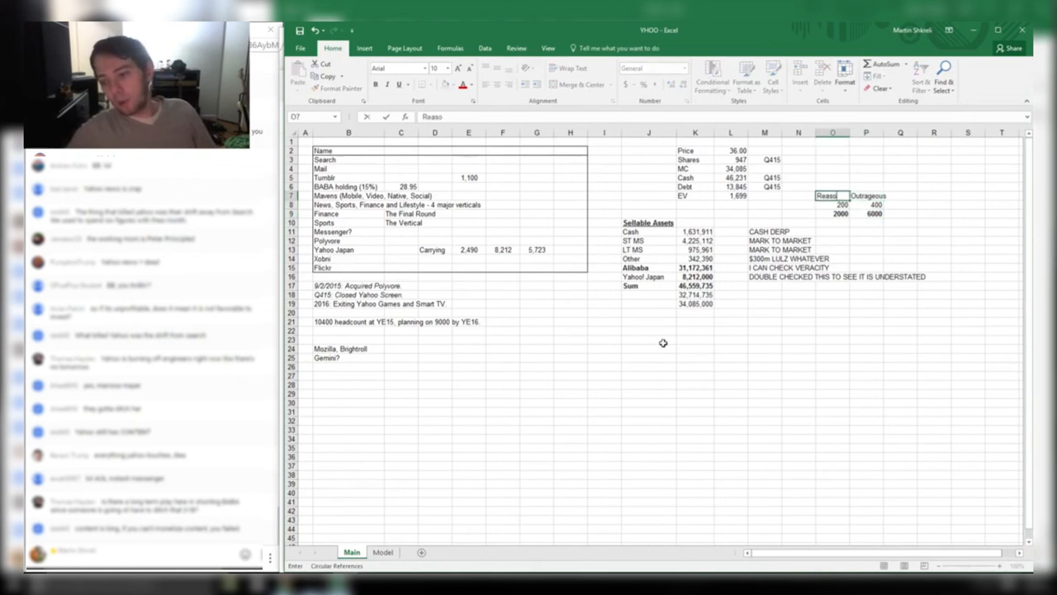
text(nable but still Sa)
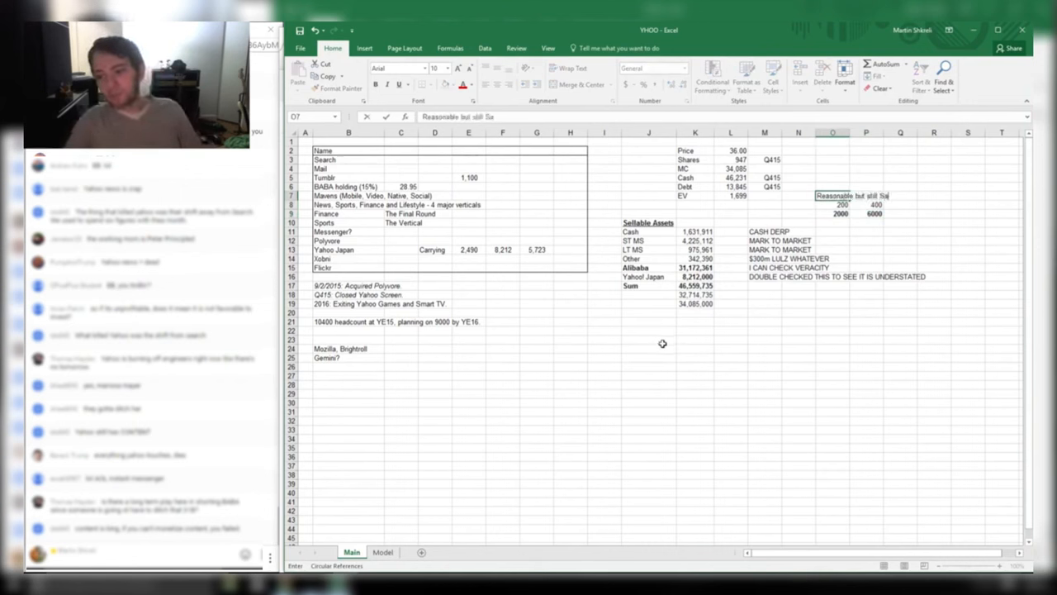
text(ngu)
key(Return)
key(Down)
key(Down)
key(Down)
key(Down)
key(Down)
key(Down)
key(Down)
key(Down)
key(Down)
key(Down)
key(Down)
key(Down)
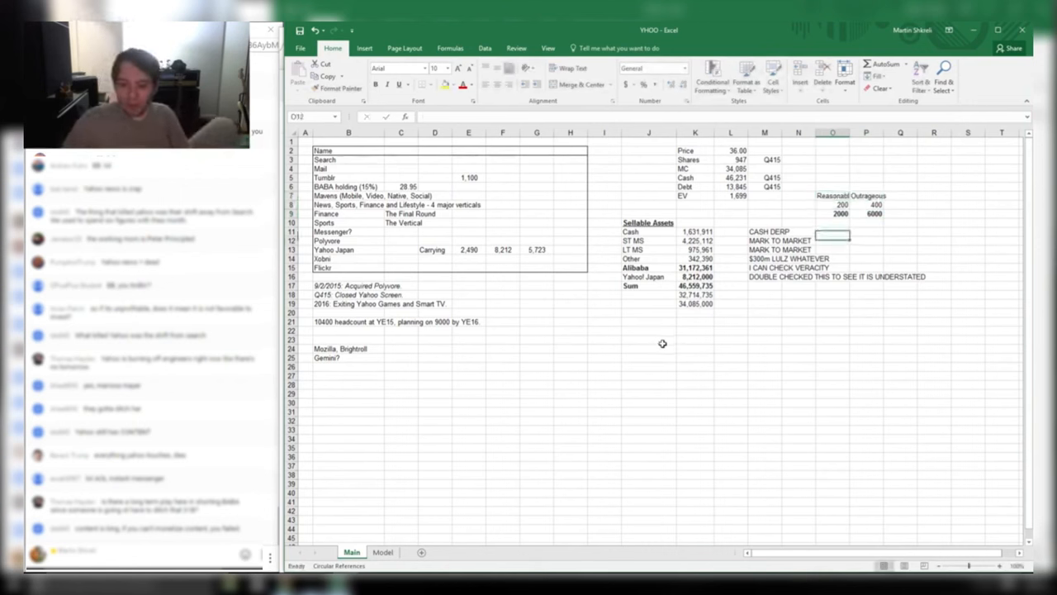
Type a 'Yahoo Business' label below the asset list and clear the leftover values under Sum
key(Left)
key(Left)
key(Left)
key(Left)
key(Left)
text(Y)
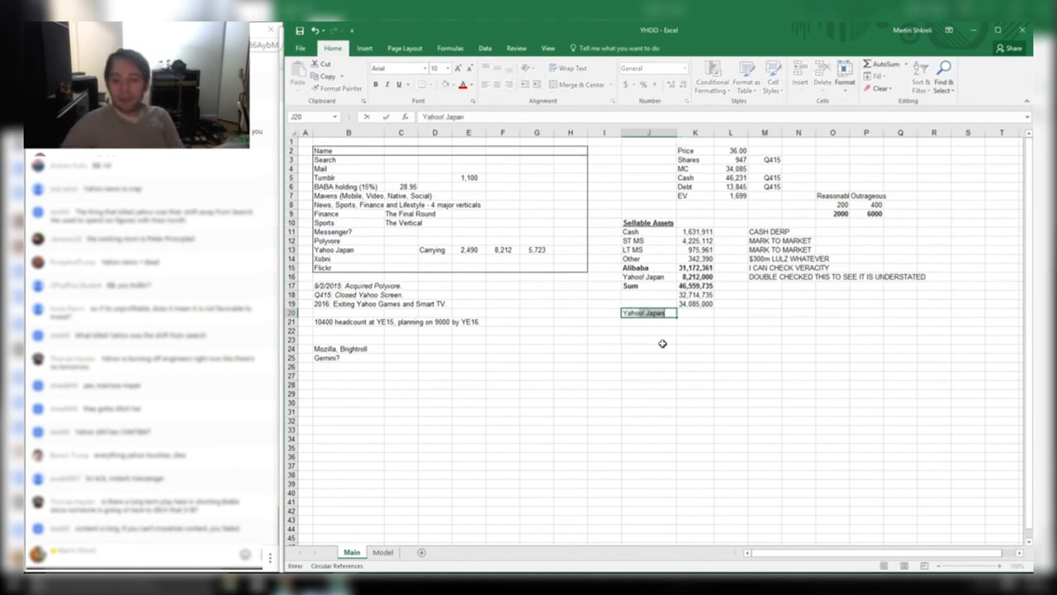
text(ahoo Bus)
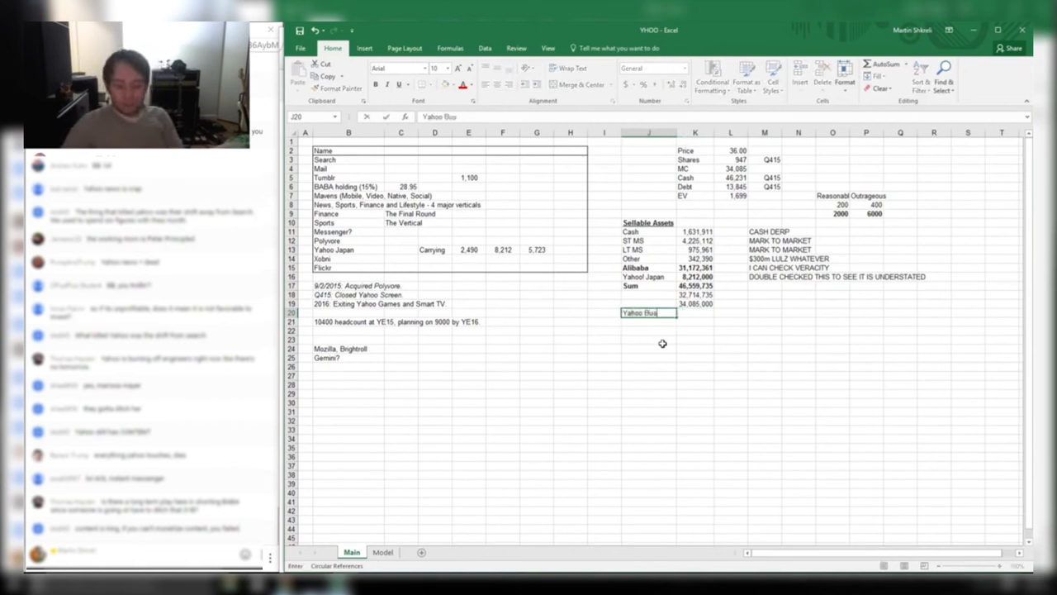
text(iness)
key(Right)
key(Up)
key(Delete)
key(Up)
key(Delete)
Move the Yahoo Business label to J19 and make it bold and underlined
key(Down)
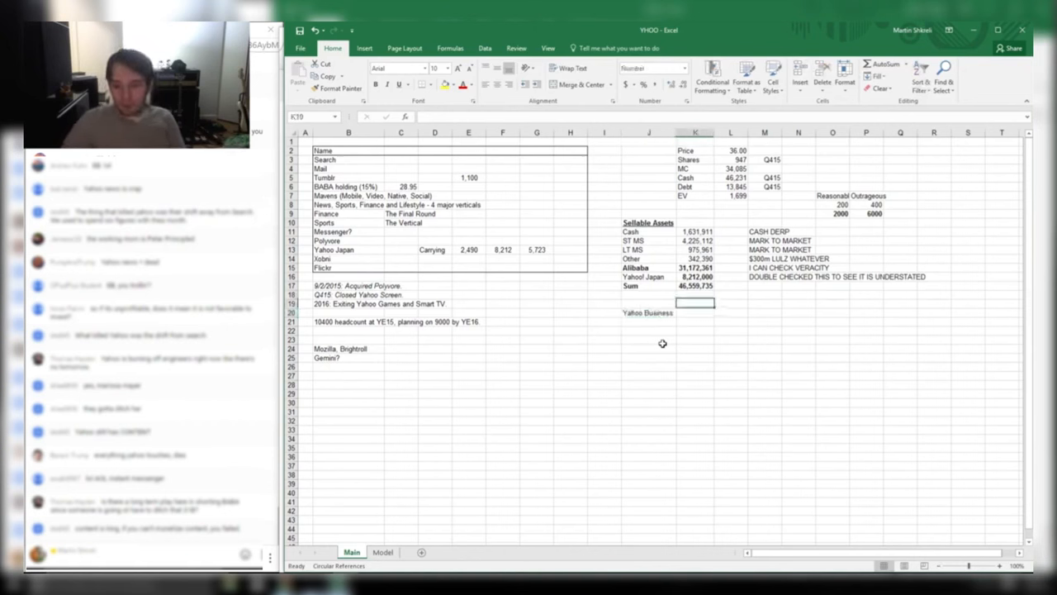
key(Left)
key(Down)
key(ctrl+x)
key(Up)
key(Up)
key(ctrl+v)
key(Right)
key(Left)
key(ctrl+x)
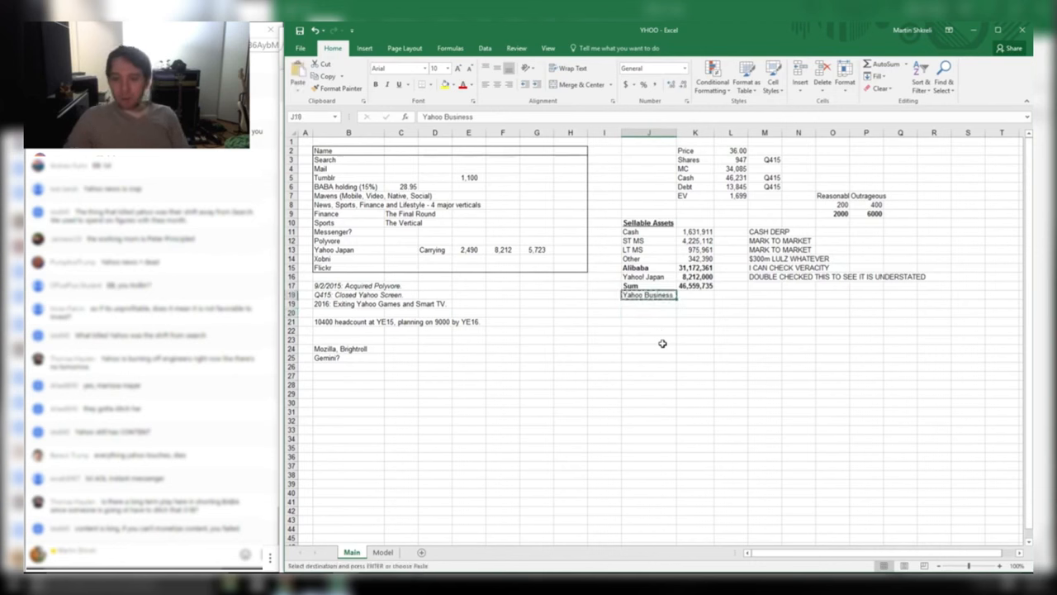
key(Down)
key(ctrl+b)
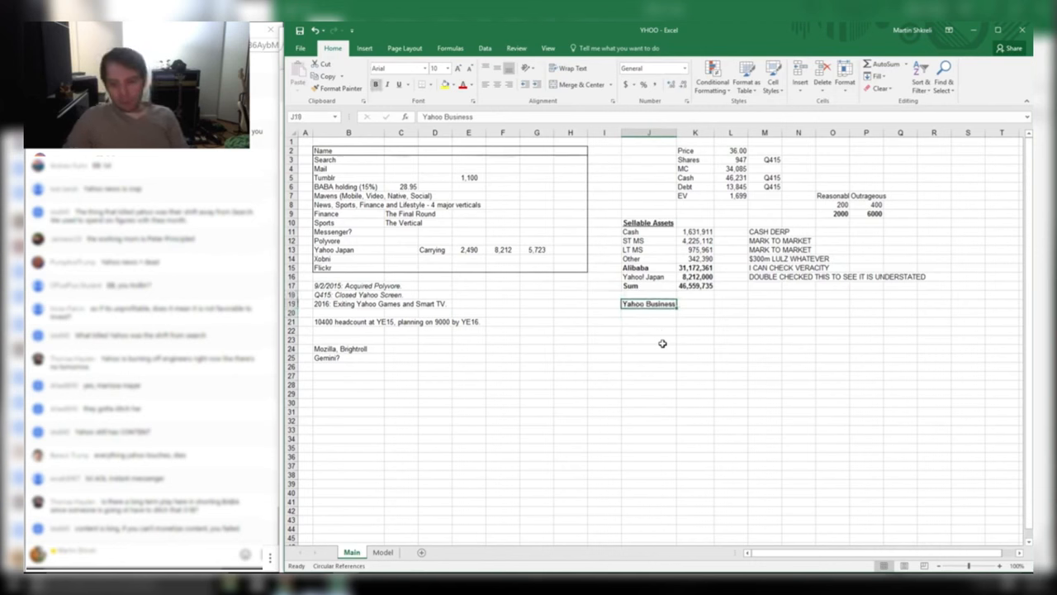
key(ctrl+u)
Make the Sum row's label and total bold
key(Up)
key(Up)
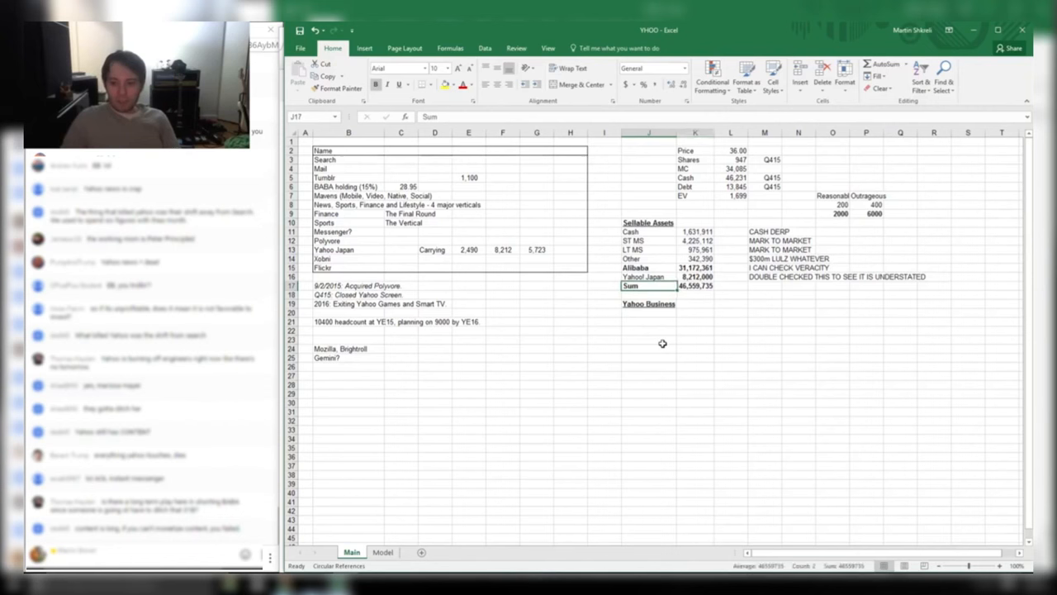
key(shift+Right)
key(ctrl+b)
key(ctrl+u)
key(ctrl+b)
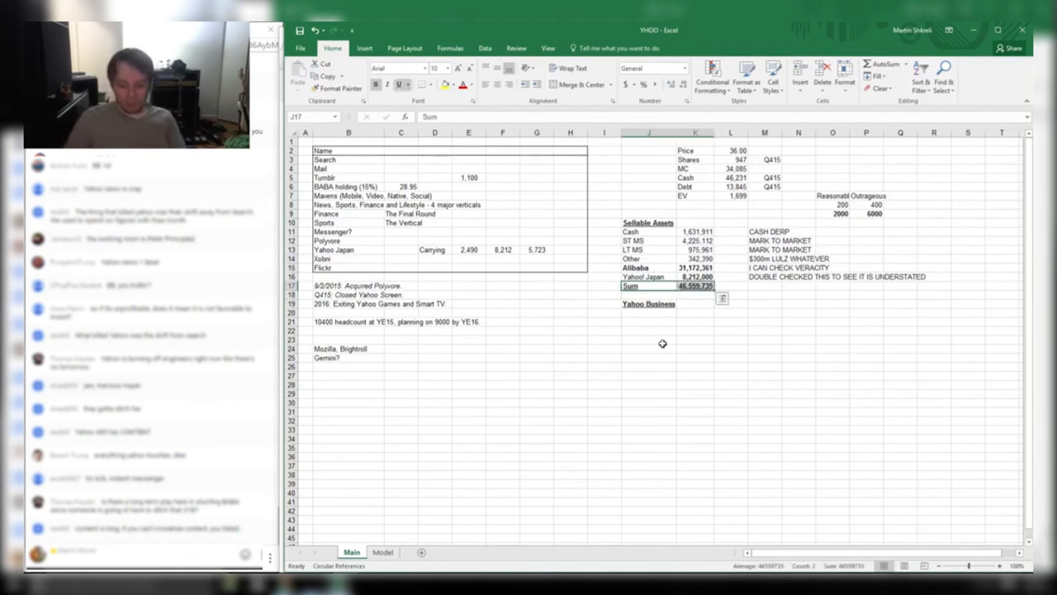
key(ctrl+u)
Enter 6,000,000 as the Yahoo Business value in K19
key(Down)
key(Down)
key(Down)
key(Right)
key(Up)
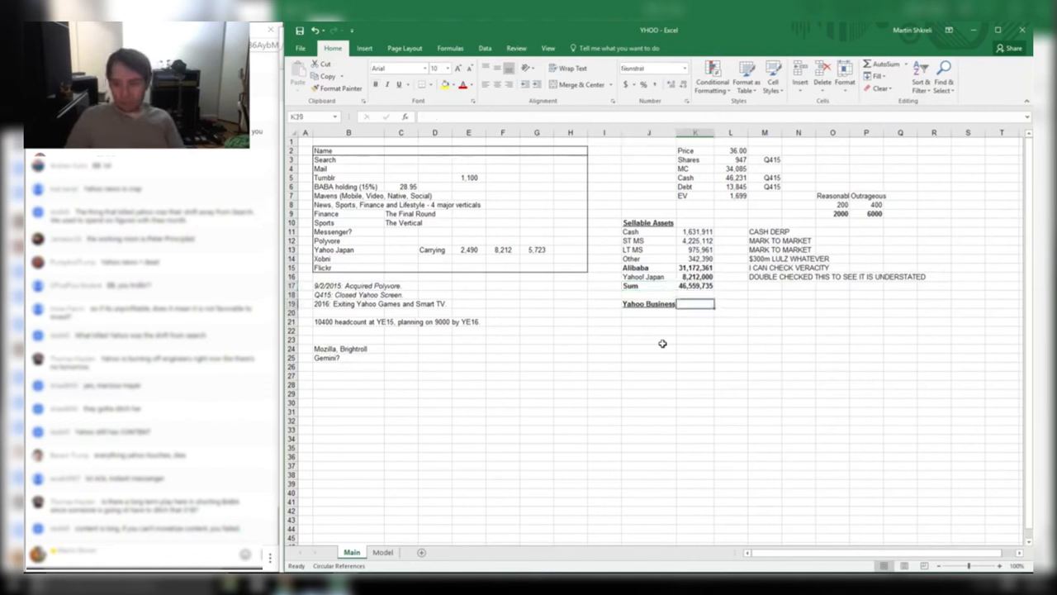
text(+600)
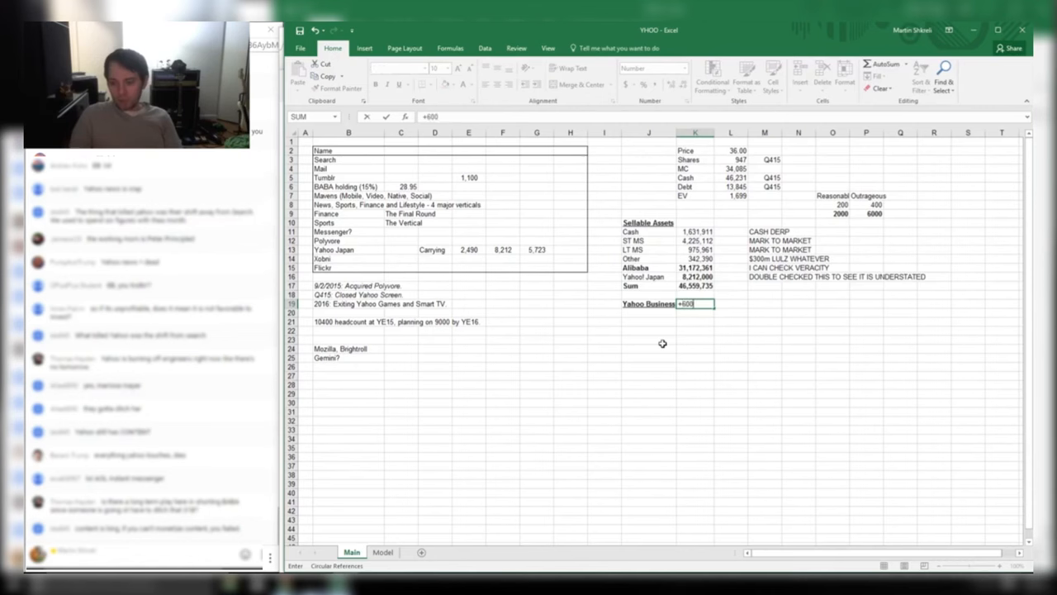
text(0000)
key(Tab)
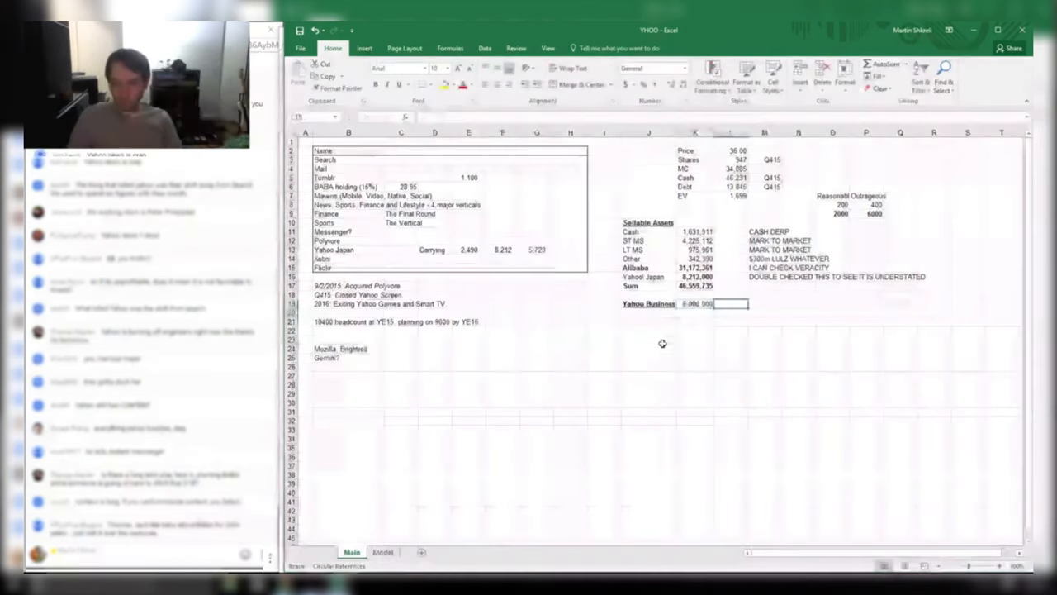
Label the row beneath Yahoo Business 'Total Value'
key(Return)
key(Left)
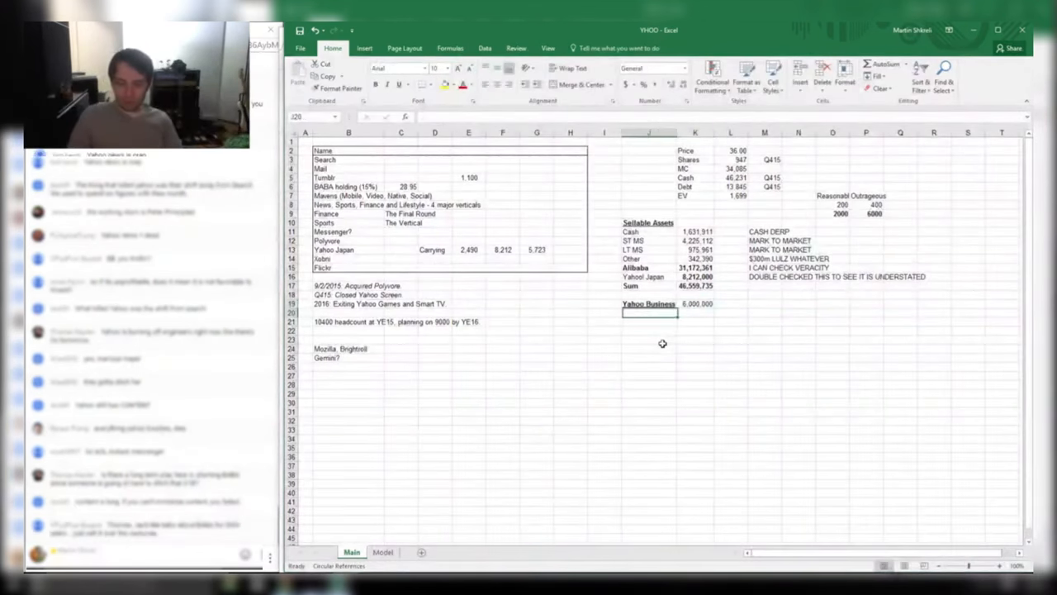
text(Total)
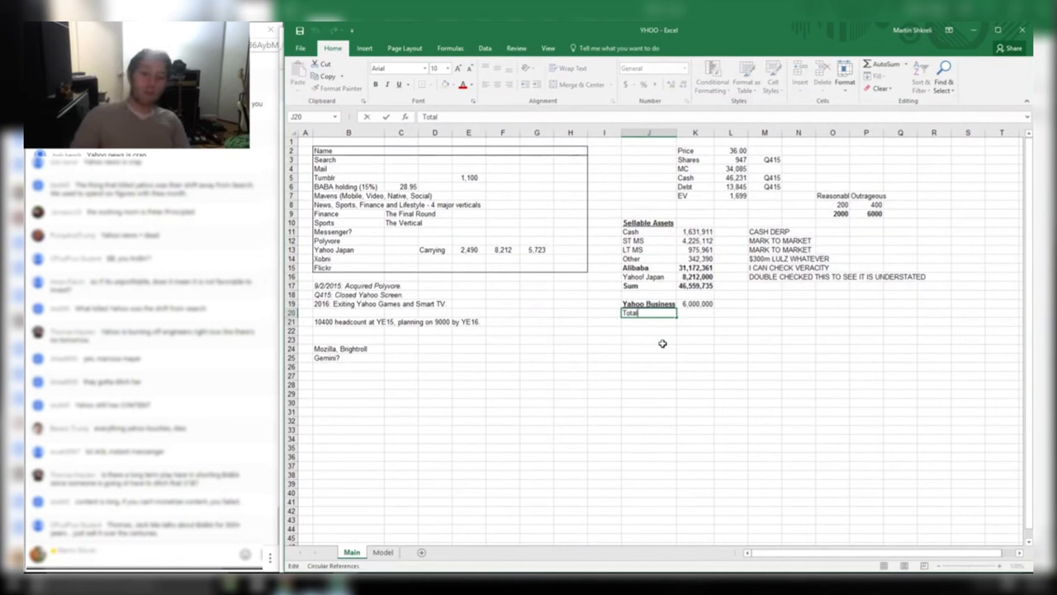
text( BV)
key(F1)
key(Escape)
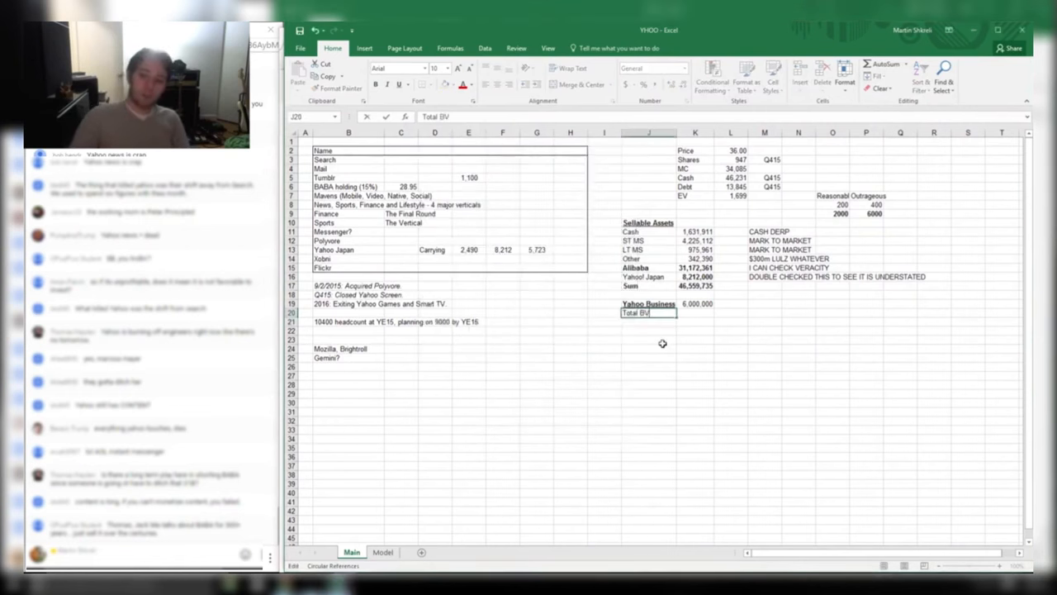
key(BackSpace)
key(BackSpace)
text(Value)
key(Tab)
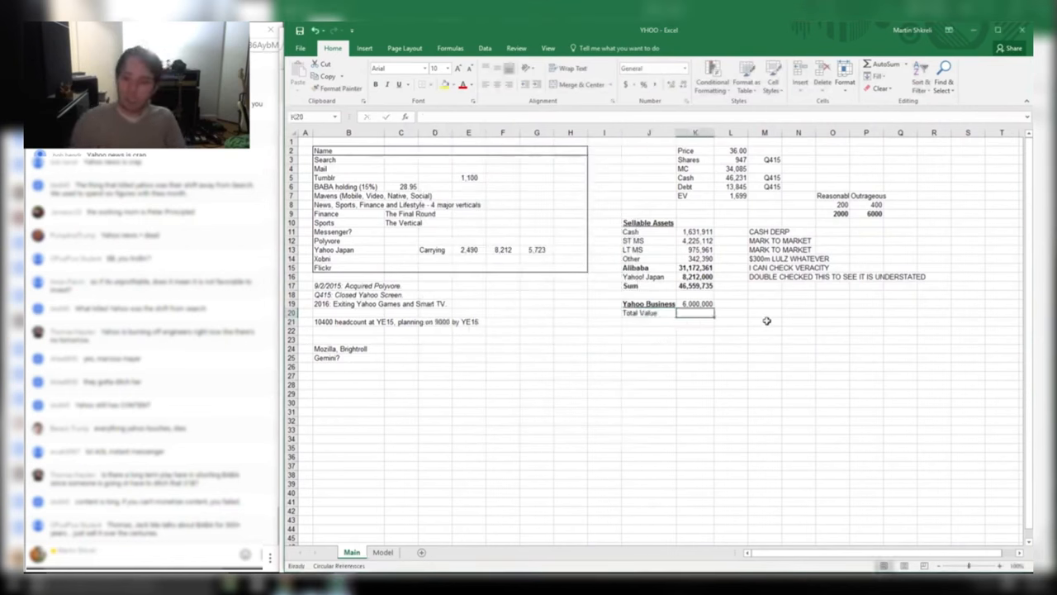
click(873, 205)
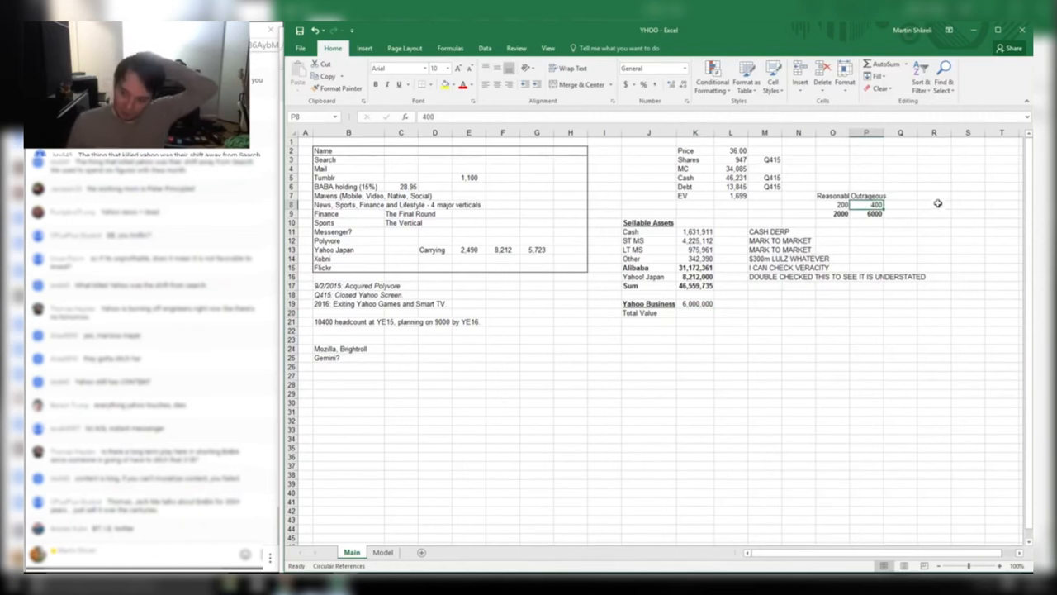
click(382, 551)
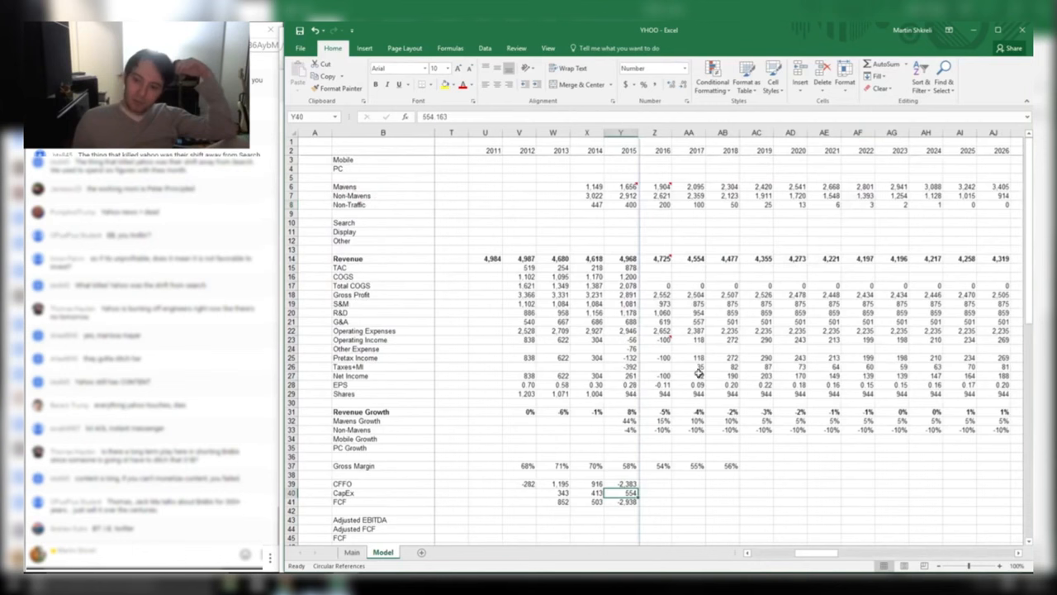
click(628, 501)
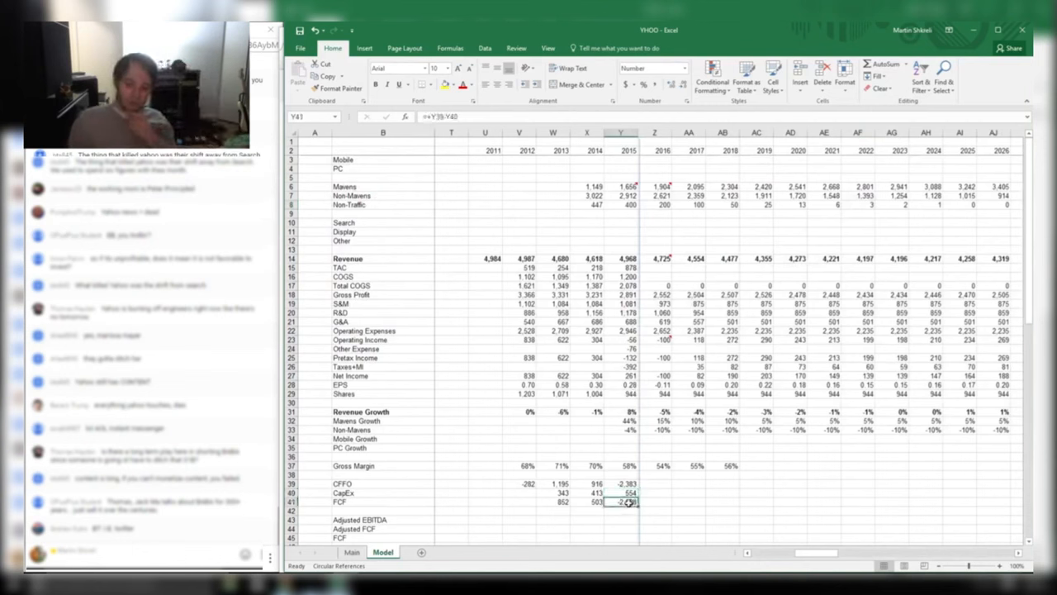
click(566, 502)
click(596, 500)
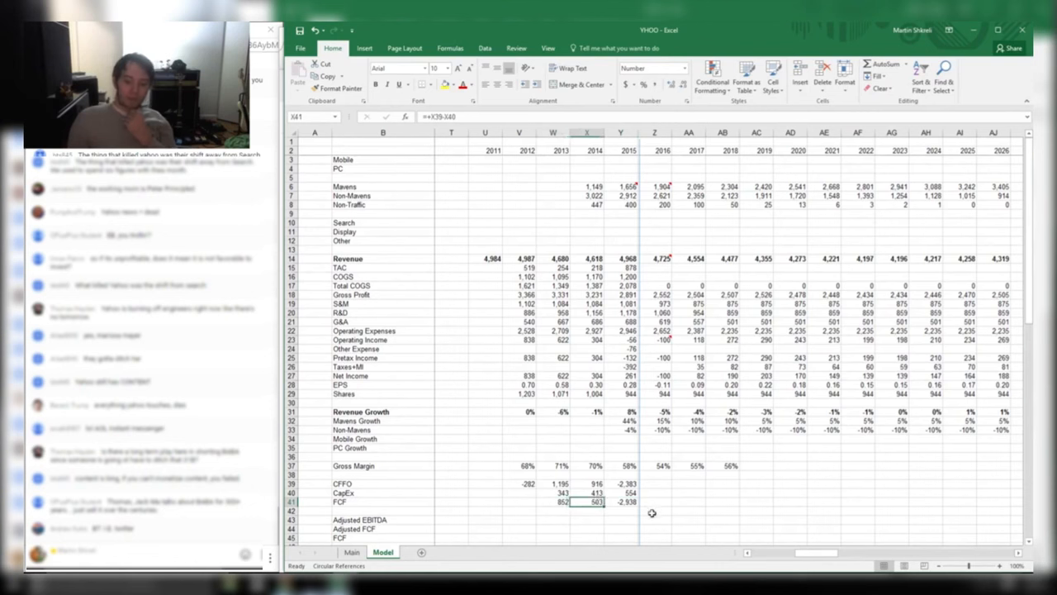
click(628, 502)
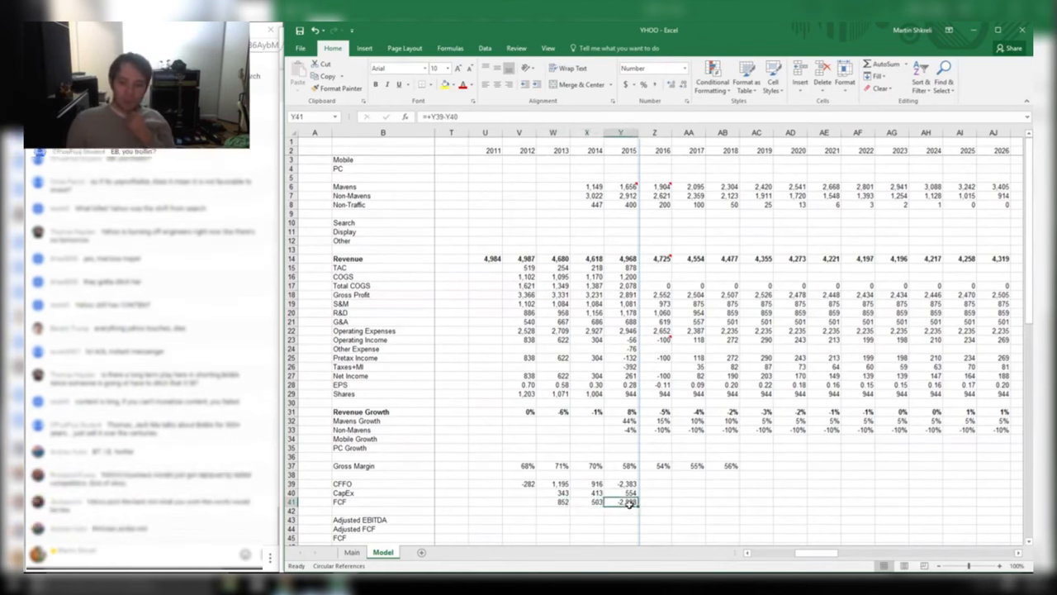
mouse_move(629, 504)
mouse_down()
mouse_move(626, 233)
mouse_move(630, 501)
mouse_up()
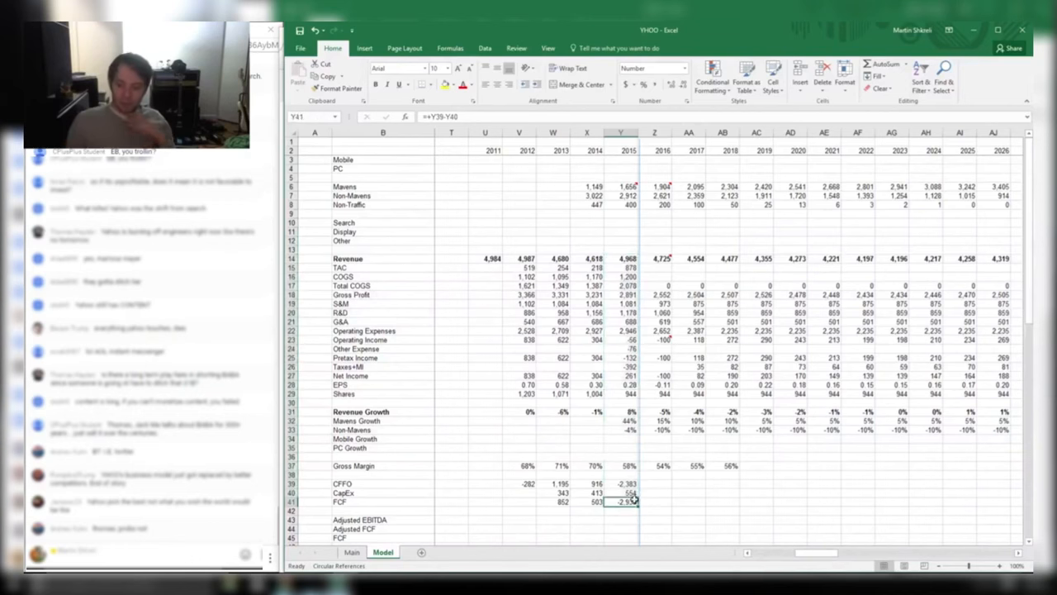
click(351, 552)
click(697, 304)
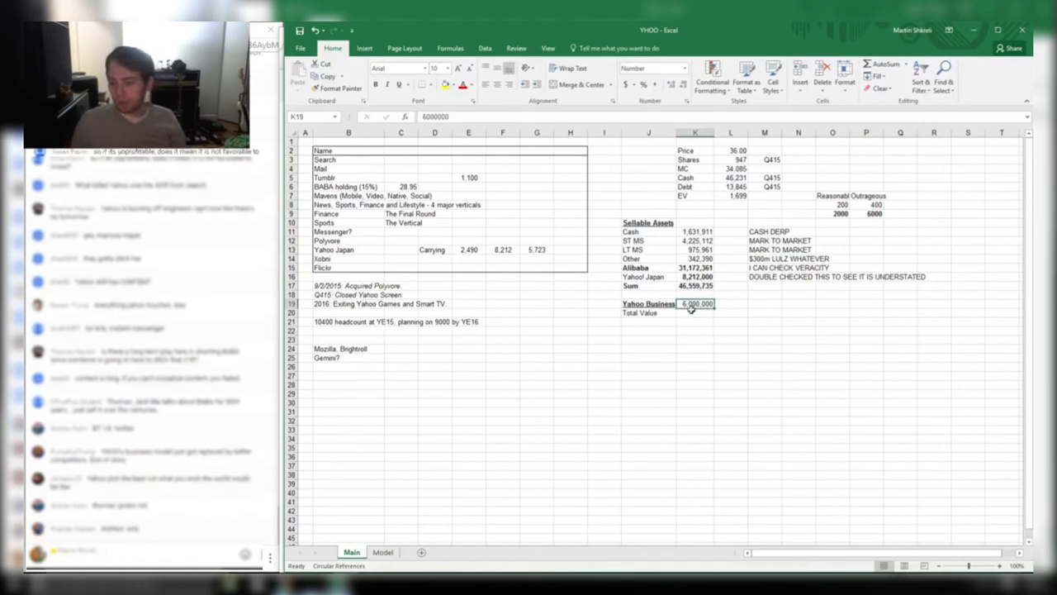
click(694, 313)
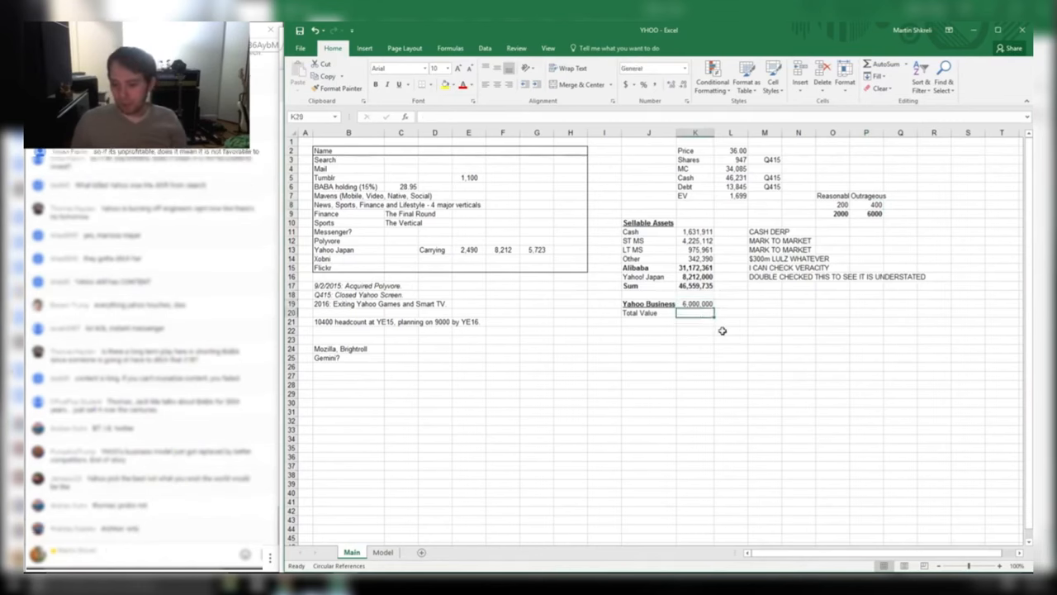
key(alt+Tab)
key(alt+Tab)
click(382, 552)
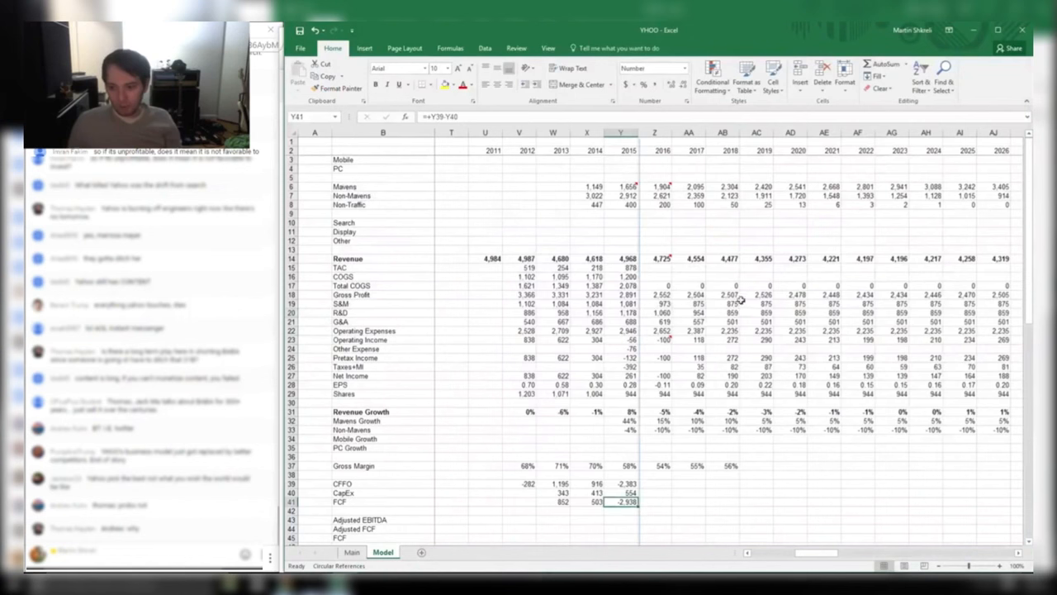
click(661, 338)
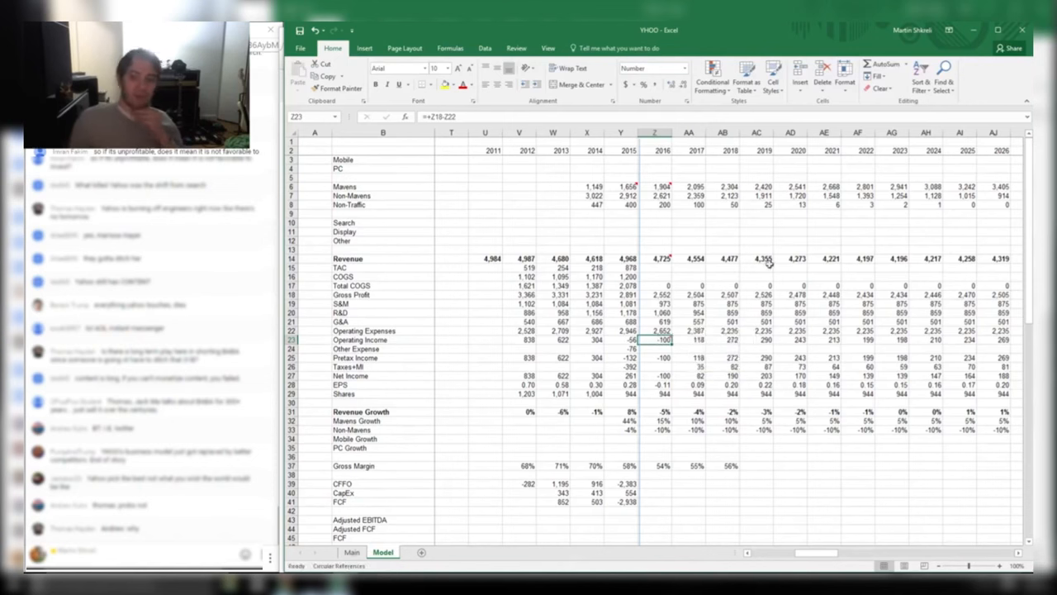
key(ctrl+Page_Up)
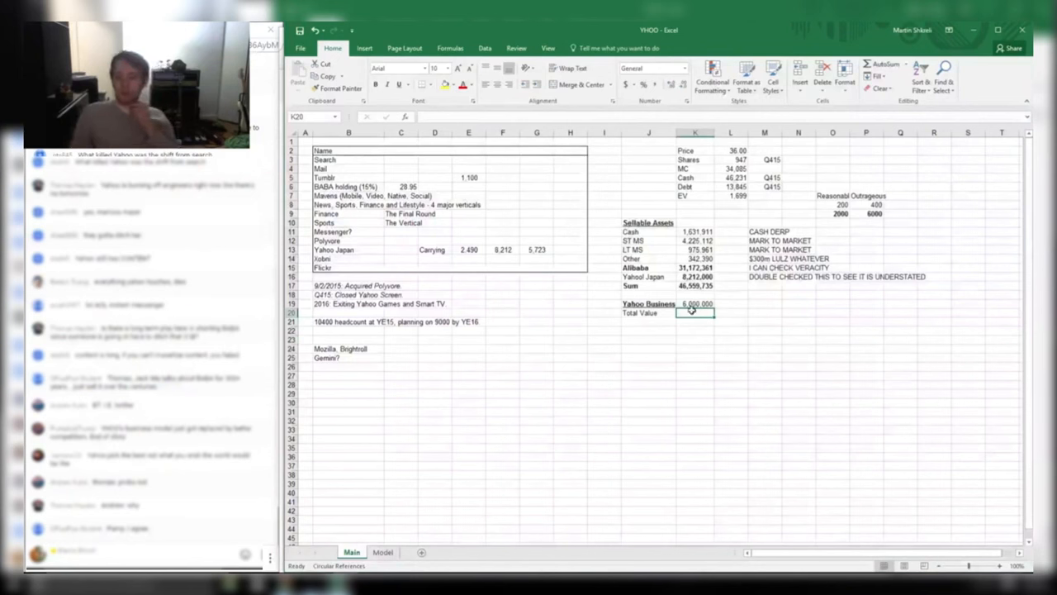
Set Total Value to the Yahoo Business value plus the sellable assets Sum
text(=)
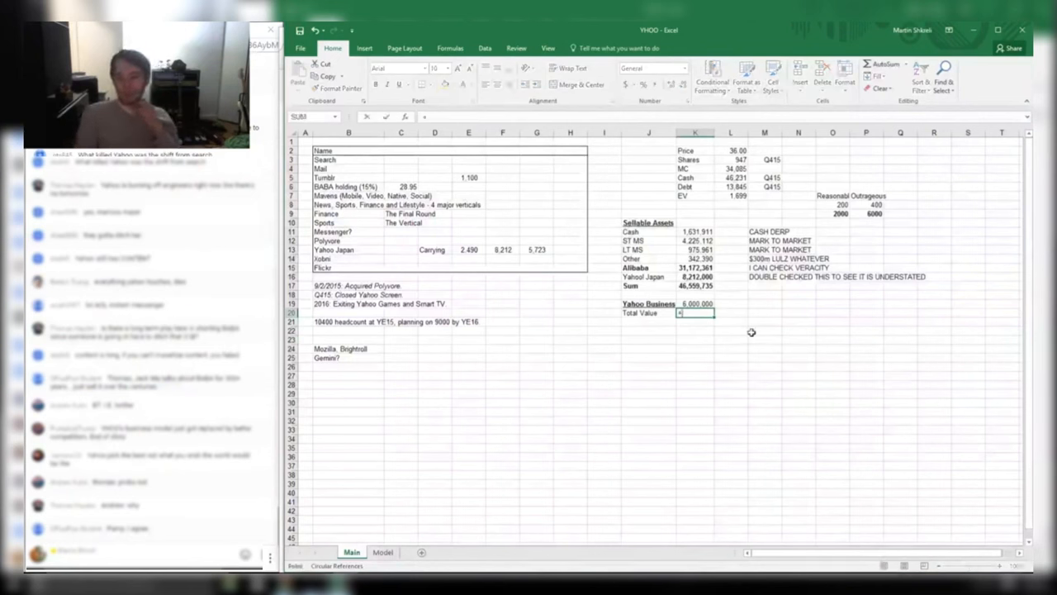
key(Up)
text(+)
key(Up)
key(Up)
key(Up)
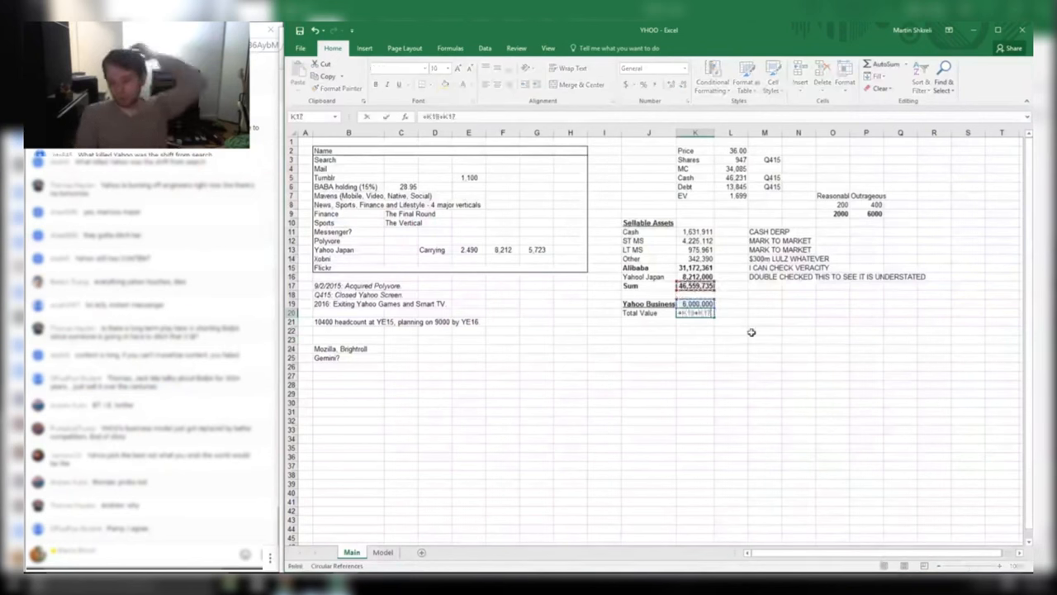
key(Return)
Add a Debt row with the amount 13845000
key(Left)
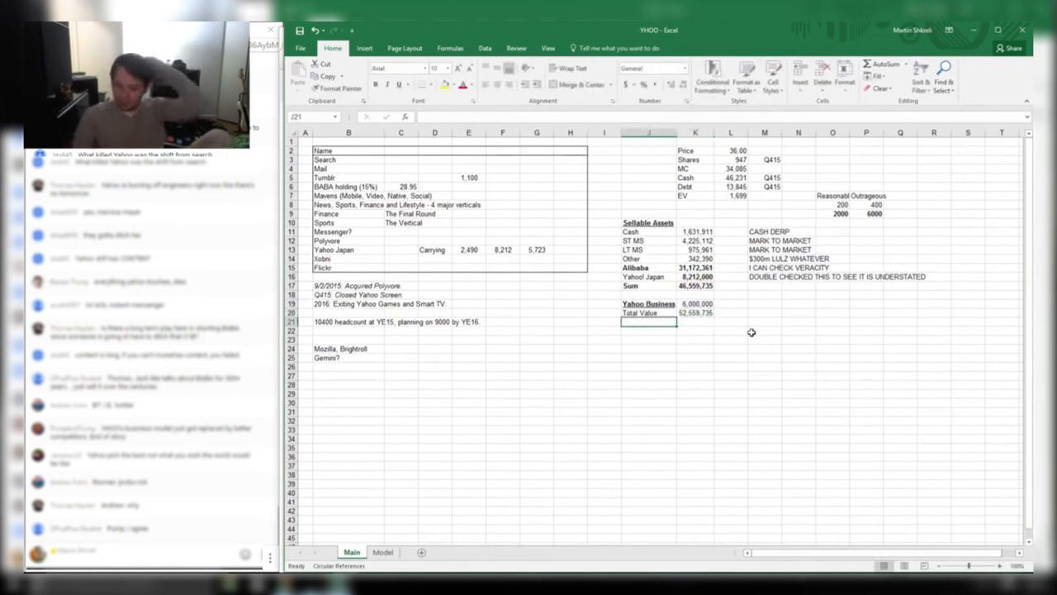
text(Debt)
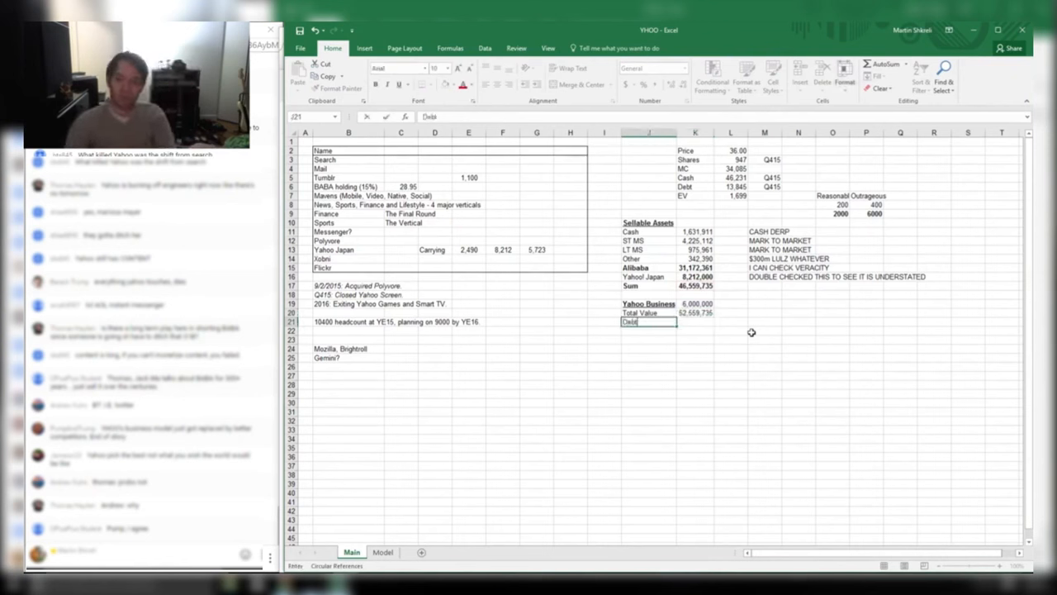
key(Tab)
text(=138450)
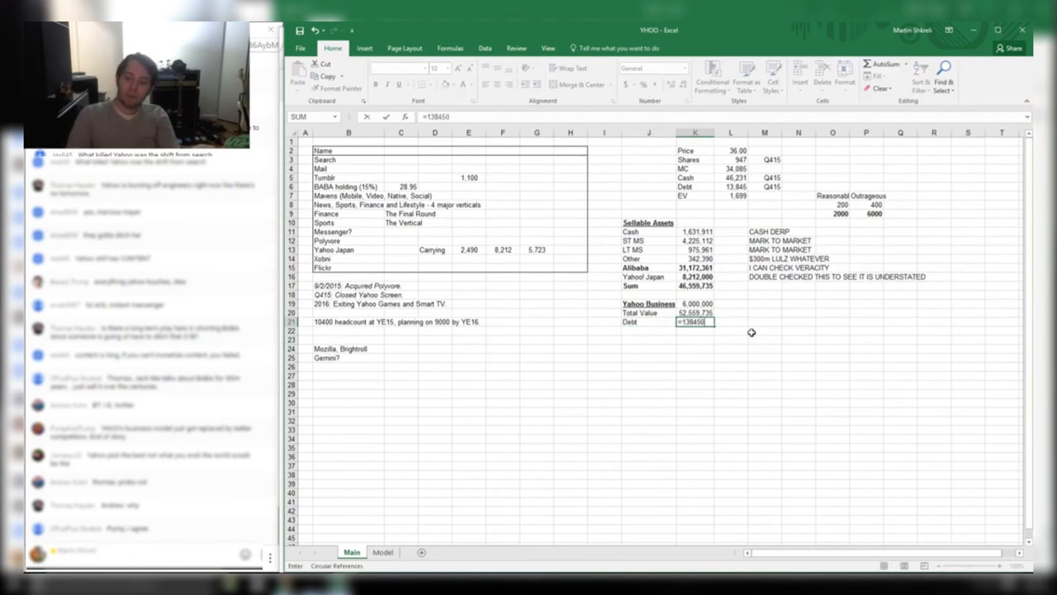
text(00)
key(Return)
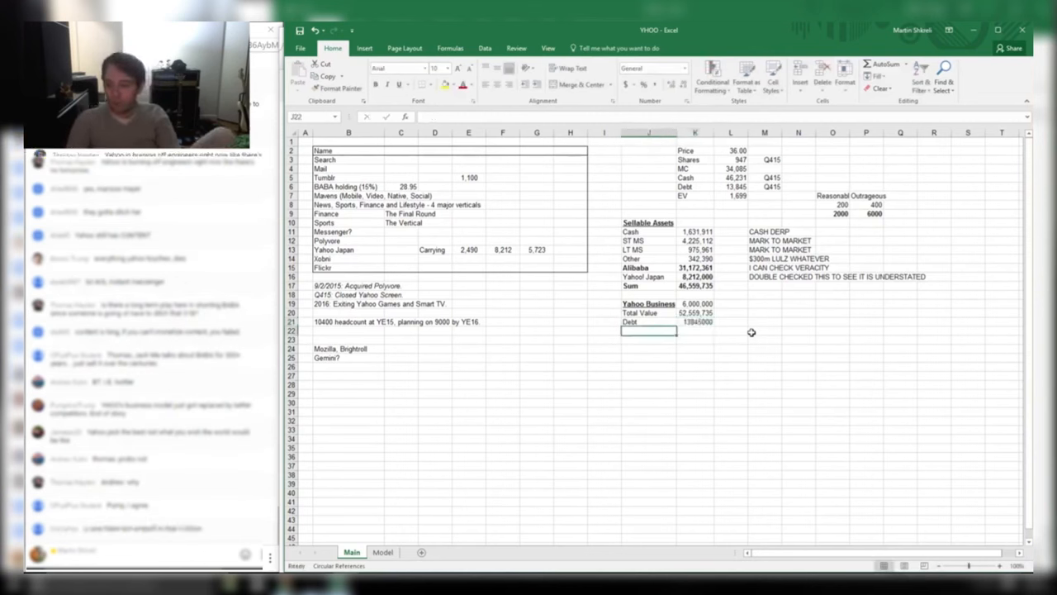
Add a NET VALUE row as =K20-K21 and begin a =K22/ formula below it
text(NET VALUE)
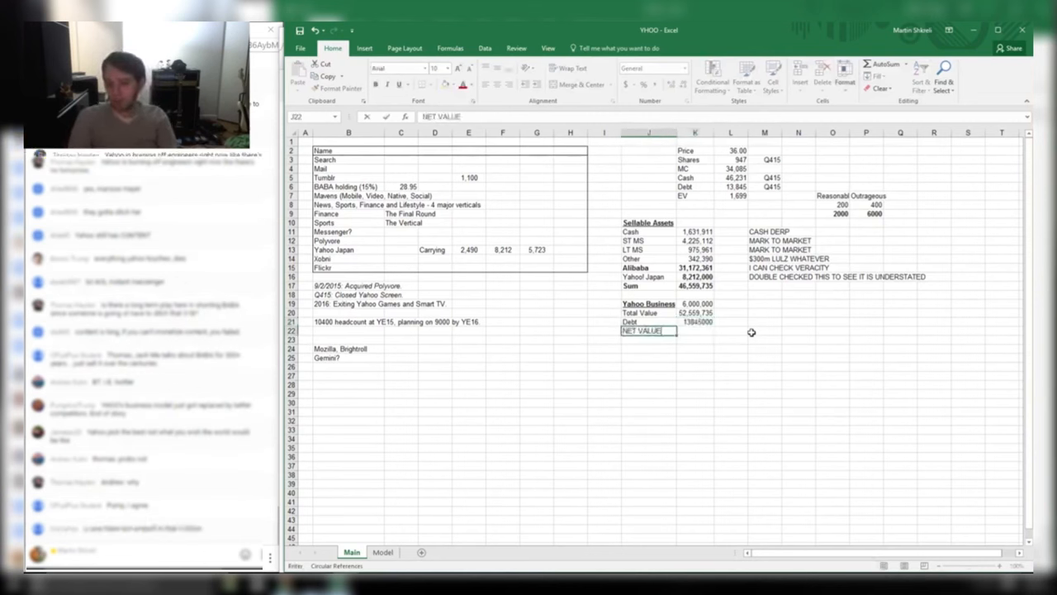
key(Tab)
text(=K20-K21)
key(Return)
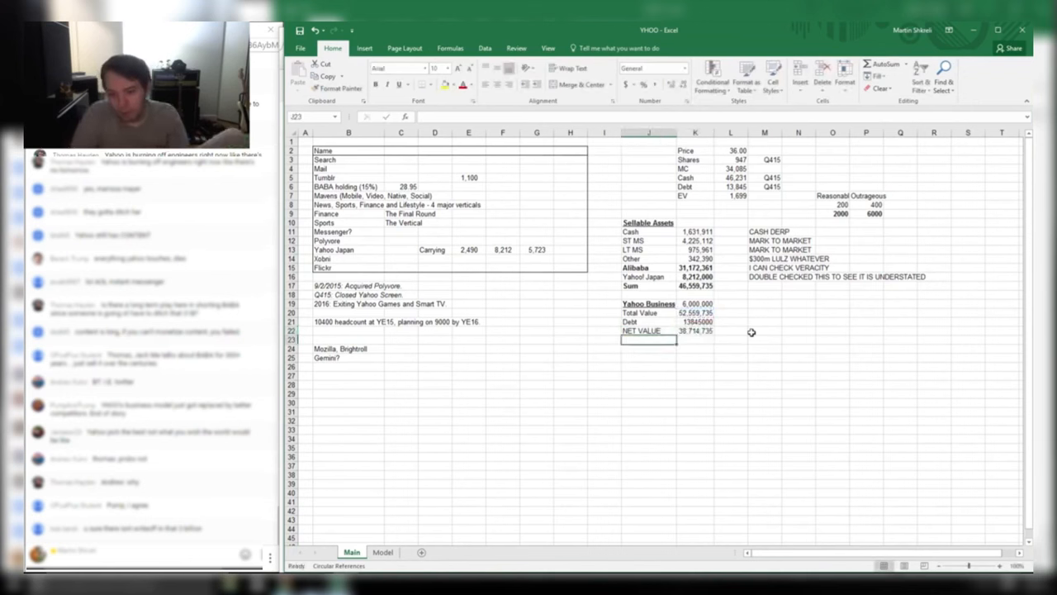
key(Right)
text(=K22/)
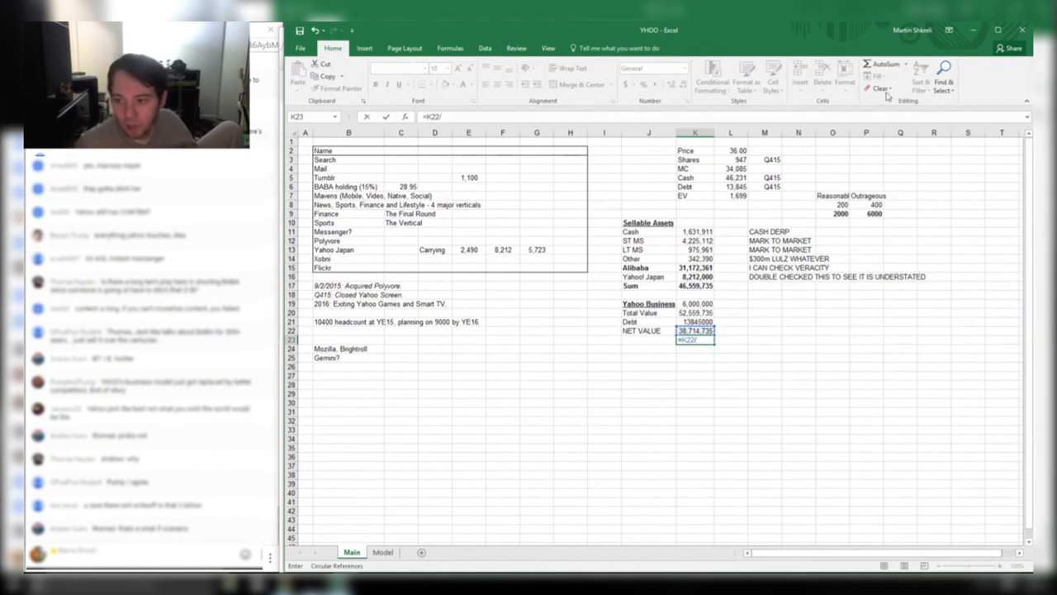
Finish the per-share formula dividing net value by shares times 1000, number-formatted to 40.89
click(724, 160)
key(Return)
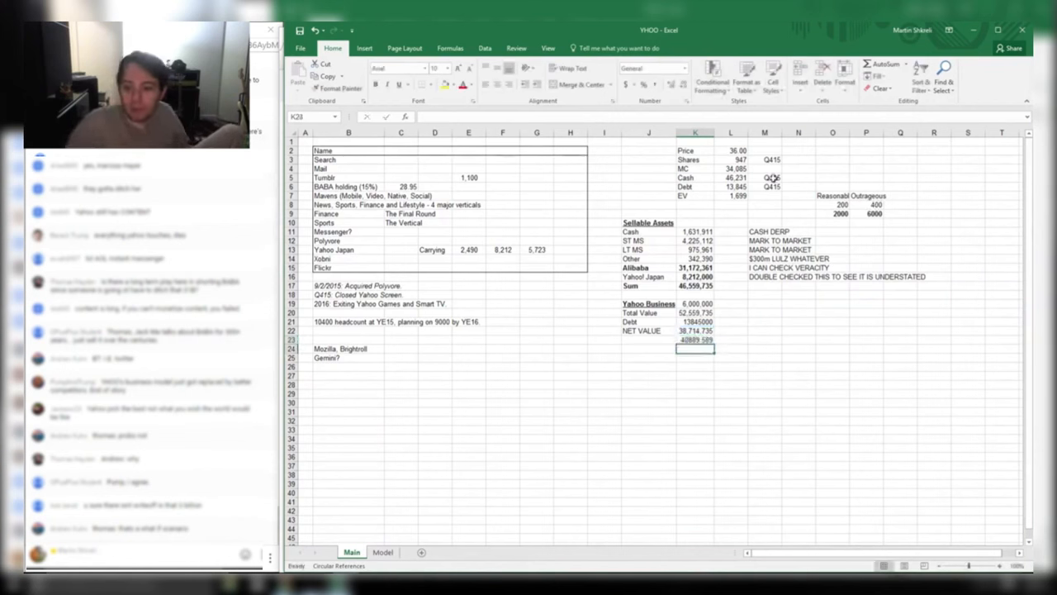
key(Up)
key(ctrl+shift+1)
key(F2)
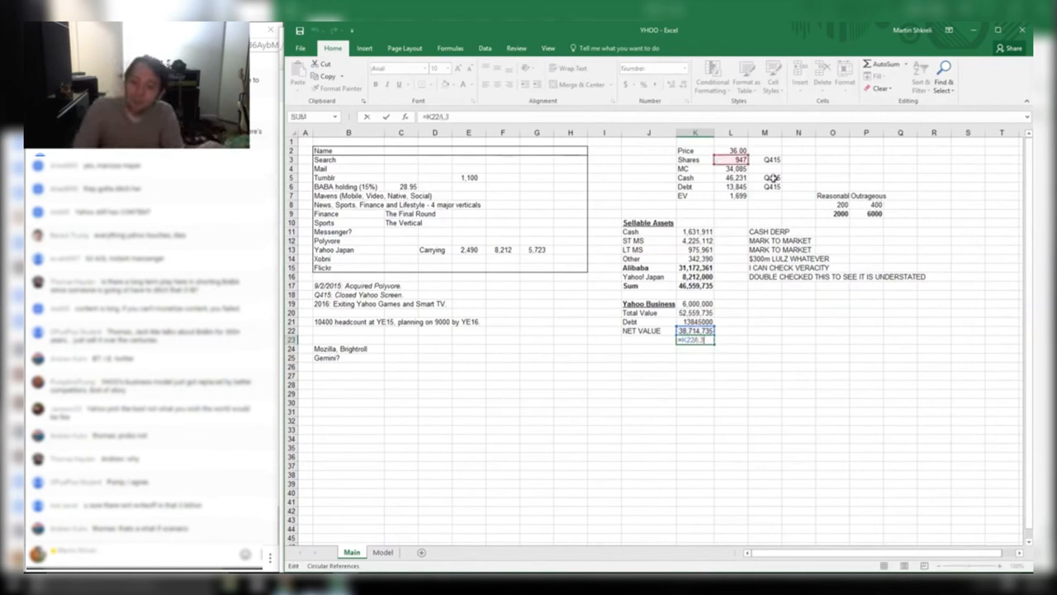
text(*10)
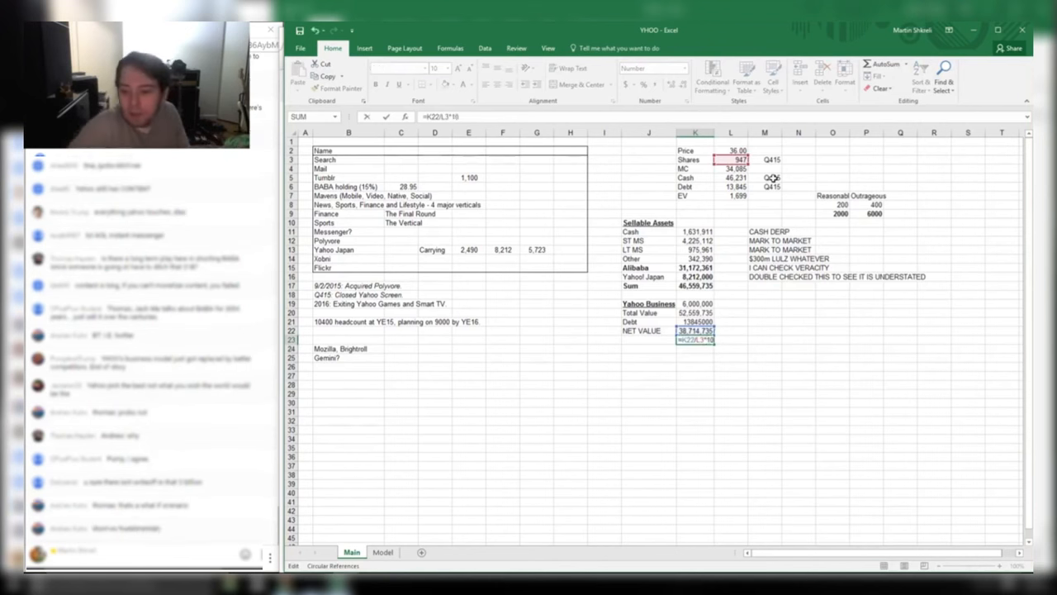
text(00)
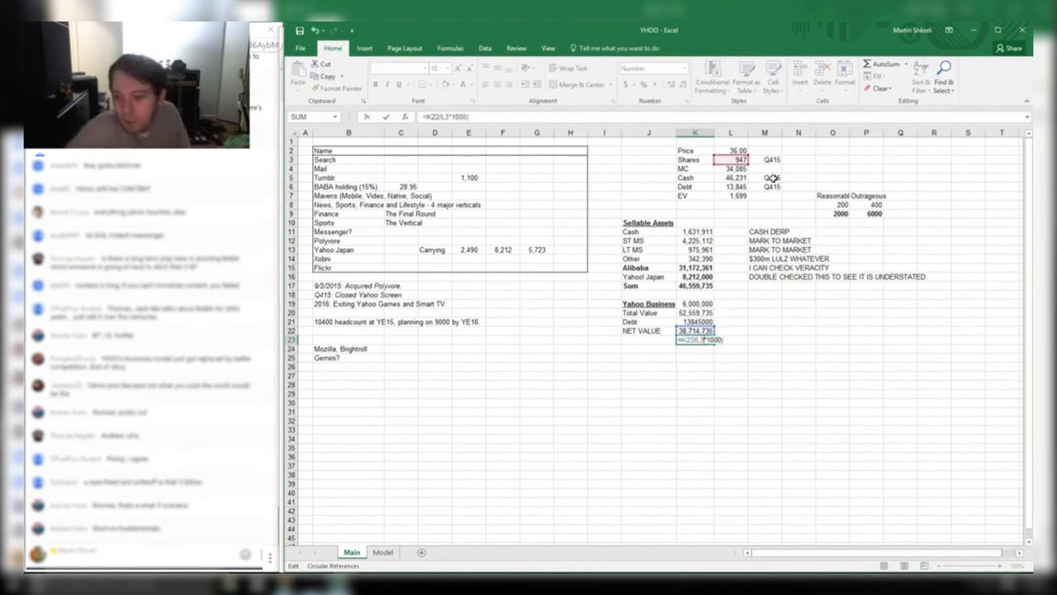
text(()
key(Return)
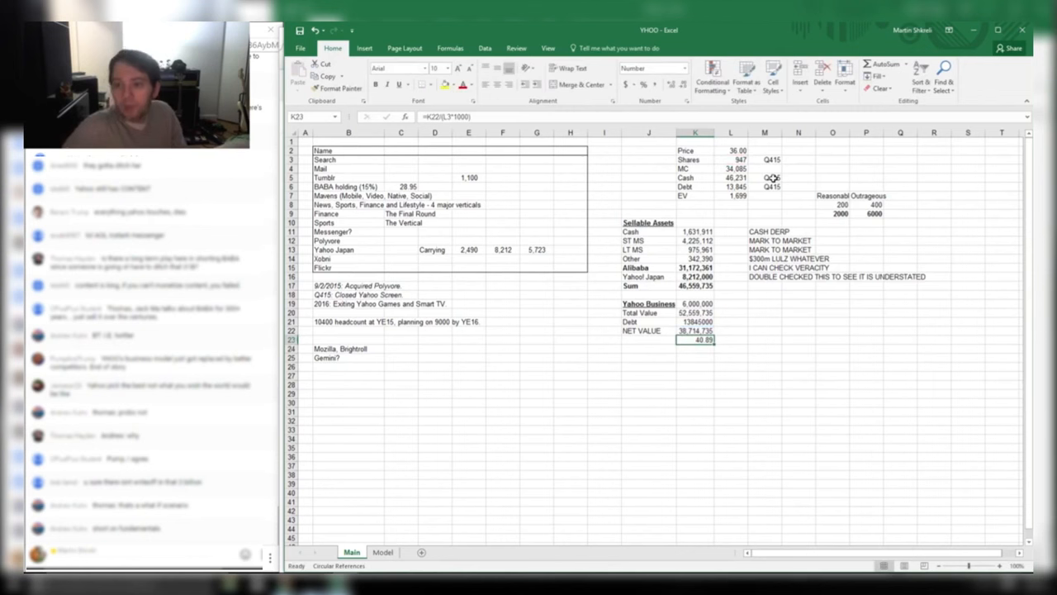
Label the per-share row 'BEST CASE'
key(Down)
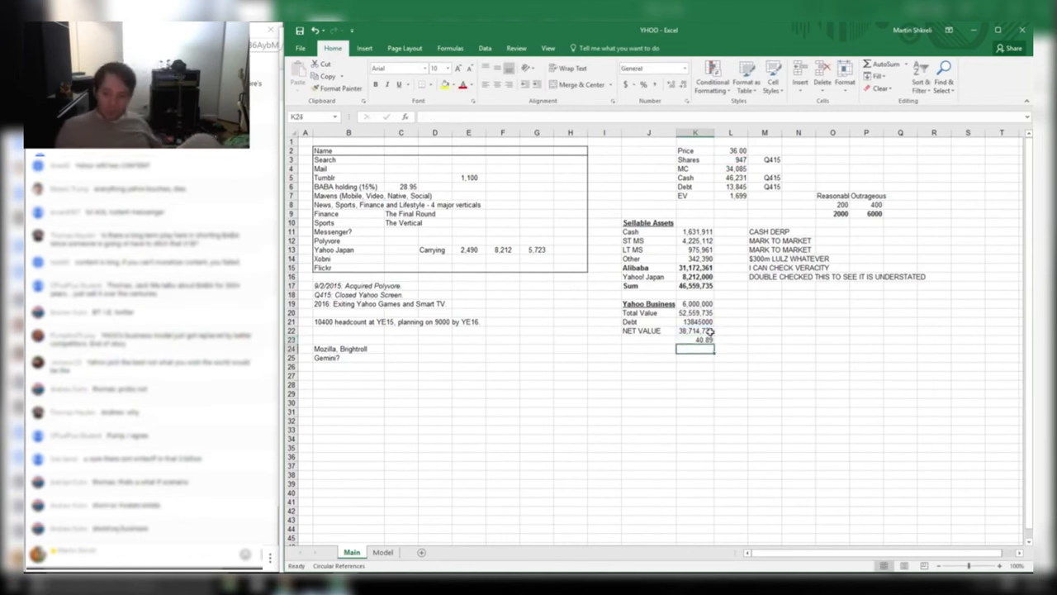
click(702, 338)
click(652, 340)
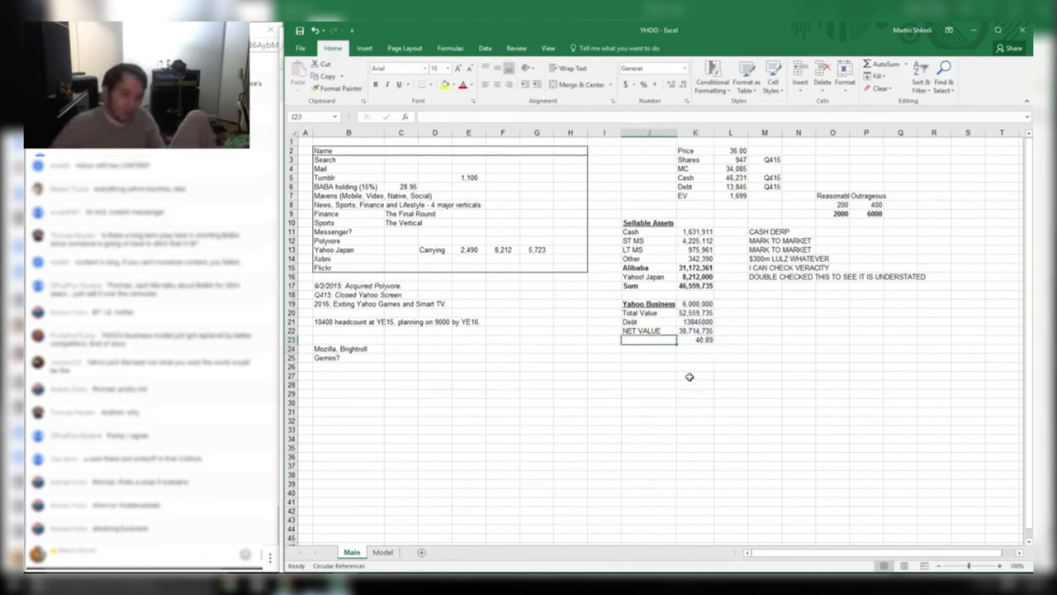
text(BEST CASE)
key(Return)
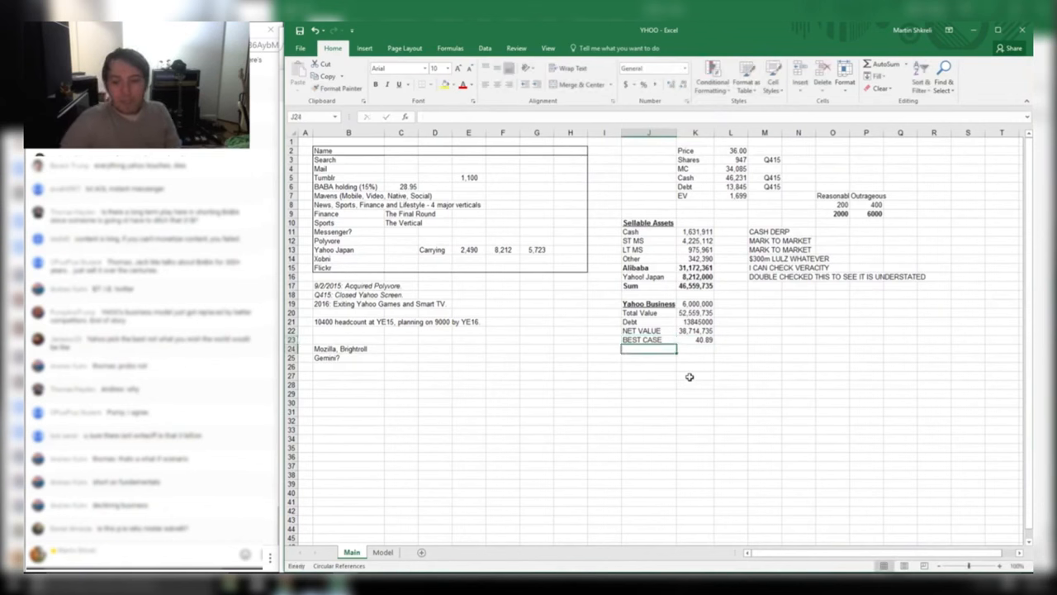
key(Right)
key(Up)
key(Up)
key(Up)
key(Up)
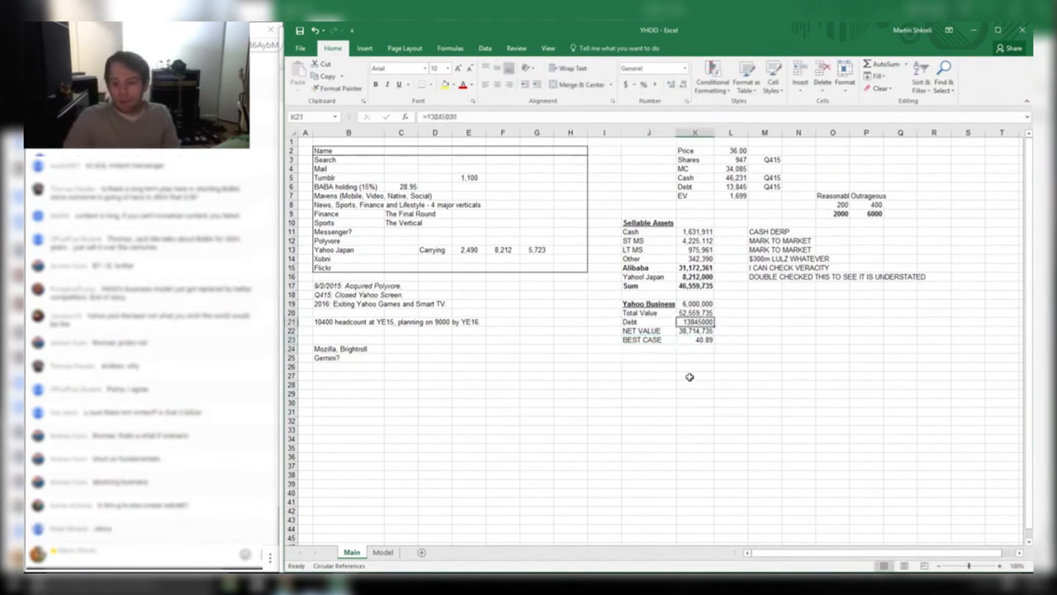
Format Total Value, Debt and NET VALUE as Number with 0 decimals and thousands separators, then edit Yahoo Business
key(shift+Down)
key(shift+Down)
key(ctrl+1)
key(Tab)
key(Down)
key(Tab)
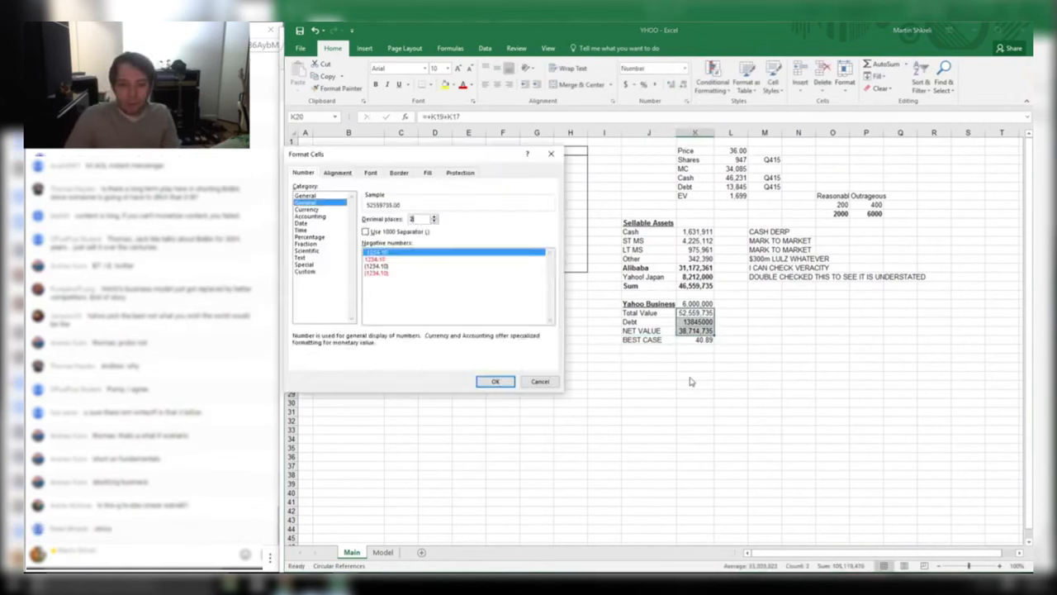
text(0)
key(Tab)
key(space)
key(Return)
key(Up)
key(F2)
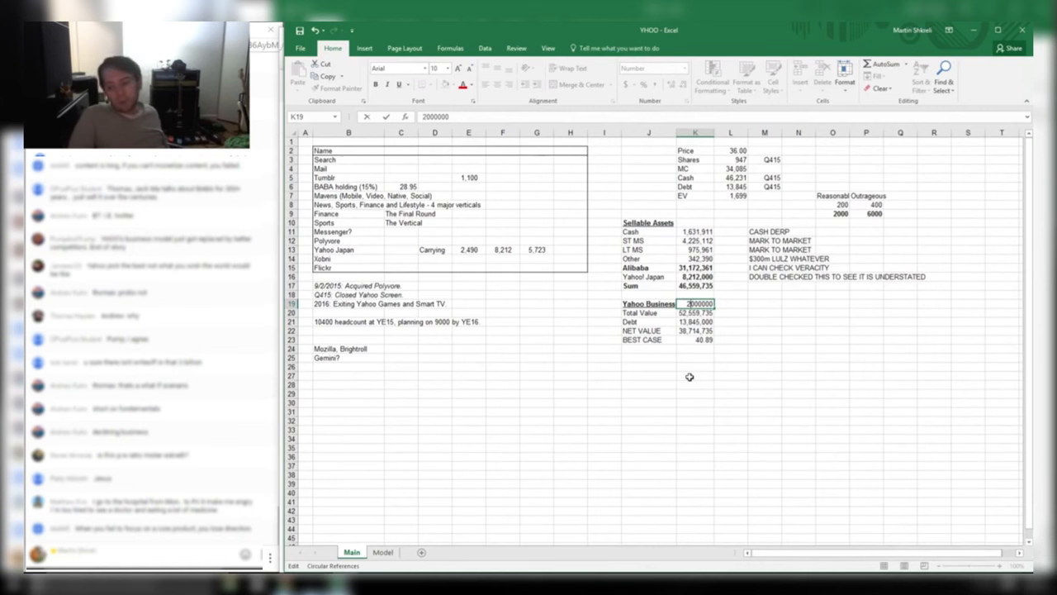
Set Yahoo Business to 2,000,000 and add a percentage upside under BEST CASE against the share price
key(Return)
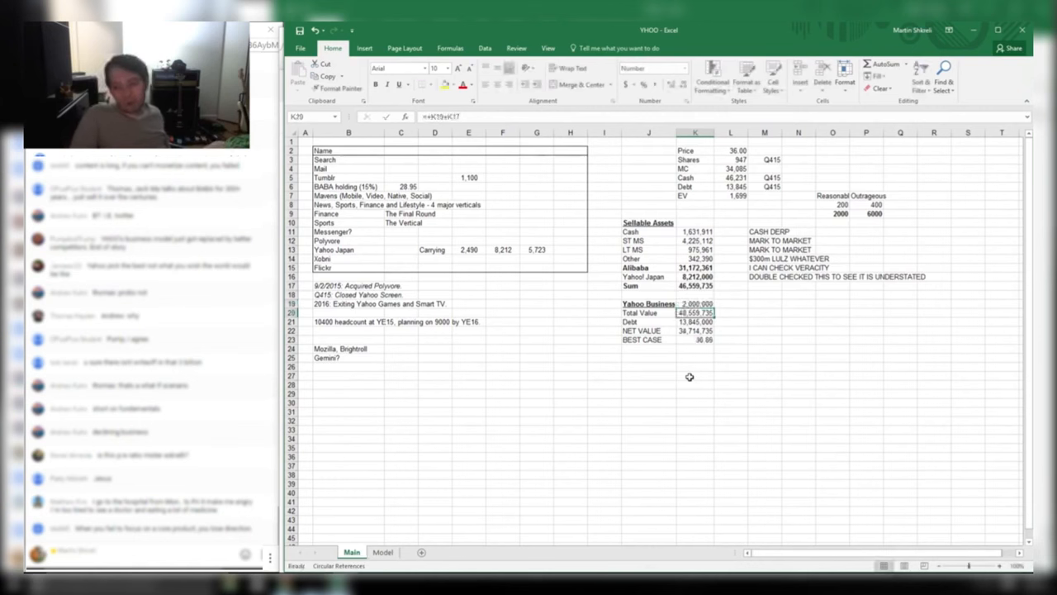
key(Down)
key(Down)
key(Down)
key(Down)
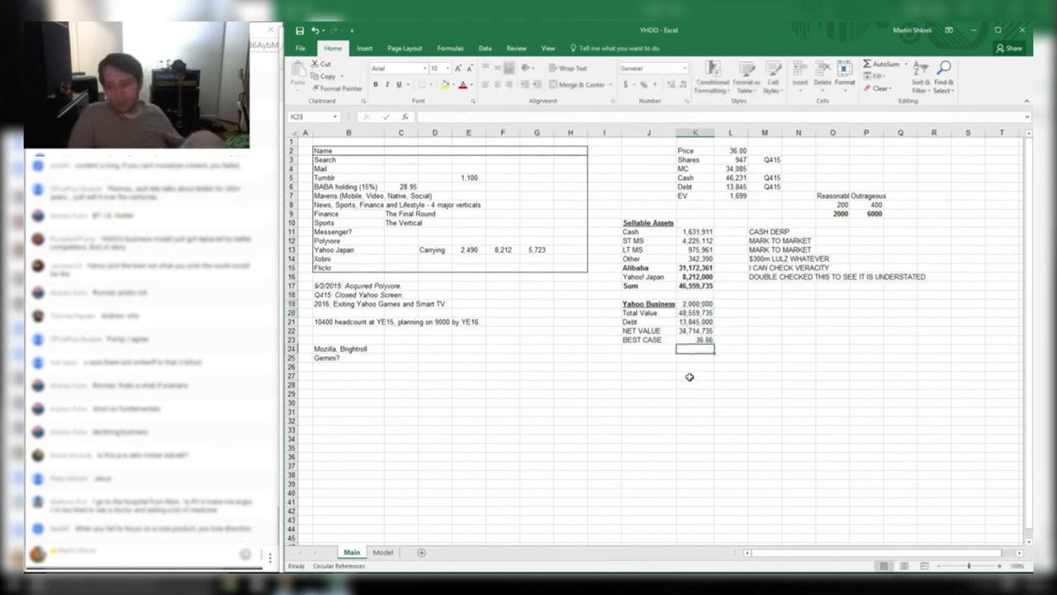
text(=)
key(Up)
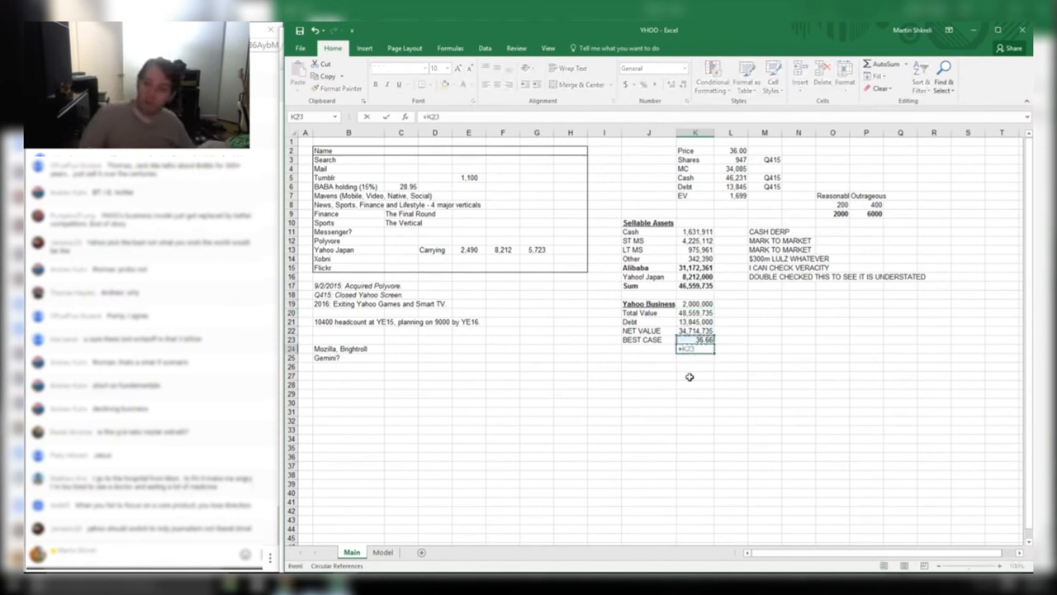
text(/)
key(Up)
key(Up)
key(Up)
key(Up)
key(Up)
key(Up)
key(Up)
key(Up)
key(Up)
key(Up)
key(Up)
key(Up)
key(Up)
key(Up)
key(Up)
key(Up)
key(Up)
key(Right)
key(Up)
key(Up)
key(Up)
key(Up)
key(Up)
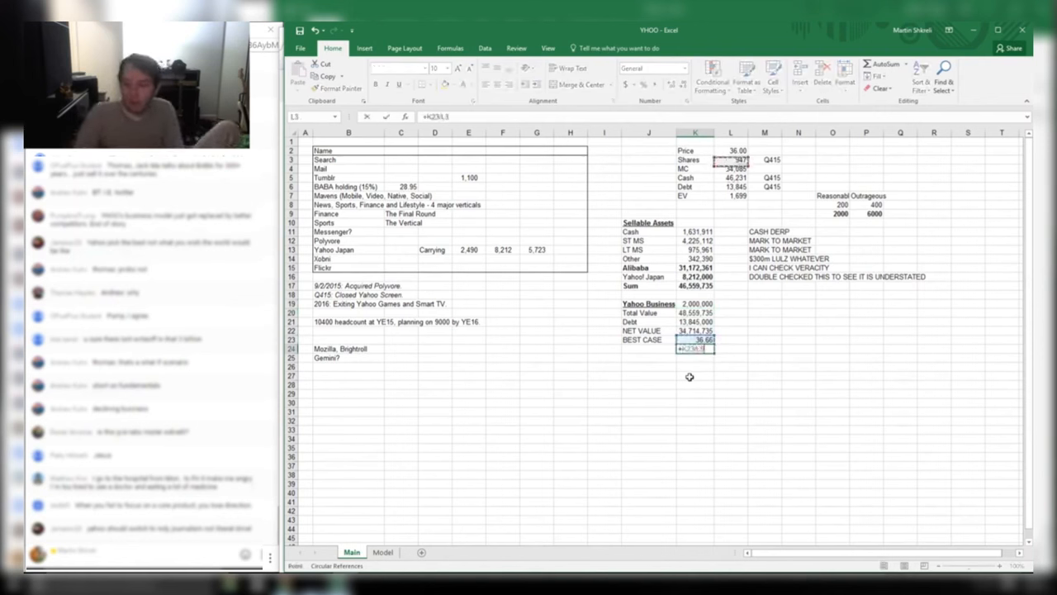
key(Return)
key(Up)
key(ctrl+shift+5)
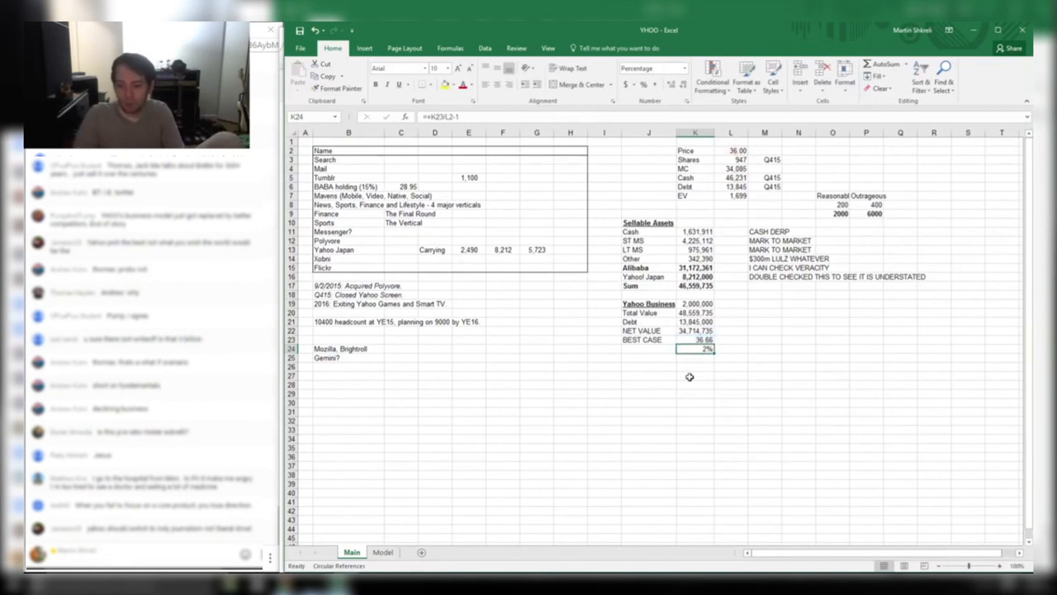
Restore the Yahoo Business value to 6,000,000
key(Up)
key(Up)
key(Up)
key(Up)
key(Up)
key(F2)
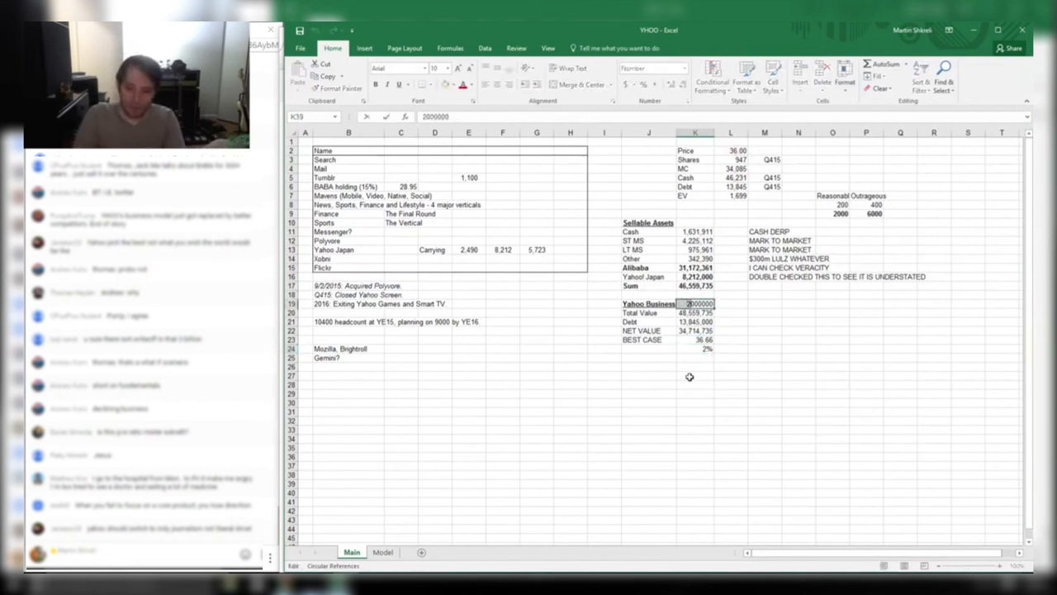
key(Return)
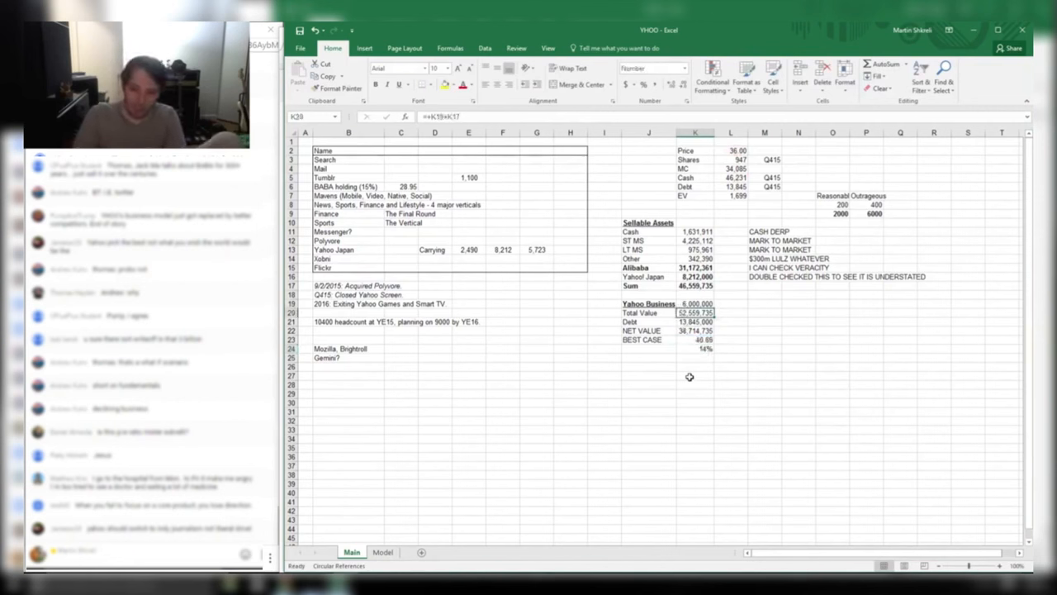
key(Down)
key(Down)
key(Down)
key(Down)
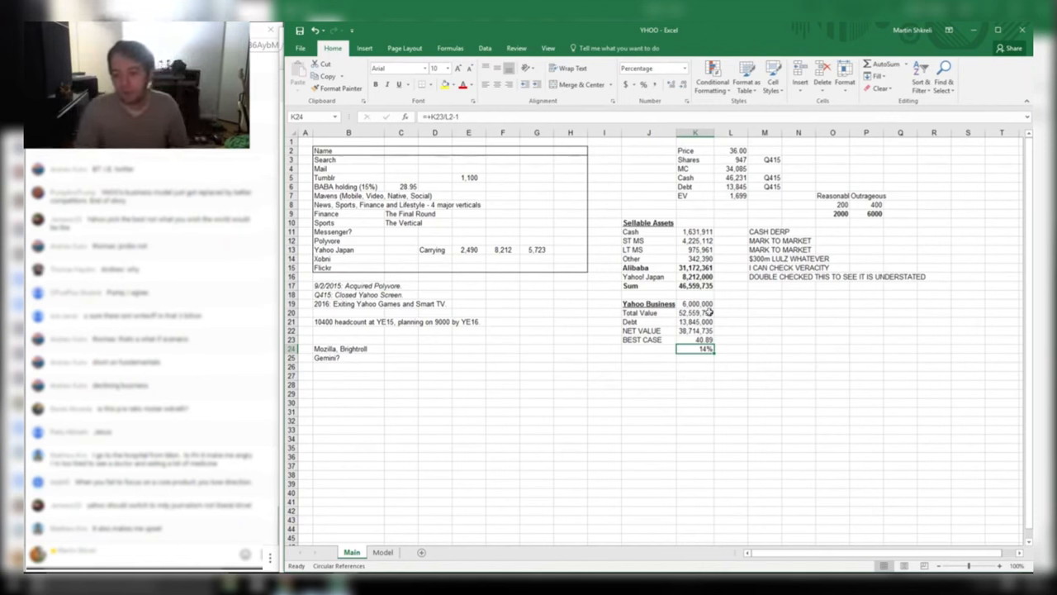
Review the Outrageous scenario, BEST CASE, upside, Cash and holdings figures
click(873, 213)
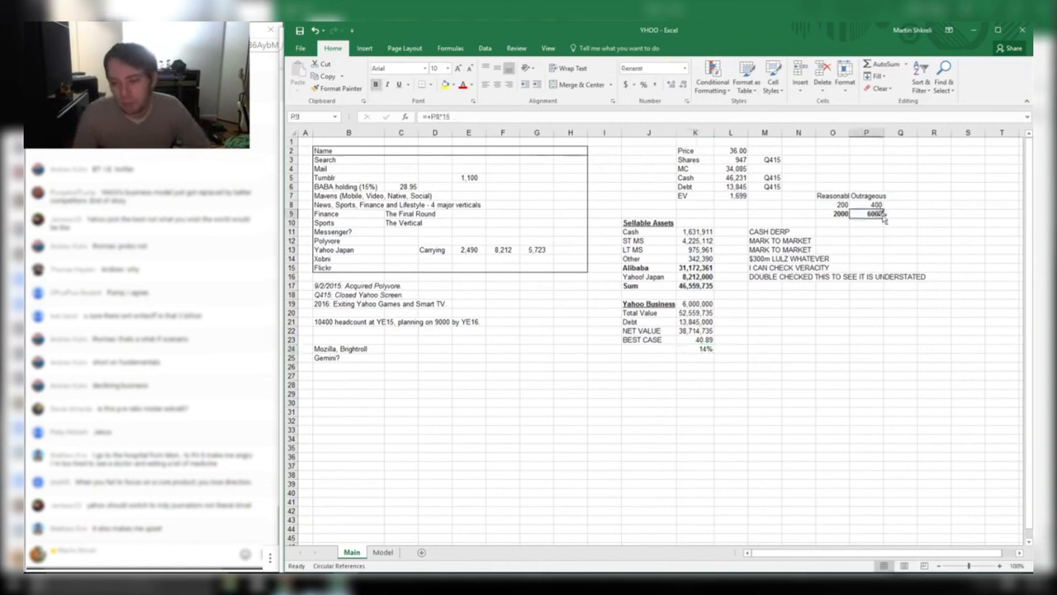
click(704, 348)
drag(706, 349, 647, 305)
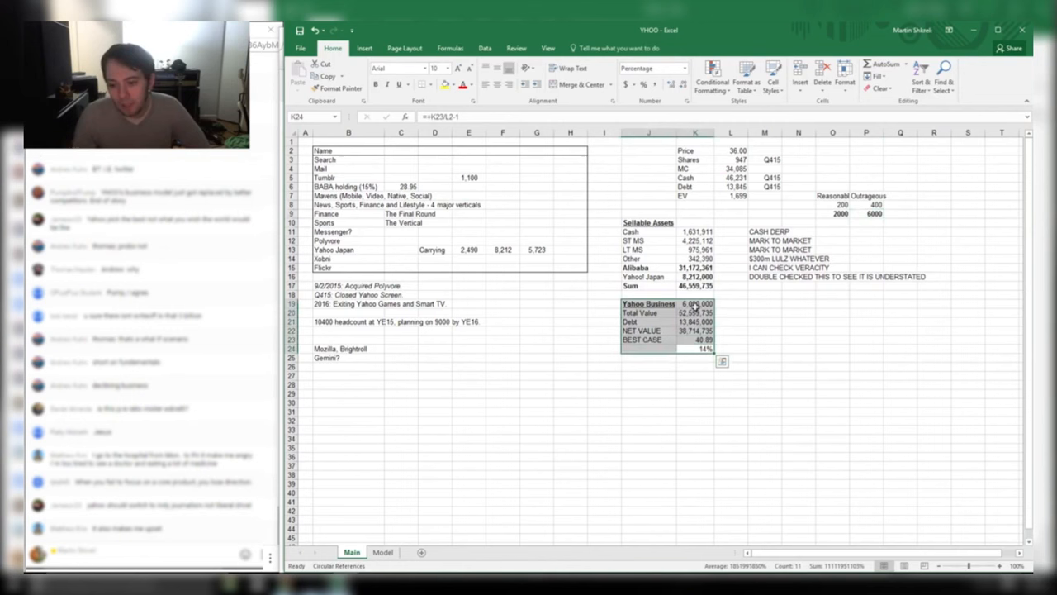
click(707, 339)
drag(877, 213, 869, 177)
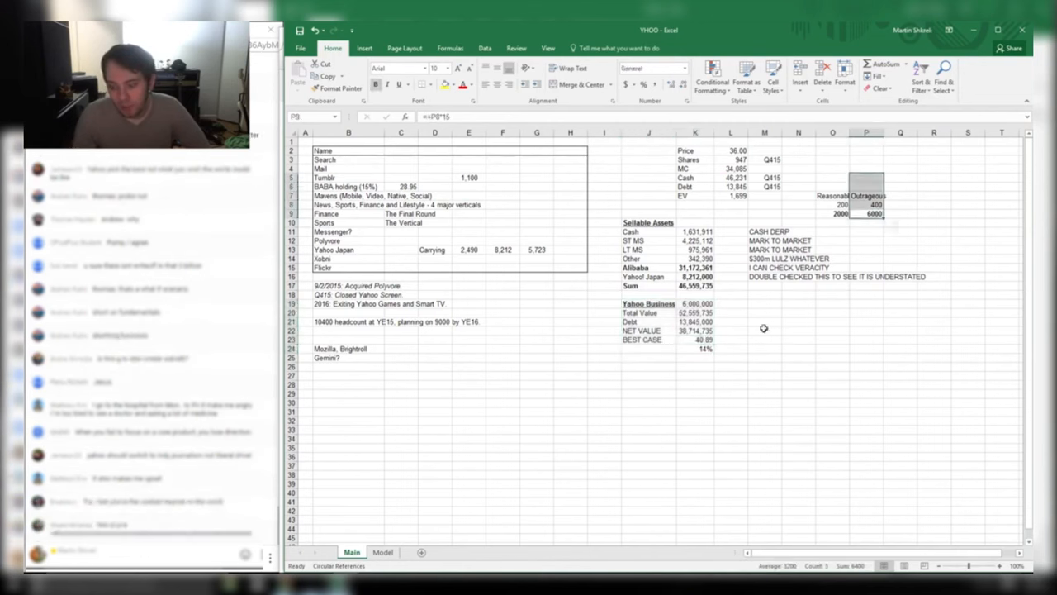
drag(695, 267, 652, 276)
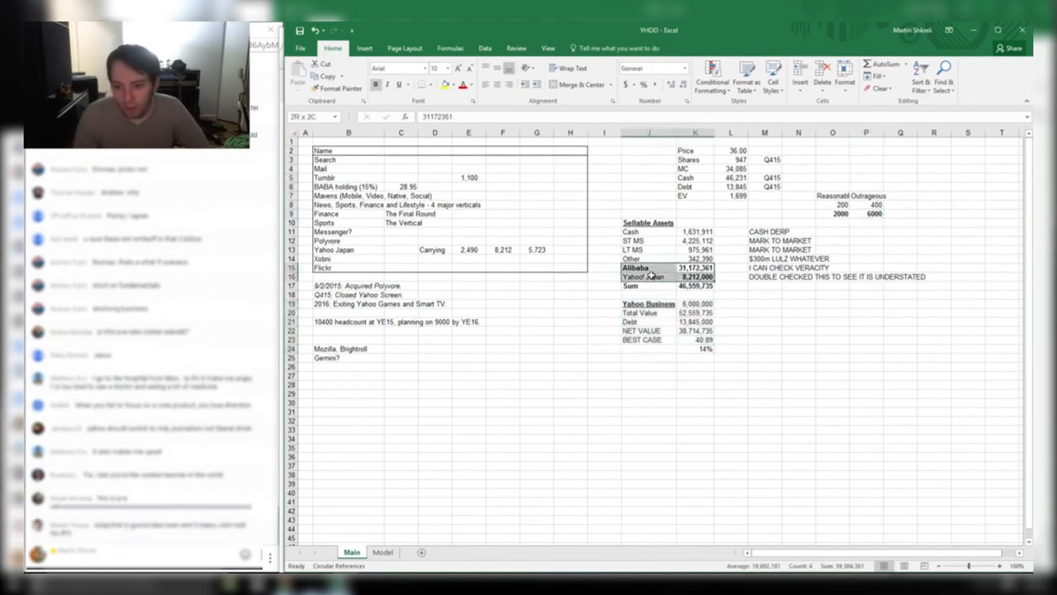
click(685, 232)
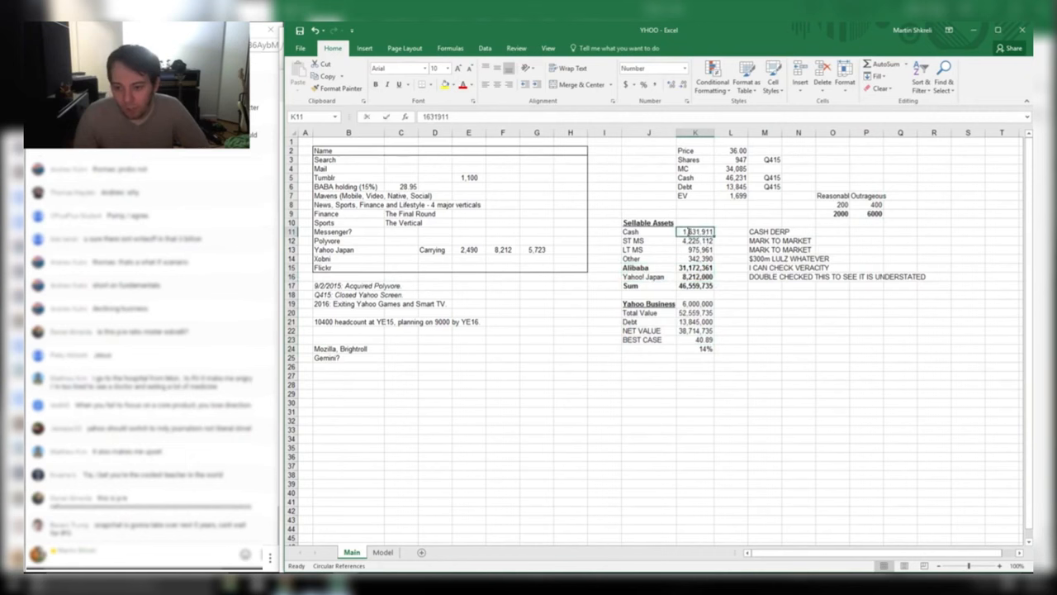
double_click(686, 232)
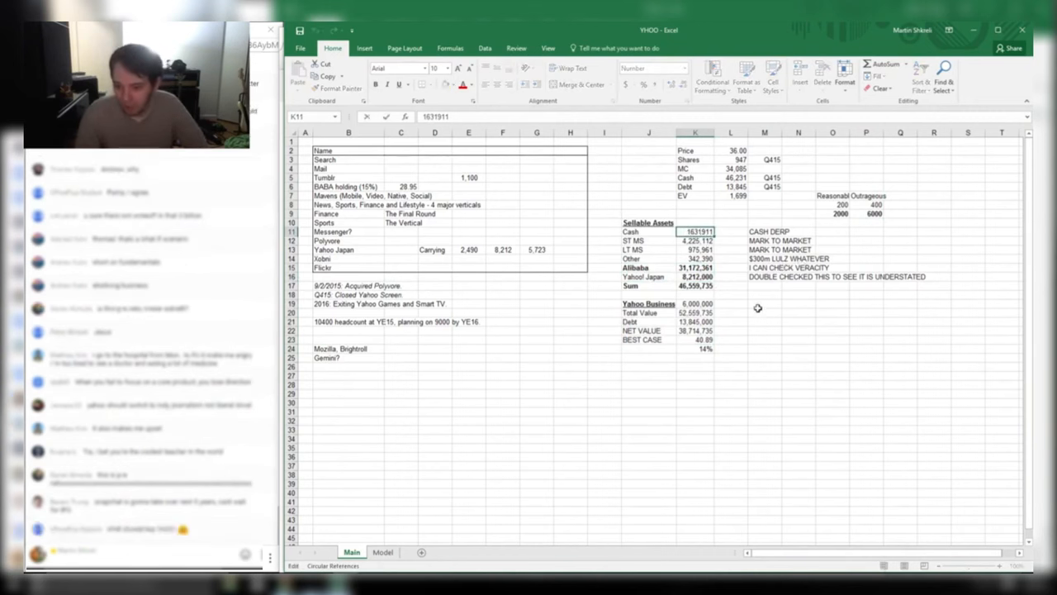
drag(693, 304, 651, 306)
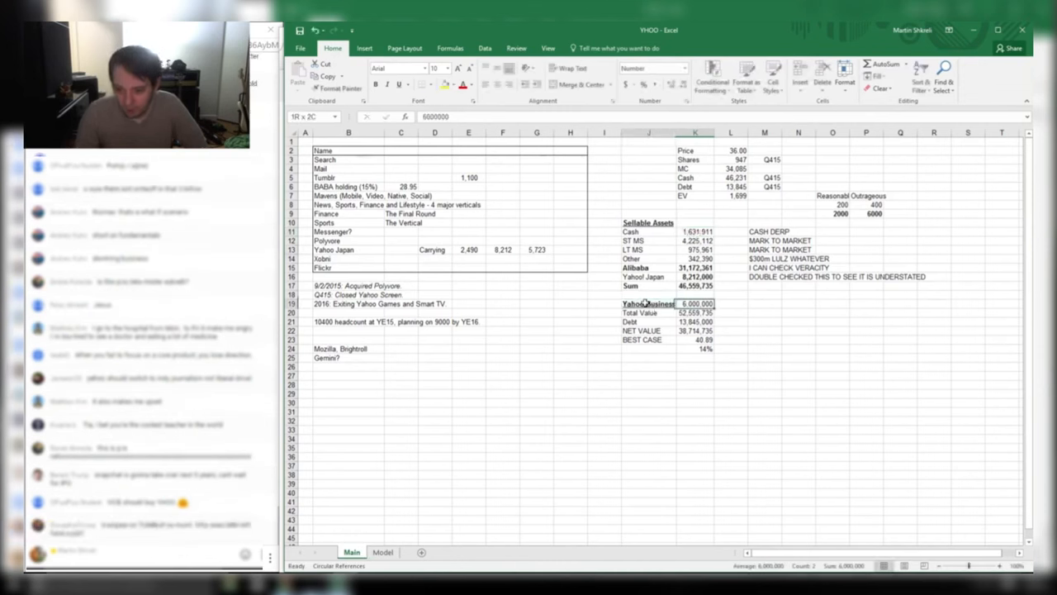
drag(636, 232, 698, 232)
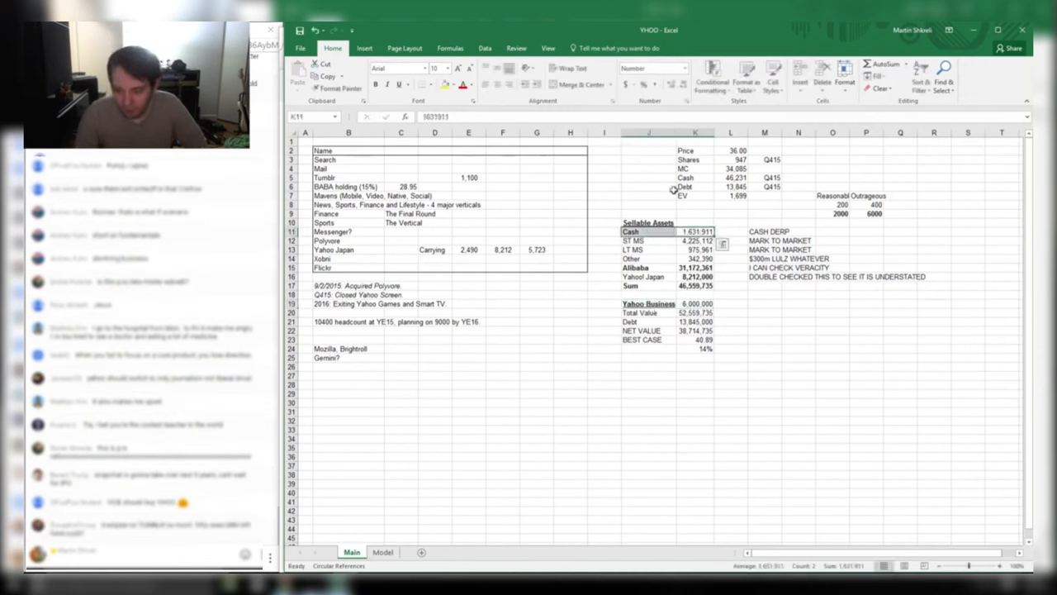
drag(698, 270, 653, 279)
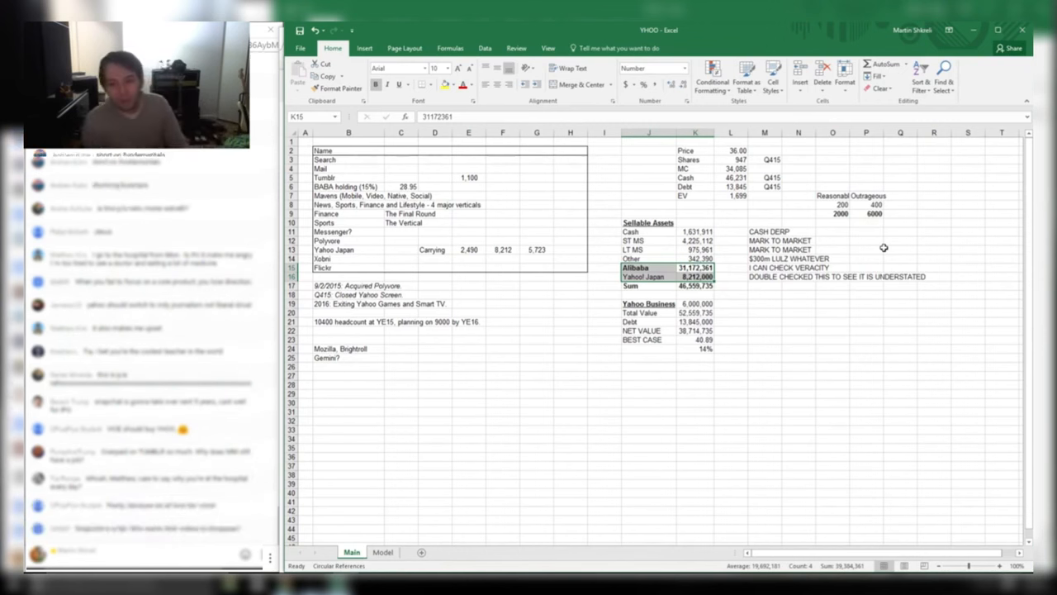
click(355, 187)
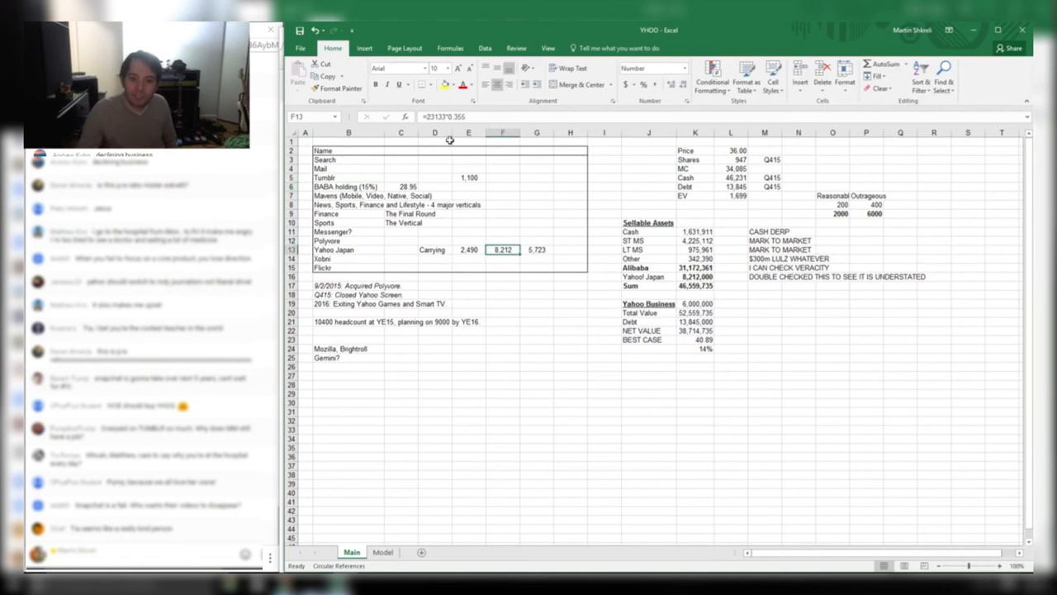
click(692, 278)
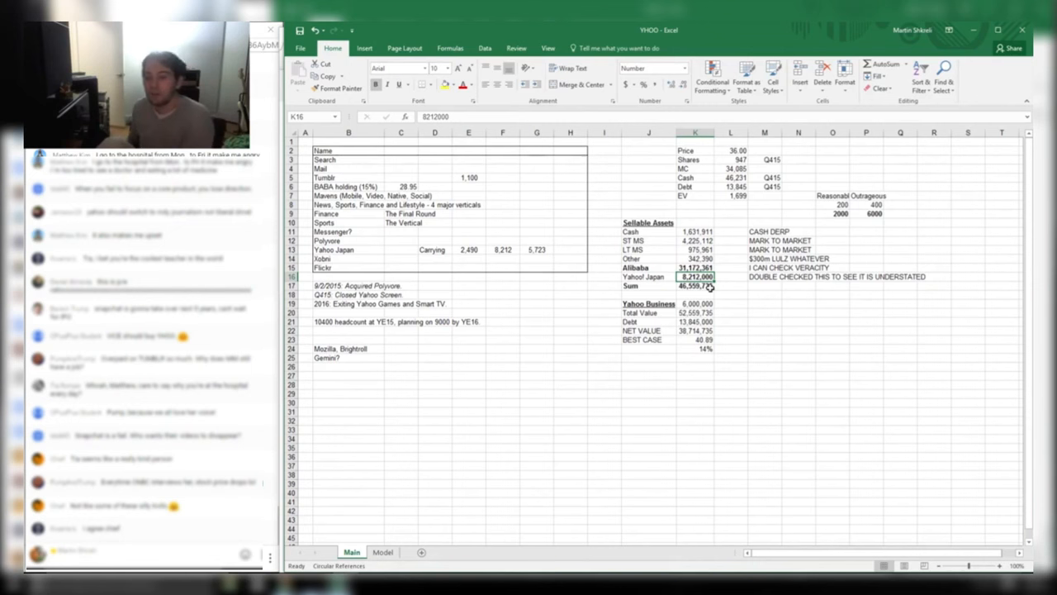
key(Up)
key(Right)
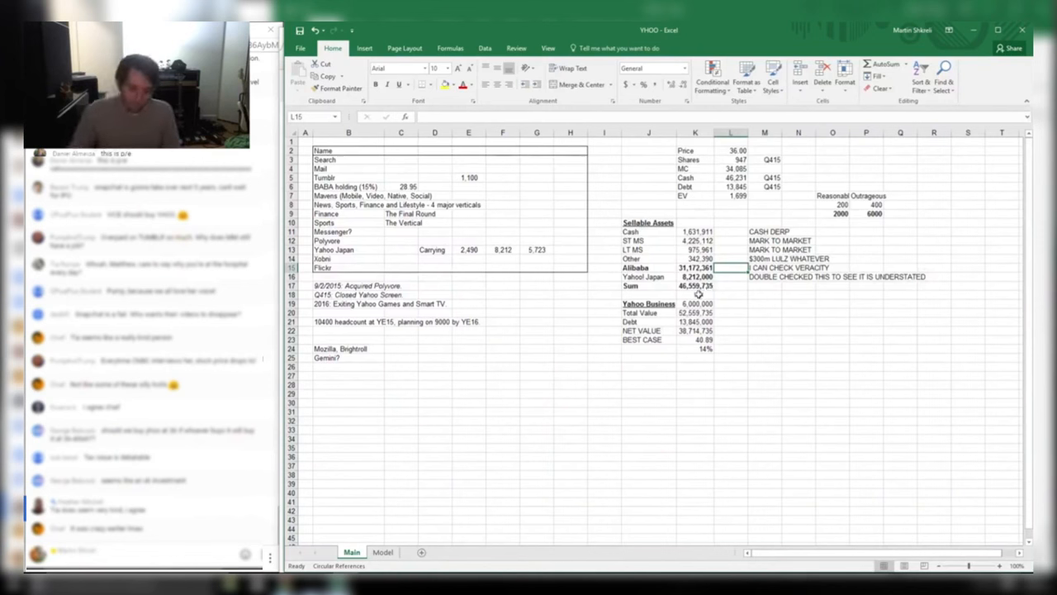
drag(687, 360, 306, 151)
click(507, 304)
drag(351, 284, 346, 306)
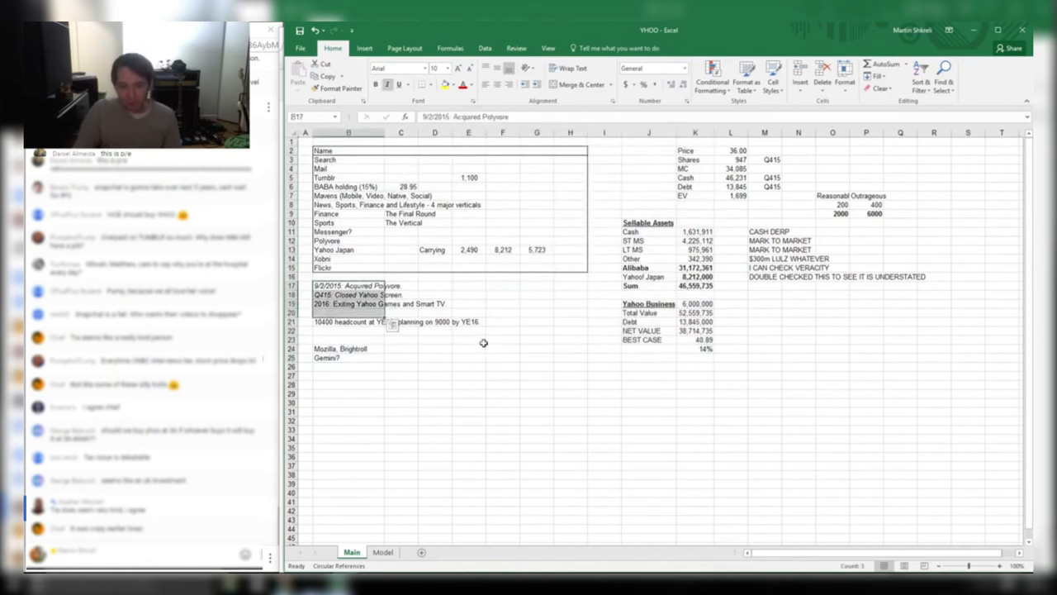
Search Chrome for 'polyvore acquisition' and skim the first result's summary
key(alt+Tab)
key(ctrl+l)
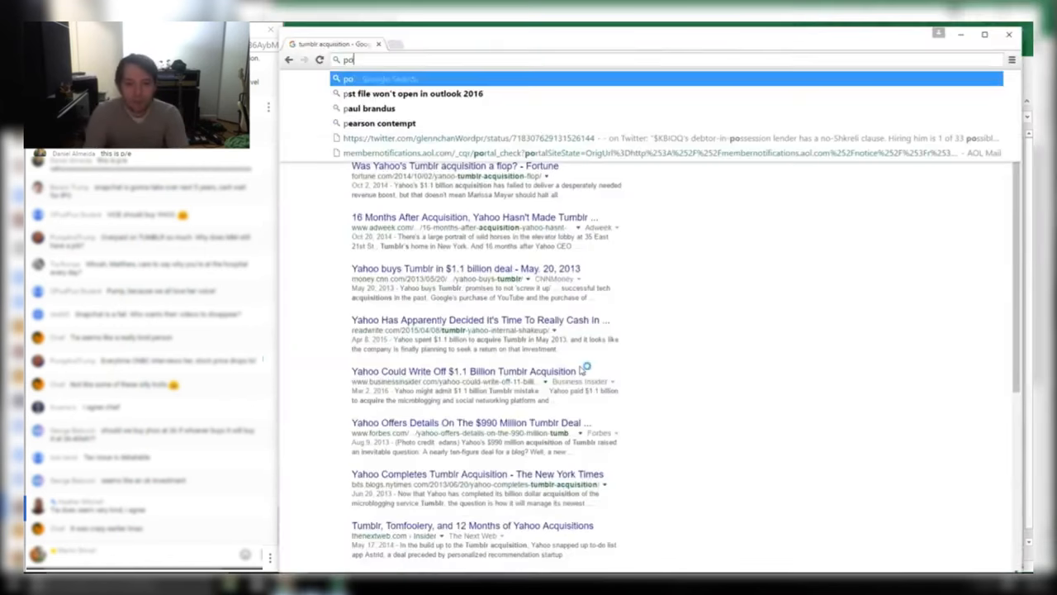
text(polyvore acquisition)
key(Return)
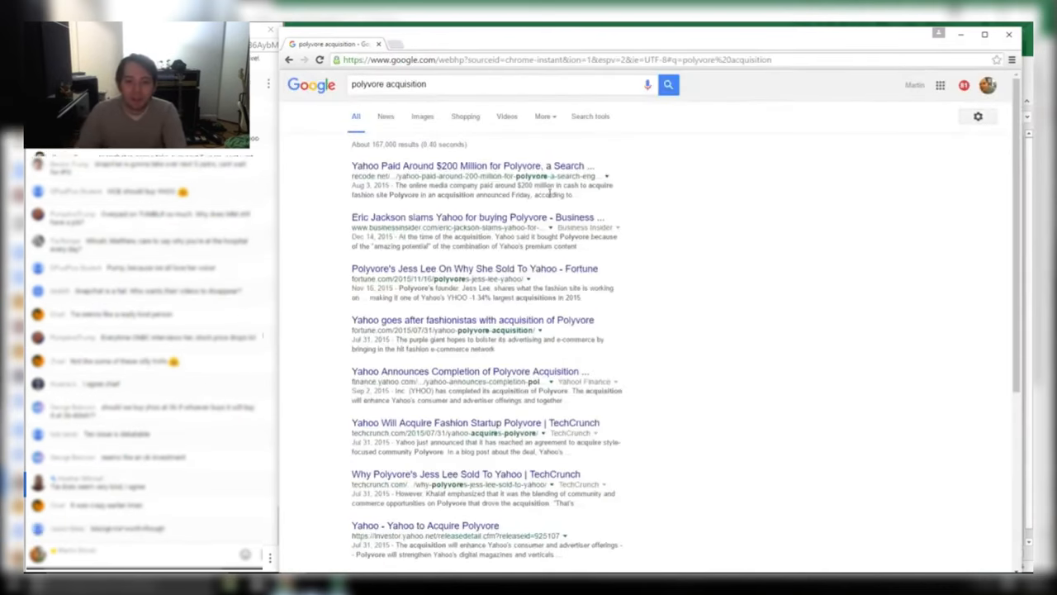
drag(549, 194, 480, 187)
click(485, 187)
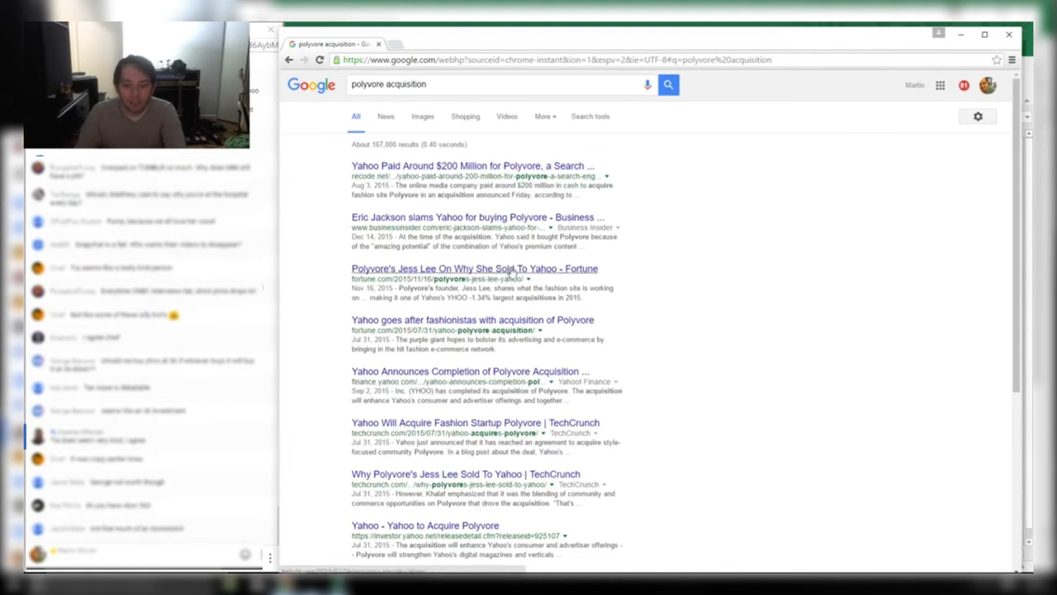
Open Yahoo's Polyvore completion announcement and read its Yahoo Style and Beauty integration paragraph
click(520, 168)
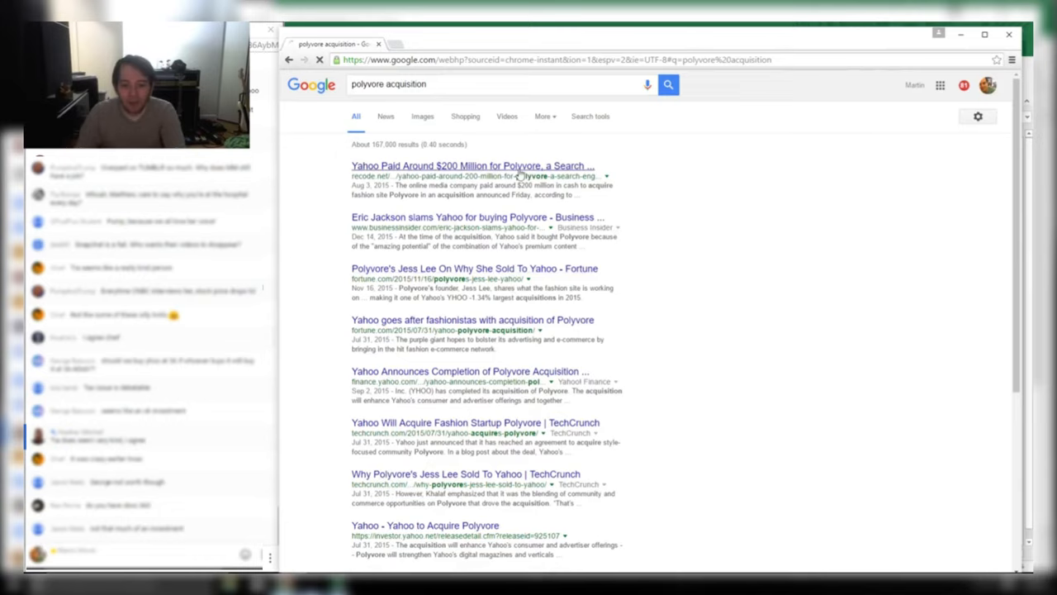
click(289, 60)
click(433, 373)
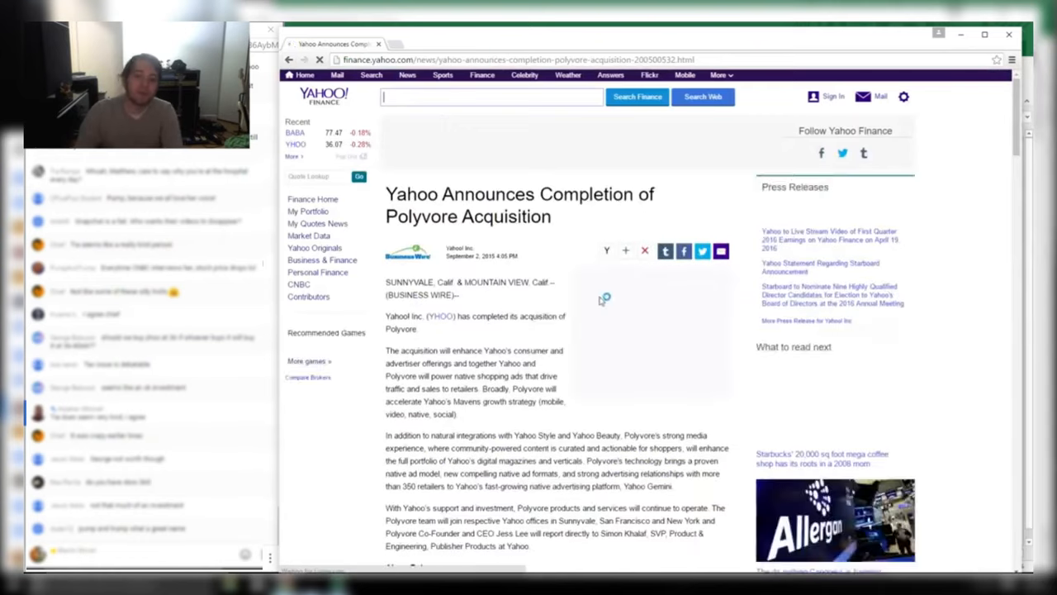
scroll(556, 344, down, 2)
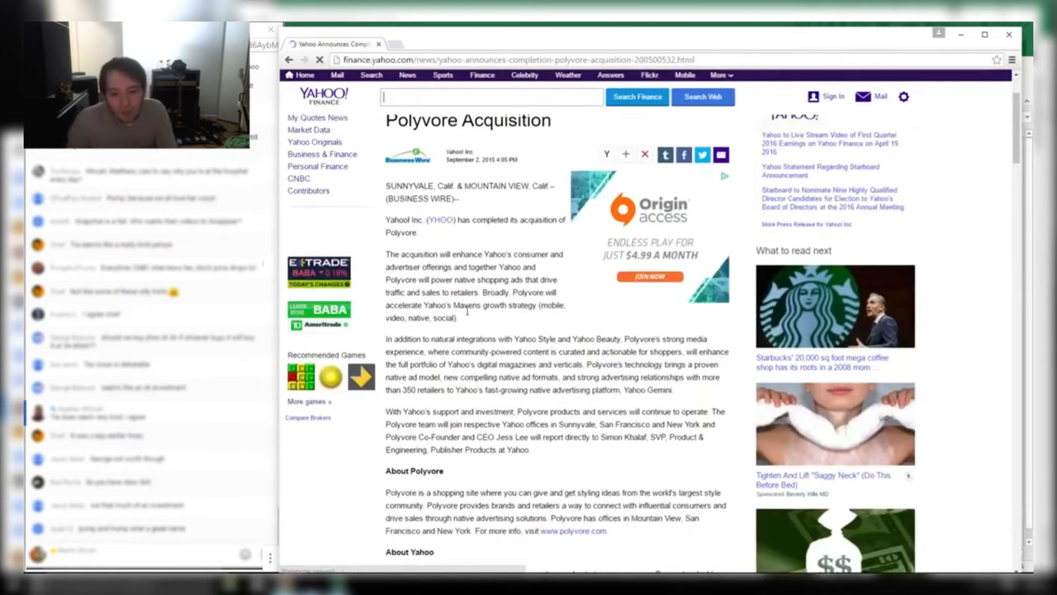
drag(459, 318, 384, 258)
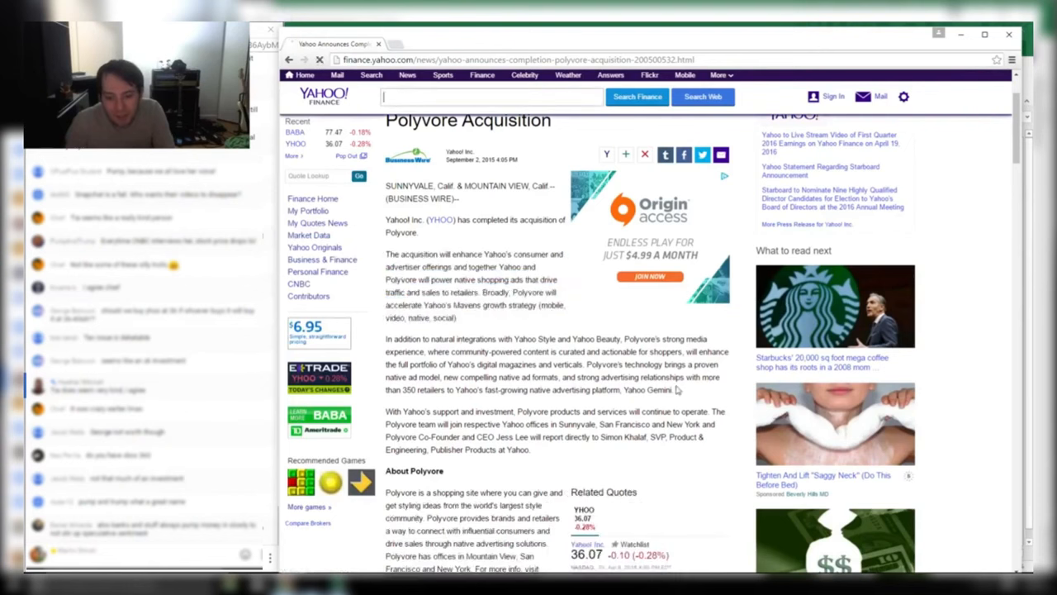
drag(677, 389, 622, 336)
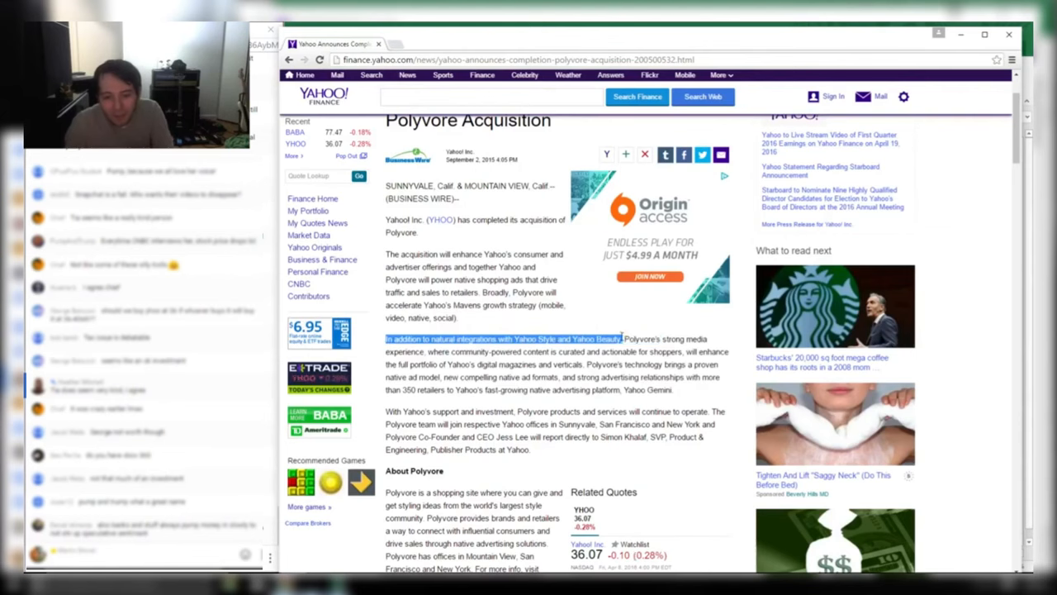
Cross-check cell B8's four verticals in the YHOO workbook, then return to the article
key(alt+Tab)
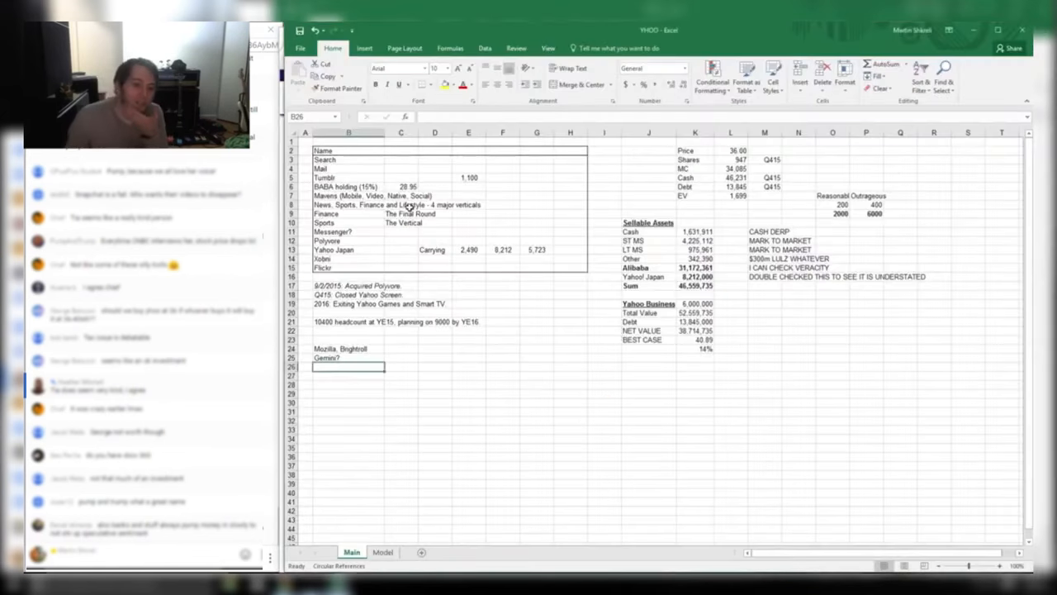
drag(410, 206, 328, 207)
click(350, 207)
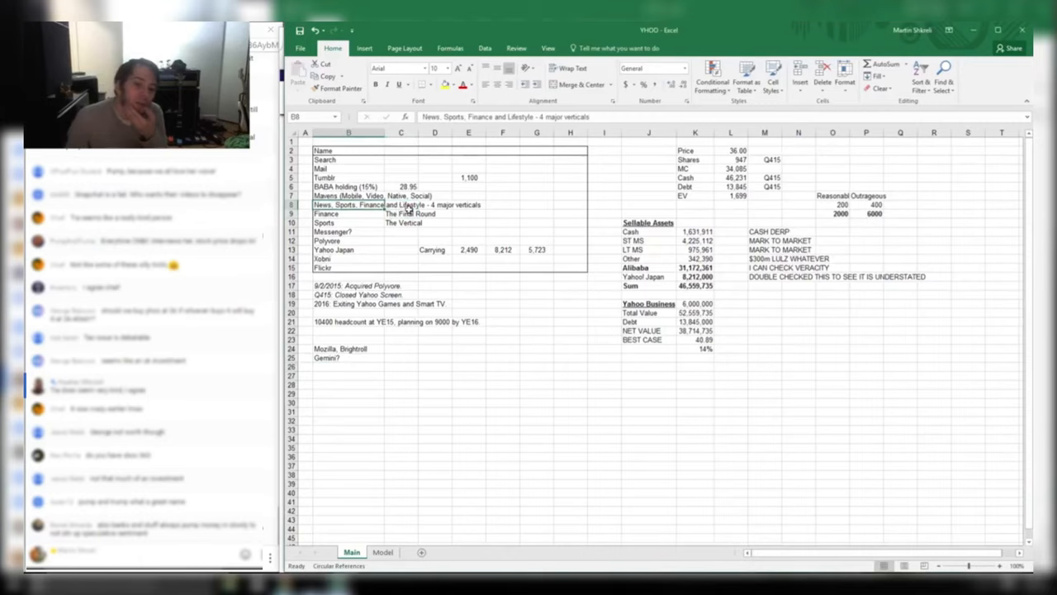
key(alt+Tab)
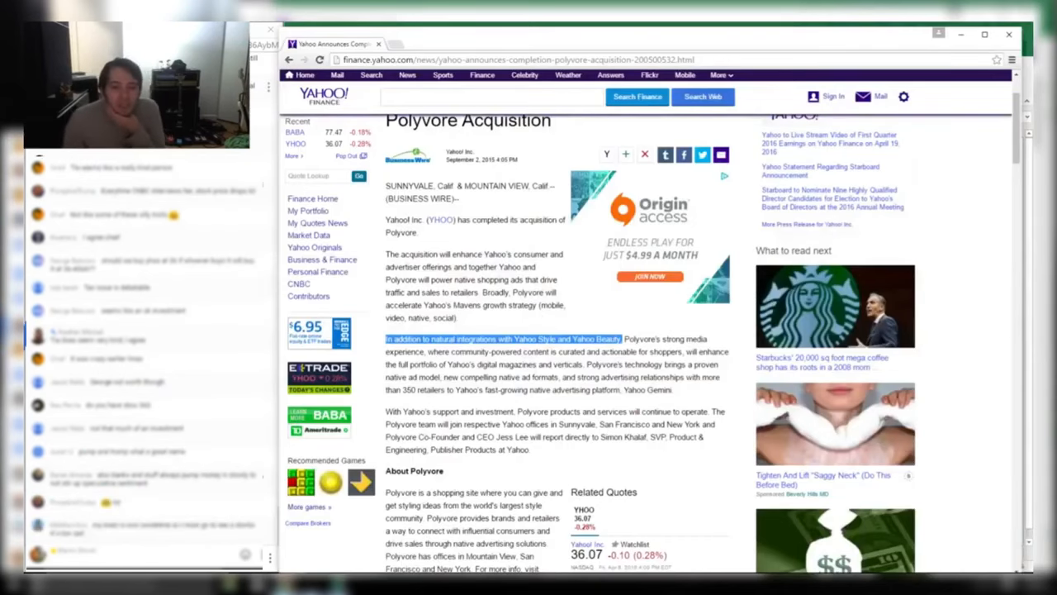
click(289, 60)
drag(284, 30, 292, 24)
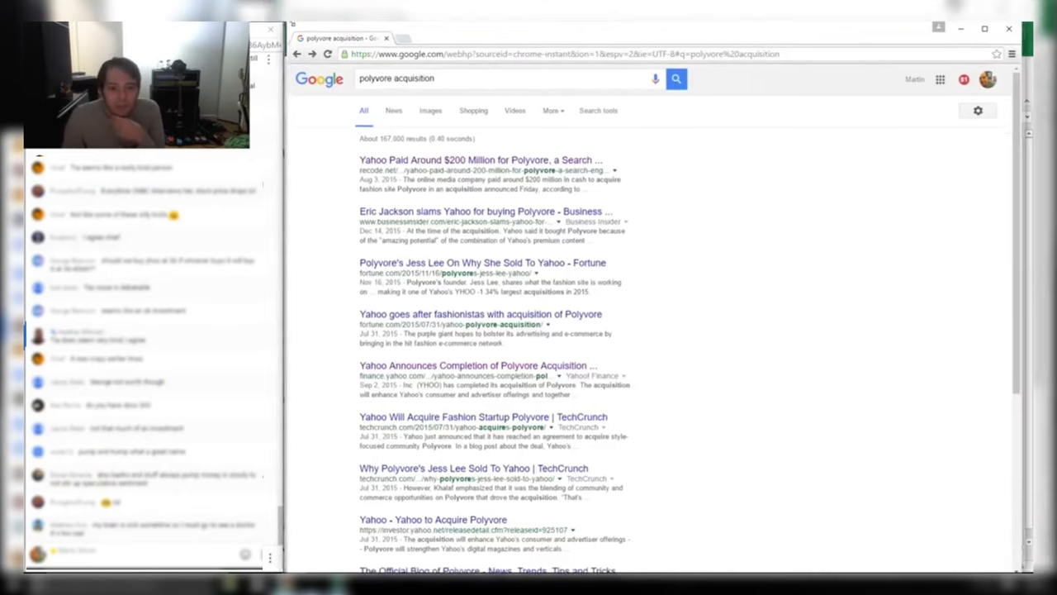
click(415, 521)
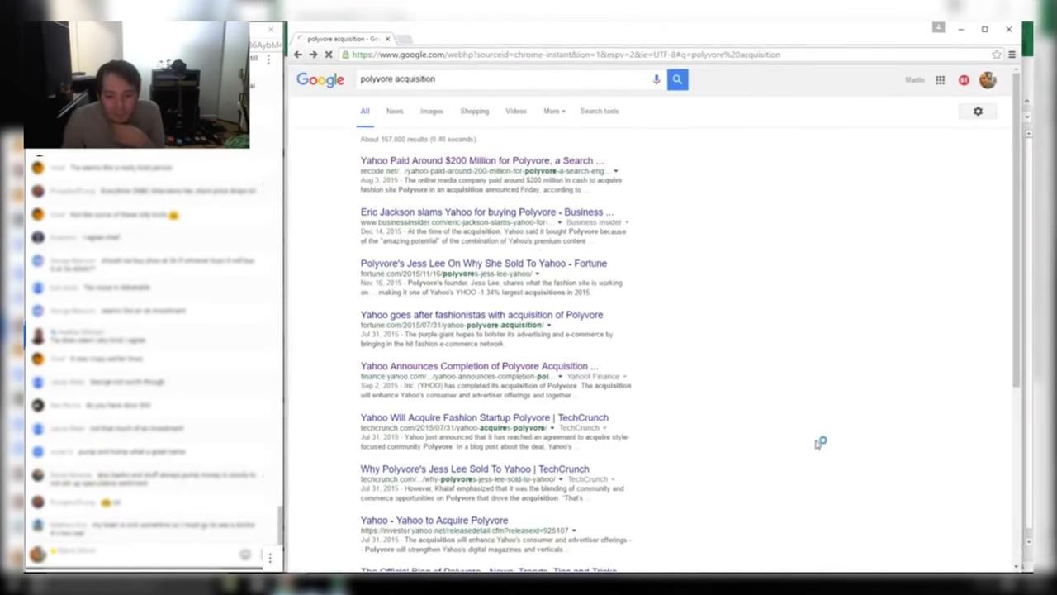
scroll(746, 388, down, 2)
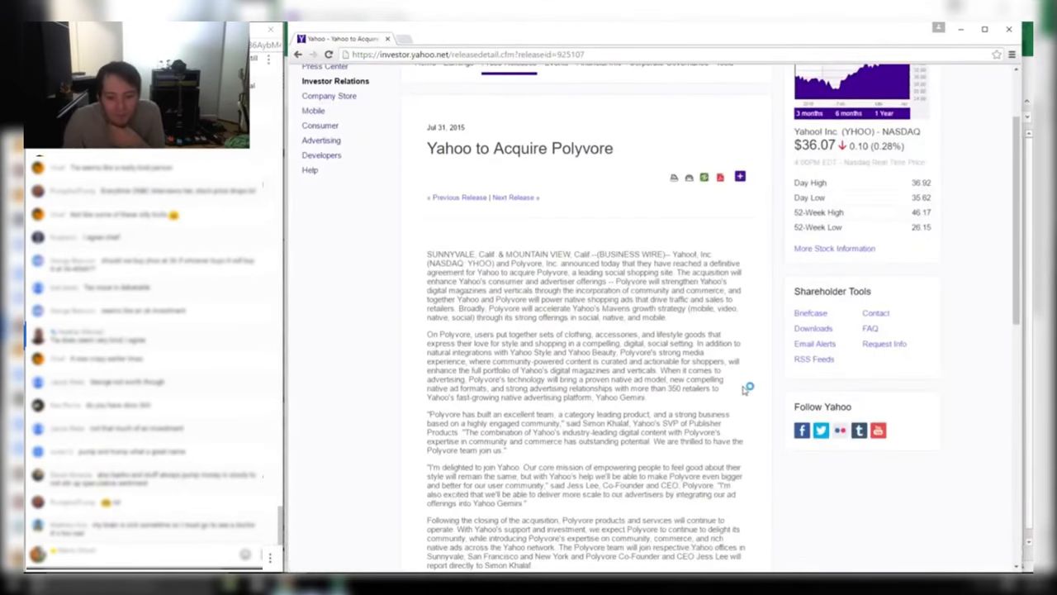
scroll(742, 390, down, 1)
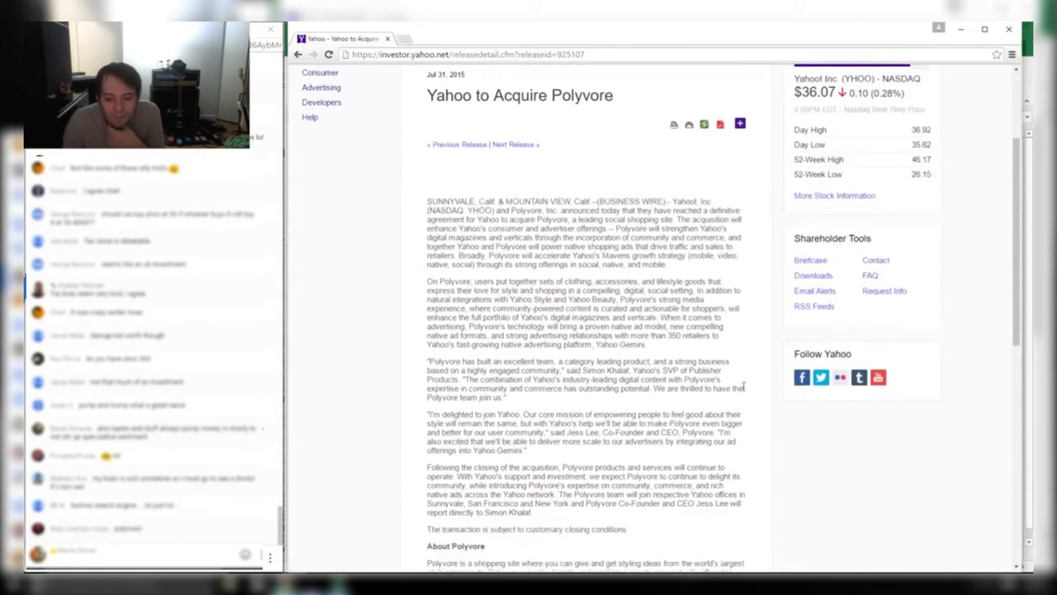
drag(506, 502, 429, 380)
click(429, 380)
scroll(429, 380, down, 1)
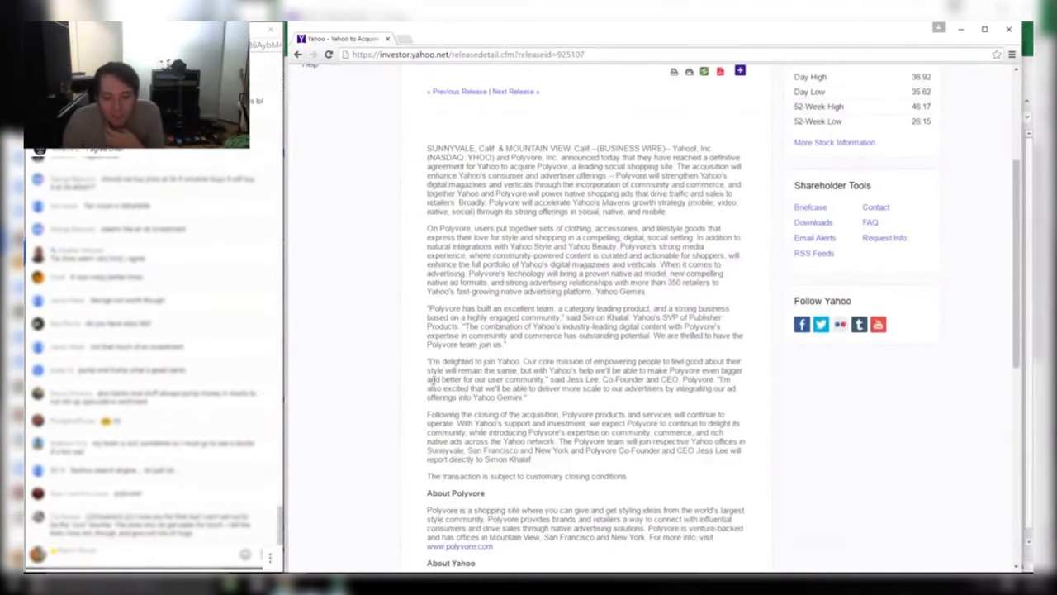
triple_click(588, 522)
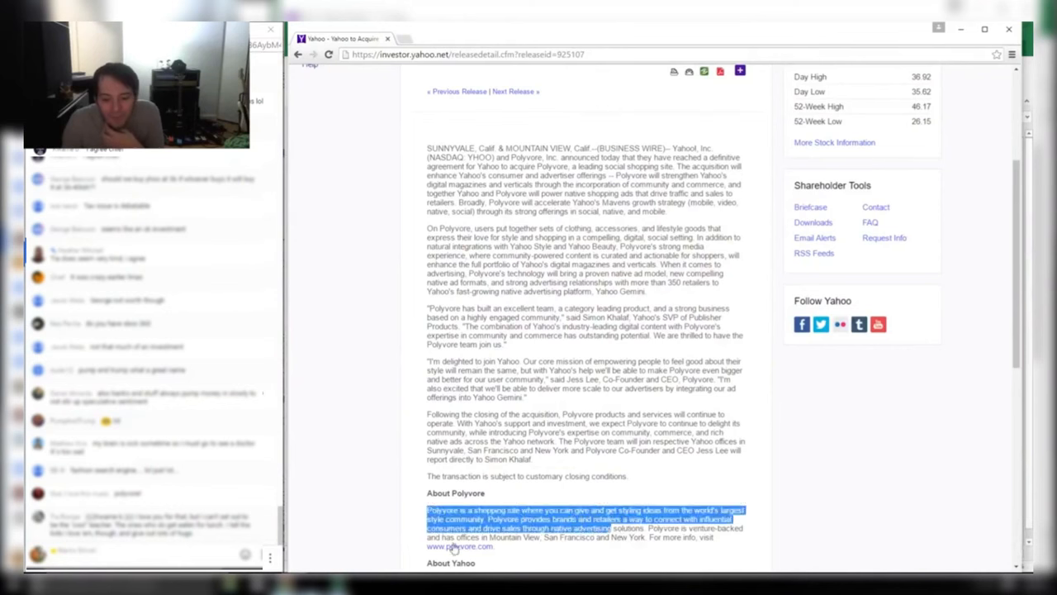
click(456, 545)
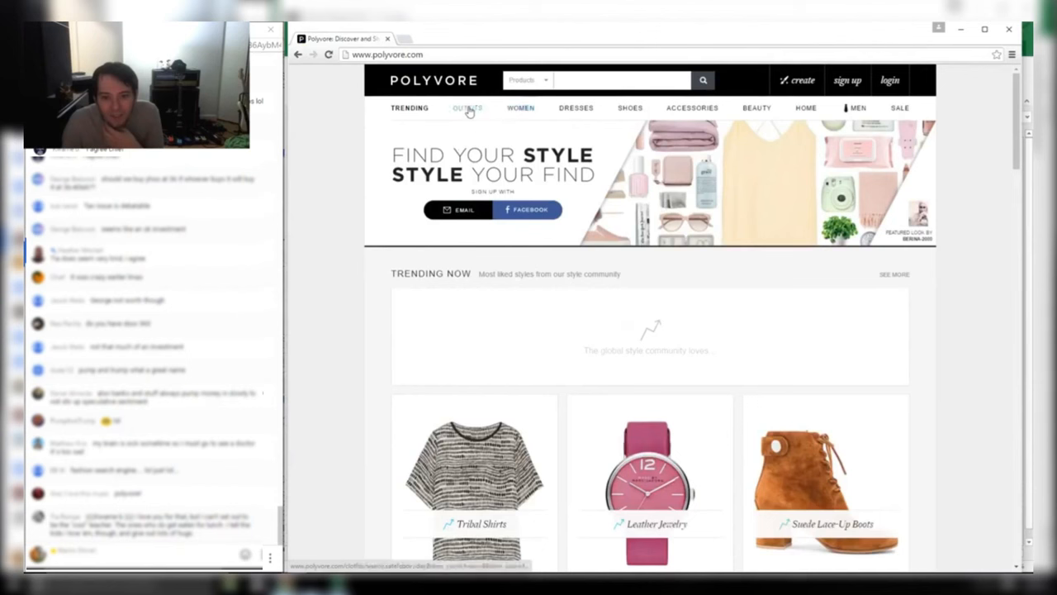
Open Polyvore's Dresses shop and view, then close, the Erdem strawberry dress listing
click(574, 109)
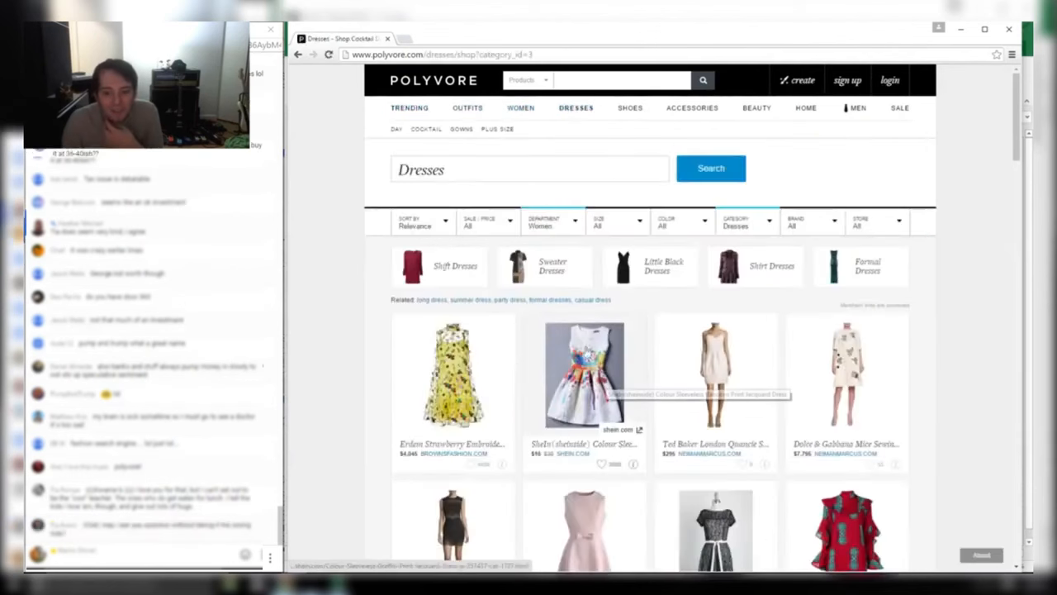
click(473, 349)
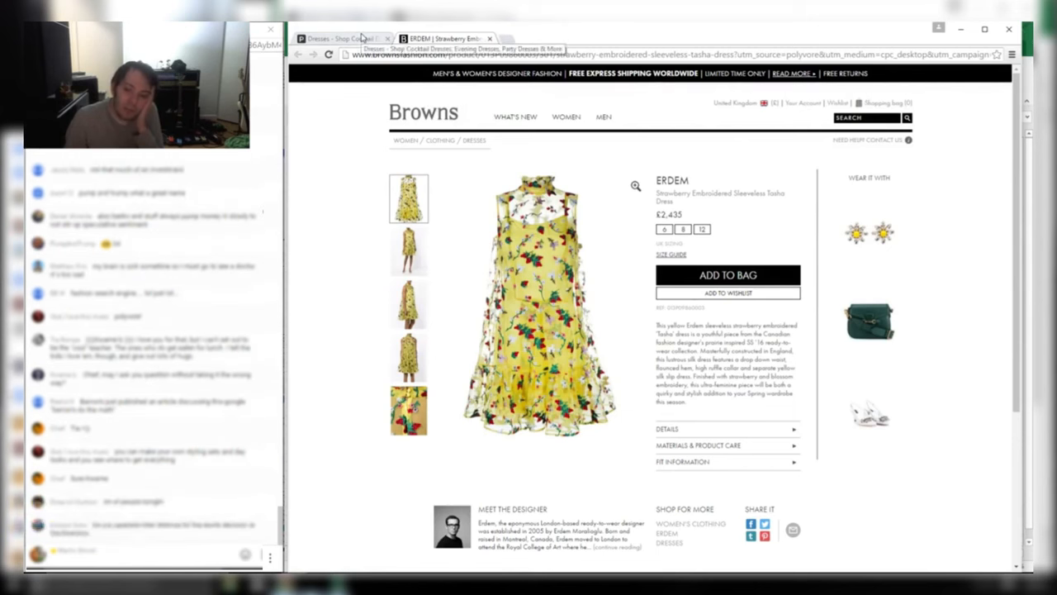
click(489, 39)
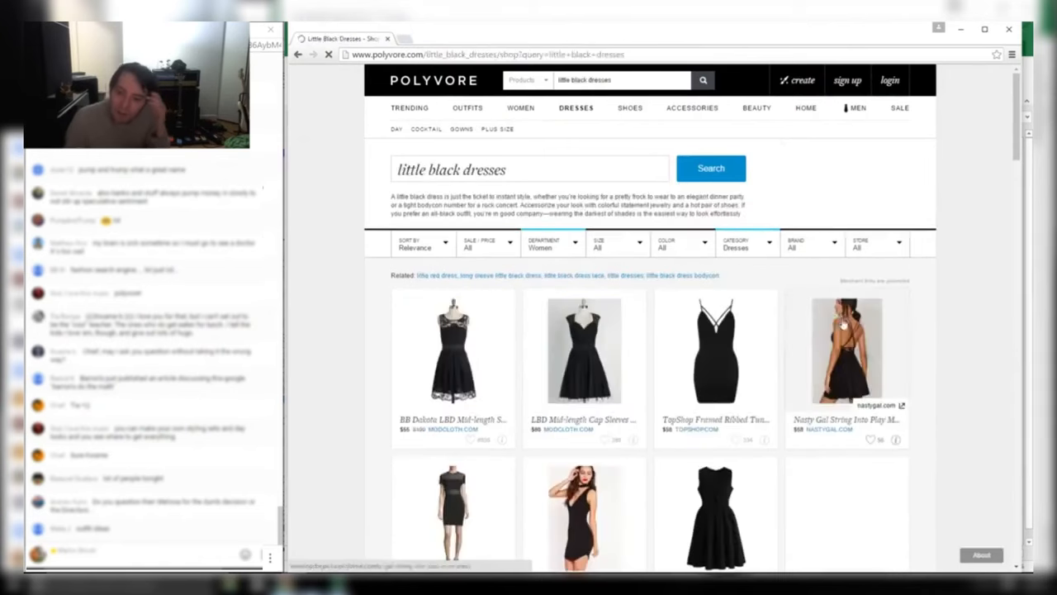
Scroll through the little black dresses results, then close the browser
scroll(797, 323, down, 3)
scroll(800, 322, down, 3)
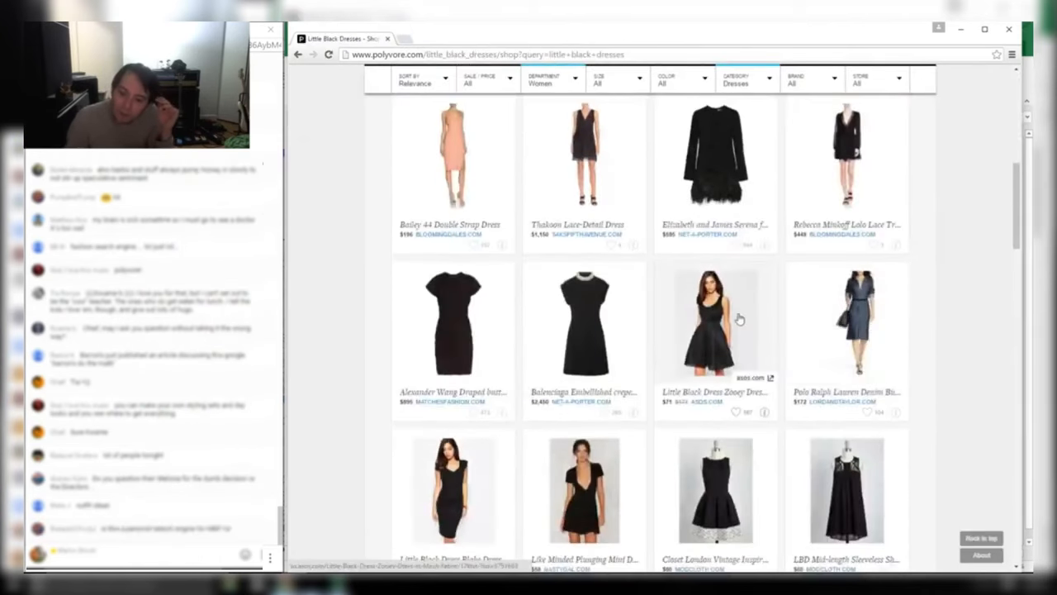
scroll(731, 319, down, 3)
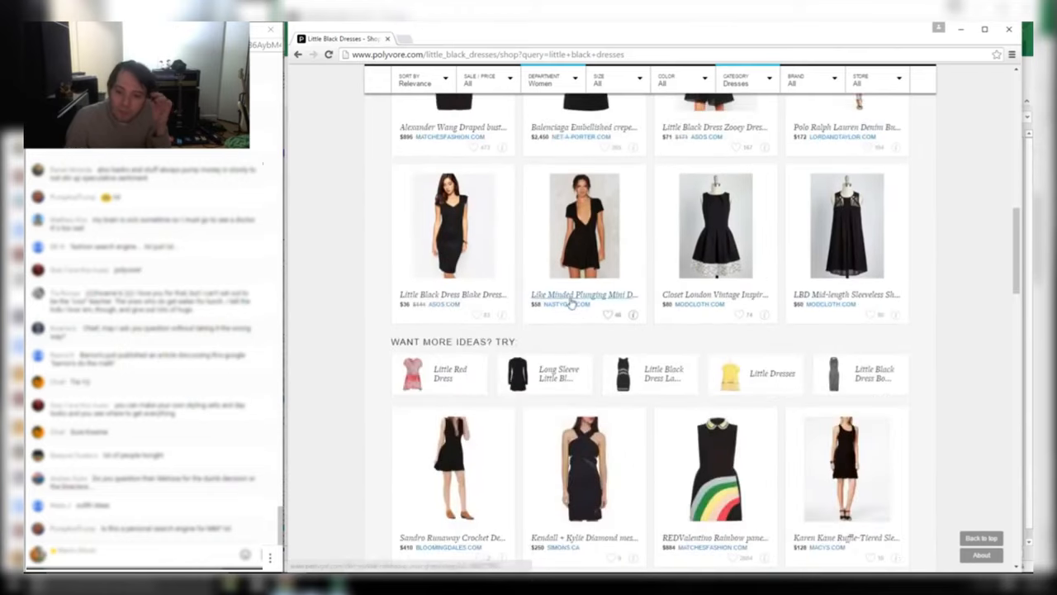
scroll(735, 279, down, 3)
scroll(732, 280, down, 10)
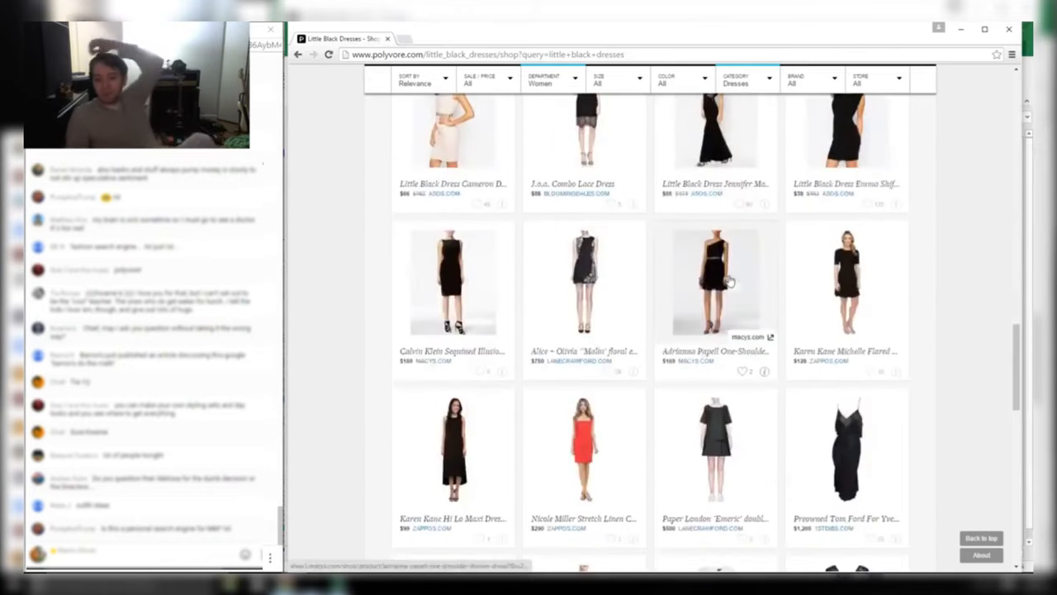
click(388, 39)
Review the properties table B2:H15, from Tumblr through Flickr, including the Polyvore and Yahoo Games notes
click(509, 212)
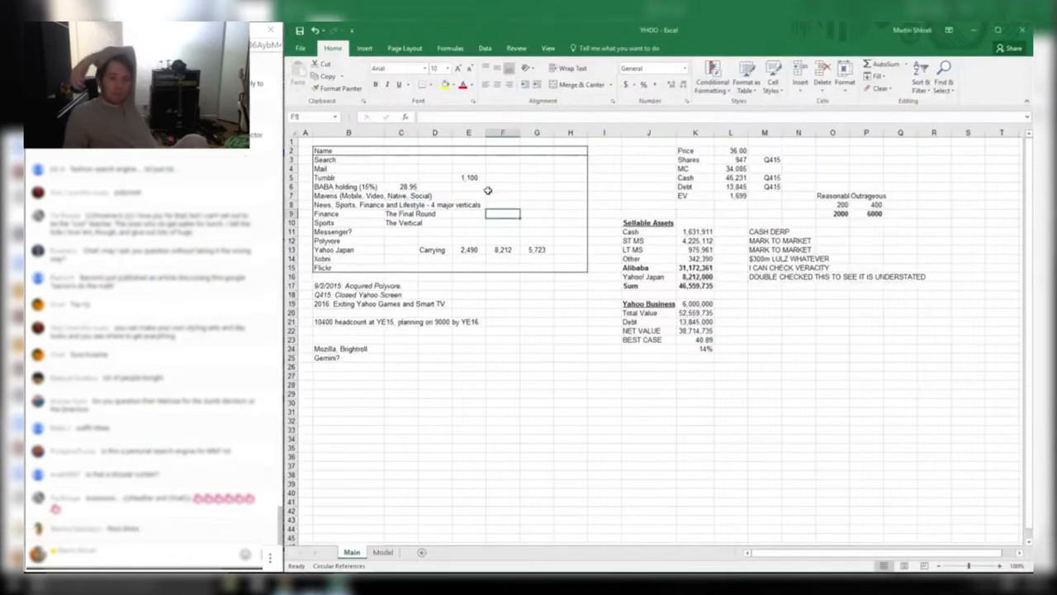
drag(330, 177, 574, 271)
click(356, 249)
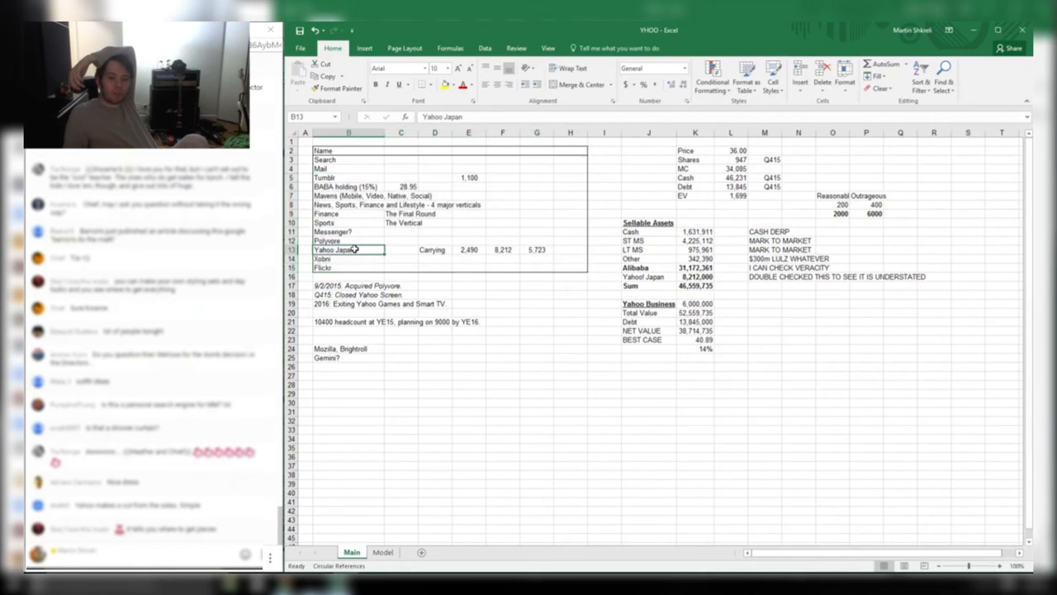
drag(326, 241, 538, 242)
drag(337, 260, 330, 156)
click(578, 268)
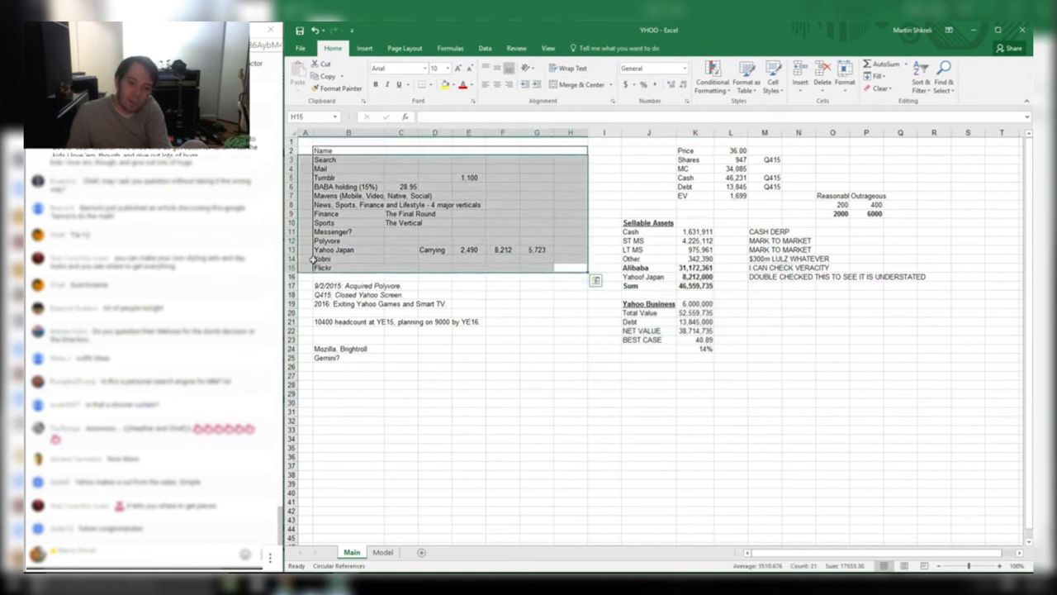
drag(373, 366, 438, 303)
click(342, 285)
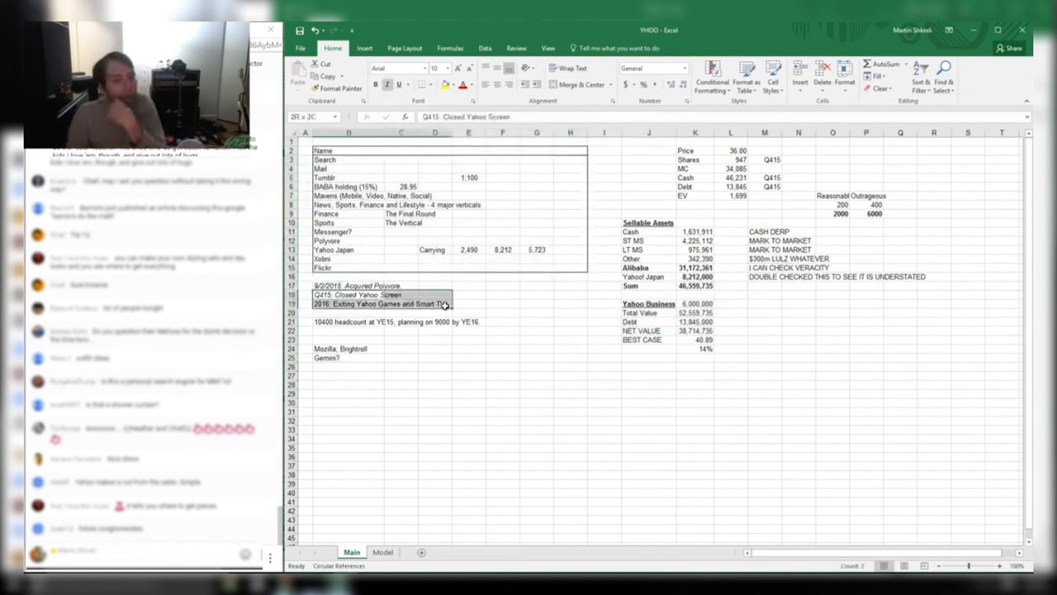
drag(348, 305, 382, 295)
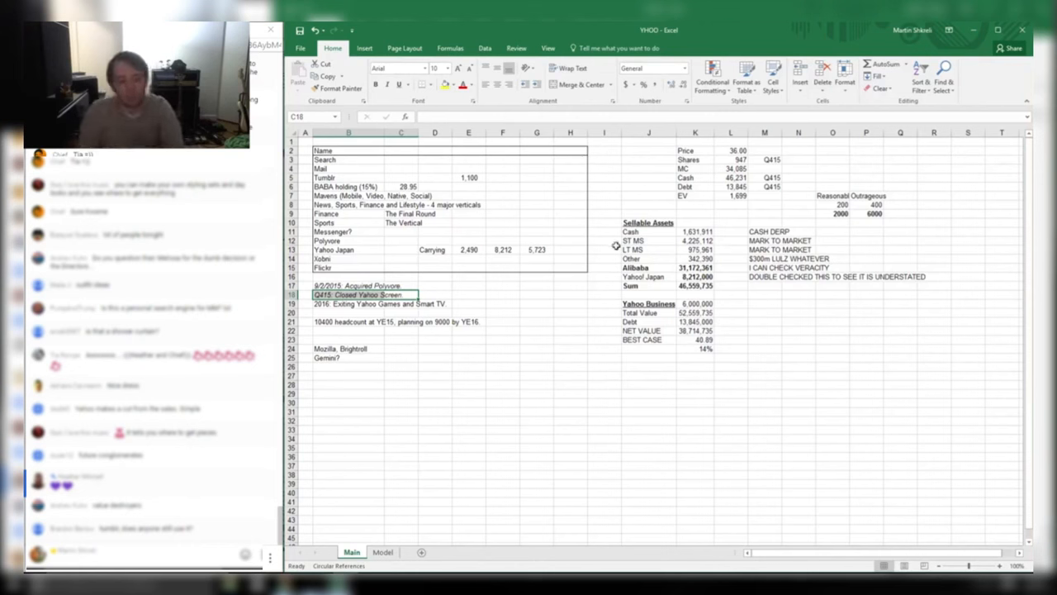
Remove a message from the chat window and return focus to the workbook
click(275, 412)
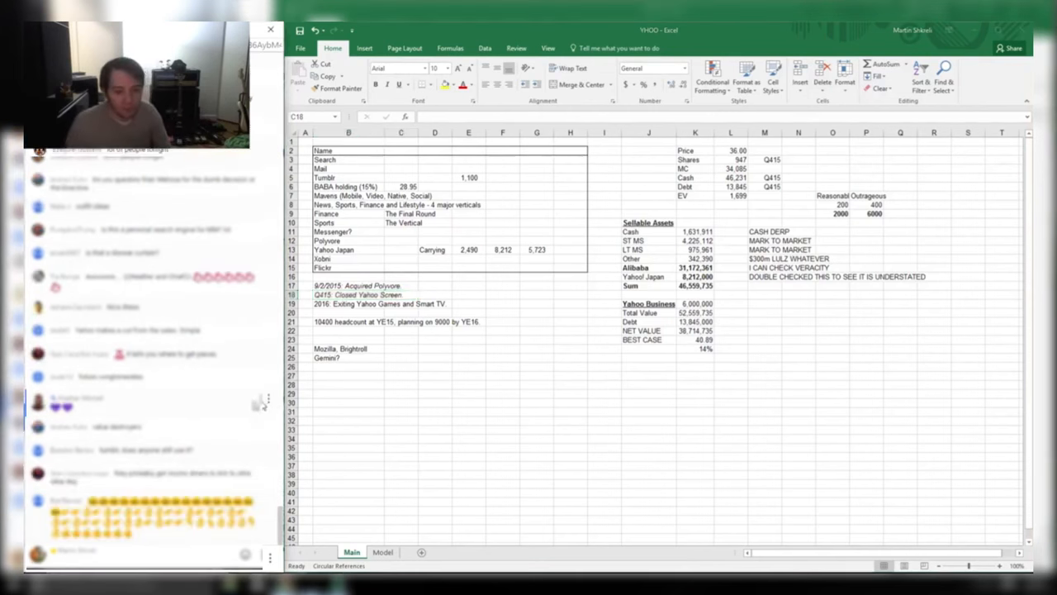
click(267, 455)
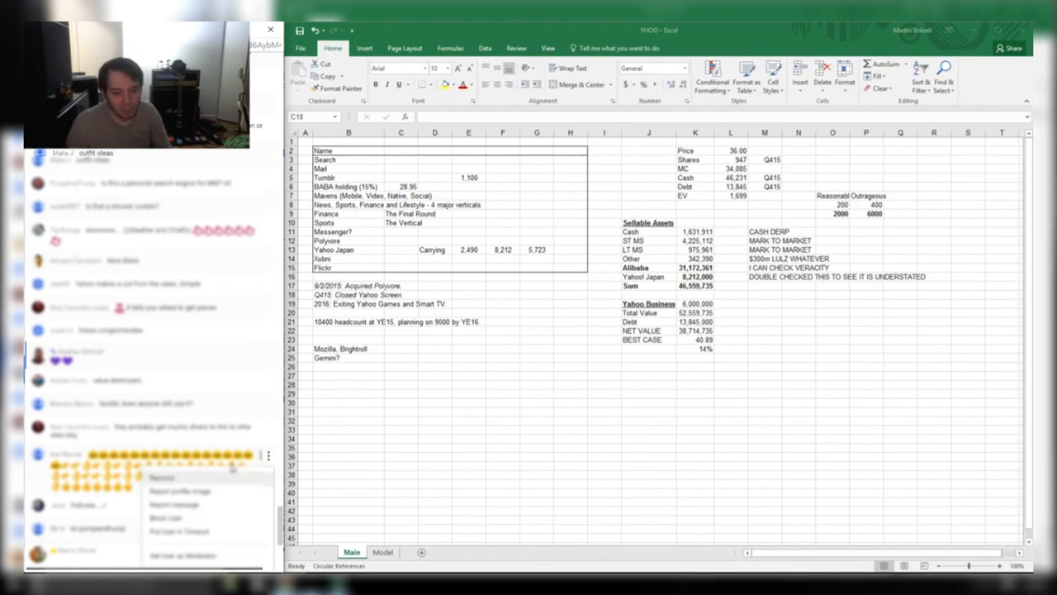
click(228, 481)
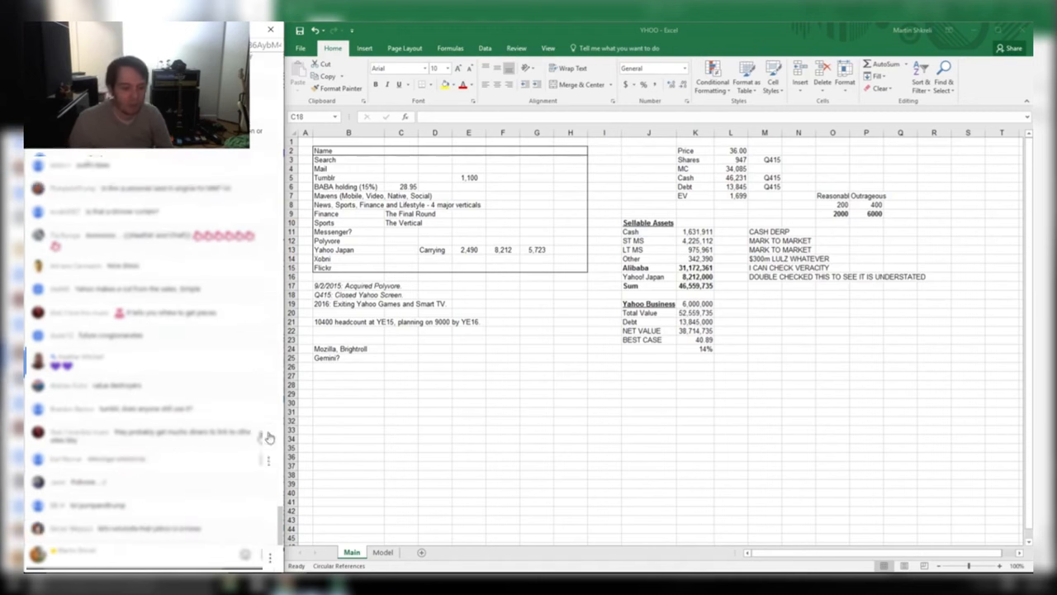
click(264, 310)
click(418, 361)
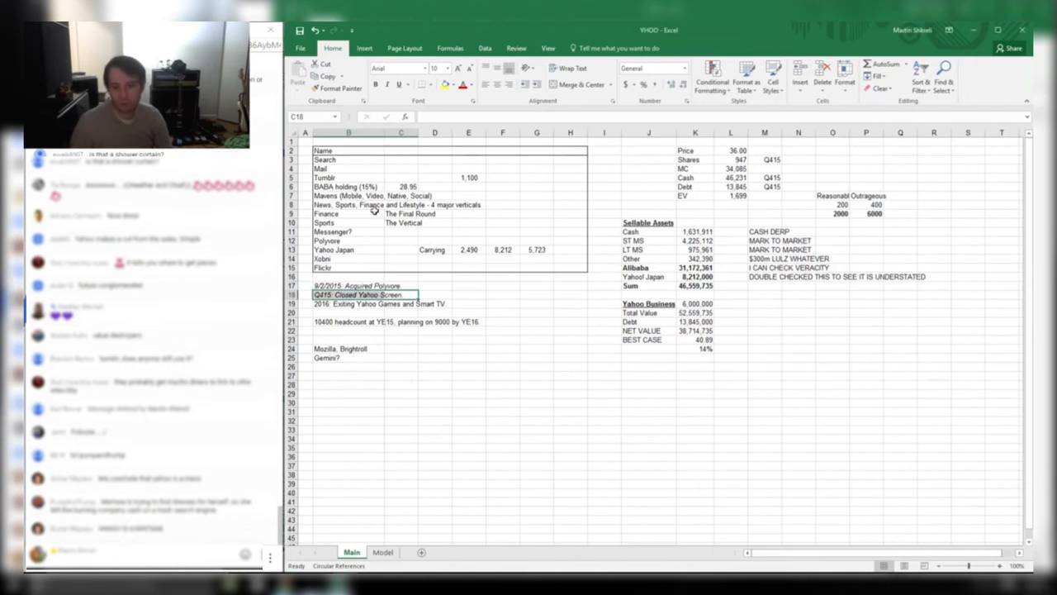
Clear the notes beside the sellable assets and the scenario numbers 200, 400, 2000, 6000
click(700, 294)
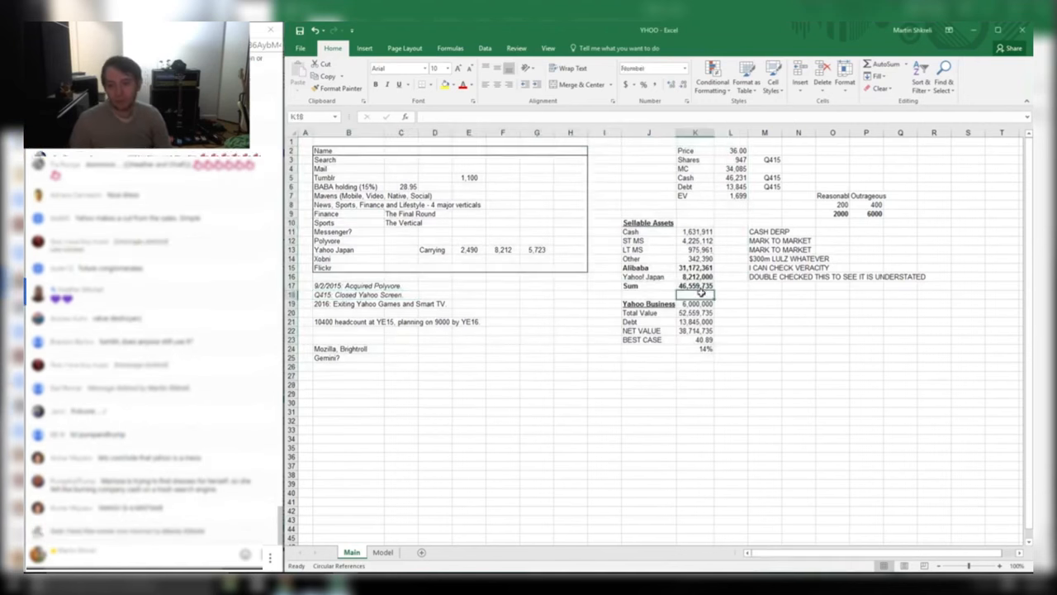
drag(752, 229, 793, 326)
key(Delete)
key(Right)
key(shift+Down)
key(shift+Down)
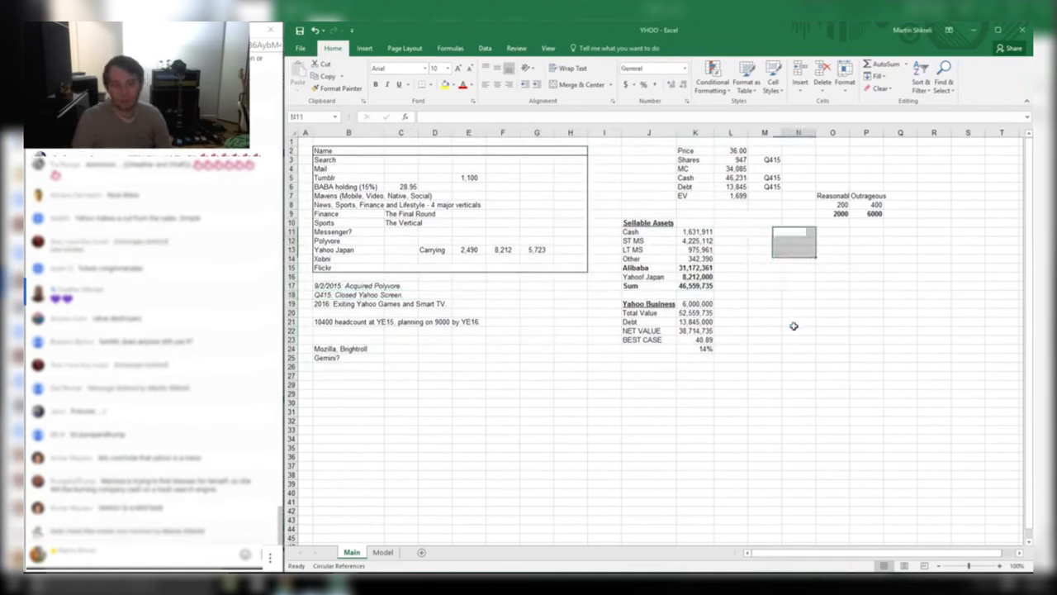
key(Right)
key(Up)
key(shift+Right)
key(shift+Up)
key(shift+Up)
key(shift+Up)
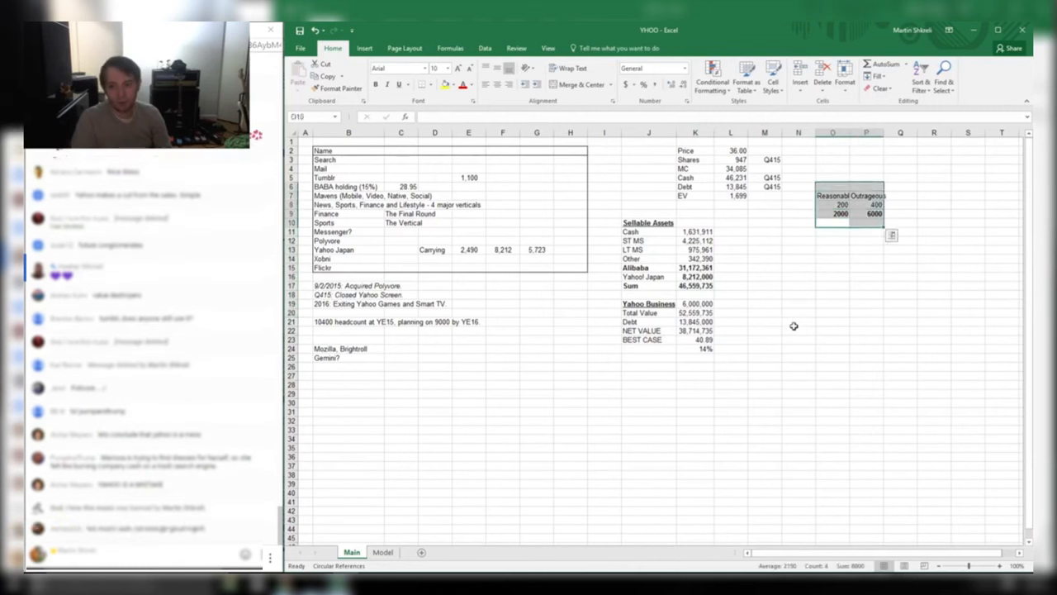
key(Delete)
Back at the sheet's top, highlight the Tumblr row (1,100) and the Finance row
key(ctrl+Home)
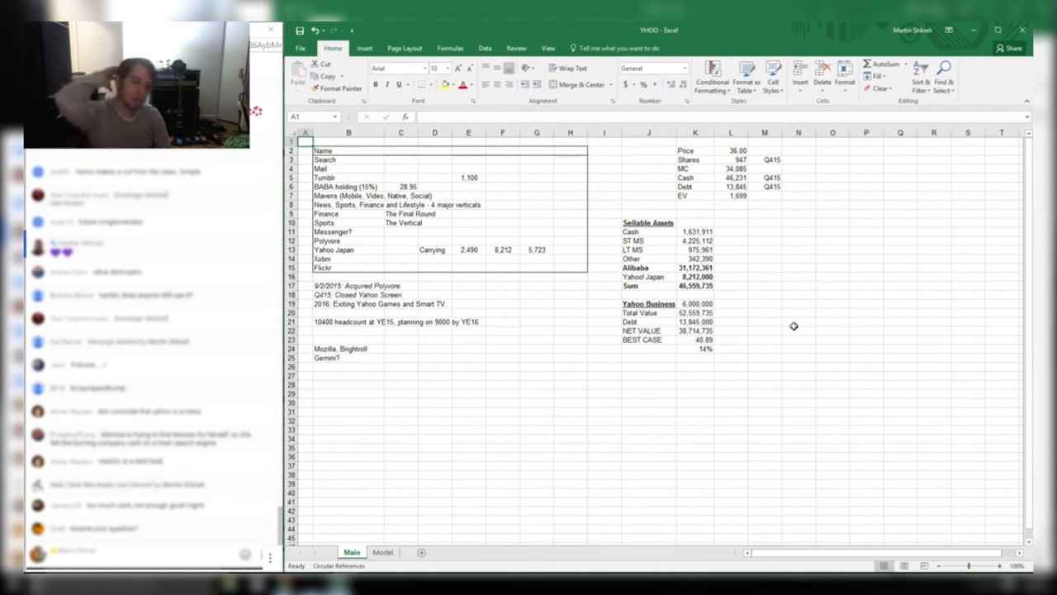
click(341, 177)
drag(327, 142, 611, 268)
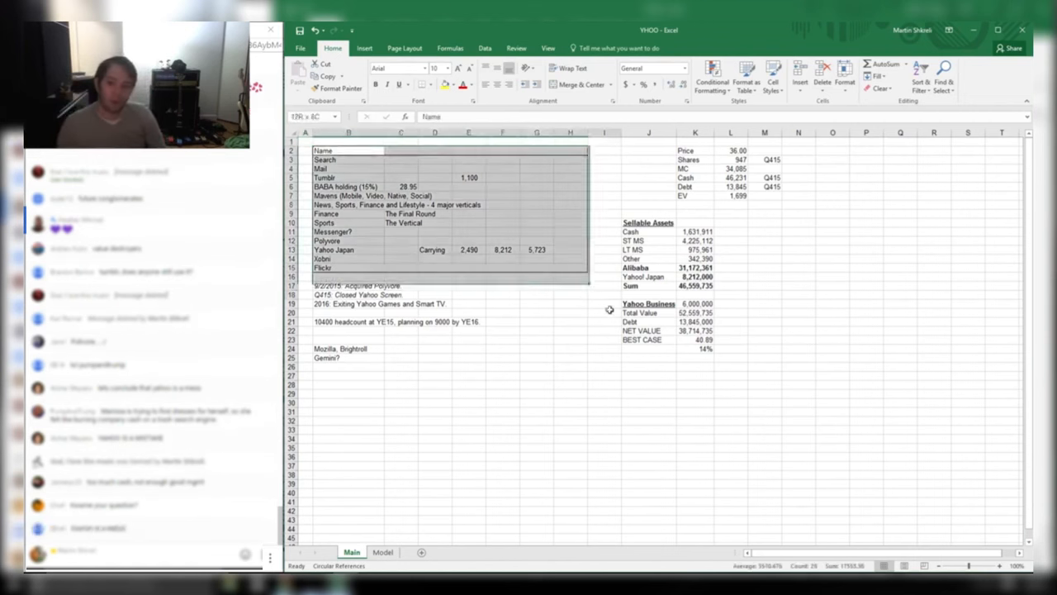
click(733, 196)
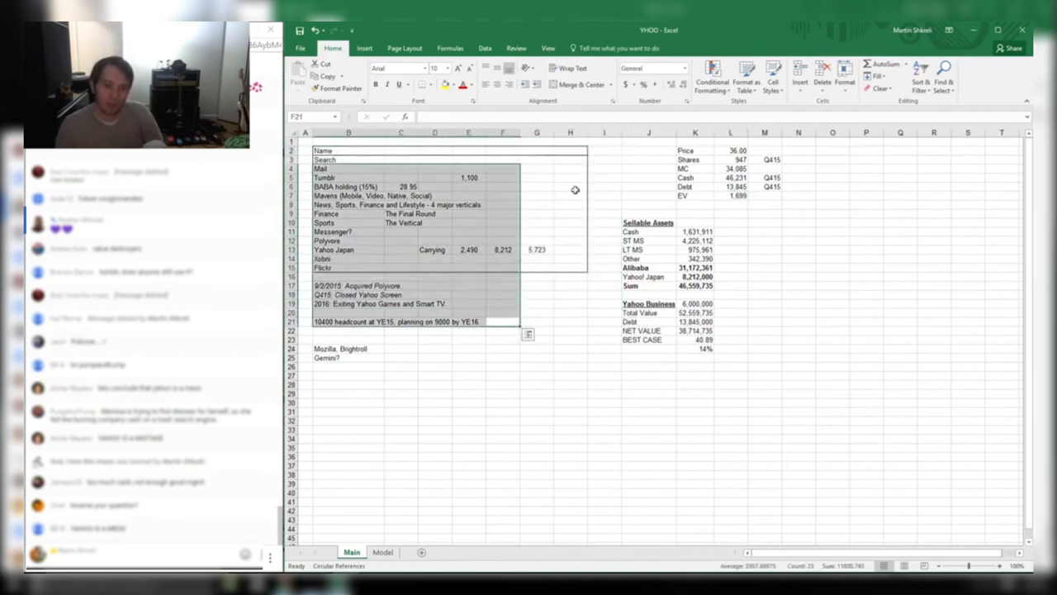
drag(318, 178, 501, 178)
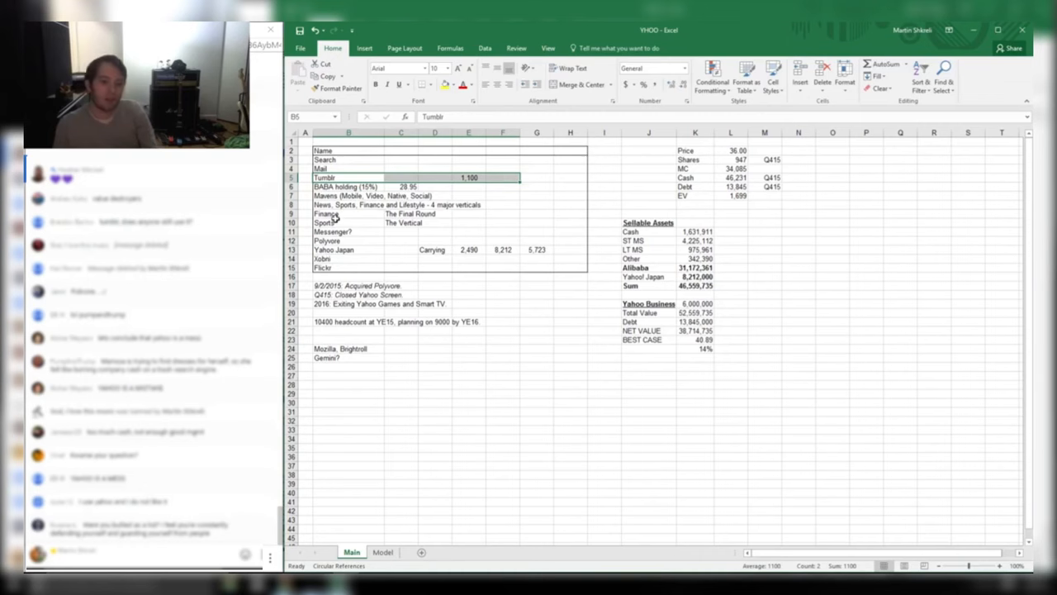
mouse_move(335, 221)
mouse_down()
mouse_move(580, 207)
mouse_move(491, 219)
mouse_move(326, 216)
mouse_up()
Search 'website ranking' in Chrome and open Alexa's Top Sites ranking
mouse_move(285, 583)
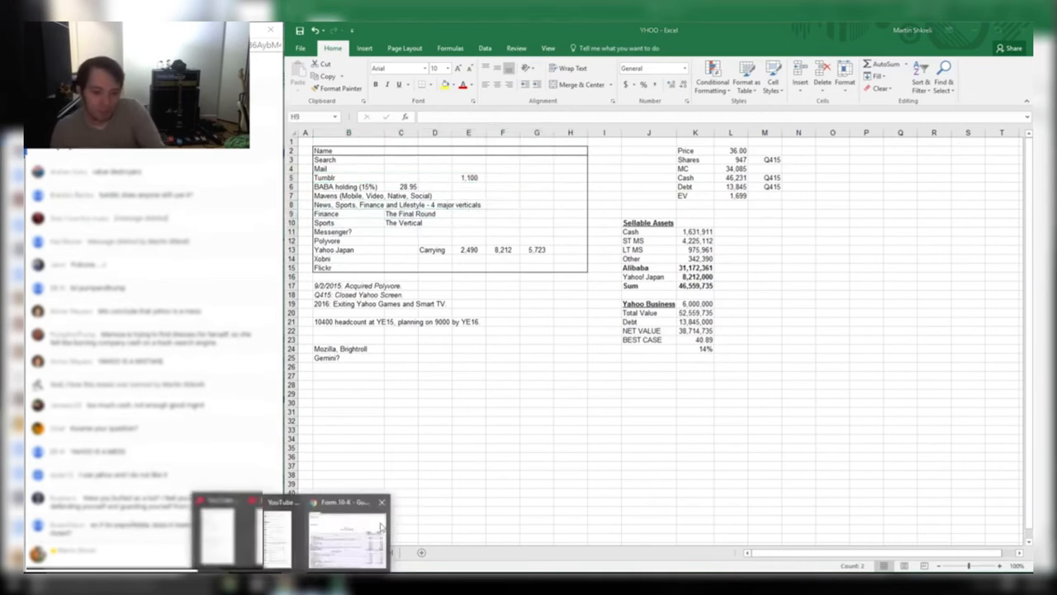
click(380, 525)
click(443, 55)
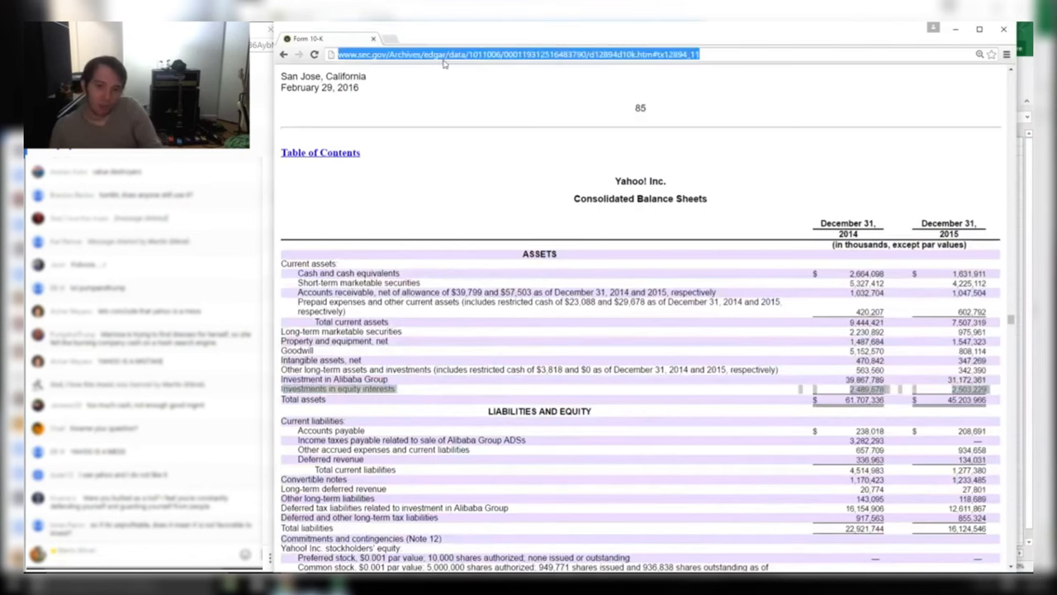
text(website ranking)
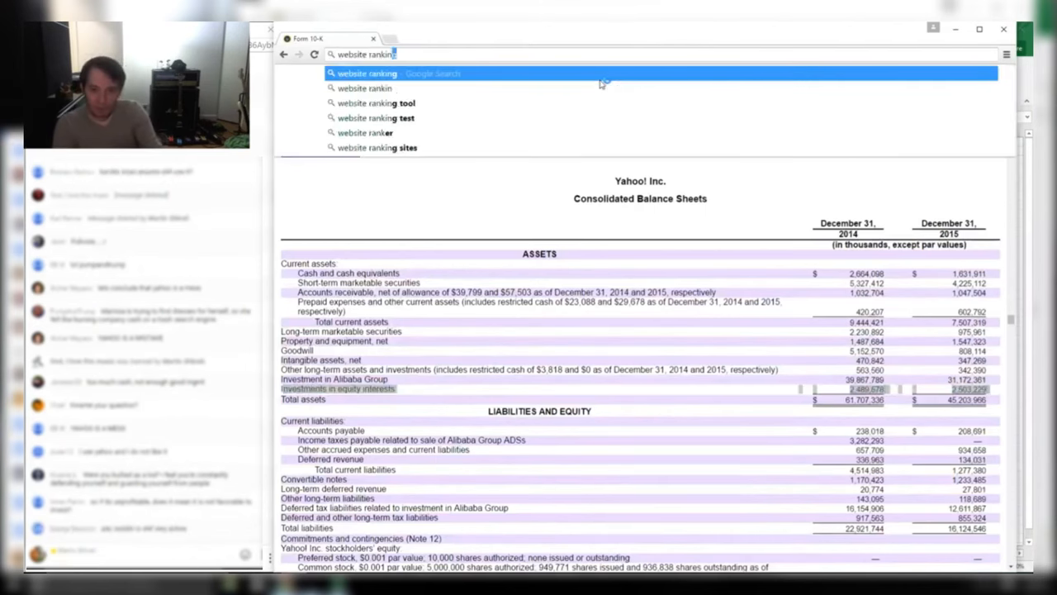
key(Return)
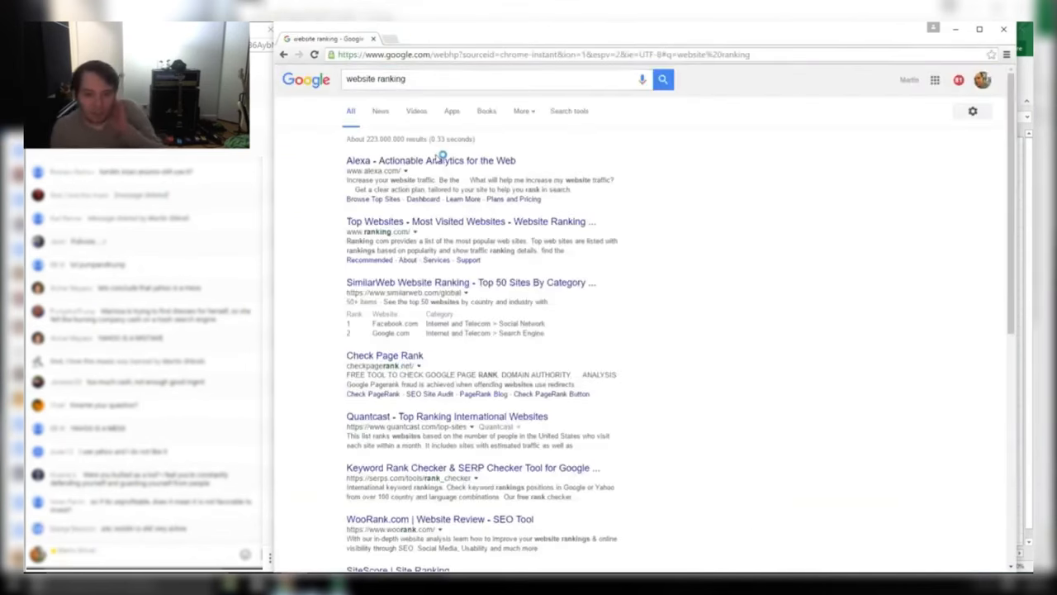
click(439, 159)
mouse_move(520, 82)
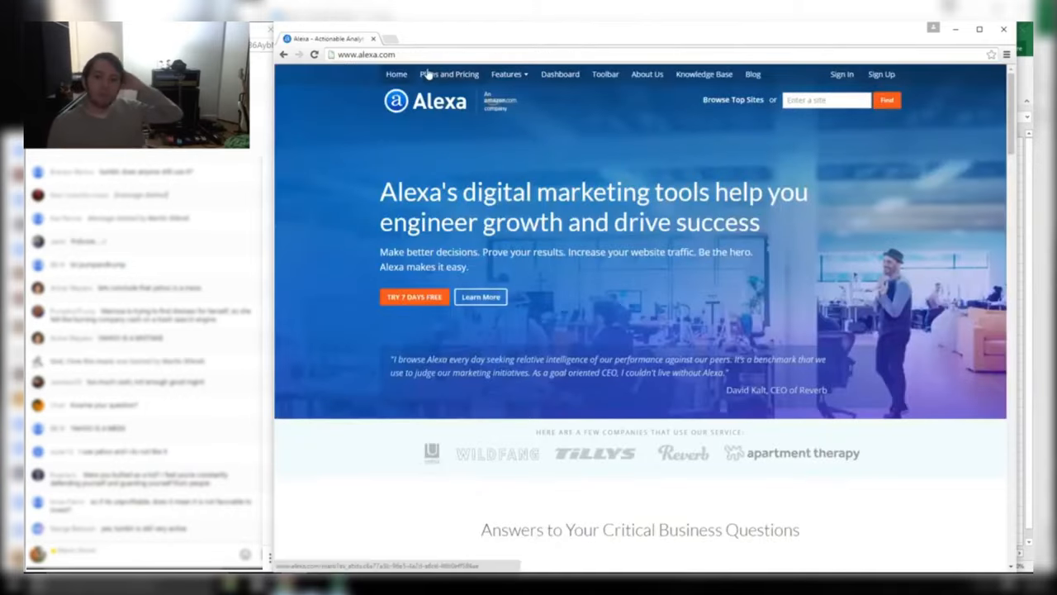
click(732, 100)
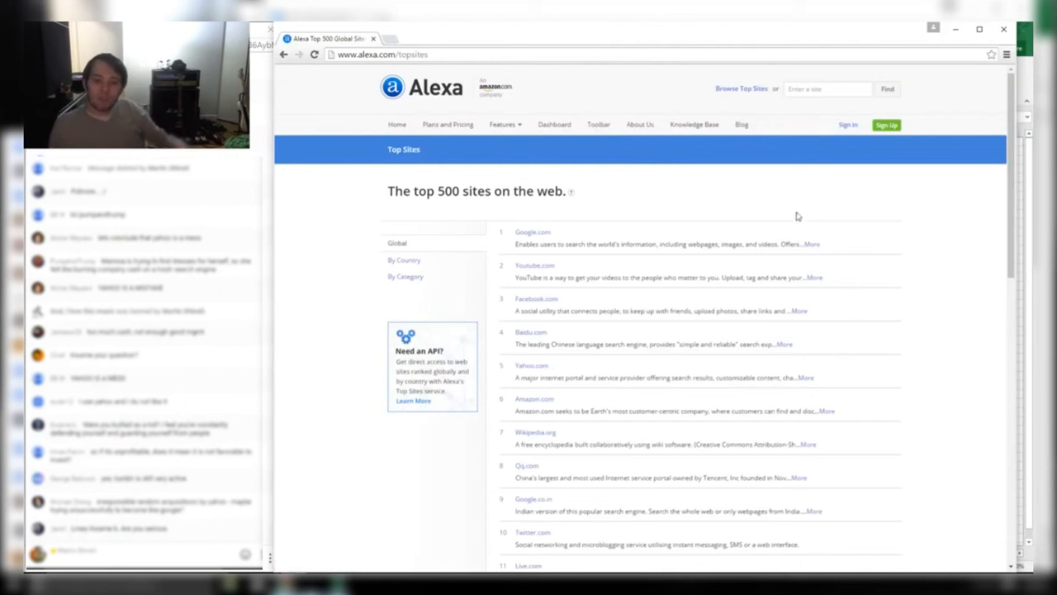
Highlight the top entries Google, Youtube, Facebook and Baidu, then switch to the Tech comparables workbook
drag(866, 382, 512, 364)
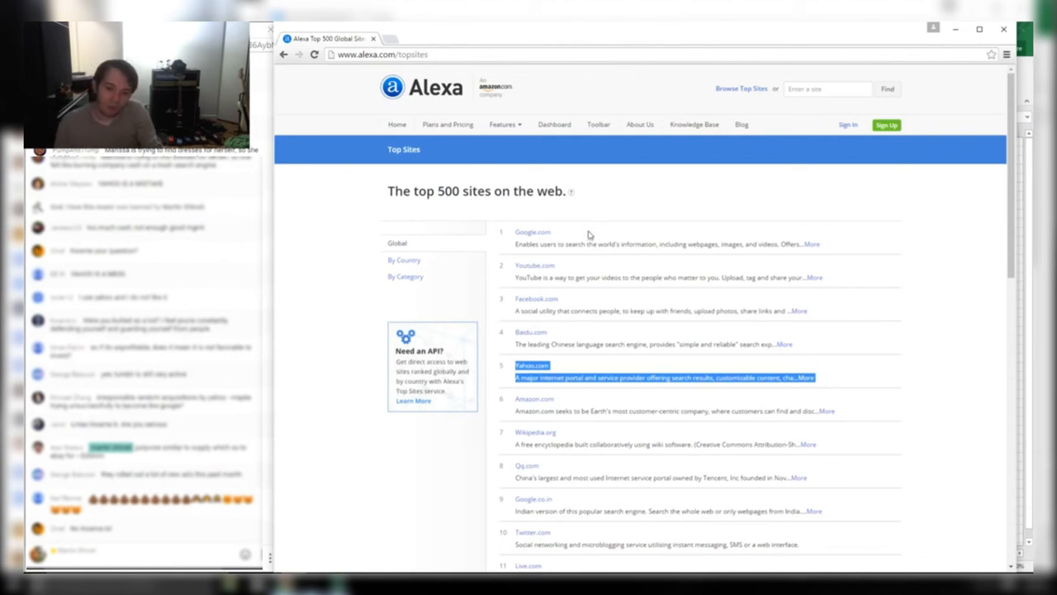
triple_click(814, 281)
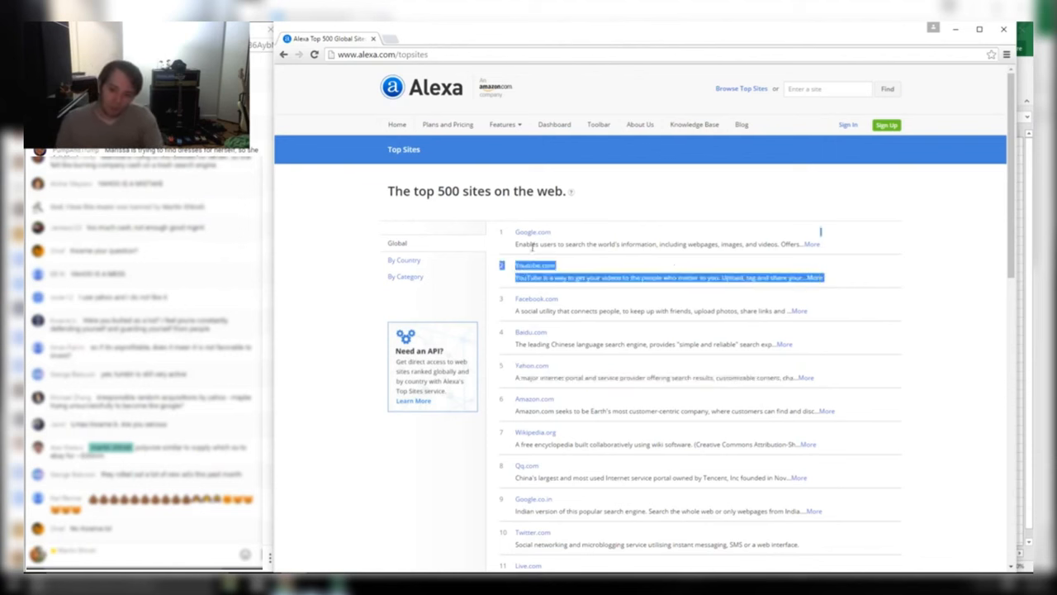
shift+click(503, 235)
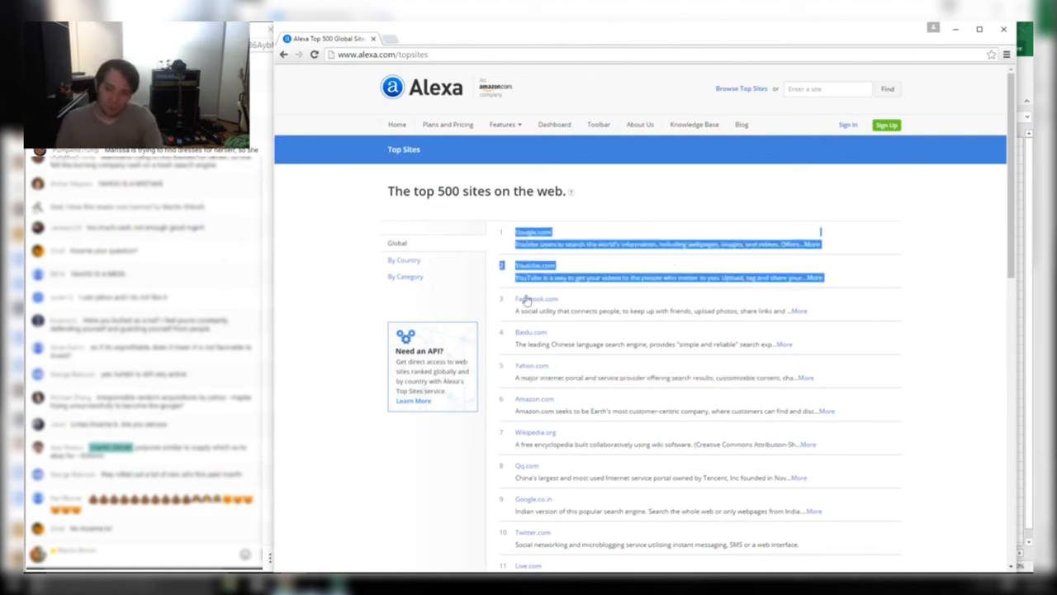
drag(507, 299, 607, 306)
drag(819, 340, 514, 329)
key(alt+Tab)
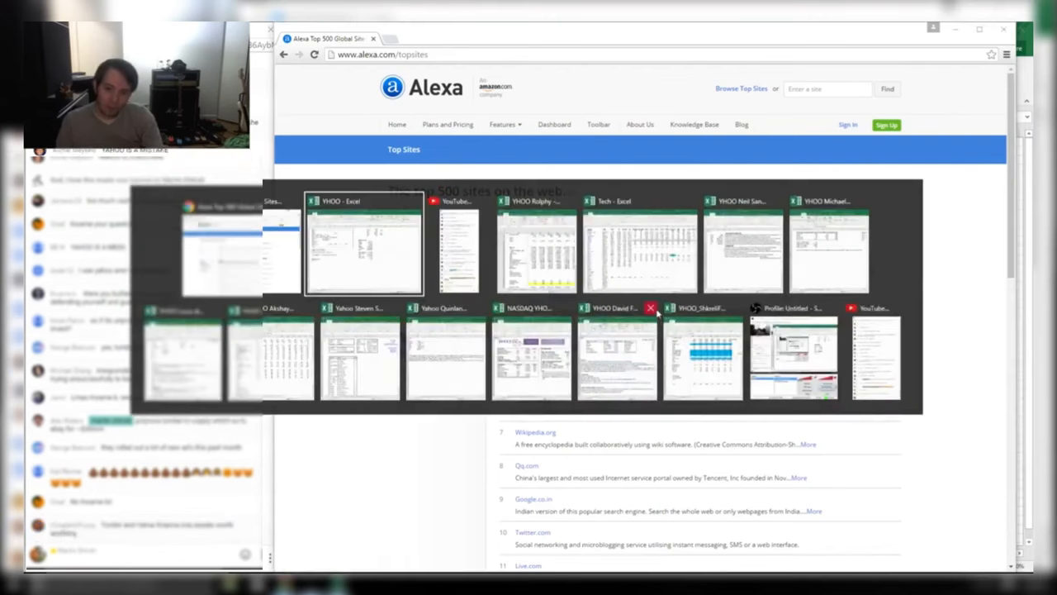
key(alt+Tab)
key(alt+Tab)
key(alt+Tab)
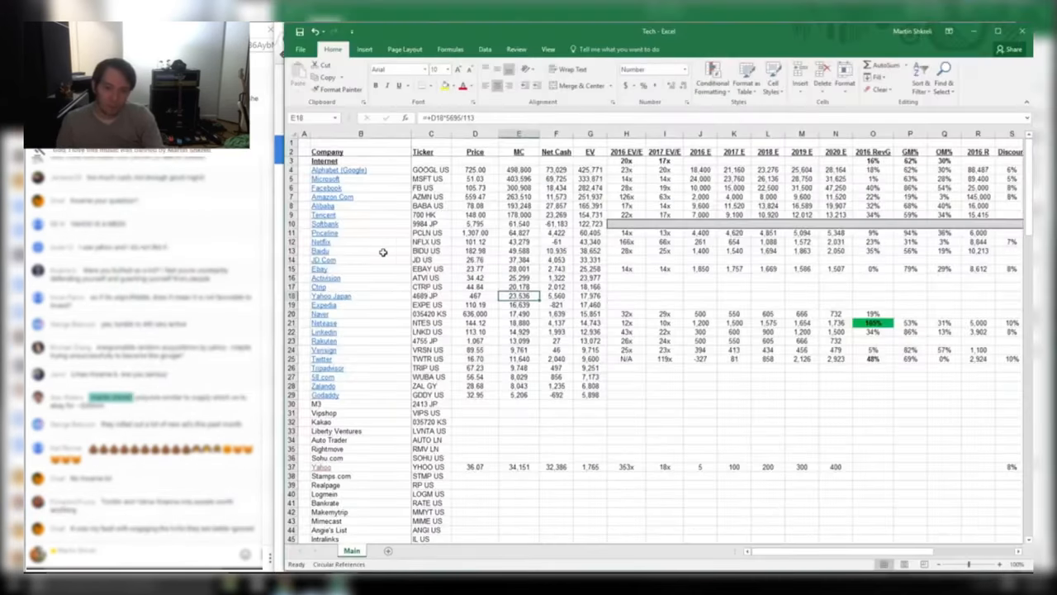
Check Baidu's market cap formula, then compare with the Yahoo.com and Amazon.com entries on Alexa
drag(378, 250, 588, 251)
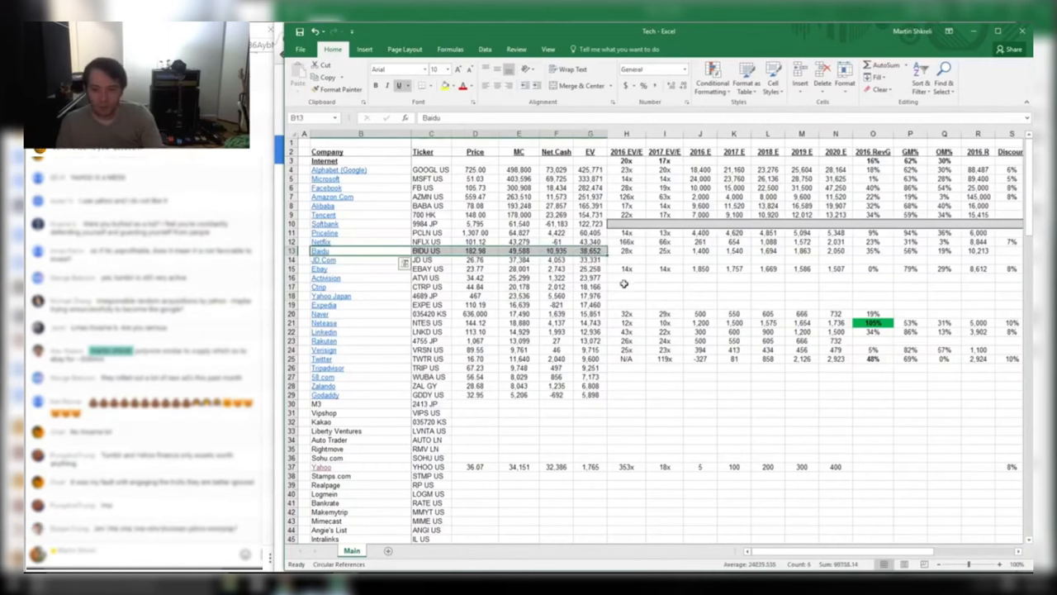
key(F2)
click(524, 250)
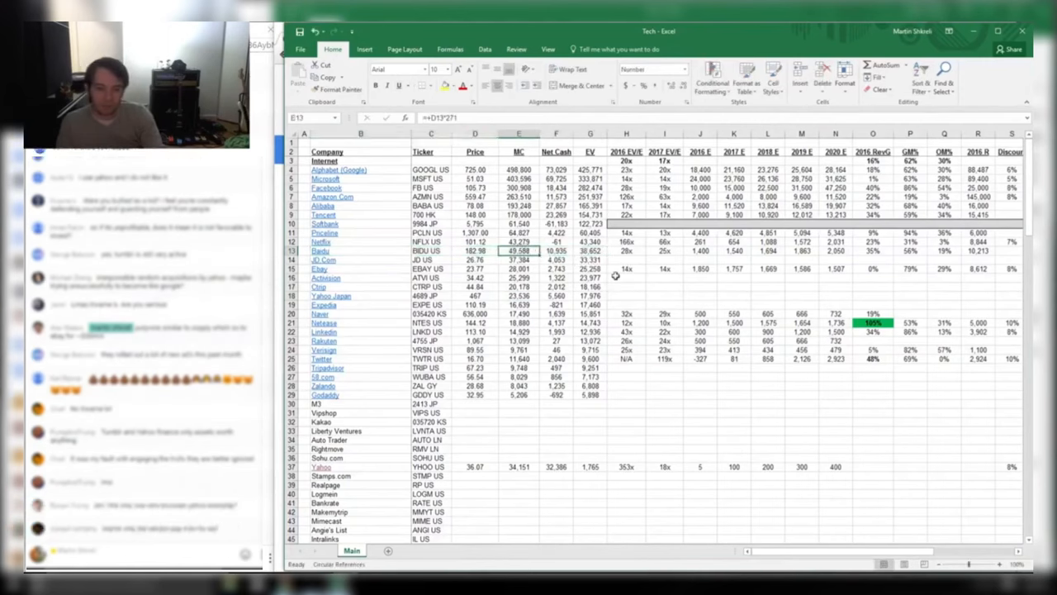
key(alt+Tab)
drag(880, 379, 500, 365)
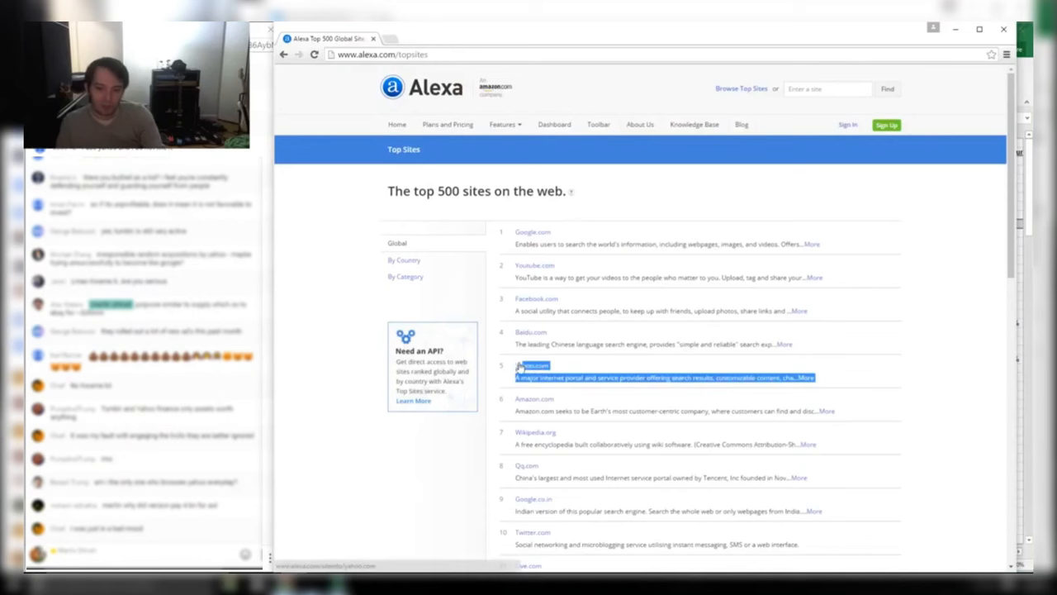
drag(937, 422, 531, 405)
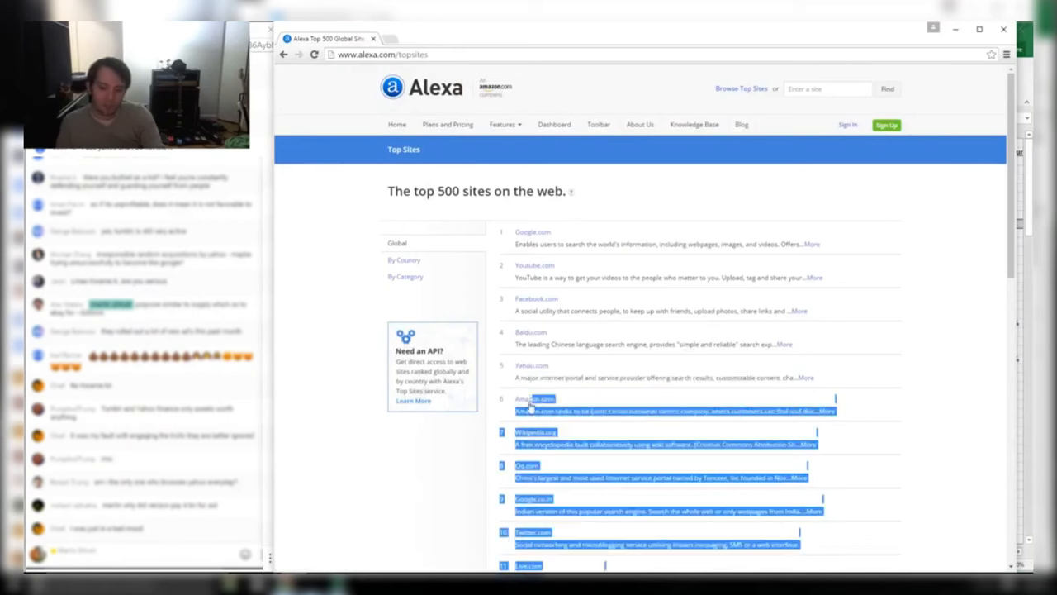
click(521, 391)
Check Amazon's market cap formula, then review Yahoo.com and the sites ranked 11 and below
key(alt+Tab)
click(530, 197)
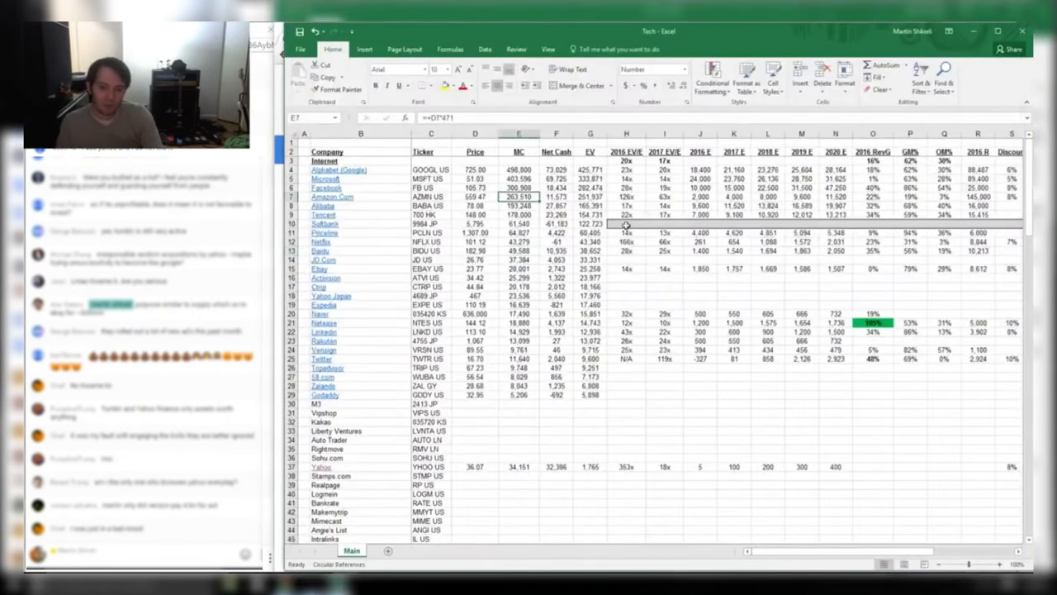
key(alt+Tab)
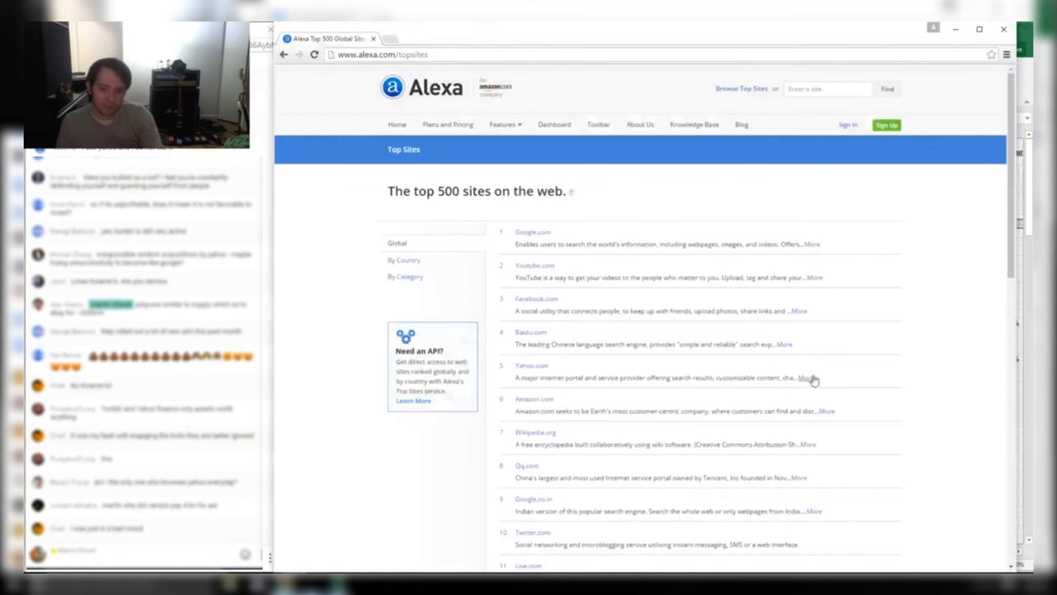
drag(816, 377, 493, 370)
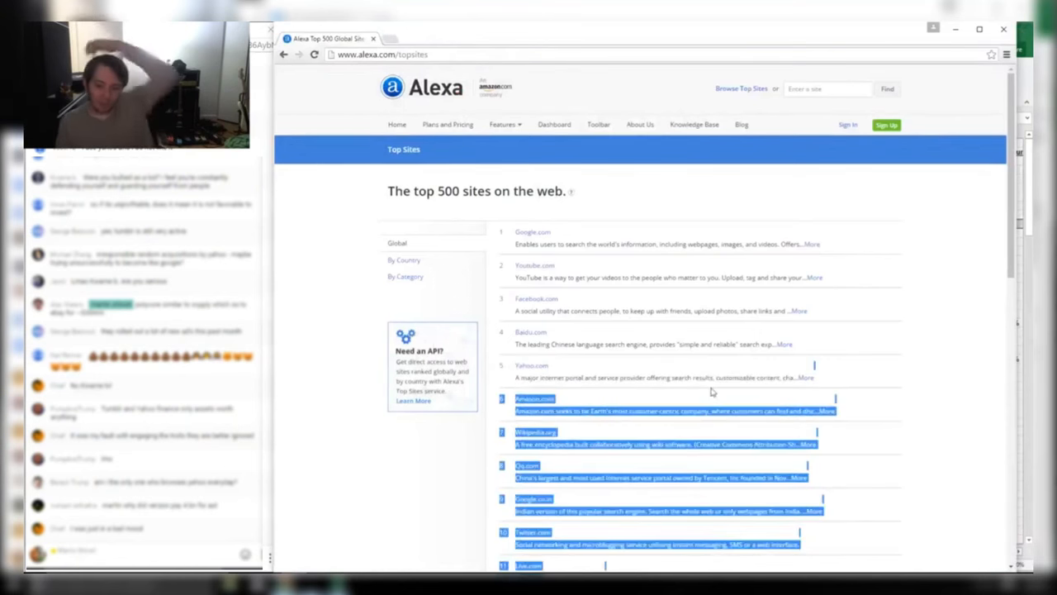
scroll(874, 419, down, 4)
click(905, 360)
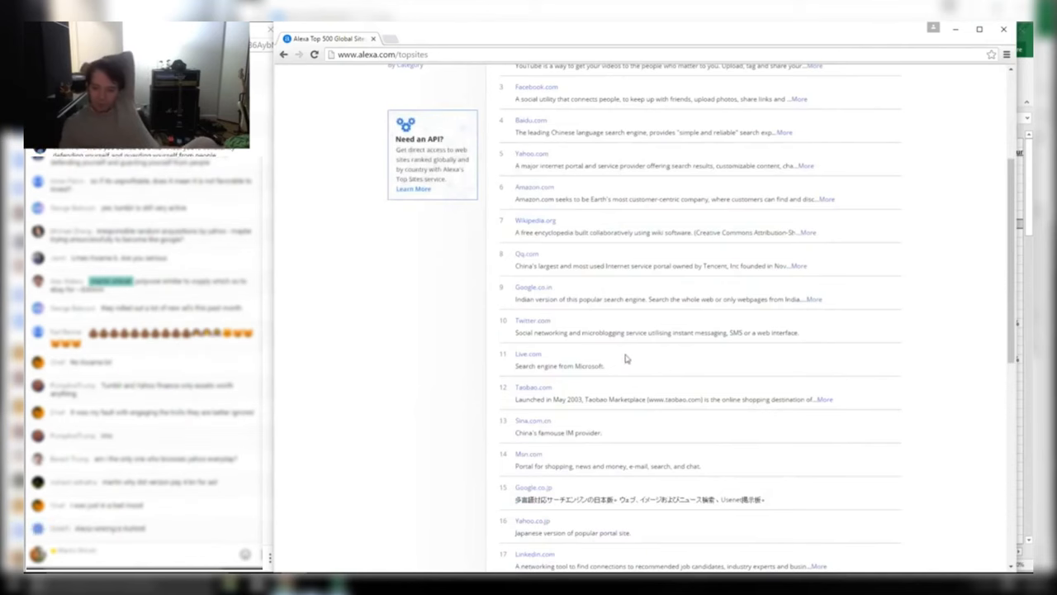
drag(804, 334, 494, 318)
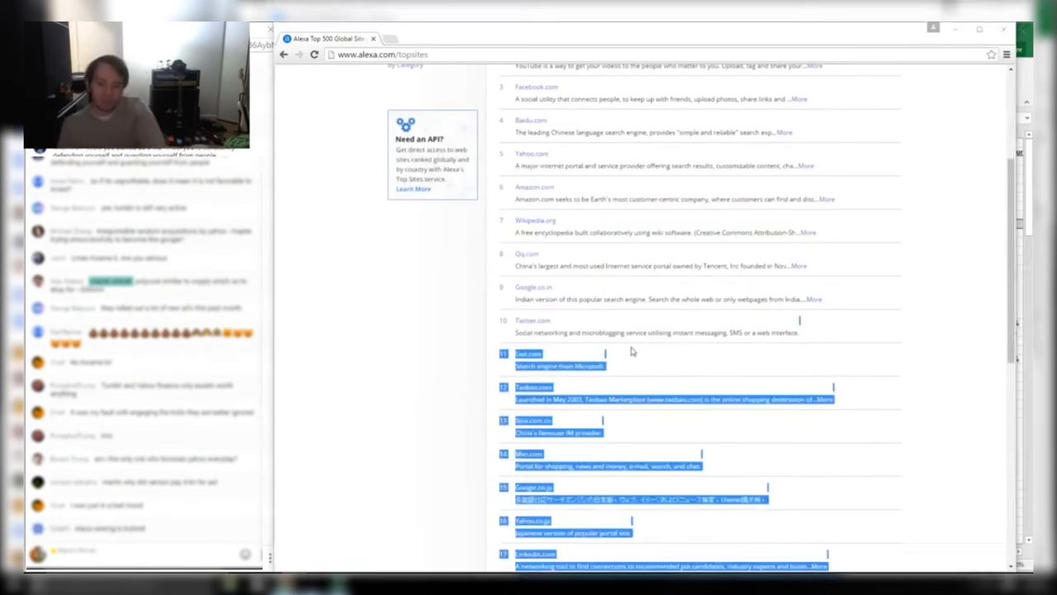
Check Twitter's market cap formula and the YHOO workbook's EV formula, then return to Alexa
key(alt+Tab)
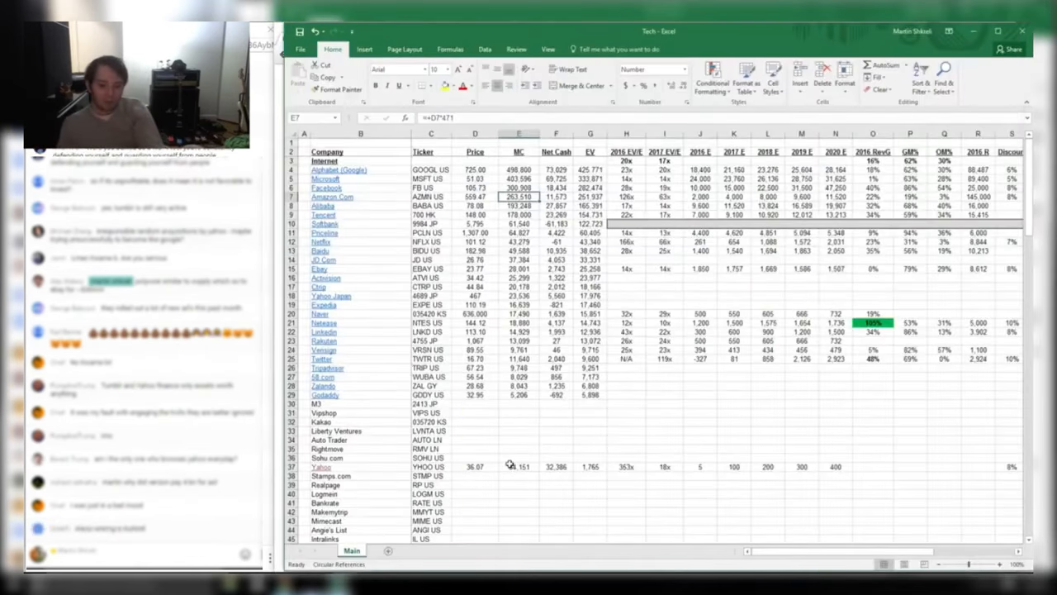
click(519, 359)
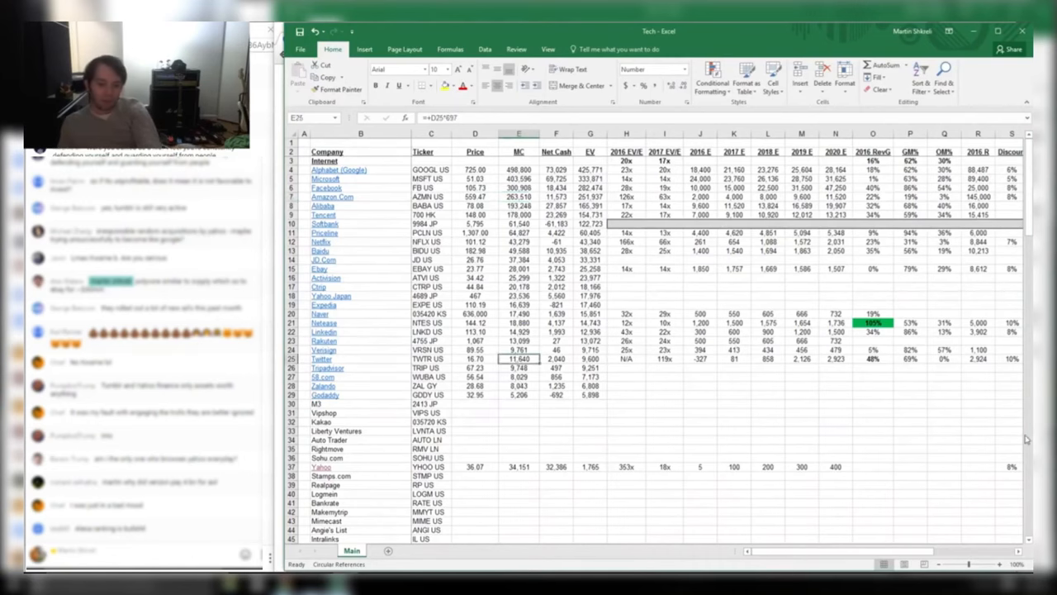
key(alt+Tab)
key(alt+Tab)
key(alt+Tab)
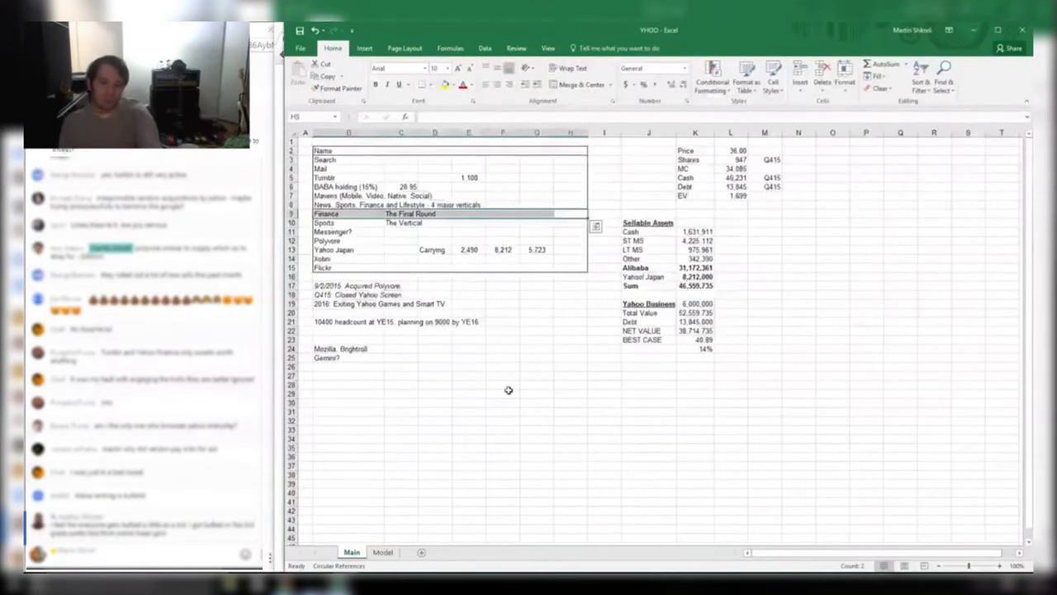
click(742, 197)
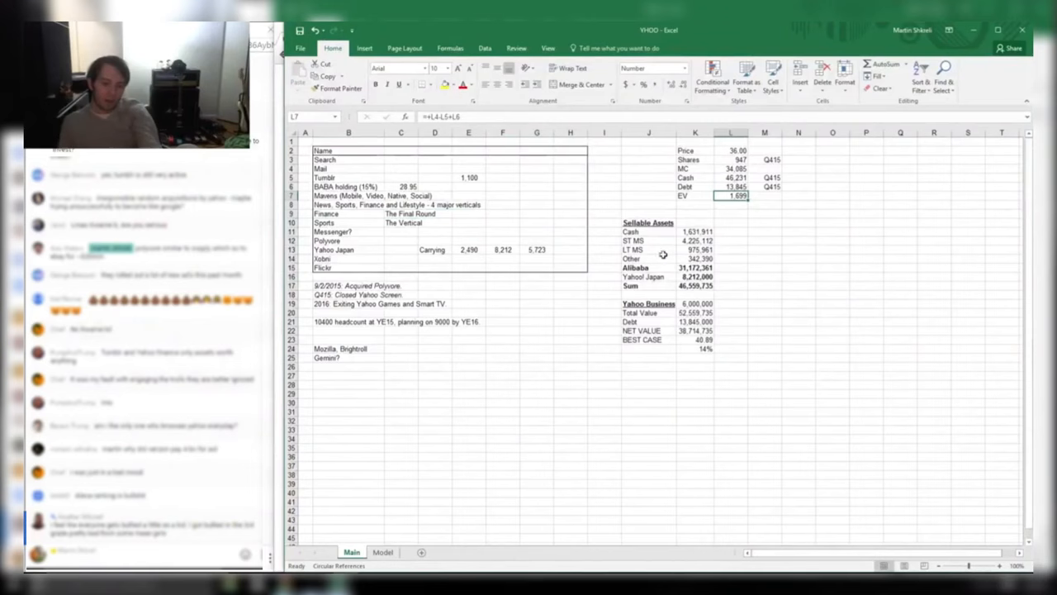
key(alt+Tab)
Expand Yahoo.com's full site description via its 'More' link and highlight its entry
scroll(648, 232, up, 1)
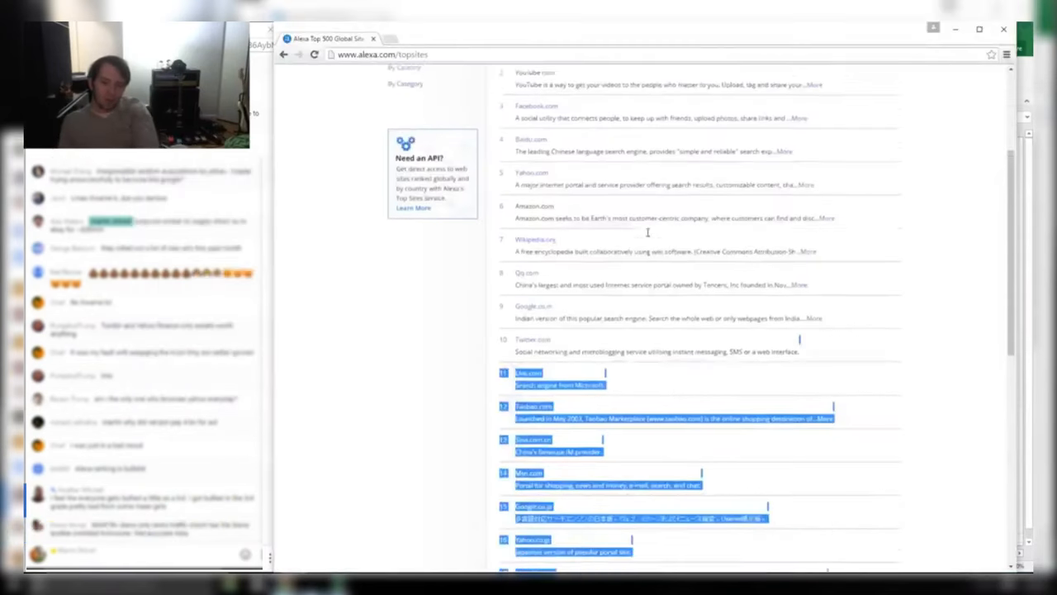
scroll(647, 232, up, 1)
drag(553, 261, 503, 258)
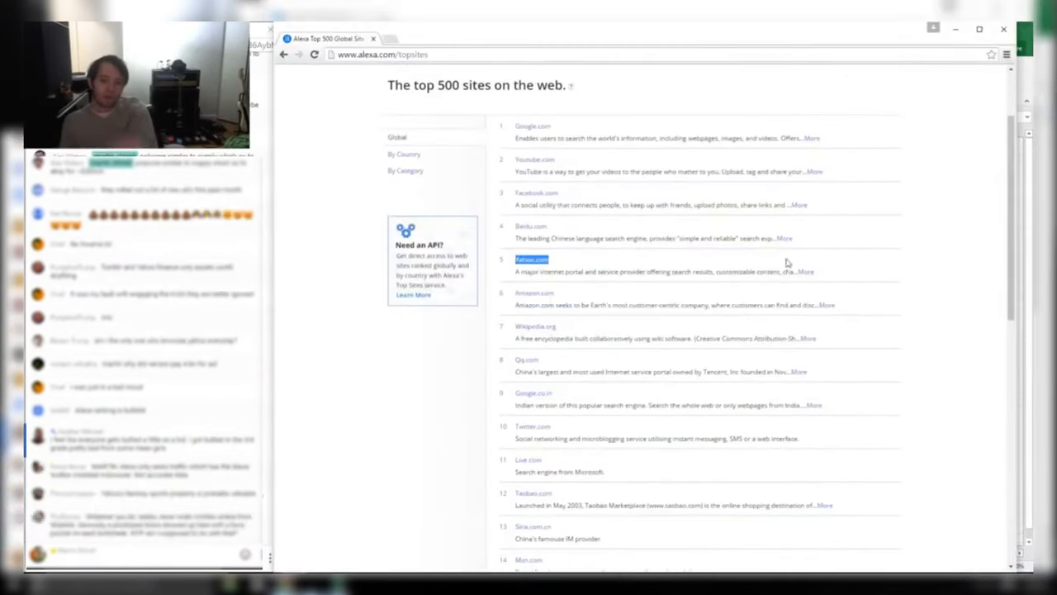
drag(817, 275, 551, 275)
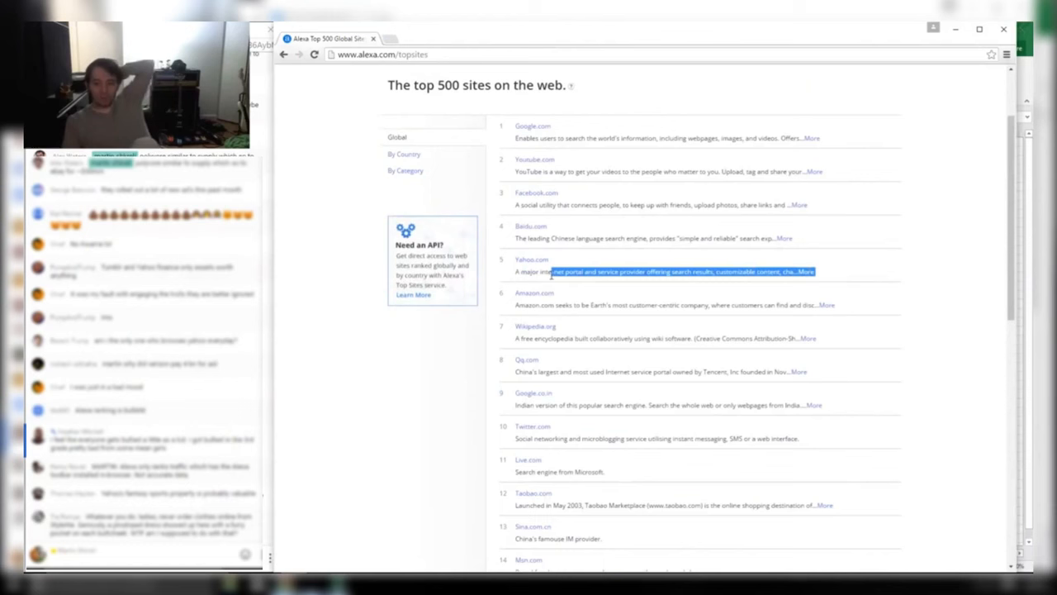
click(811, 273)
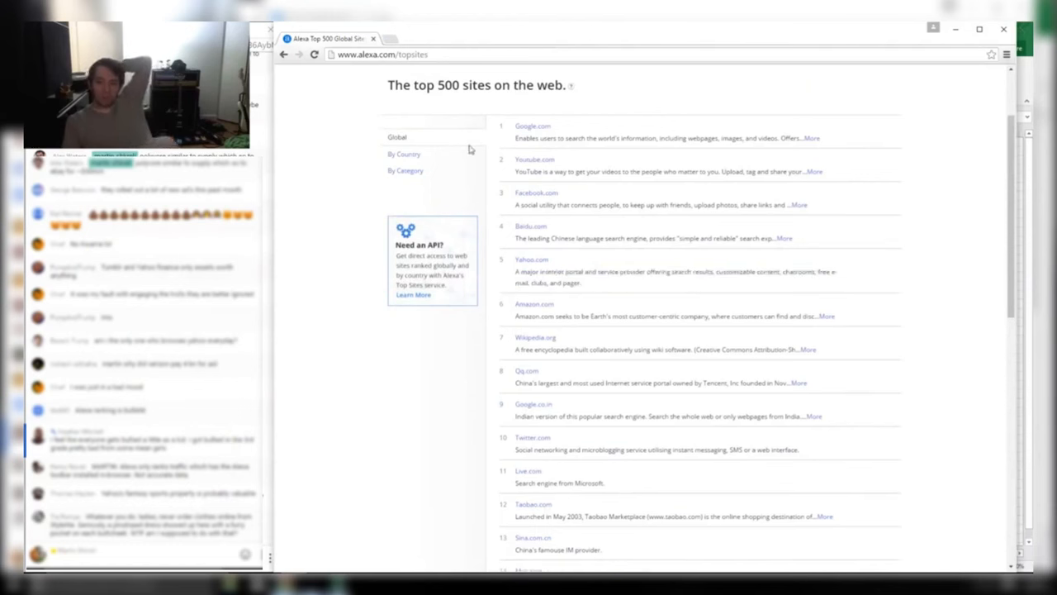
drag(600, 289, 497, 263)
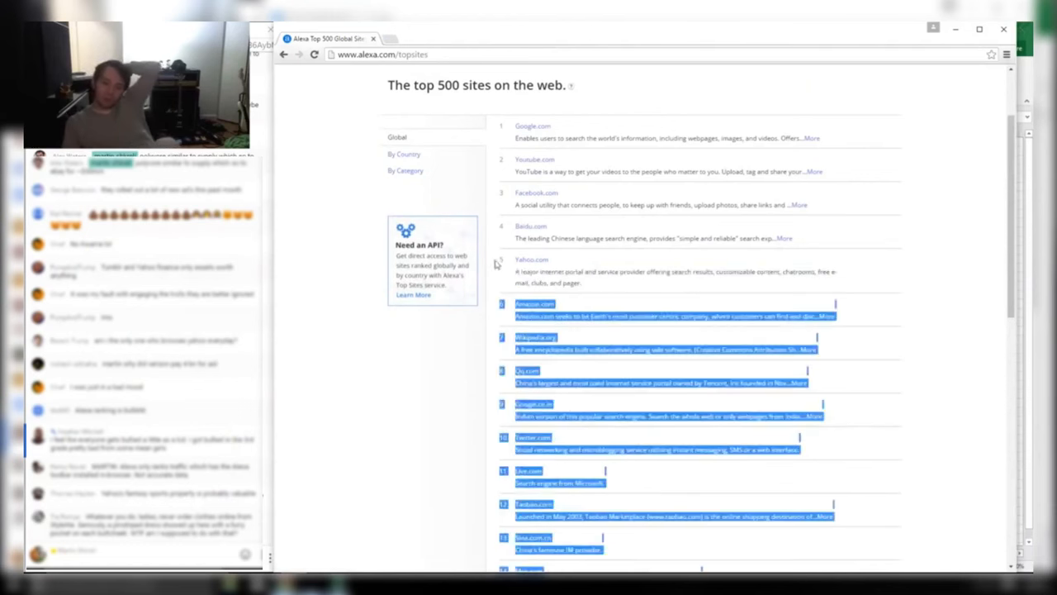
click(495, 264)
drag(582, 284, 501, 256)
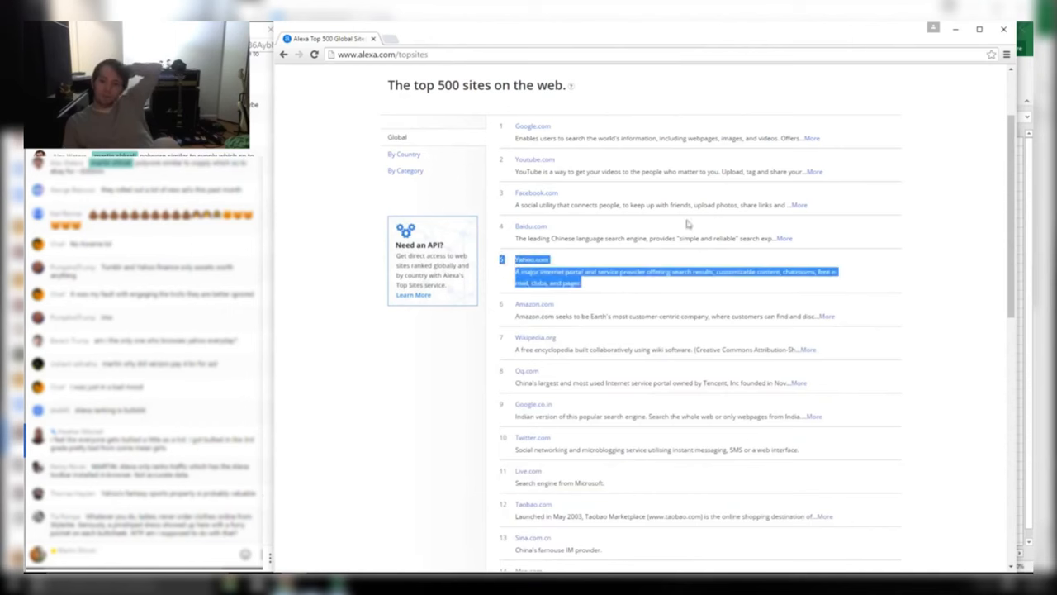
Read down the top 25, highlighting Yahoo.co.jp, Yandex.ru and Ebay, then revisit Yahoo.com
scroll(687, 223, down, 3)
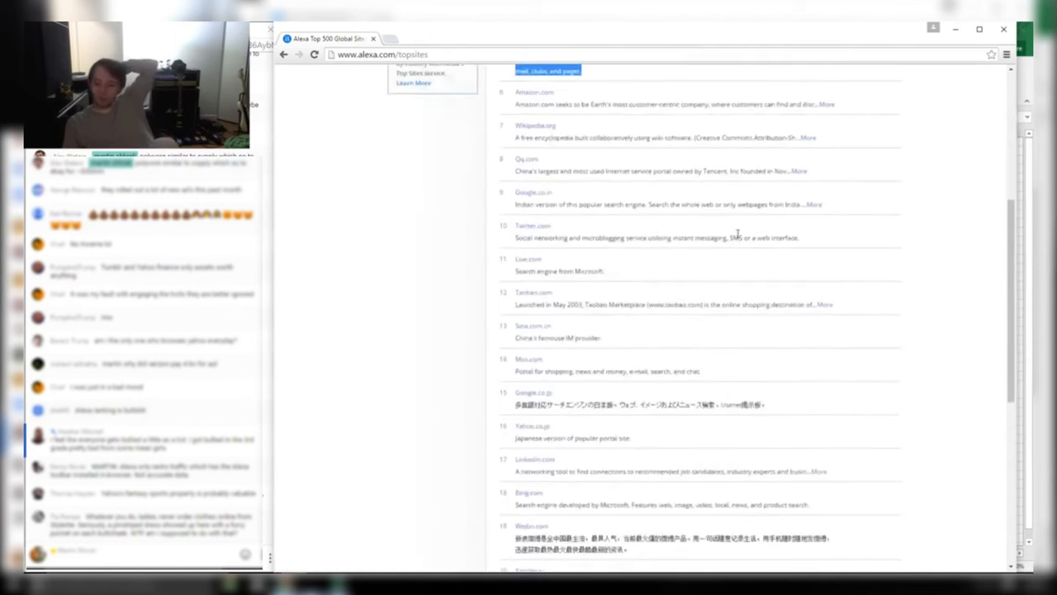
drag(629, 439, 505, 428)
drag(576, 471, 829, 472)
scroll(569, 476, down, 2)
scroll(610, 479, down, 3)
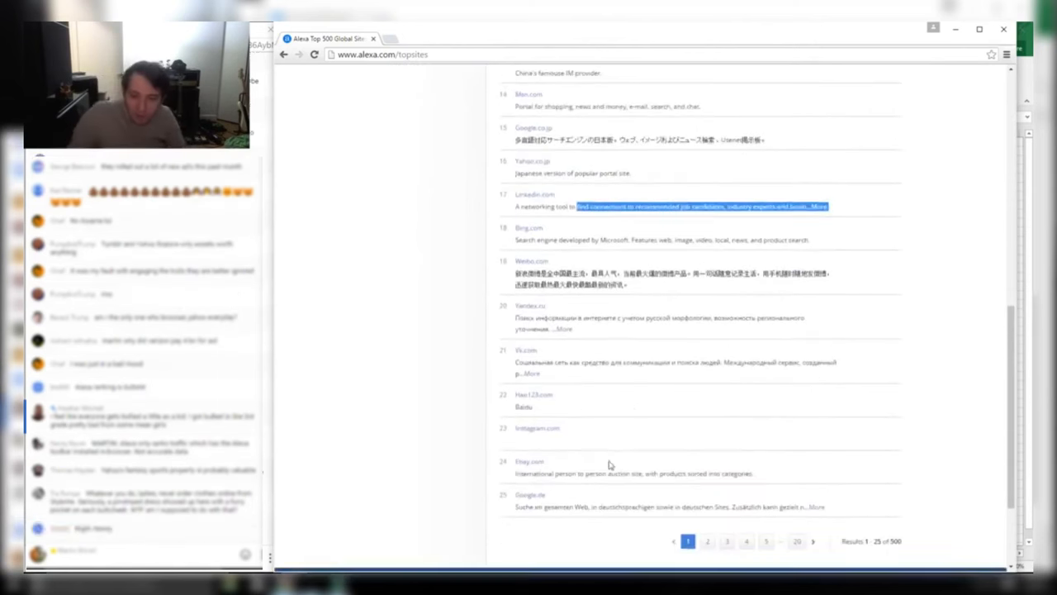
drag(591, 332, 508, 302)
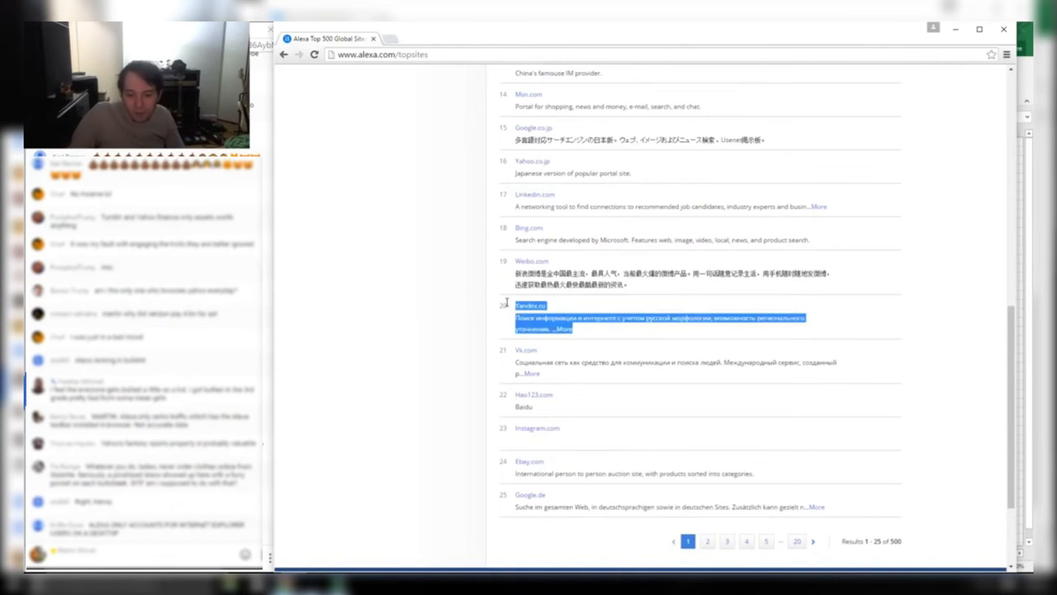
drag(629, 473, 515, 473)
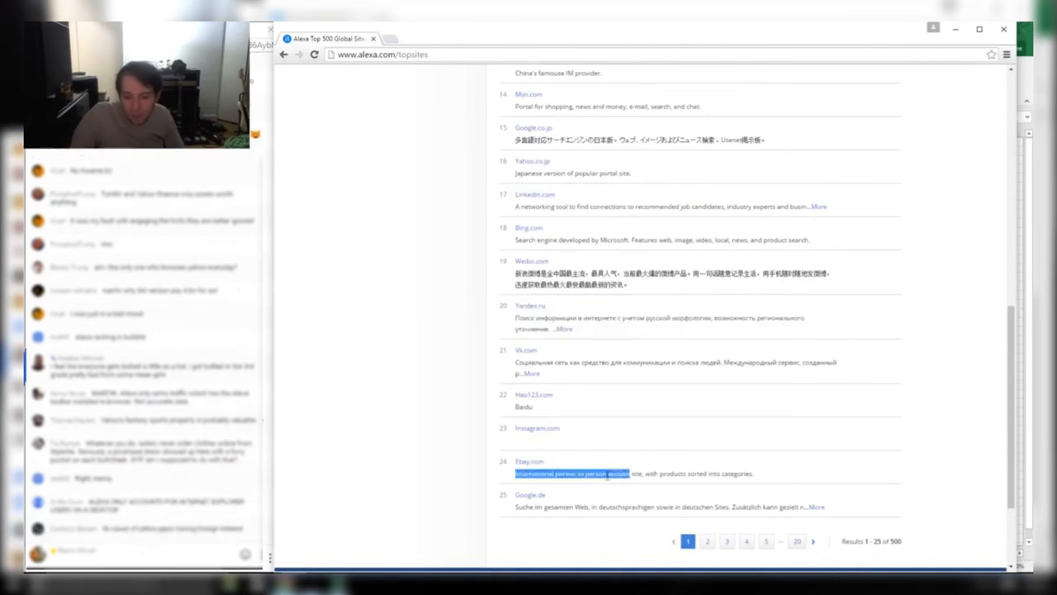
scroll(602, 448, up, 10)
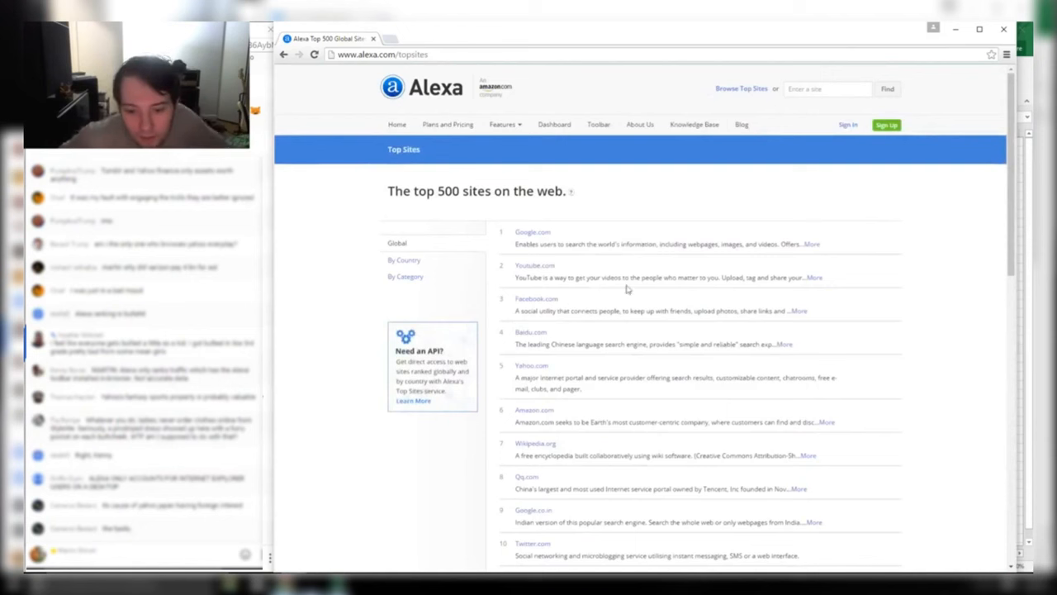
drag(574, 390, 508, 369)
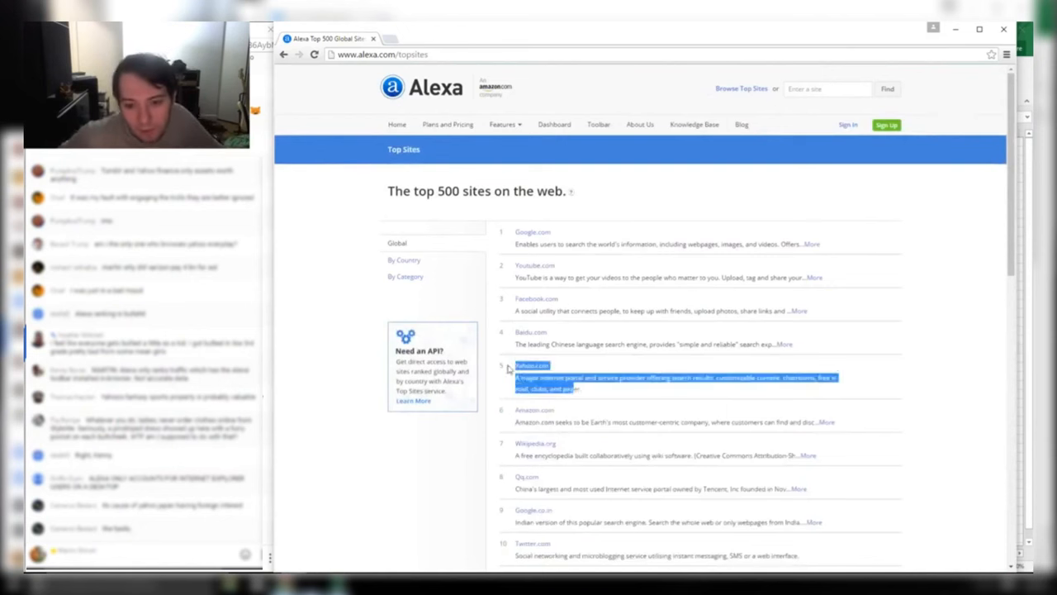
drag(419, 191, 522, 196)
click(527, 201)
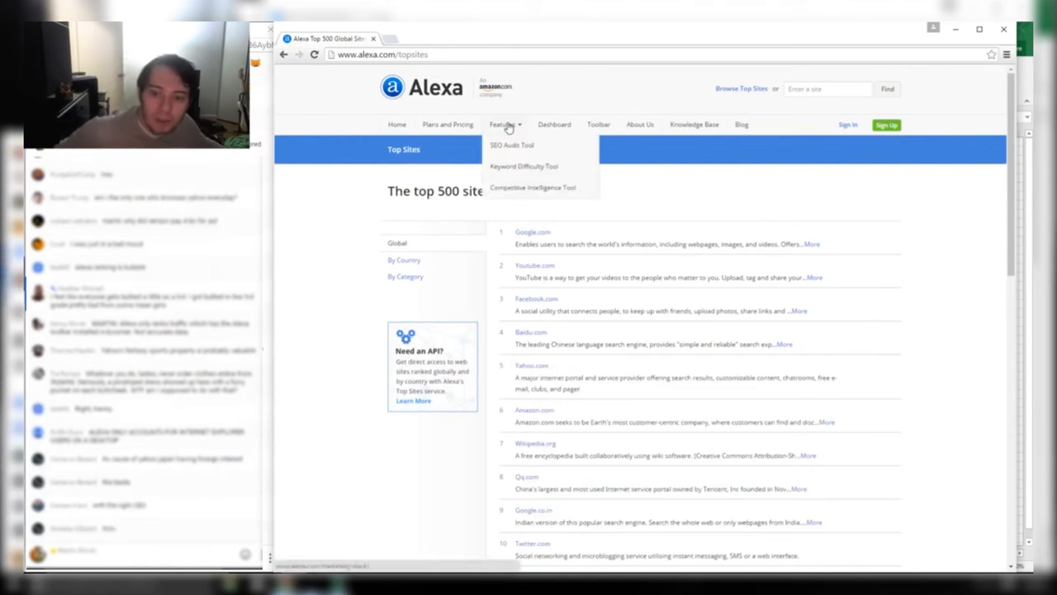
click(374, 39)
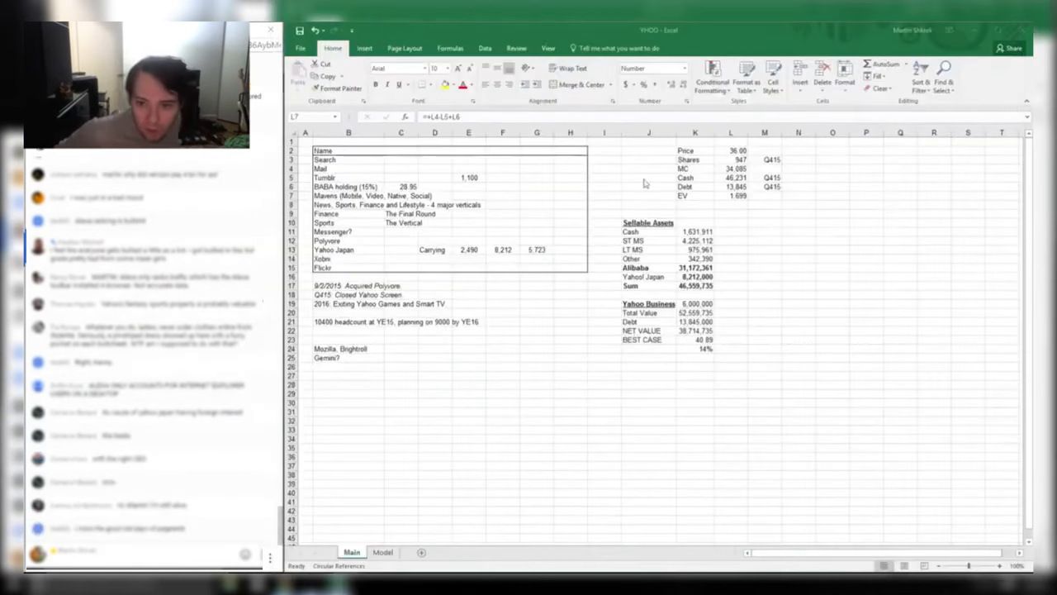
click(802, 213)
drag(741, 196, 649, 196)
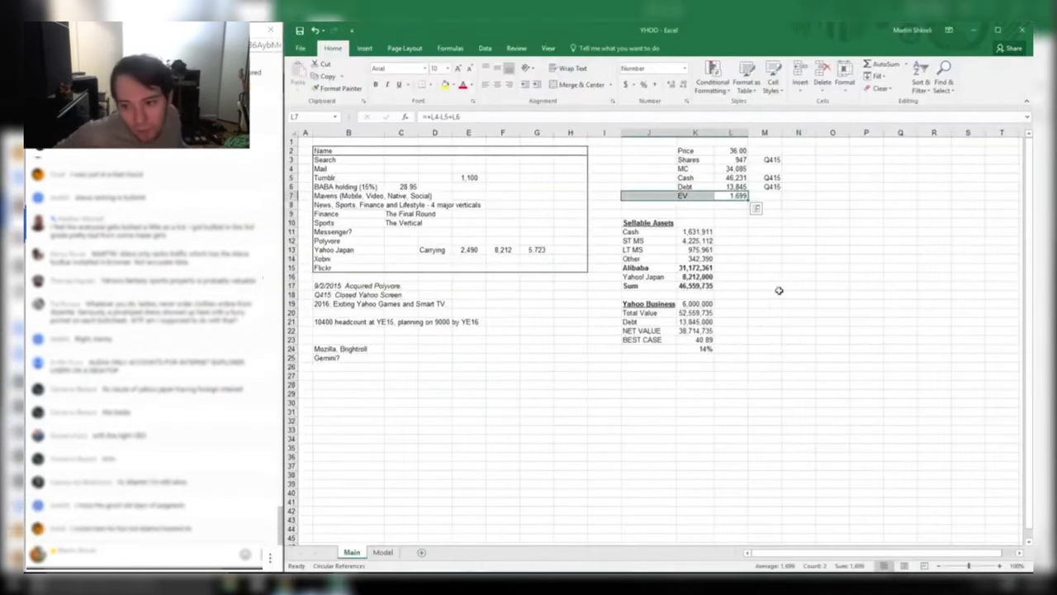
click(690, 305)
click(702, 348)
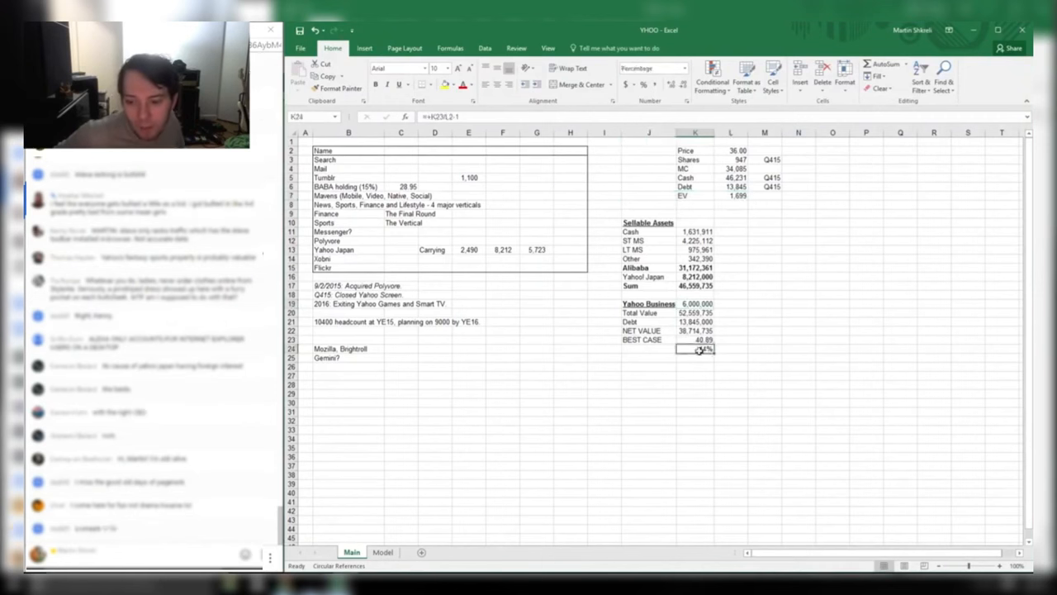
double_click(702, 349)
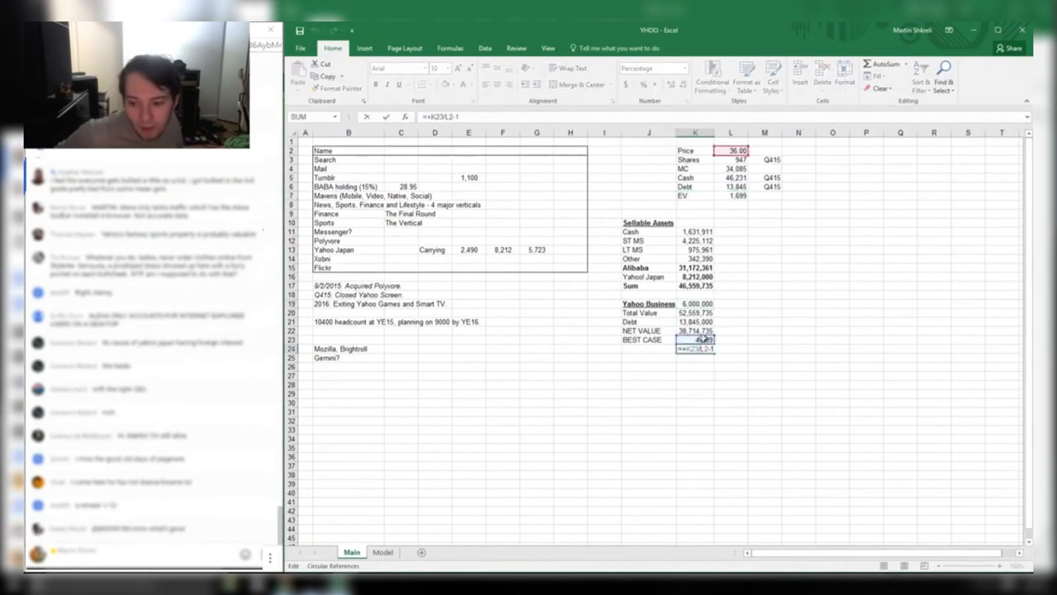
key(Escape)
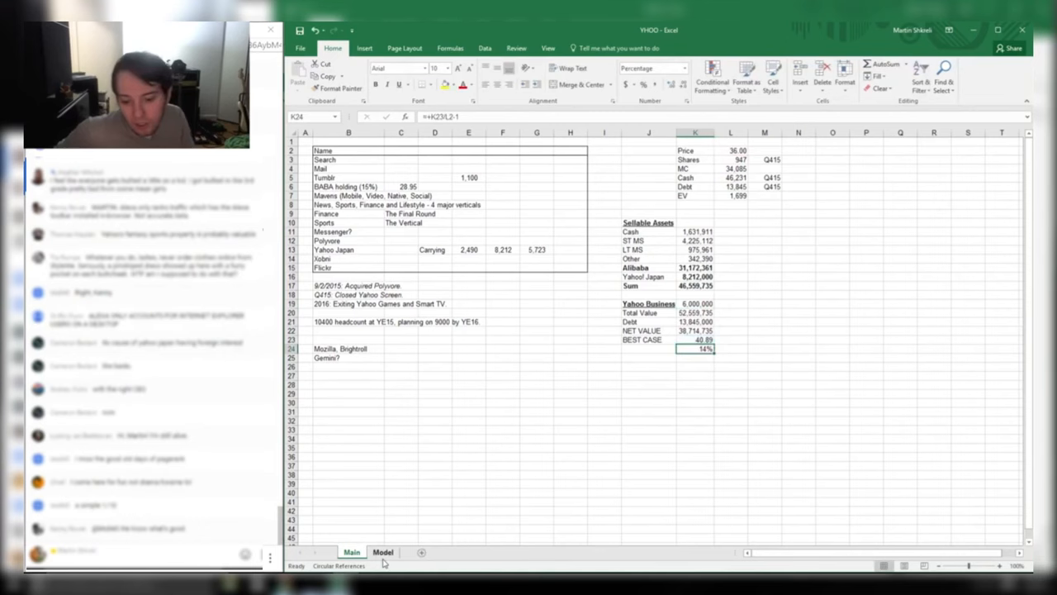
click(382, 552)
click(623, 501)
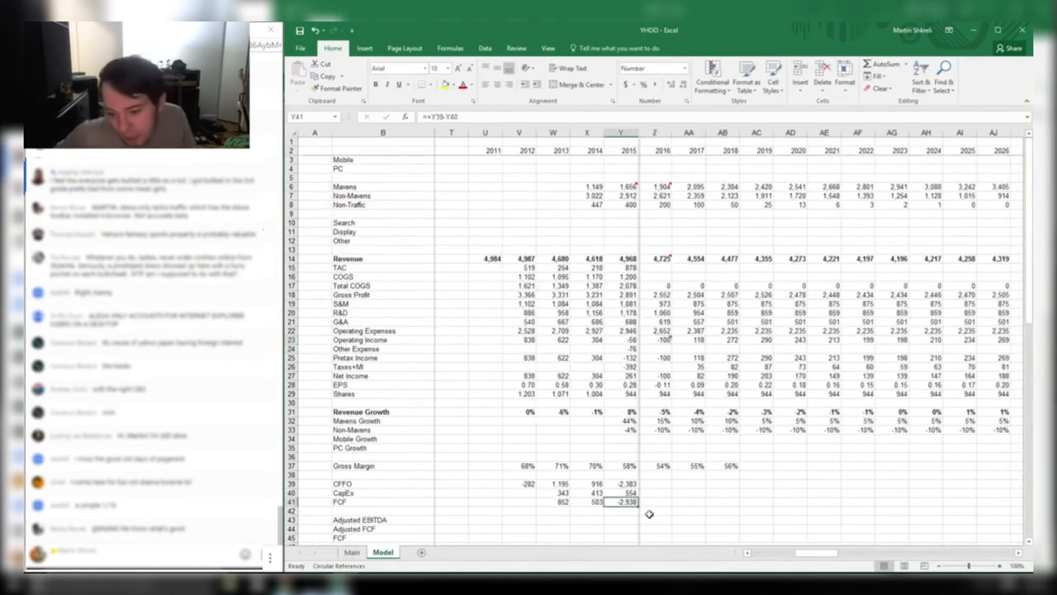
mouse_move(625, 484)
mouse_down()
mouse_move(555, 485)
mouse_move(611, 494)
mouse_move(630, 486)
mouse_up()
click(630, 485)
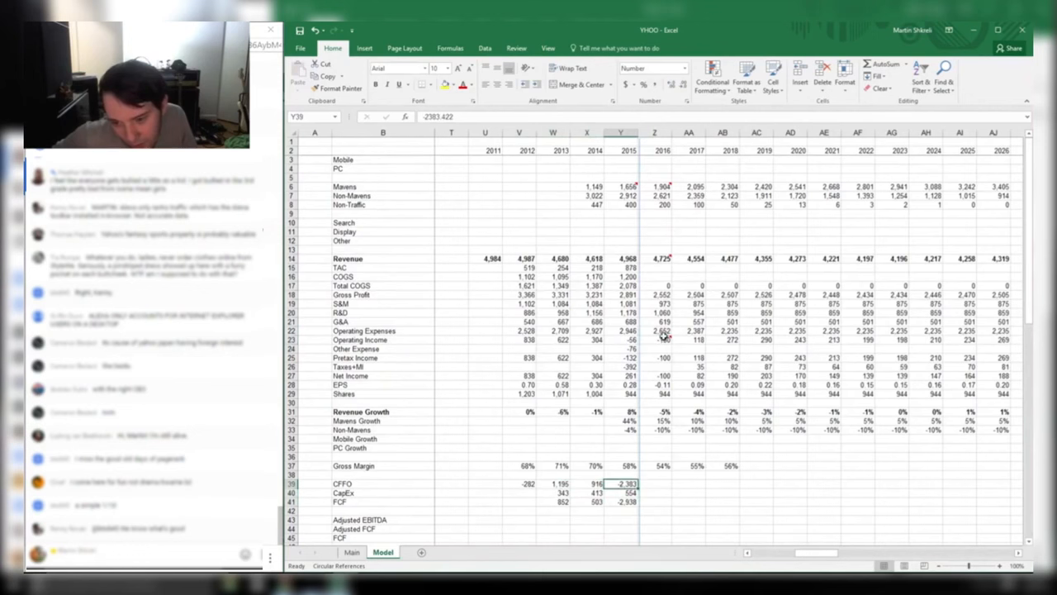
mouse_move(664, 337)
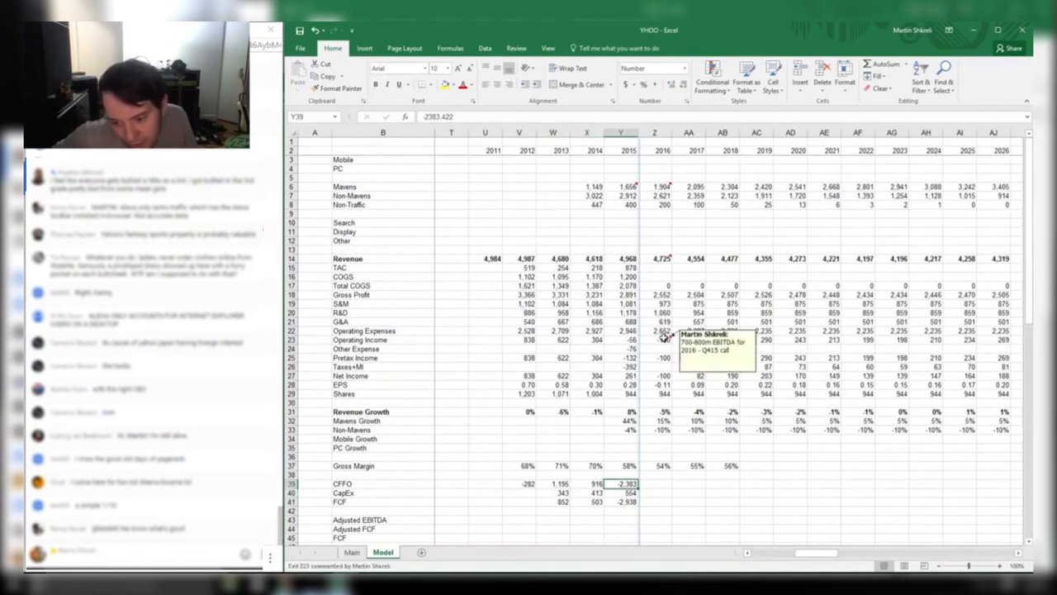
click(352, 551)
drag(730, 304, 607, 305)
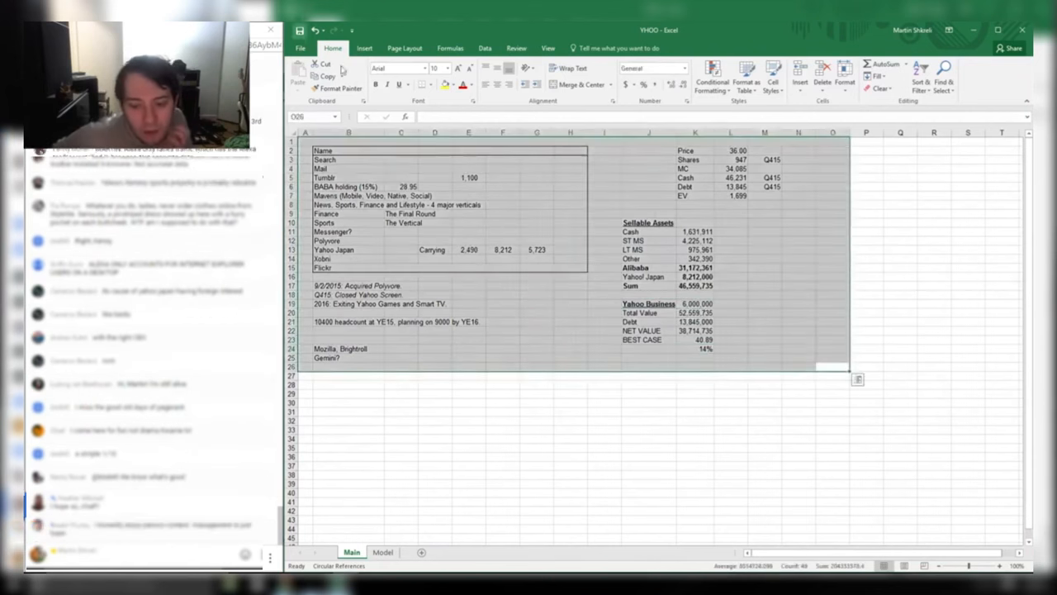
click(569, 232)
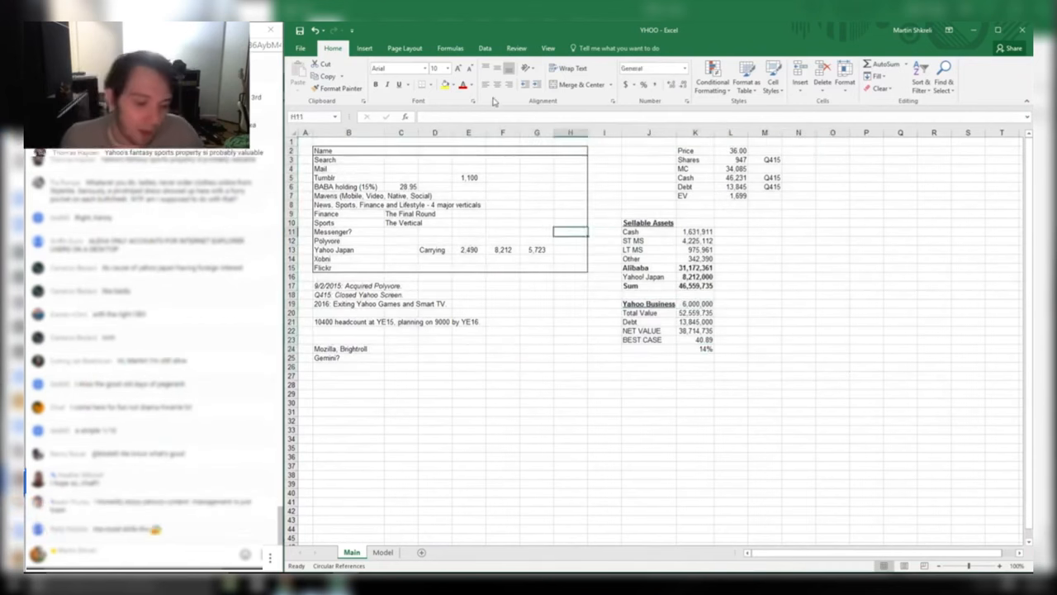
key(ctrl+Home)
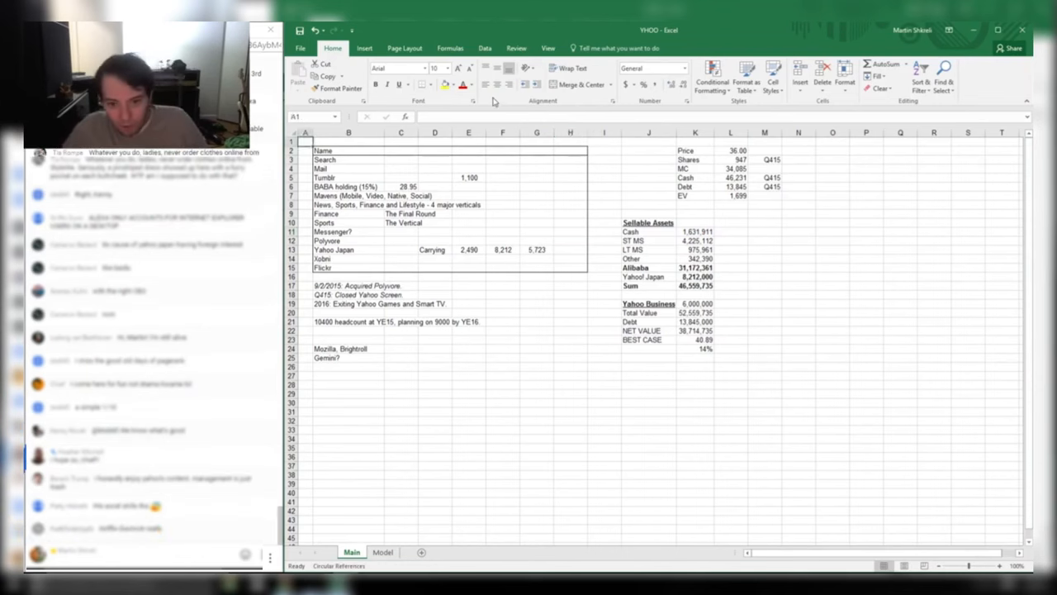
key(ctrl+Page_Down)
key(ctrl+Home)
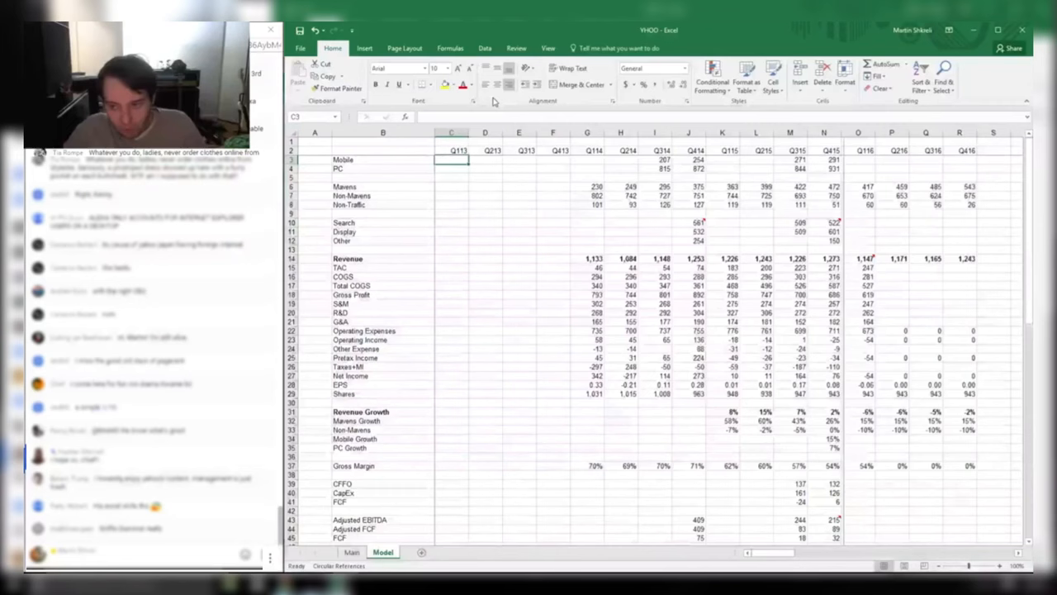
key(ctrl+Right)
key(ctrl+Right)
key(ctrl+Right)
key(ctrl+Right)
key(ctrl+Right)
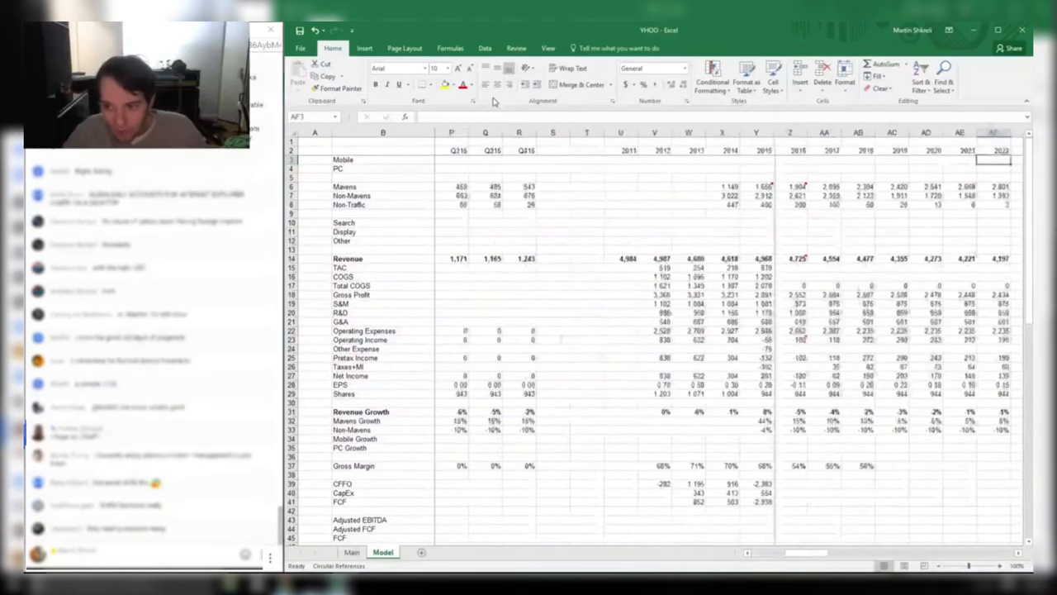
key(ctrl+Page_Up)
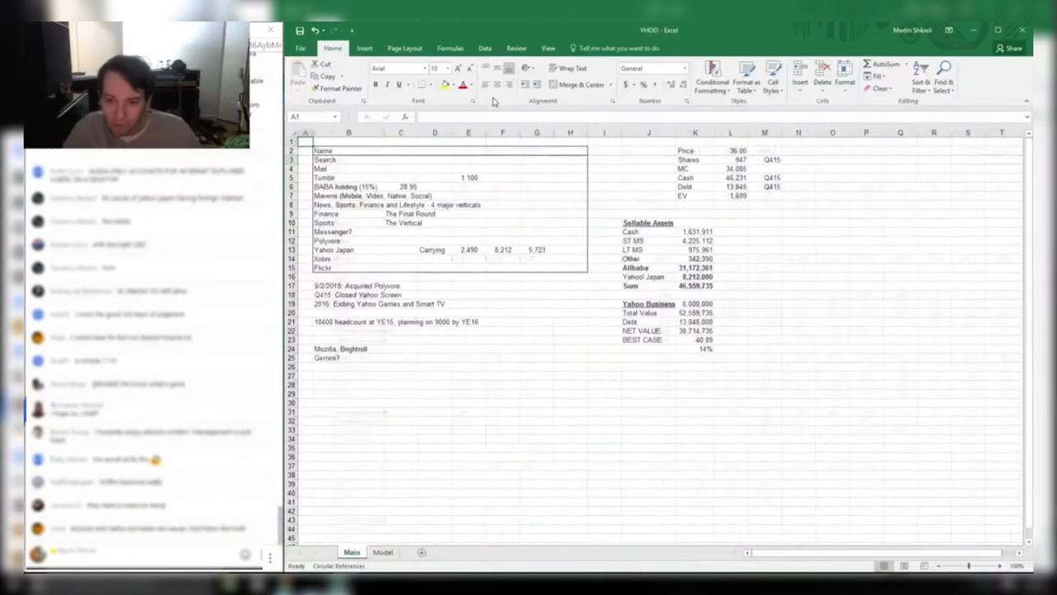
Discount Yahoo Japan to 90% in L16 (=+K16*0.9) and copy it to Alibaba in L15
key(Down)
key(Down)
key(Down)
key(Down)
key(Down)
key(Down)
key(Down)
key(Down)
key(Down)
key(Down)
key(Down)
key(Down)
key(Down)
key(Down)
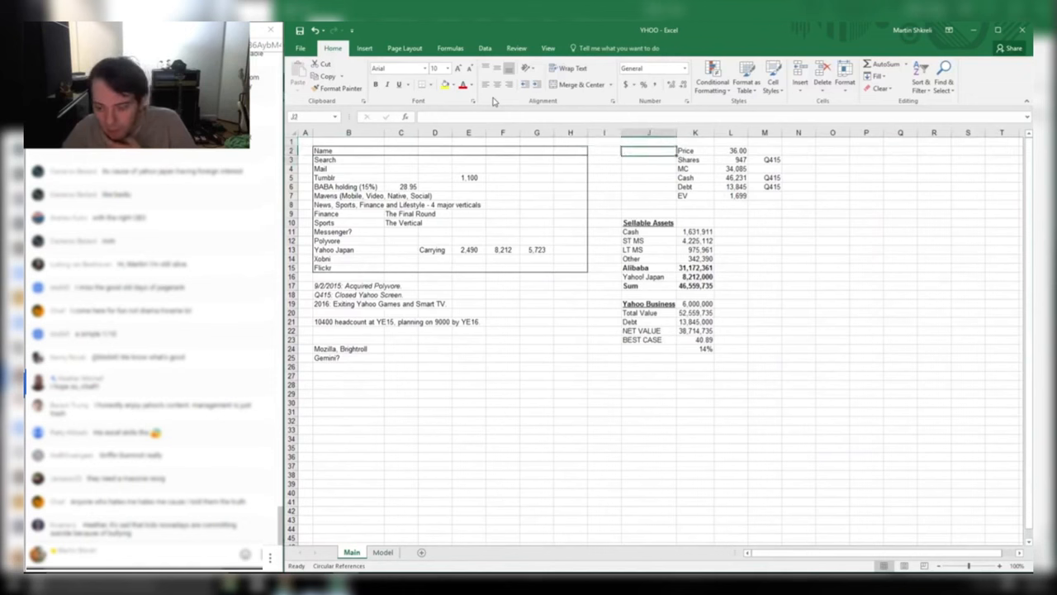
key(Right)
key(Right)
key(Right)
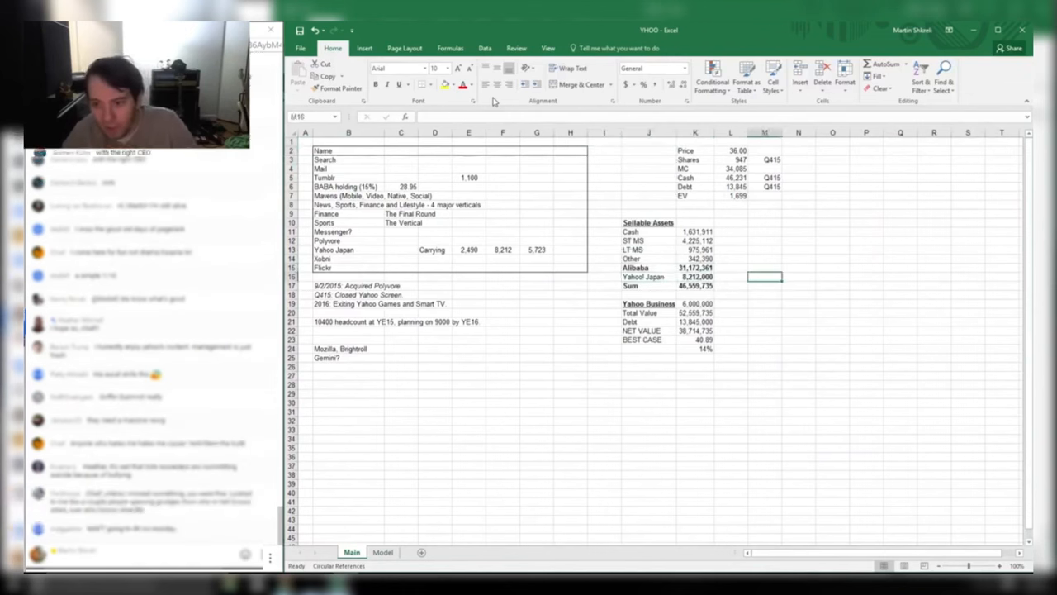
key(Left)
text(=)
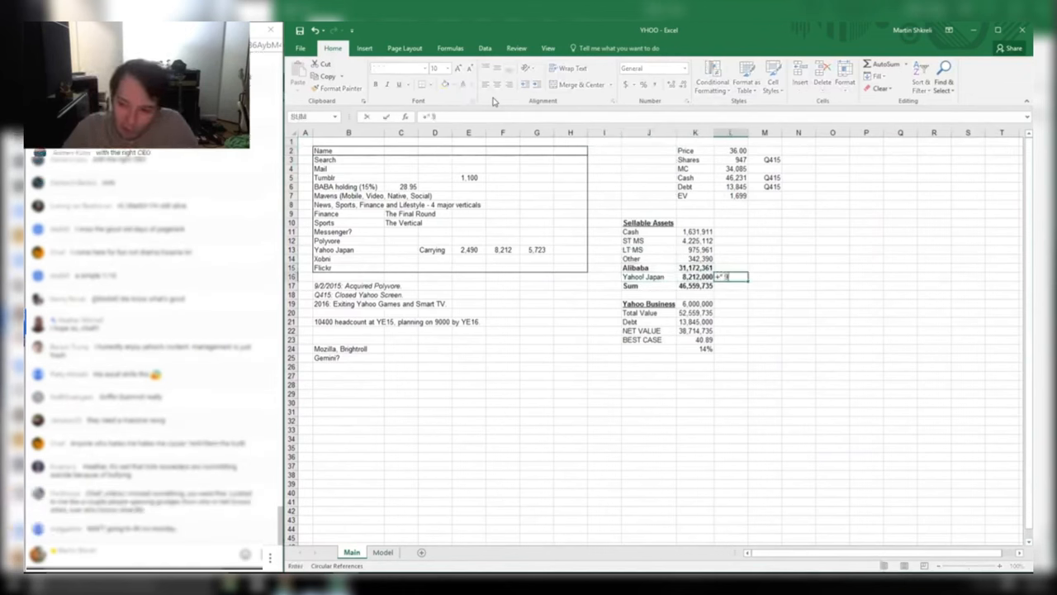
key(Return)
key(Escape)
key(Escape)
text(+)
key(Left)
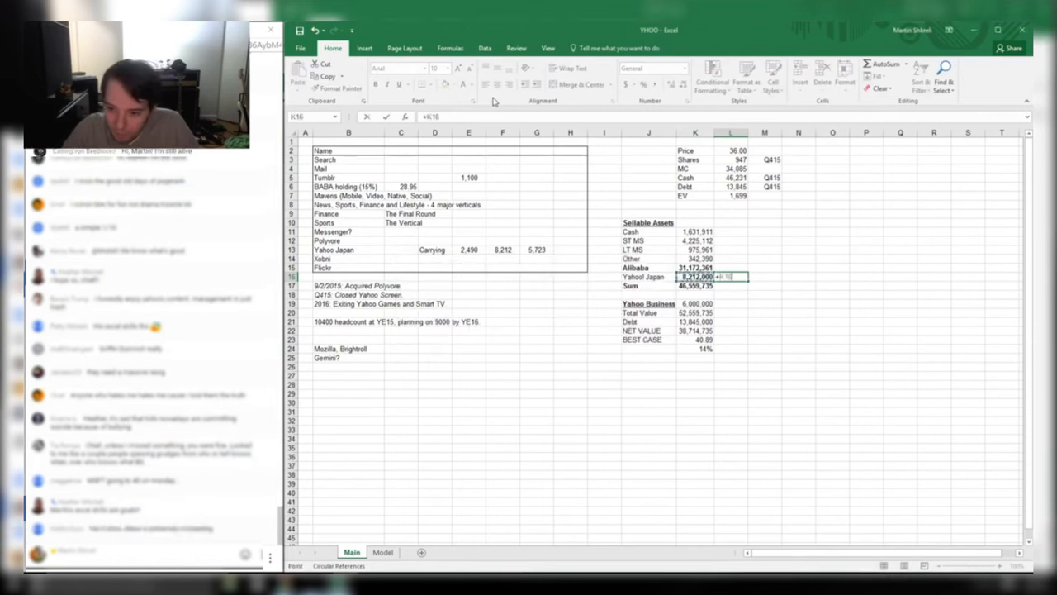
key(Return)
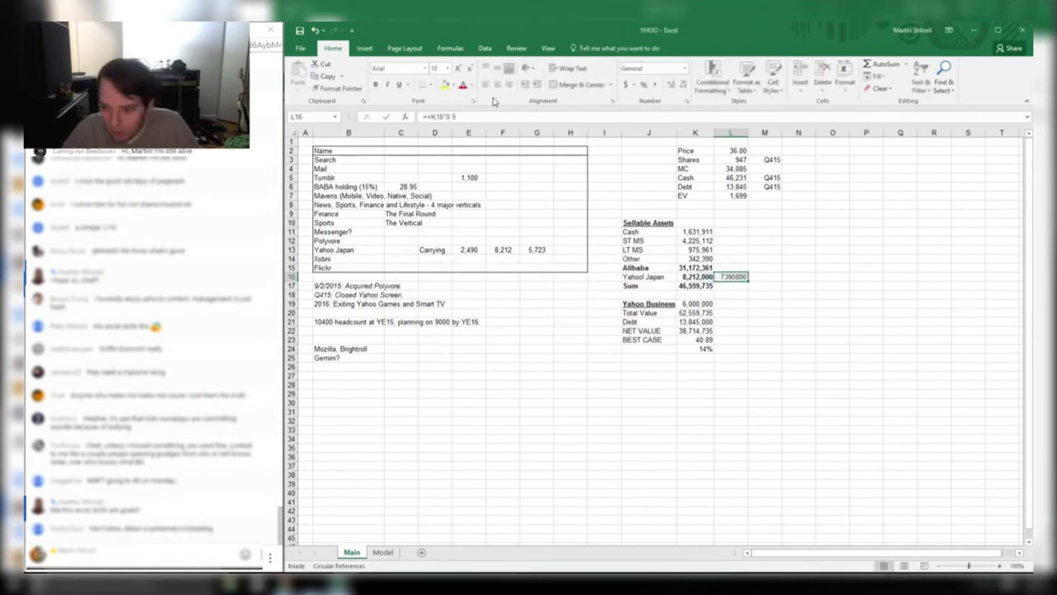
key(ctrl+c)
key(shift+Up)
key(ctrl+v)
Copy the original SUM formula from K17 into L17 for the new column
key(Down)
key(Left)
key(ctrl+c)
key(shift+Right)
key(ctrl+v)
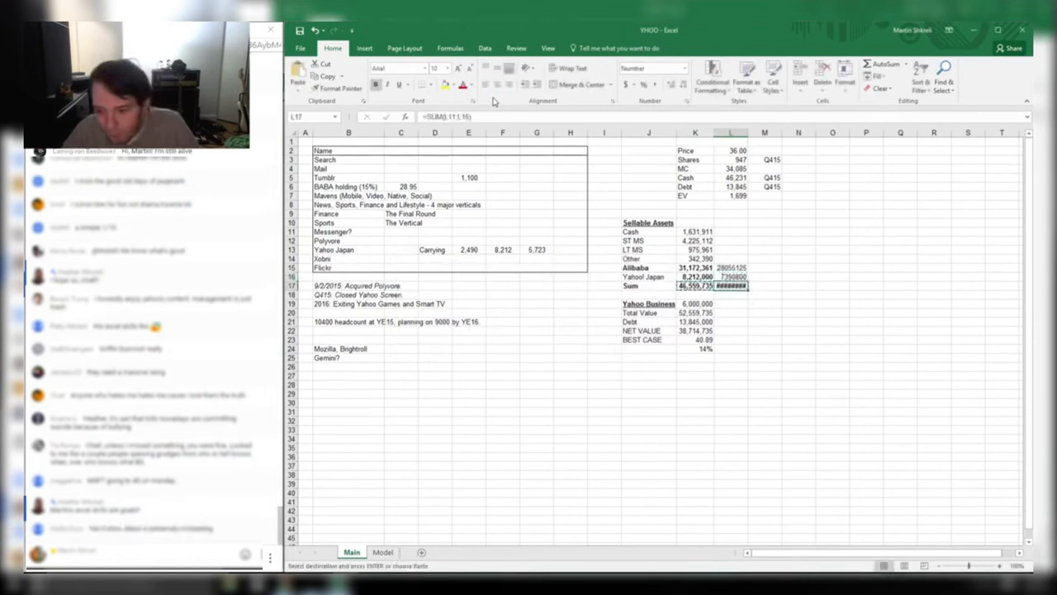
key(F2)
key(F1)
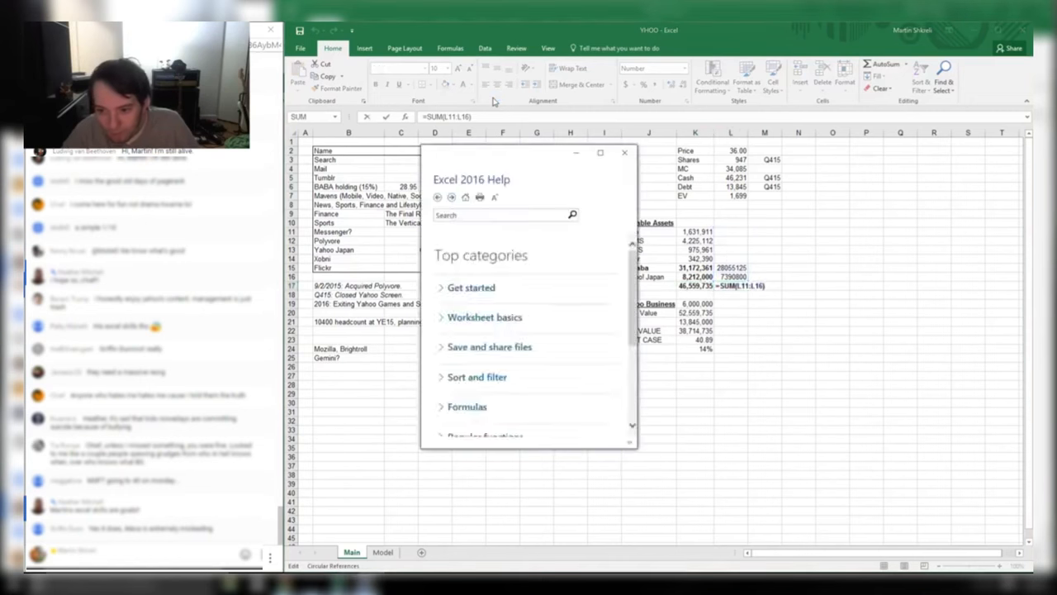
key(Escape)
Fill L11:L14 with references to the original values (=+K11 etc.), giving a Sum of 42,621,299
key(Escape)
key(Up)
key(Up)
key(Up)
text(+)
key(Left)
key(Return)
key(Up)
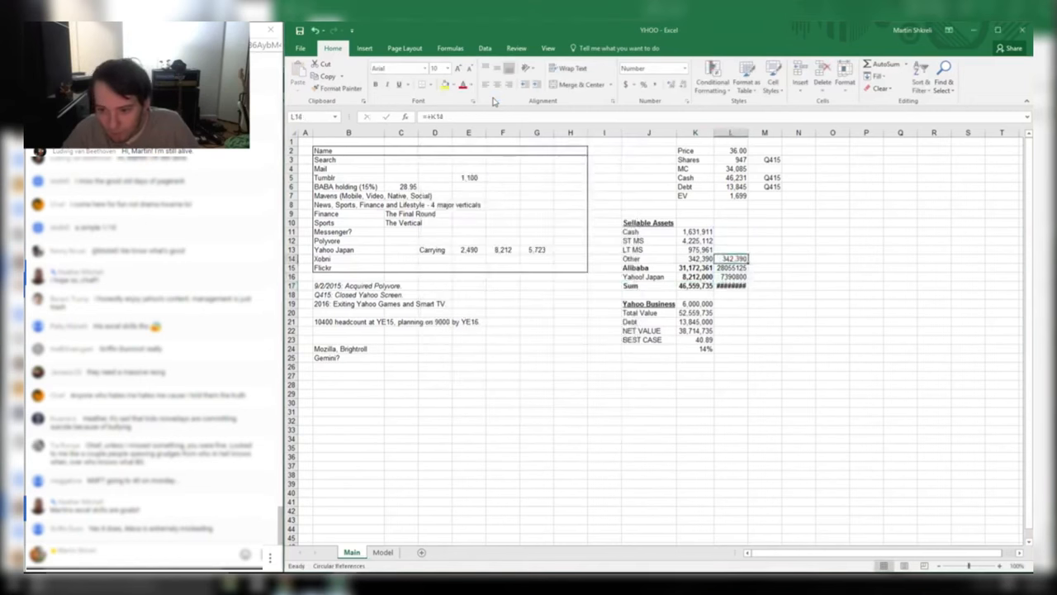
key(ctrl+c)
key(shift+Up)
key(shift+Up)
key(shift+Up)
key(ctrl+v)
key(Escape)
key(Down)
key(Down)
key(Down)
key(F2)
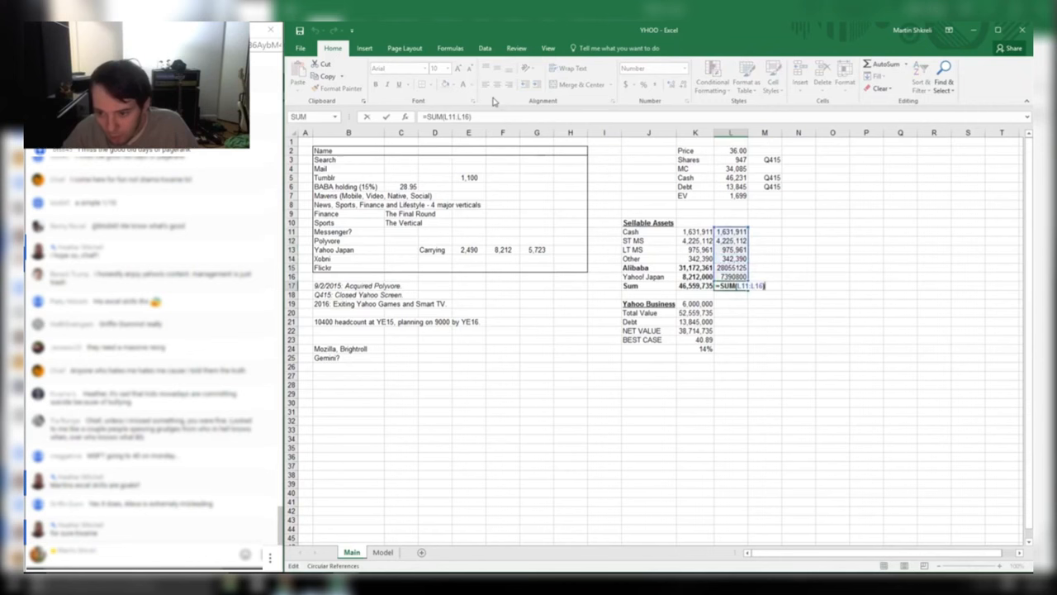
key(Tab)
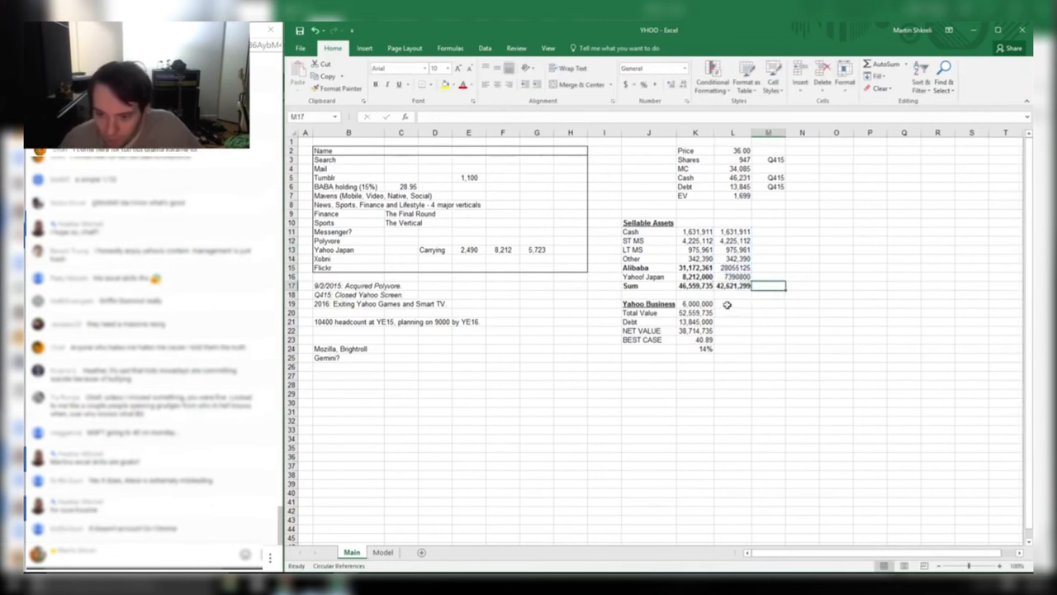
click(727, 305)
Enter 2,000,000 as the Yahoo Business value in L19, formatted as Number with 0 decimals
click(743, 314)
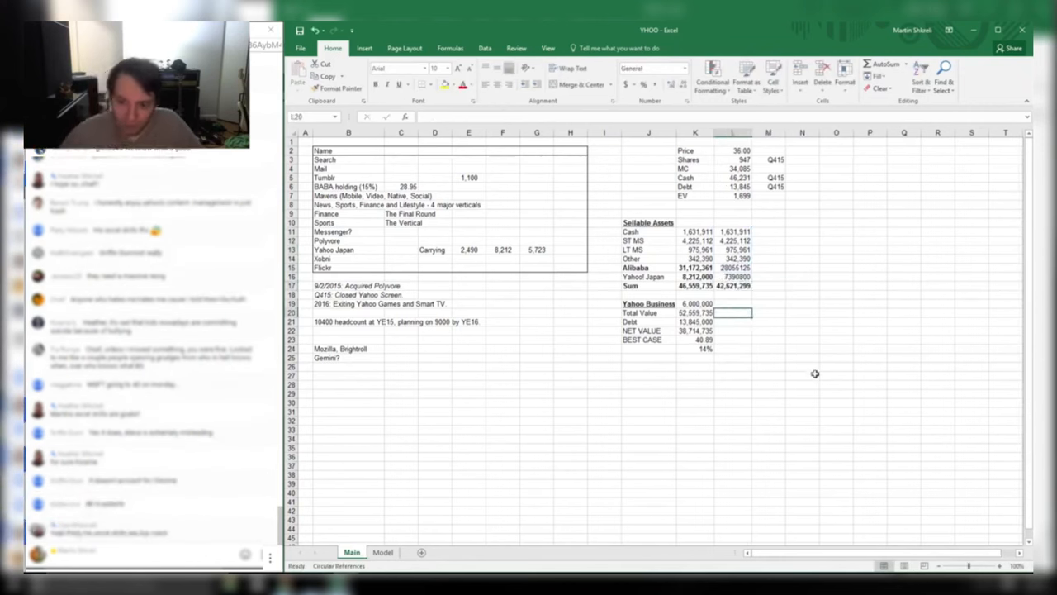
key(Up)
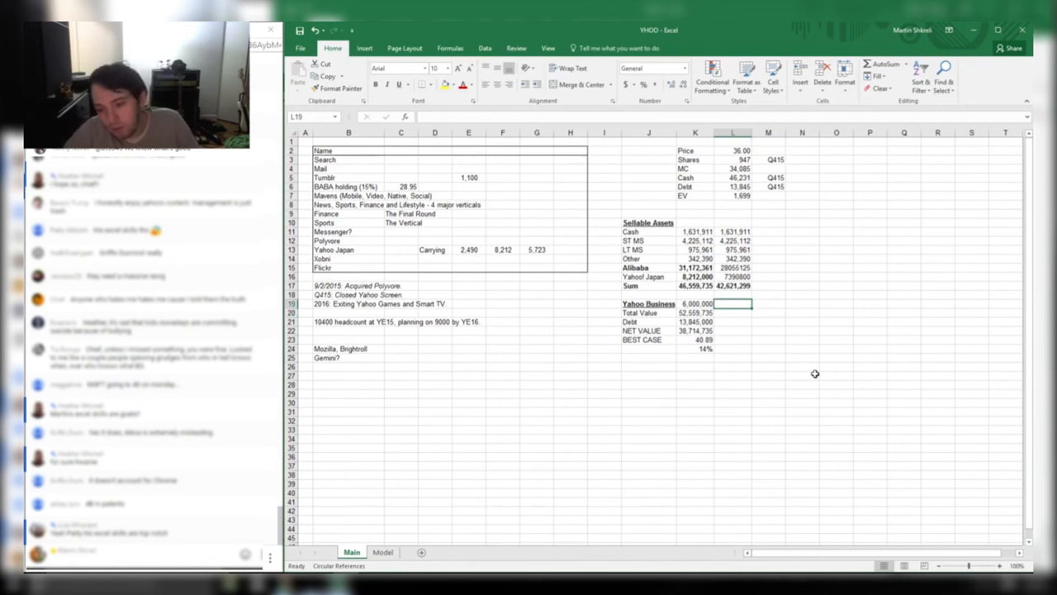
text(2000000)
key(Return)
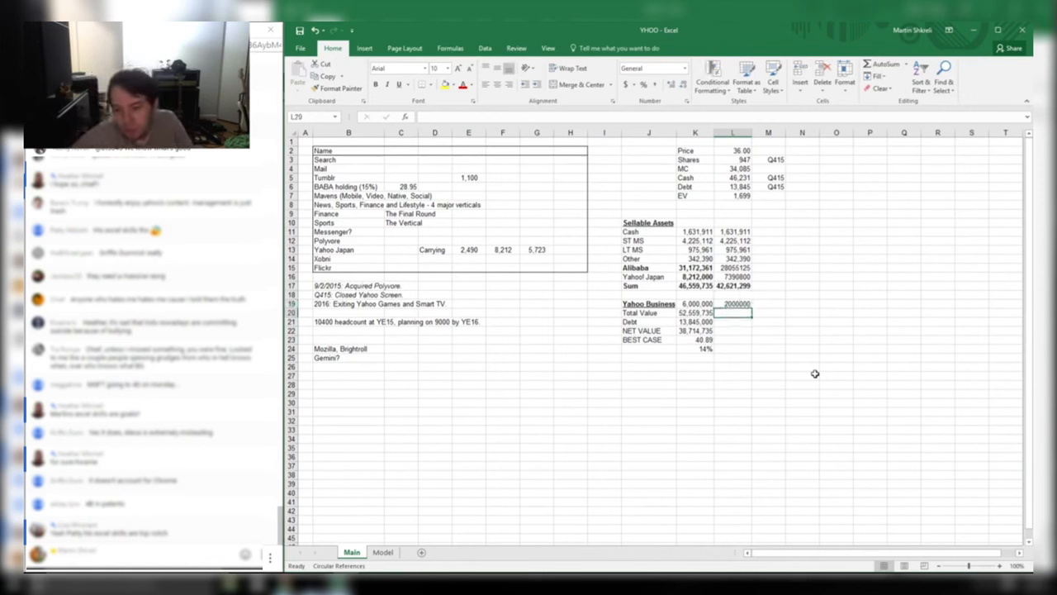
key(Up)
key(ctrl+1)
key(Down)
key(Tab)
text(0)
key(Tab)
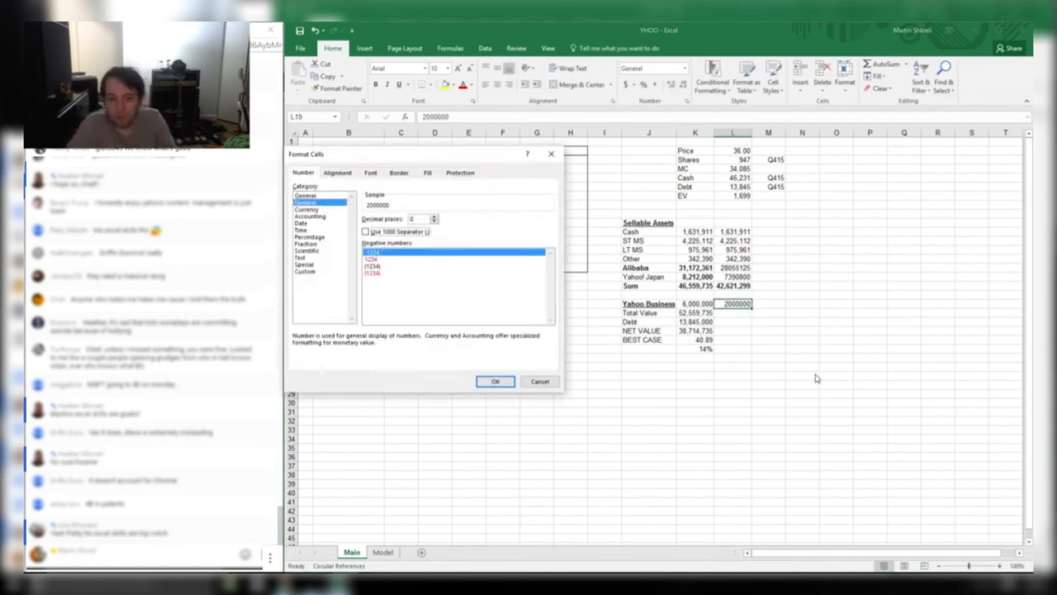
key(space)
key(Return)
Set total value =+L19+L17 (44,621,299) and copy the 13,845,000 debt into L21
key(Down)
text(+)
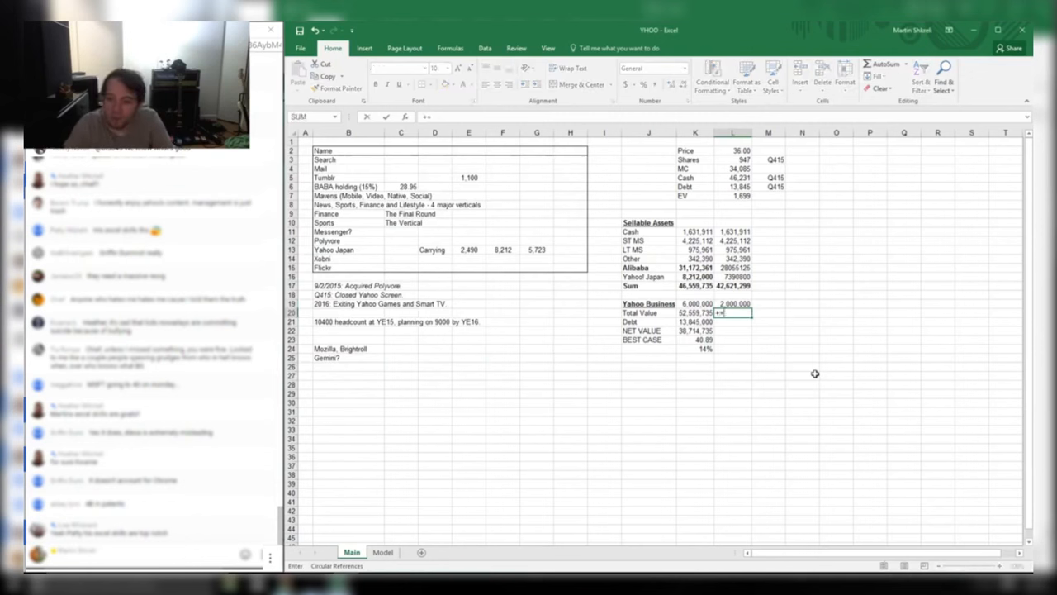
key(Up)
text(+)
key(Up)
key(Up)
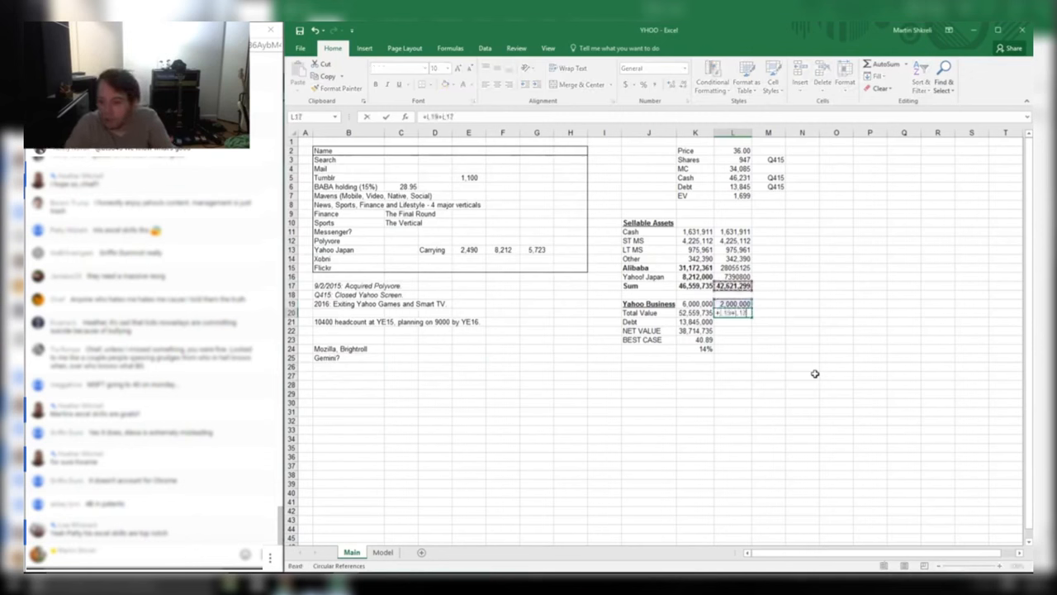
key(Return)
key(Left)
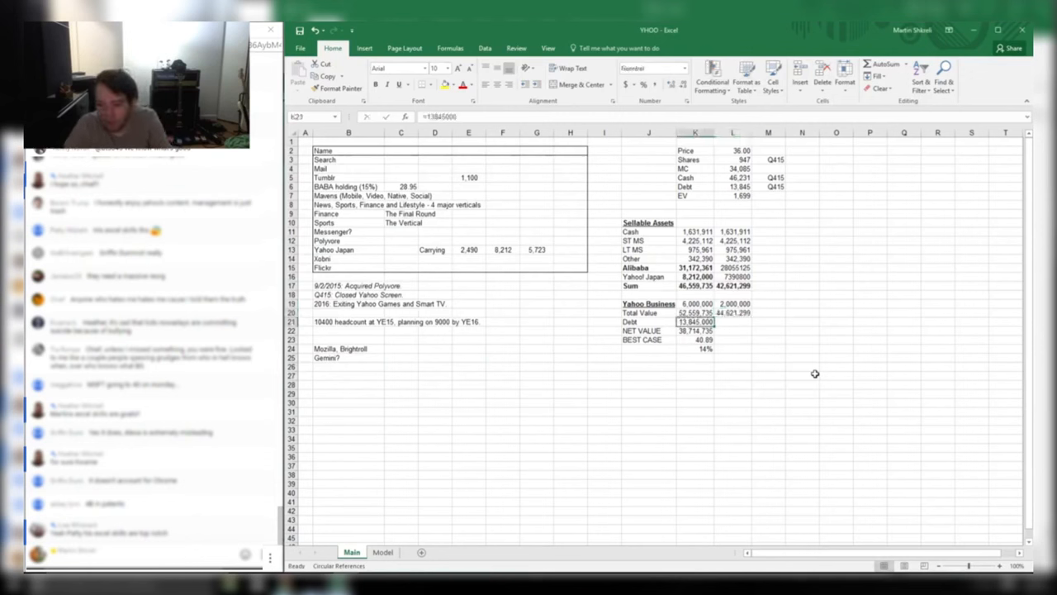
key(ctrl+c)
key(Right)
key(ctrl+v)
Compute net value =+L20-L21 (30,776,299) and best case =L22/(L3*1000), giving 32.51
key(Down)
text(+)
key(Up)
key(Up)
text(-)
key(Up)
key(Return)
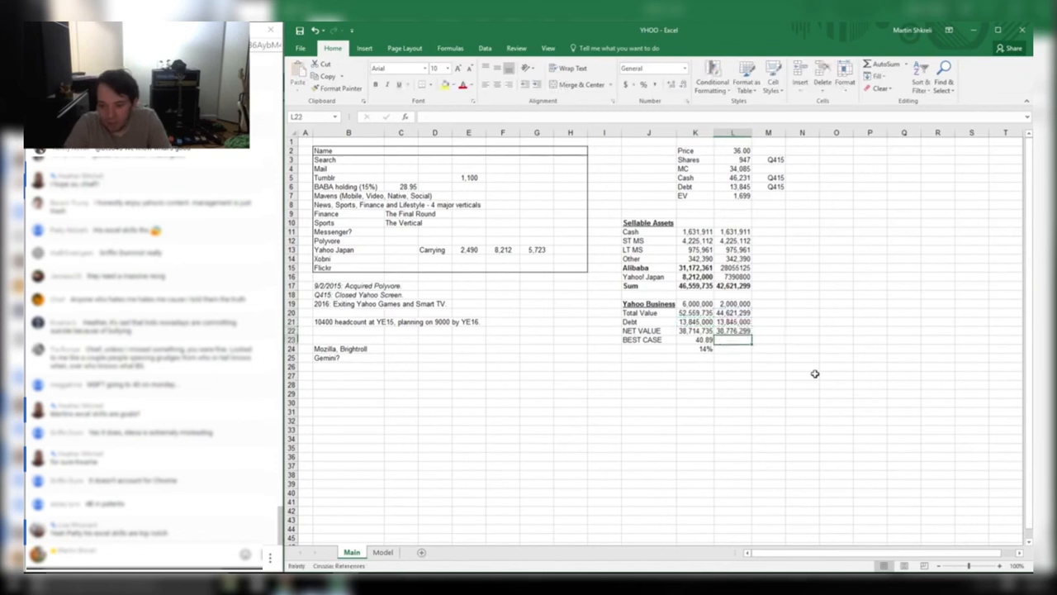
text(=L22/(M3*1000))
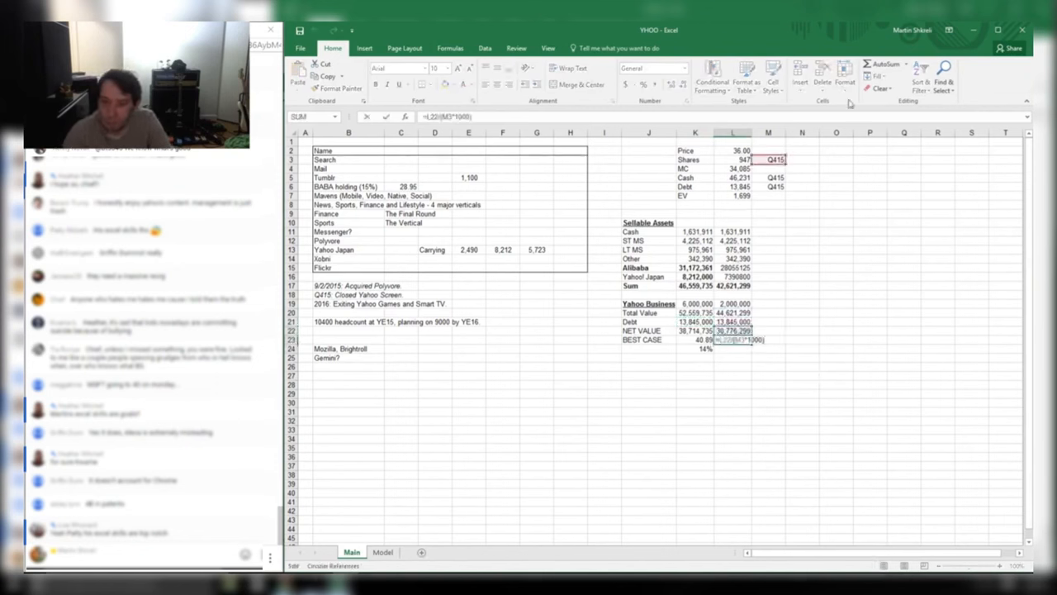
key(ctrl+Return)
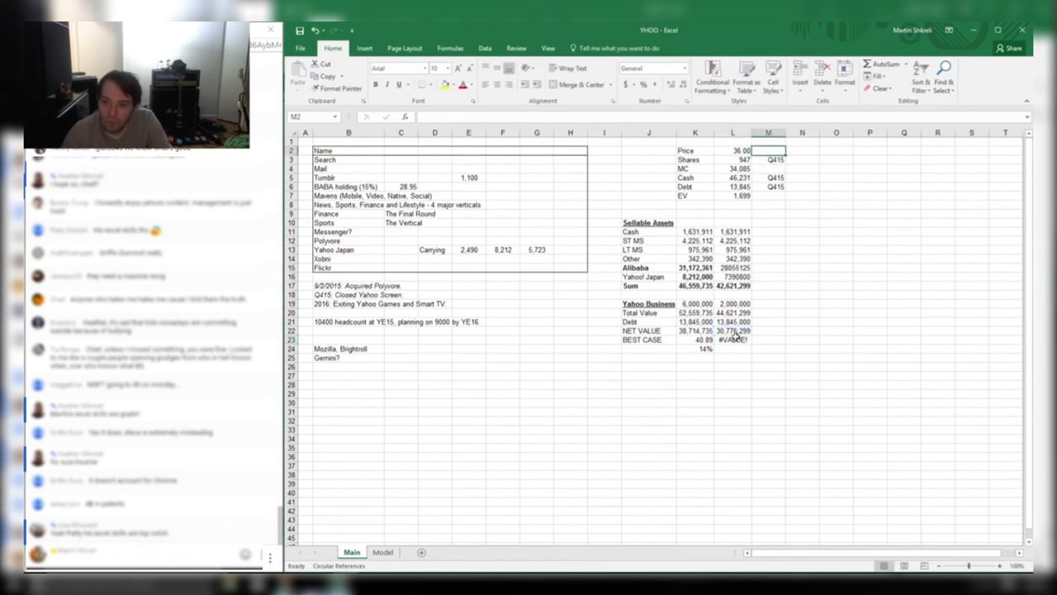
key(F2)
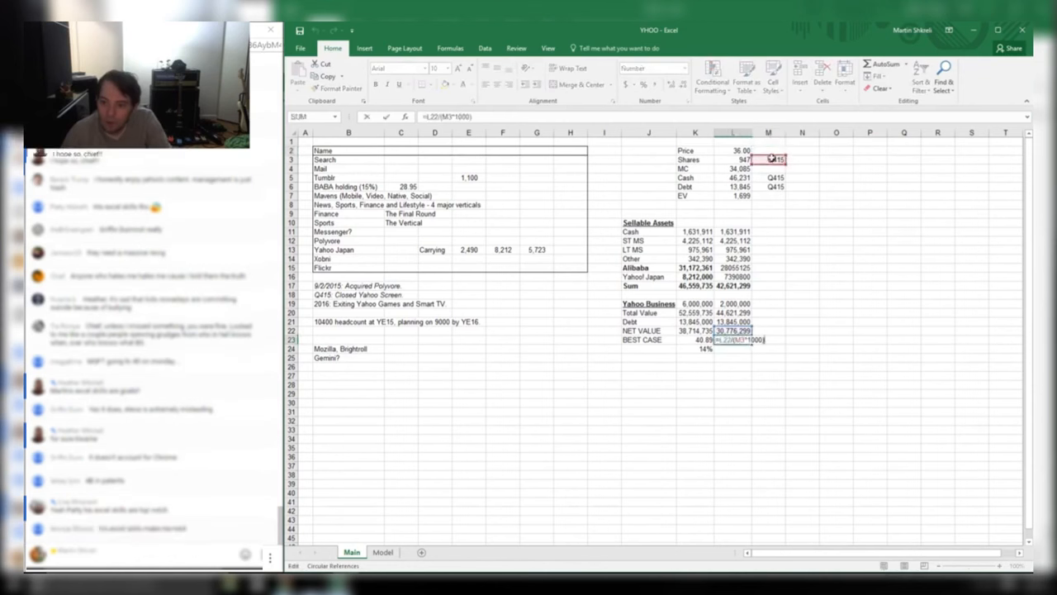
drag(768, 156, 741, 157)
key(Tab)
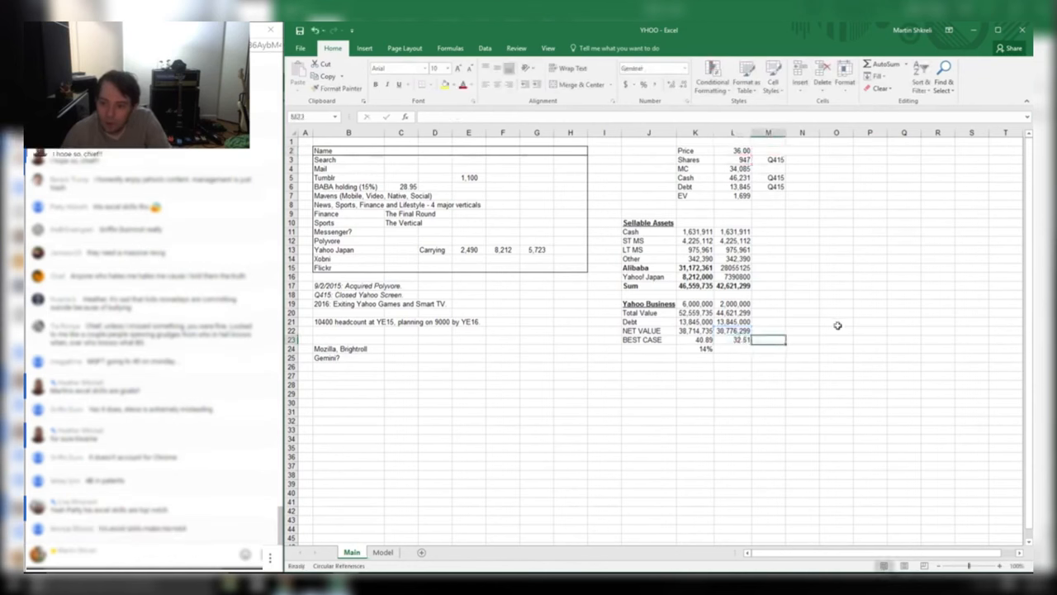
click(727, 339)
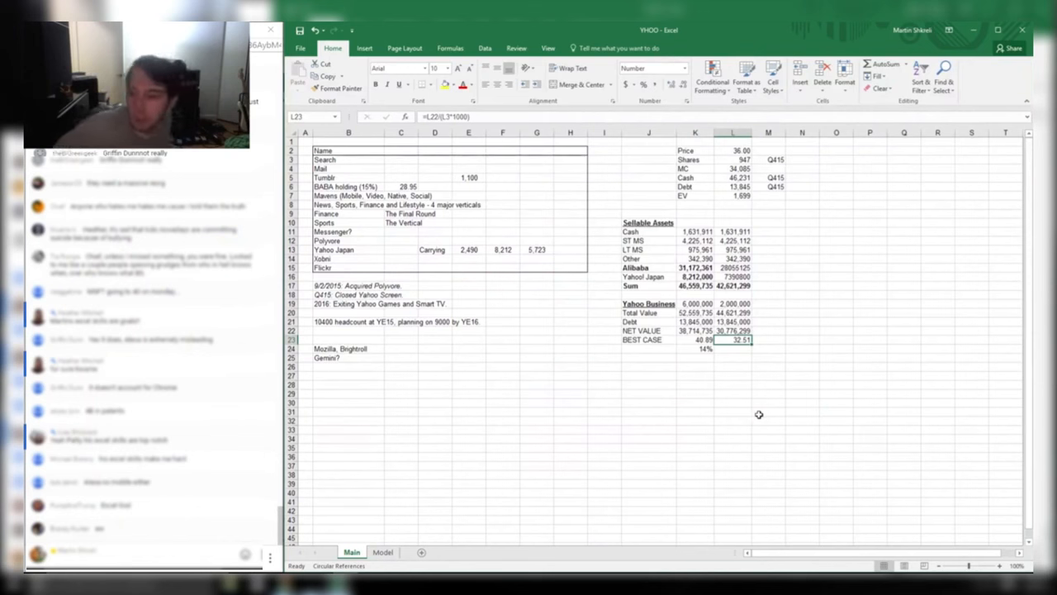
key(Return)
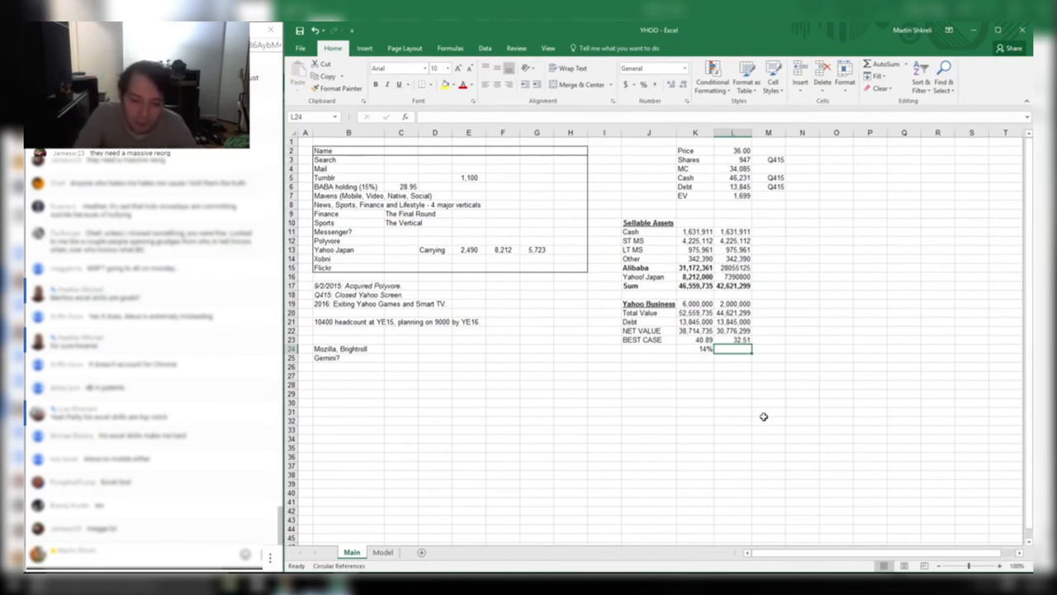
Close the YHOO workbook, then enlarge the YHOO Rolphy window and show its Main sheet
key(ctrl+Home)
key(alt+f)
key(c)
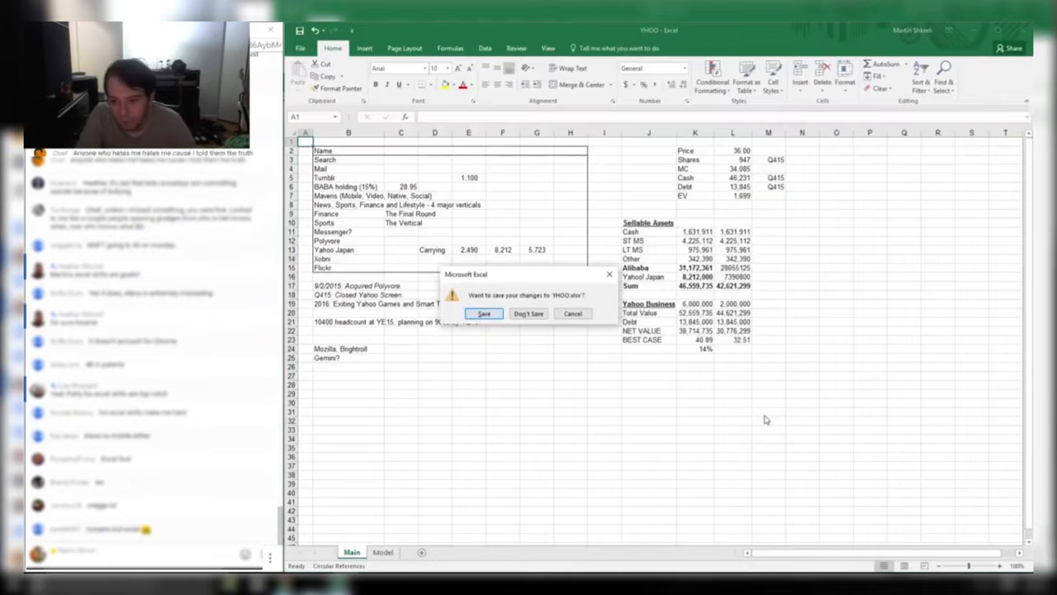
key(Return)
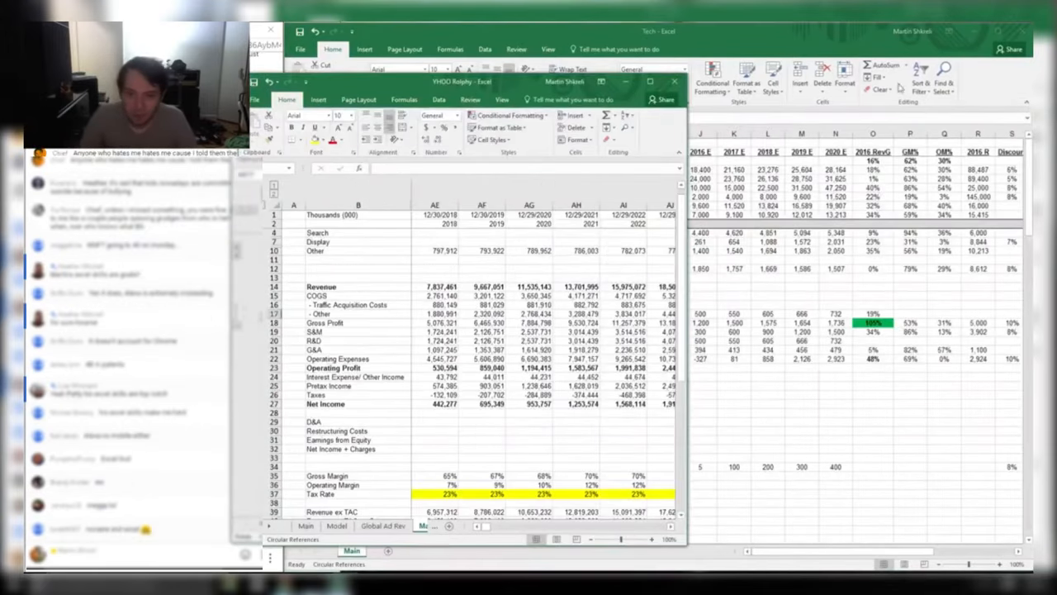
drag(686, 76, 1032, 23)
key(ctrl+Page_Up)
key(ctrl+Page_Up)
key(ctrl+Page_Up)
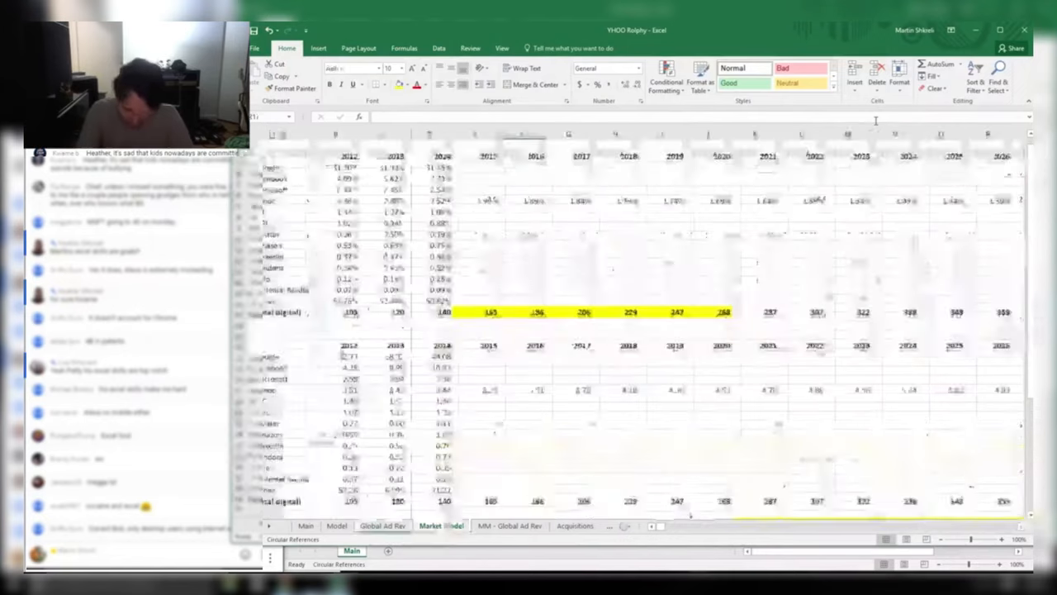
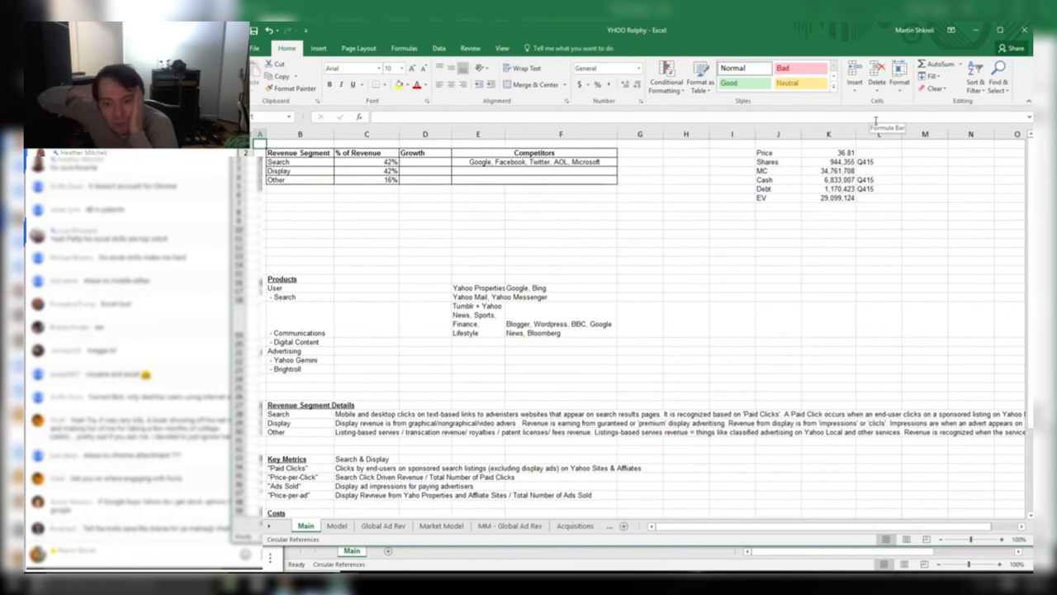
Look over the empty Growth cells and the top valuation summary on the Main sheet
click(414, 164)
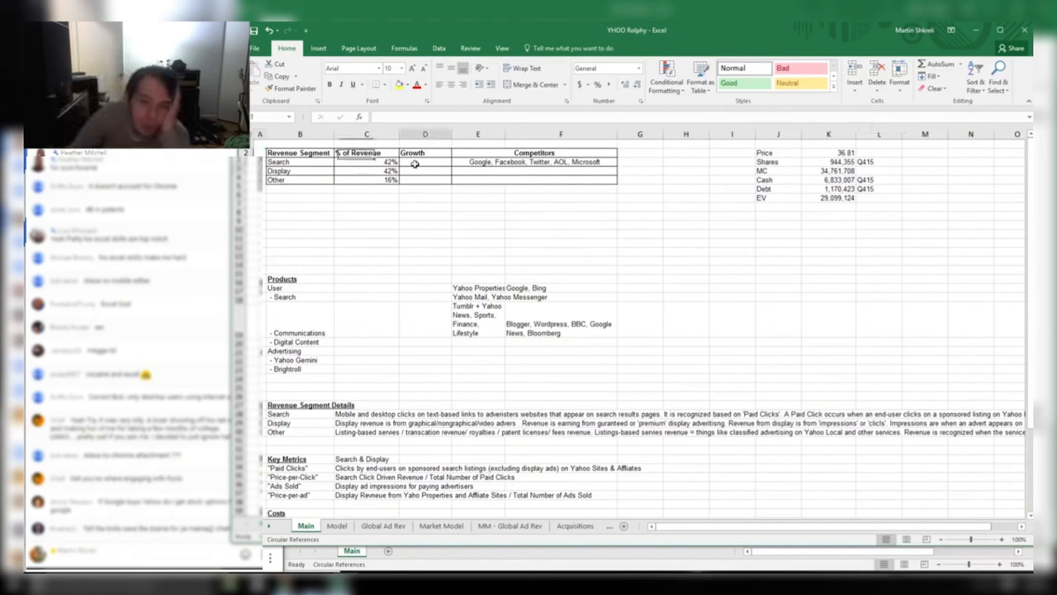
drag(415, 164, 423, 180)
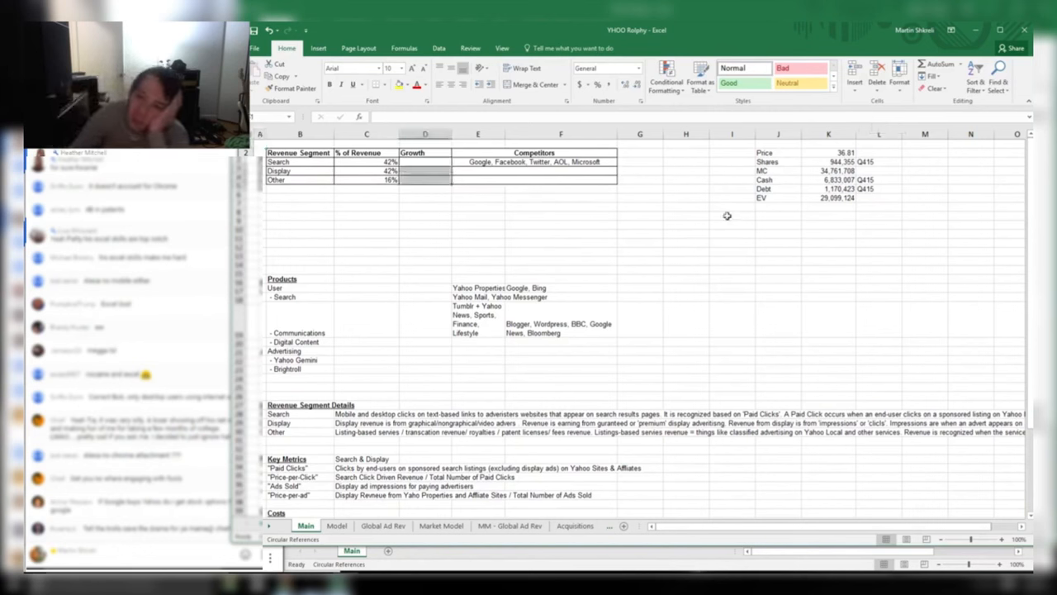
click(484, 207)
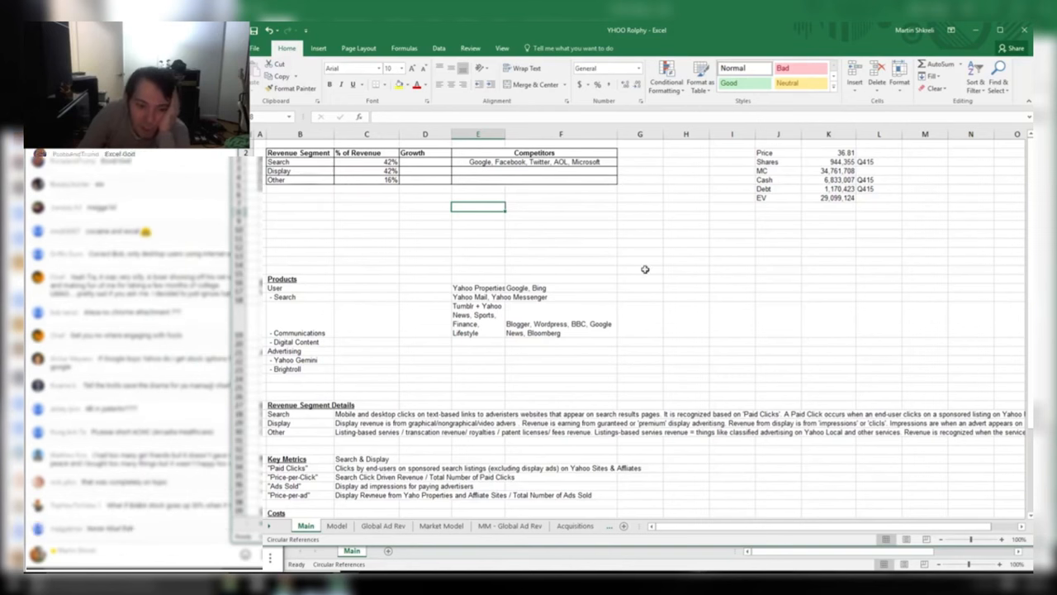
drag(830, 260, 265, 154)
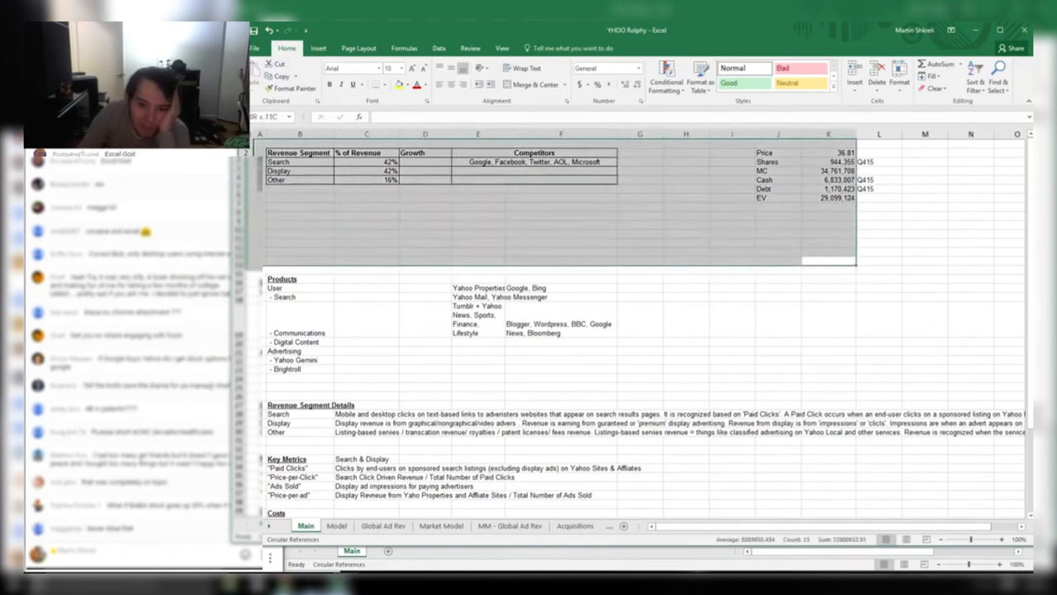
click(366, 198)
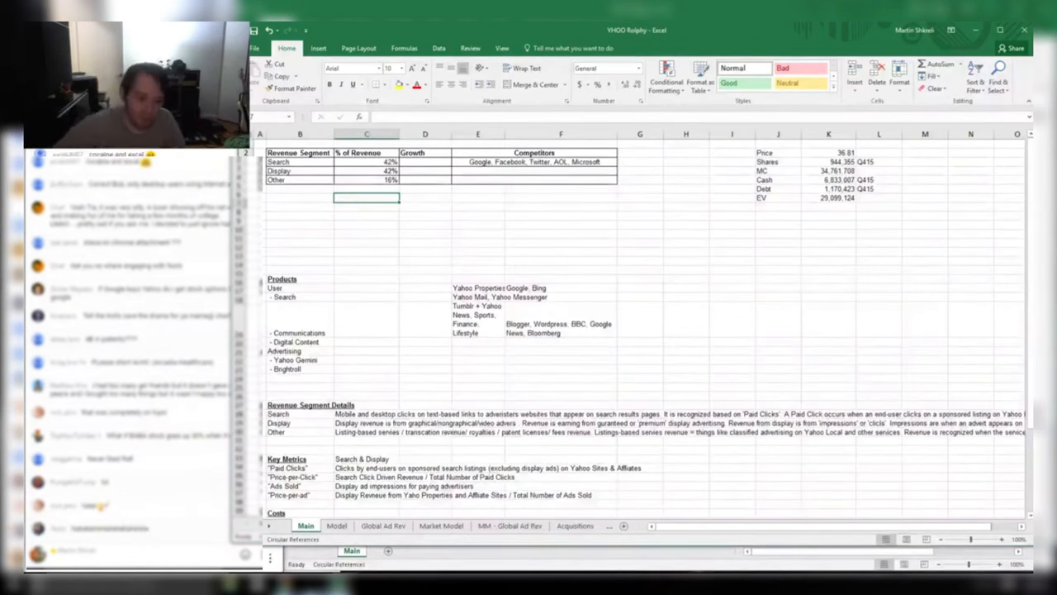
Delete two messages in the chat window and return to the workbook
click(168, 503)
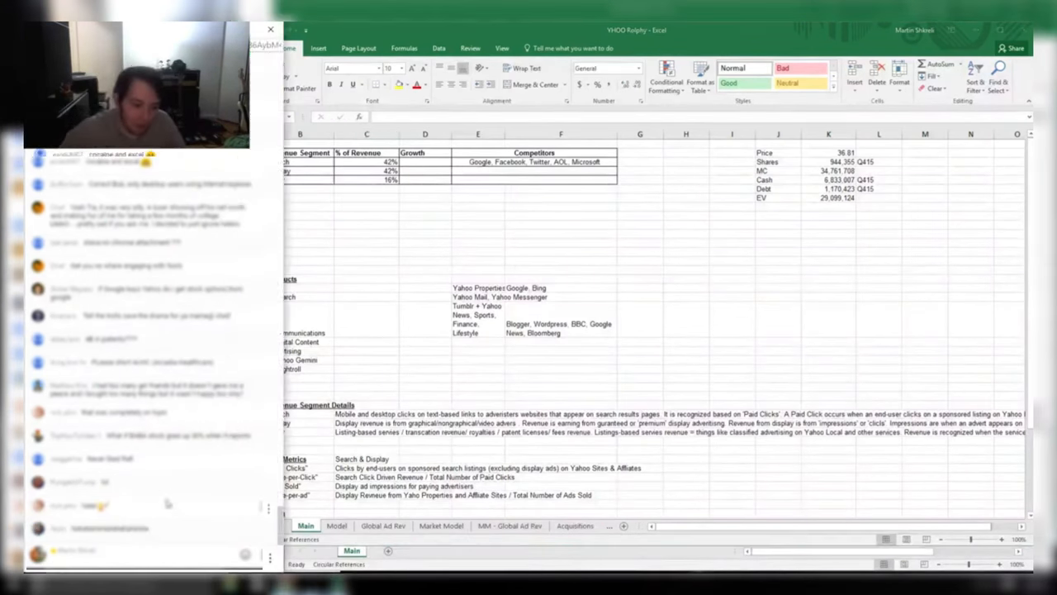
click(267, 509)
click(205, 520)
click(401, 435)
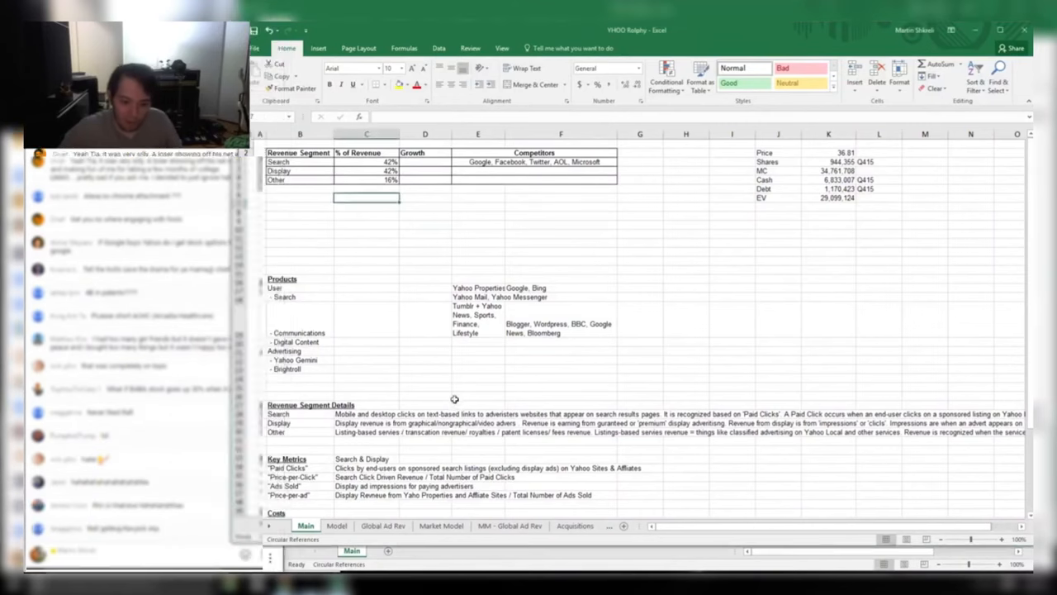
Review the Revenue Segment Details rows further down the Main sheet
scroll(494, 441, down, 6)
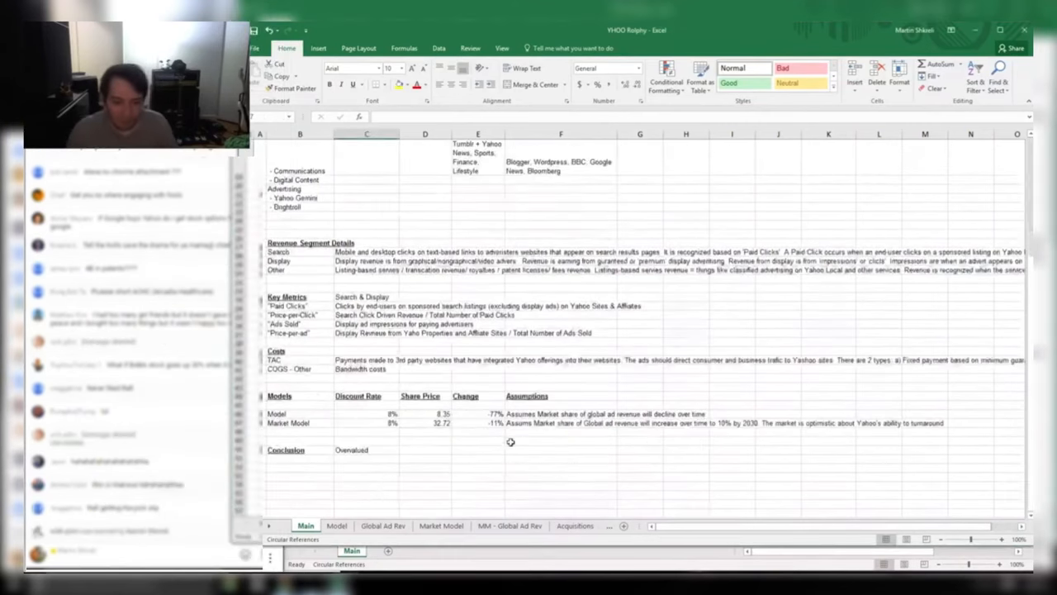
scroll(533, 439, up, 6)
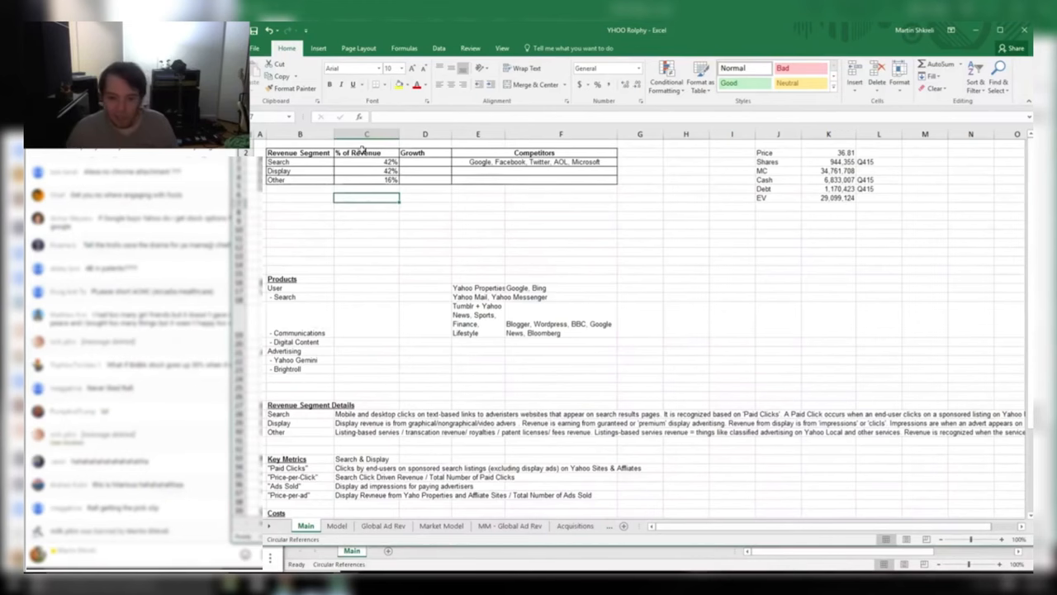
scroll(376, 320, down, 4)
scroll(375, 320, right, 6)
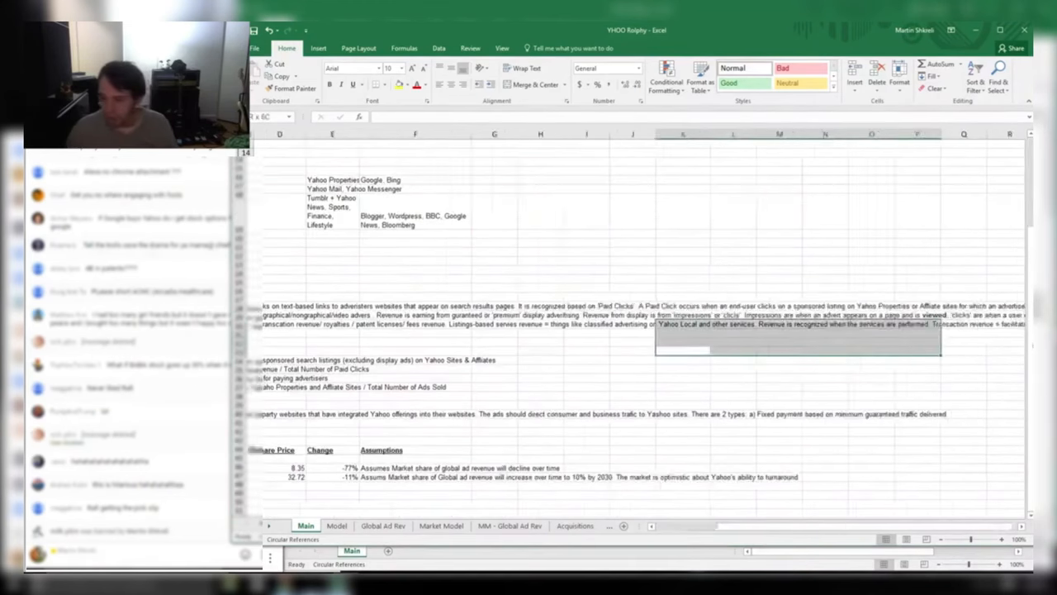
drag(944, 345, 256, 296)
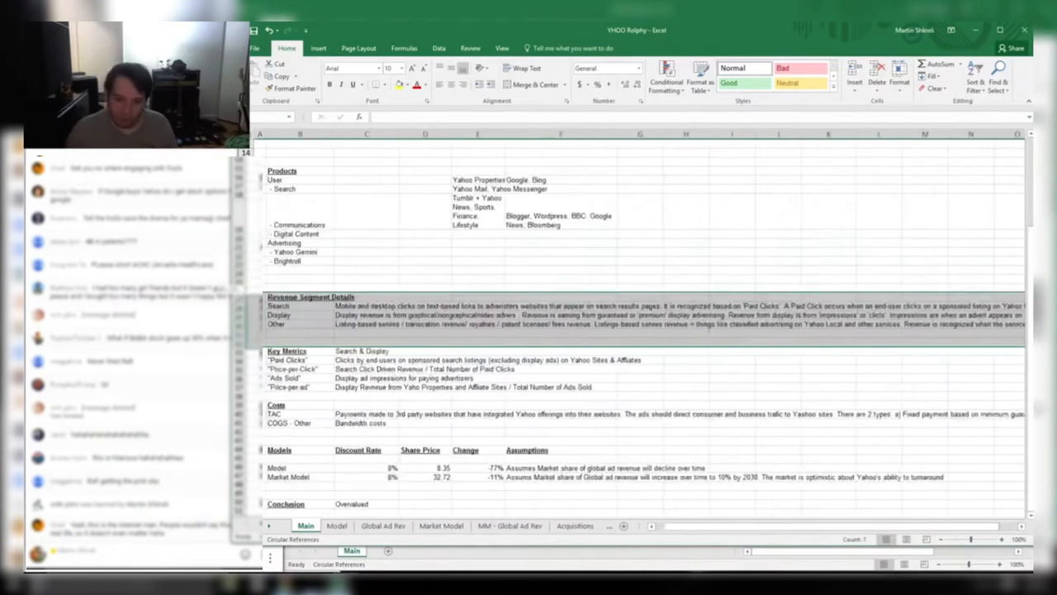
click(575, 423)
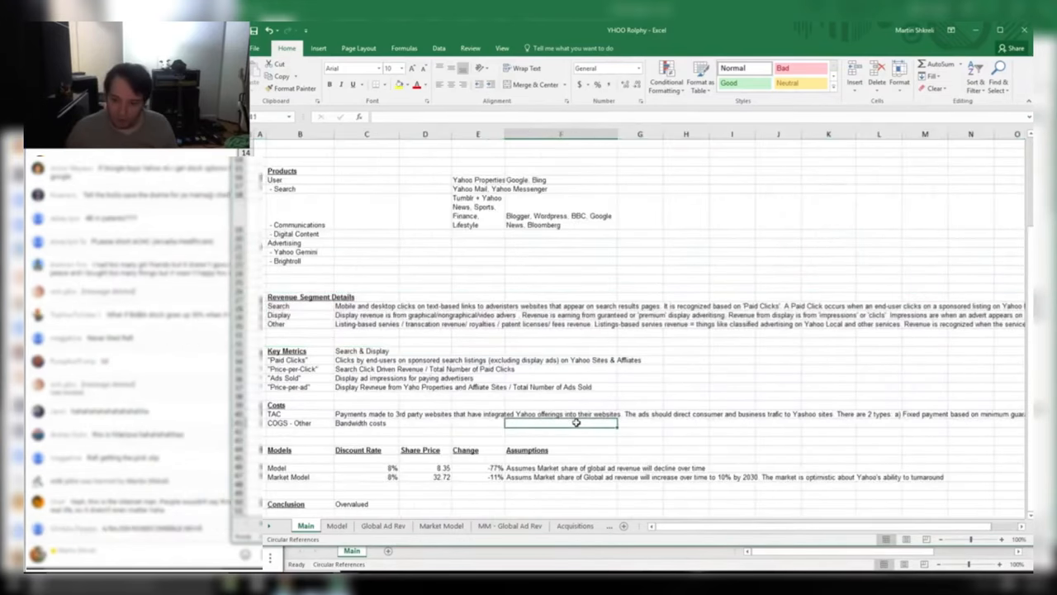
drag(295, 254, 700, 475)
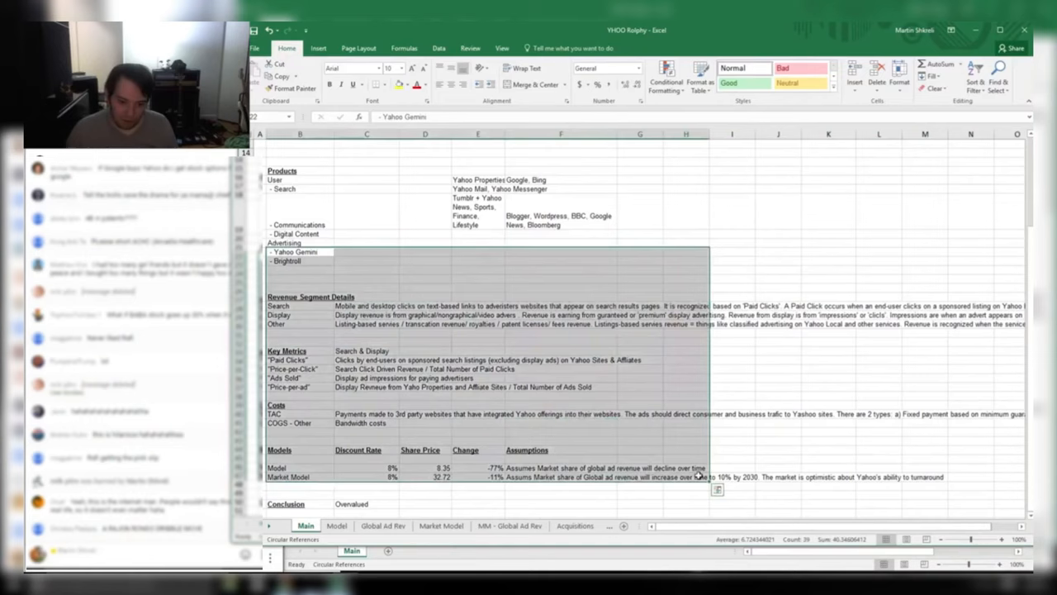
click(698, 475)
Review the Costs-to-Conclusion section and copy the share prices 8.35 and 32.72
scroll(562, 385, down, 3)
drag(287, 293, 497, 416)
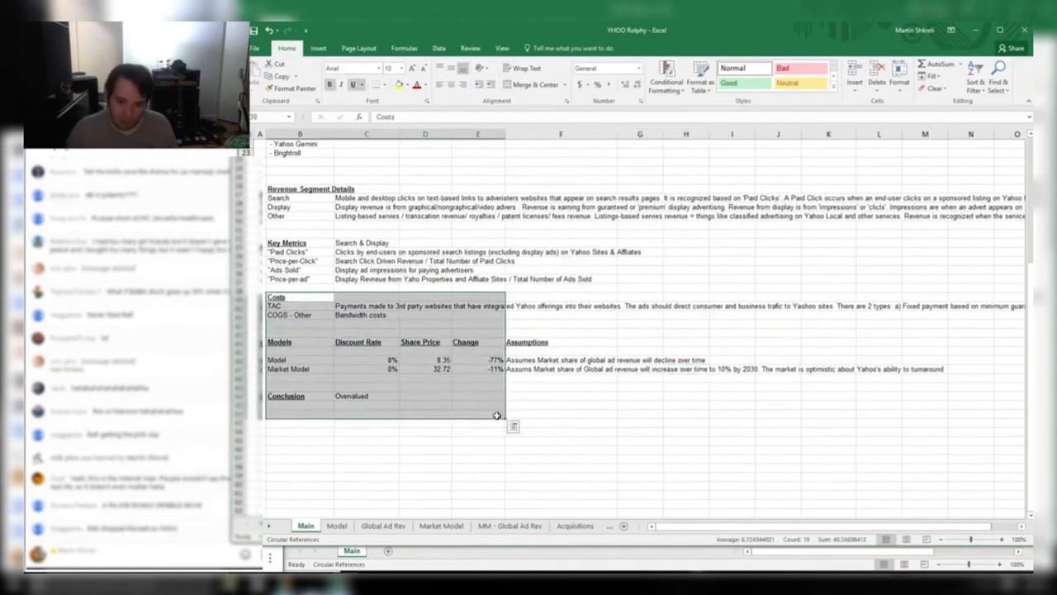
click(497, 415)
drag(312, 342, 549, 424)
click(556, 376)
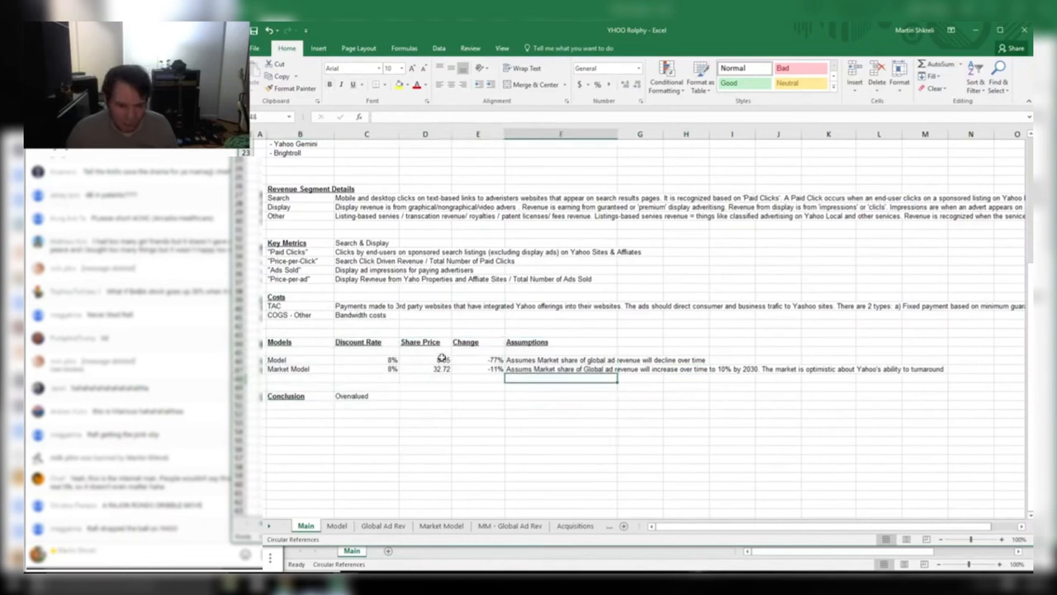
drag(438, 360, 437, 368)
key(ctrl+c)
Check the Conclusion row and the Model share price of 8.35
drag(600, 393, 281, 143)
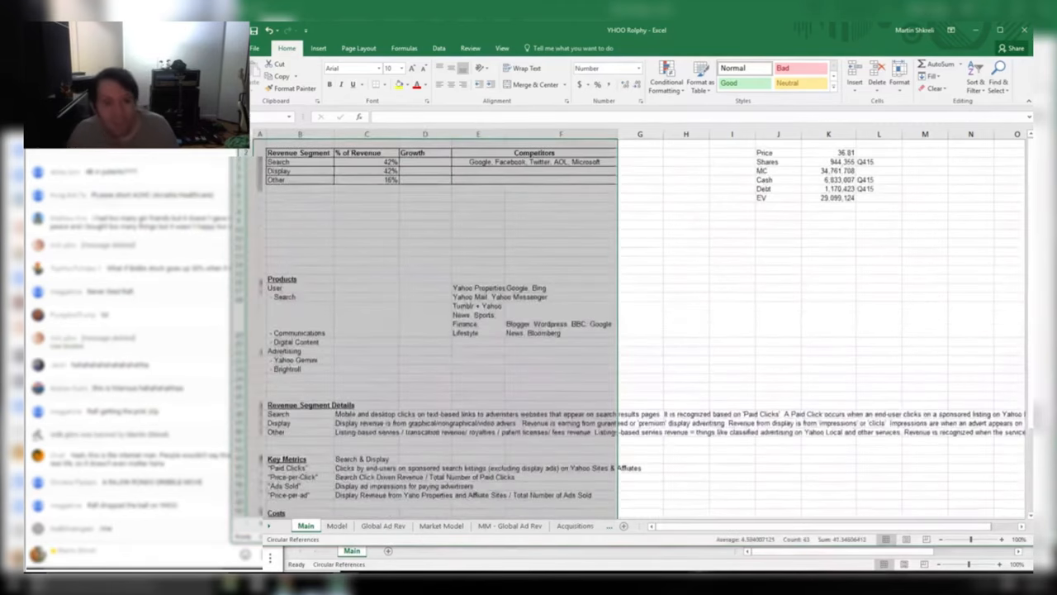
click(382, 297)
scroll(421, 351, down, 5)
drag(281, 469, 434, 496)
click(434, 496)
click(445, 441)
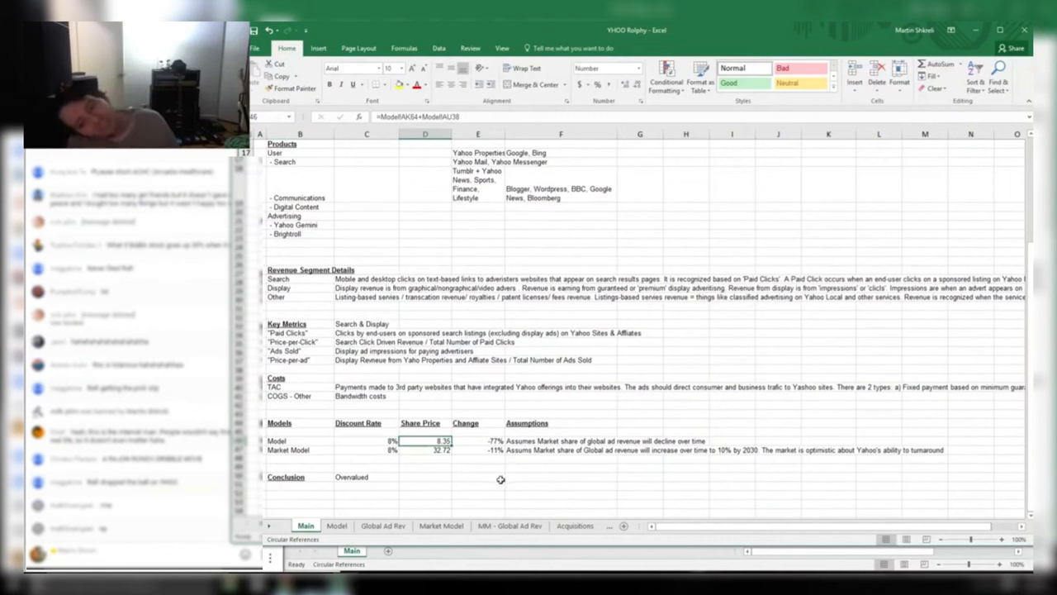
scroll(626, 317, up, 5)
Inspect the 36.81 Price and the Cash formula without changes, then go to the Model sheet
click(856, 152)
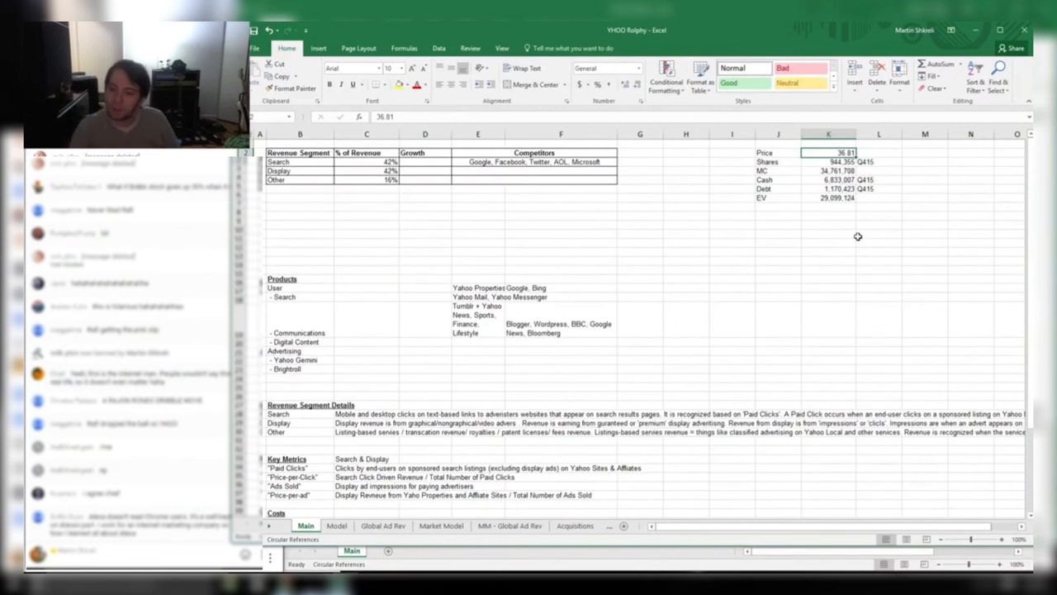
key(Down)
key(Down)
key(Down)
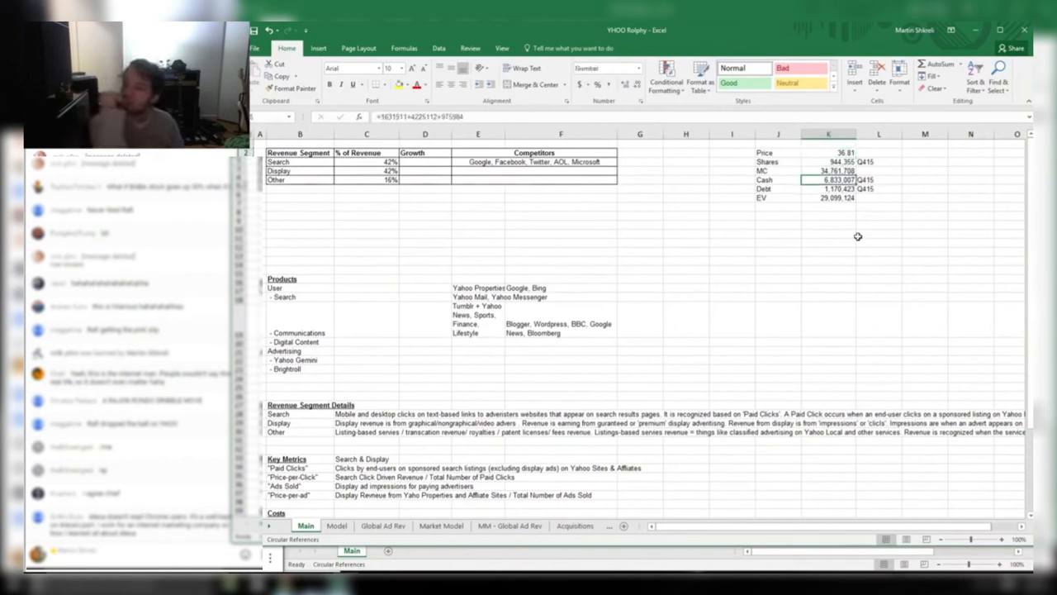
key(F2)
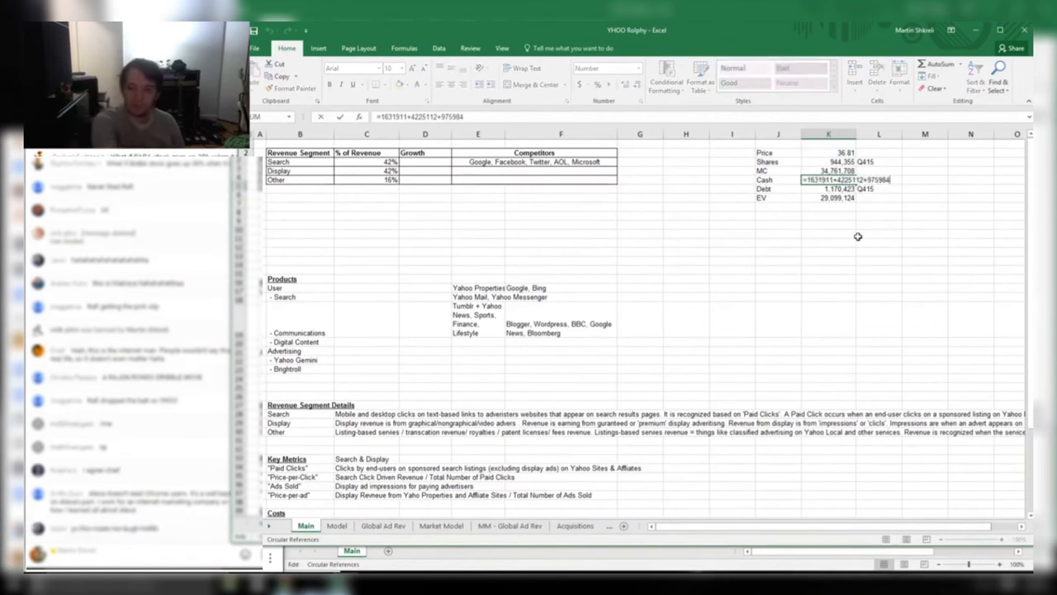
key(Escape)
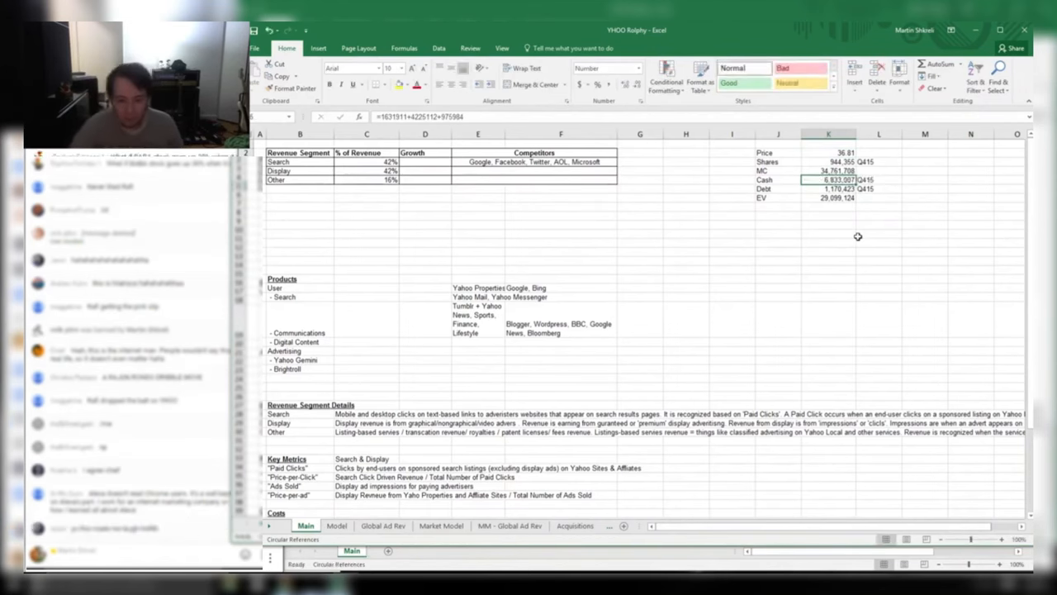
key(ctrl+Page_Down)
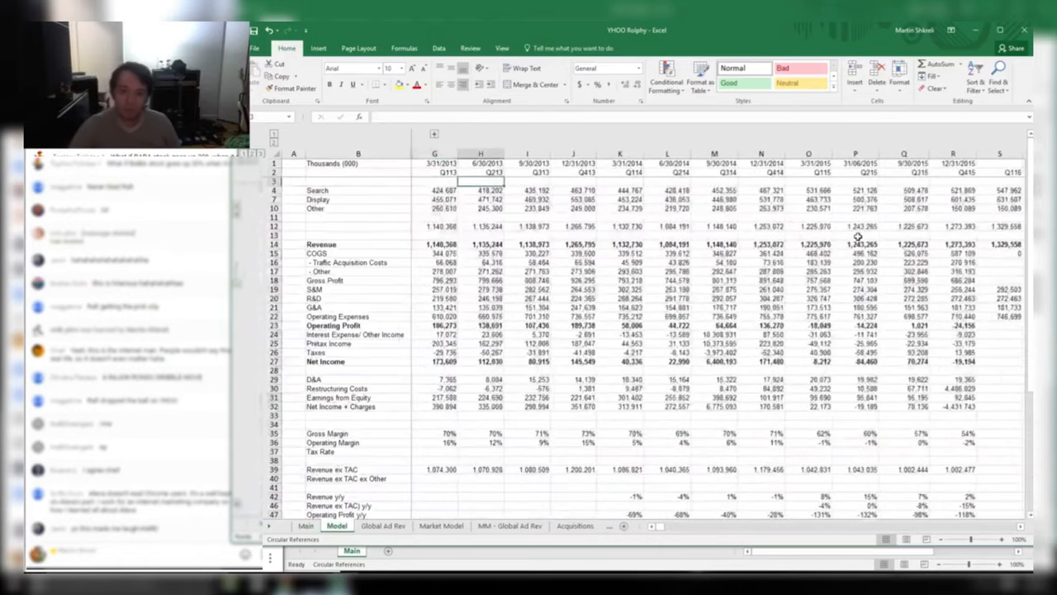
Browse the Global Ad Rev sheet along the AOL row and down to the data's end
key(ctrl+Page_Down)
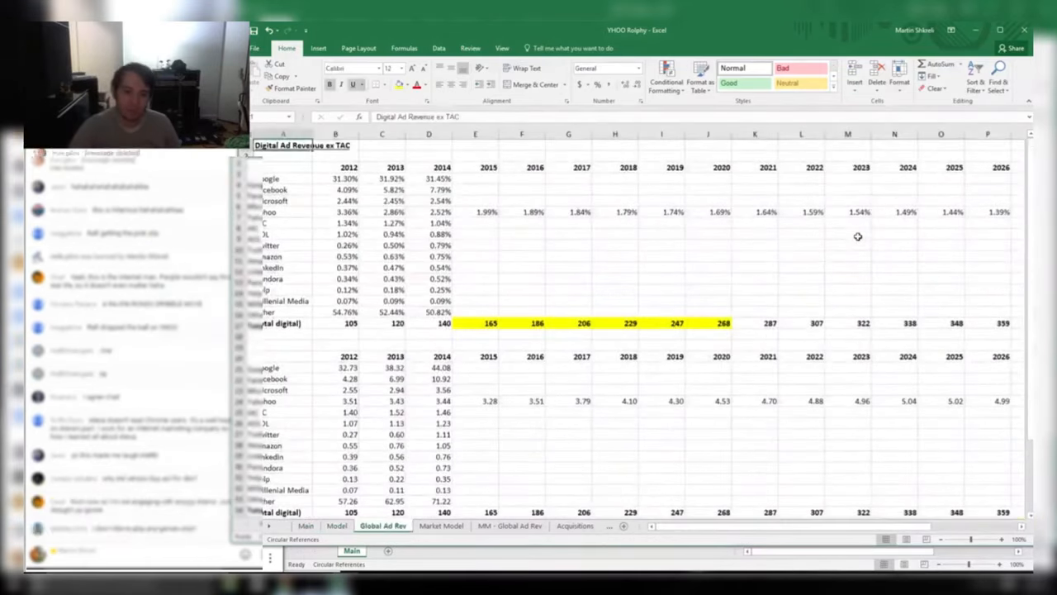
key(ctrl+Page_Down)
key(ctrl+Page_Up)
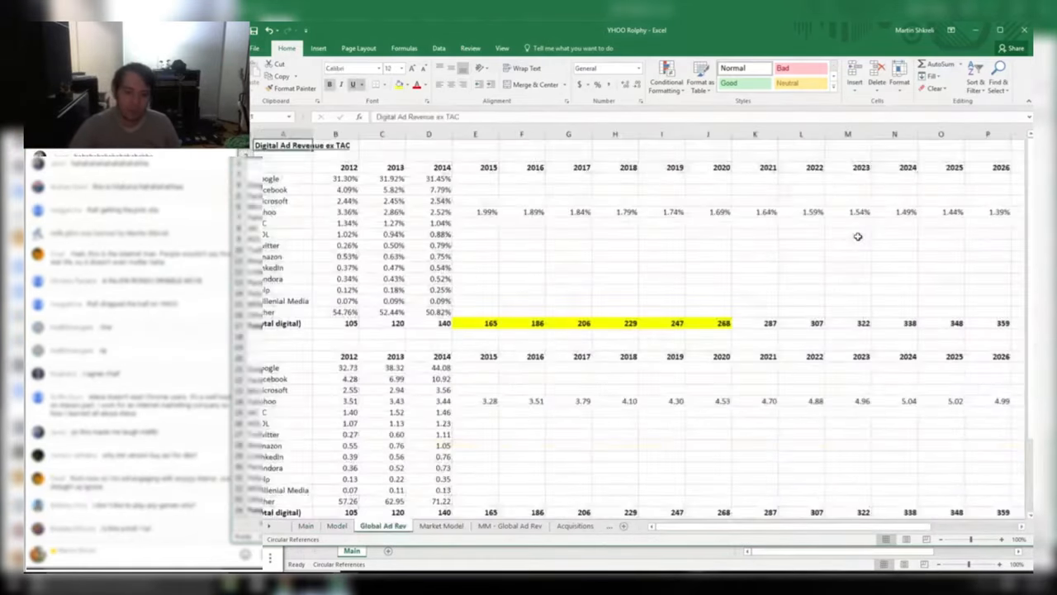
key(Down)
key(Down)
key(Down)
key(Down)
key(Down)
key(Down)
key(Down)
key(Down)
key(Right)
key(Right)
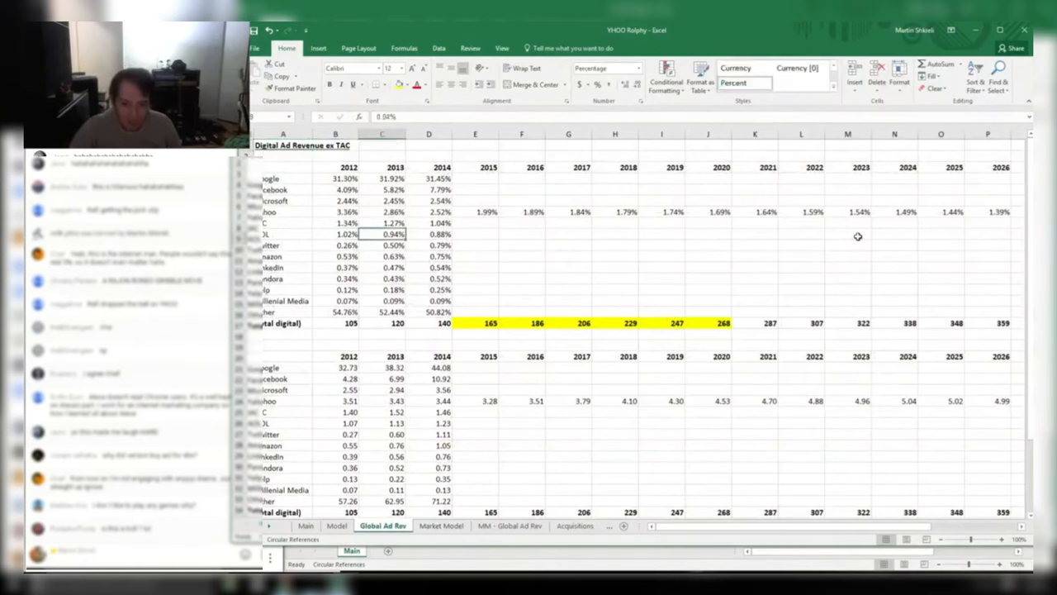
key(Right)
key(Right)
key(Right)
key(Right)
key(Right)
key(Right)
key(Right)
key(Right)
key(Right)
key(Right)
key(Right)
key(Right)
key(Right)
key(Right)
key(Right)
key(Right)
key(Right)
key(Right)
key(Right)
key(Right)
key(Home)
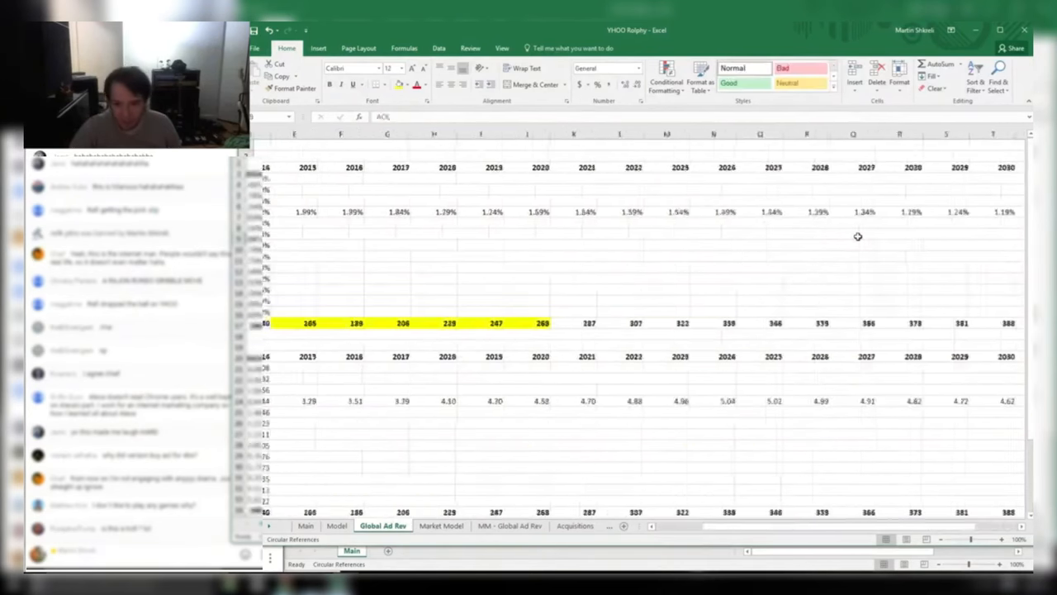
key(Page_Down)
key(Page_Up)
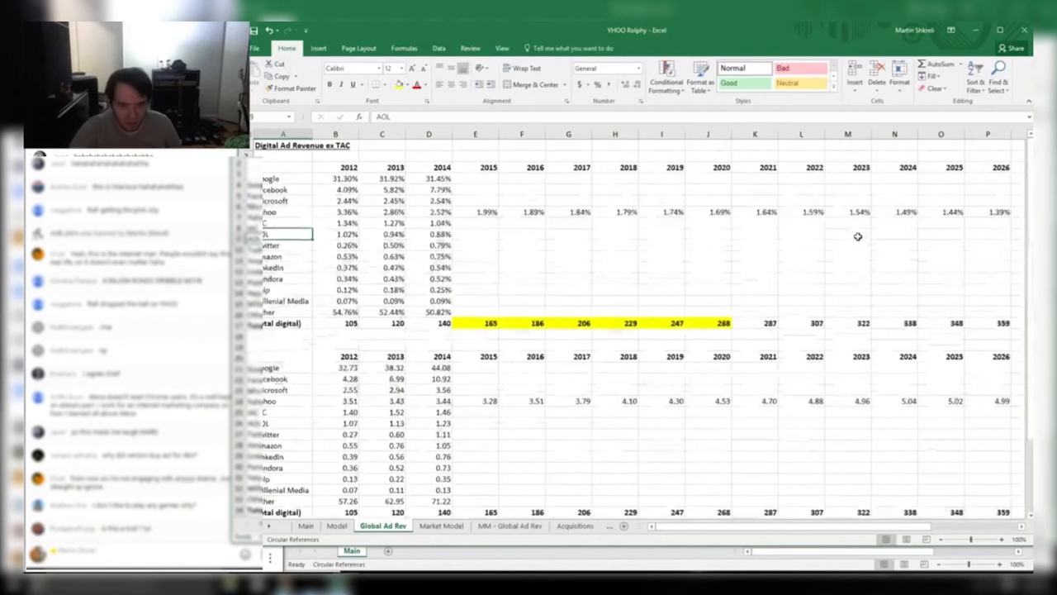
Step through Market Model, MM - Global Ad Rev and Acquisitions to the Comments sheet
key(ctrl+Page_Down)
key(ctrl+Home)
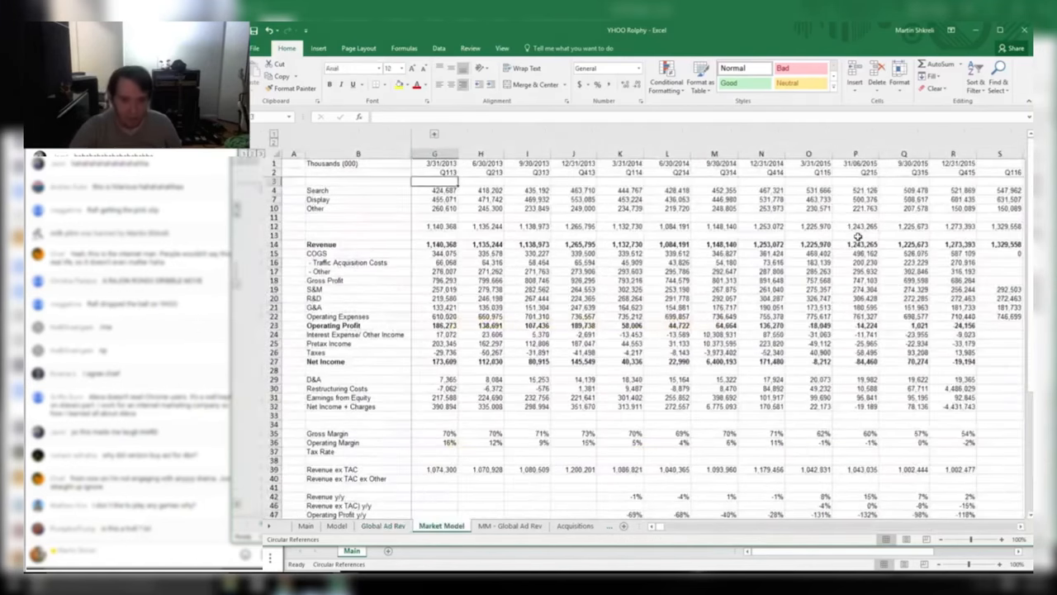
key(Right)
key(Right)
key(Right)
key(Right)
key(Right)
key(Right)
key(Right)
key(Right)
key(Right)
key(Right)
key(Right)
key(Right)
key(Right)
key(Right)
key(Right)
key(Right)
key(Right)
key(Right)
key(Right)
key(Right)
key(Right)
key(Right)
key(Right)
key(Right)
key(Right)
key(Right)
key(Right)
key(Right)
key(Right)
key(Right)
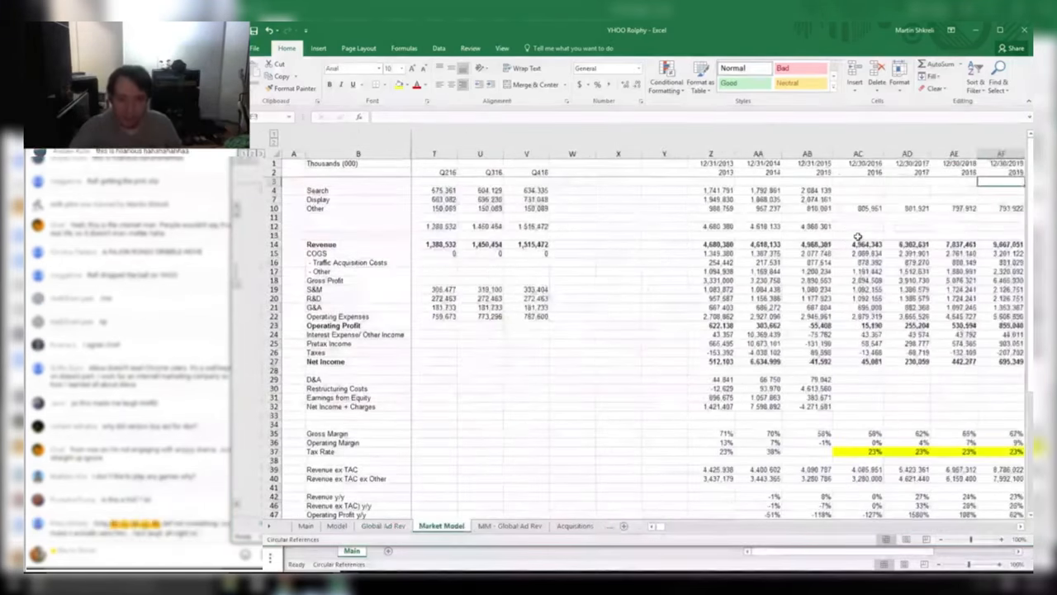
key(ctrl+Home)
key(Right)
key(Right)
key(Right)
key(Right)
key(Right)
key(Right)
key(Right)
key(Right)
key(Right)
key(Right)
key(Right)
key(Right)
key(Right)
key(Right)
key(Right)
key(Right)
key(Right)
key(Right)
key(Right)
key(Right)
key(Right)
key(Right)
key(Right)
key(Right)
key(Right)
key(Right)
key(Right)
key(Right)
key(Right)
key(Right)
key(Right)
key(Right)
key(Right)
key(Right)
key(Right)
key(Right)
key(Right)
key(Right)
key(Right)
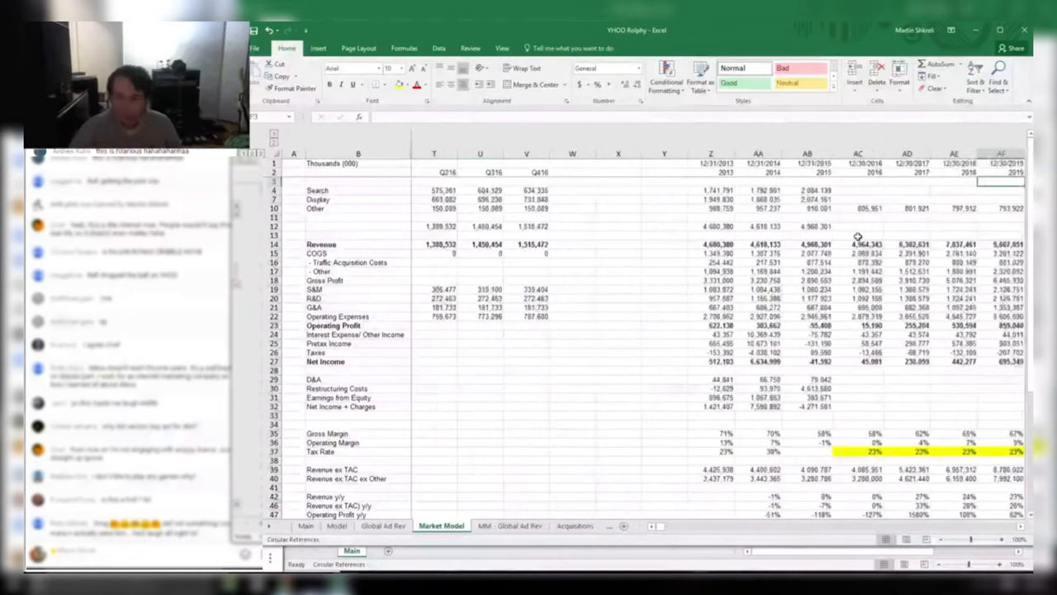
key(ctrl+Page_Down)
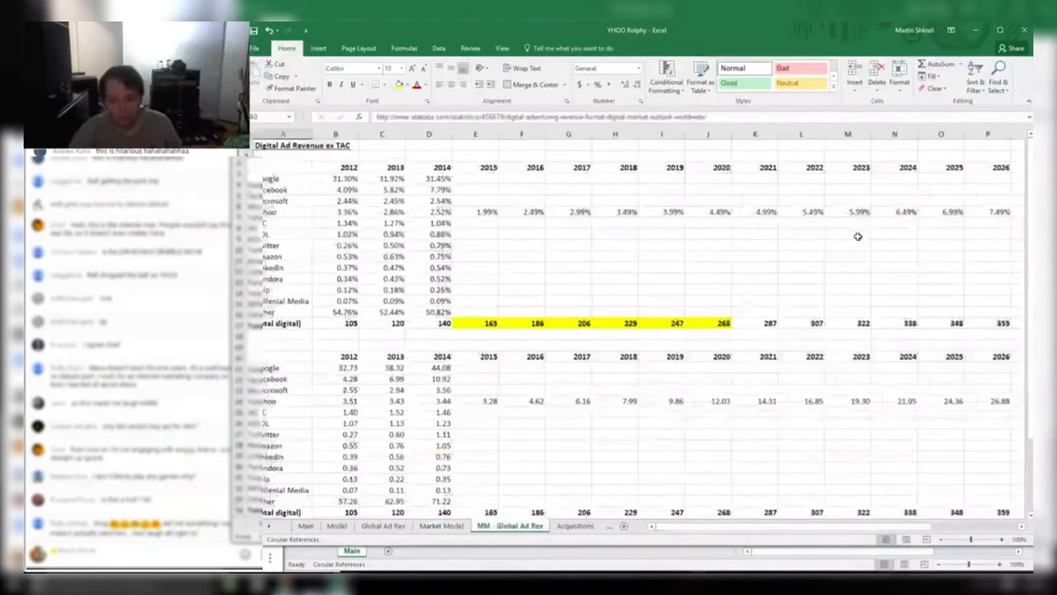
key(ctrl+Page_Down)
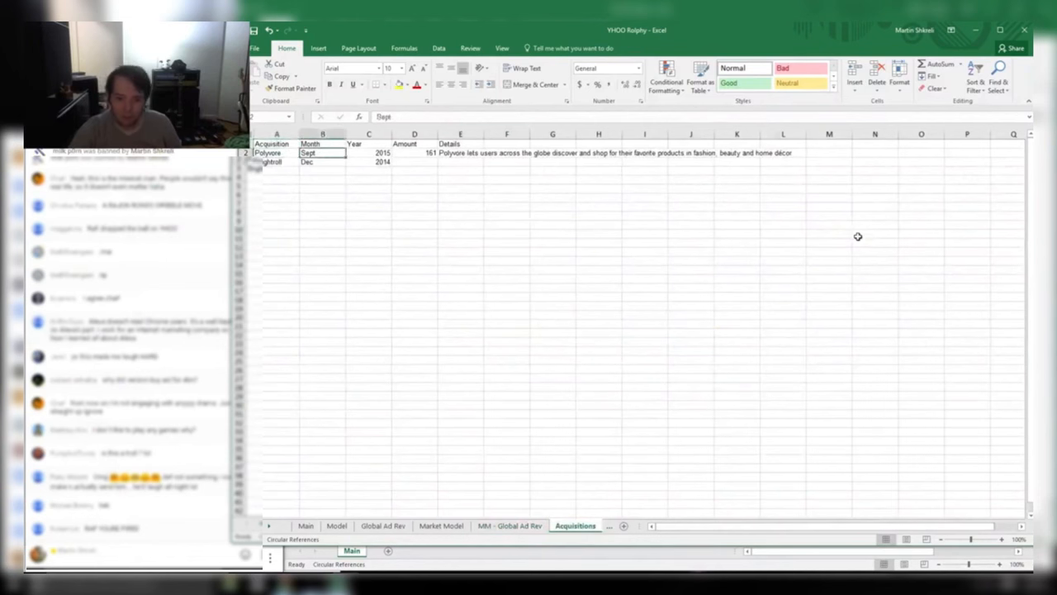
key(Right)
key(Right)
key(Right)
key(Right)
key(ctrl+Page_Down)
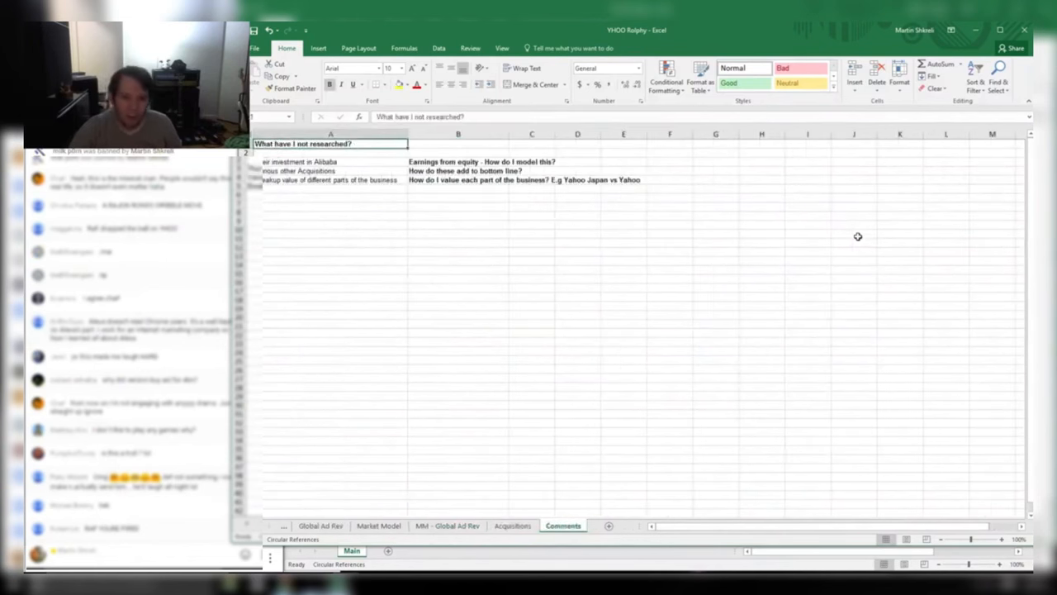
key(Down)
key(Down)
key(shift+Right)
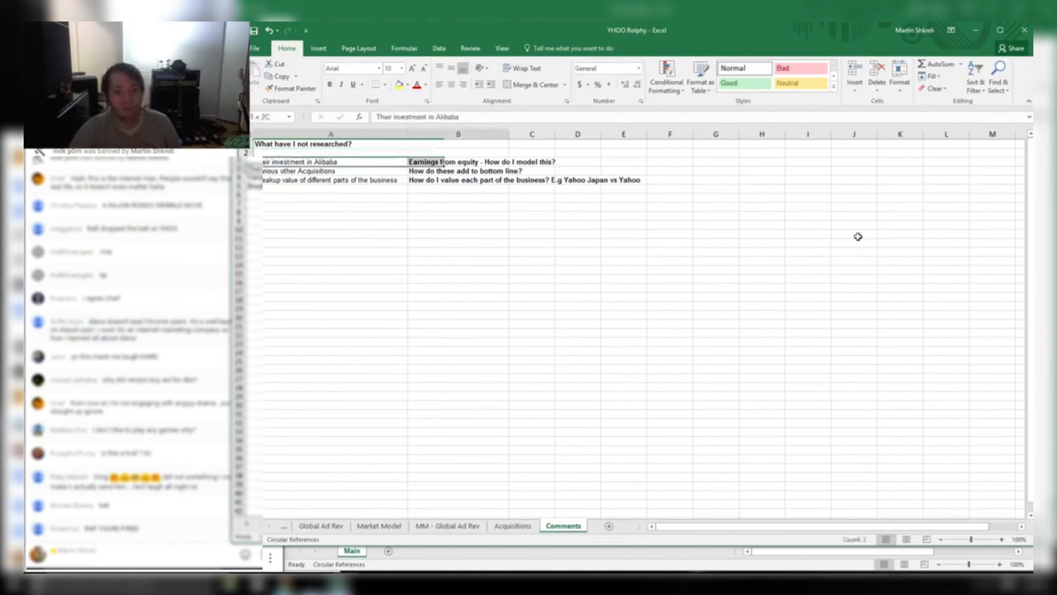
key(Right)
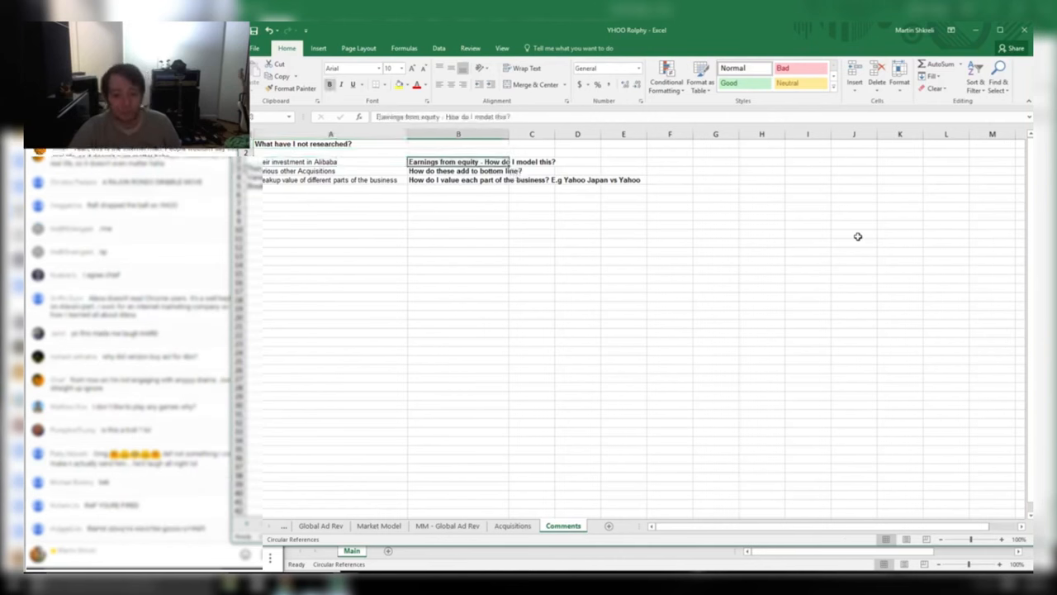
key(shift+Right)
key(shift+Right)
key(shift+Right)
key(shift+Right)
key(shift+Right)
key(shift+Right)
key(shift+Right)
key(shift+Left)
key(shift+Left)
key(shift+Left)
key(shift+Left)
key(shift+Left)
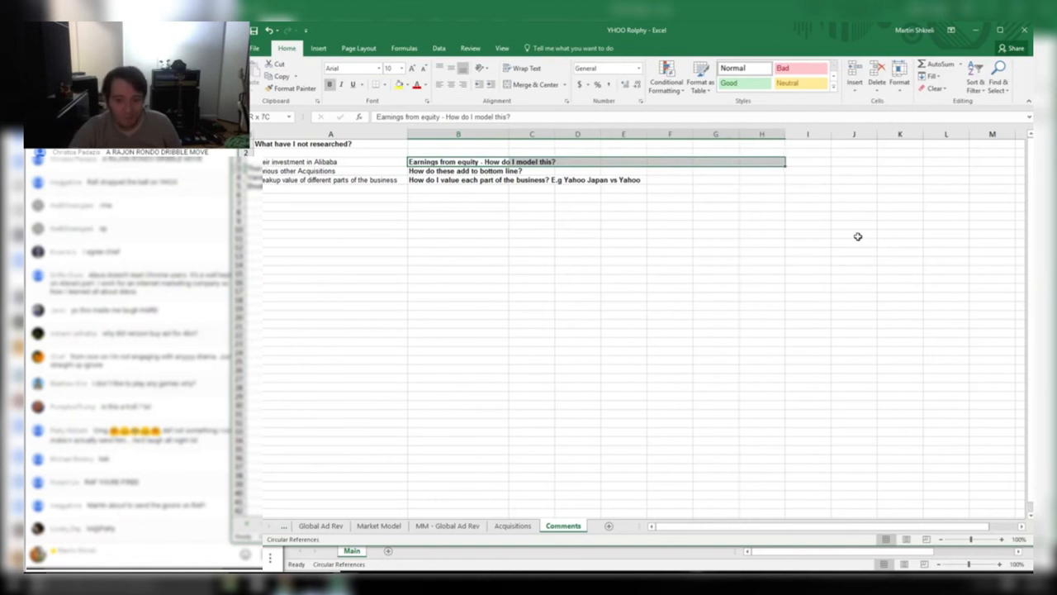
key(shift+Left)
key(shift+Left)
key(shift+Left)
key(Left)
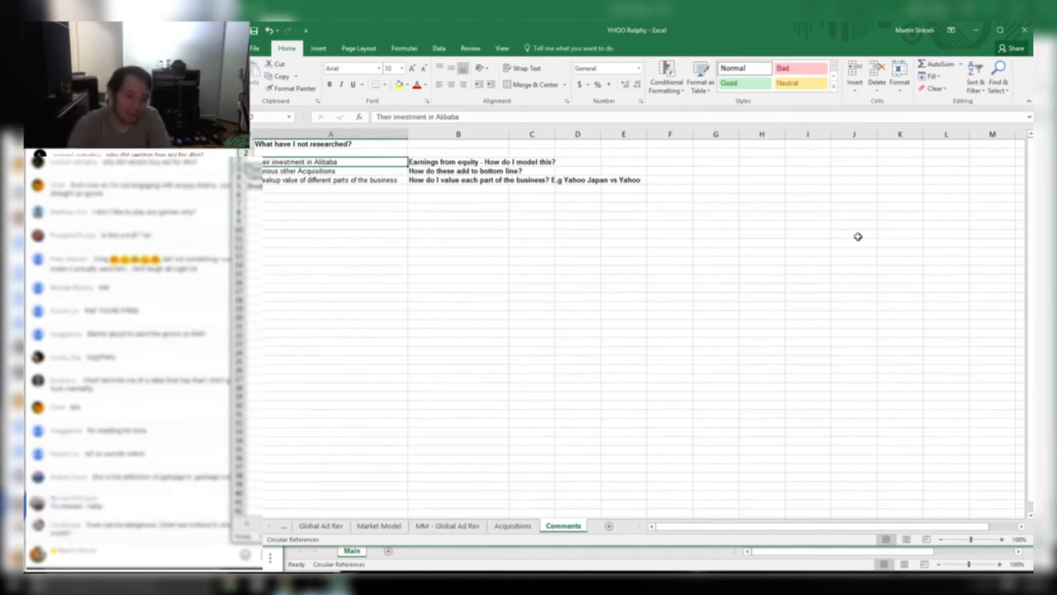
Close the peer's YHOO workbook without saving and return to the Tech workbook's Twitter row
key(alt+F4)
key(n)
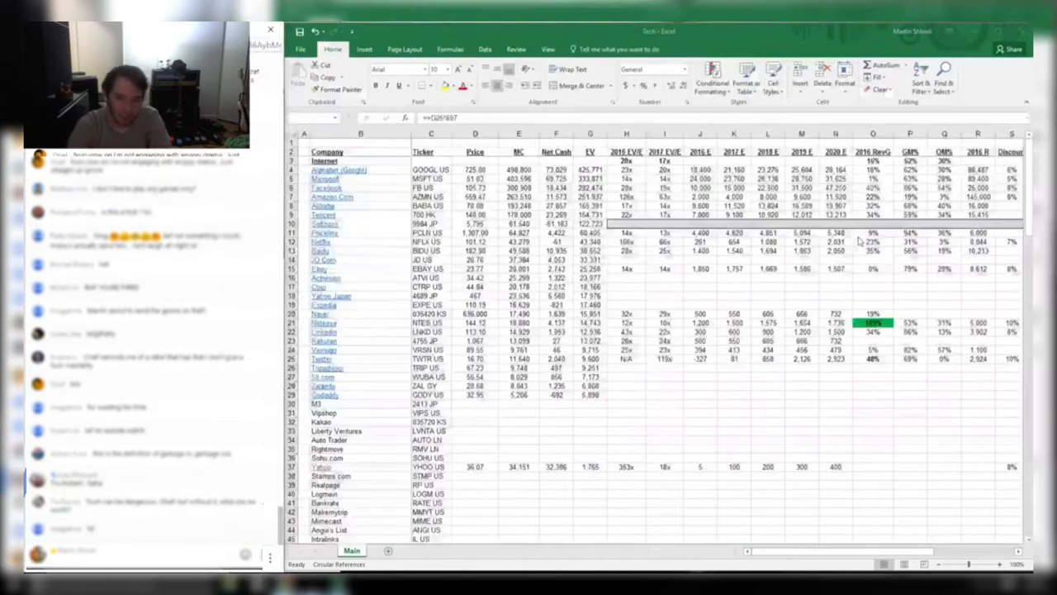
key(alt+Tab)
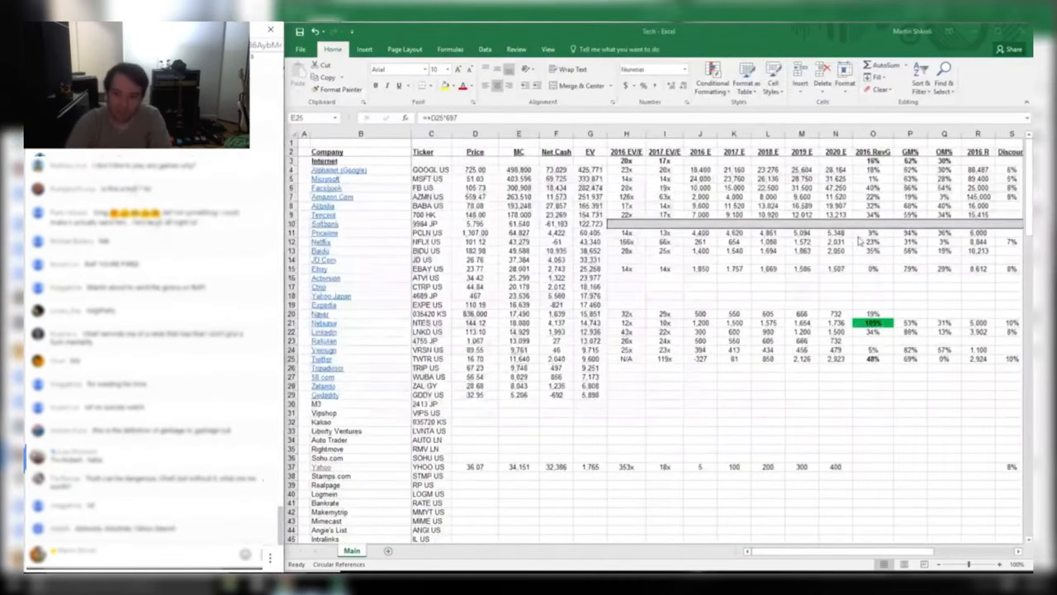
key(Left)
key(Left)
key(Left)
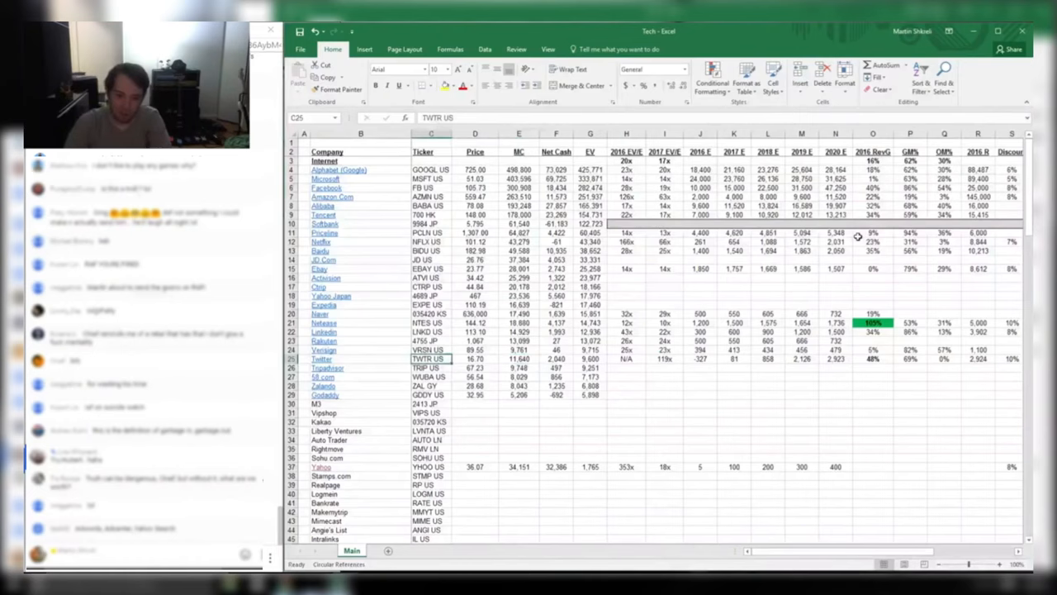
key(ctrl+Right)
key(ctrl+Left)
key(Right)
key(ctrl+n)
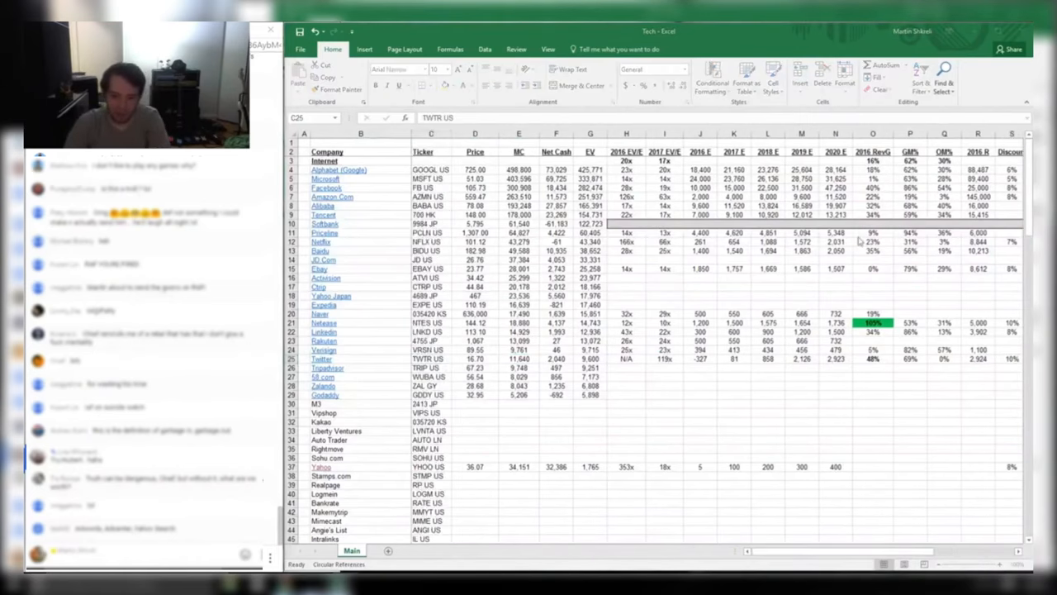
Bring the next peer's YHOO workbook forward and maximize its window
key(alt+Tab)
key(Tab)
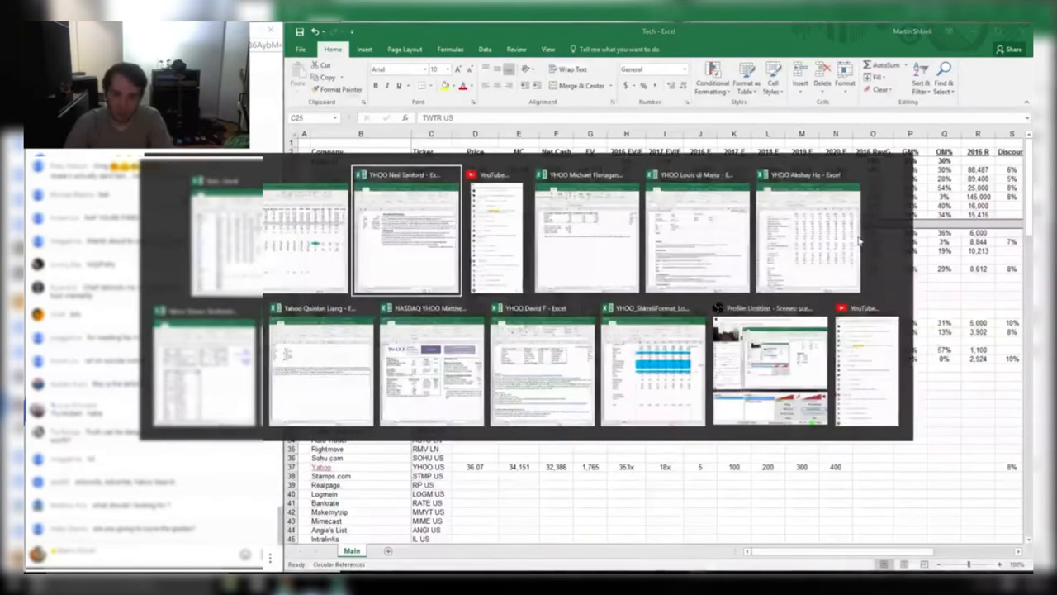
key(alt+Tab)
key(alt+Tab)
key(alt+Tab)
key(alt+Tab)
key(alt+Tab)
key(alt+Tab)
key(alt+Tab)
key(alt+Tab)
key(alt+Tab)
key(alt+Tab)
key(alt+Tab)
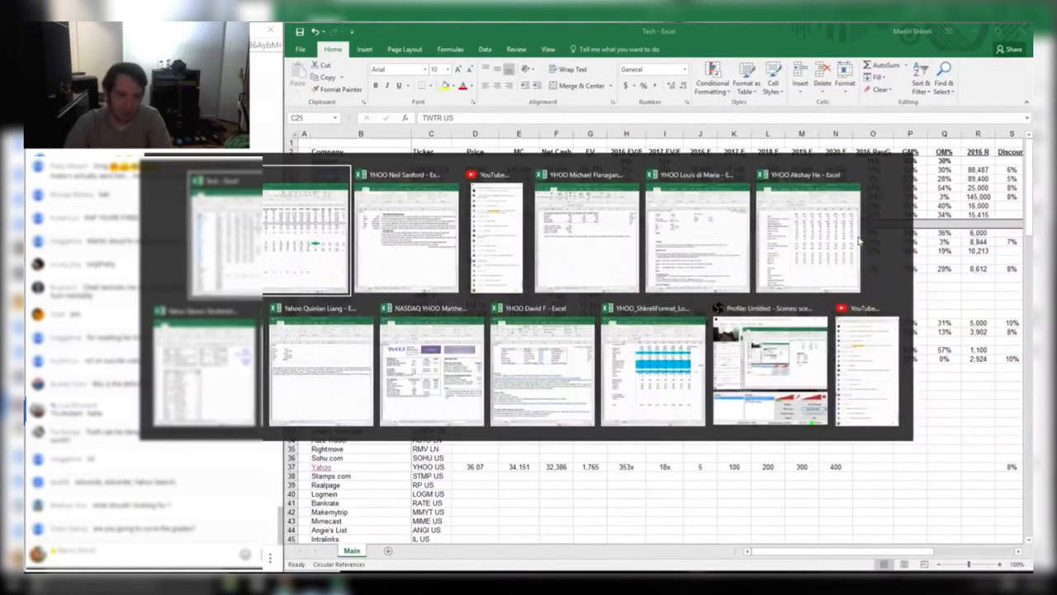
key(alt+Tab)
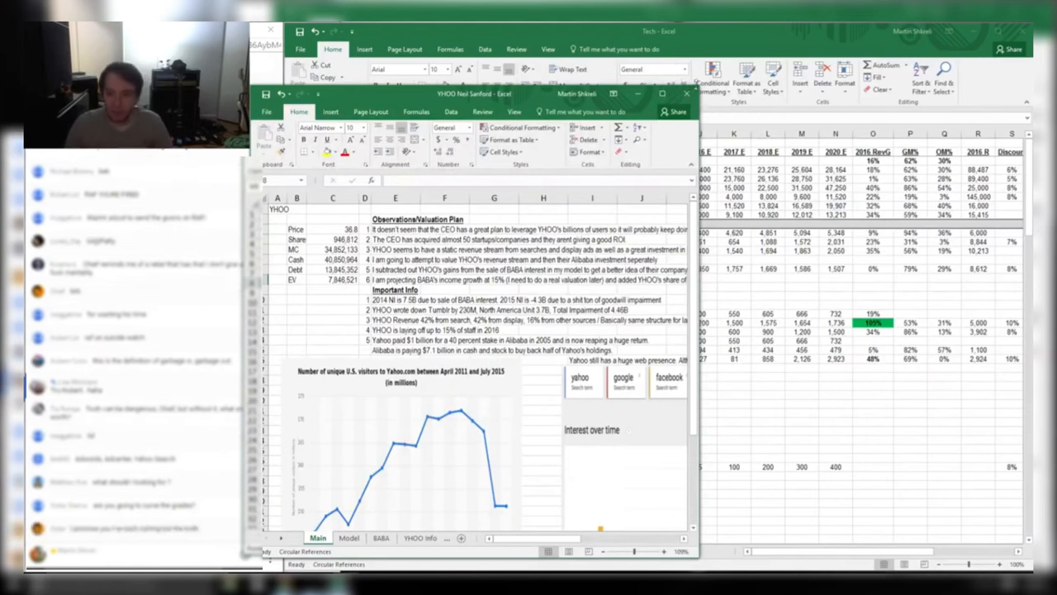
click(663, 94)
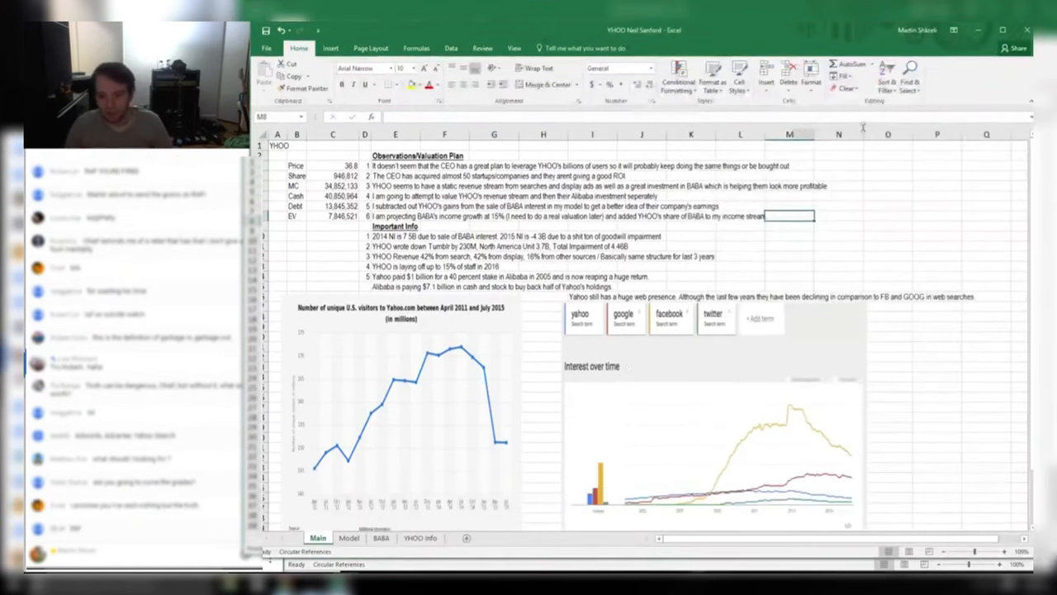
Set the whole Main sheet's font to Arial and widen column B
click(397, 196)
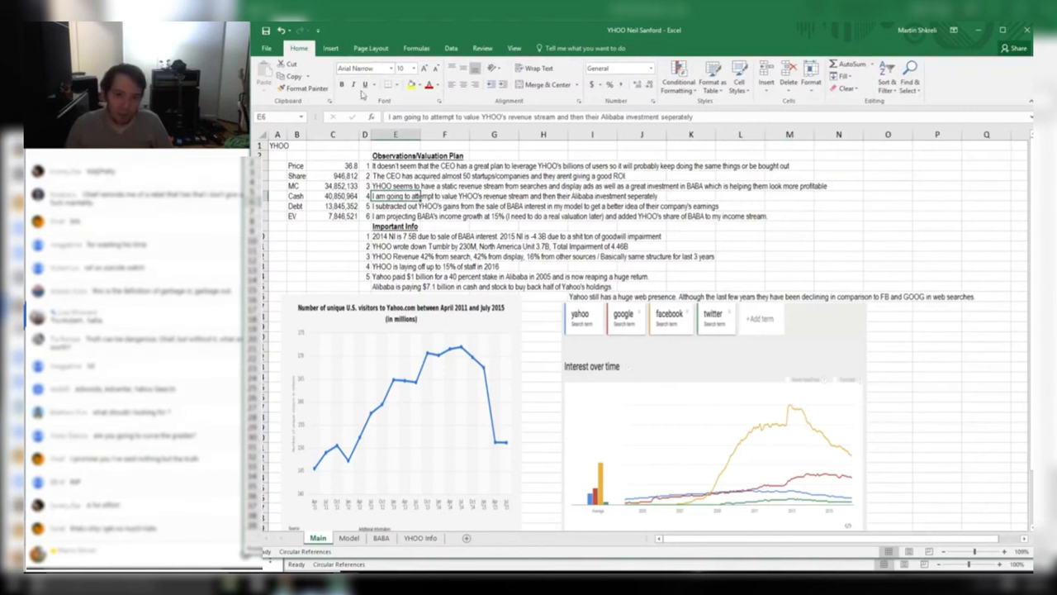
key(ctrl+a)
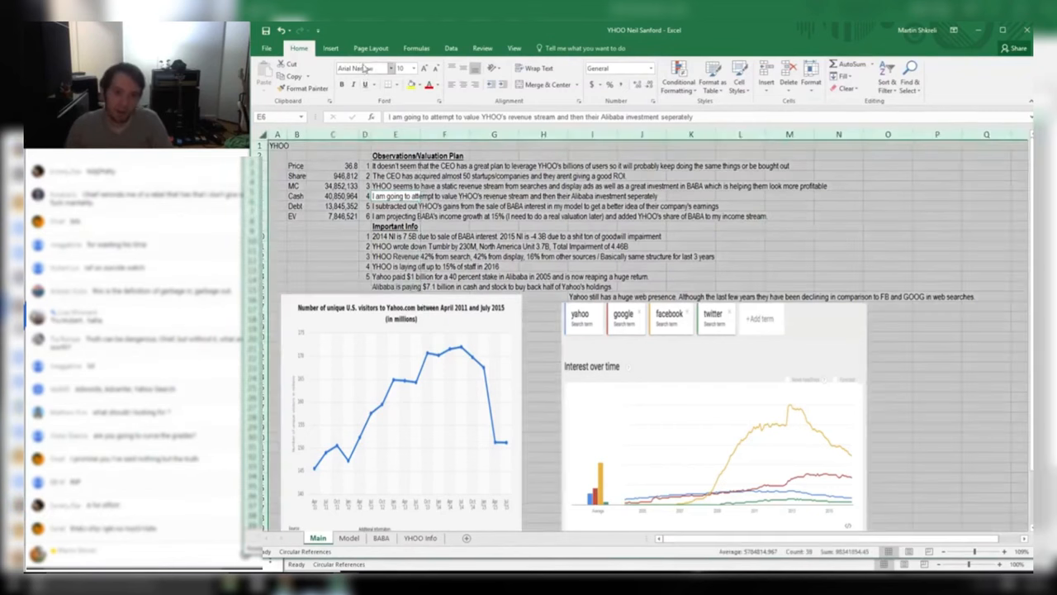
click(365, 69)
text(Arial)
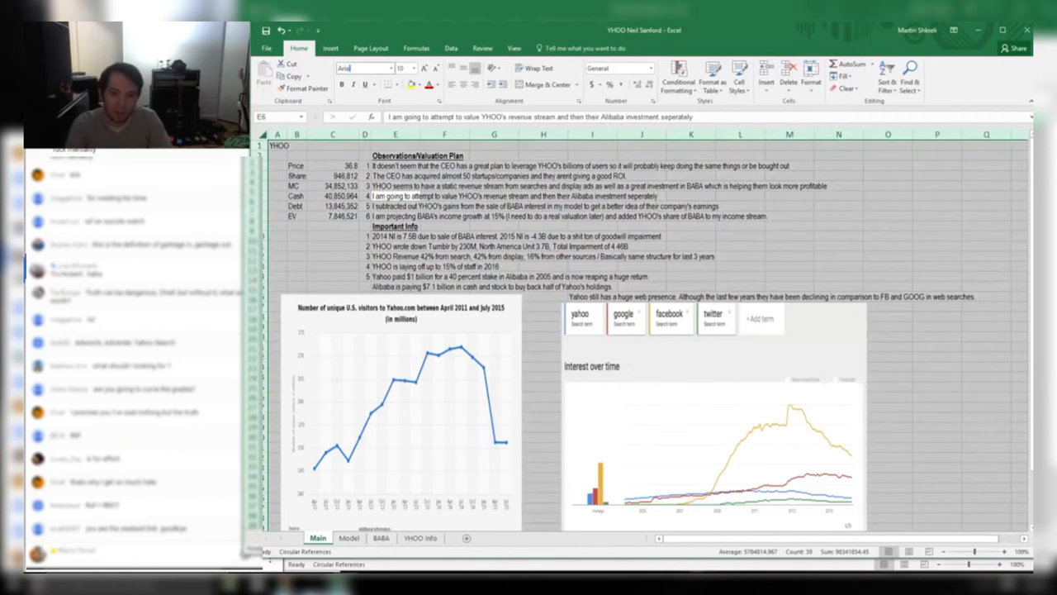
key(Return)
click(659, 218)
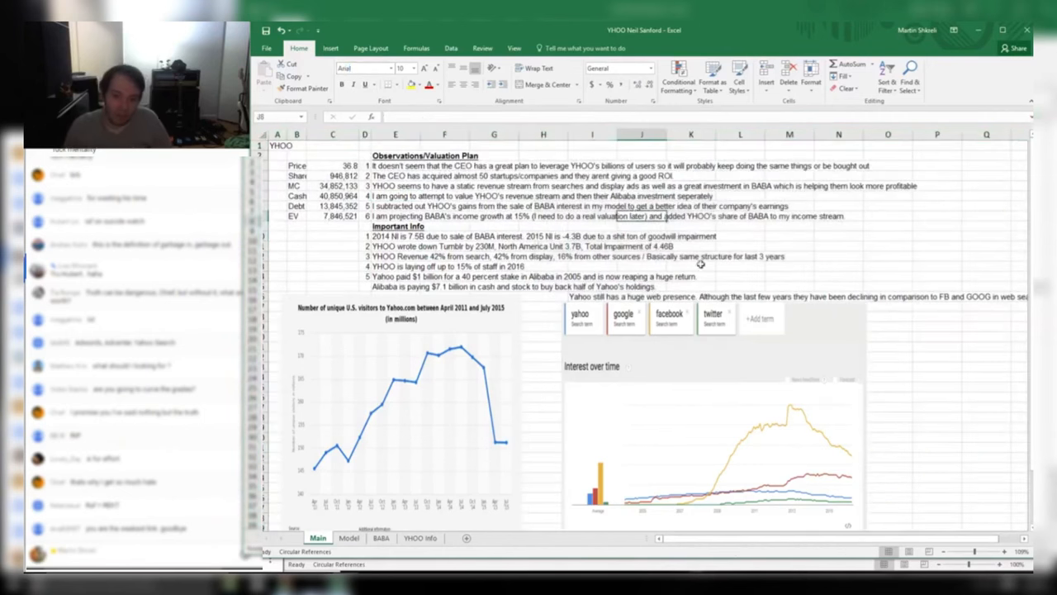
click(391, 225)
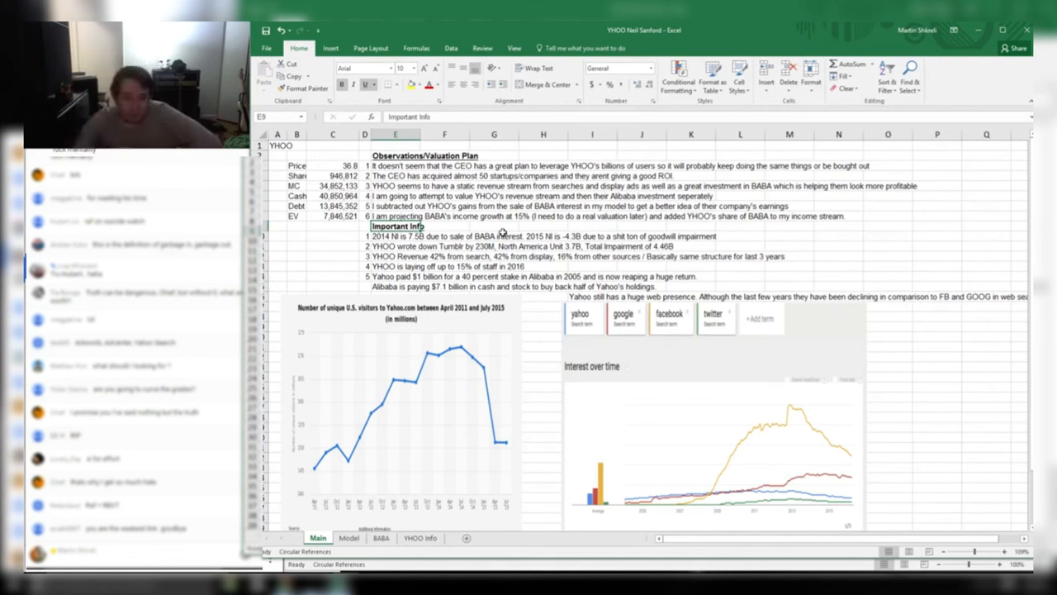
drag(313, 134, 330, 141)
Fill the Cash cell (40,850,964) yellow, leaving its hard-coded sum formula unchanged
click(350, 197)
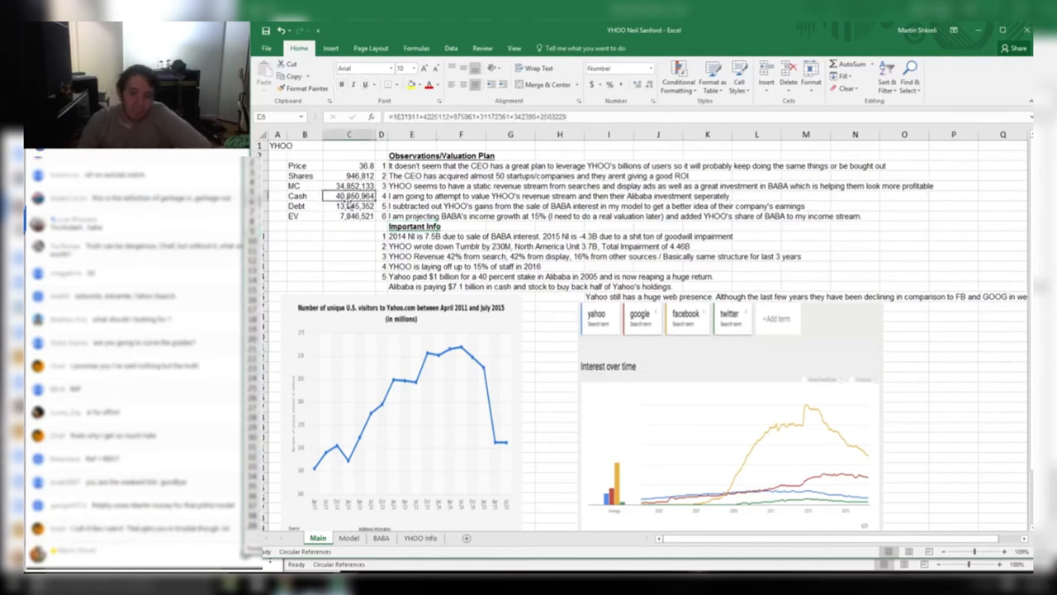
drag(541, 117, 573, 120)
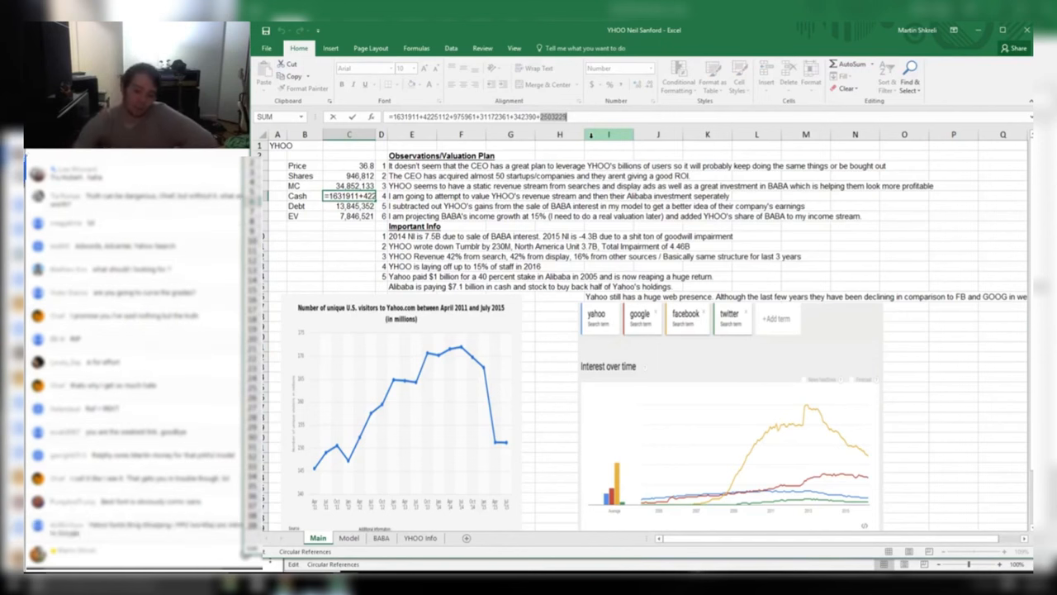
key(Escape)
click(411, 85)
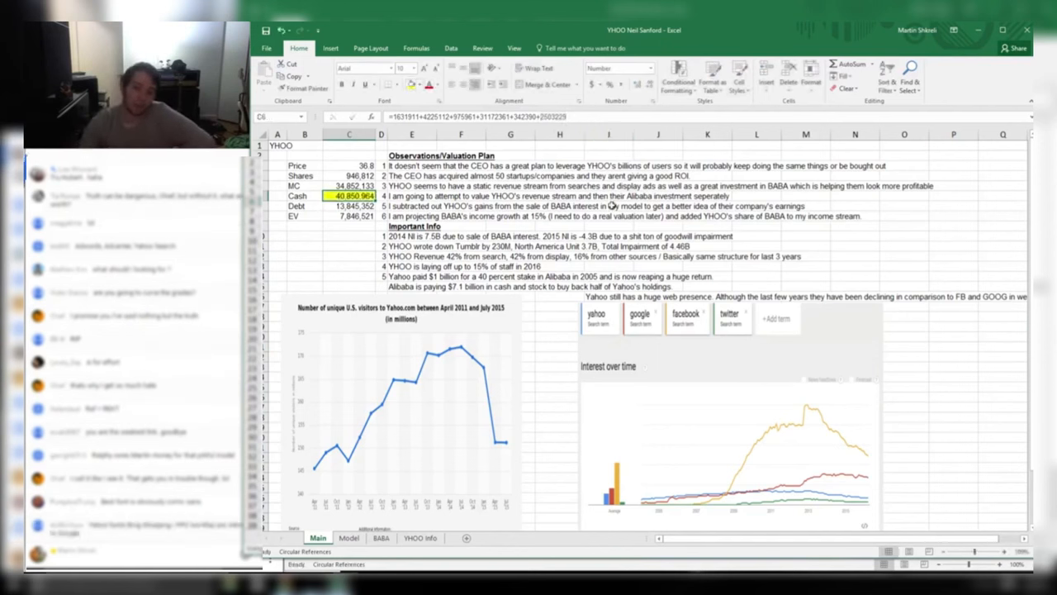
click(612, 206)
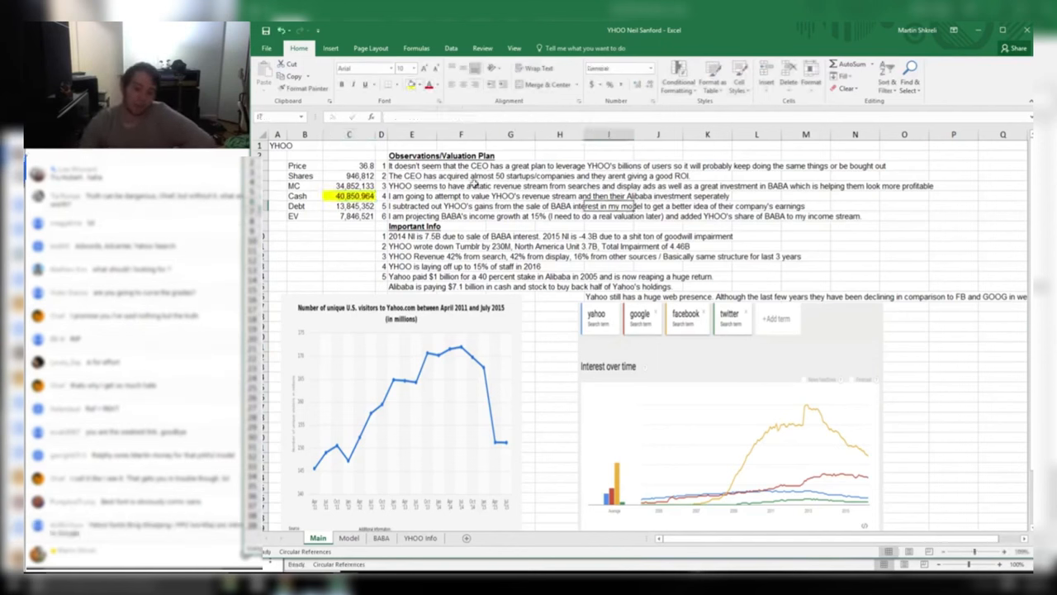
double_click(543, 115)
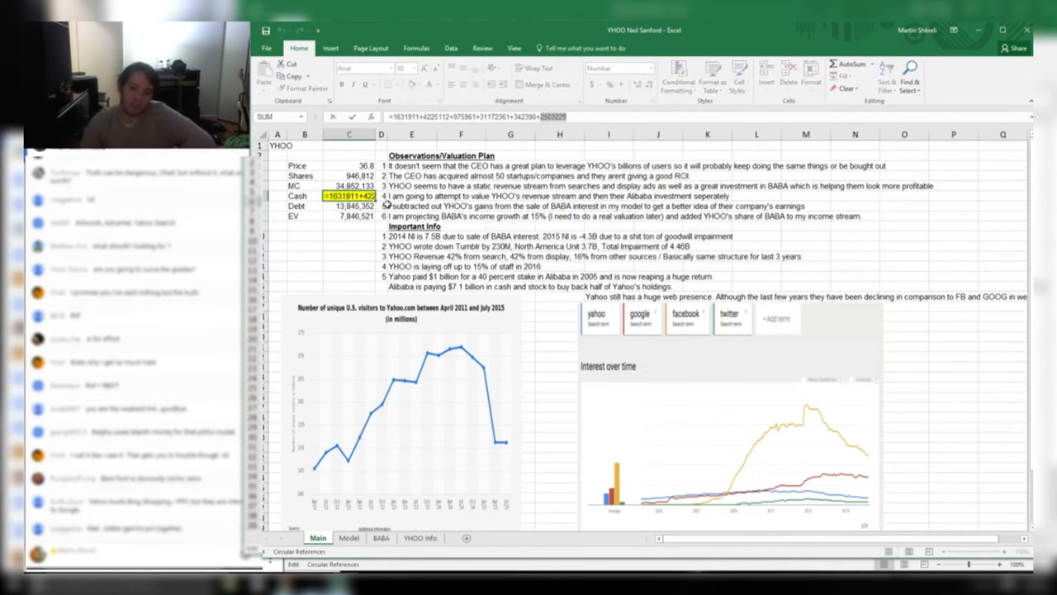
click(353, 217)
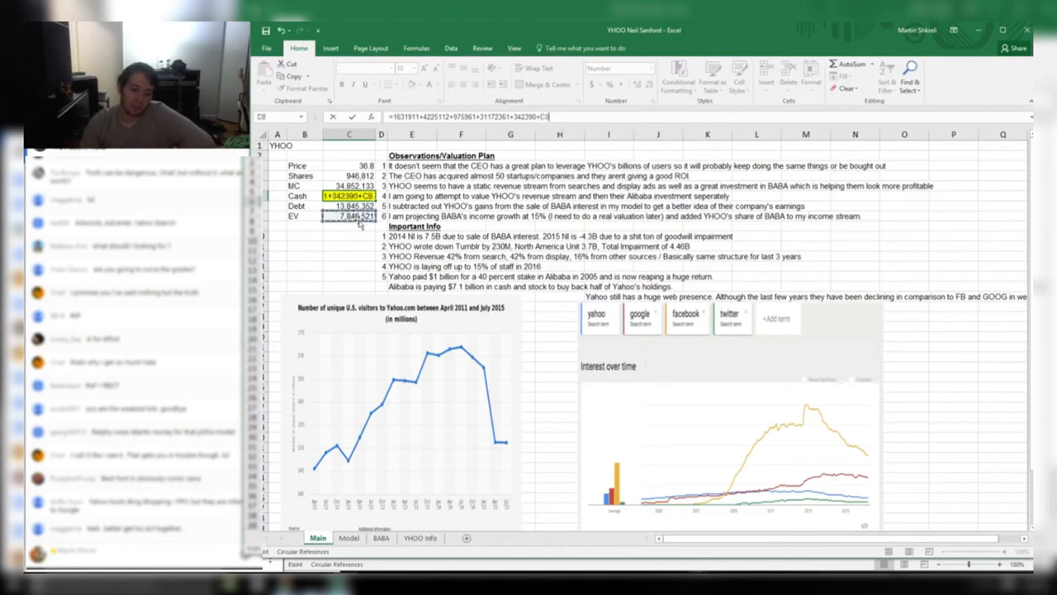
key(Return)
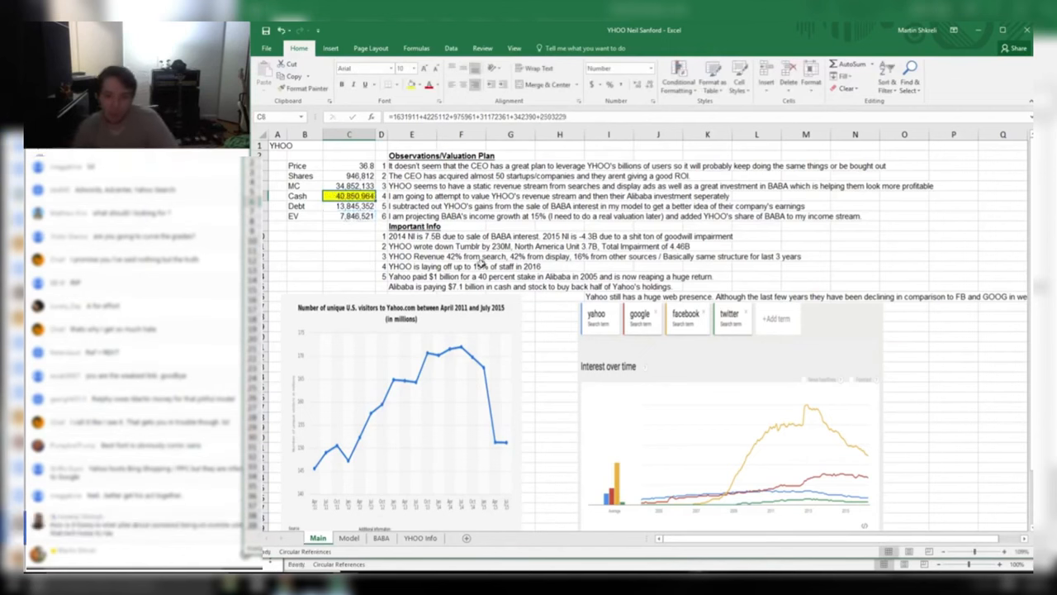
click(493, 267)
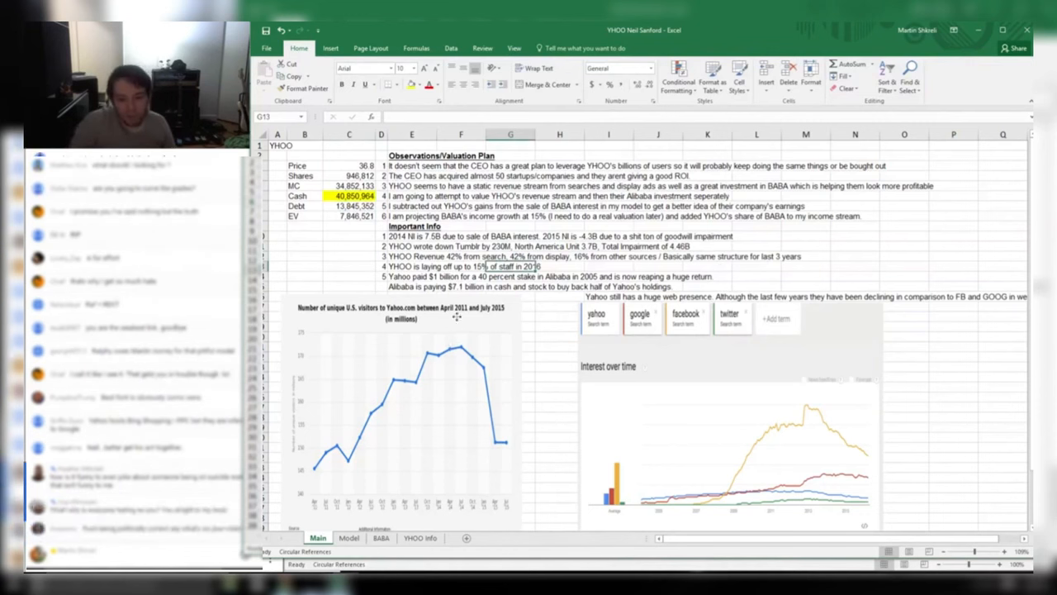
Reposition and shrink the Statista Yahoo visitors chart to uncover the notes
drag(456, 316, 465, 263)
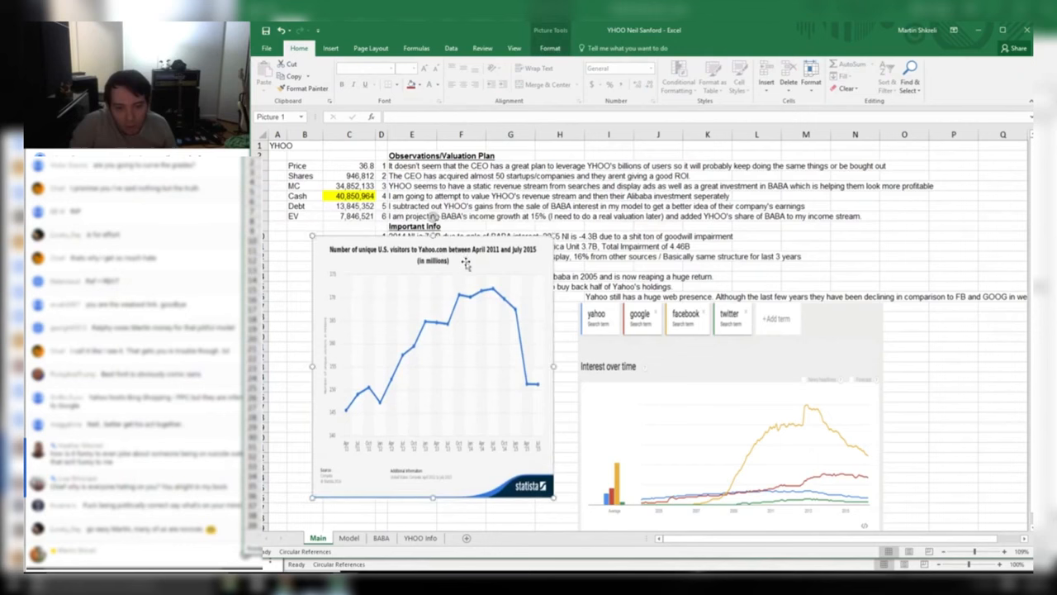
drag(555, 235, 761, 147)
drag(643, 261, 658, 292)
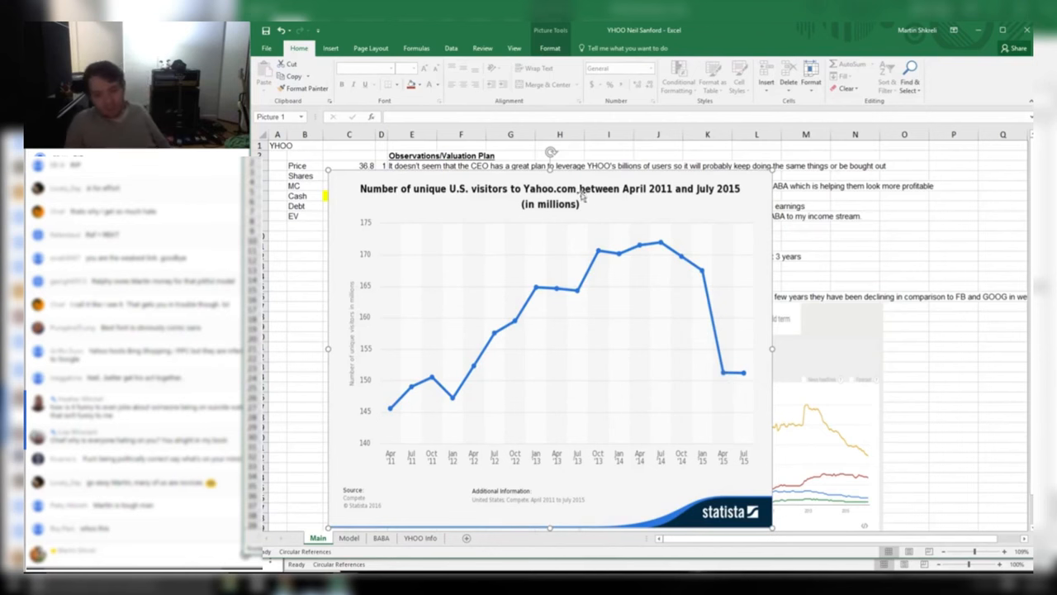
drag(610, 209, 584, 197)
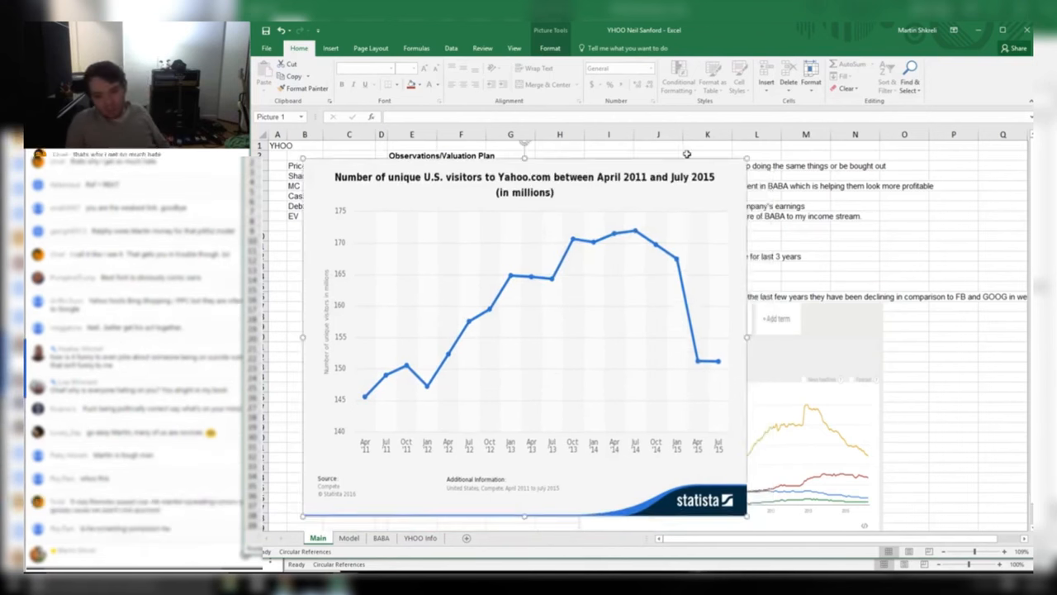
drag(749, 157, 579, 294)
Shrink the Google Trends image and place it beside the smaller Statista chart
drag(706, 343, 546, 258)
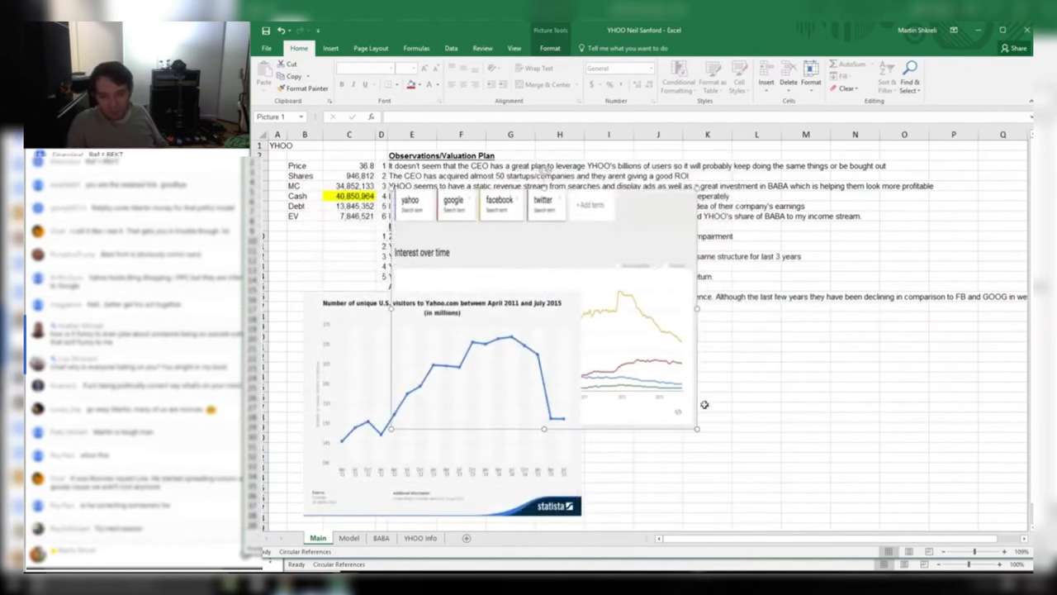
drag(698, 429, 882, 474)
drag(804, 256, 937, 202)
click(469, 320)
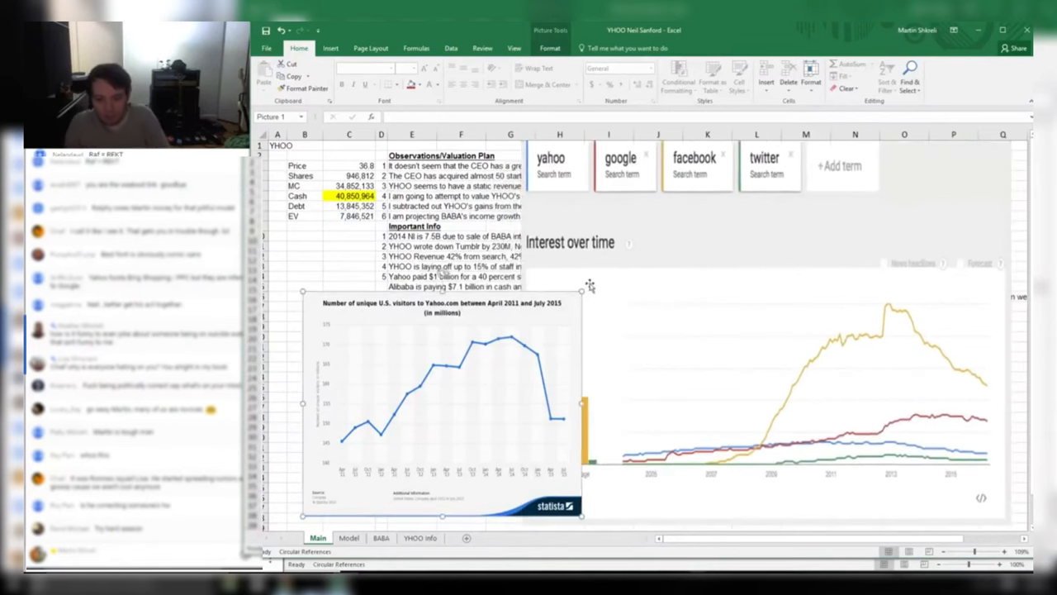
drag(583, 289, 503, 361)
drag(779, 377, 755, 379)
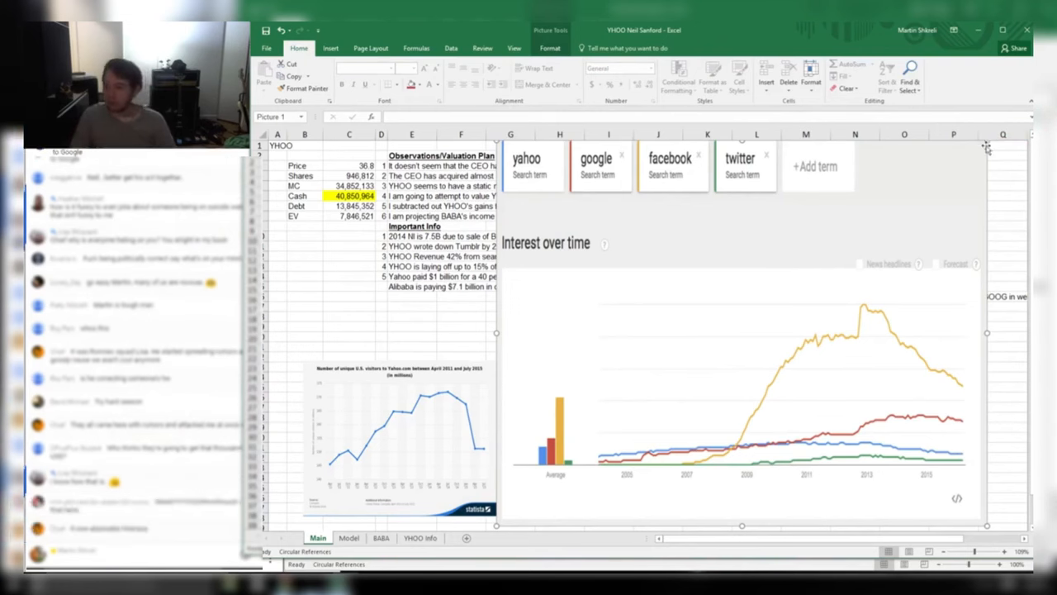
drag(987, 140, 748, 328)
click(343, 216)
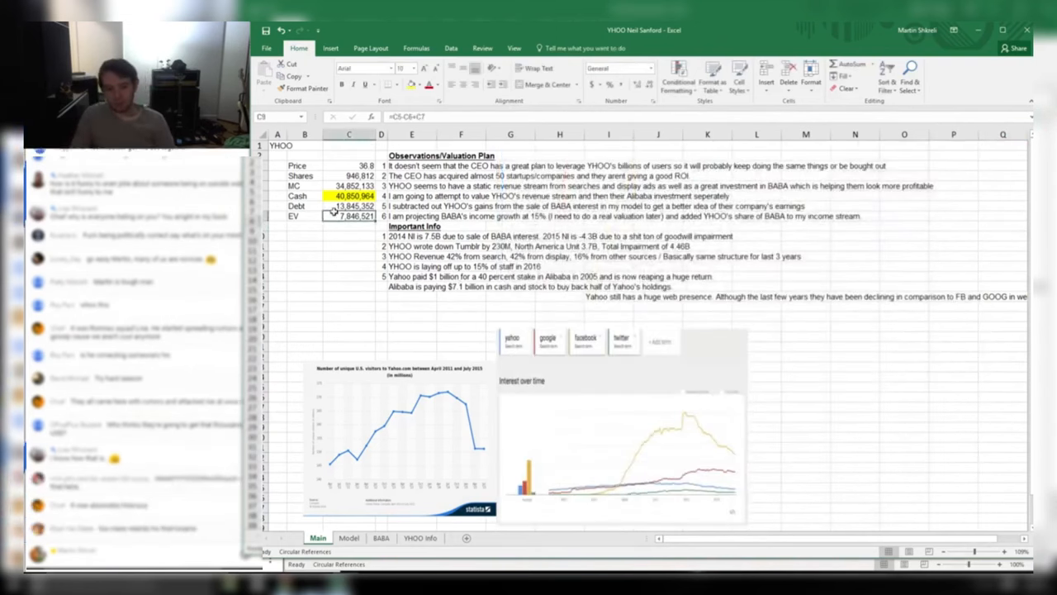
key(shift+Left)
ctrl+scroll(347, 228, up, 8)
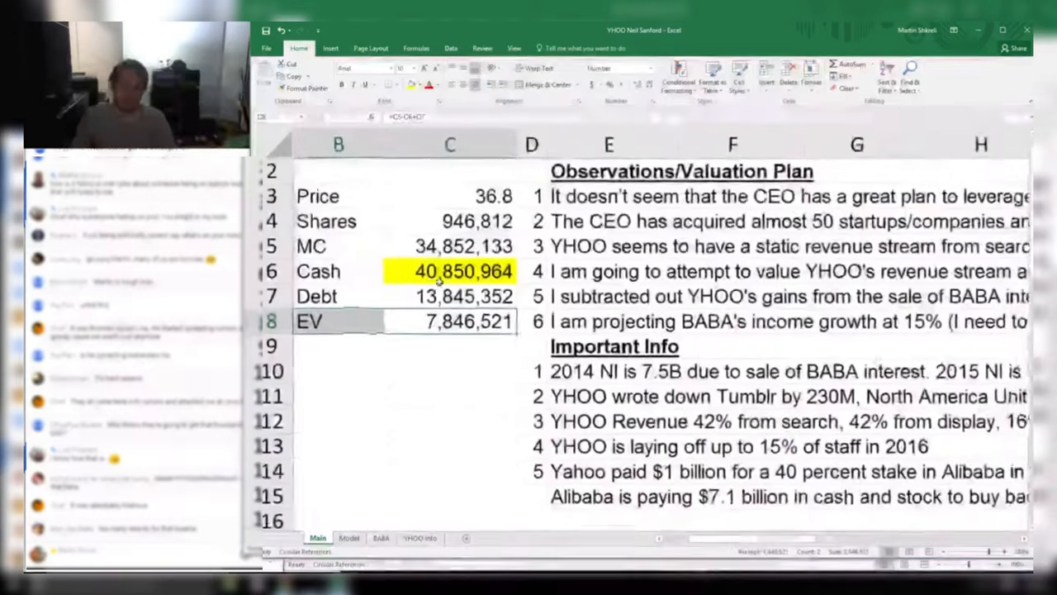
drag(429, 327, 290, 157)
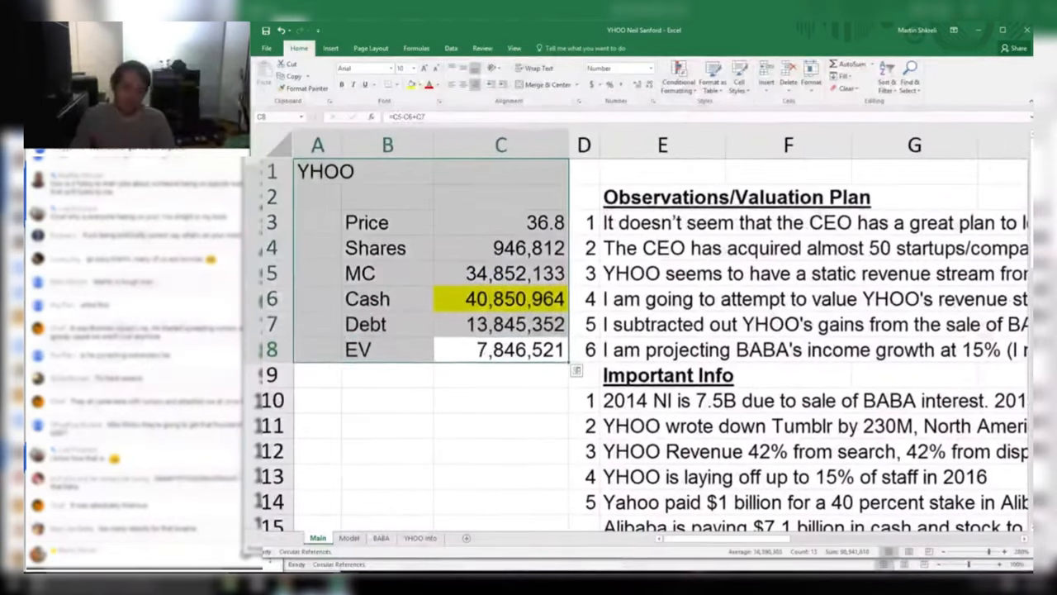
click(337, 300)
click(473, 357)
key(shift+Left)
click(535, 375)
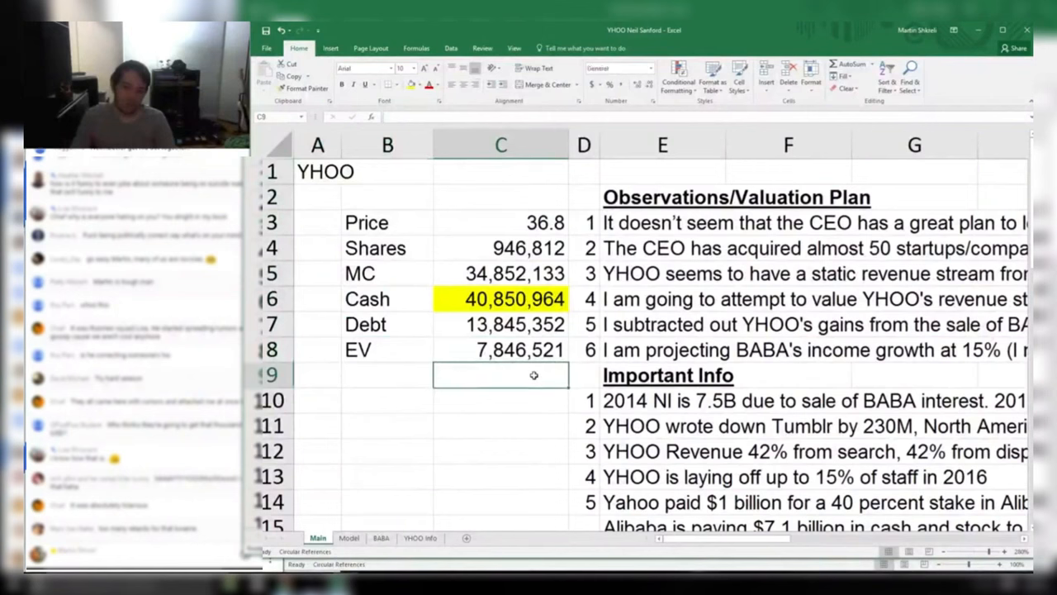
drag(530, 376, 351, 368)
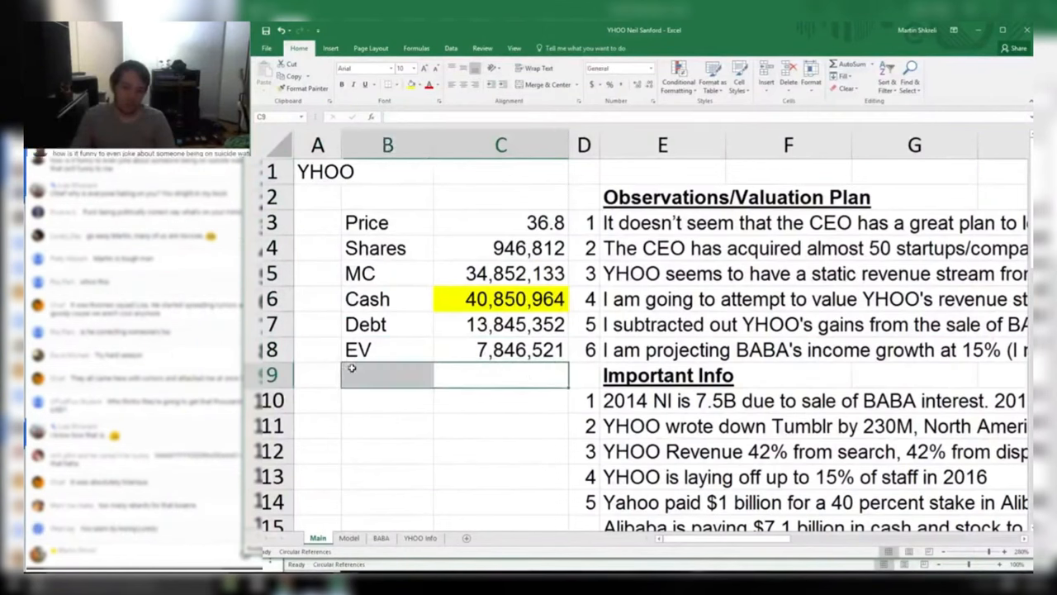
click(477, 373)
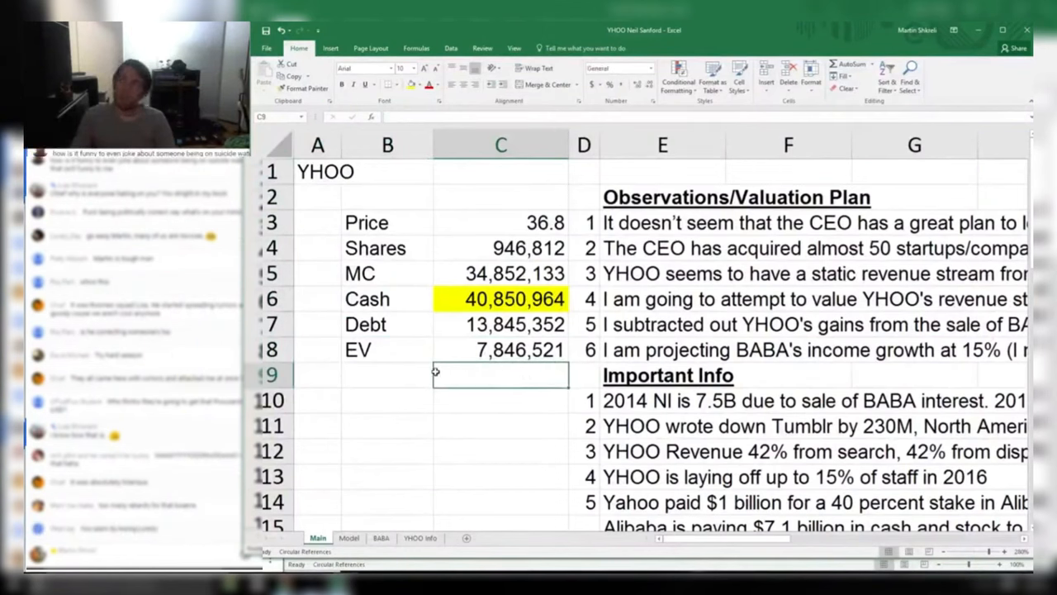
click(444, 402)
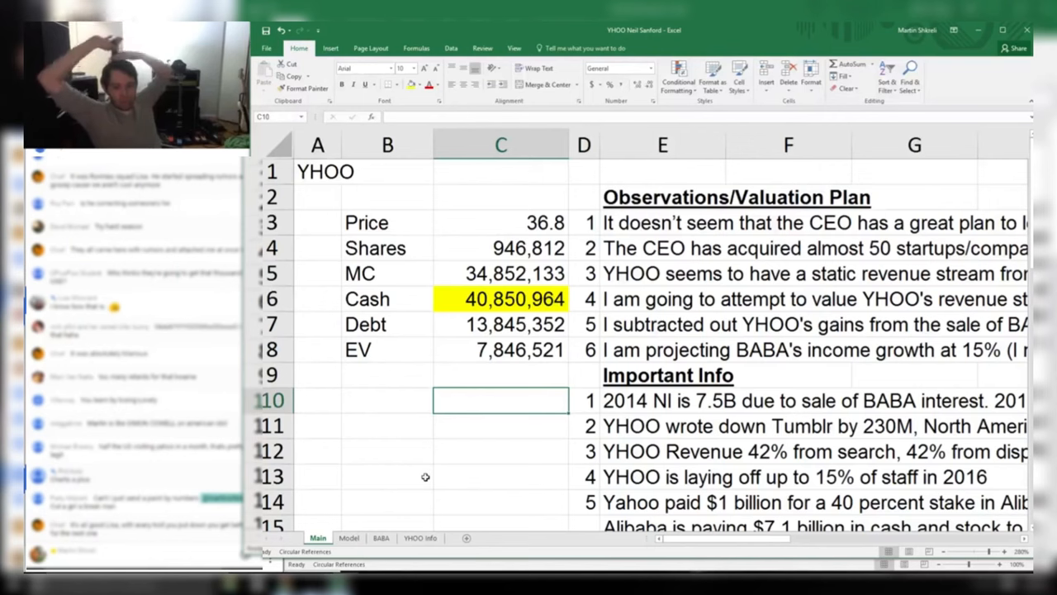
Enter 1,700,000 in C9 as a Number with 0 decimals and thousands separator
key(Up)
text(1700000)
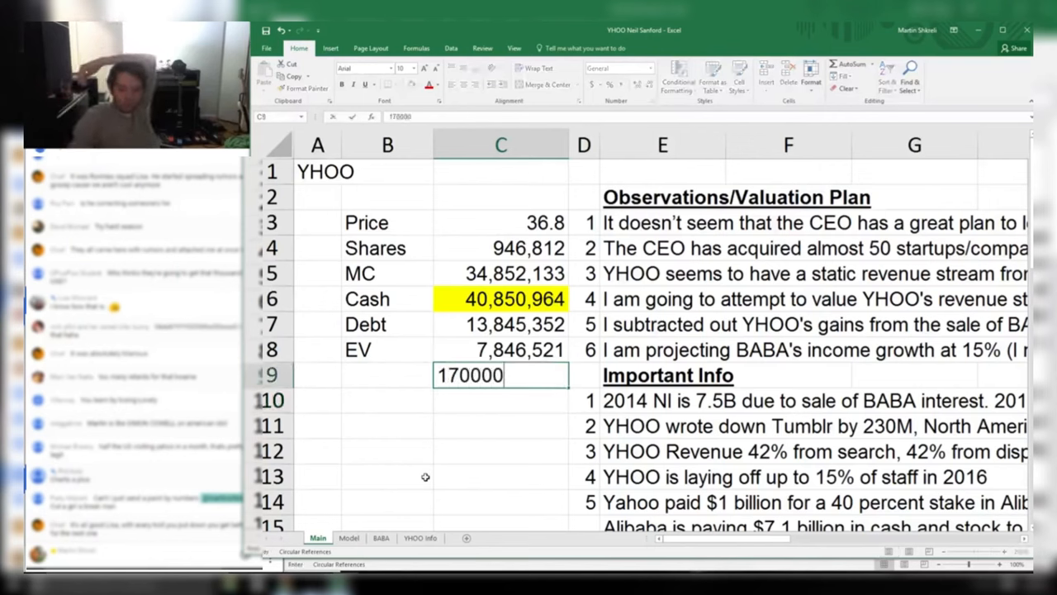
key(Return)
key(Up)
key(ctrl+1)
key(Down)
key(Tab)
text(0)
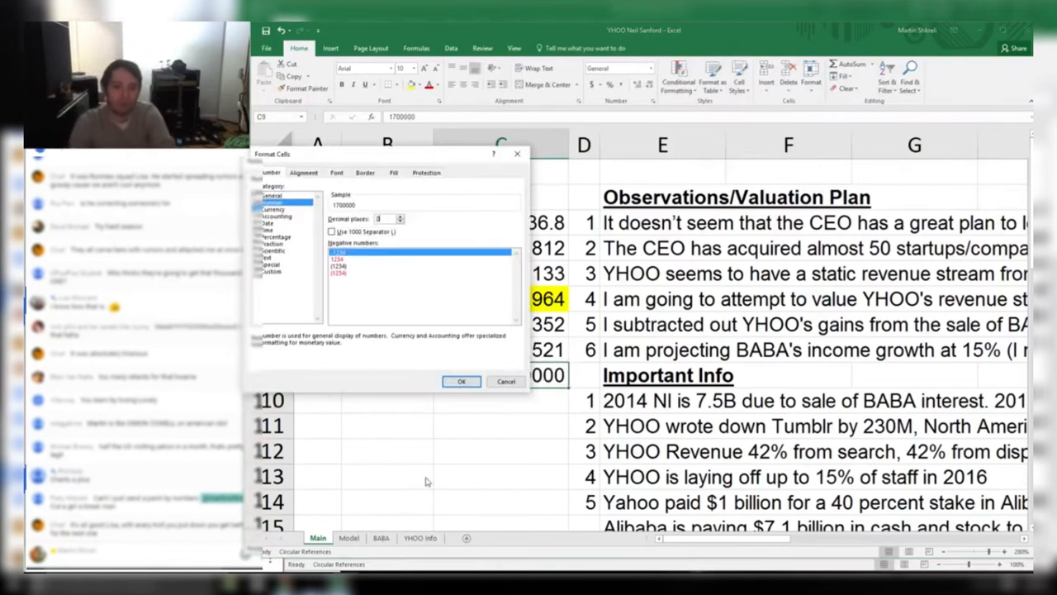
key(Tab)
key(space)
key(Return)
Label B9 'EV' and fill both EV rows B8:C9 yellow
key(Down)
key(Down)
key(Up)
key(Up)
key(Left)
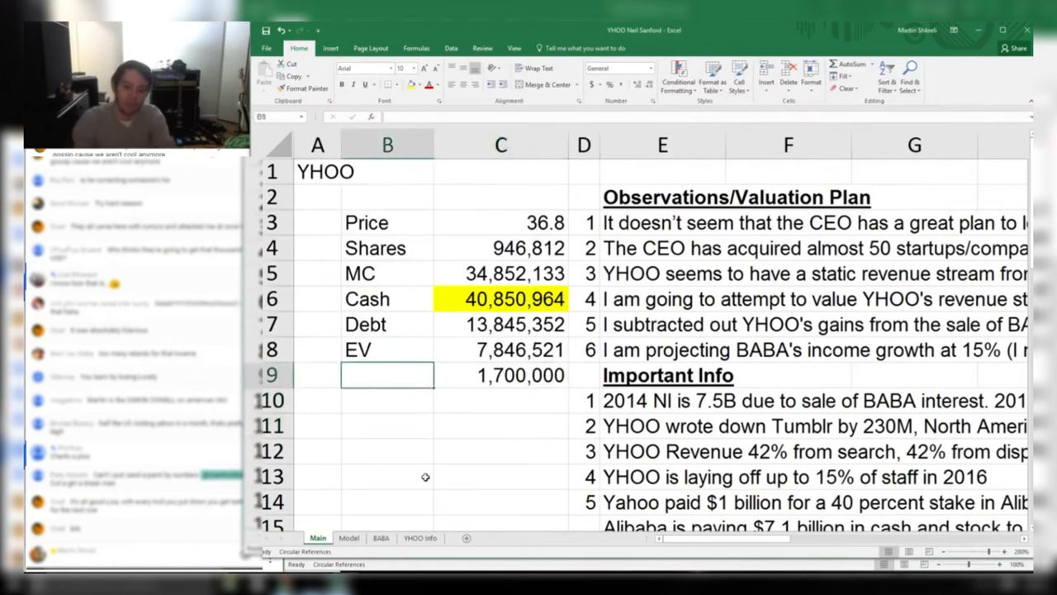
text(EV)
key(Tab)
key(shift+Left)
key(shift+Up)
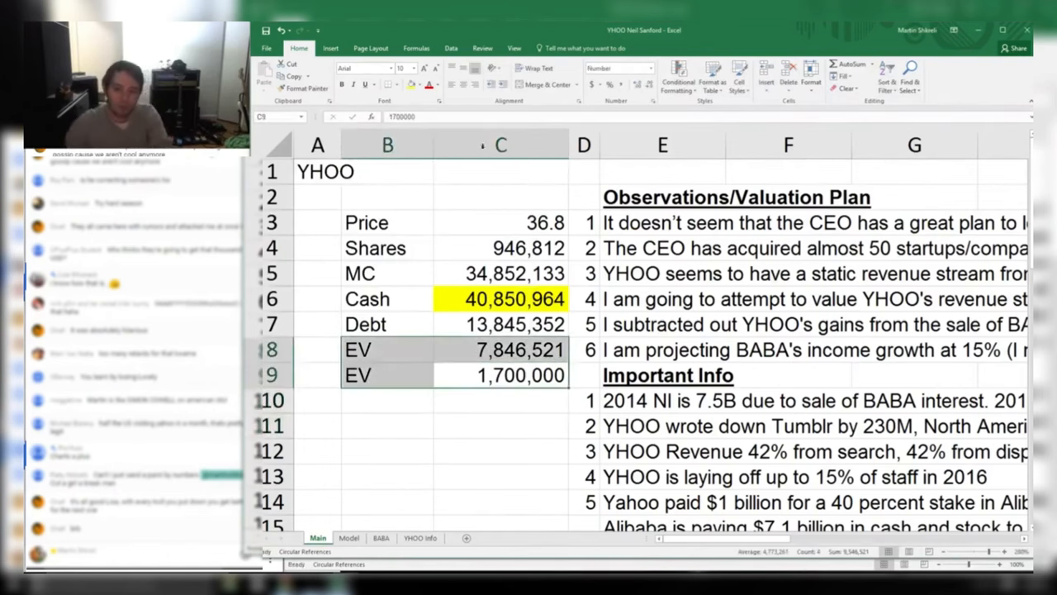
click(411, 86)
Reselect and check the two yellow EV rows in B8:C9
scroll(578, 331, up, 2)
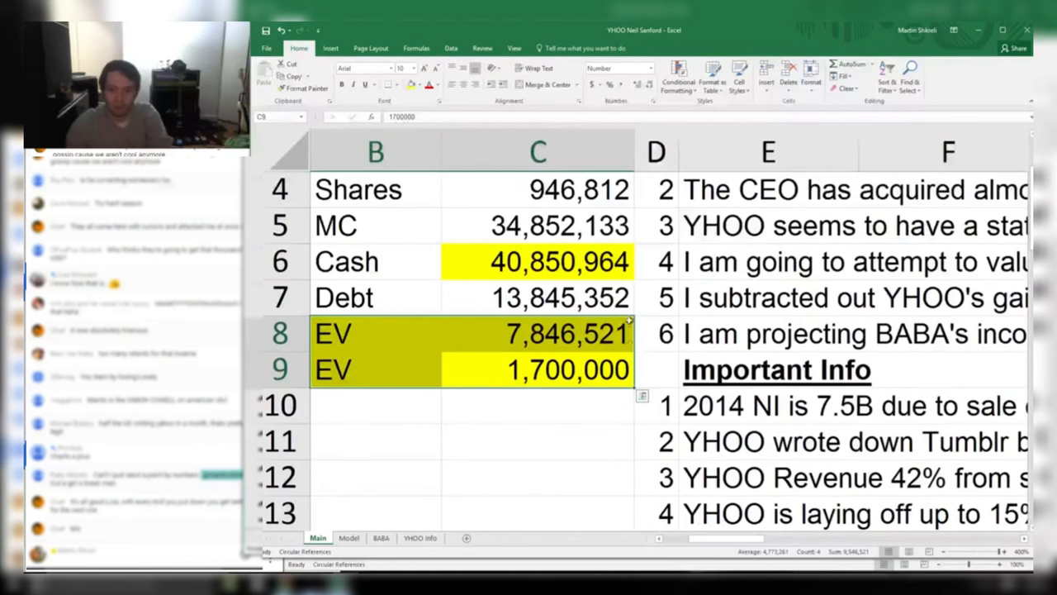
drag(732, 538, 704, 538)
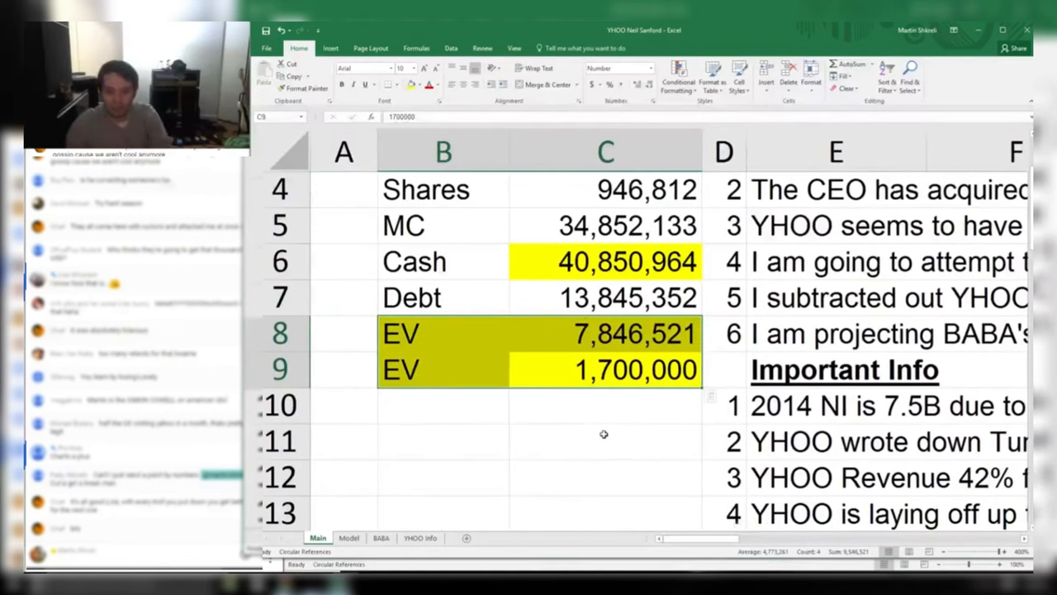
click(605, 403)
drag(629, 368, 488, 368)
click(460, 417)
click(450, 471)
click(497, 437)
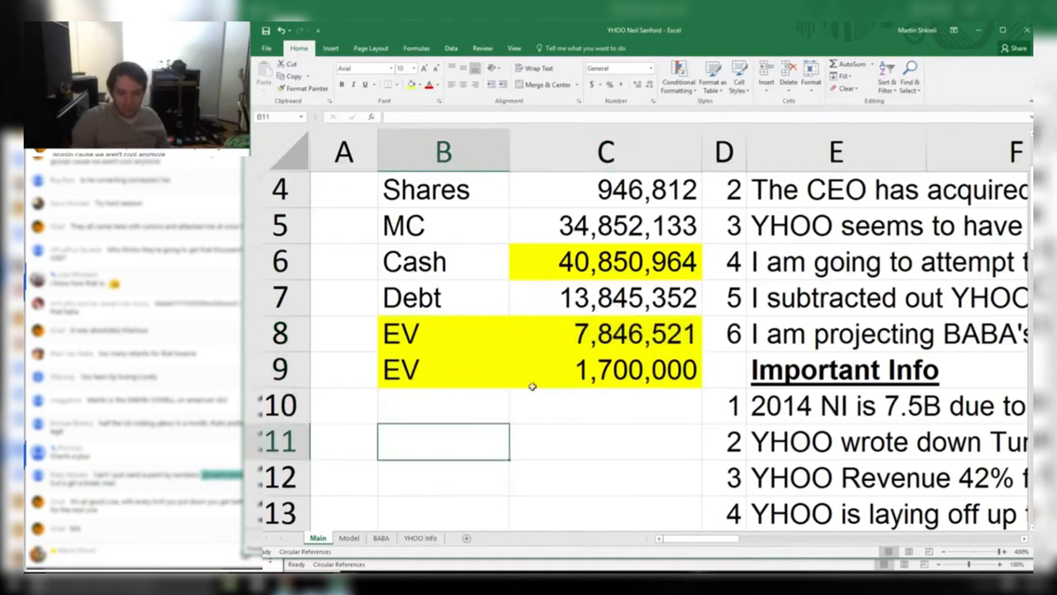
mouse_move(450, 337)
mouse_down()
mouse_move(448, 363)
mouse_move(443, 344)
mouse_up()
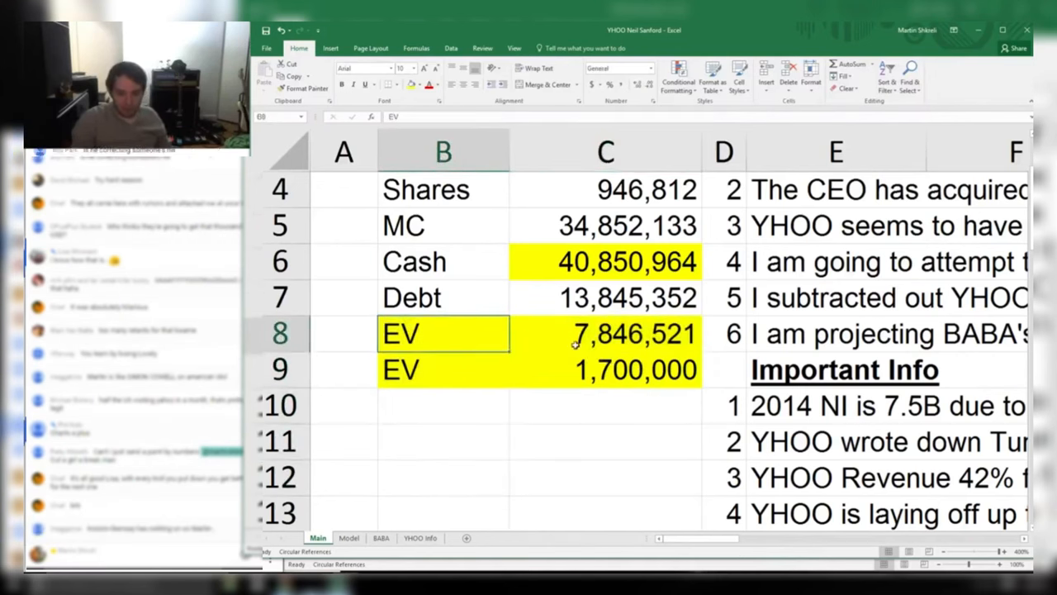
drag(574, 364, 462, 354)
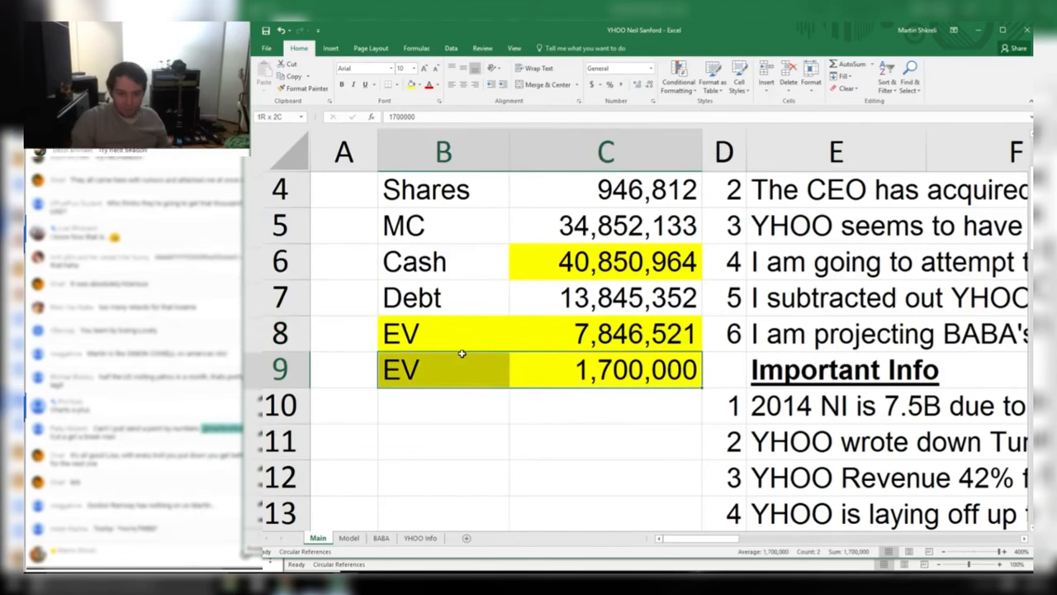
click(559, 419)
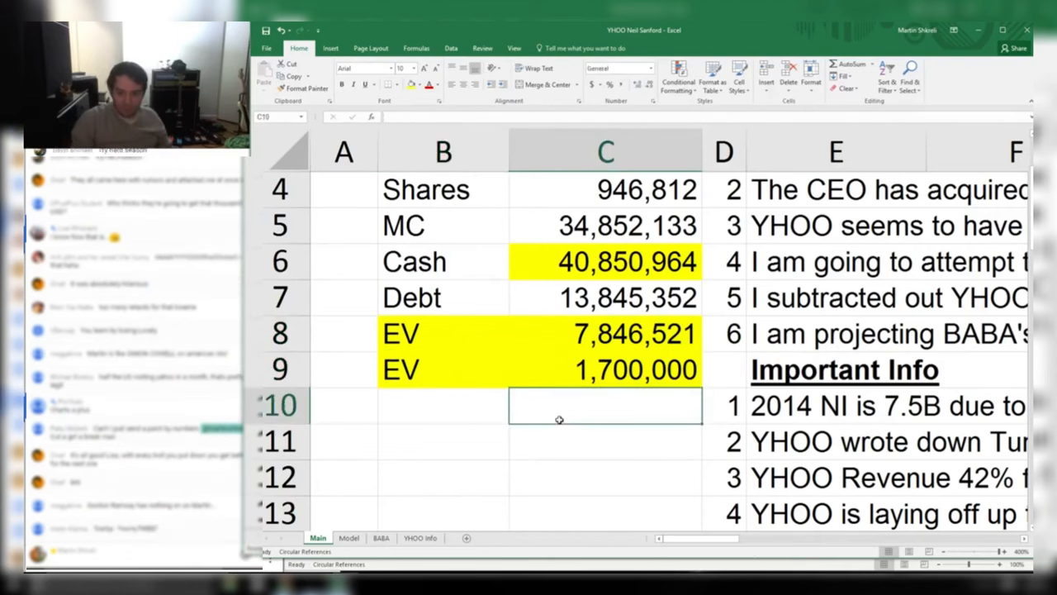
scroll(557, 411, down, 5)
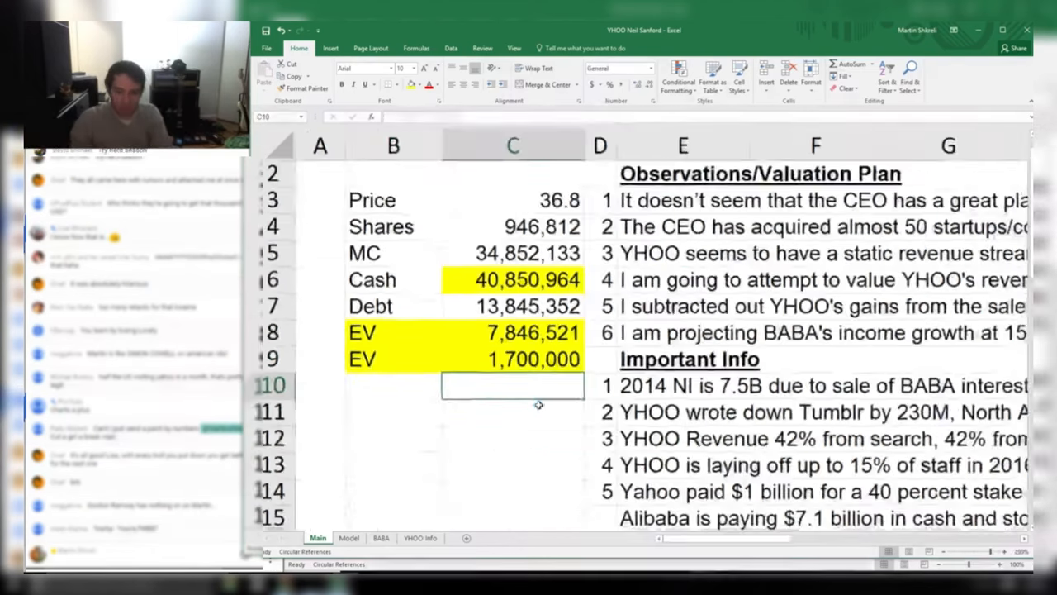
scroll(538, 402, down, 2)
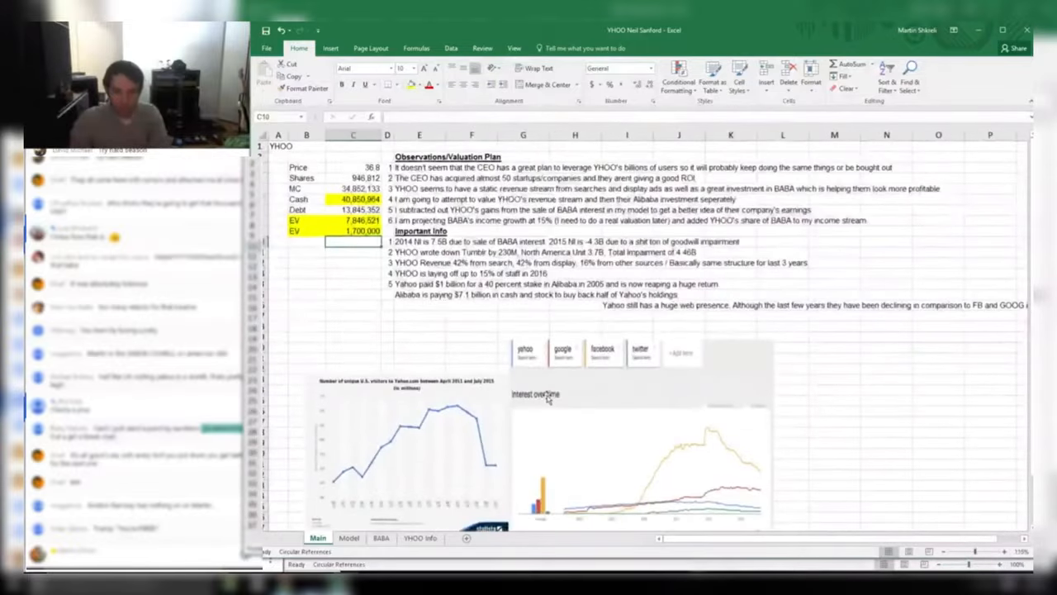
Browse the Yahoo revenue projections across years and rows on the Model sheet, then return to the Tech workbook
key(ctrl+Page_Down)
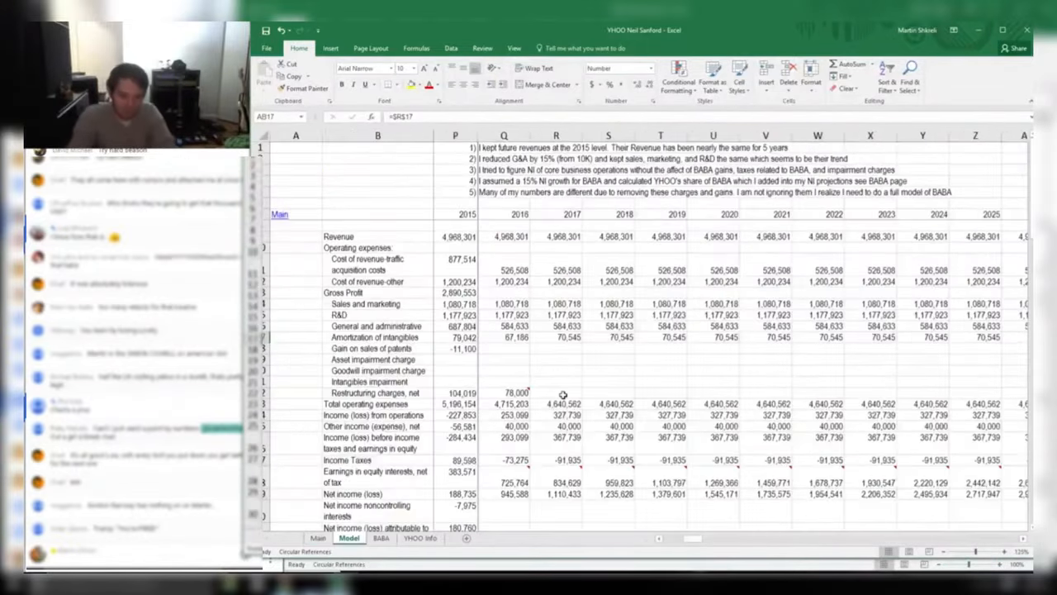
key(ctrl+Home)
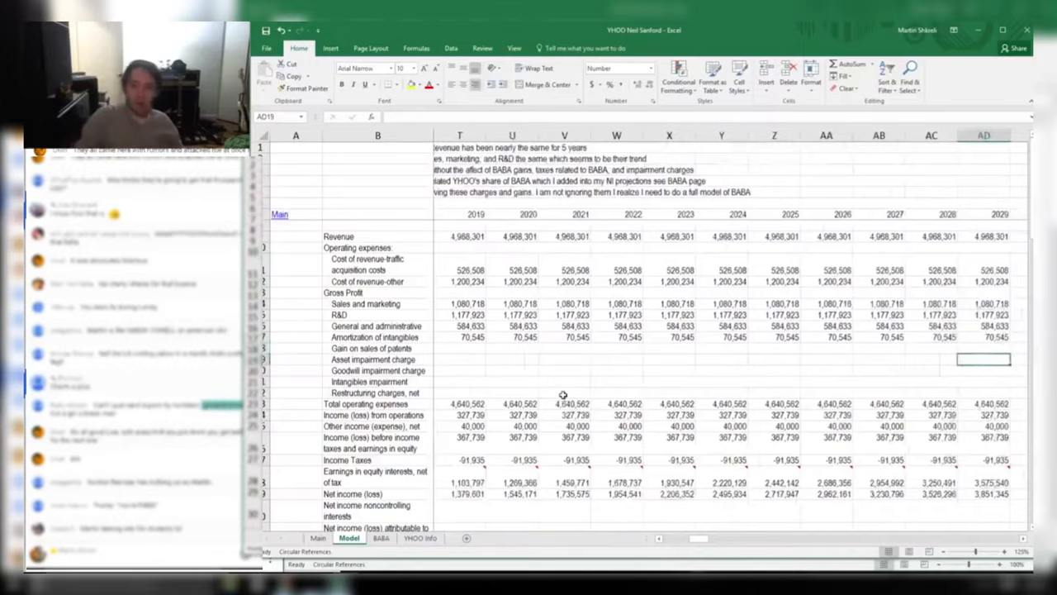
key(ctrl+Right)
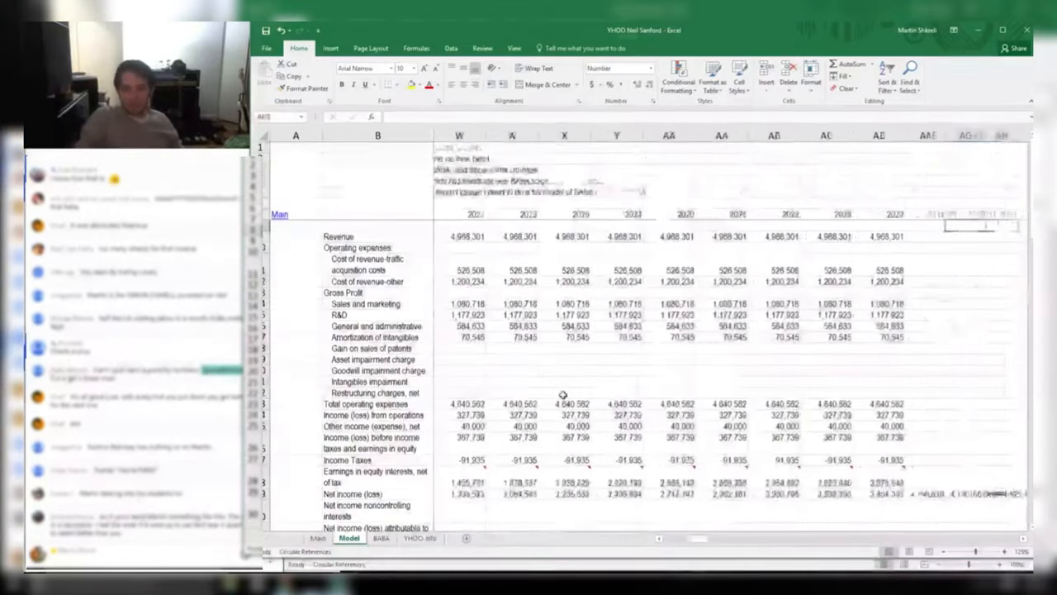
key(Right)
key(Right)
key(Right)
key(Right)
key(Right)
key(ctrl+Home)
key(Right)
key(Right)
key(Right)
key(Right)
key(Right)
key(Right)
key(Right)
key(Right)
key(Right)
key(Right)
key(Right)
key(Right)
key(Right)
key(Right)
key(Right)
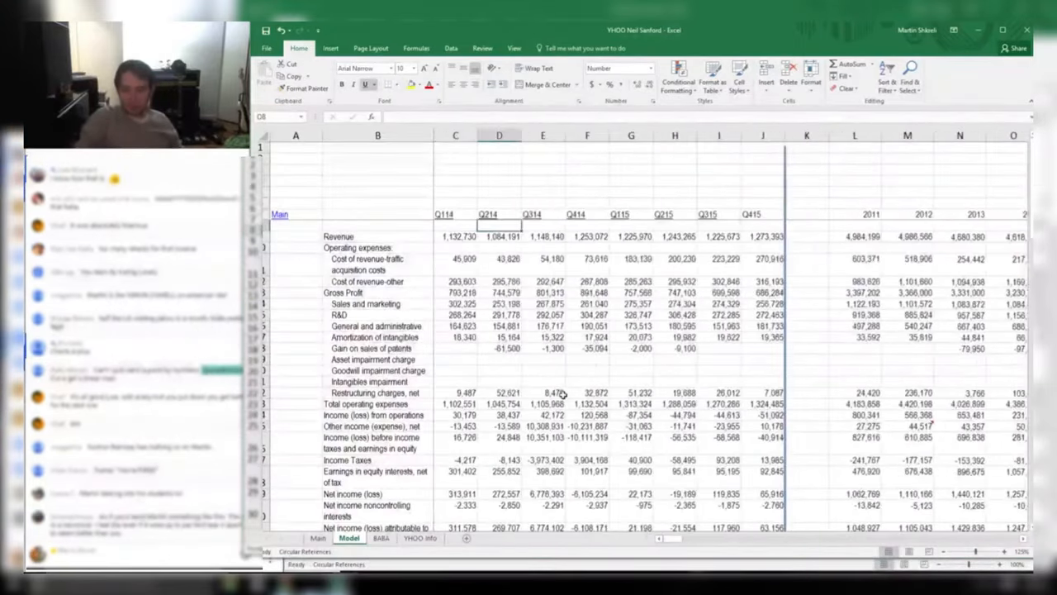
key(Right)
key(Right)
key(Right)
key(Right)
key(Right)
key(Right)
key(Right)
key(Page_Down)
key(Left)
key(Left)
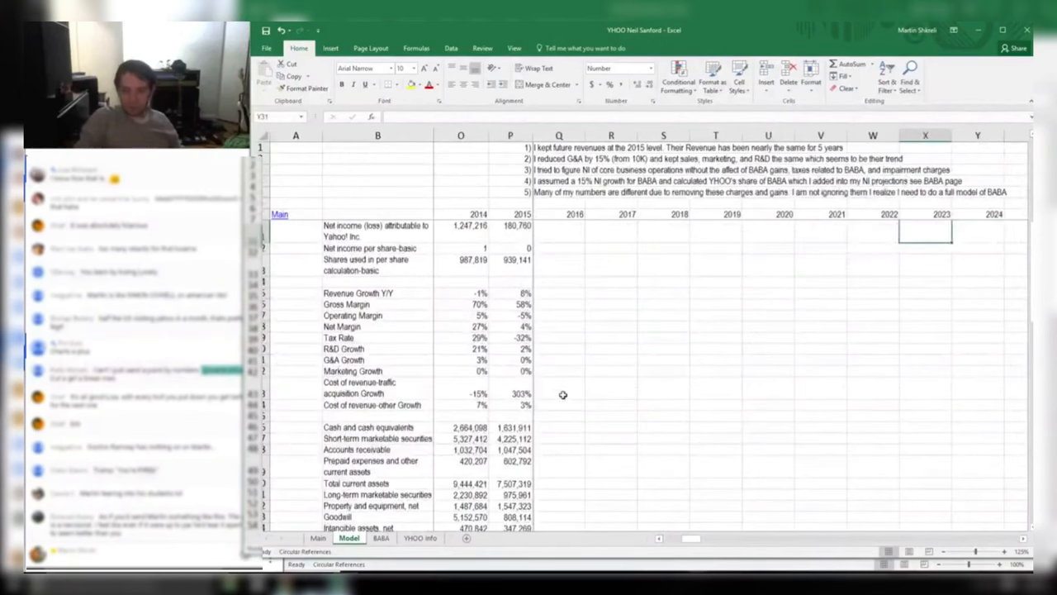
key(Left)
key(Left)
key(Left)
key(Left)
key(Left)
key(Left)
key(Left)
key(Left)
key(Left)
key(Left)
key(Left)
key(Left)
key(Left)
key(Left)
key(Page_Up)
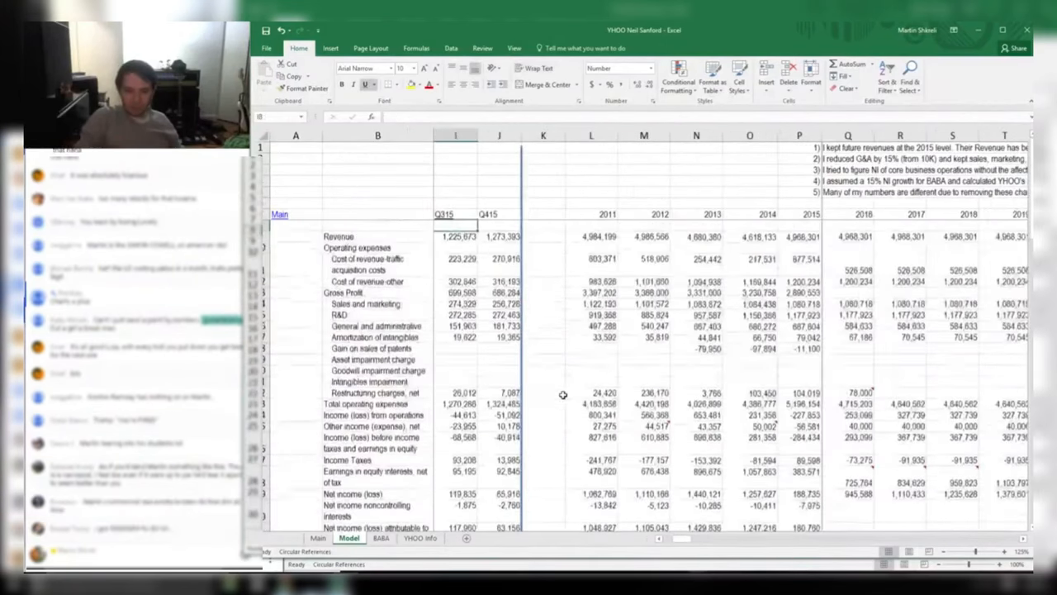
key(Page_Down)
key(Page_Up)
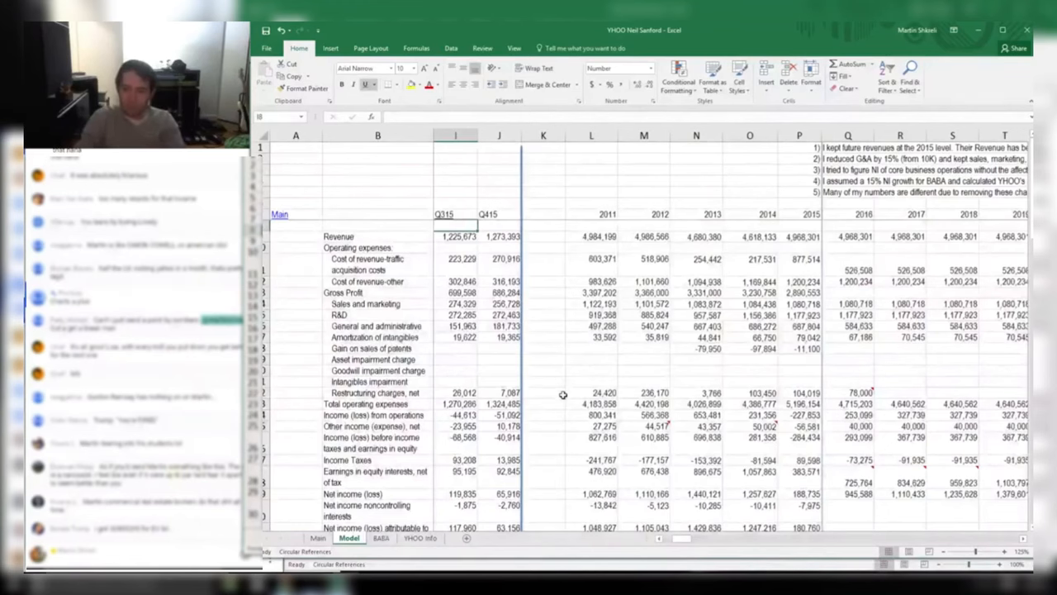
key(alt+Tab)
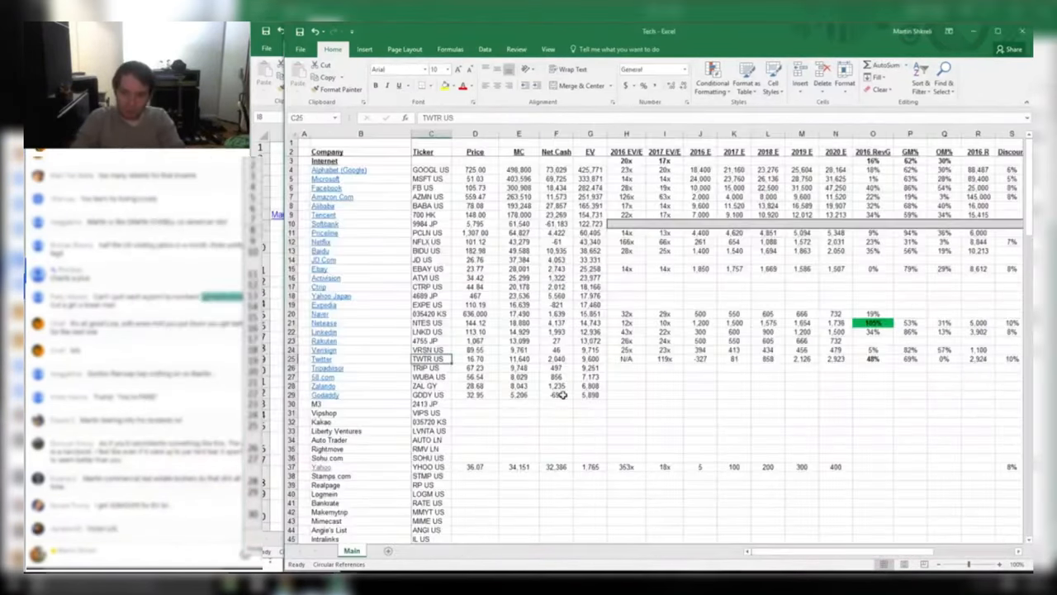
Create a new blank workbook and size it to sit beside the Tech sheet
key(ctrl+n)
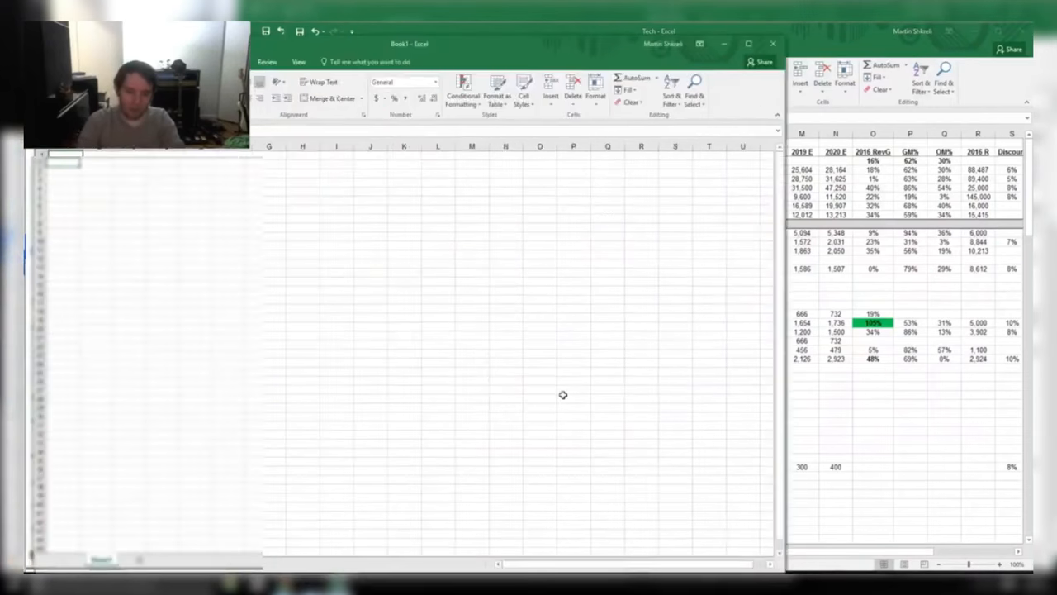
drag(468, 56, 802, 87)
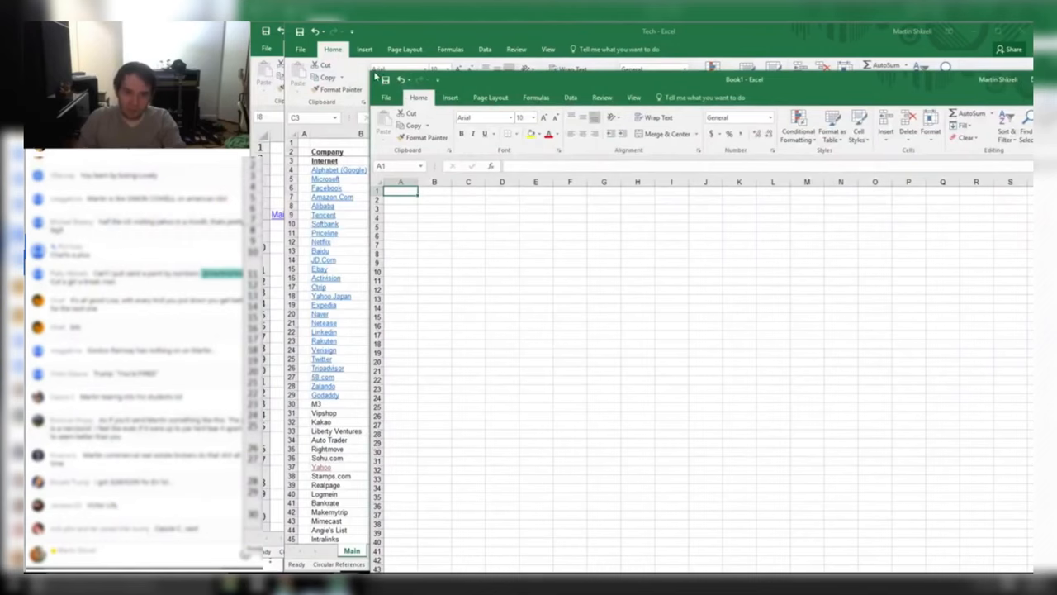
drag(372, 74, 564, 176)
Enter two reviewer names in B5 and B4 with ratings C- and F, widening column B
click(626, 328)
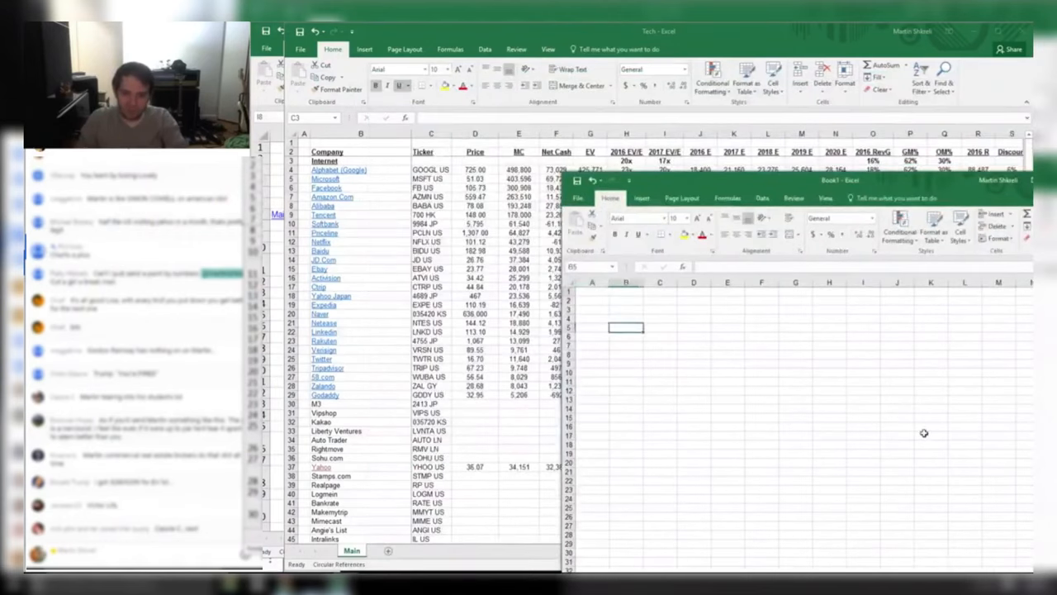
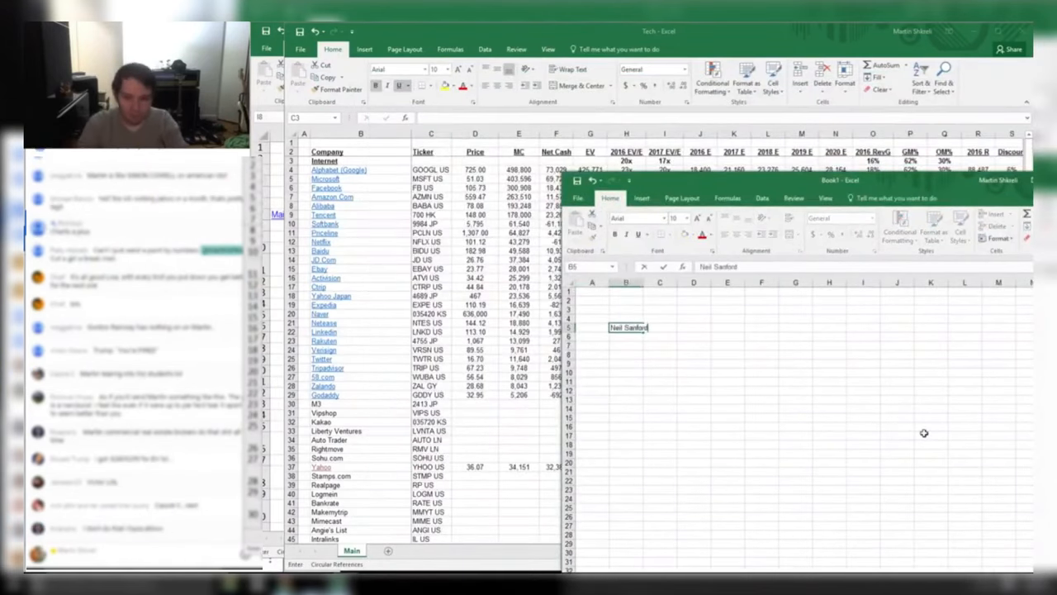
key(Tab)
key(Return)
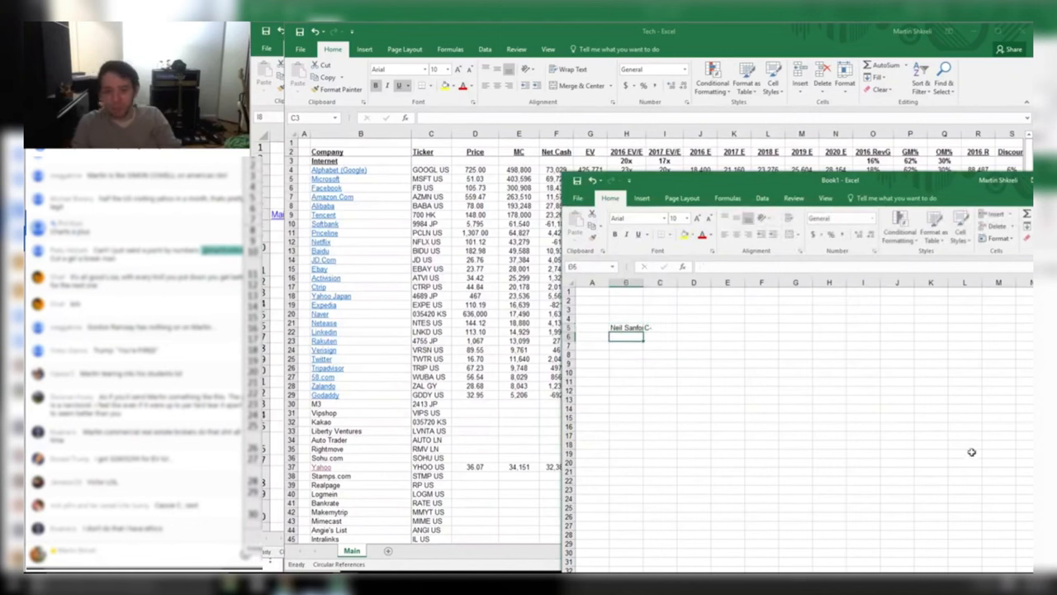
drag(643, 283, 650, 285)
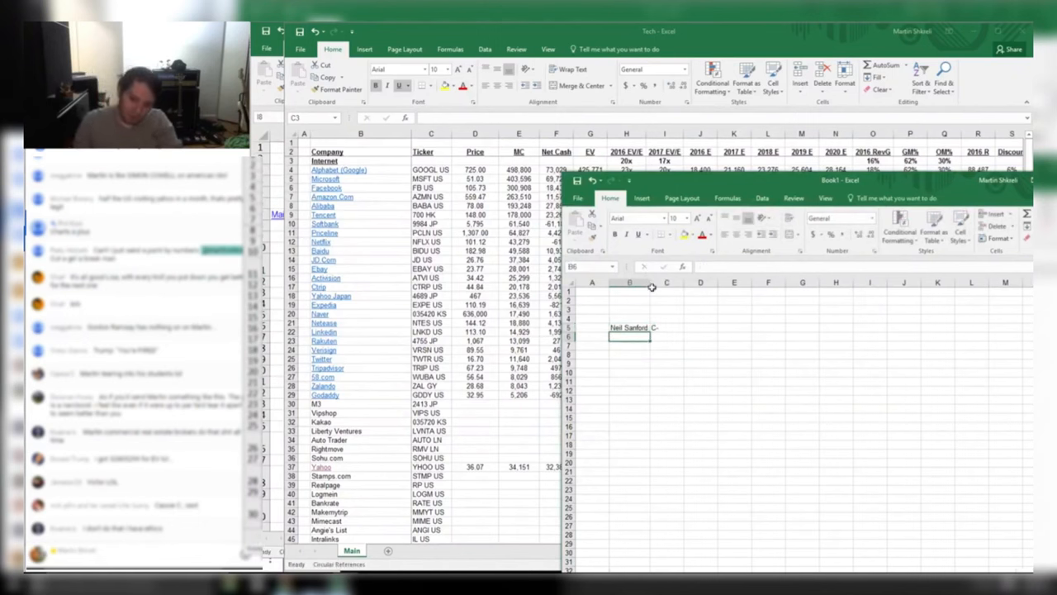
key(Up)
key(Up)
text(Rogi)
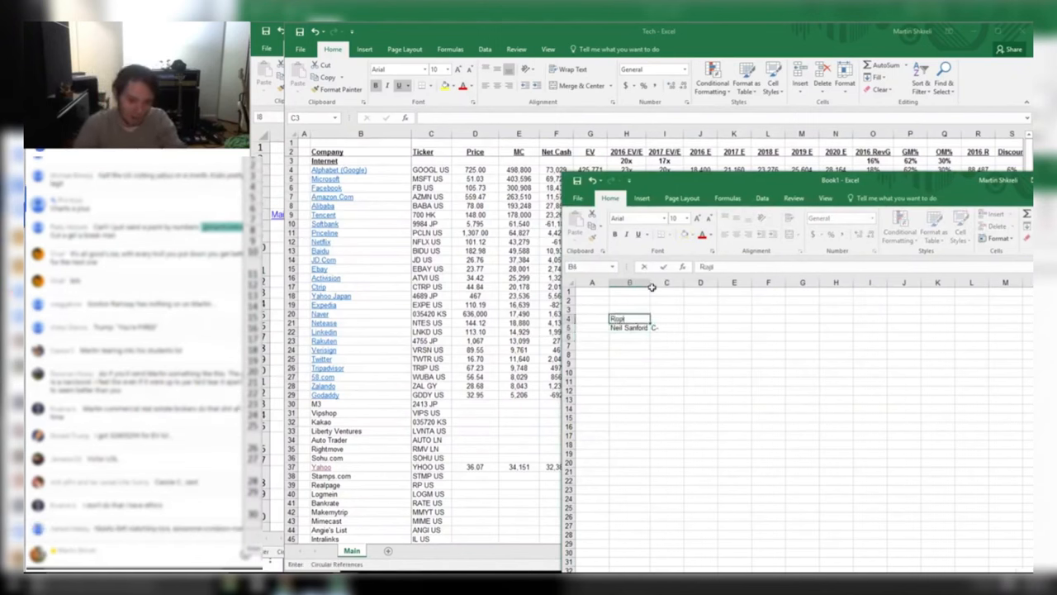
key(BackSpace)
key(BackSpace)
text(lphy)
key(Tab)
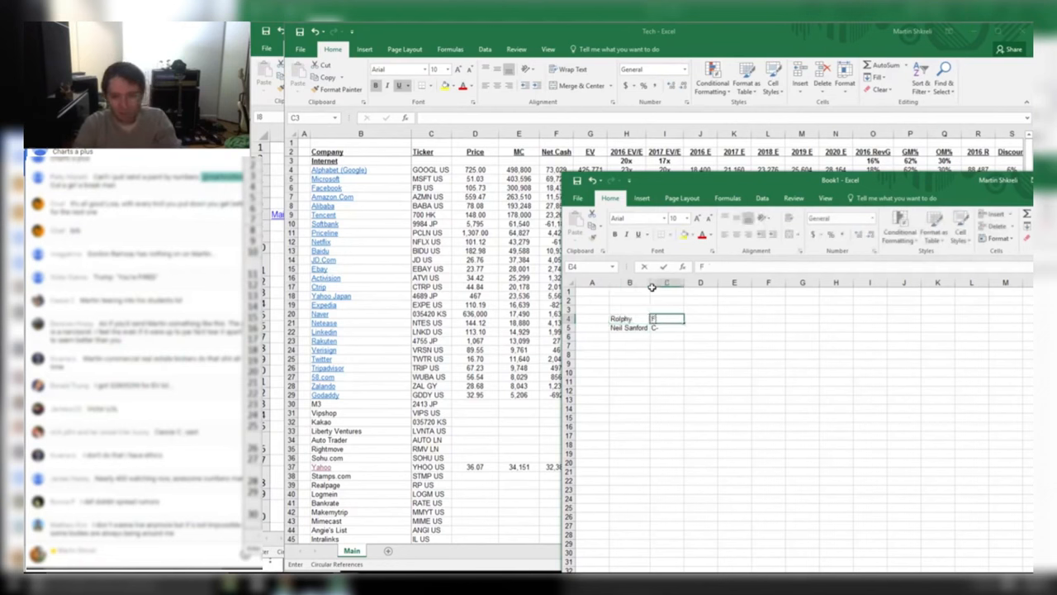
text(F)
key(Return)
key(Return)
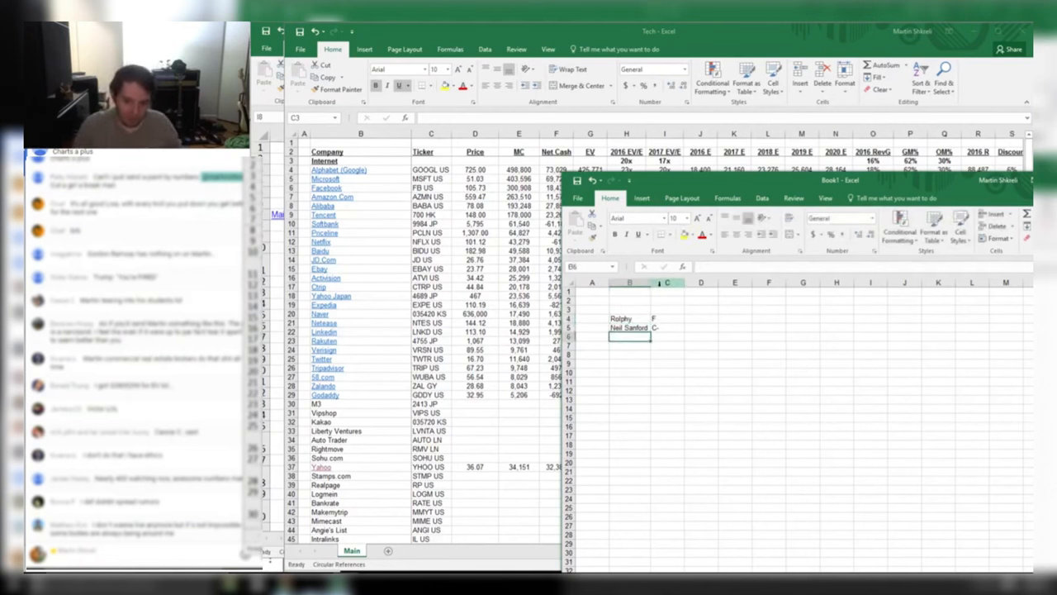
Change C4's rating to TRASH, retype the B4 reviewer name, and widen columns B and C
click(661, 283)
click(648, 298)
drag(651, 282, 658, 282)
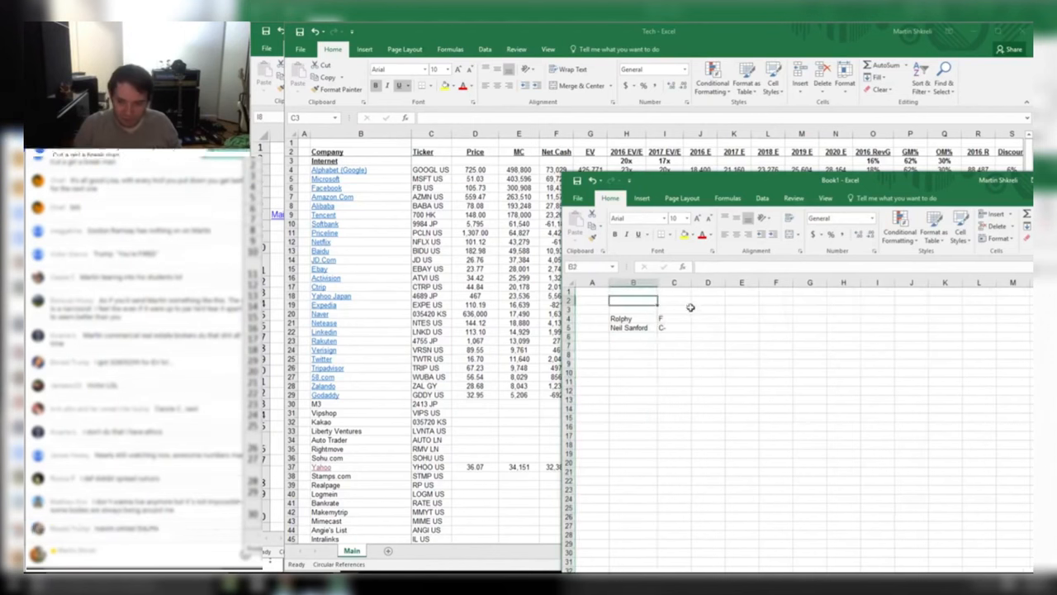
click(682, 318)
key(BackSpace)
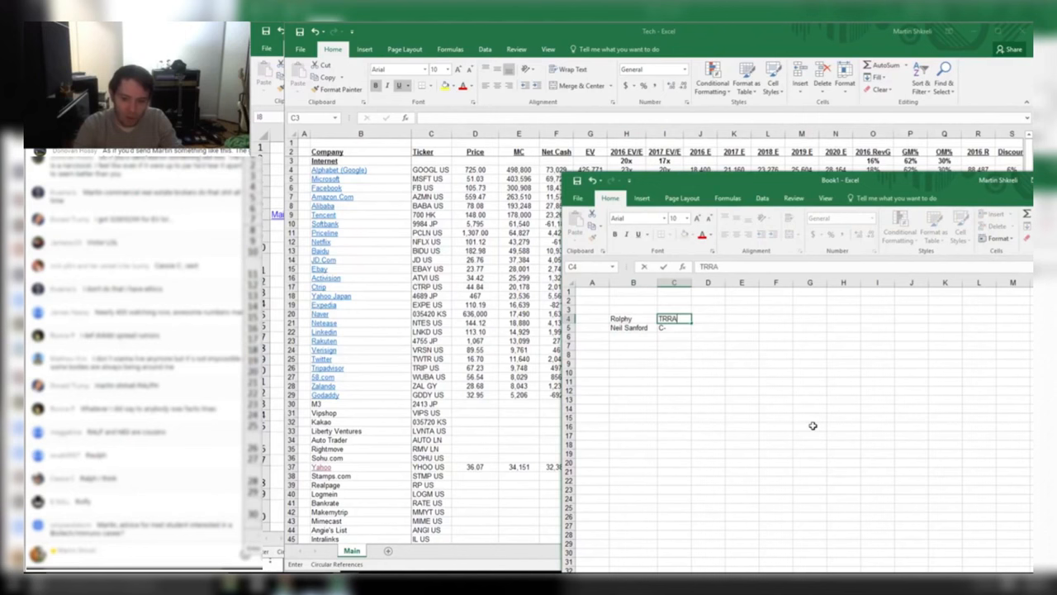
text(TRASH)
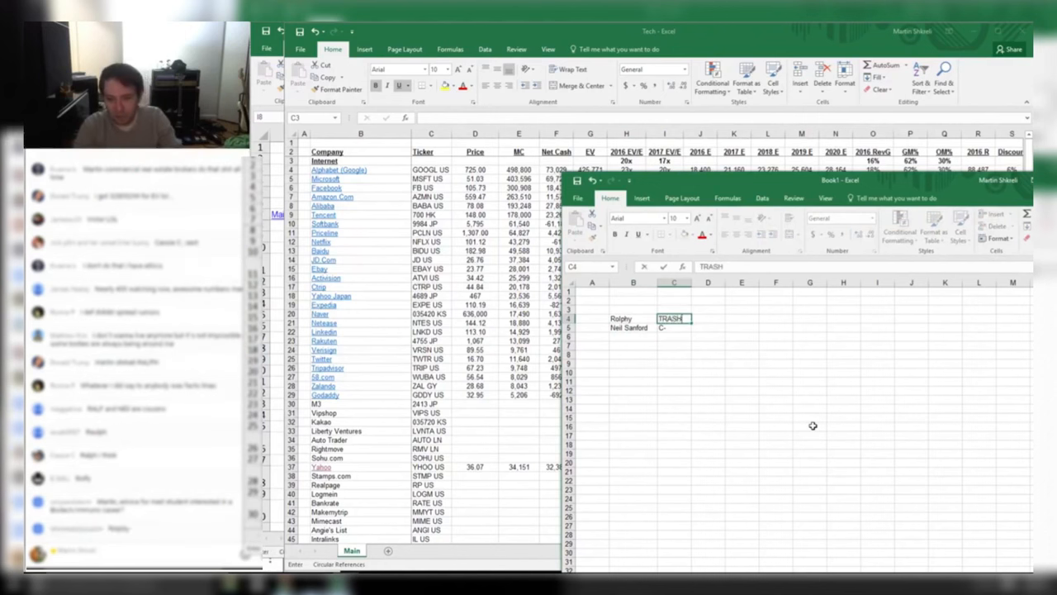
key(Left)
text(Rolp)
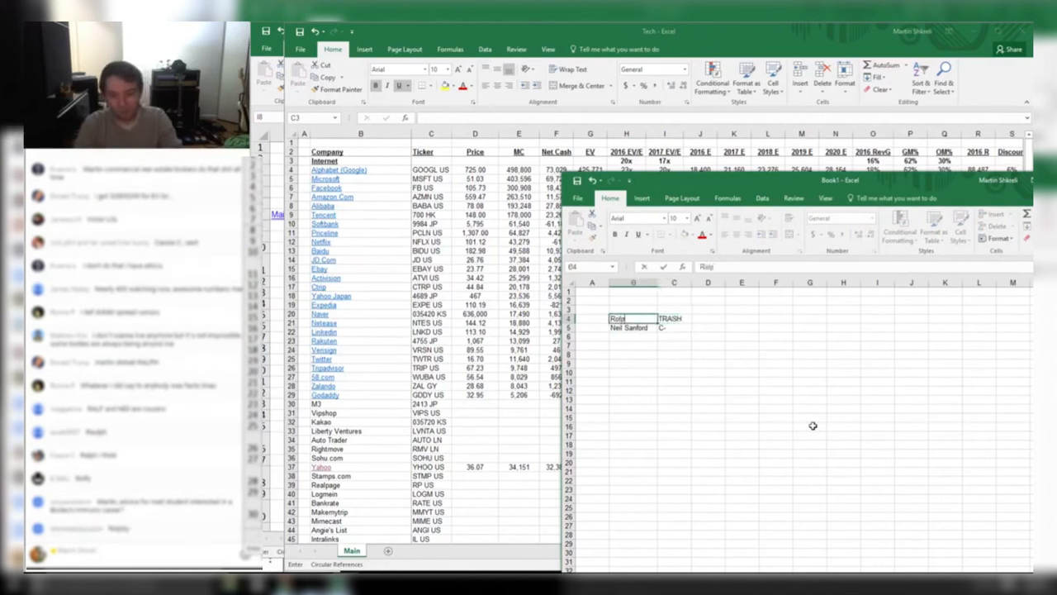
text(hy)
key(Return)
key(Return)
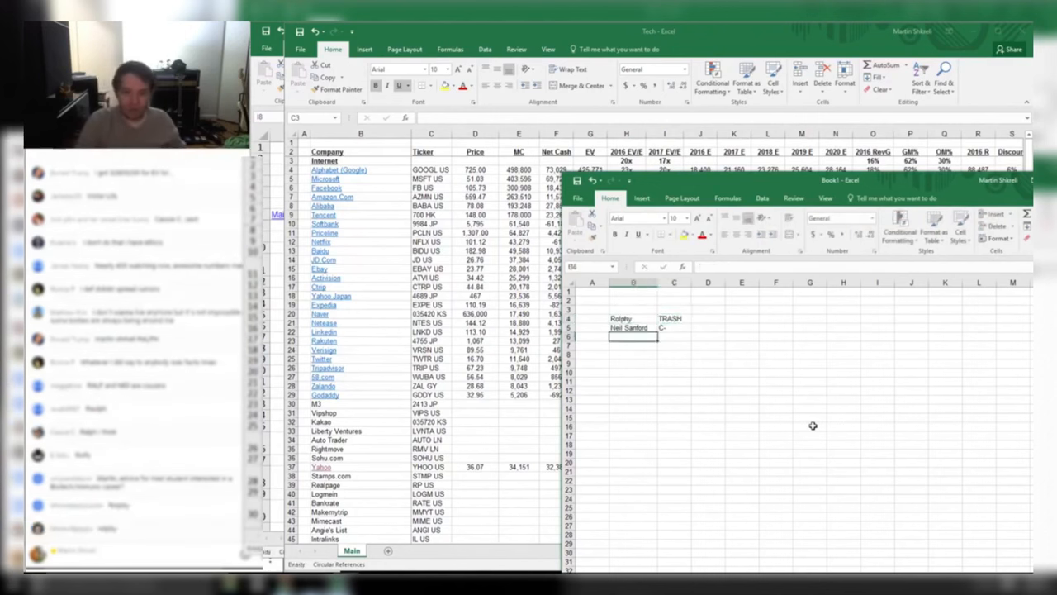
click(684, 319)
drag(691, 283, 671, 282)
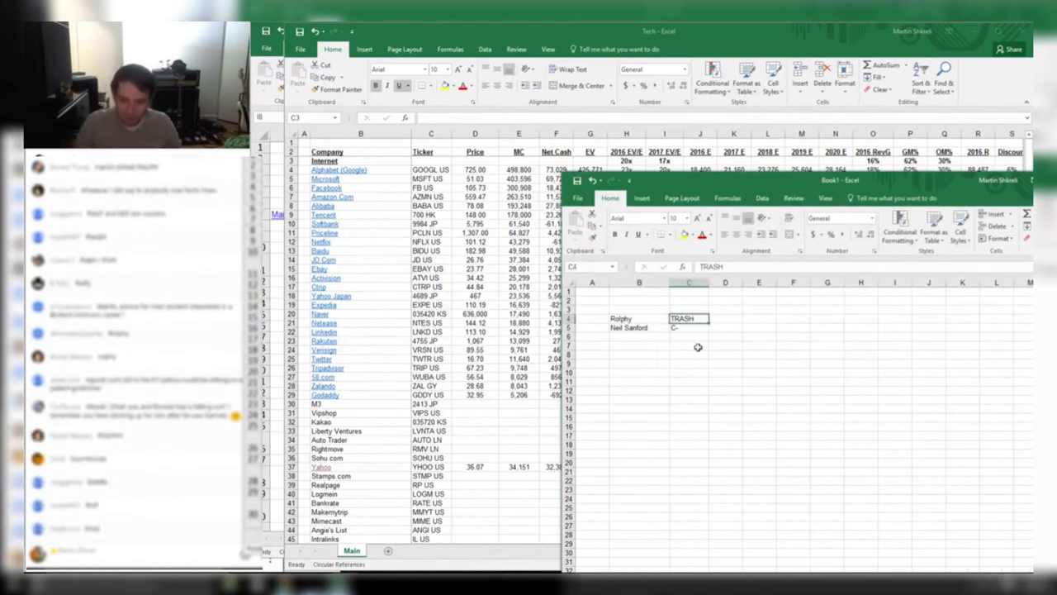
click(643, 336)
Return to the Book1 grading sheet and start, then abandon, a comment in D5
key(alt+Tab)
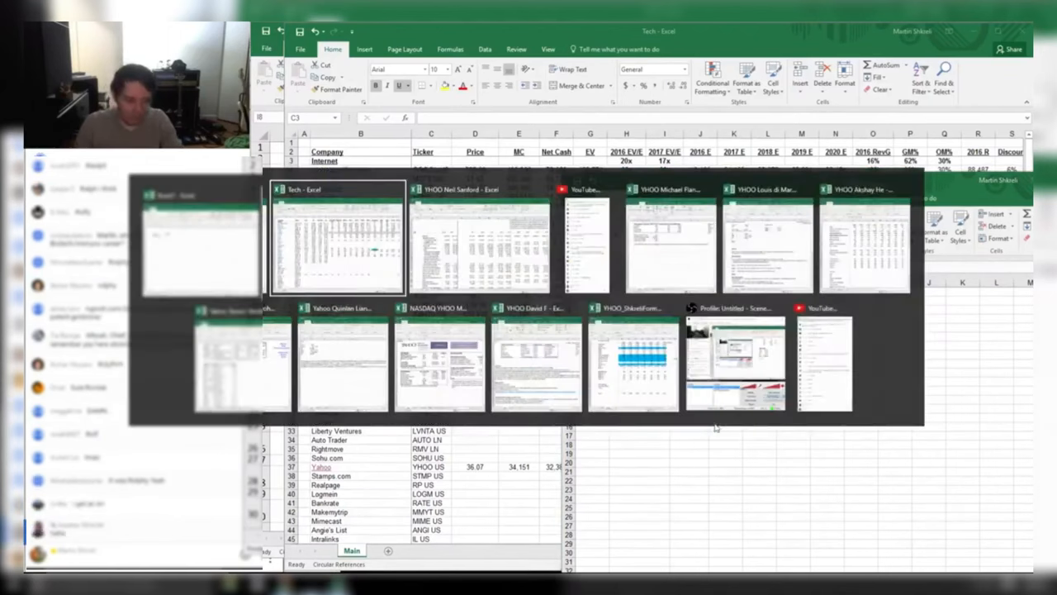
key(alt+Tab)
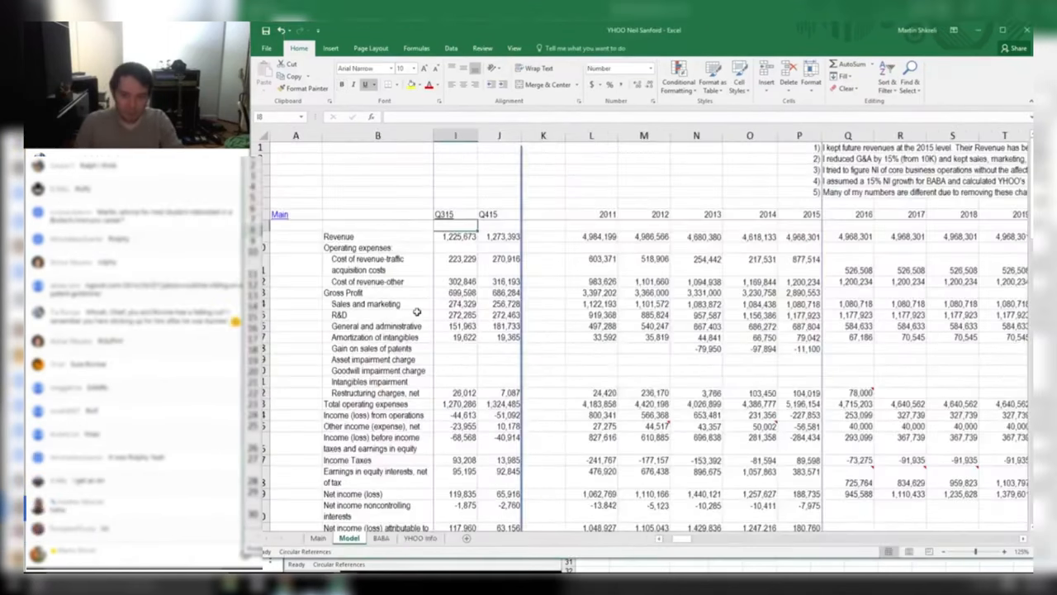
key(alt+Tab)
key(Tab)
text(Fo)
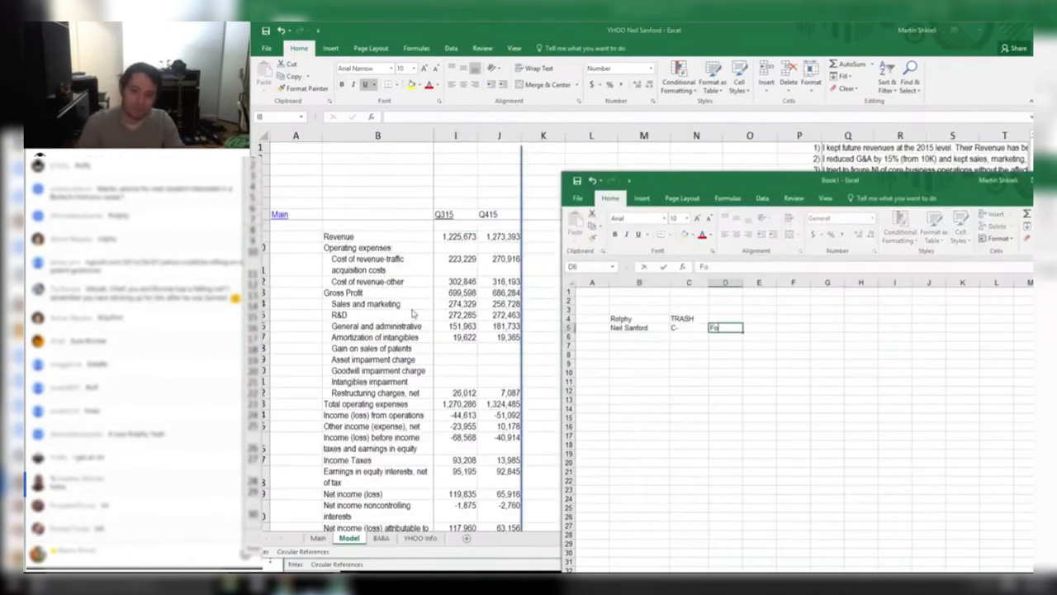
text(r)
key(BackSpace)
key(BackSpace)
key(BackSpace)
key(Up)
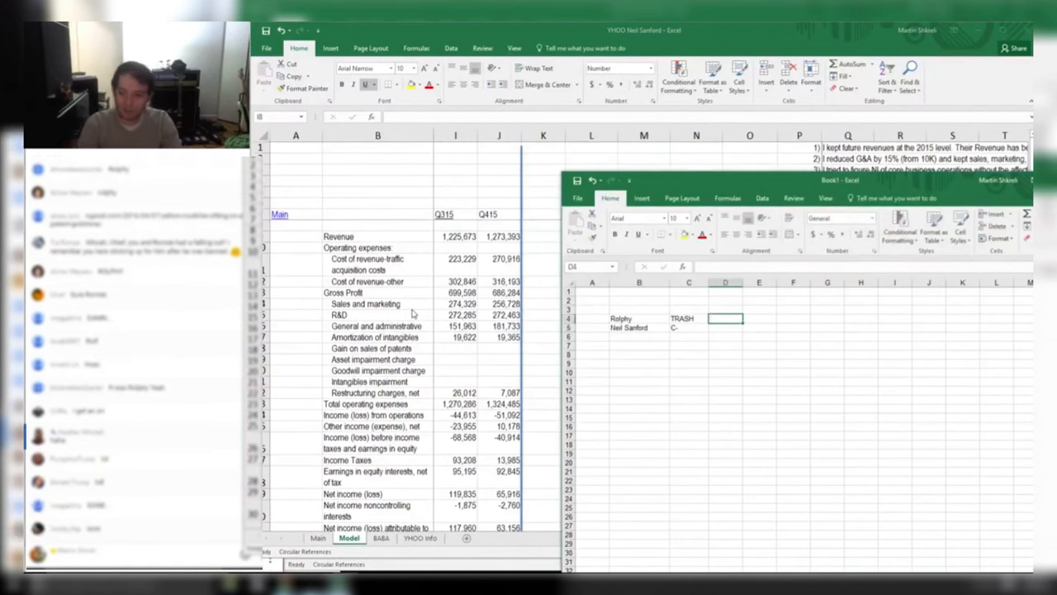
Add bold, underlined 'Rating' and 'Comments' headings in C3 and D3
key(Up)
text(Comments)
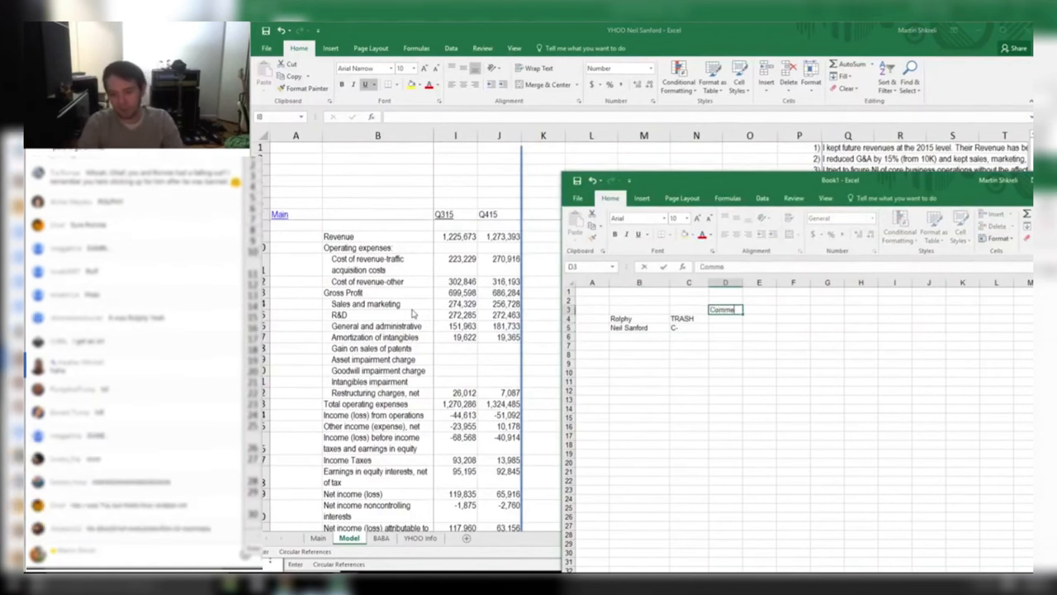
key(Left)
text(Rating)
key(Return)
key(Up)
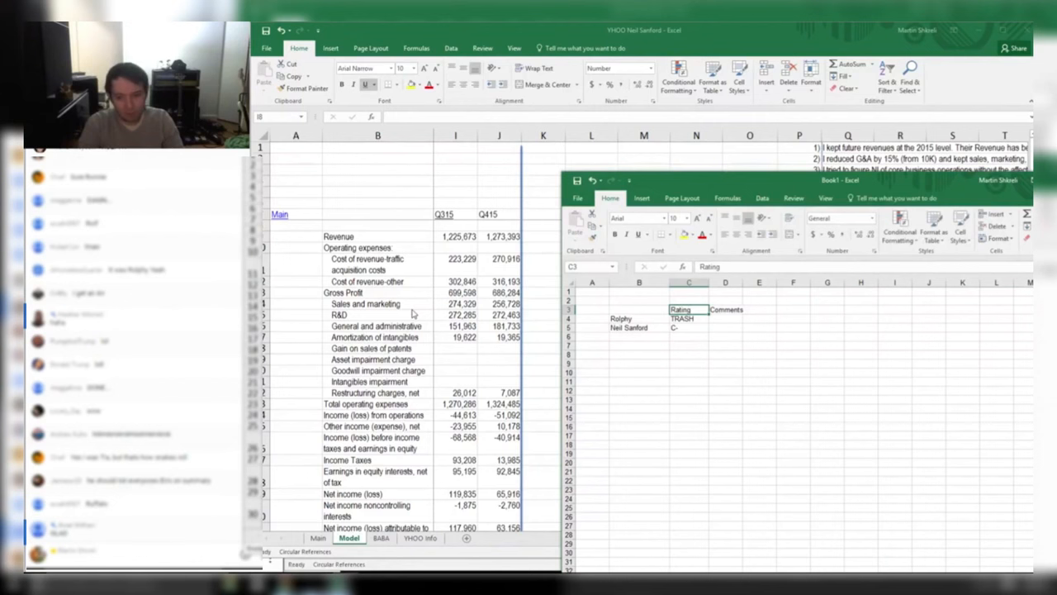
key(shift+Right)
key(ctrl+b)
key(ctrl+u)
Write the first reviewer's comment in D4
key(Down)
key(Left)
key(Right)
key(Right)
text(g)
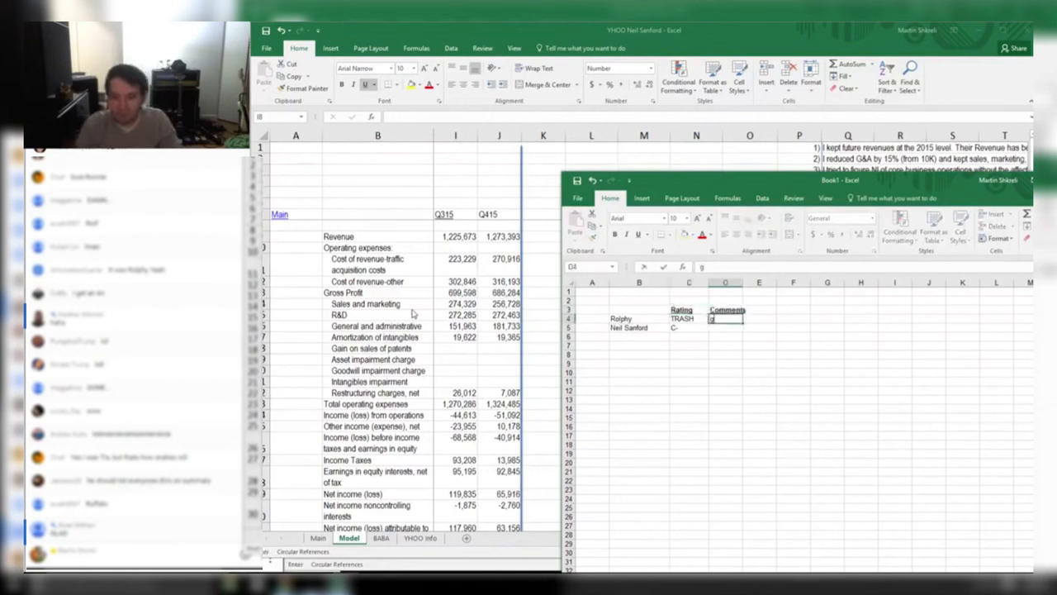
text(gl)
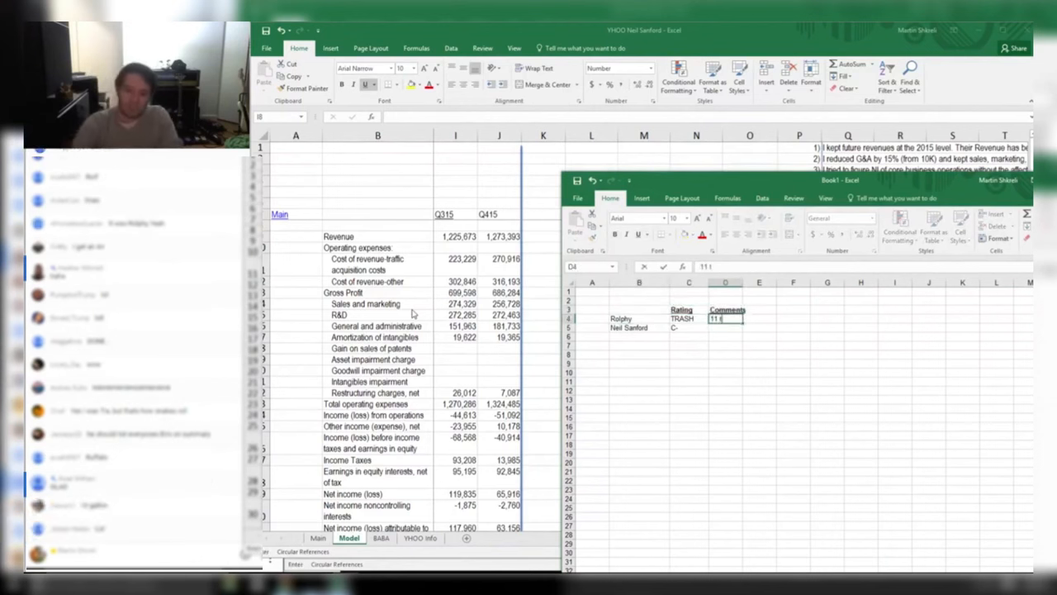
text( gallon Glad)
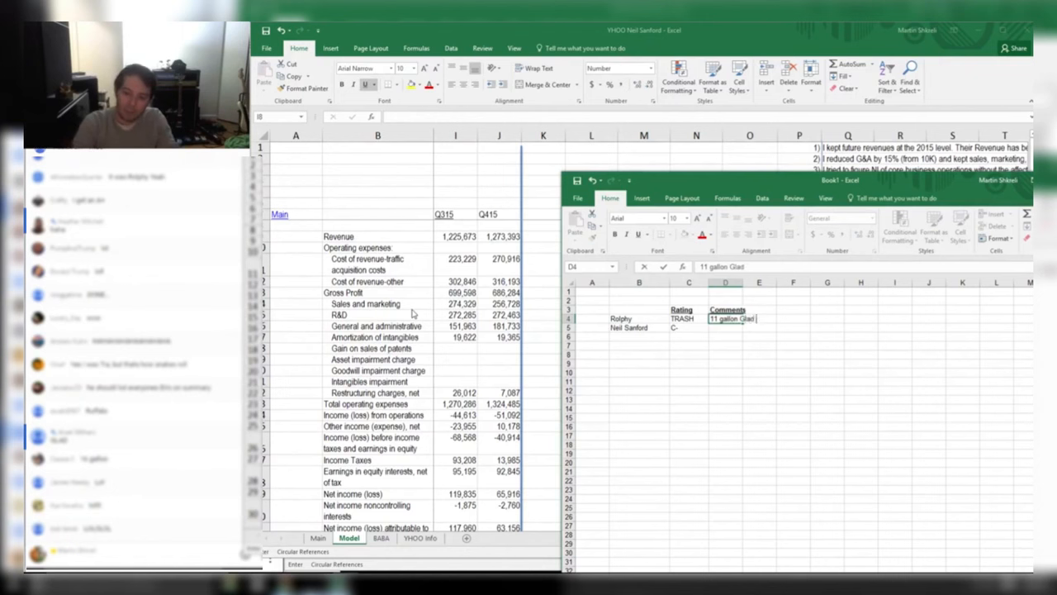
text( bag with drawstri)
text(ng and )
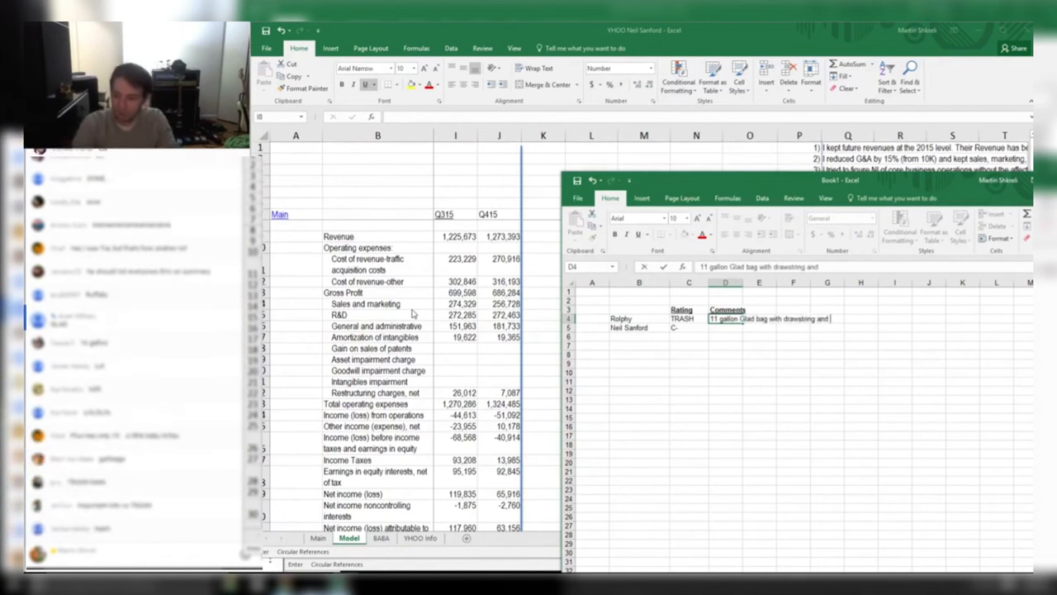
text(odor protection)
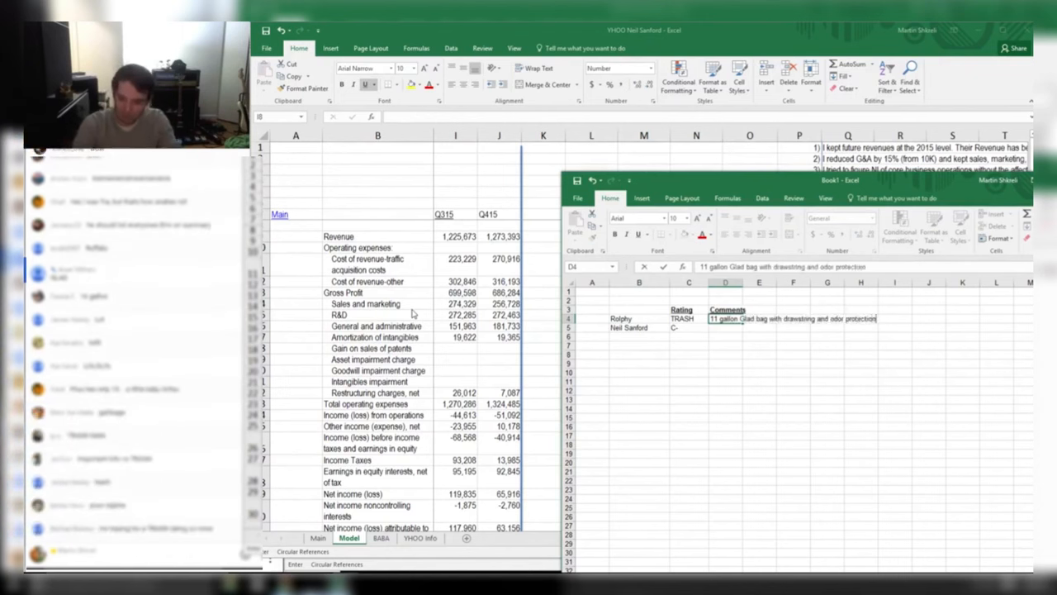
key(Return)
Comment in D5 that the reviewer forgets Yahoo Japan is a stake
text(Forgets that Yahoo)
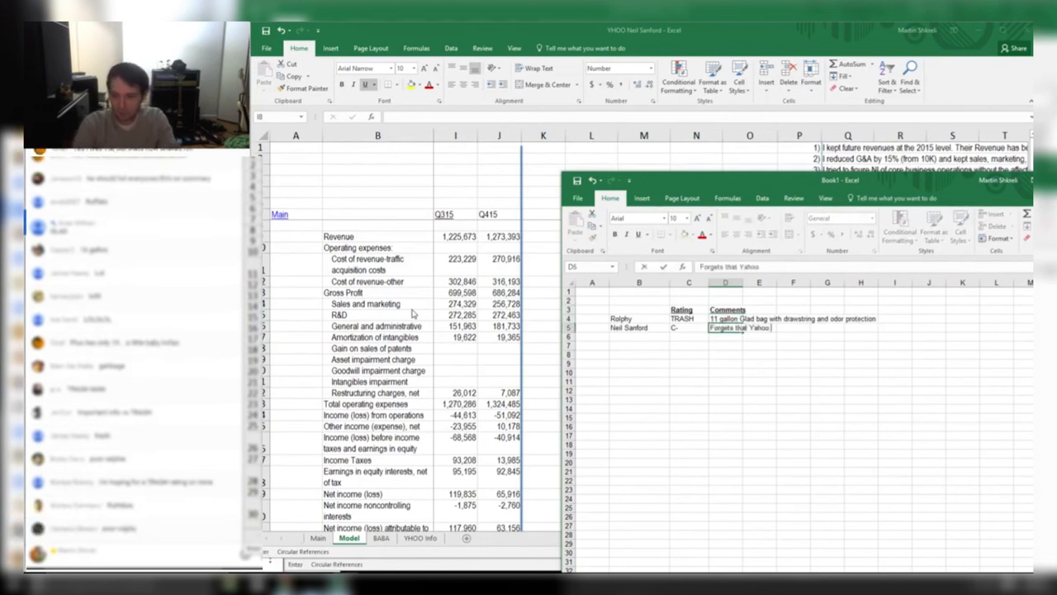
text( Japan is actually worth $8bn W)
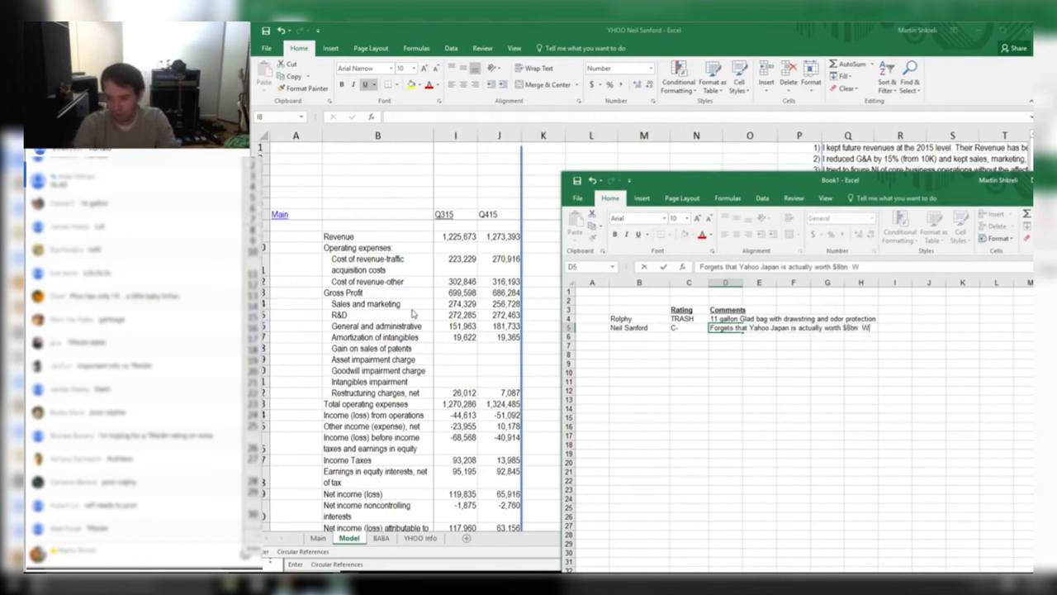
key(BackSpace)
text(Oh well. What's)
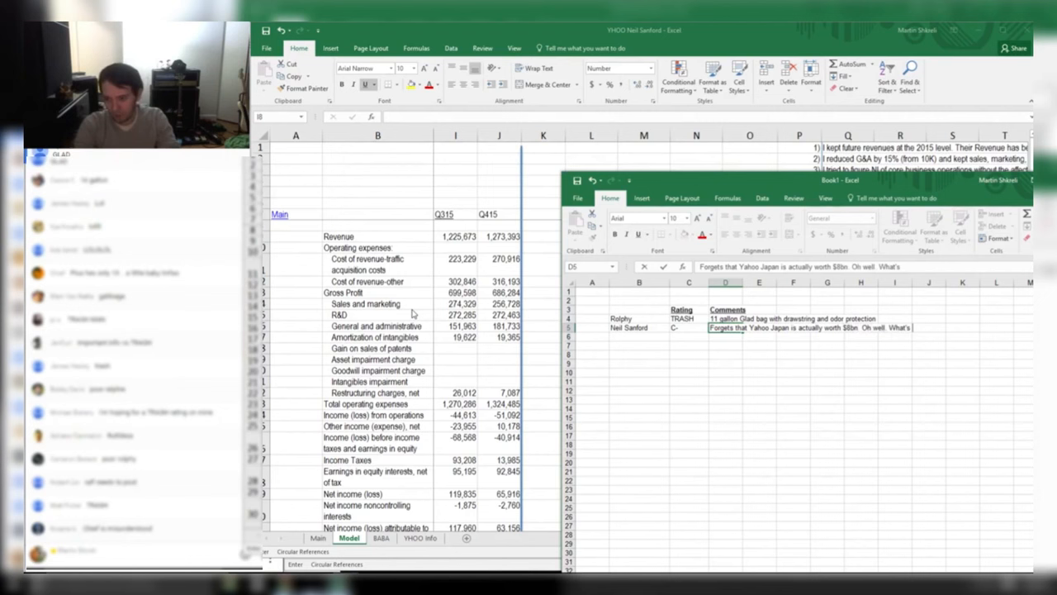
text( twe)
text(n trends, righ)
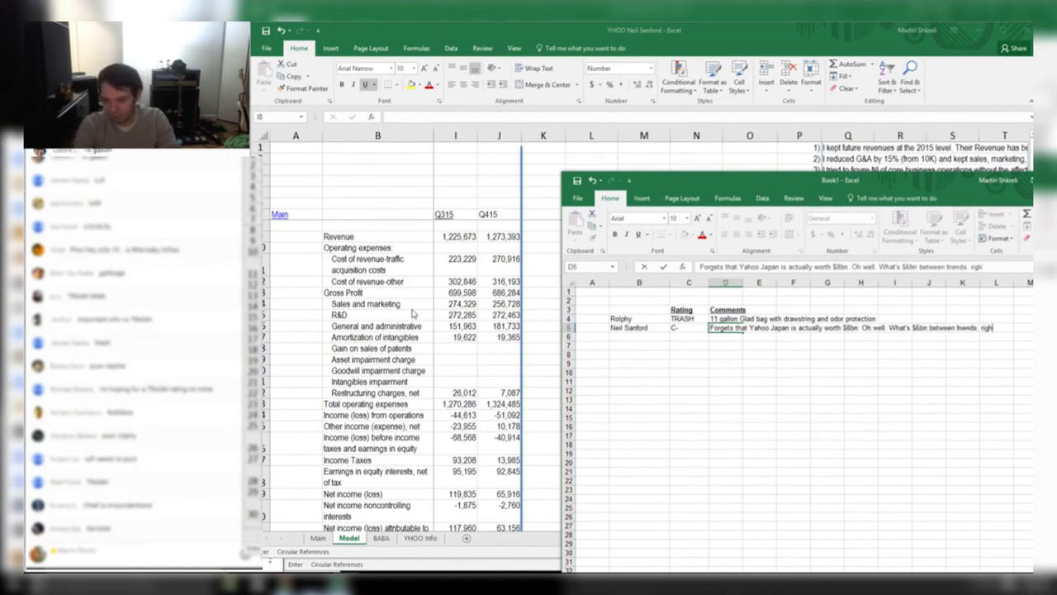
text(t?)
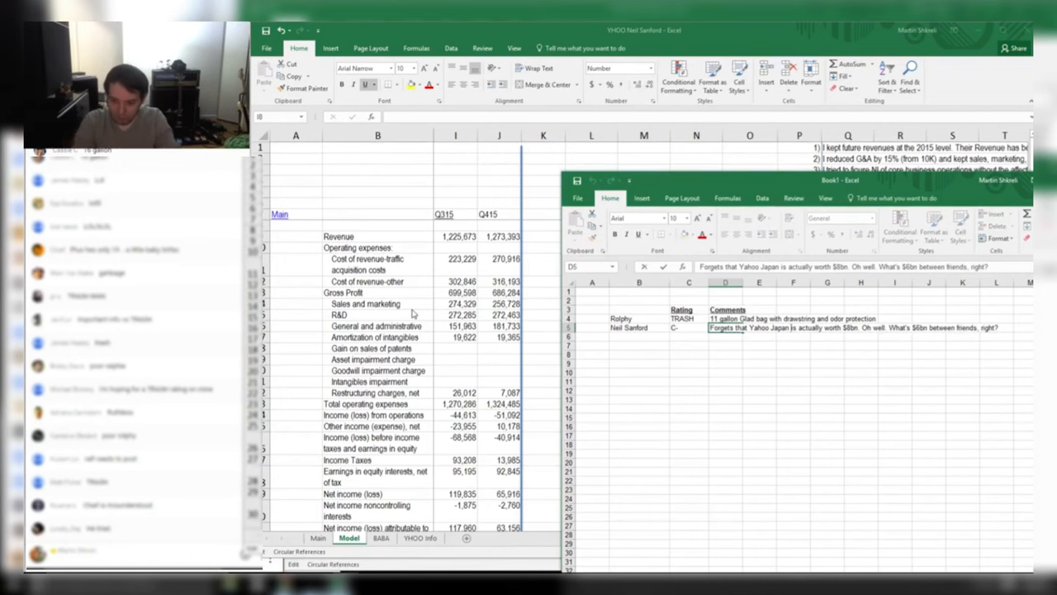
text(stake)
key(Return)
Close the reviewed YHOO workbook without saving
click(384, 279)
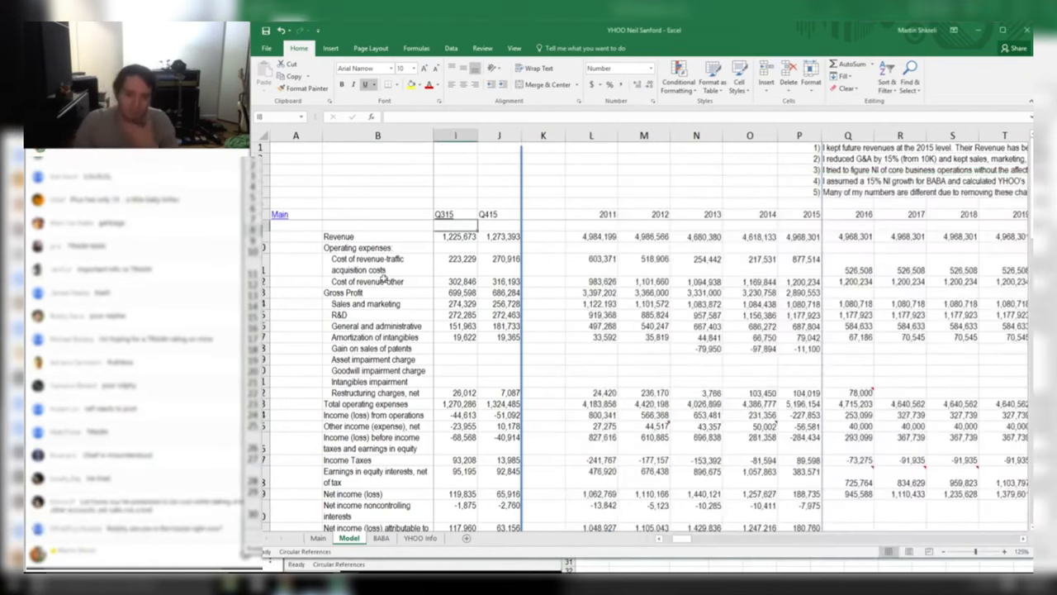
key(alt+f)
key(c)
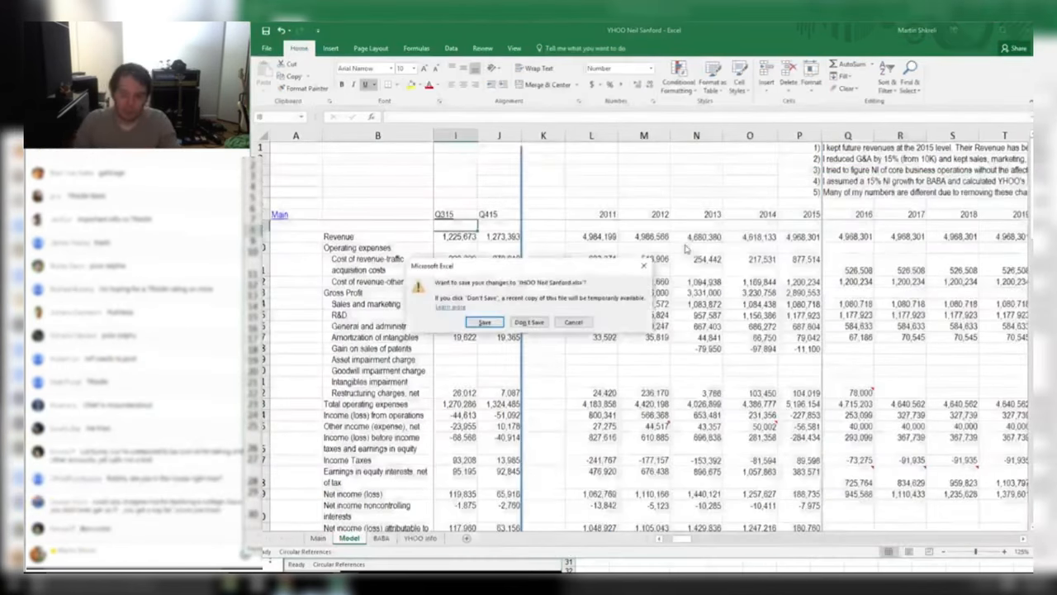
key(n)
Extend the D5 comment in Book1 with 'Terrible font, what is Arial Narrow?'
key(alt+Tab)
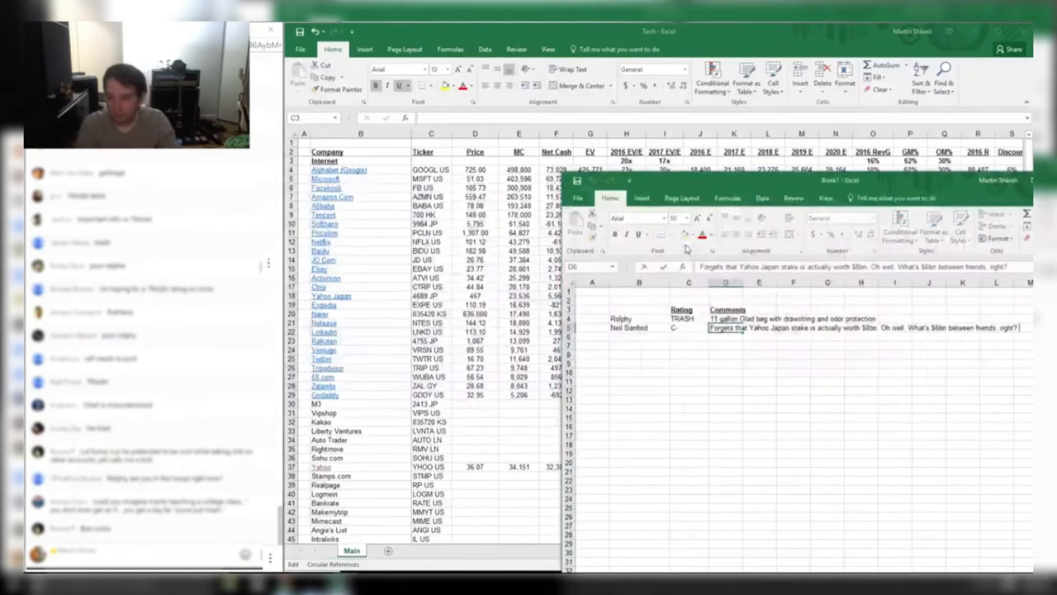
text(rri)
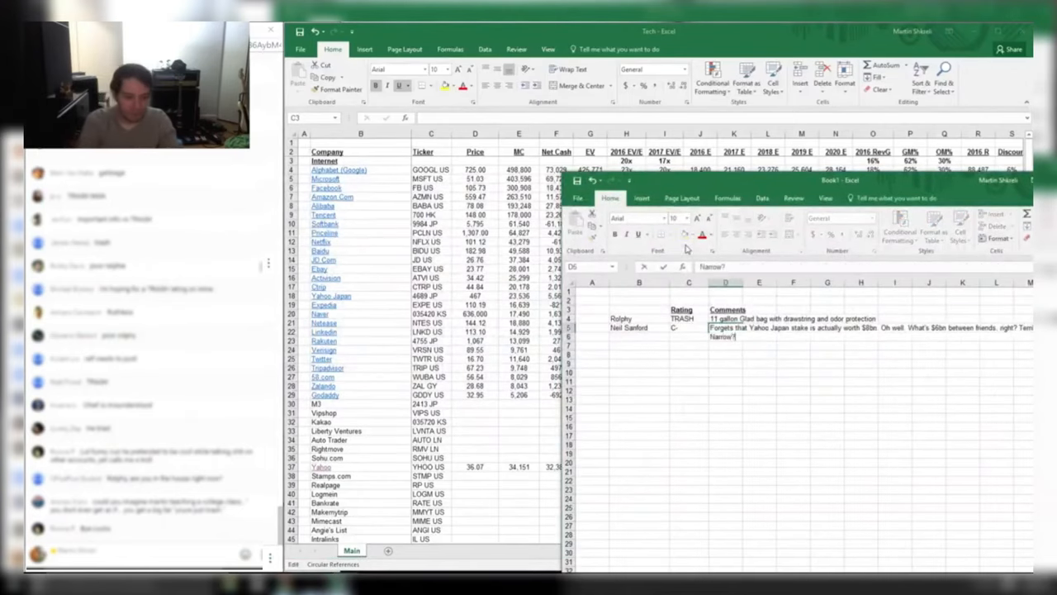
key(Return)
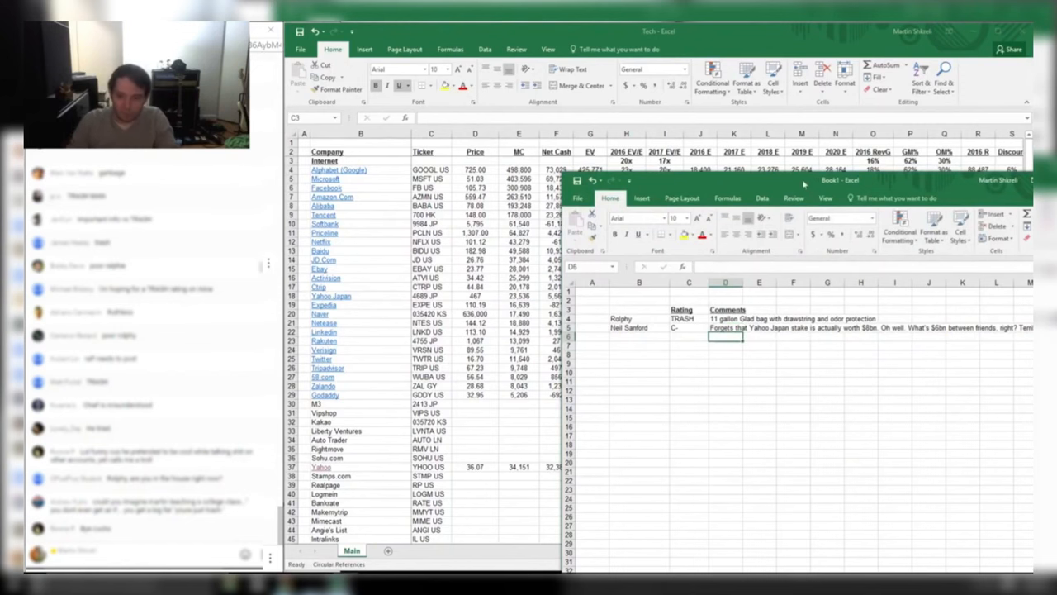
Enlarge Book1 to show the full comment and enter the next reviewer's name in B6
drag(803, 183, 679, 139)
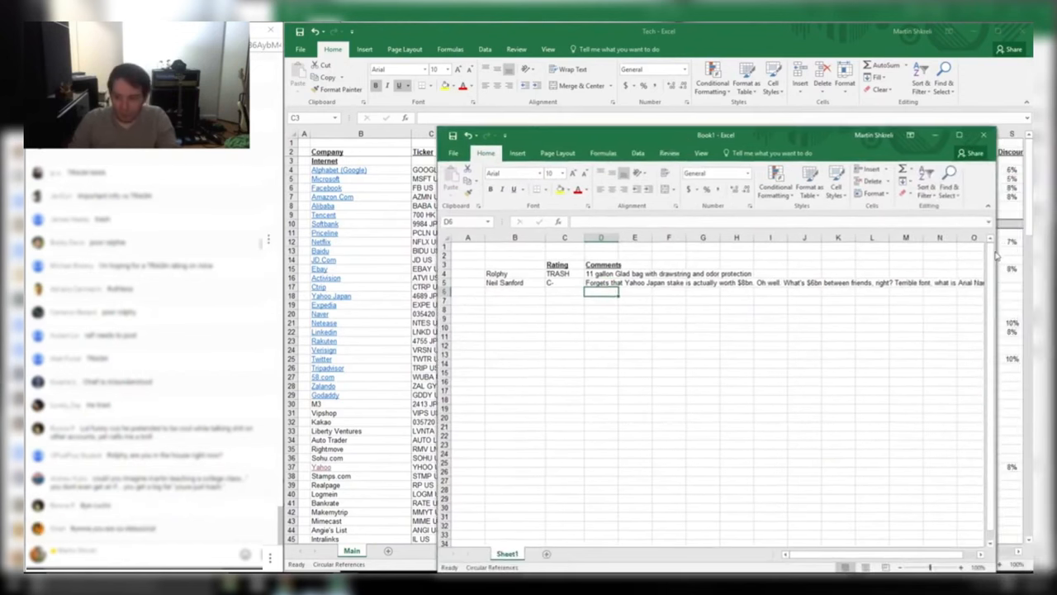
drag(996, 258, 1031, 251)
key(alt+Tab)
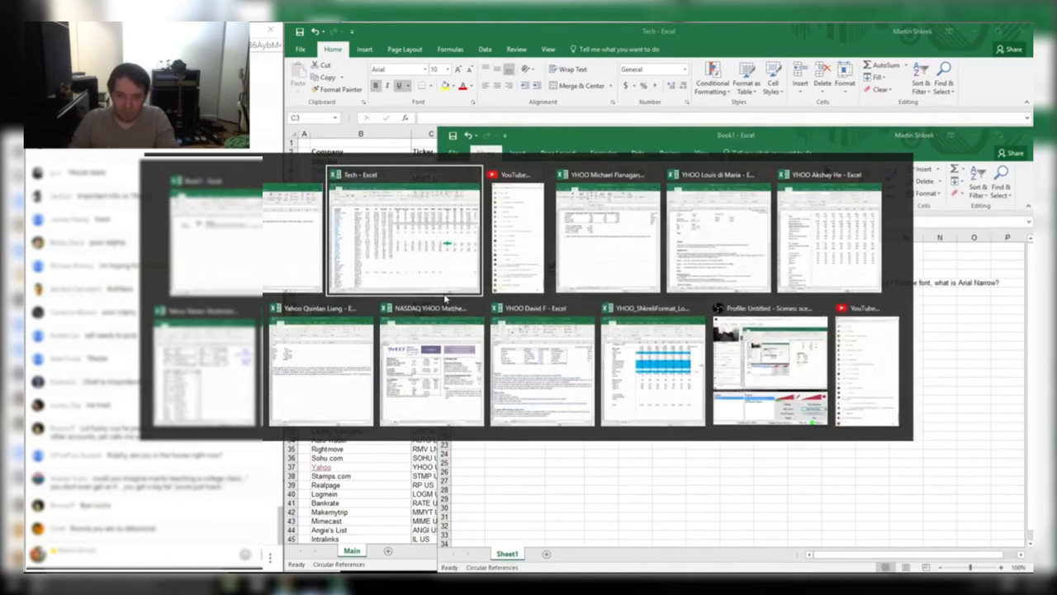
key(alt+Tab)
key(alt+Tab)
key(alt+Tab)
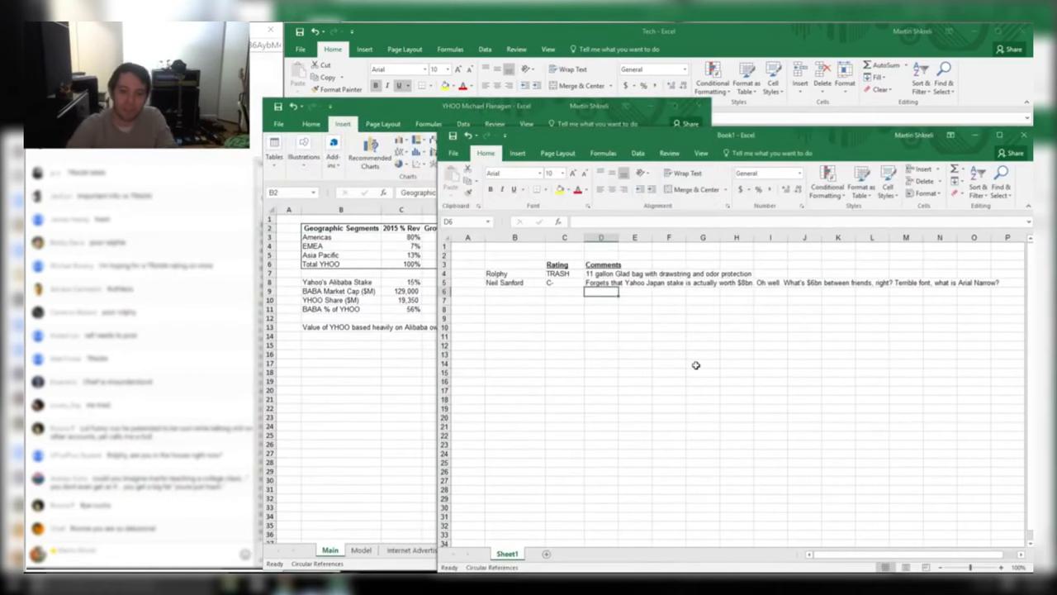
key(Left)
key(Left)
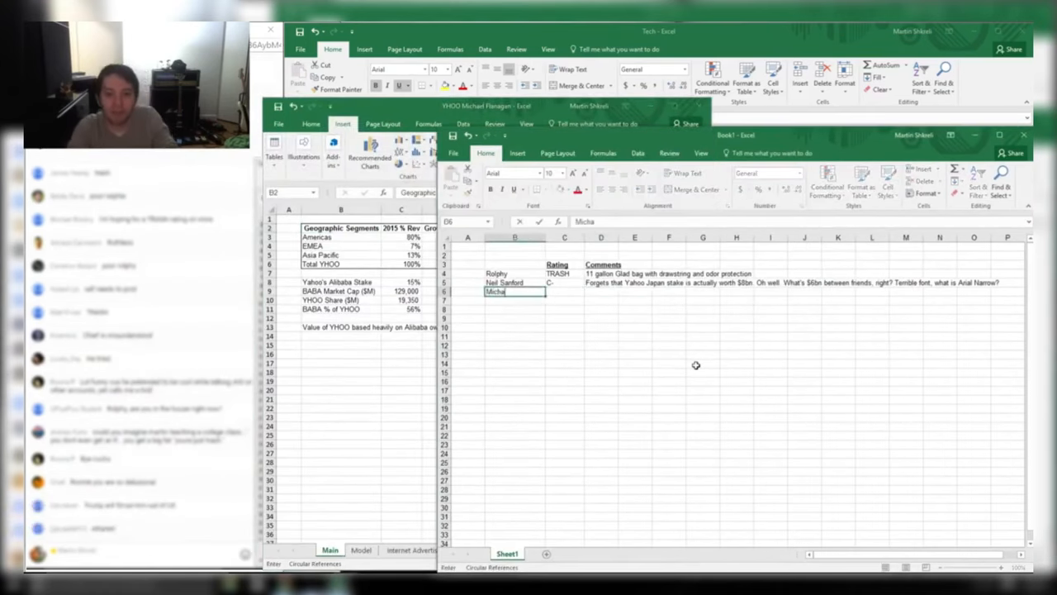
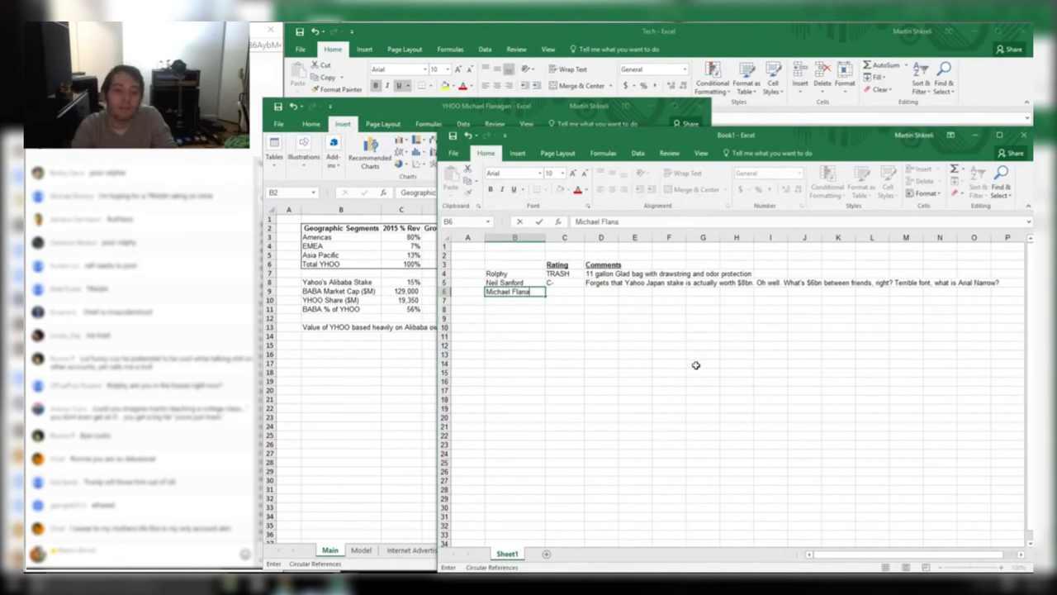
key(Return)
key(alt+Tab)
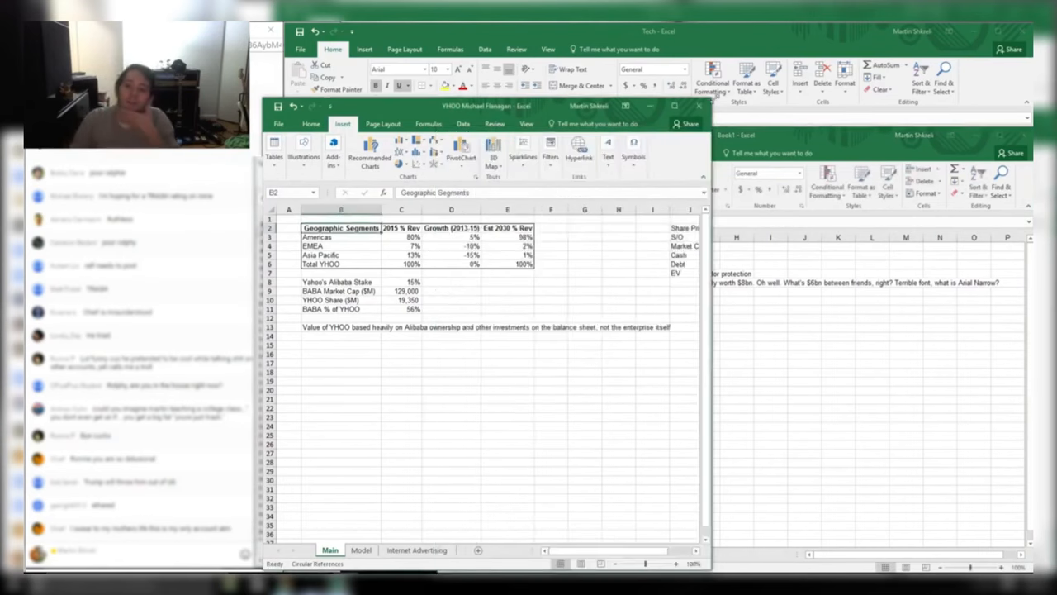
Enlarge the YHOO workbook window and fill the Cash value in K5 yellow
drag(713, 97, 1033, 23)
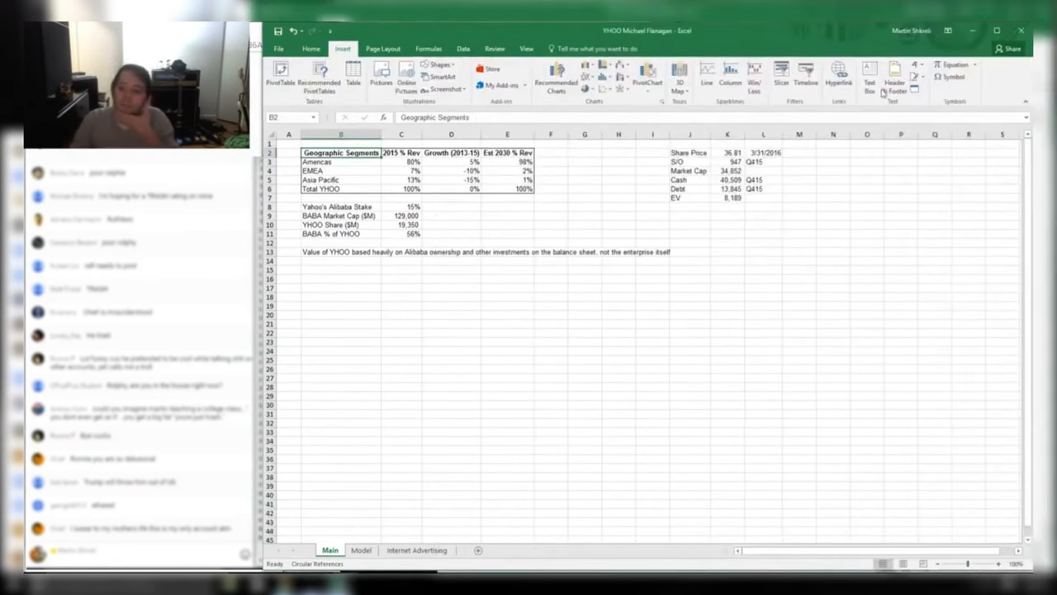
click(726, 180)
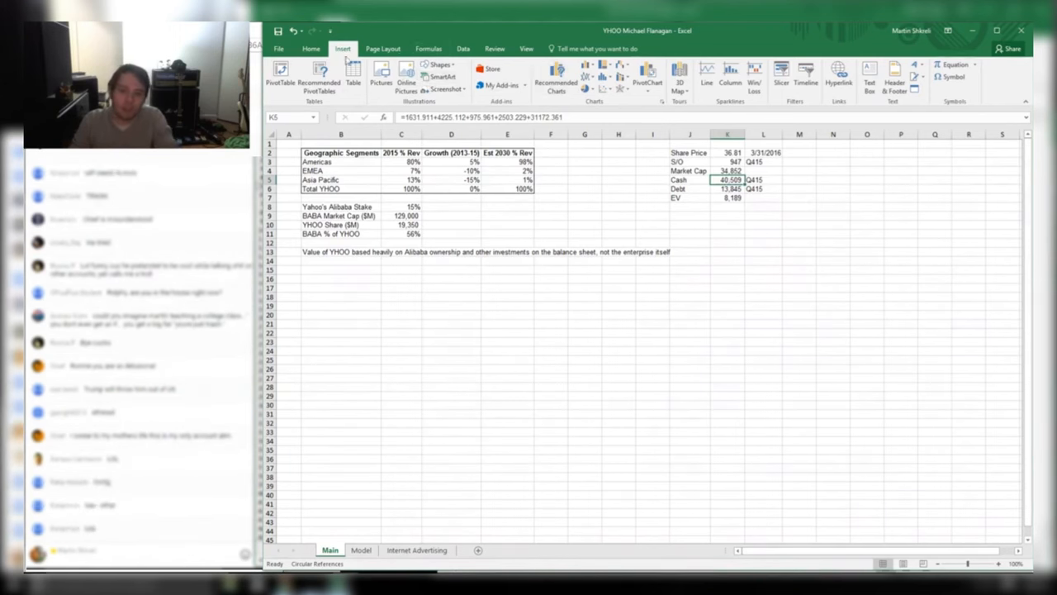
click(310, 49)
click(423, 85)
click(727, 259)
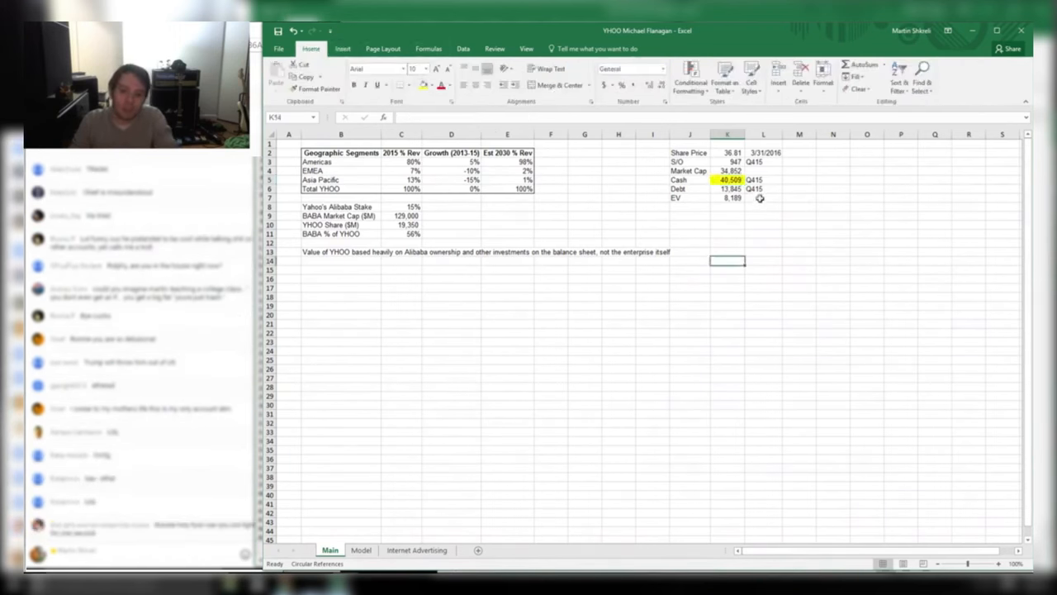
click(732, 187)
click(749, 260)
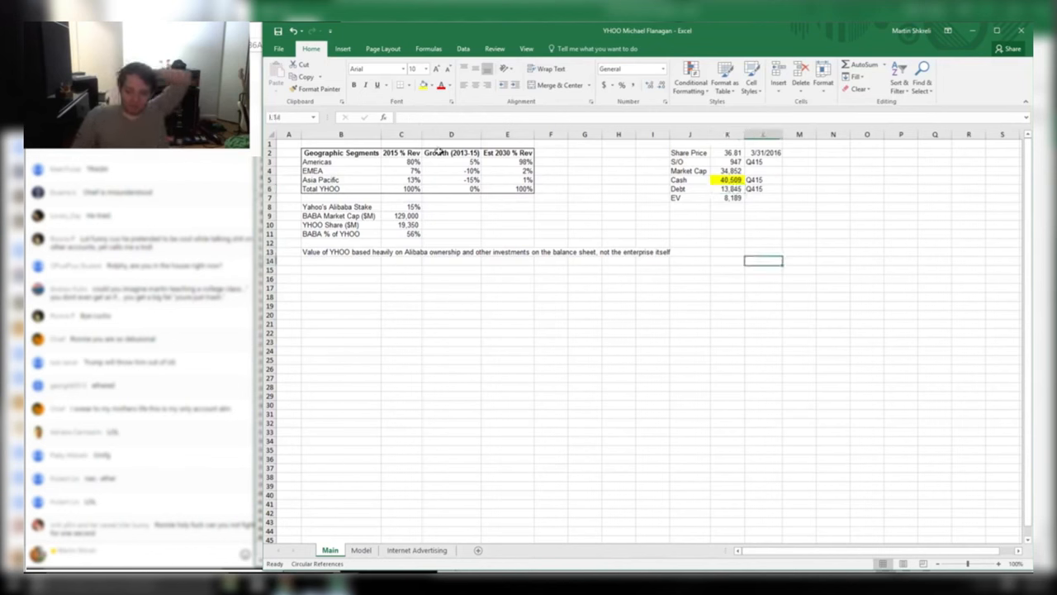
Fill the BABA Market Cap row B9:C9 (129,000) yellow
drag(410, 204, 328, 233)
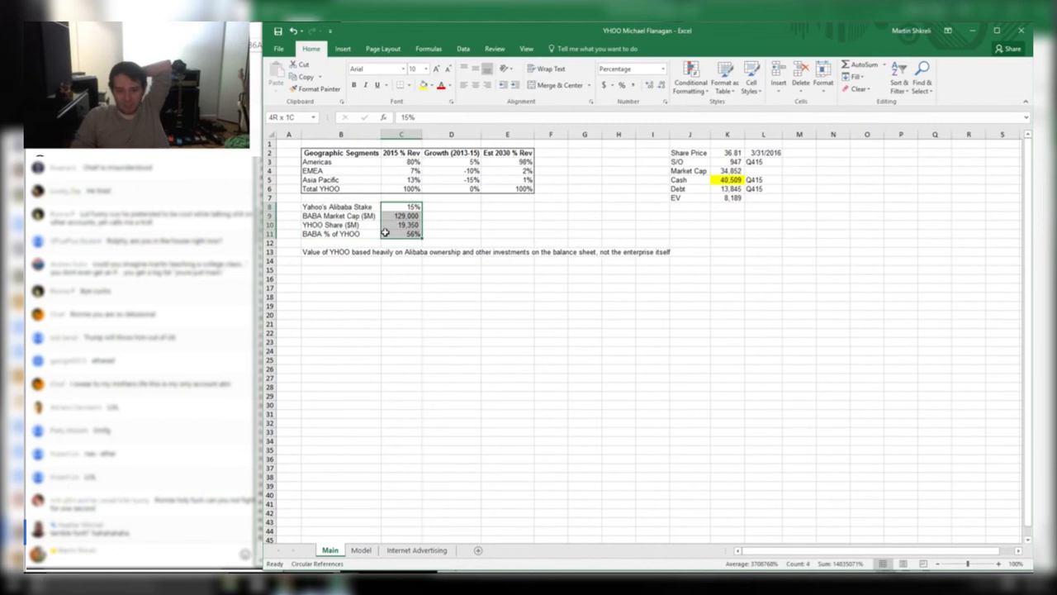
drag(357, 236, 331, 213)
click(431, 86)
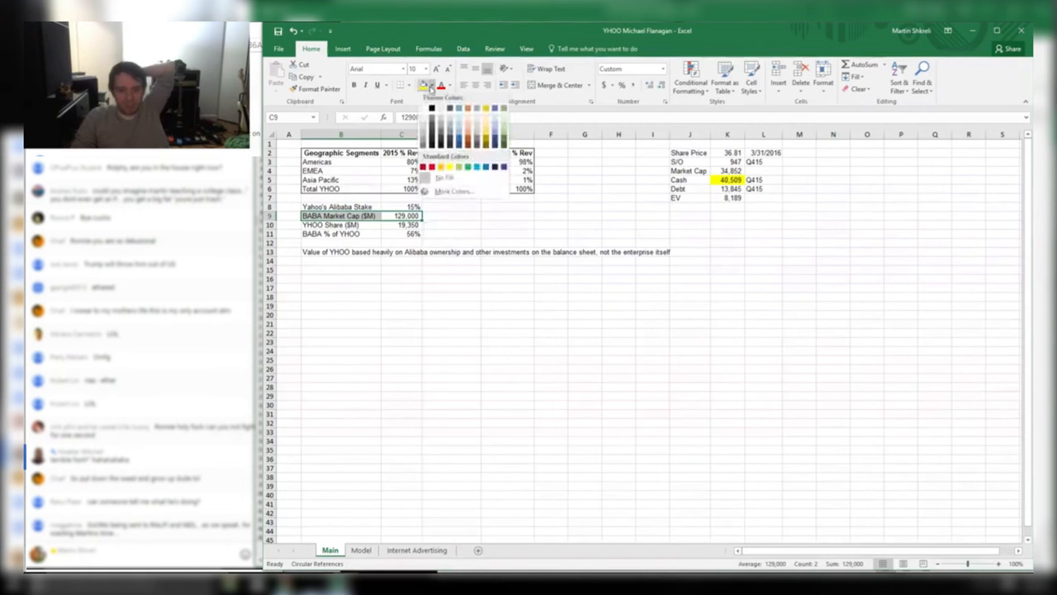
click(425, 86)
click(424, 87)
click(441, 271)
drag(368, 215, 364, 209)
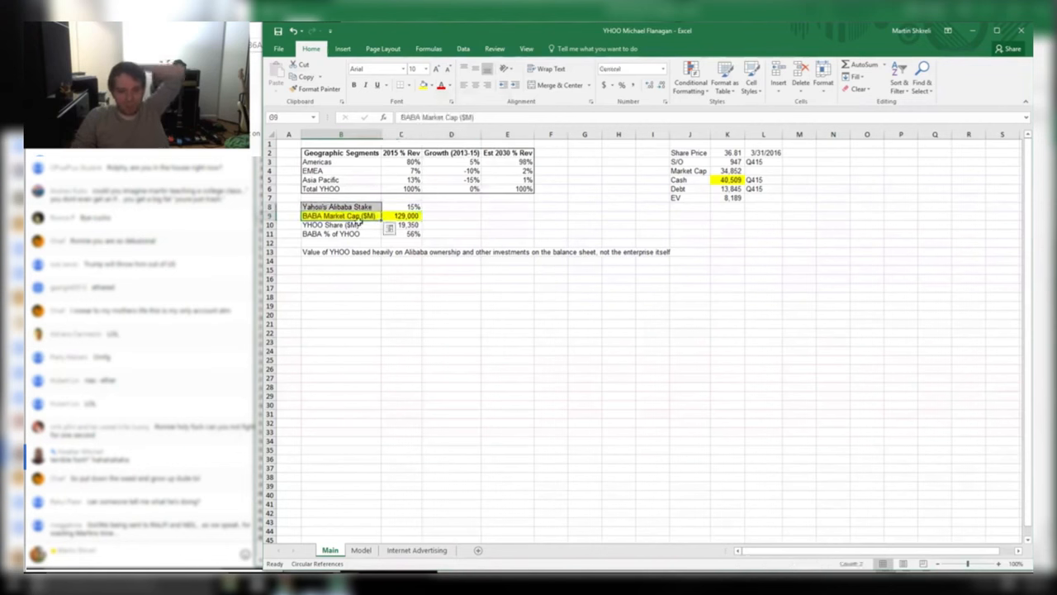
click(400, 216)
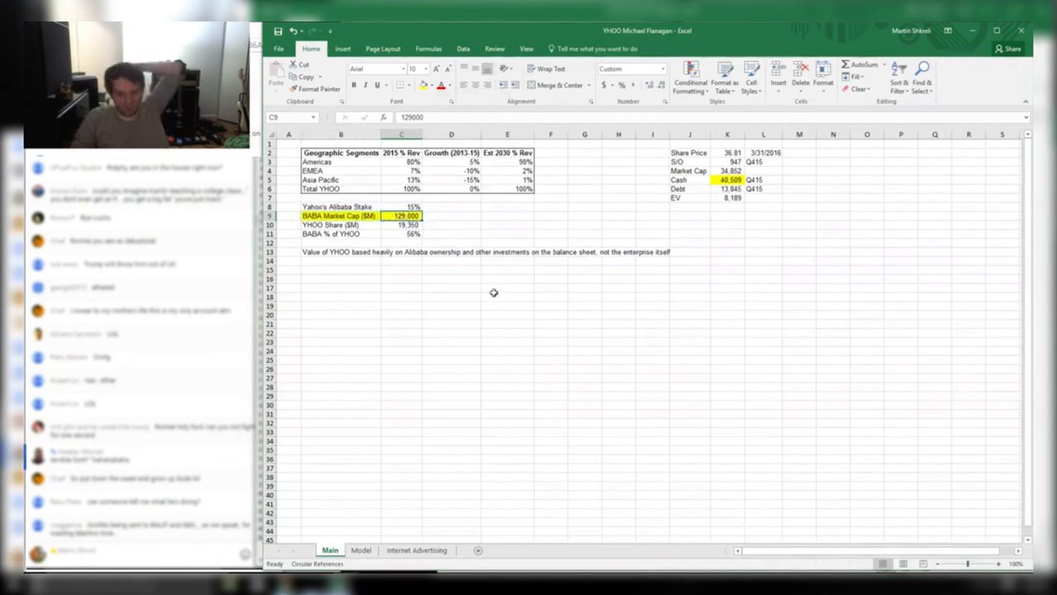
drag(344, 215, 409, 217)
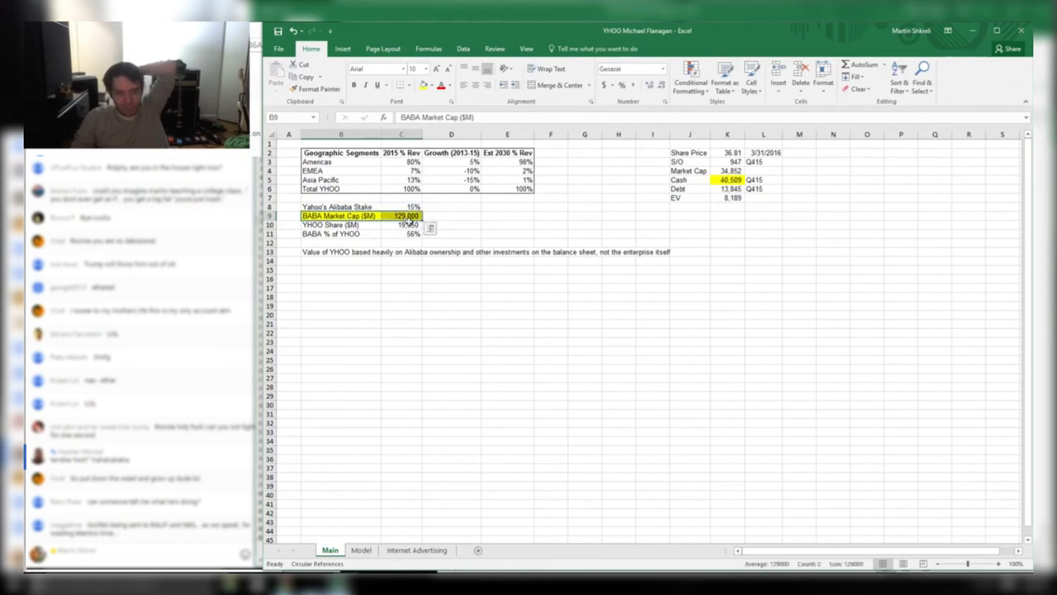
Add a yellow-filled note in D9: 'CLASSIC MISTAKE - DON'T USE YAHOO FINANCE FOR MARKET CAPS'
click(432, 218)
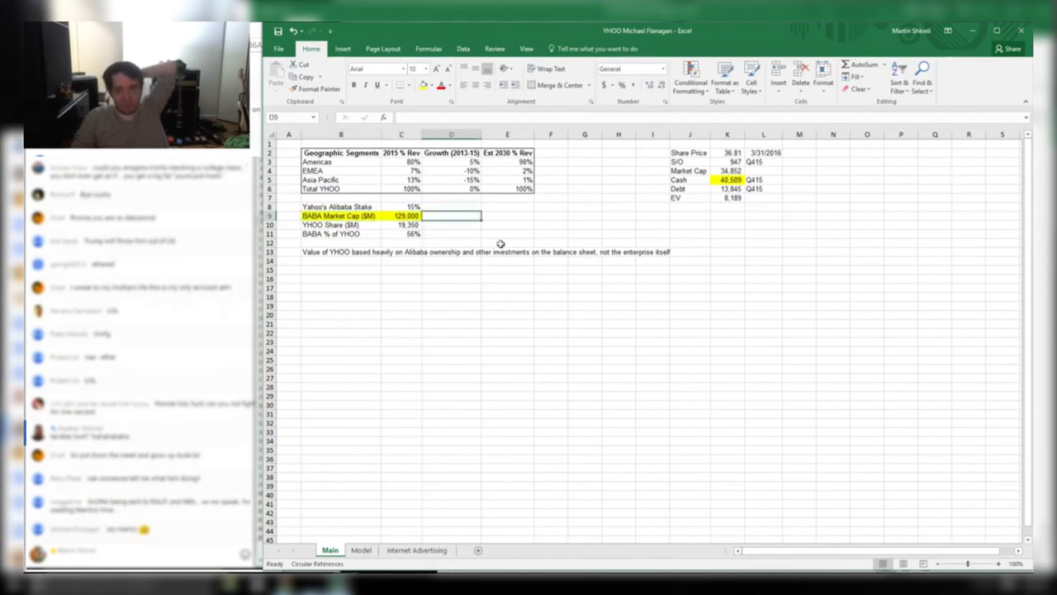
text(CLAS)
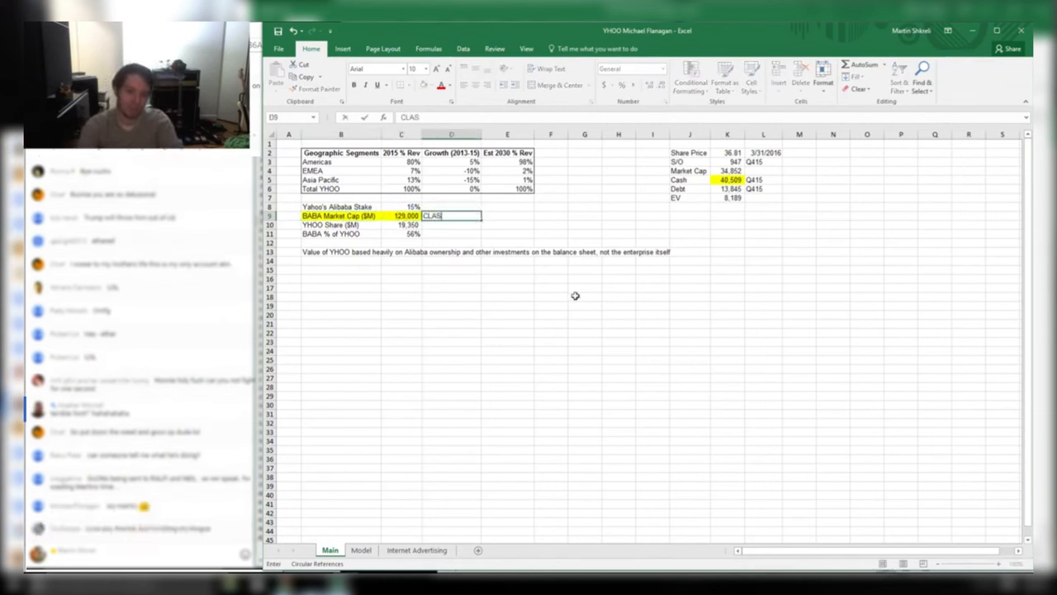
text(SIC MISTAKE - DON'T USE )
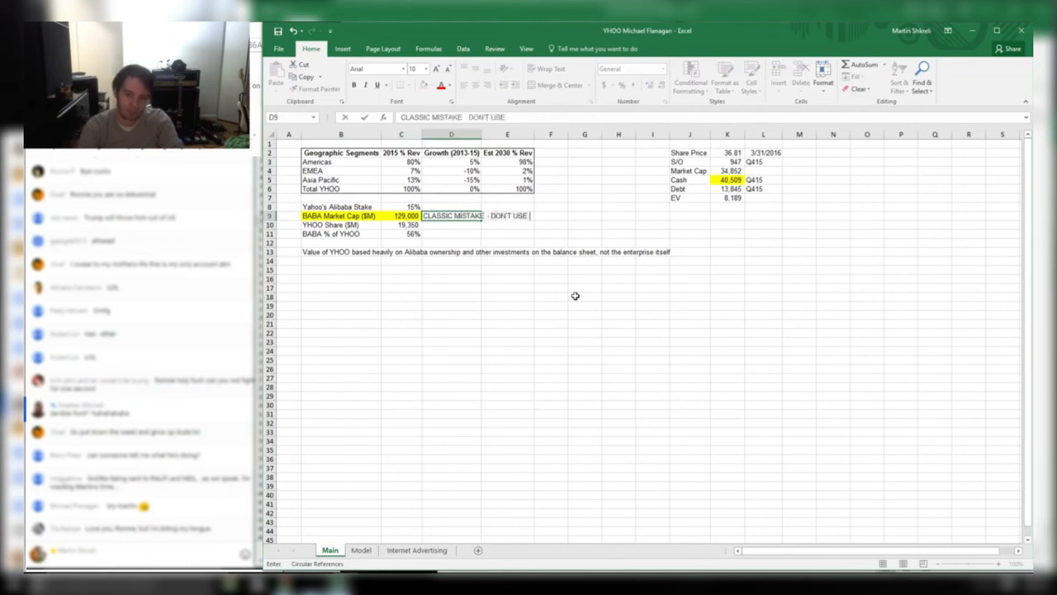
text(YAHOO FINANCE FOR )
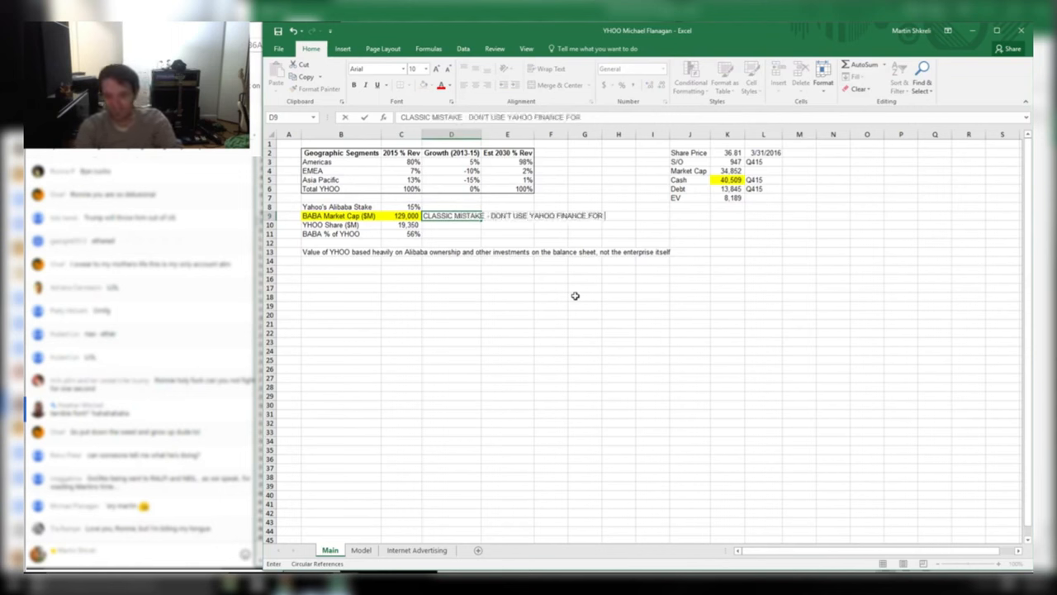
text(MARKET CAPS - ESPECIALLY)
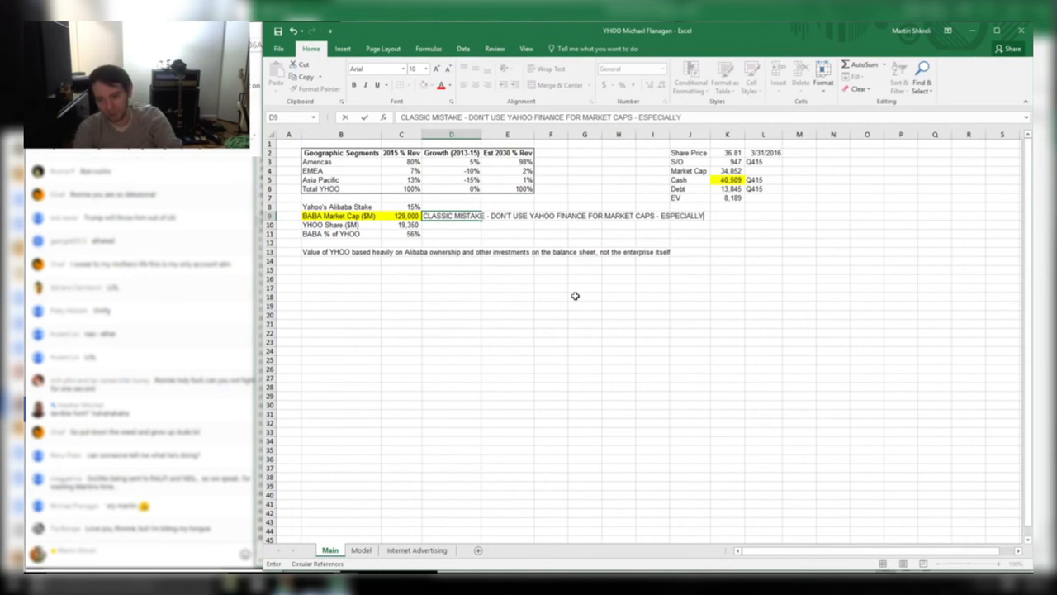
text( FOR INTERNATIONAL COMPANIES!!! DOUBLE)
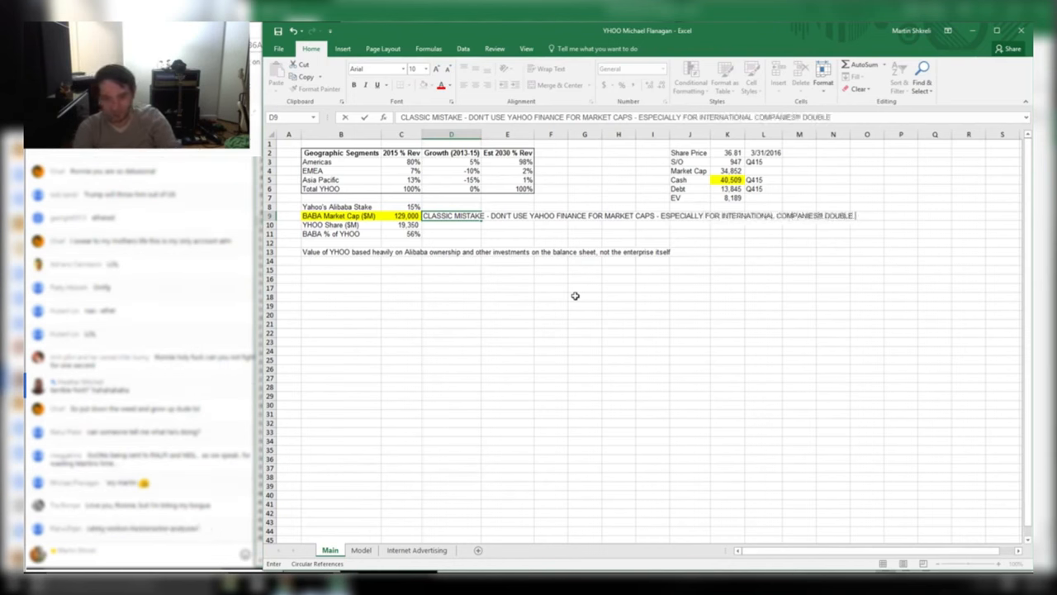
text( CHECK THE MARKET CAP!)
key(Return)
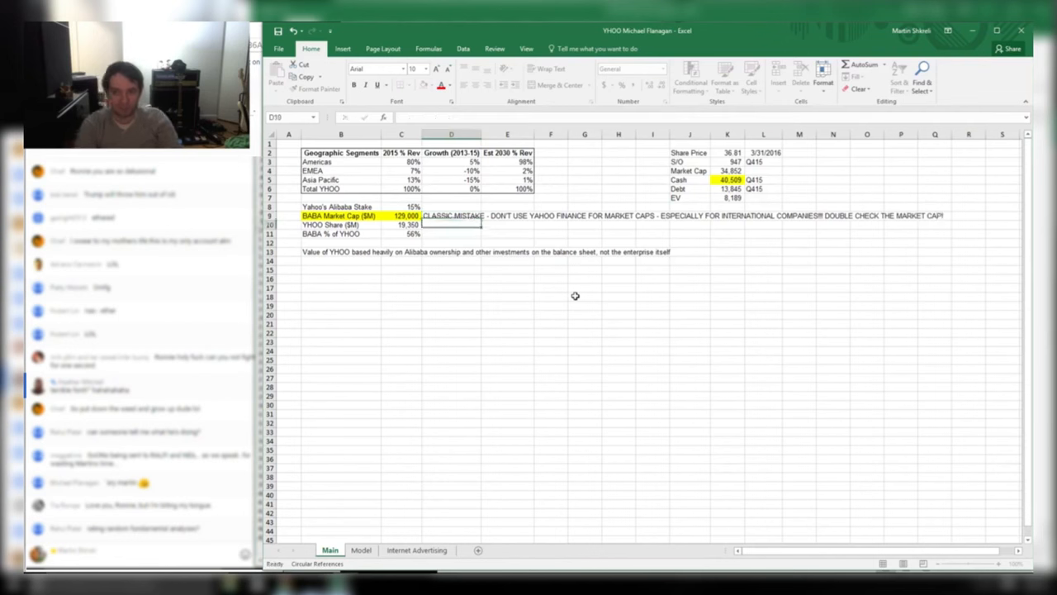
key(Up)
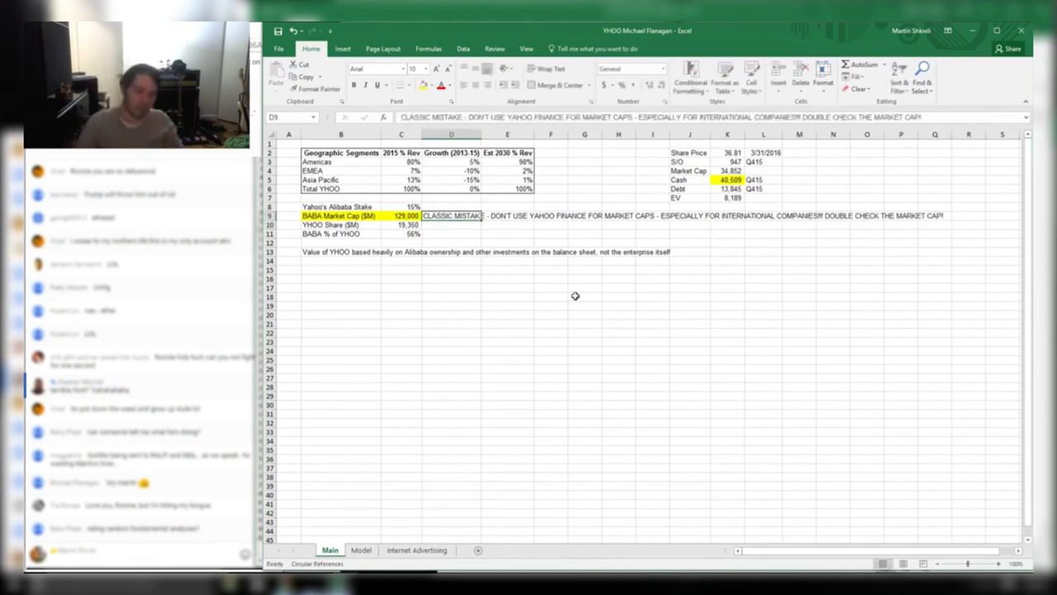
click(423, 86)
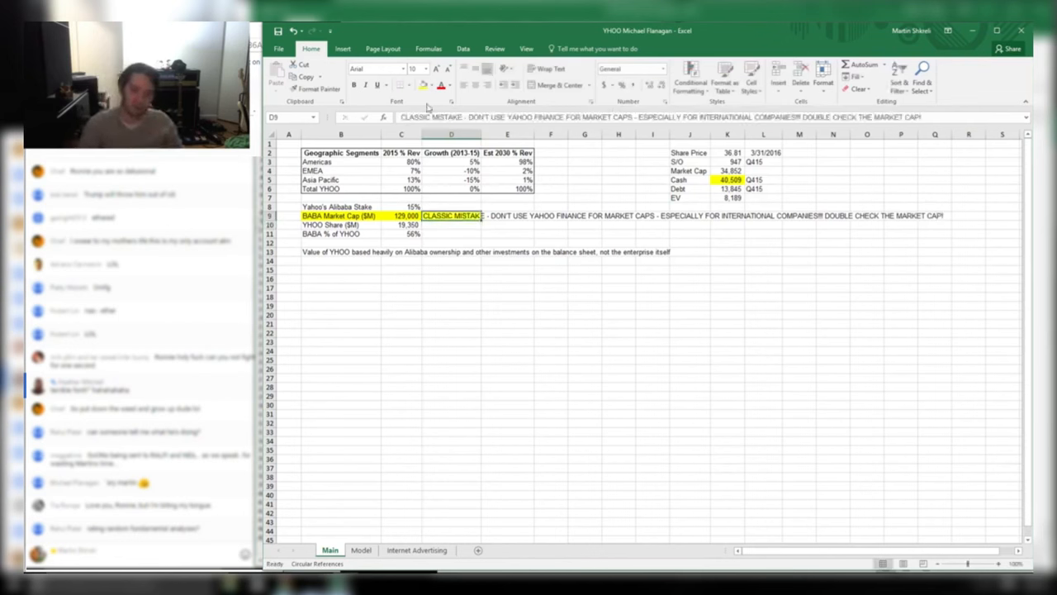
key(ctrl+Home)
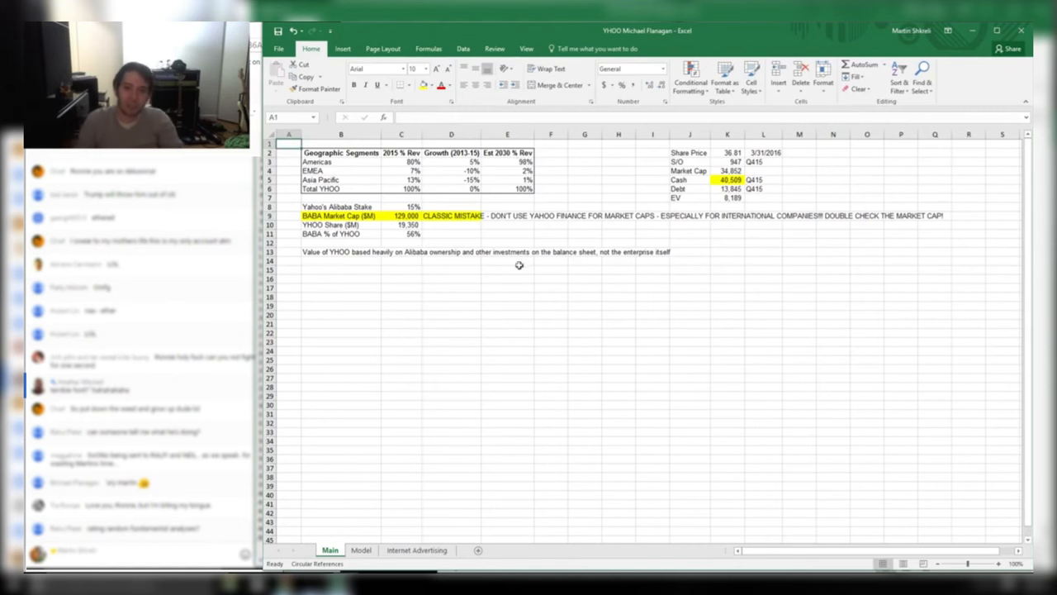
key(alt+Tab)
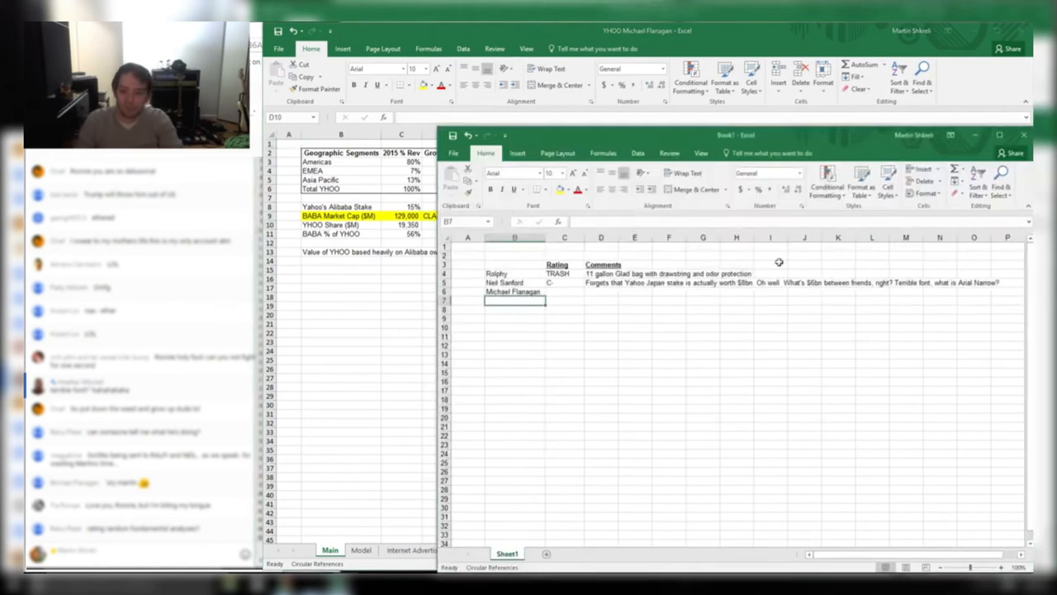
Comment in D6 on the Yahoo Japan mistake, failed BABA stake and correct formatting
click(568, 299)
click(593, 293)
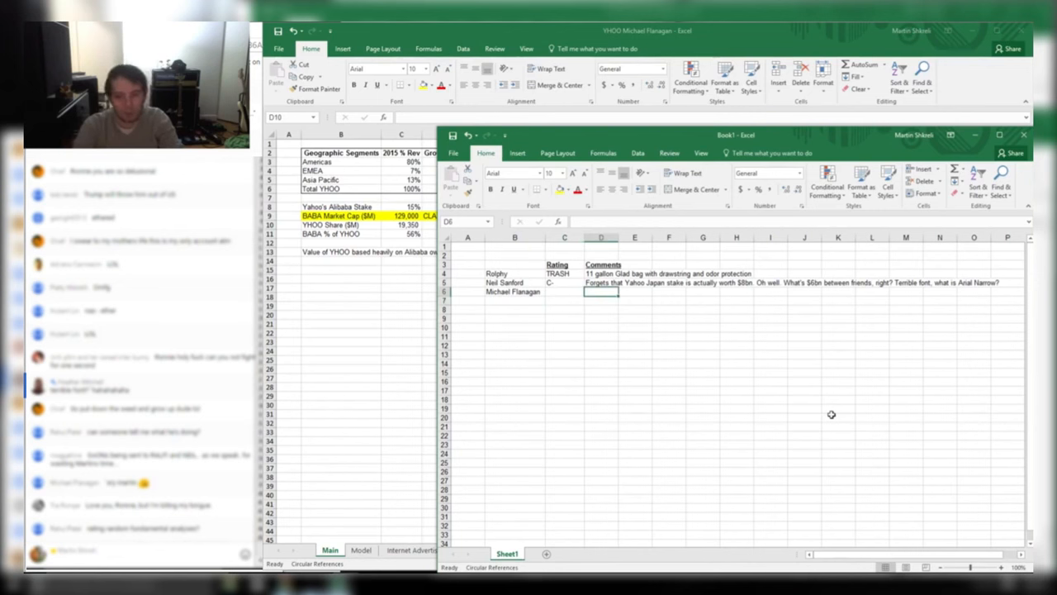
text(Yahoo)
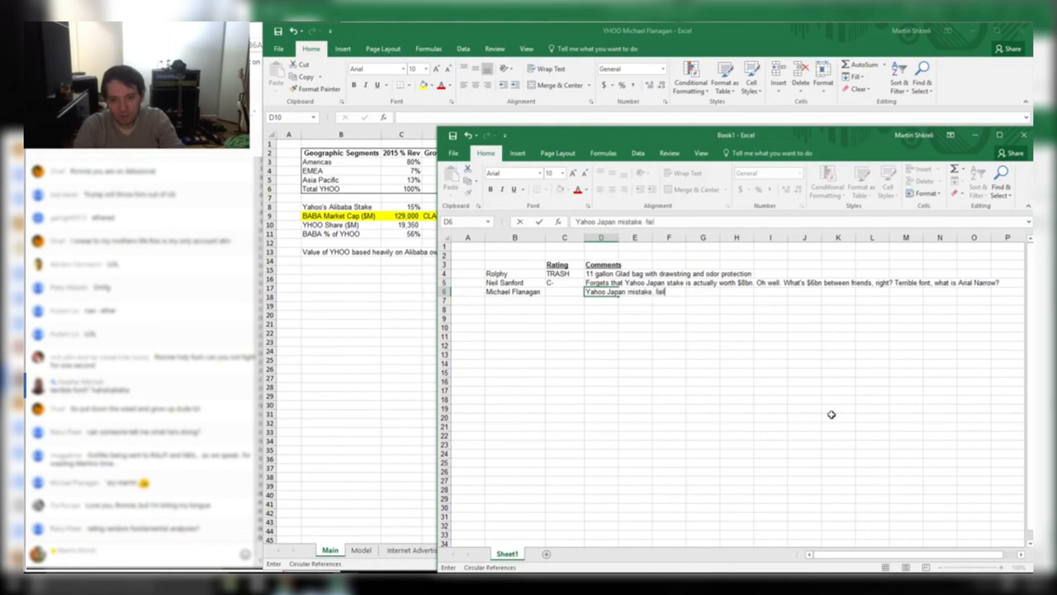
text(Japan mistake. fail)
key(BackSpace)
key(BackSpace)
key(BackSpace)
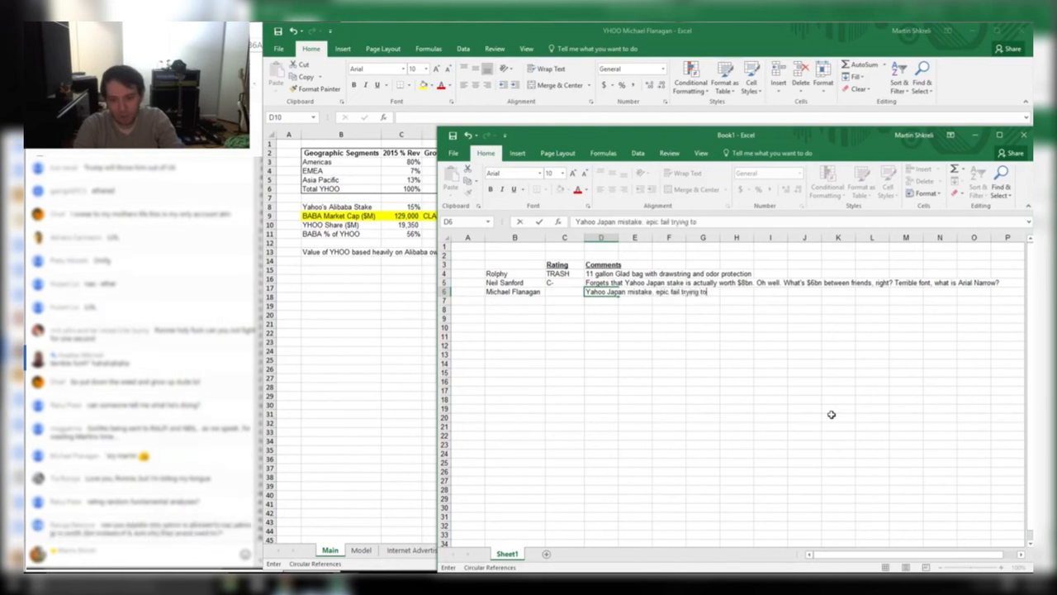
key(BackSpace)
key(BackSpace)
text(BABA stake)
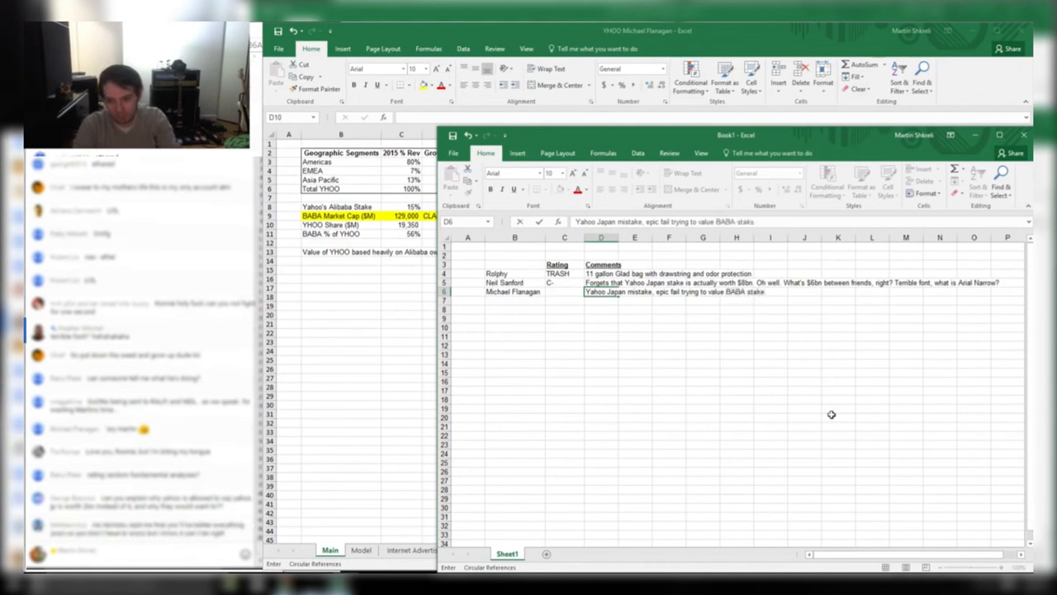
text(. Pity points for )
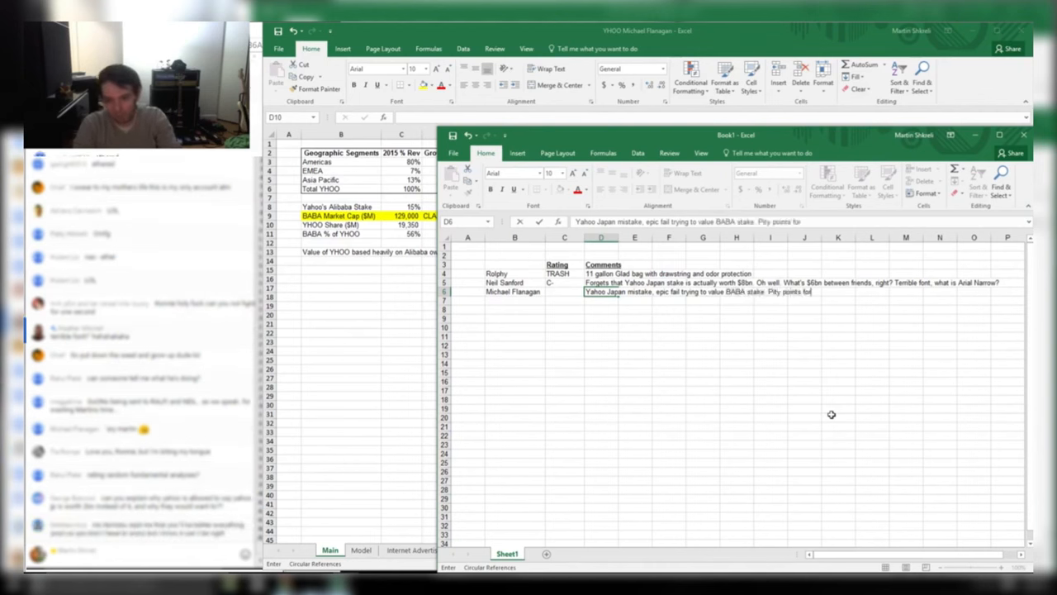
text(comect formatting.)
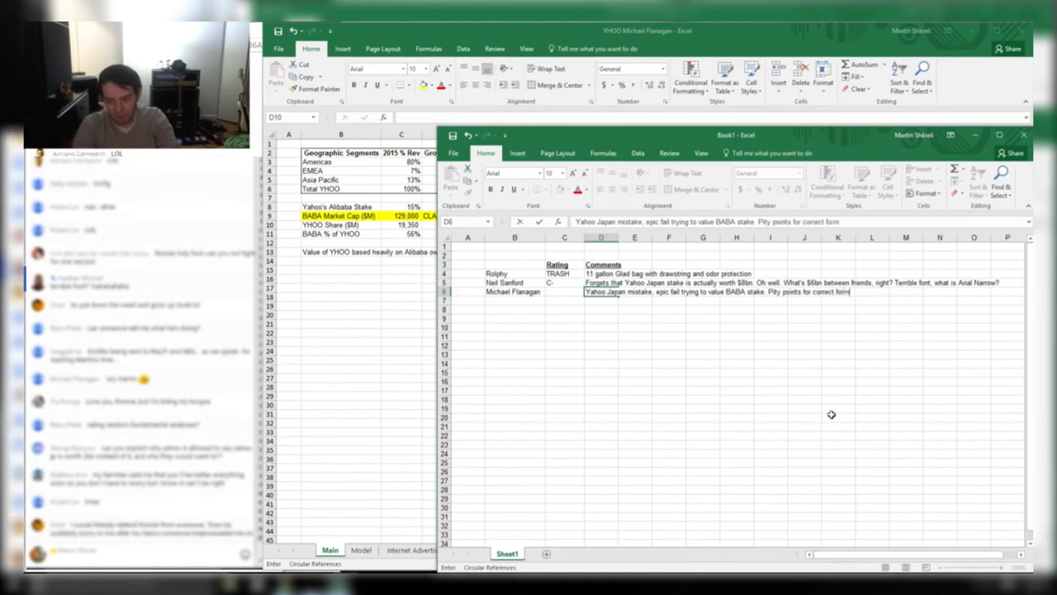
key(Return)
key(Up)
key(F2)
key(Return)
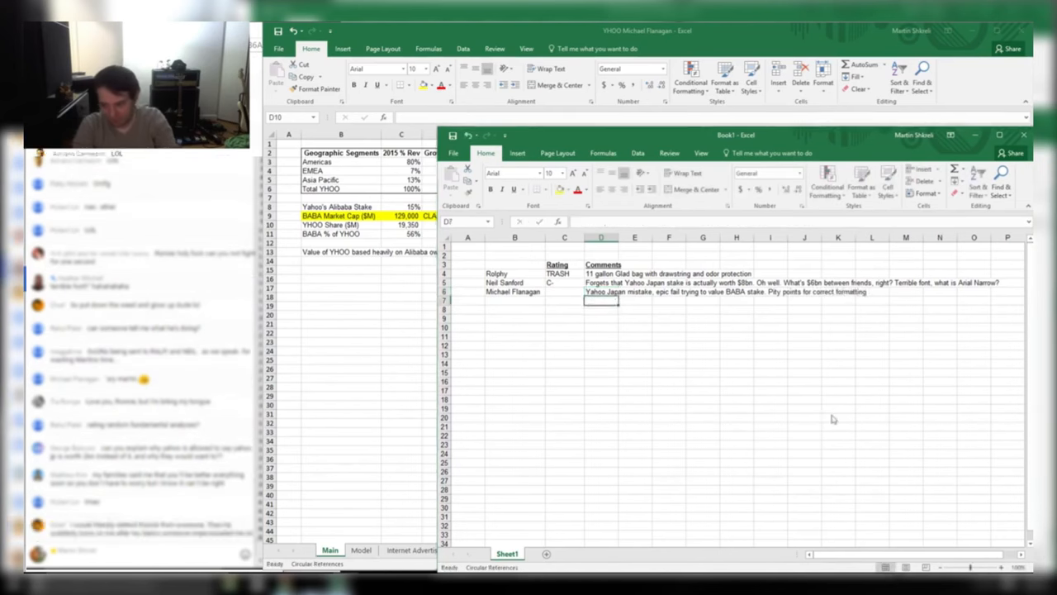
key(alt+Tab)
key(ctrl+Page_Down)
Review the Model sheet's EMEA revenue row and the quarter headers through Q116
key(Down)
key(Right)
key(Right)
key(Right)
key(Right)
key(Right)
key(Right)
key(Right)
key(Right)
key(Right)
key(Right)
key(Right)
key(Right)
key(Right)
key(Right)
key(Right)
key(Right)
key(Right)
key(Right)
key(Right)
key(Right)
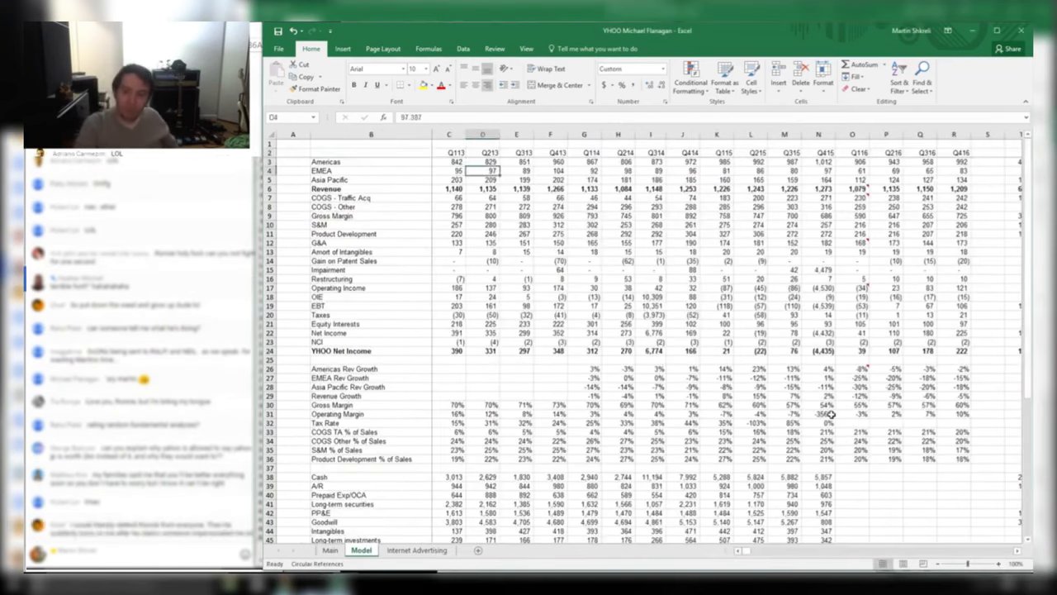
key(Right)
key(Right)
key(Right)
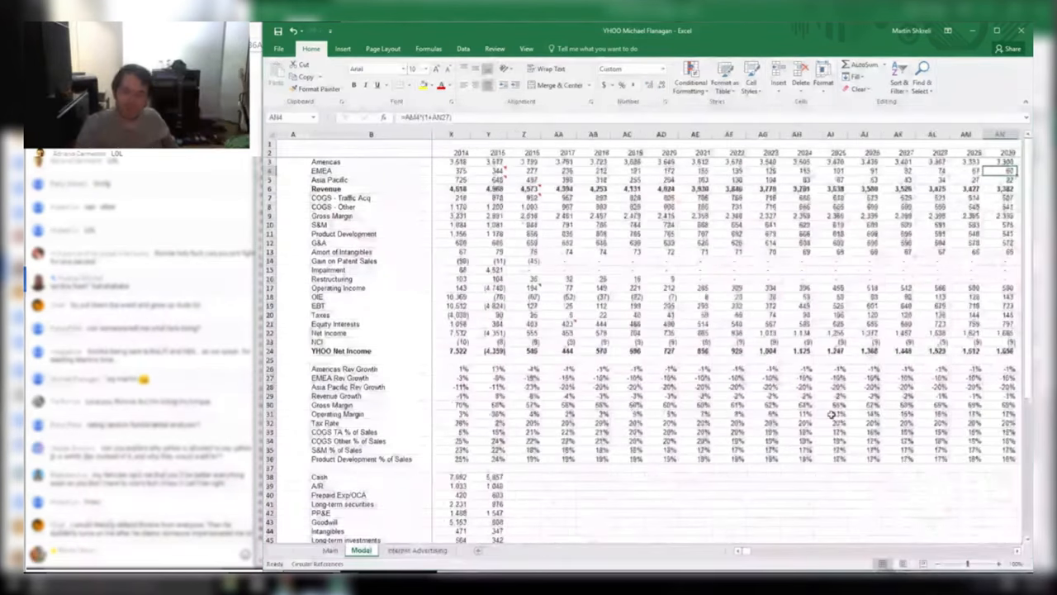
key(ctrl+Home)
key(Right)
key(Right)
key(Right)
key(Right)
key(Right)
key(Right)
key(Right)
key(Right)
key(Right)
key(Right)
key(Right)
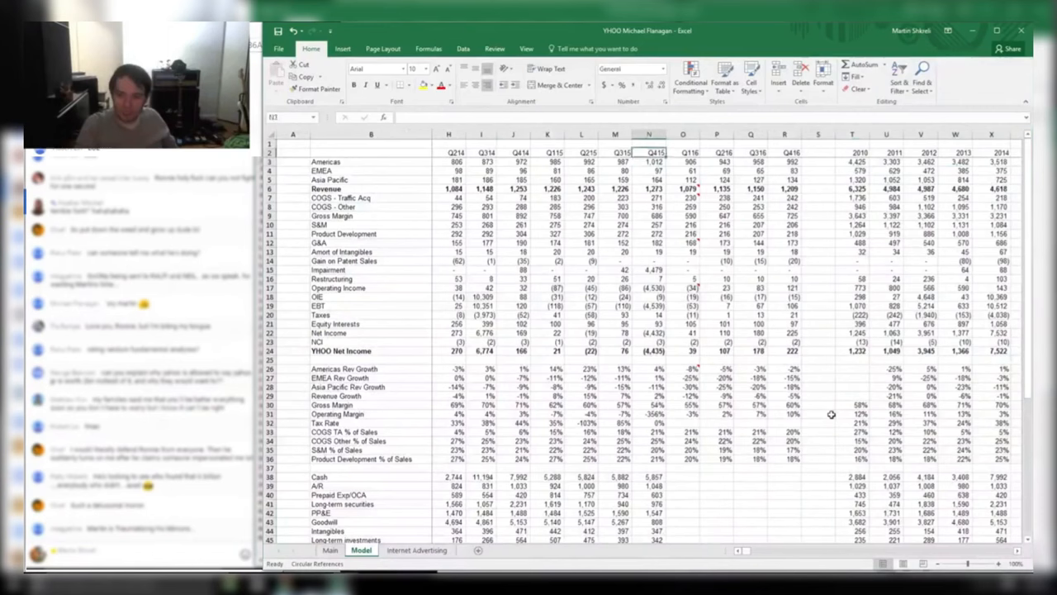
key(Right)
key(Up)
key(Up)
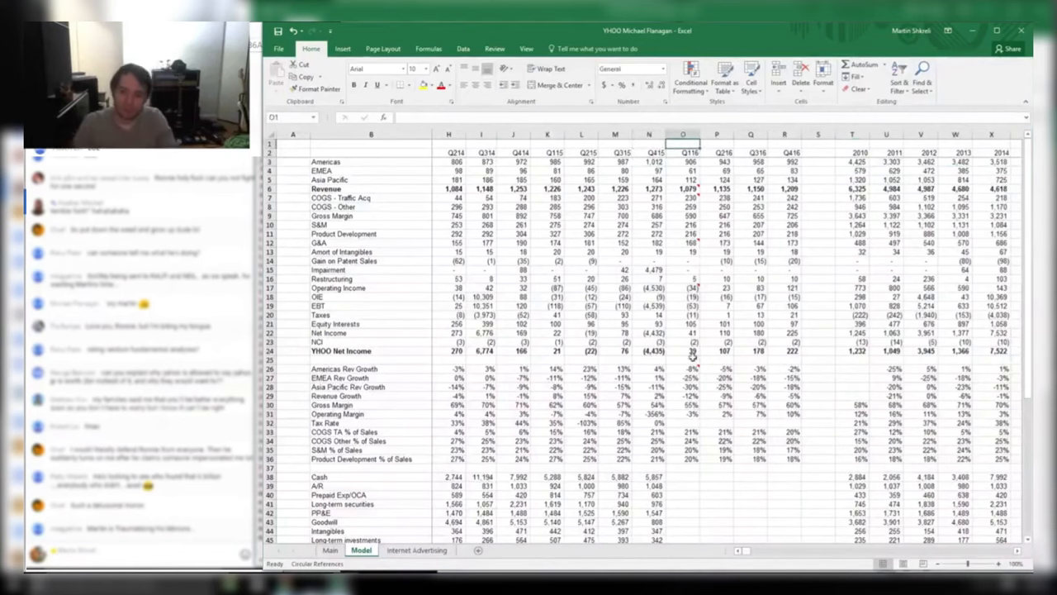
Append '. No estimate/actual divider' to the third reviewer's comment in D6
key(alt+Tab)
key(Up)
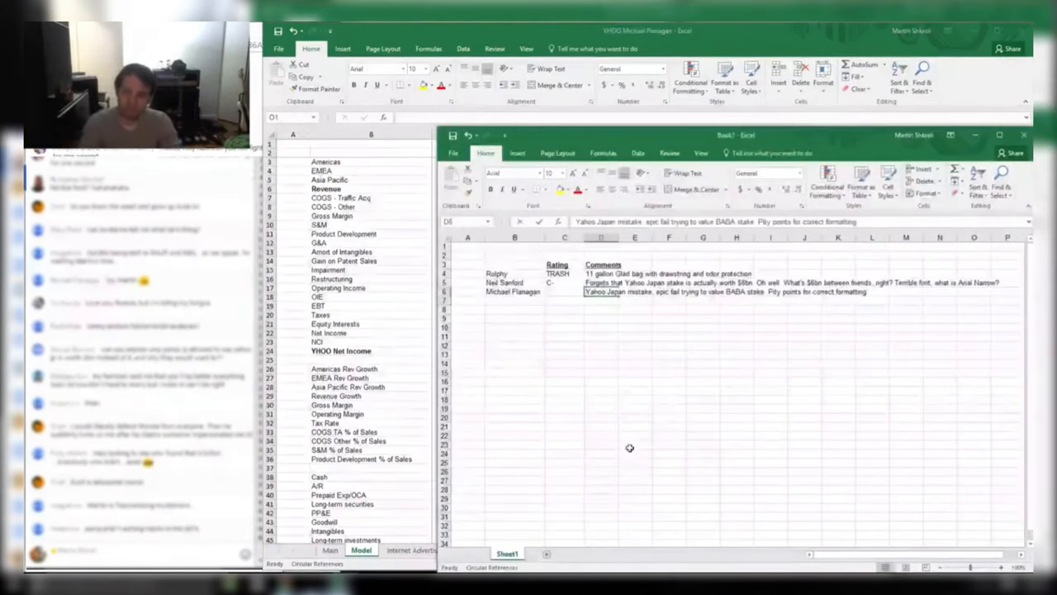
key(F2)
text(. No estimate/actual divid)
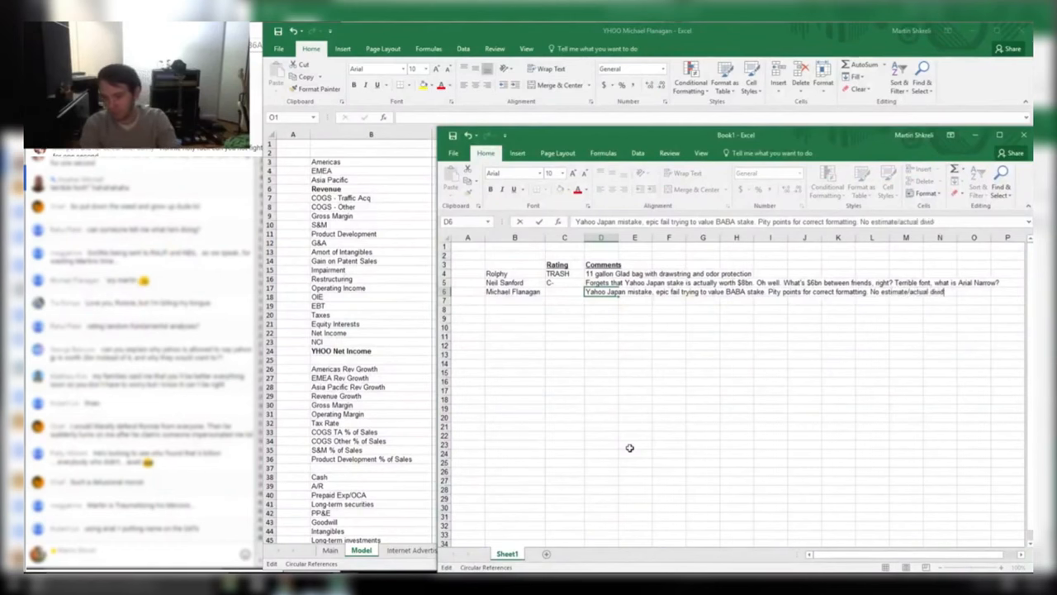
text(er)
key(Return)
Inspect the forecast rows, gross margin and the Q415 impairment figure in the model
key(alt+Tab)
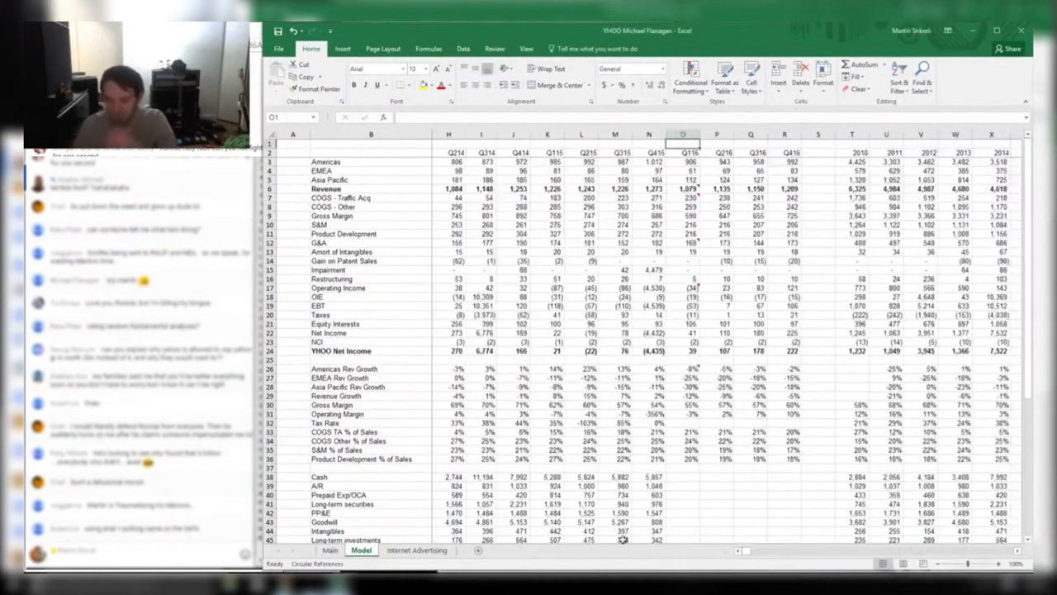
drag(671, 342, 969, 287)
click(732, 406)
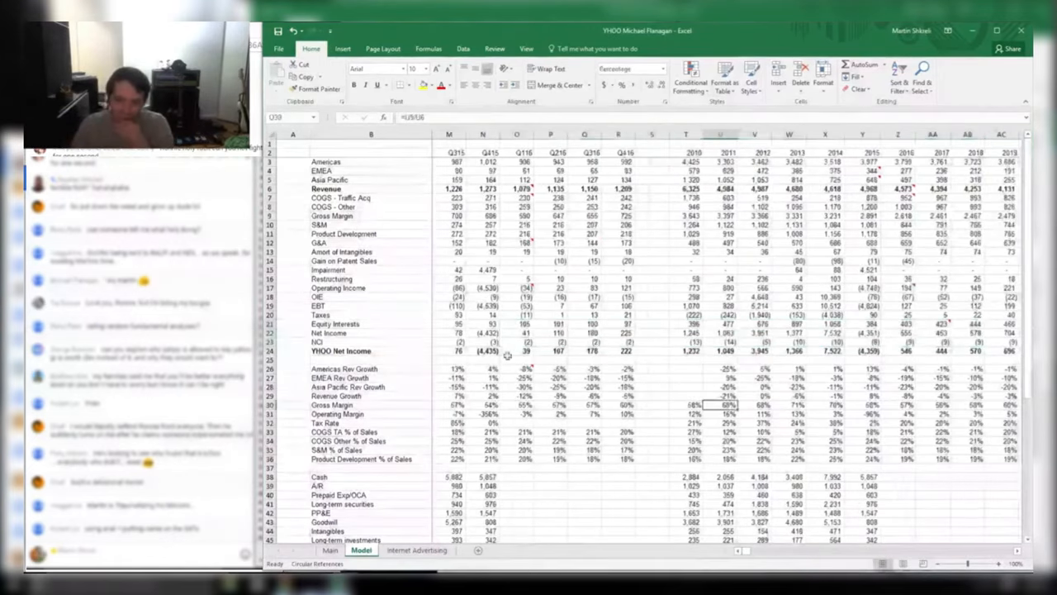
drag(491, 352, 477, 286)
click(481, 269)
Add an impairment question and 'Cmon bro' on a new line to the D6 comment
key(alt+Tab)
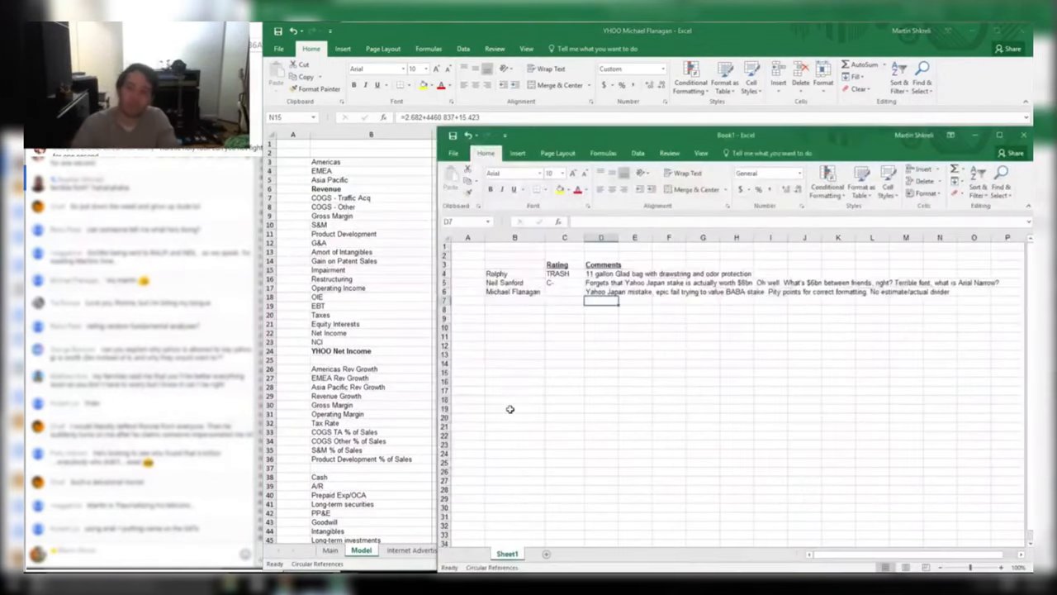
key(F2)
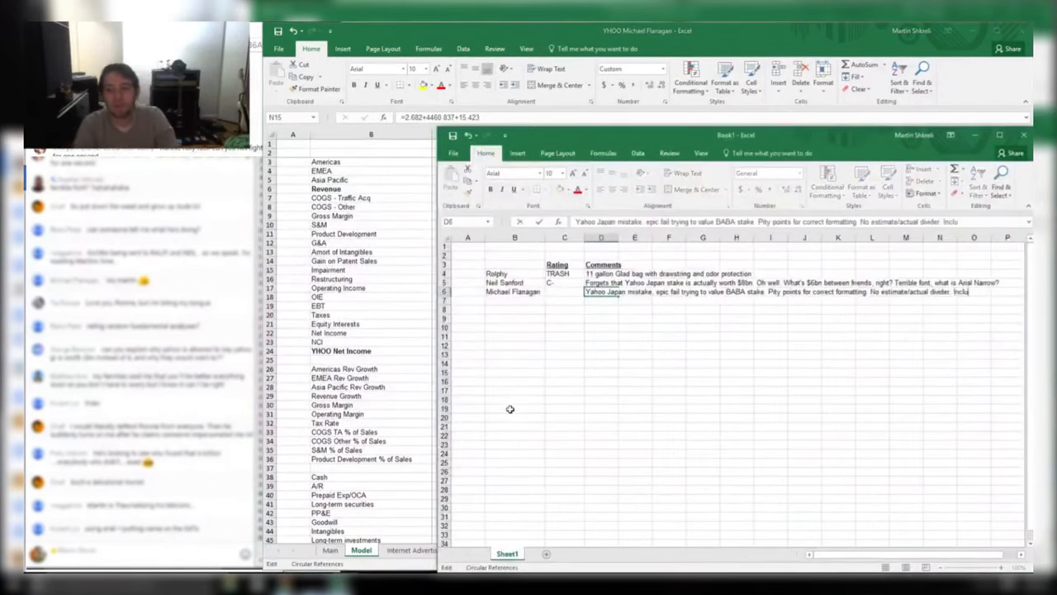
text(irment?)
key(alt+Return)
text(Cmon bro)
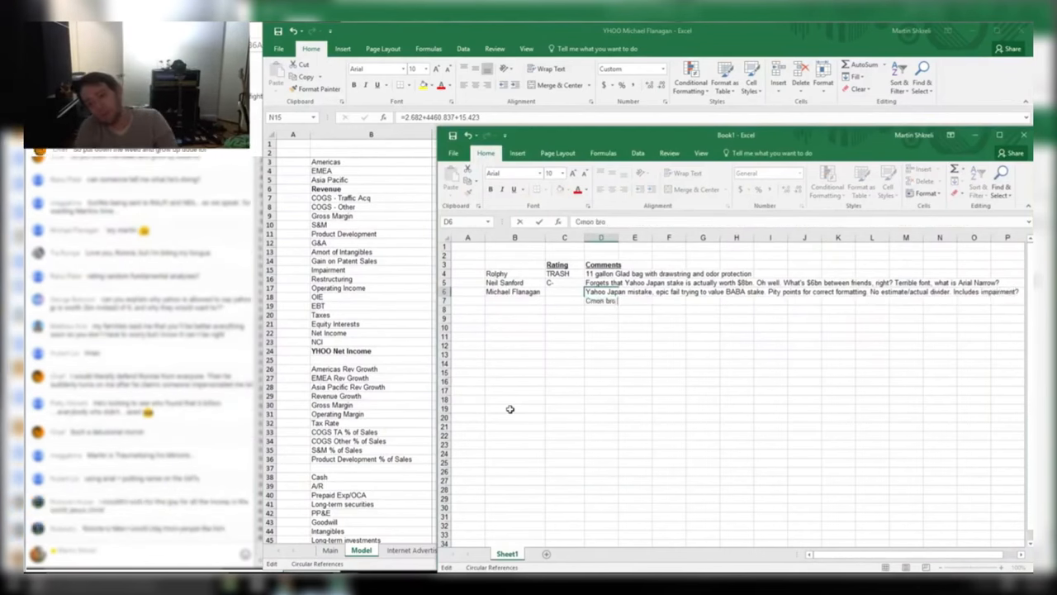
key(Return)
Grade the third reviewer D in C6, then select rows 16–20 in the model
key(Left)
key(Up)
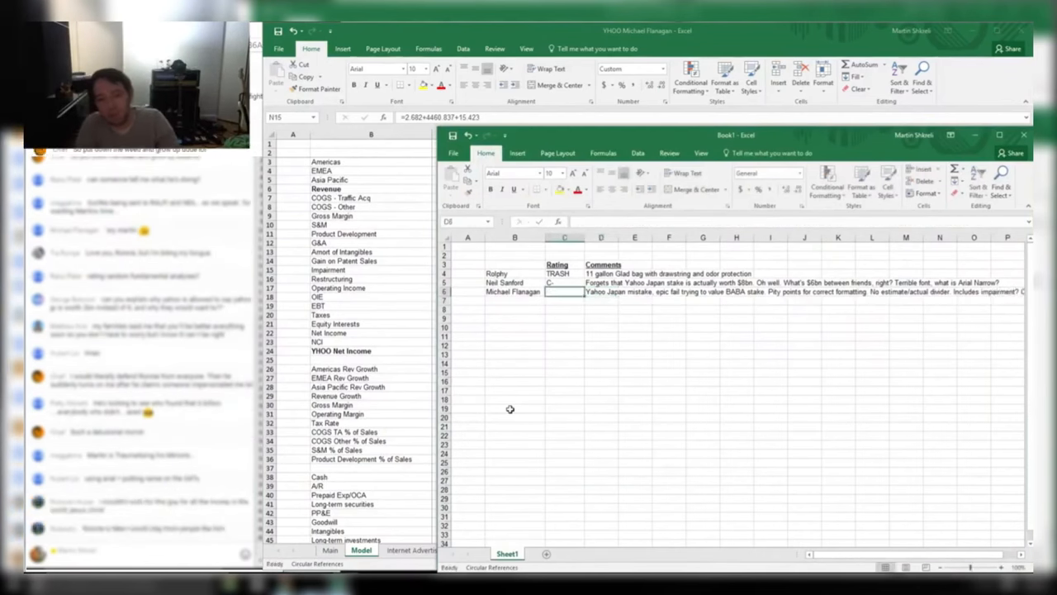
text(D)
key(Return)
key(alt+Tab)
drag(754, 279, 762, 387)
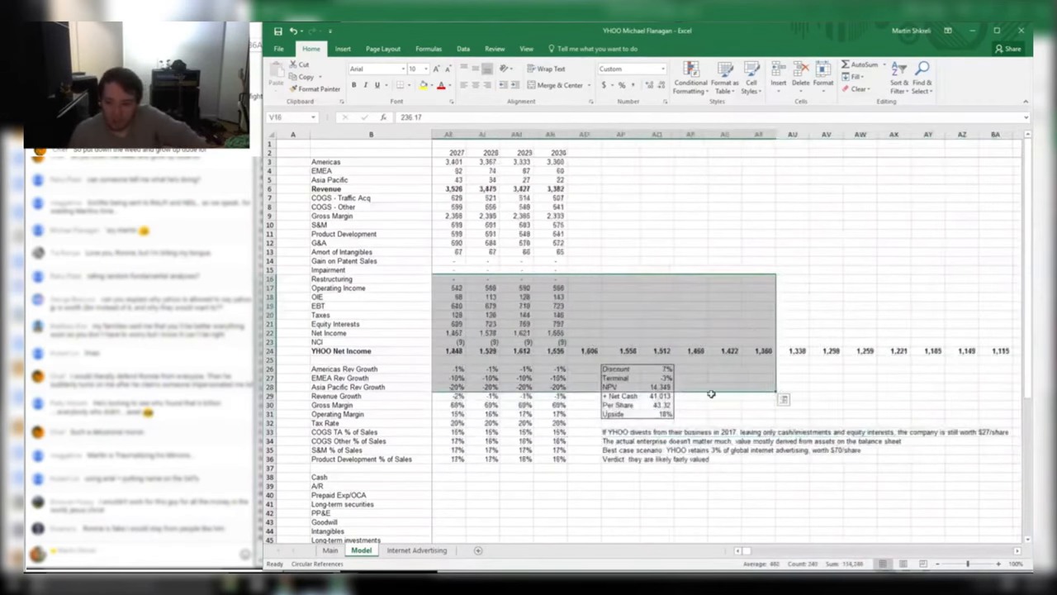
Check the NPV and Upside formulas in the valuation box
click(714, 397)
click(665, 386)
click(665, 414)
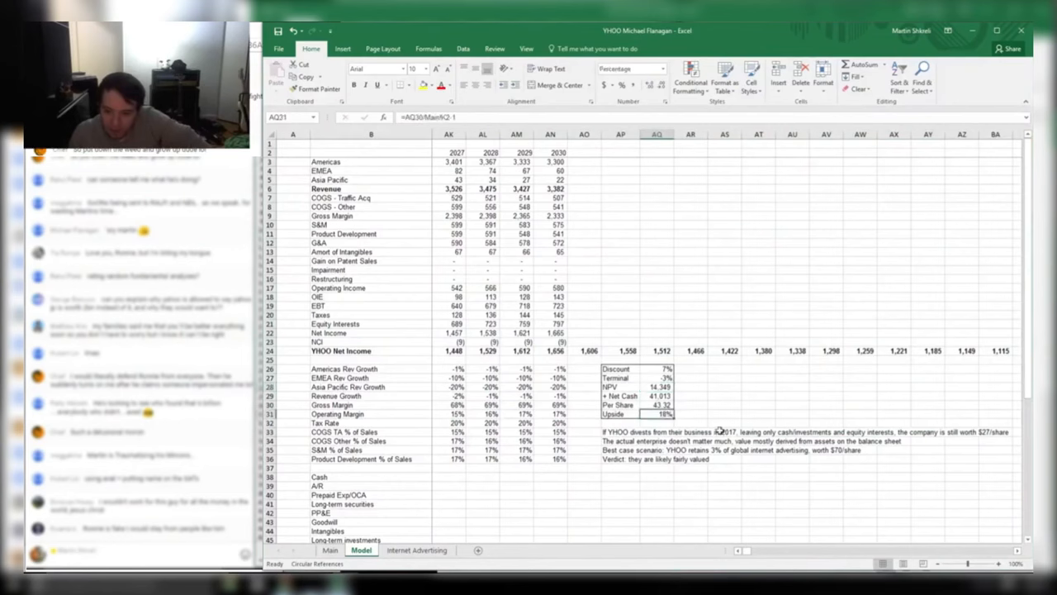
click(665, 385)
Fill the 2016–2030 YHOO Net Income forecast row yellow and check the NCI formula
drag(609, 362, 401, 319)
click(607, 360)
drag(565, 351, 417, 322)
click(677, 344)
drag(529, 347, 486, 350)
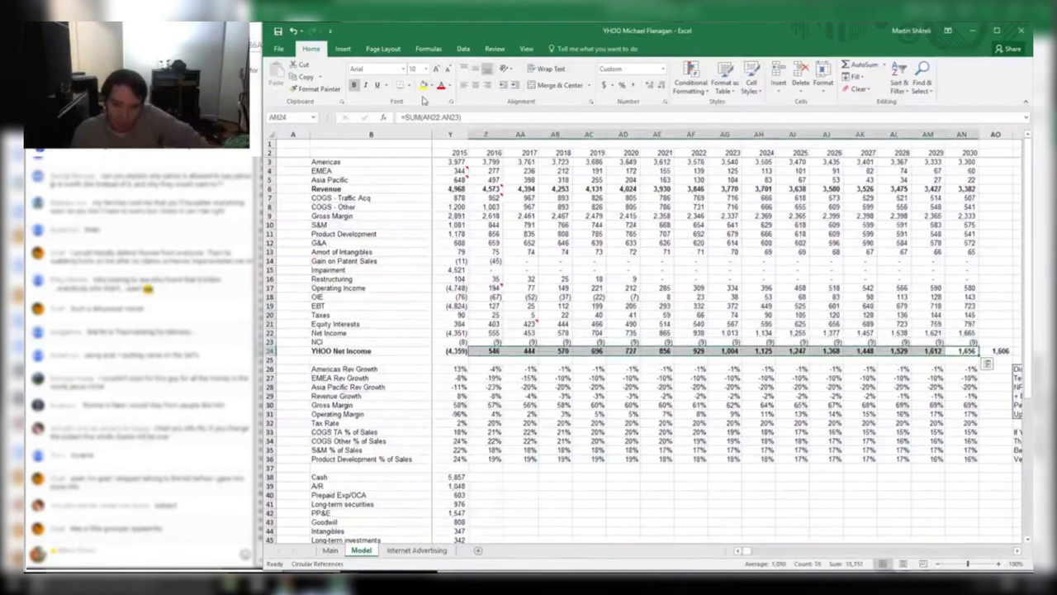
click(423, 85)
click(859, 341)
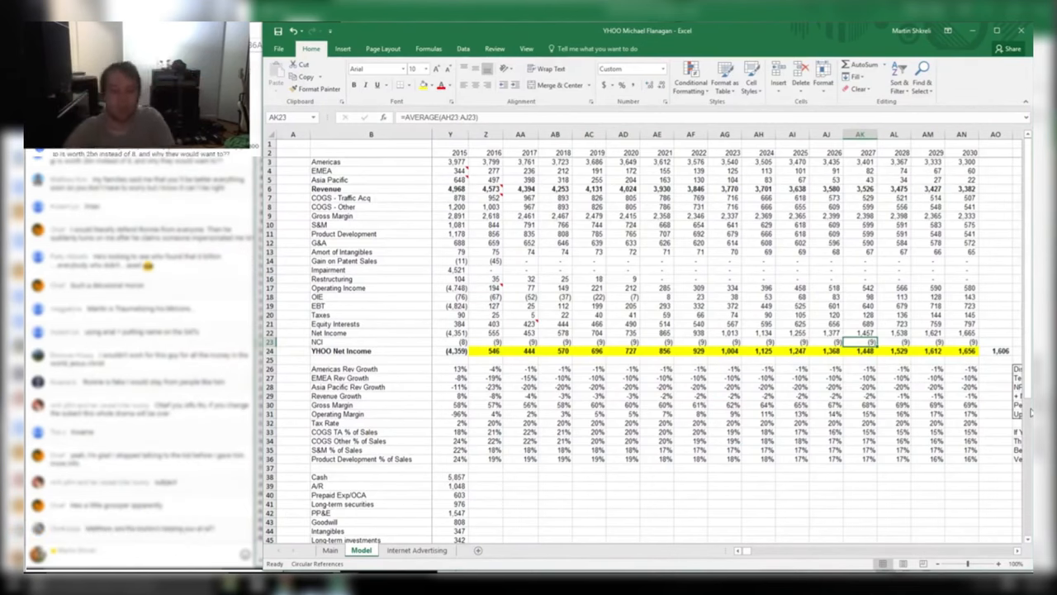
Close the reviewed workbook without saving and revise that reviewer's rating to C-
key(alt+F4)
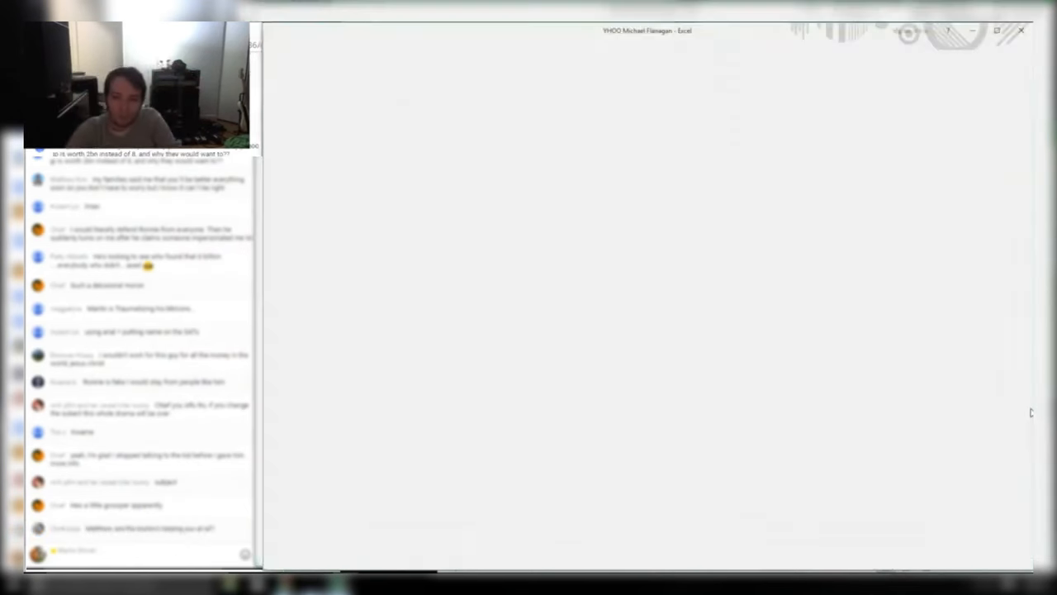
key(n)
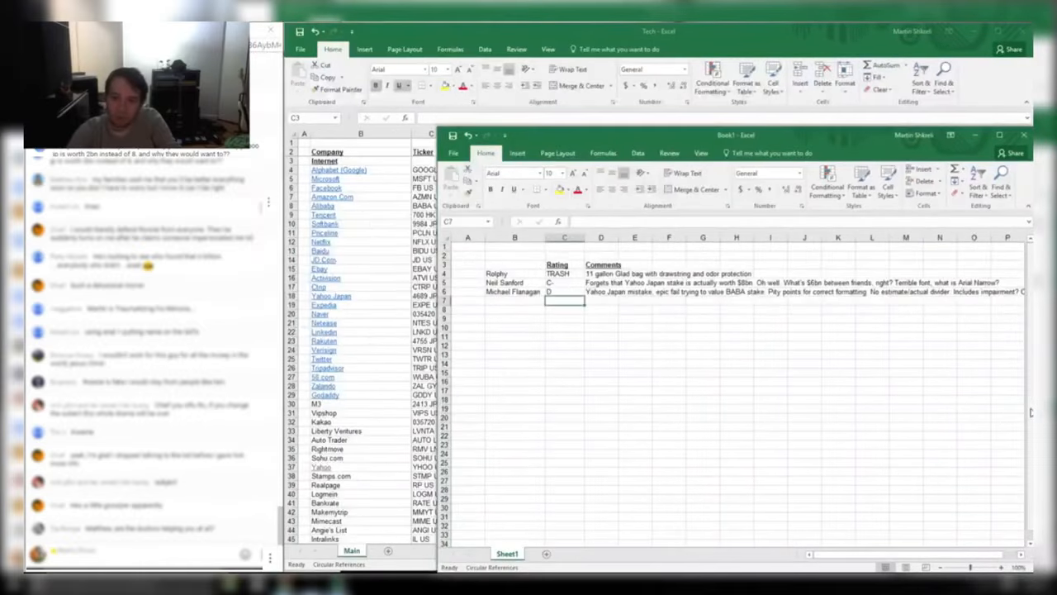
key(Up)
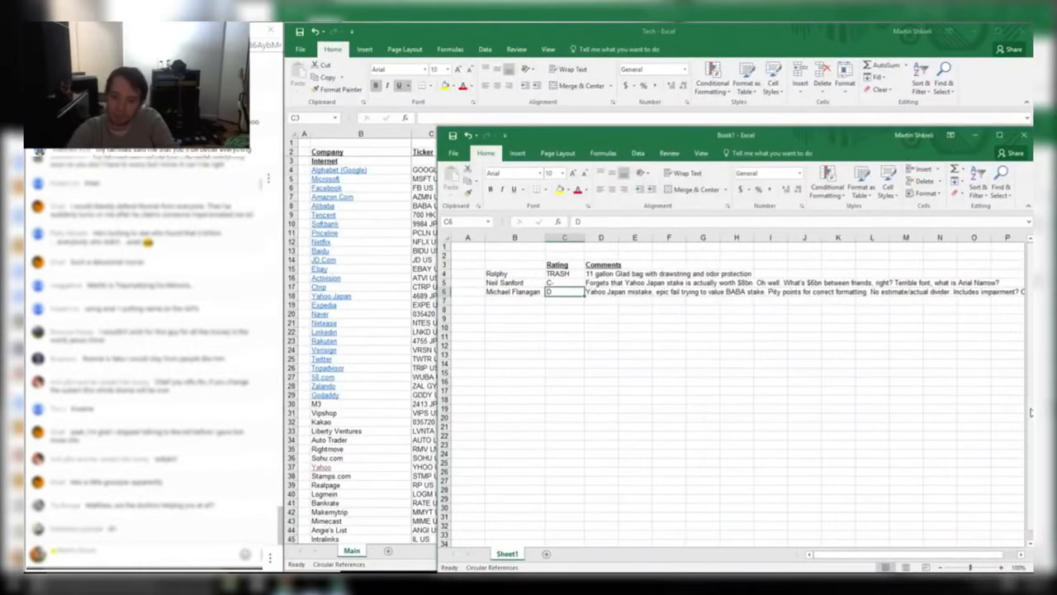
text(C-)
key(Return)
key(Left)
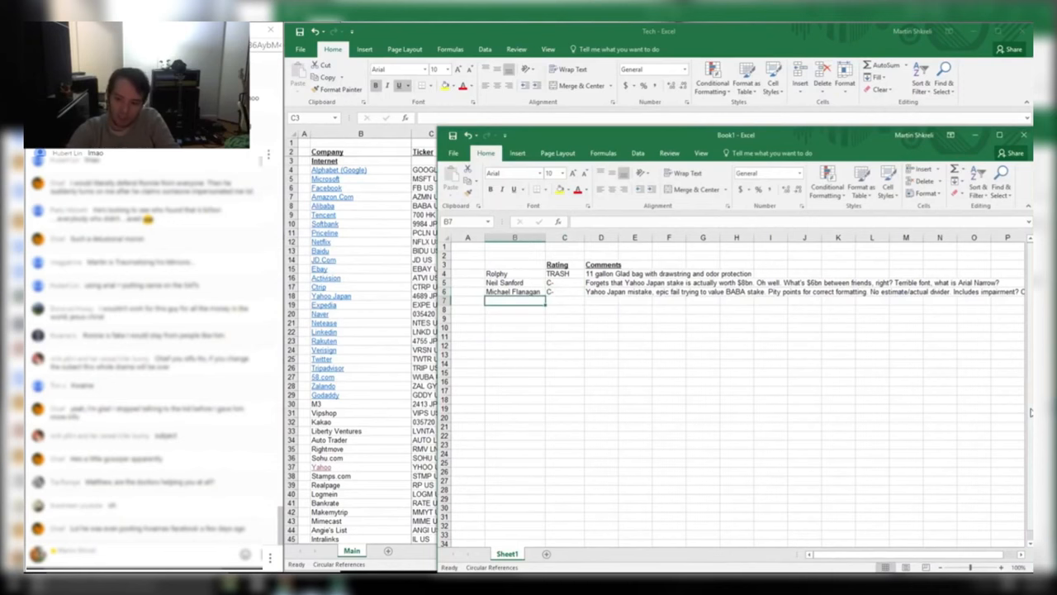
Enter the next peer's name in B7 and move their YHOO workbook window up
key(alt+Tab)
key(alt+Tab)
key(alt+Tab)
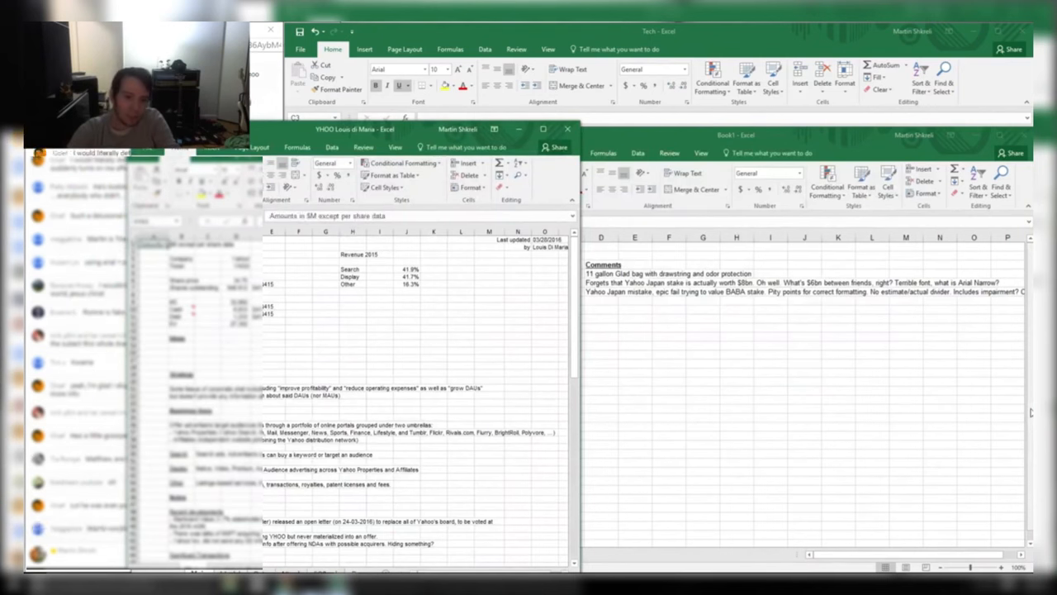
key(alt+Tab)
text(Lo)
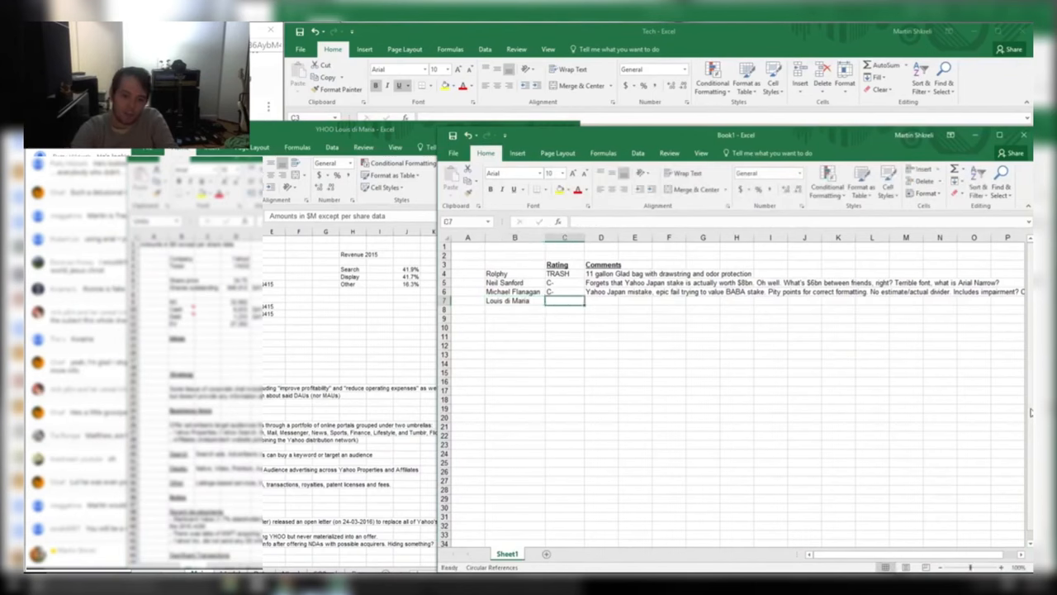
key(alt+Tab)
drag(424, 128, 579, 31)
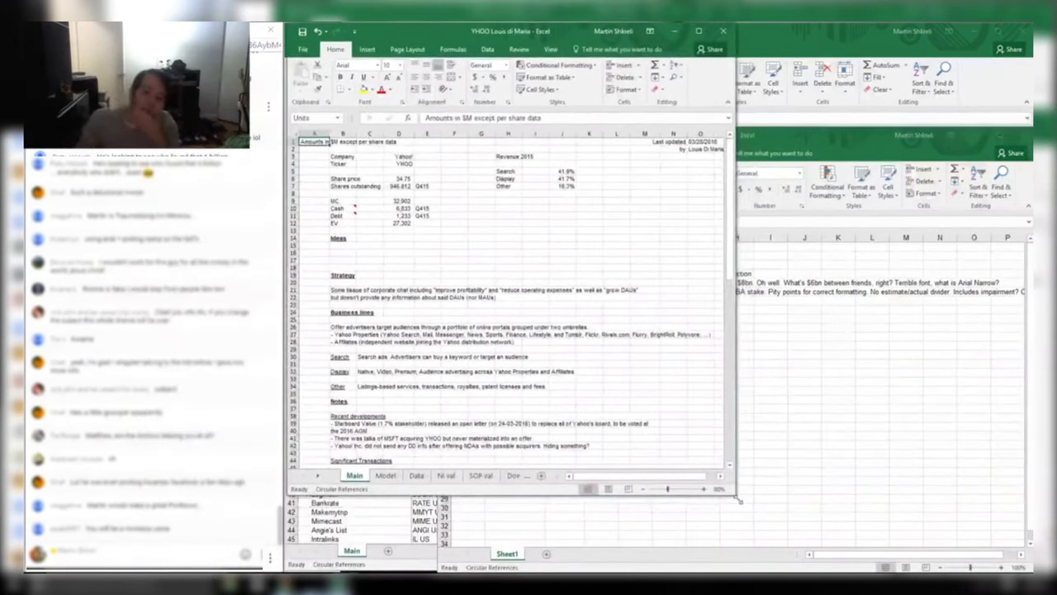
Enlarge the peer's workbook window and note '80% zoom' in their Comments cell D7
drag(739, 500, 1032, 572)
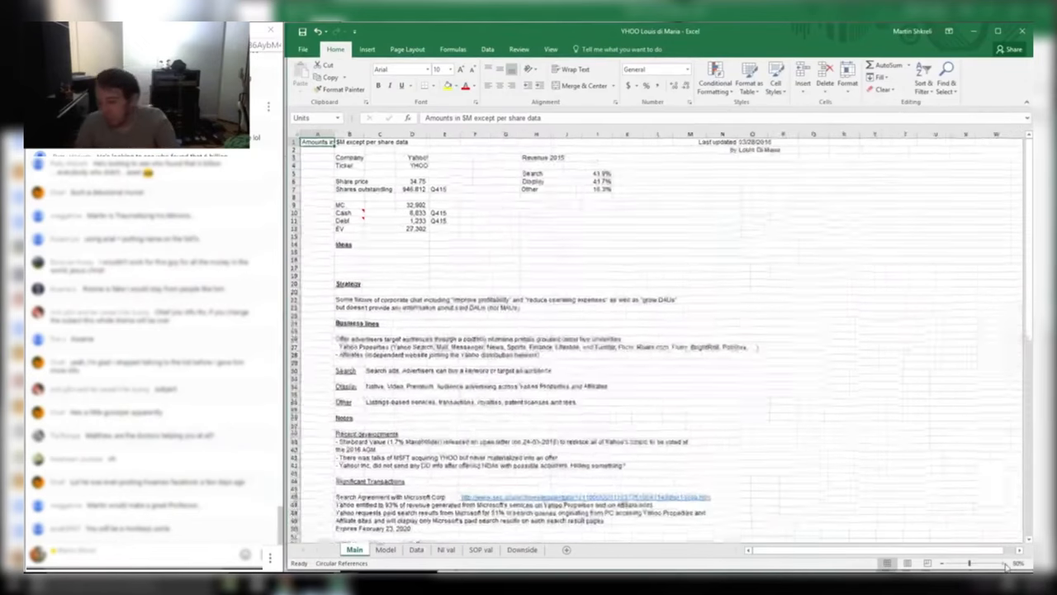
click(1005, 564)
key(alt+Tab)
key(Right)
key(Right)
text(8)
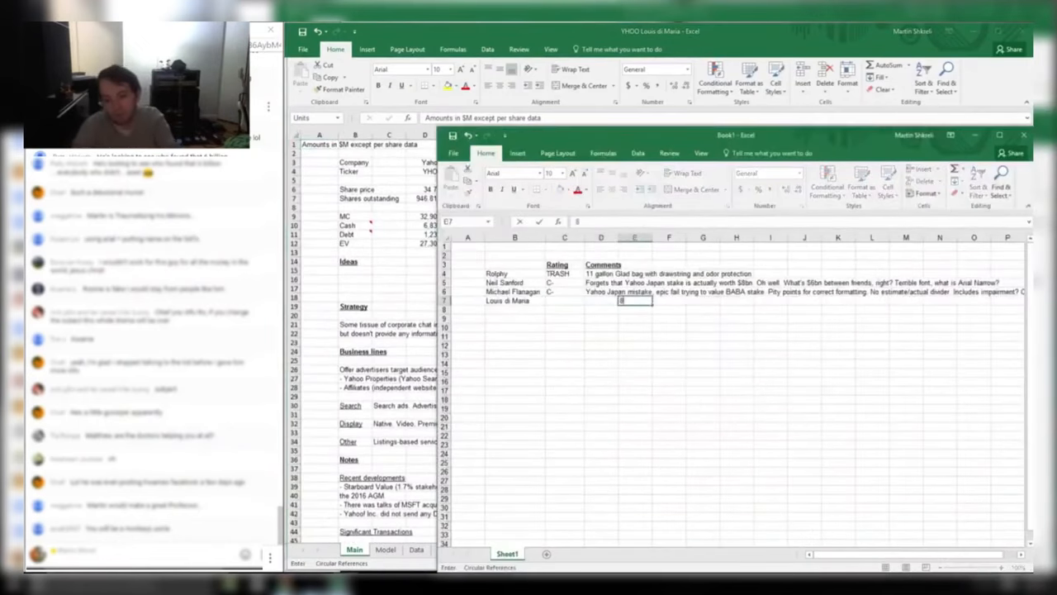
key(Escape)
key(Left)
text(80% zoom)
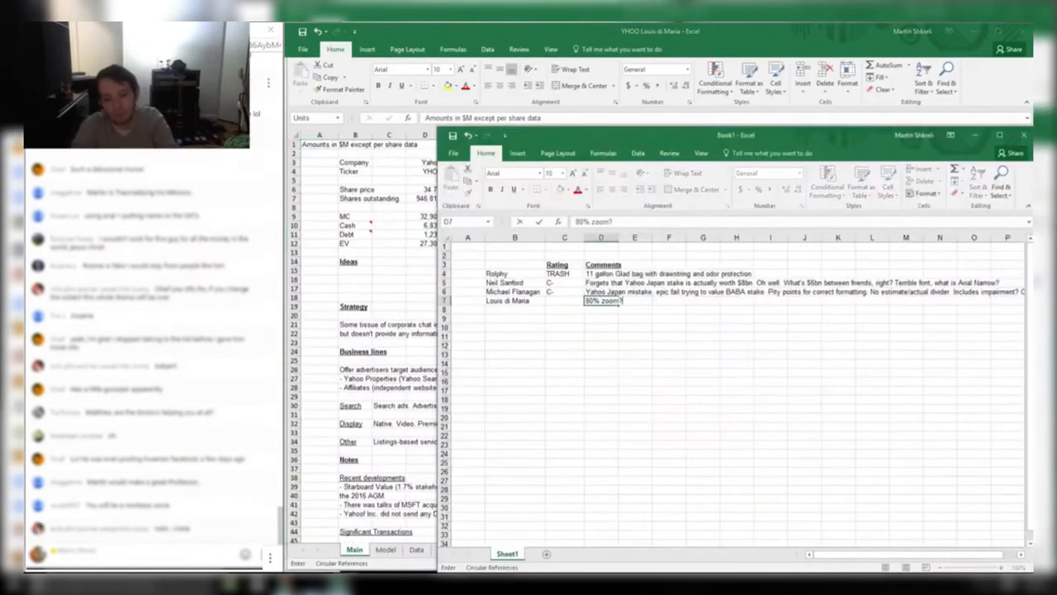
Check the sum of the Cash and Debt figures, then go to the SOP val sheet
key(alt+Tab)
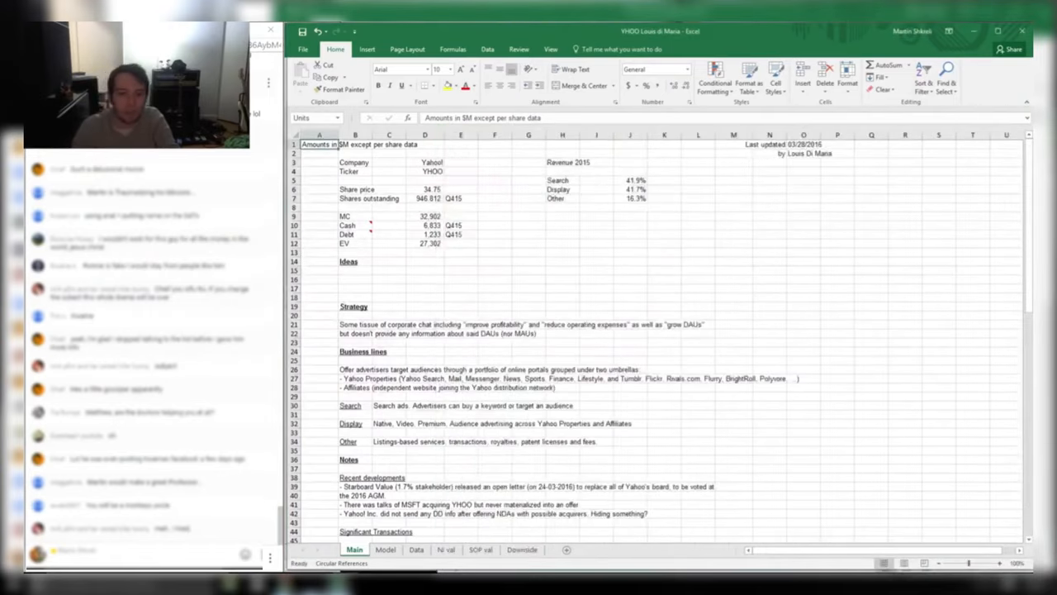
mouse_move(348, 225)
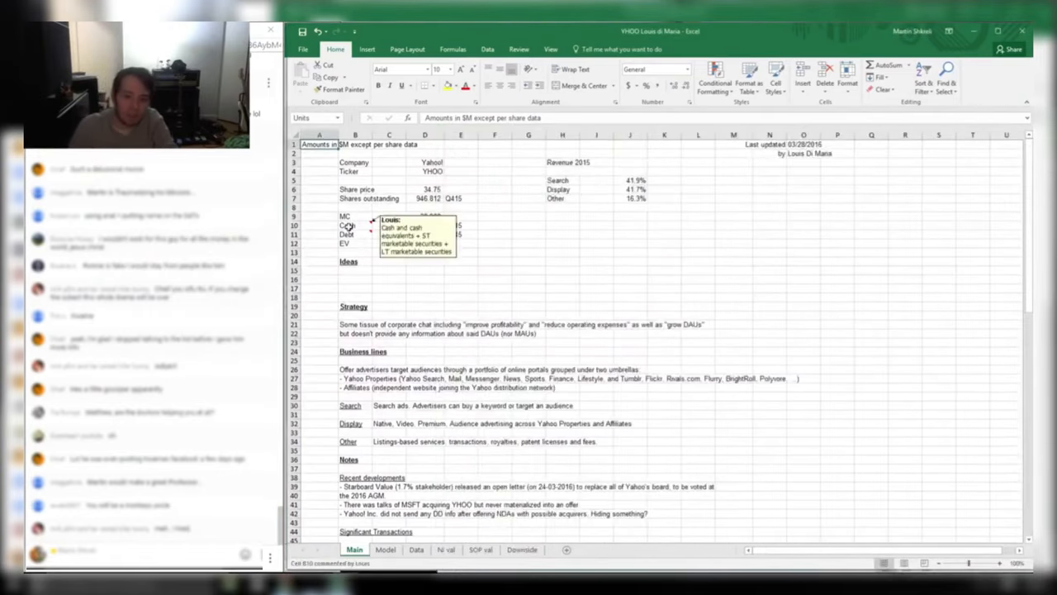
drag(428, 226, 429, 235)
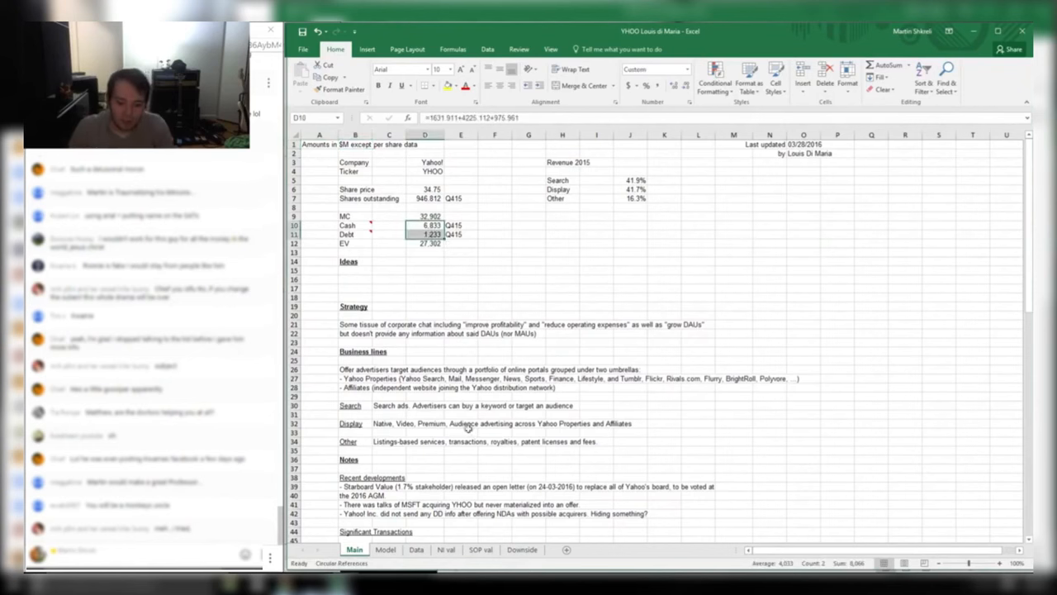
click(477, 549)
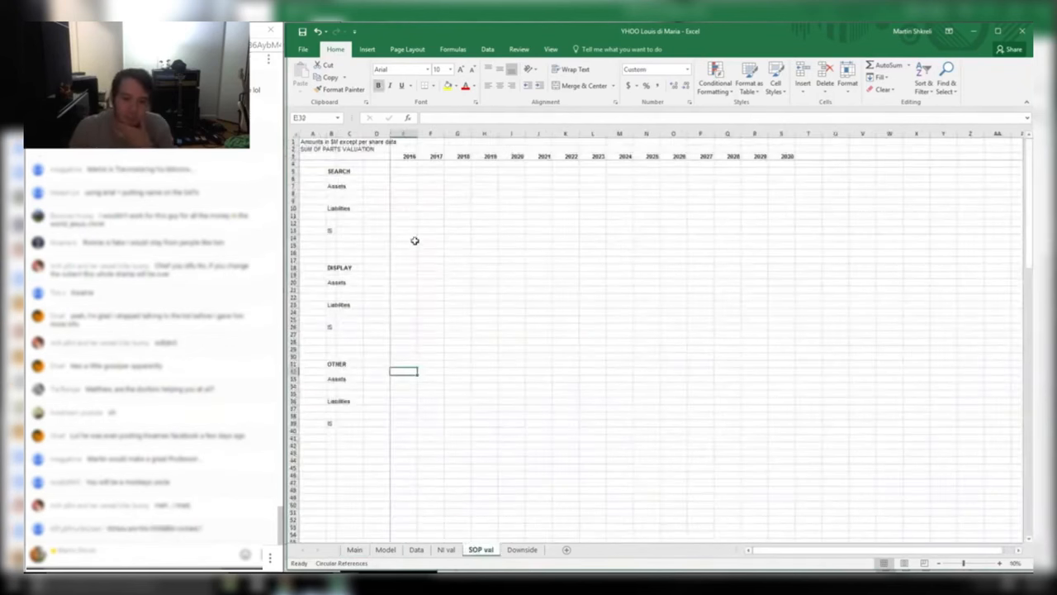
Select and scroll through the SOP val sum-of-parts block
drag(783, 490, 316, 141)
click(345, 275)
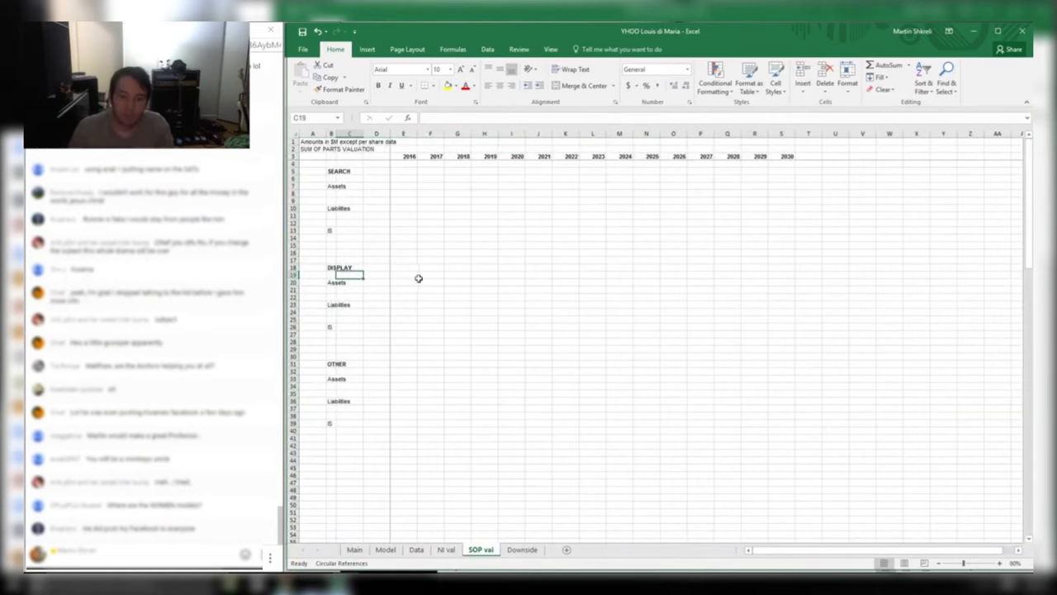
ctrl+scroll(419, 278, up, 6)
scroll(454, 288, down, 10)
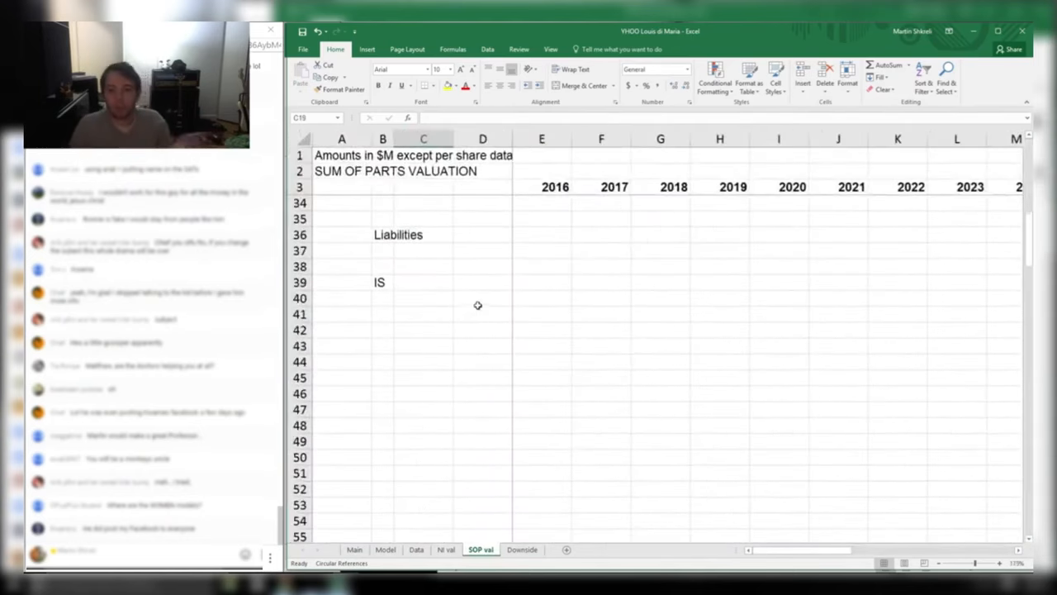
scroll(483, 302, down, 2)
ctrl+scroll(491, 300, down, 7)
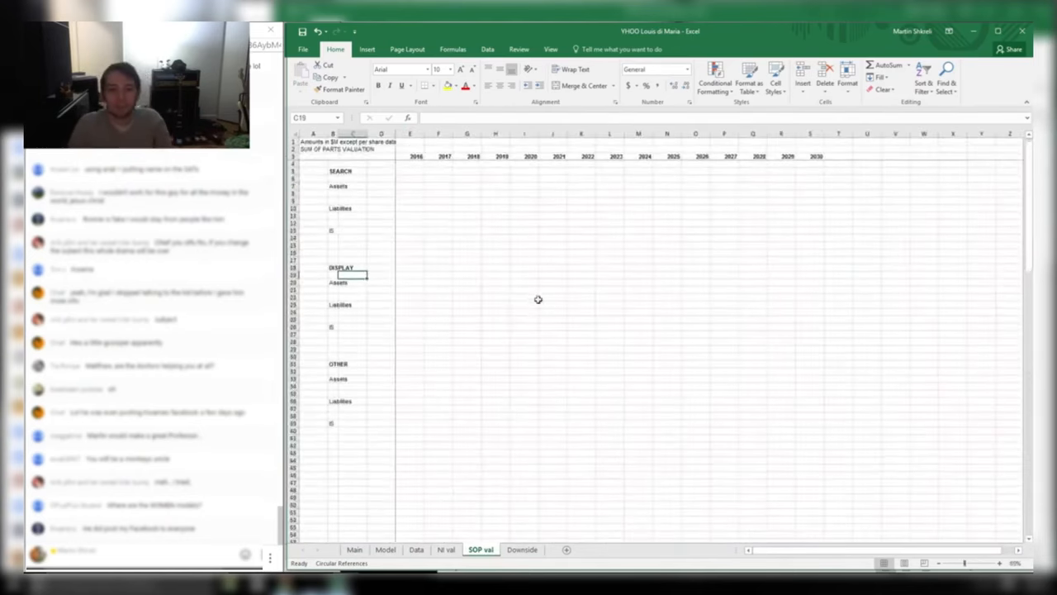
click(630, 361)
drag(809, 415, 312, 141)
click(433, 270)
ctrl+scroll(434, 269, up, 1)
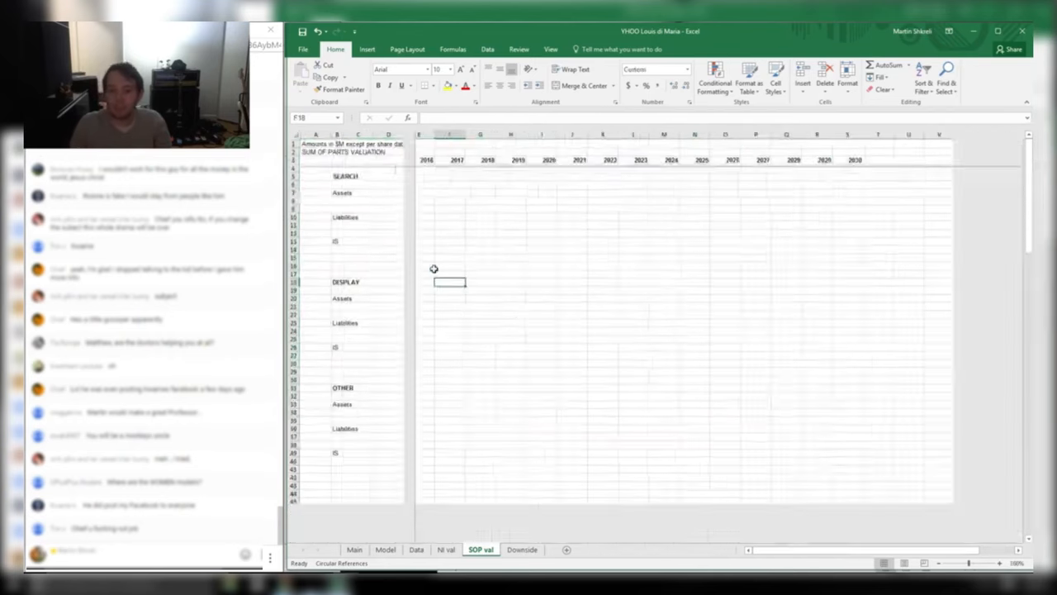
ctrl+scroll(434, 269, up, 6)
scroll(537, 272, down, 8)
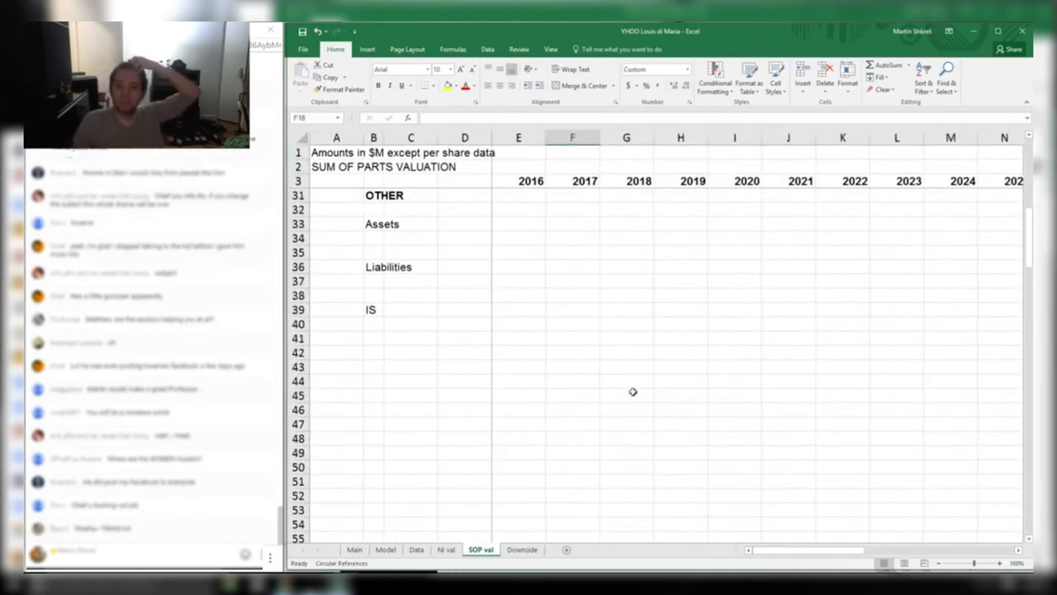
Inspect the label columns and empty Search and Display year columns, then open Downside
drag(633, 391, 613, 201)
click(681, 284)
click(682, 338)
drag(842, 451, 522, 228)
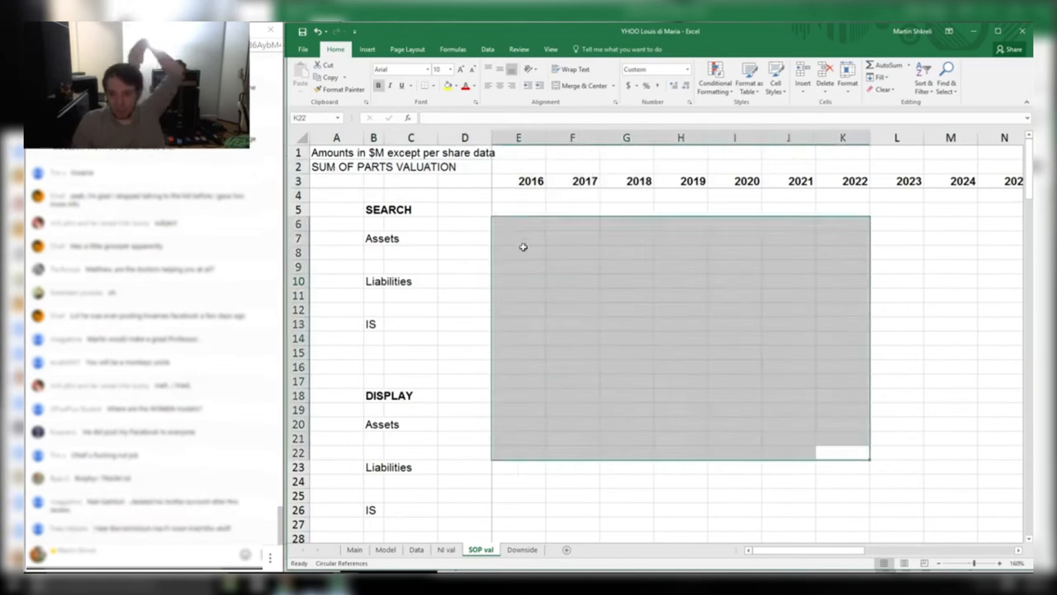
scroll(561, 267, down, 11)
drag(897, 408, 411, 152)
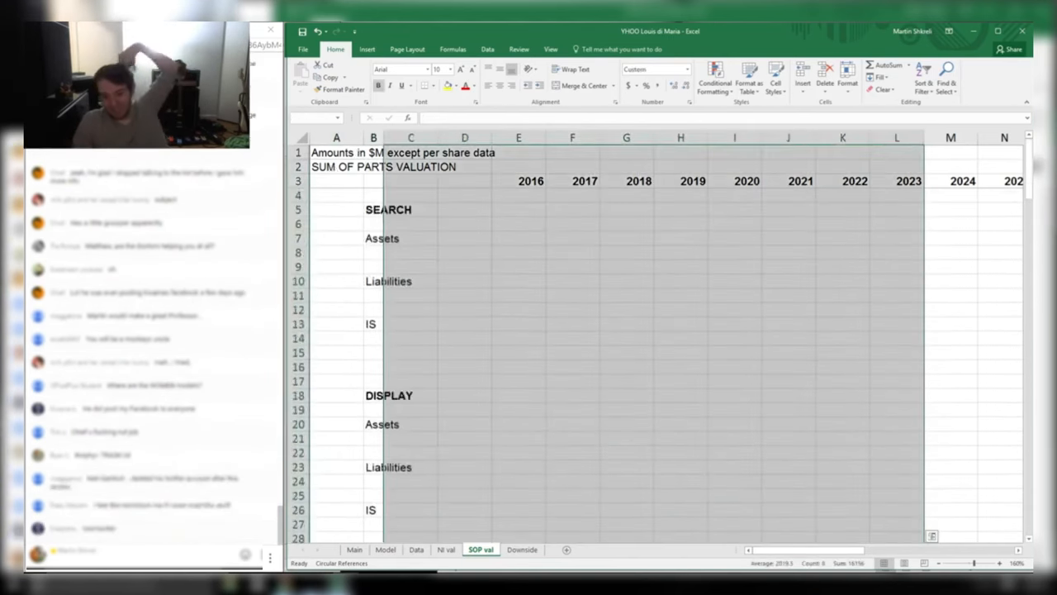
click(704, 233)
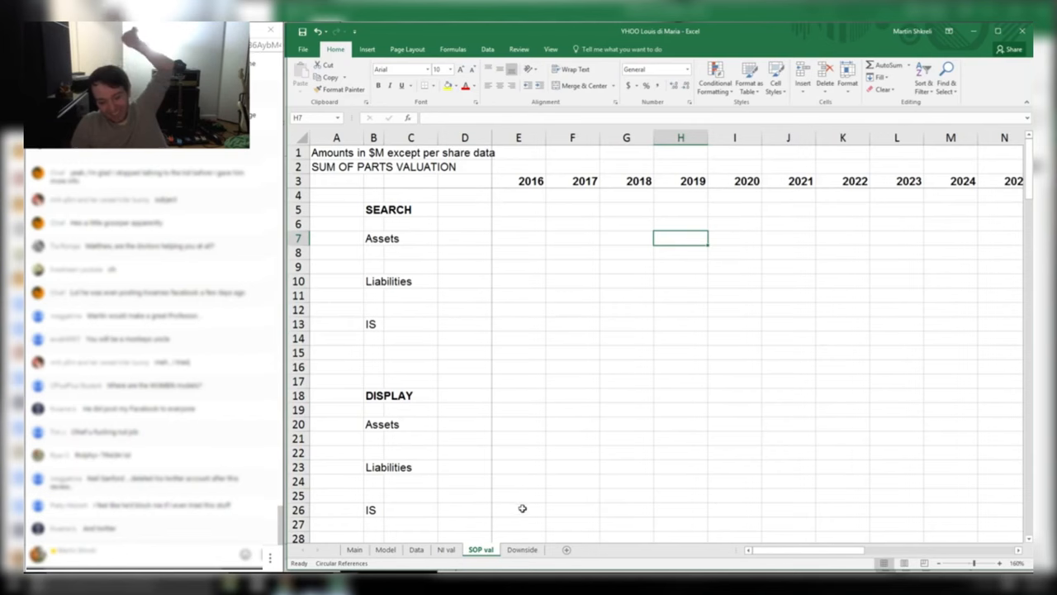
click(522, 549)
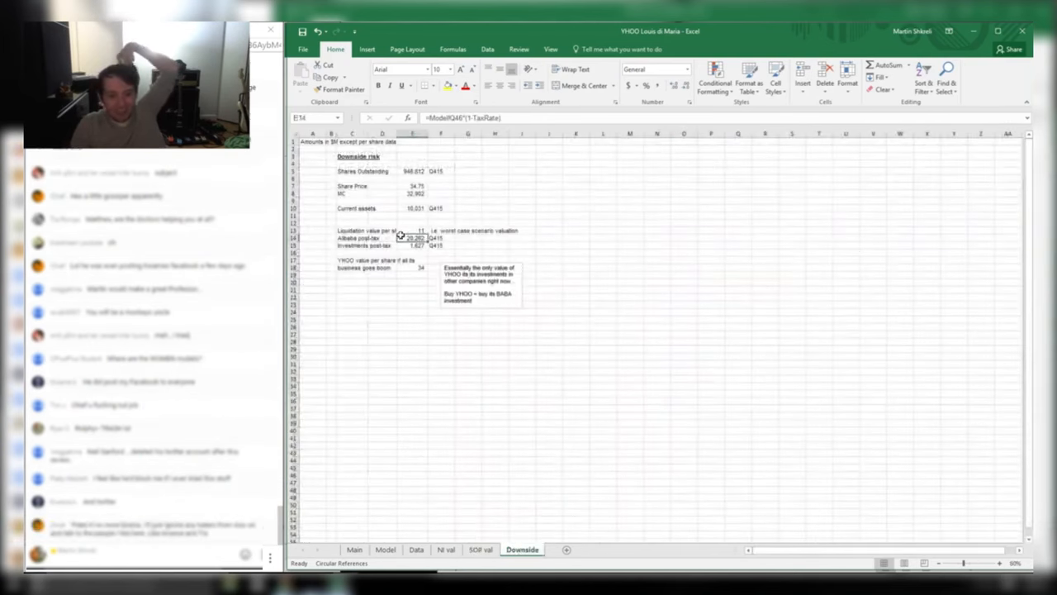
Fill the 1,627 Investments post-tax value yellow on the Downside sheet
drag(413, 238, 358, 236)
click(405, 246)
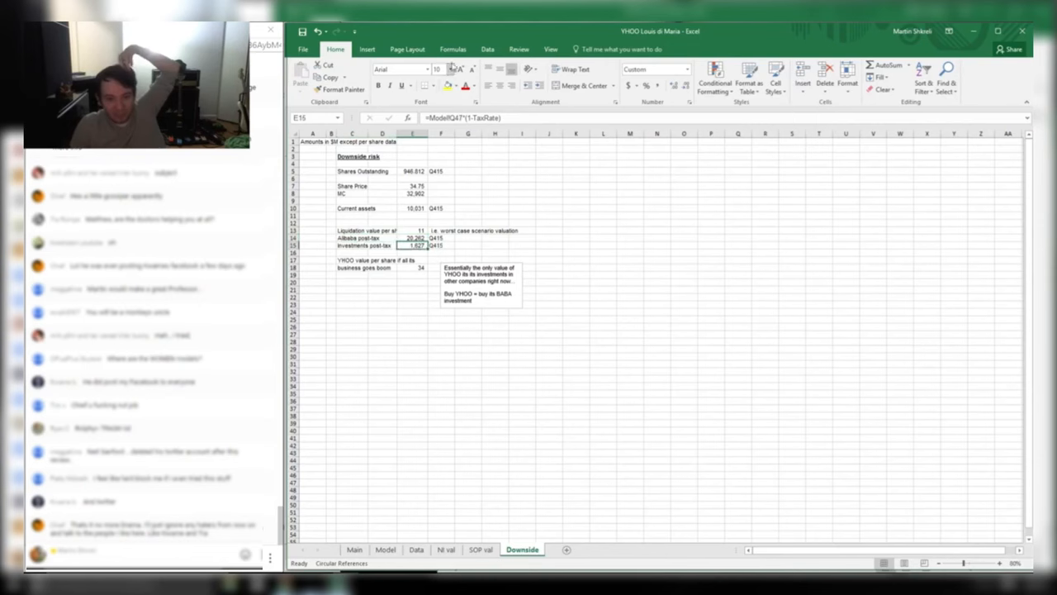
click(447, 86)
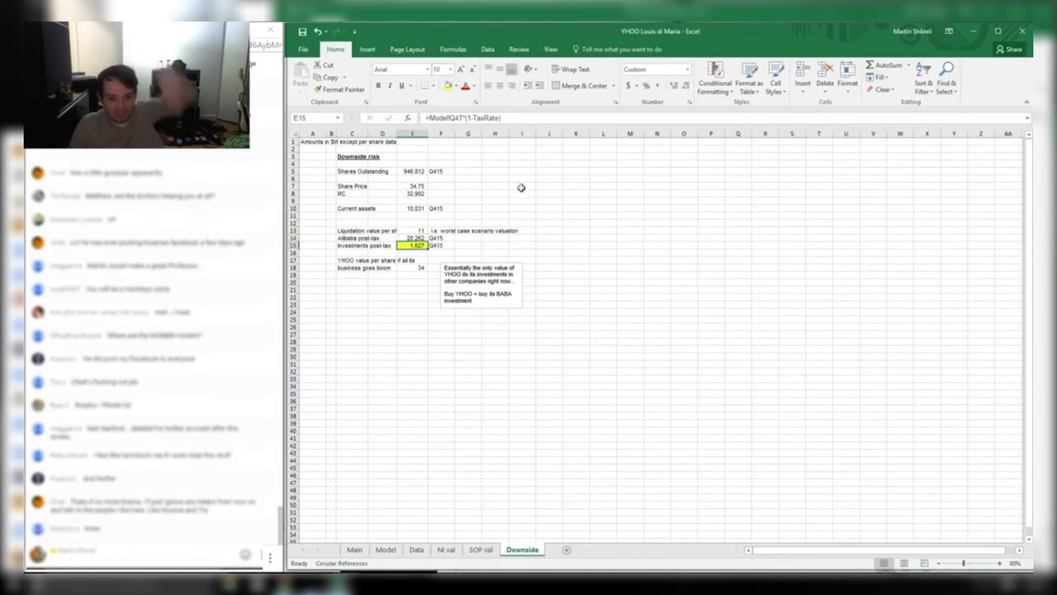
Read the note on YHOO's investments, reselect the Investments row, then open NI val
scroll(639, 336, up, 2)
click(726, 410)
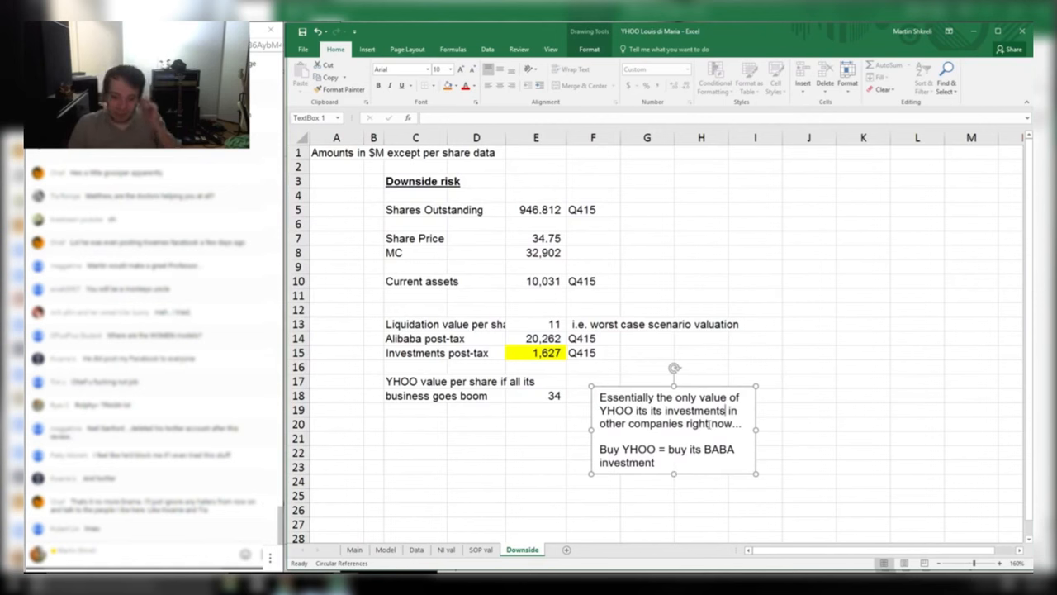
click(563, 362)
drag(454, 350, 611, 355)
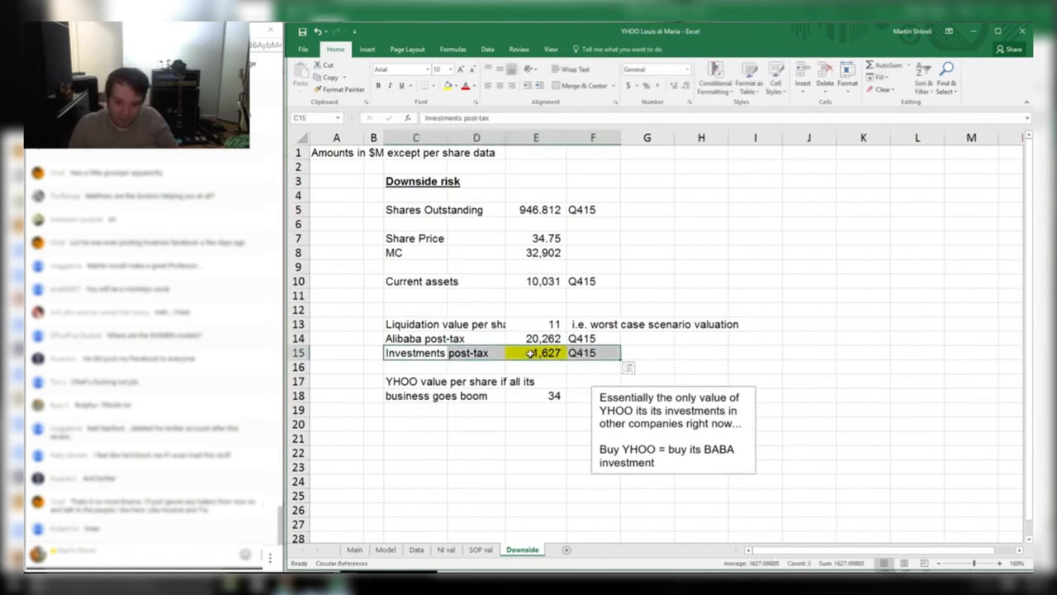
click(626, 358)
drag(591, 355, 434, 353)
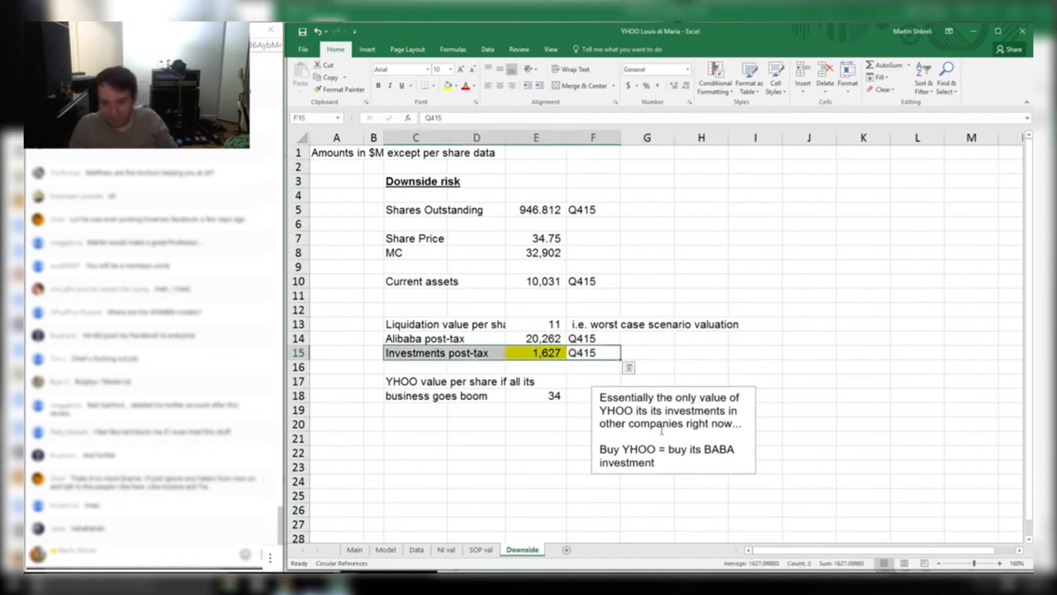
click(541, 438)
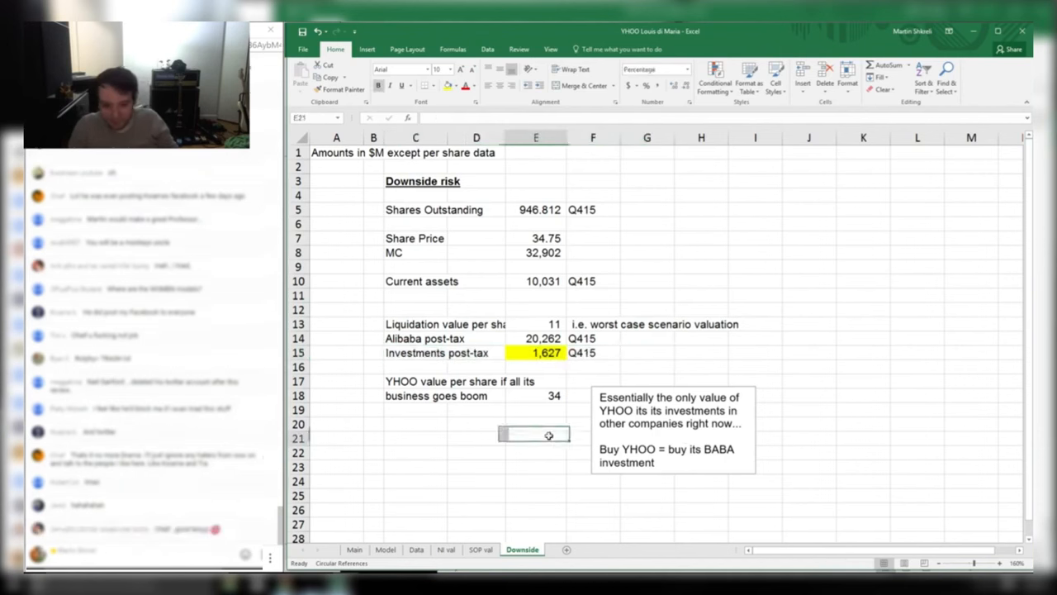
click(446, 550)
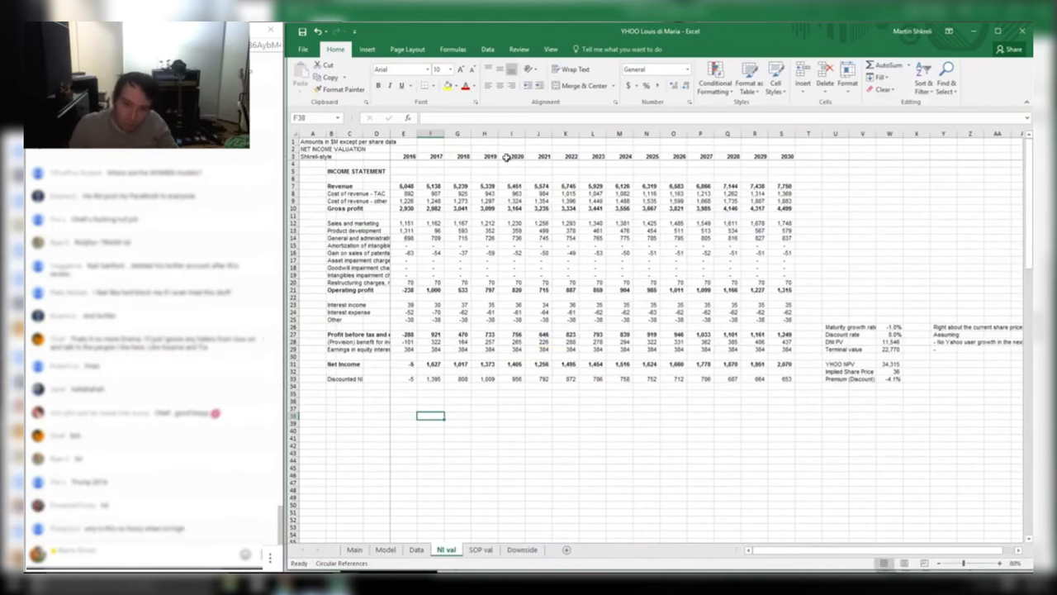
Check the net income sum and 2017 net income and operating profit formulas, then open Model
drag(701, 423, 422, 414)
drag(429, 362, 583, 376)
click(435, 363)
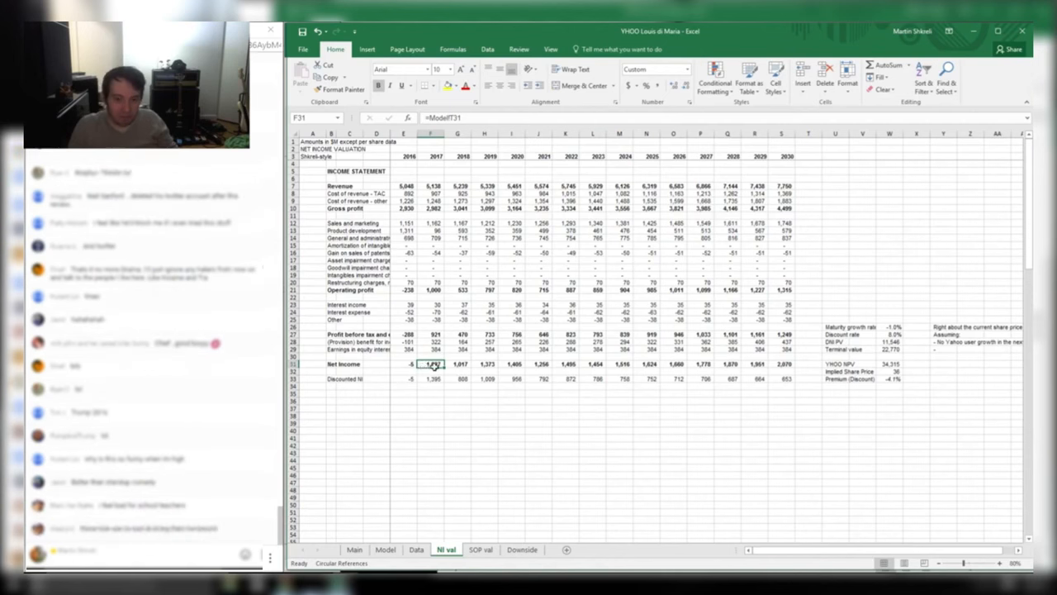
click(431, 291)
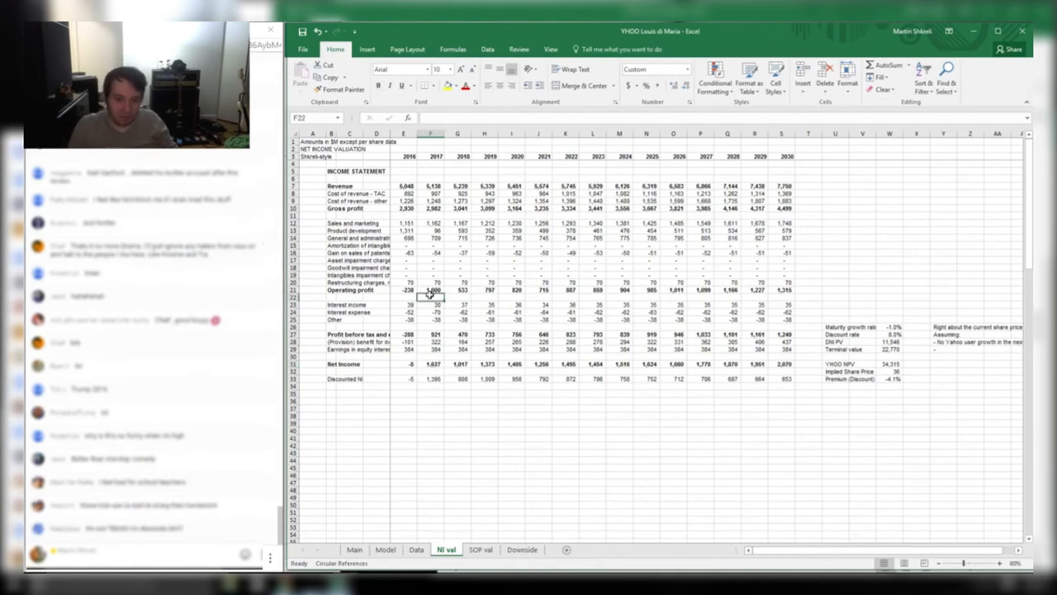
click(385, 549)
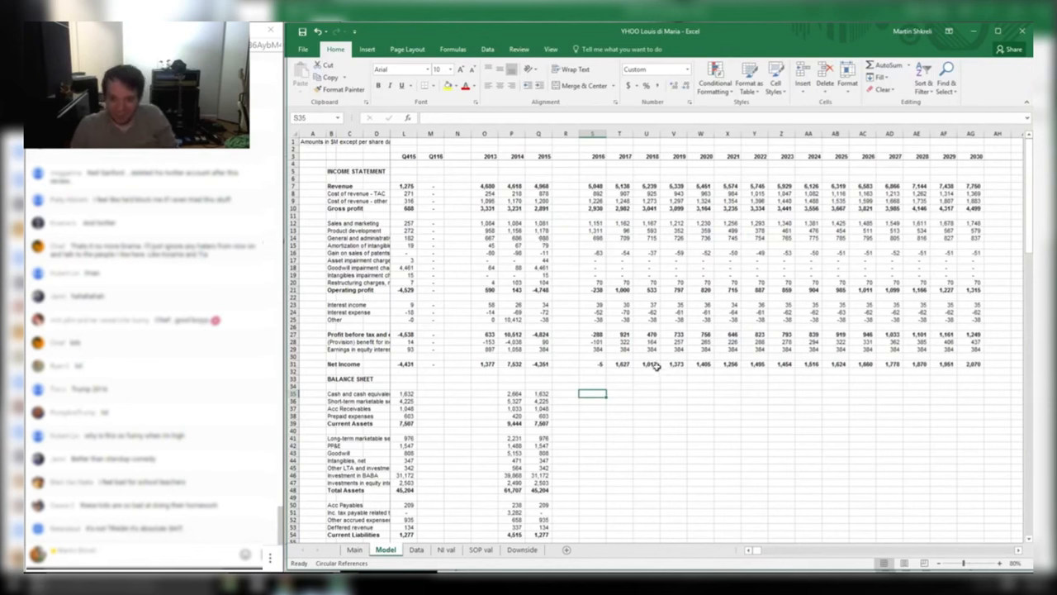
click(626, 289)
double_click(626, 290)
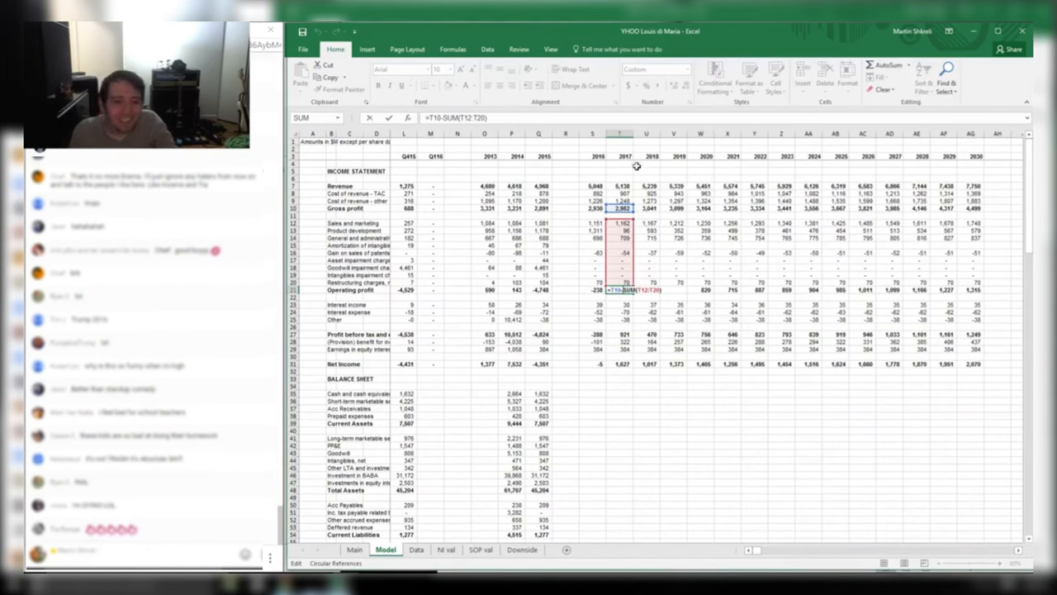
key(Tab)
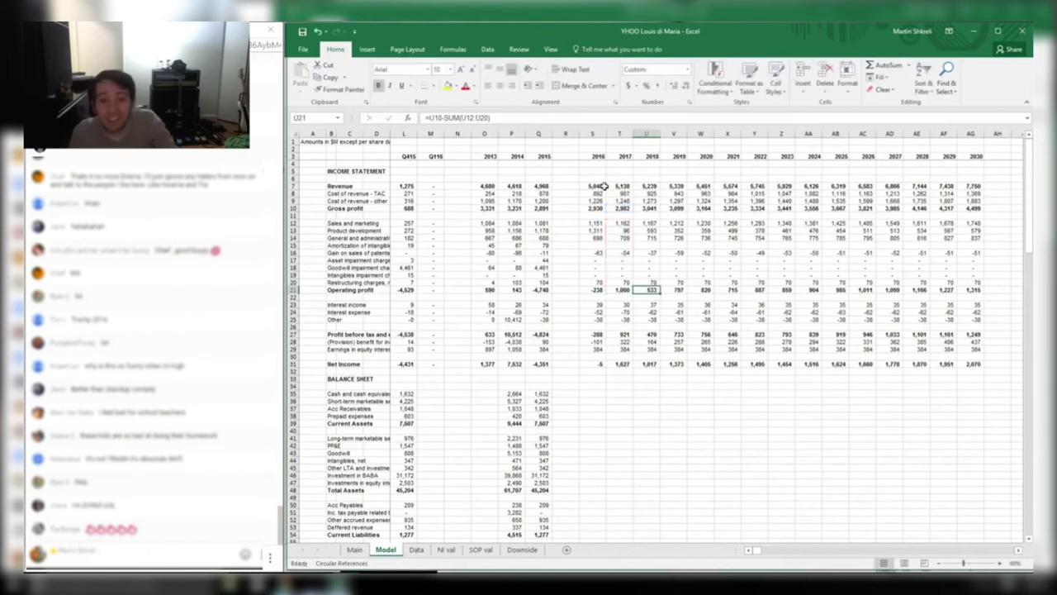
click(601, 187)
key(ctrl+Tab)
key(ctrl+Tab)
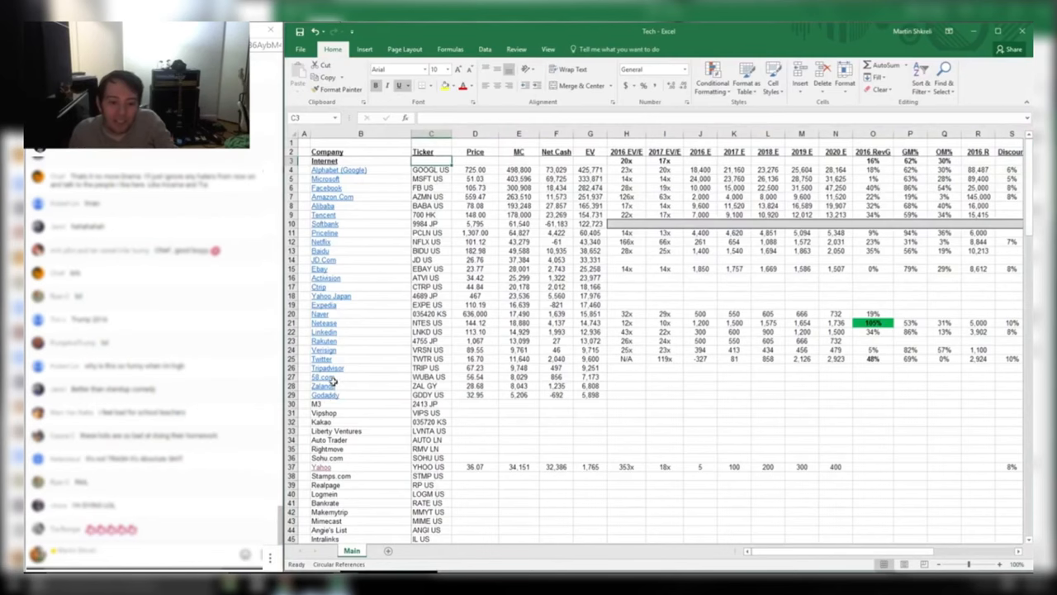
click(318, 468)
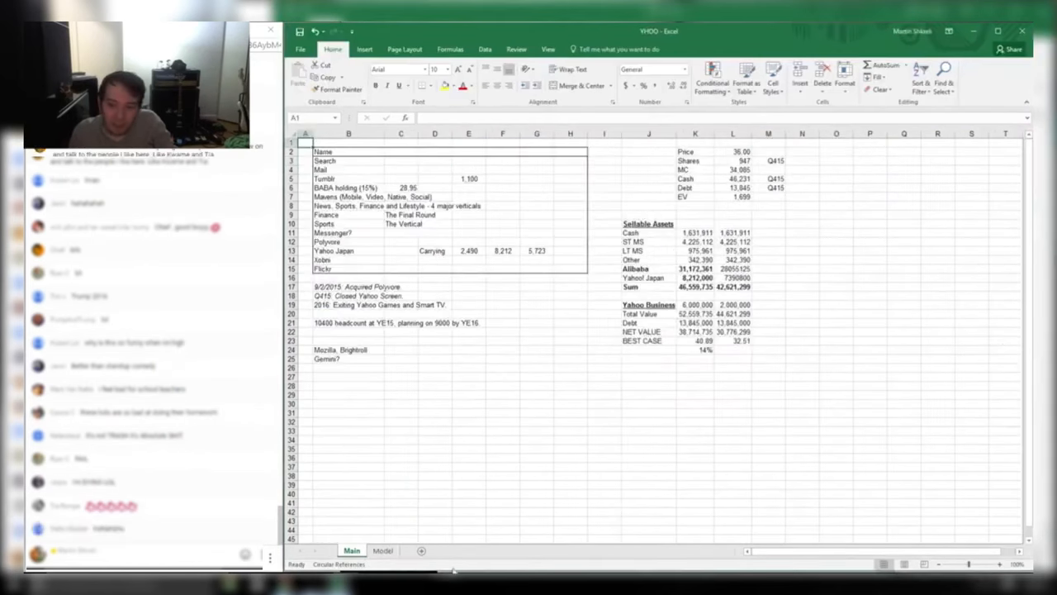
click(383, 551)
mouse_move(793, 258)
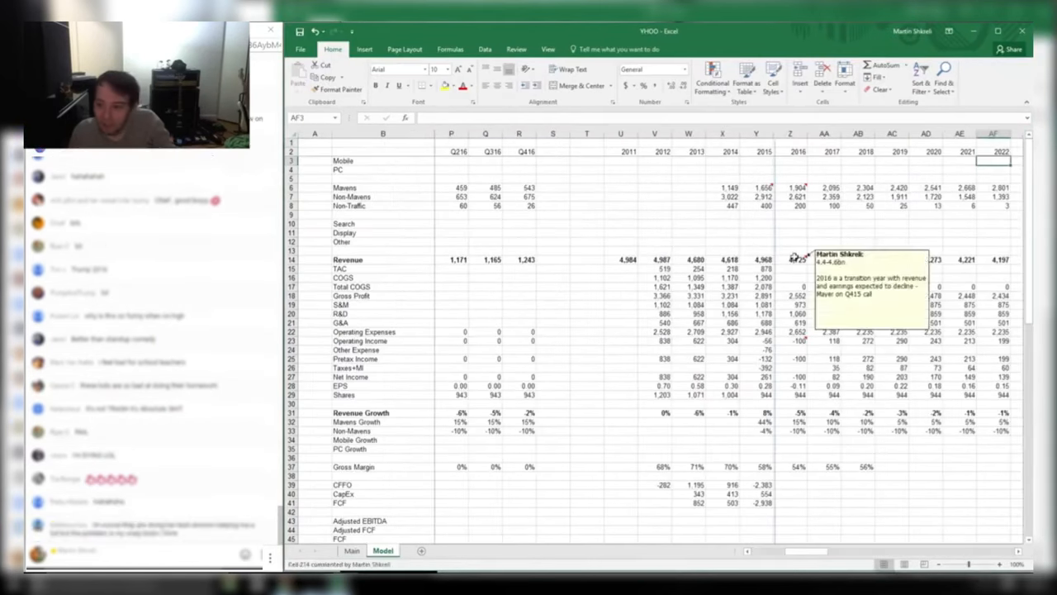
key(ctrl+Tab)
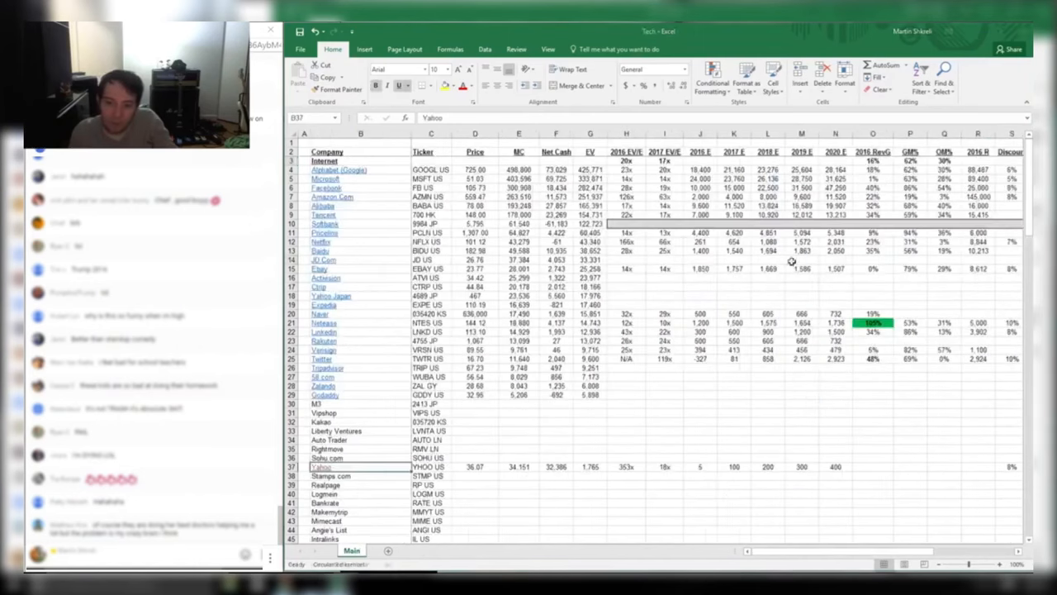
key(ctrl+Tab)
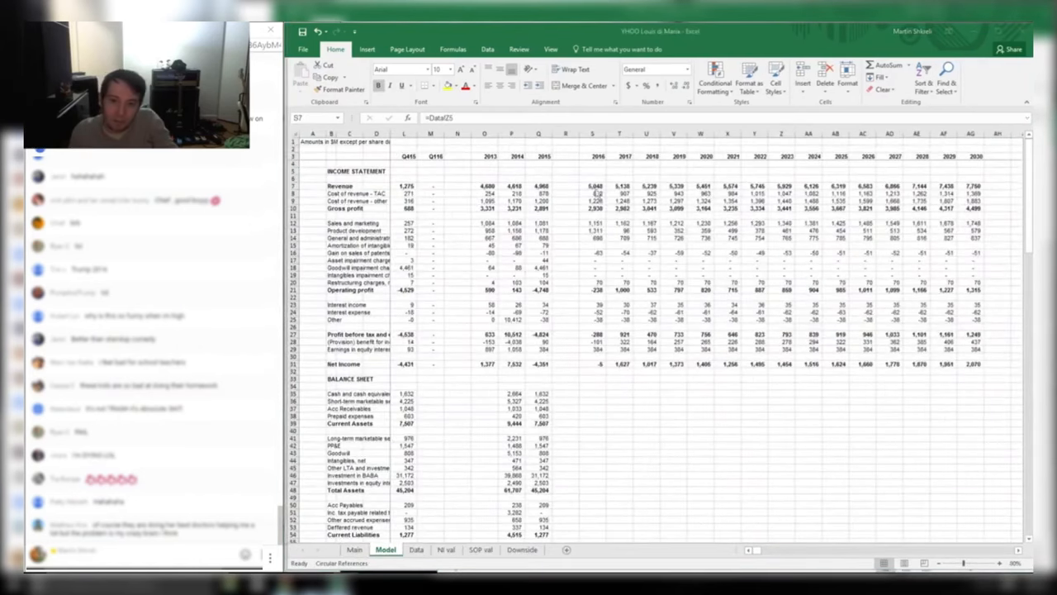
click(586, 189)
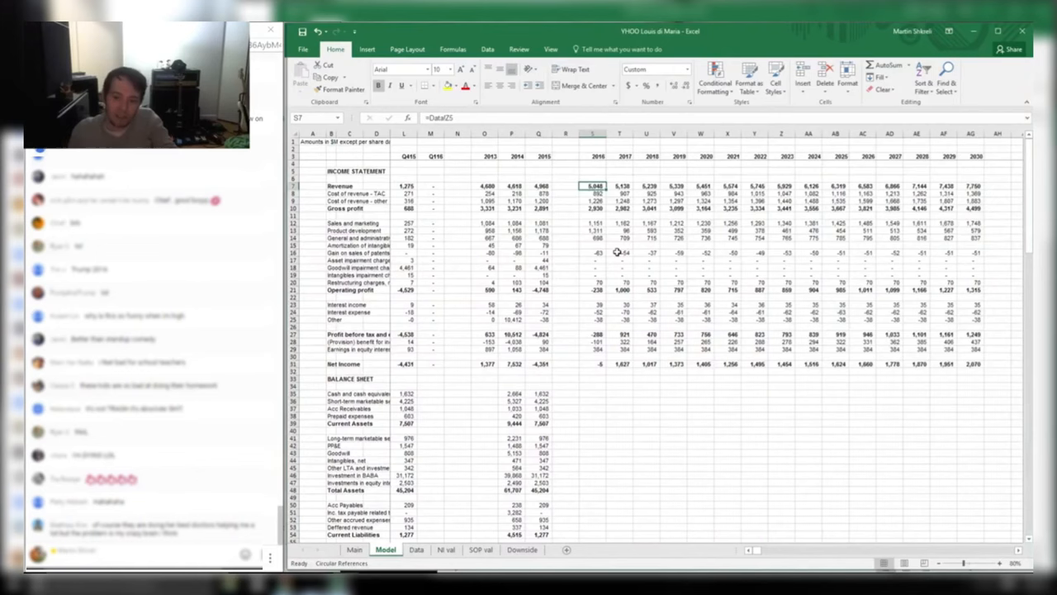
key(ctrl+Tab)
key(ctrl+Tab)
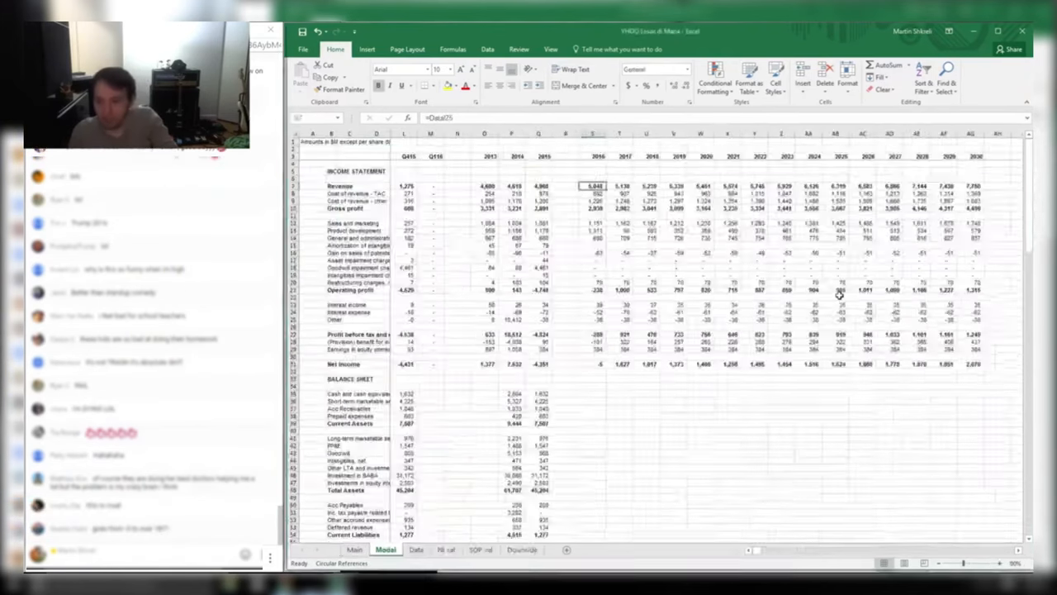
key(ctrl+Tab)
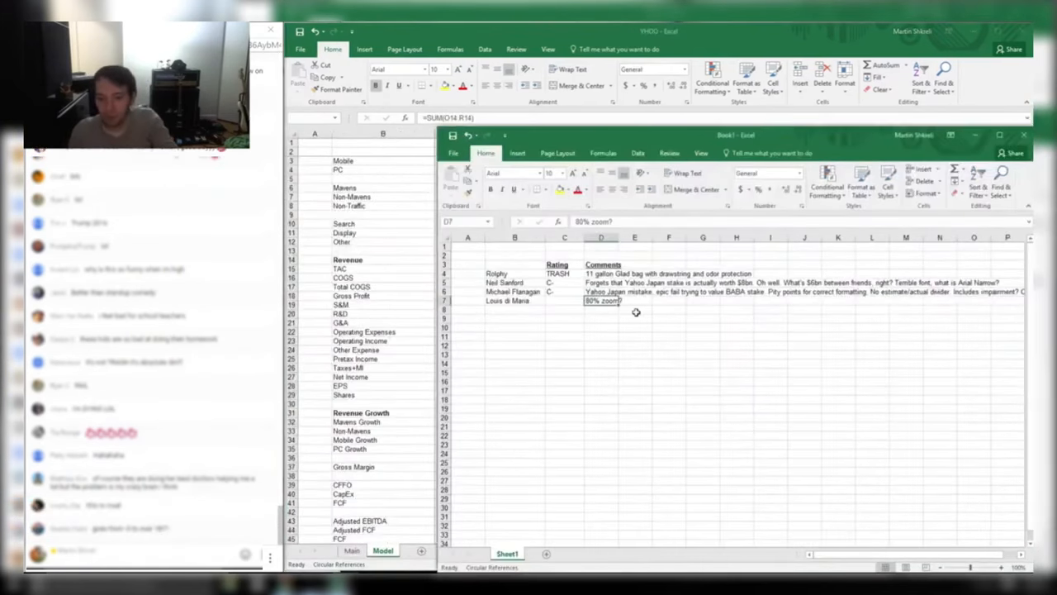
Append 'Guidance' to the fourth peer's D7 comment and rate them D in C7
key(F2)
text(Guidance)
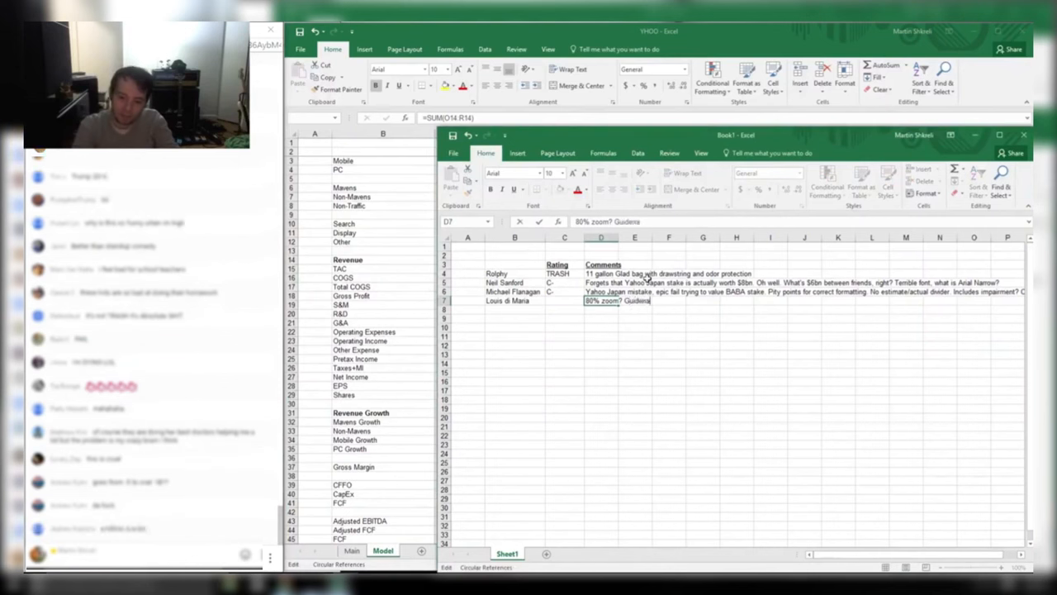
text(nce????)
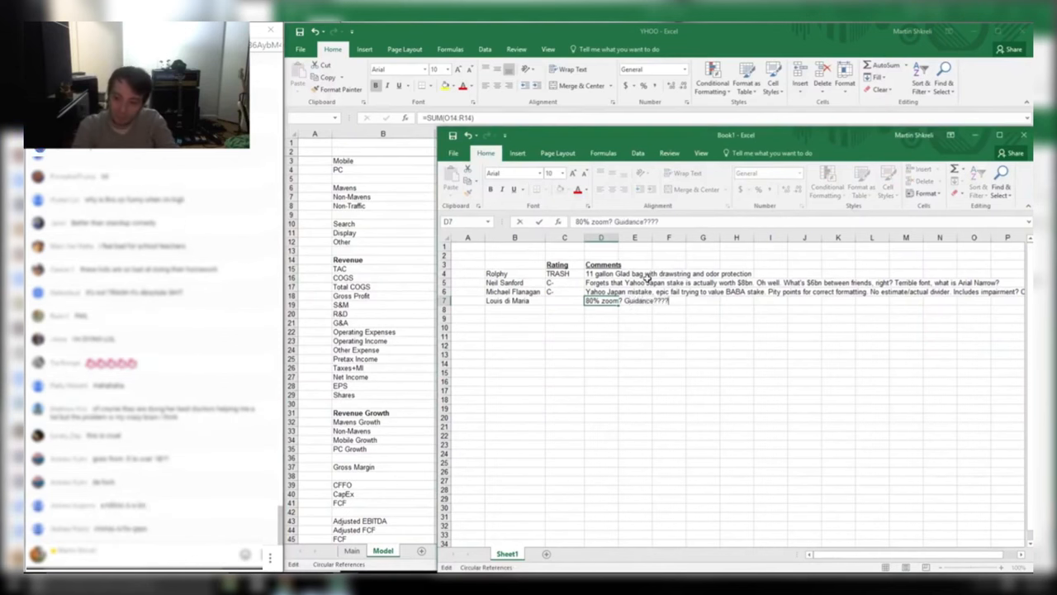
key(Return)
key(Up)
key(Left)
text(D)
key(Return)
key(Up)
Close the graded peer's Yahoo workbook without saving and widen the next peer's window
key(alt+Tab)
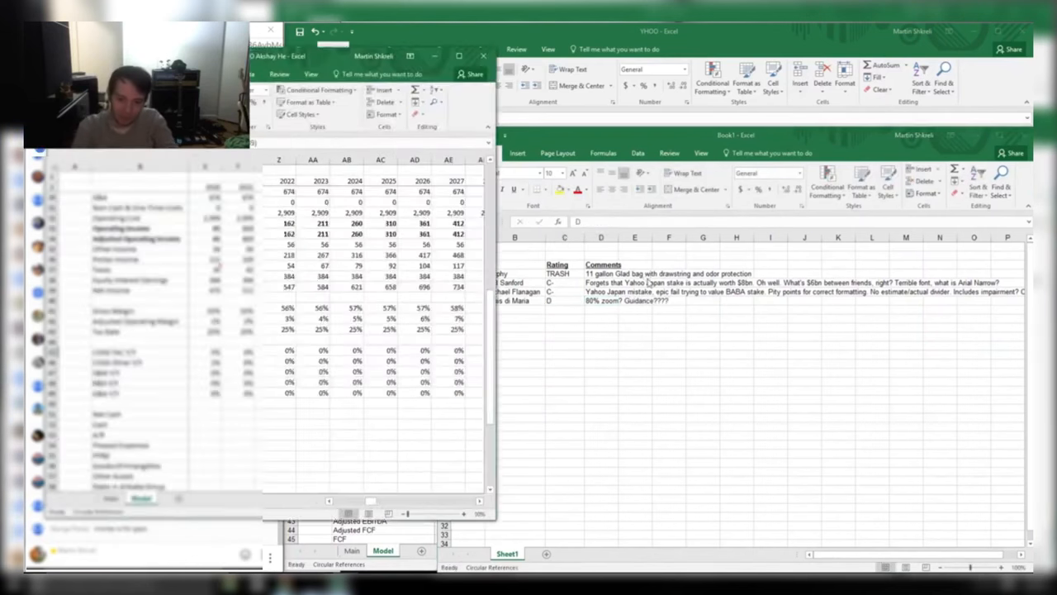
key(alt+Tab)
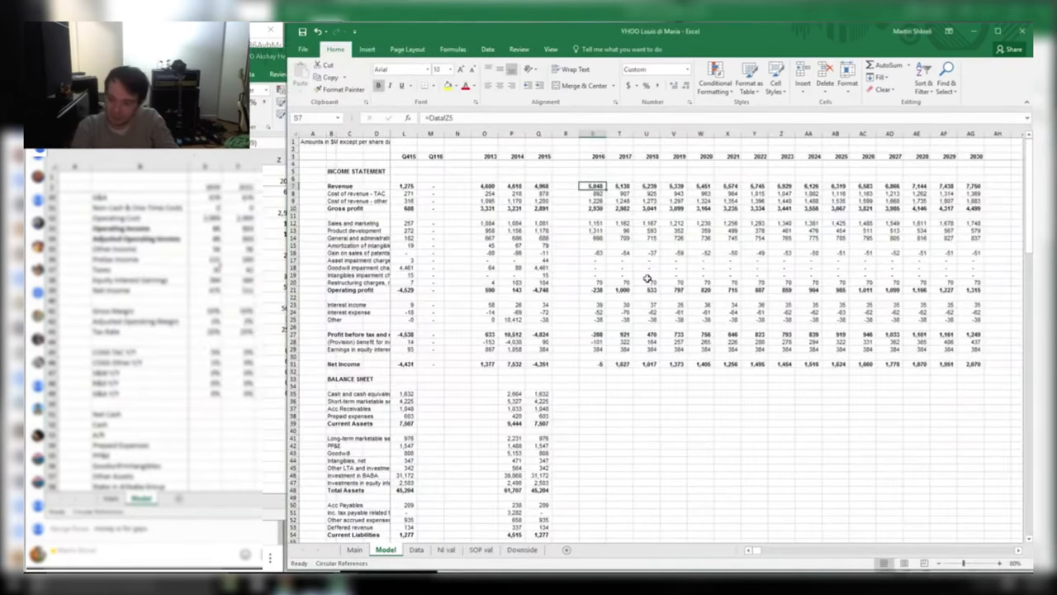
key(ctrl+w)
key(n)
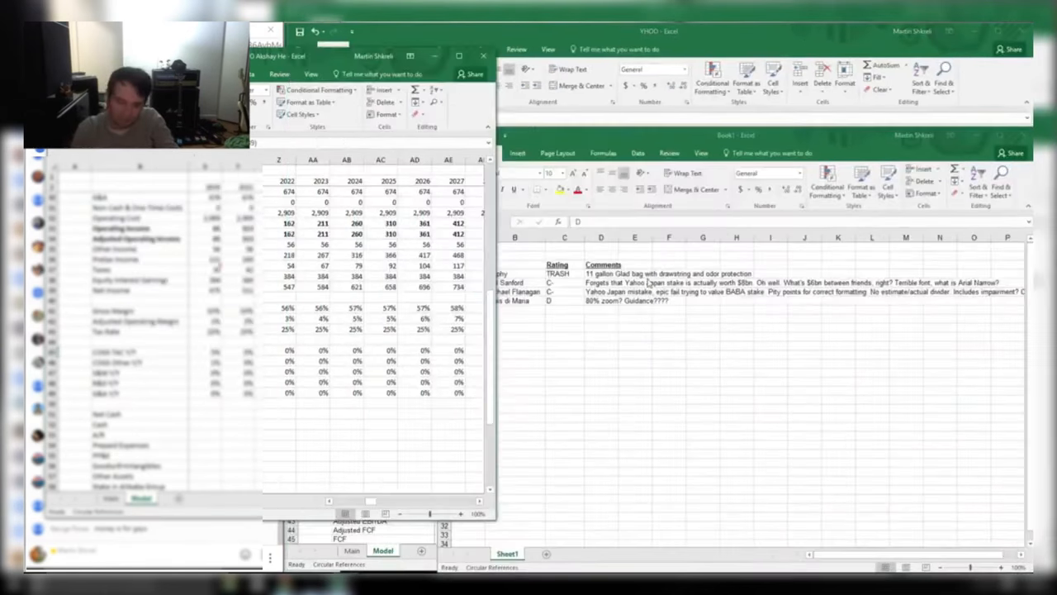
drag(326, 64, 629, 63)
Go to the next workbook's Main sheet and enter the peer's name in B8
key(ctrl+Page_Up)
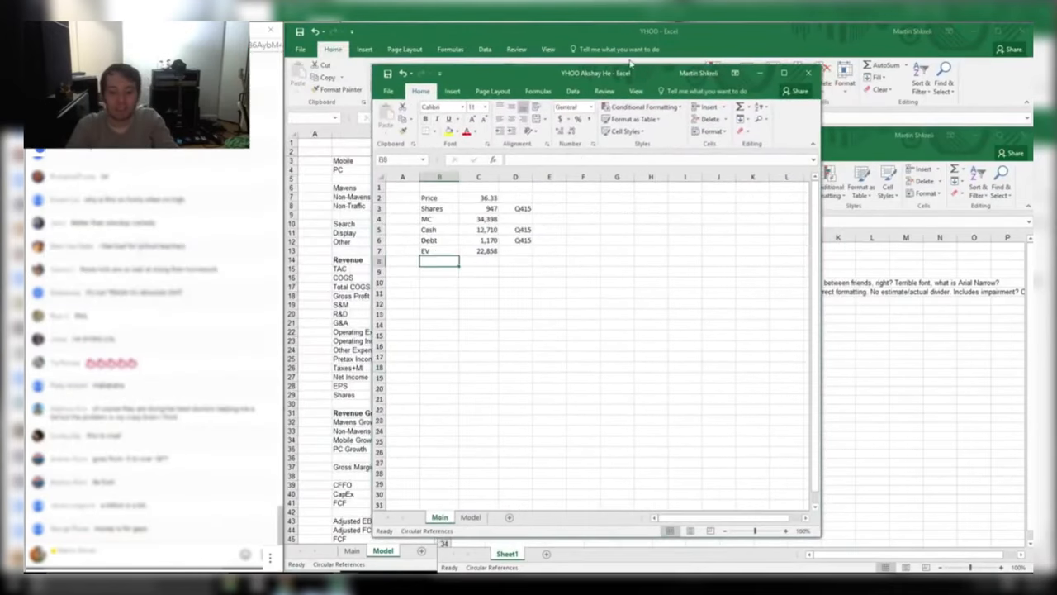
key(ctrl+Home)
key(alt+Tab)
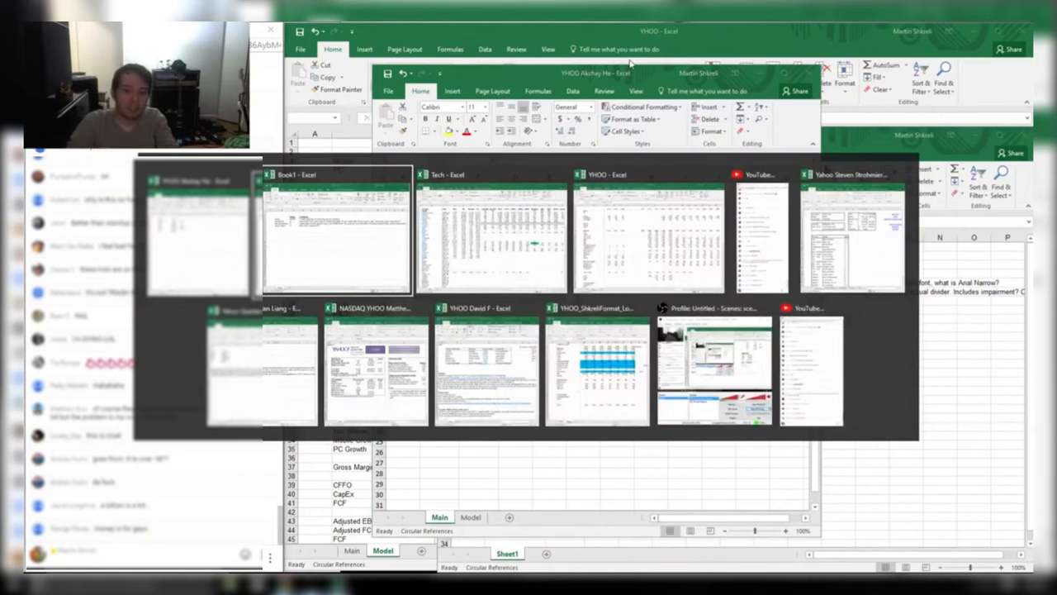
key(Return)
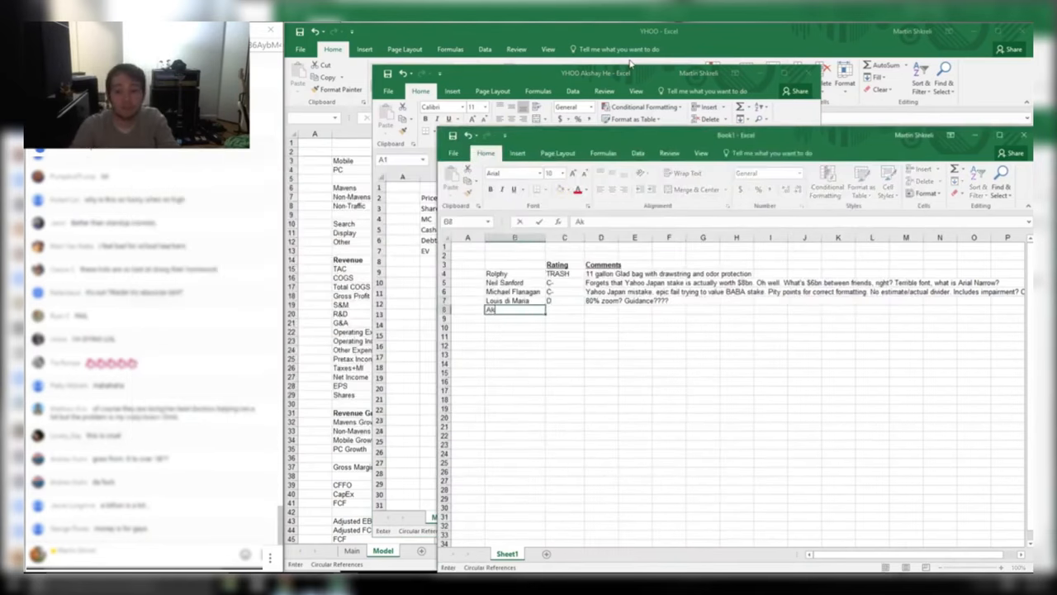
key(alt+Tab)
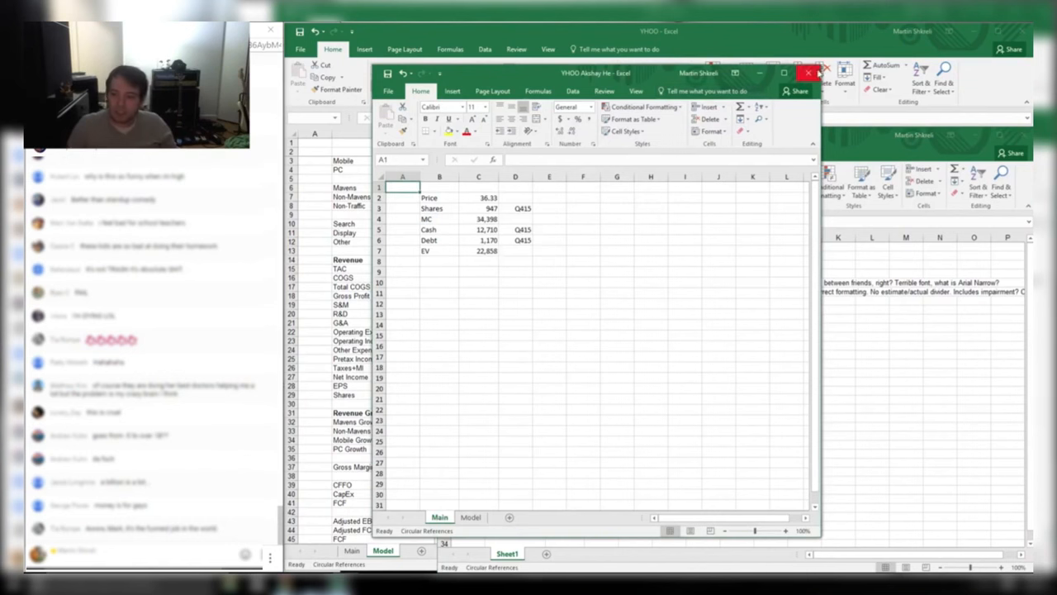
Maximize the workbook, check the Cash, Debt and EV formulas in C5–C7, then open Model
click(784, 72)
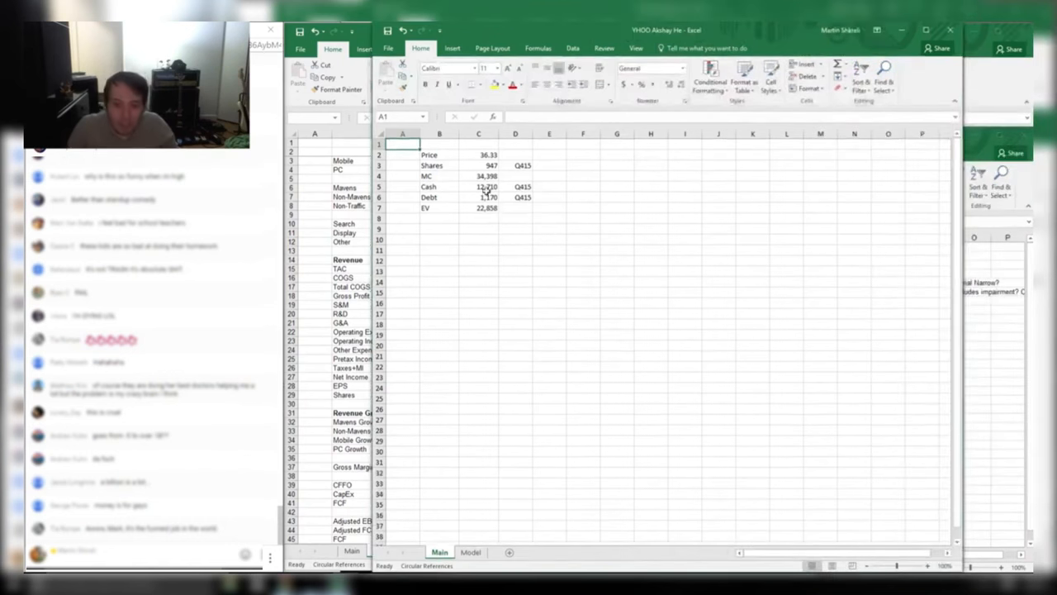
click(486, 189)
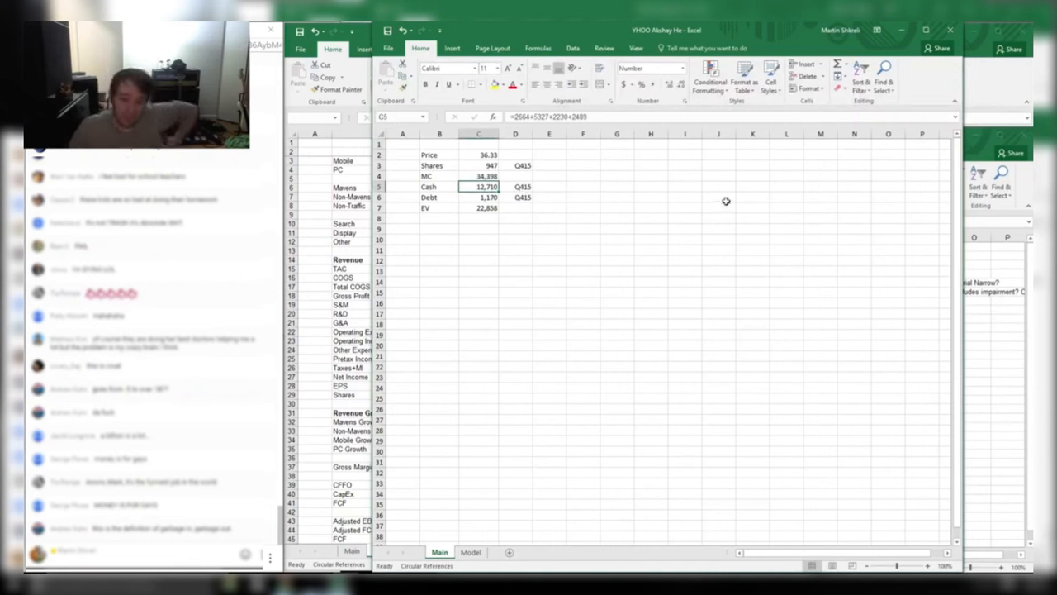
click(532, 239)
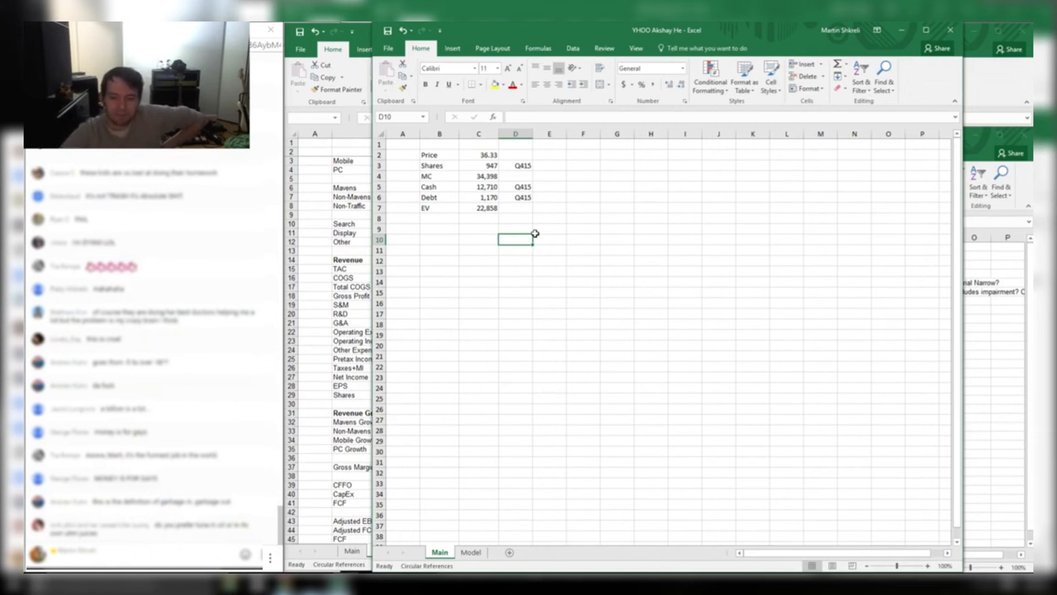
key(ctrl+Home)
key(Right)
key(Down)
key(Down)
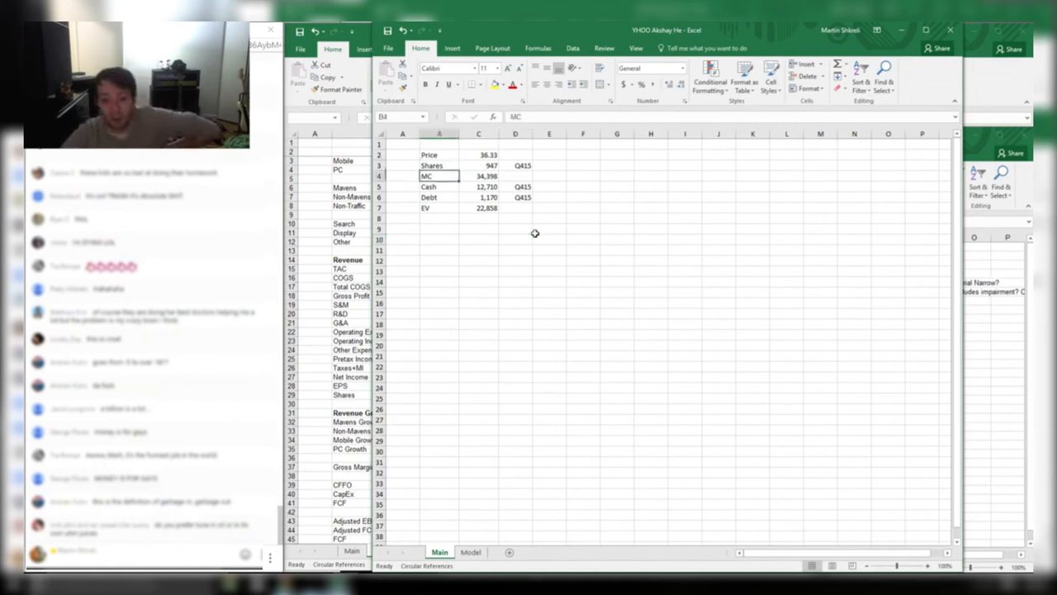
key(Down)
key(Down)
key(Down)
key(Down)
key(Right)
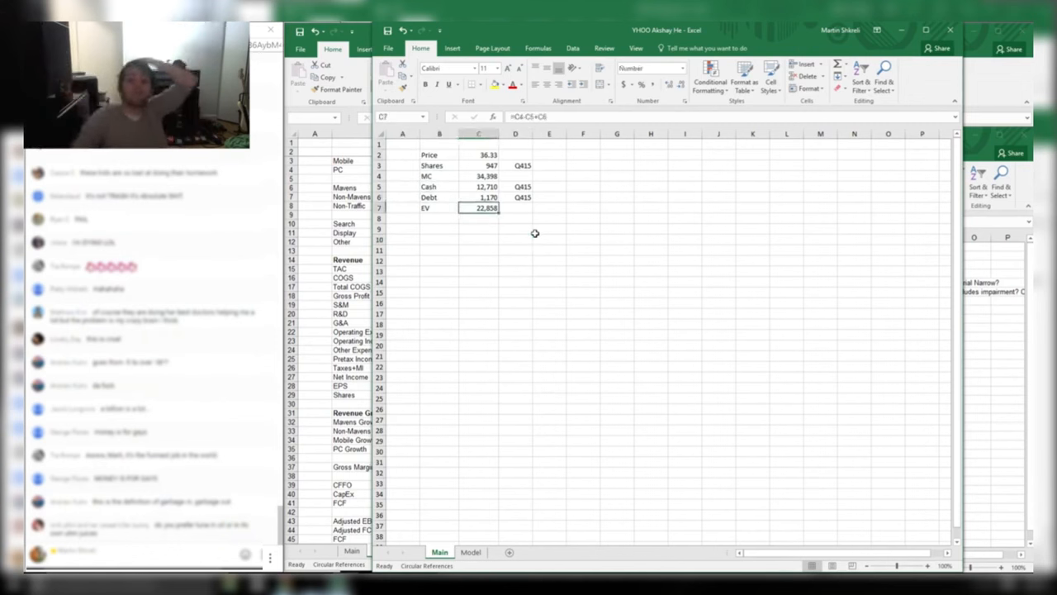
key(Up)
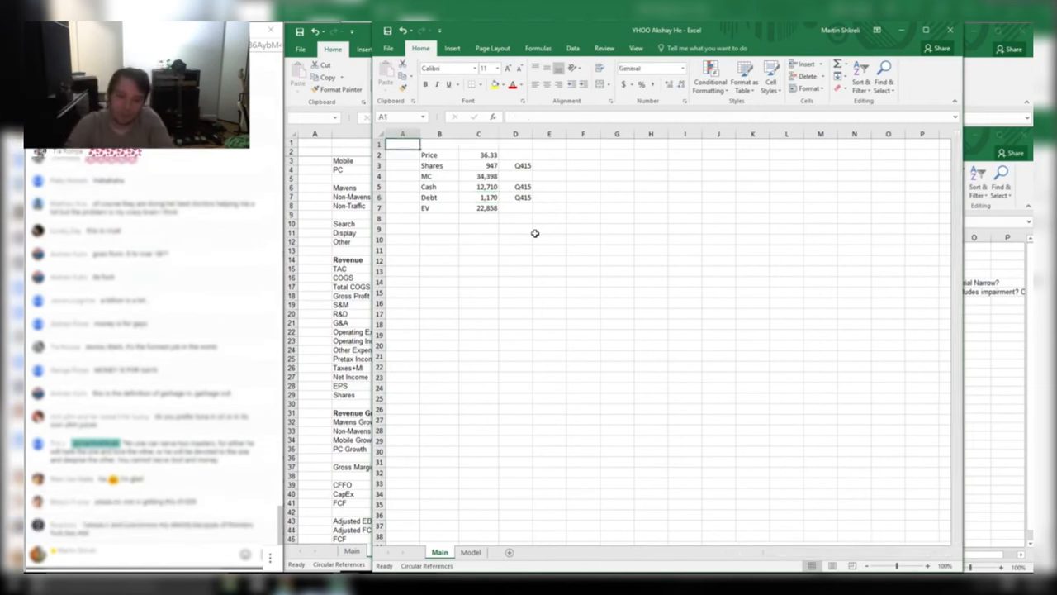
key(ctrl+Page_Down)
Review the Yahoo model's headers, growth assumptions, COGS TAC, operating income and operating cost sum formula
key(Right)
key(ctrl+Home)
key(Right)
key(Right)
key(Right)
key(Right)
key(Right)
key(Right)
key(Right)
key(Right)
key(Right)
key(Right)
key(Right)
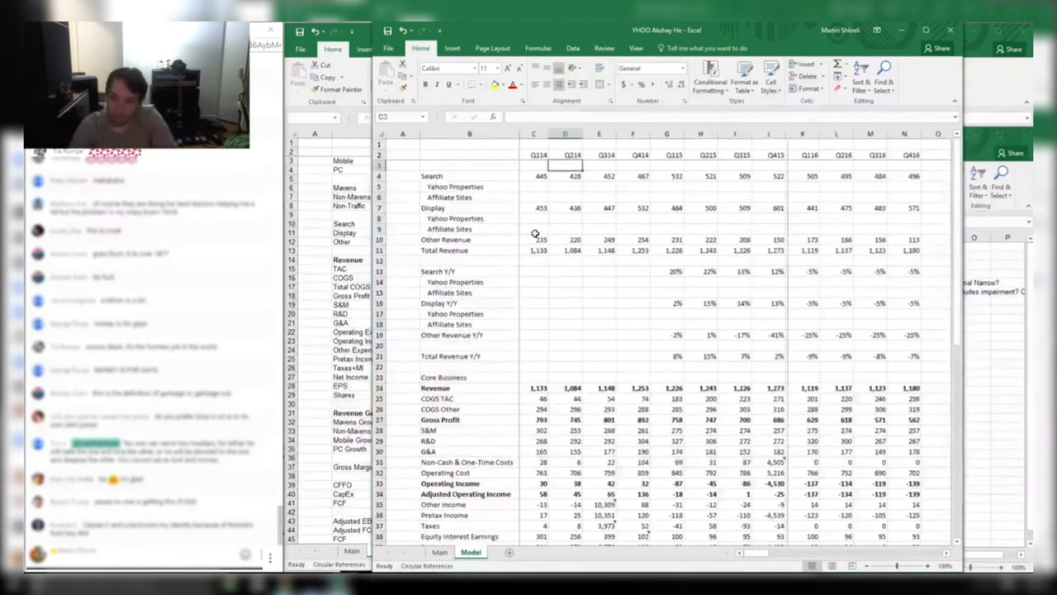
key(Right)
key(Right)
key(Right)
key(Right)
key(Right)
key(Right)
key(Right)
key(Right)
key(Right)
key(Right)
key(Right)
key(Right)
key(Right)
key(Down)
key(Down)
key(Down)
key(Down)
key(Down)
key(Down)
key(Down)
key(Down)
key(Down)
key(Down)
key(Down)
key(Down)
key(Down)
key(Down)
key(Down)
key(Down)
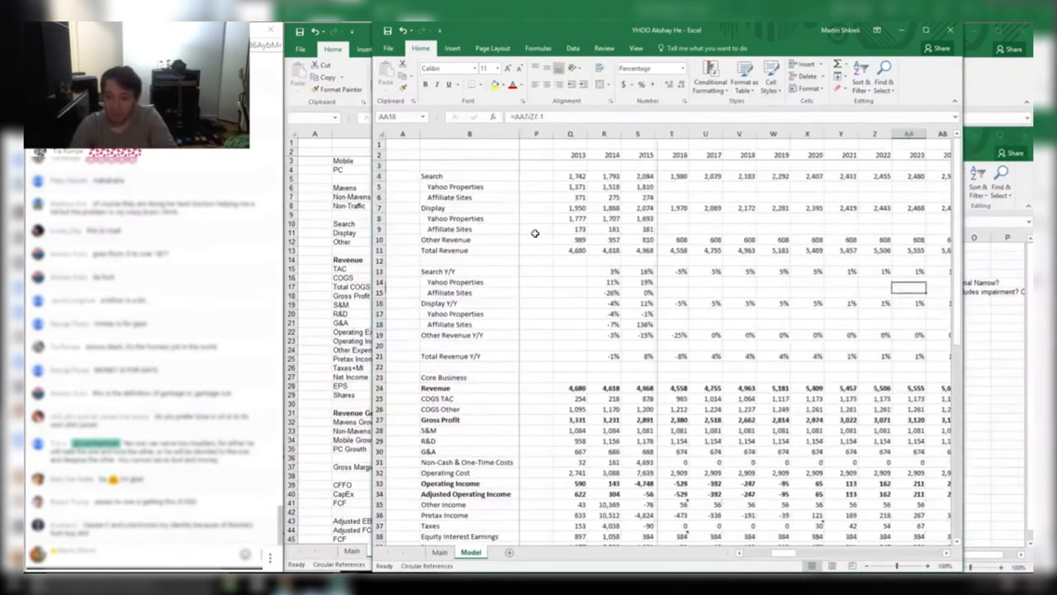
key(Right)
key(Right)
key(Down)
key(Right)
key(Down)
key(Down)
key(Down)
key(Down)
key(Down)
key(Left)
key(Left)
key(Left)
key(Left)
key(Left)
key(Left)
key(Left)
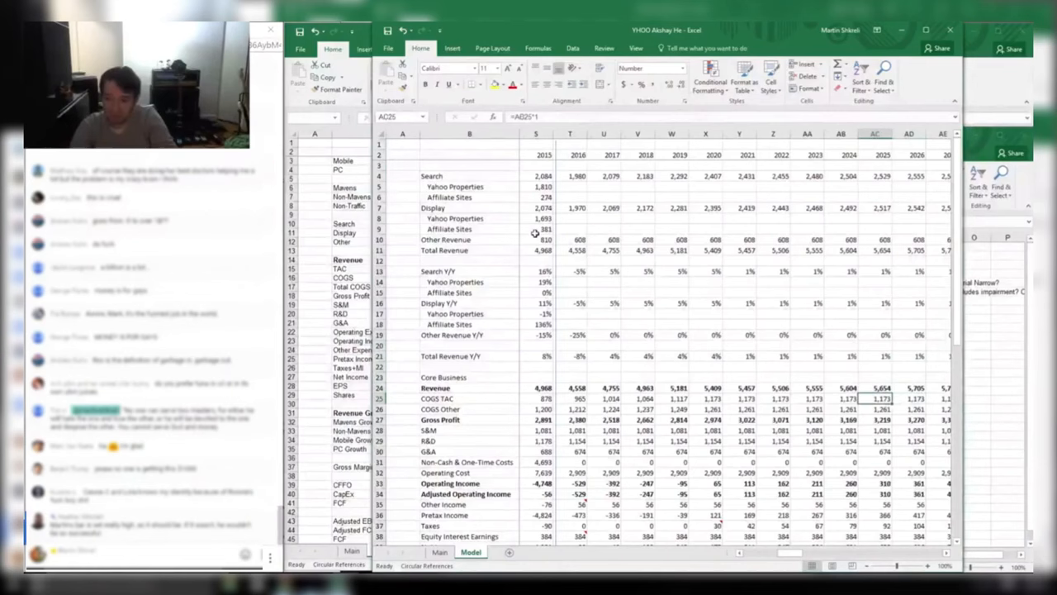
key(Left)
key(Down)
key(Down)
key(Down)
key(Down)
key(Down)
key(Down)
key(Down)
key(Down)
key(Down)
key(Down)
key(Down)
key(Down)
key(Down)
key(Down)
key(Down)
key(Down)
key(Down)
key(Down)
key(Down)
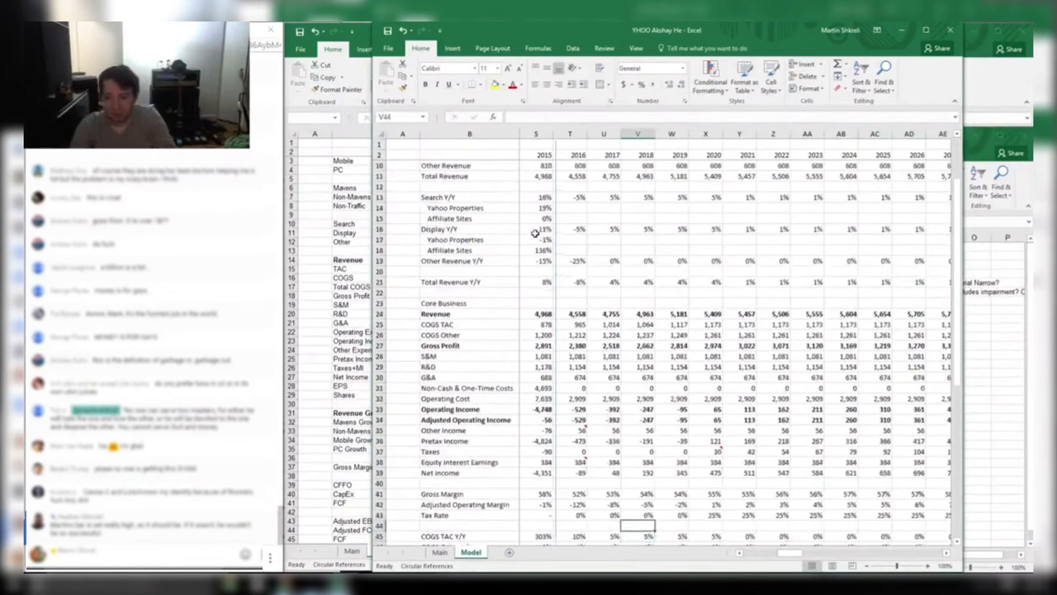
key(Up)
key(Up)
key(Up)
key(Up)
key(Up)
key(Up)
key(Up)
key(Up)
key(Up)
key(Up)
key(Up)
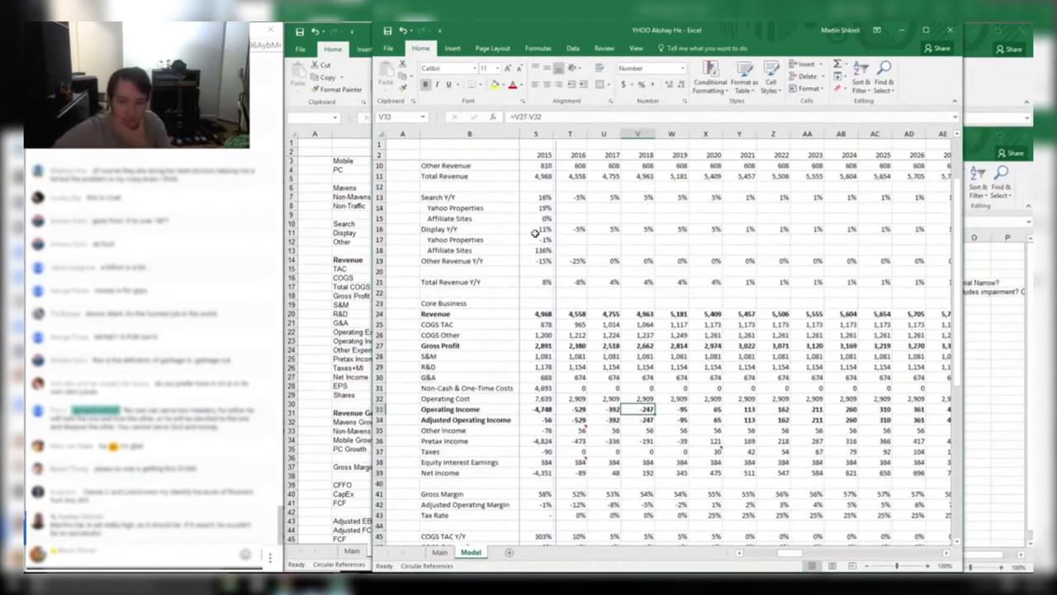
key(Left)
key(Down)
key(Right)
key(Right)
key(Right)
key(Right)
key(Right)
key(Right)
key(Right)
key(Right)
key(Right)
key(Right)
key(Right)
key(Right)
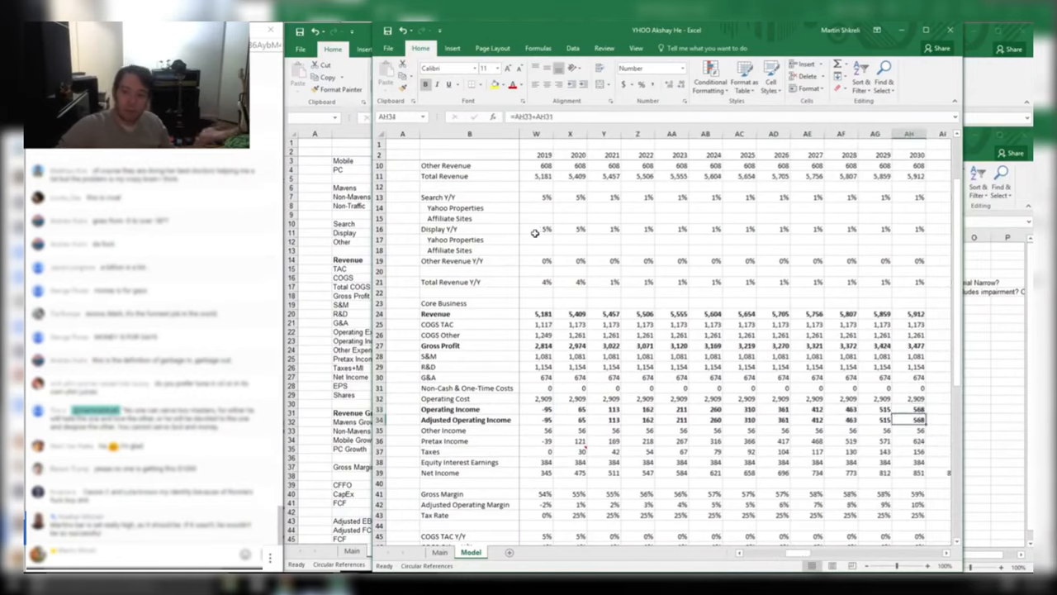
key(Down)
key(Down)
key(Down)
key(Down)
key(Down)
key(Down)
key(Down)
key(Down)
key(Down)
key(Down)
key(Down)
key(Down)
key(Left)
key(Up)
key(Up)
key(Up)
key(Up)
key(Up)
key(Up)
key(Up)
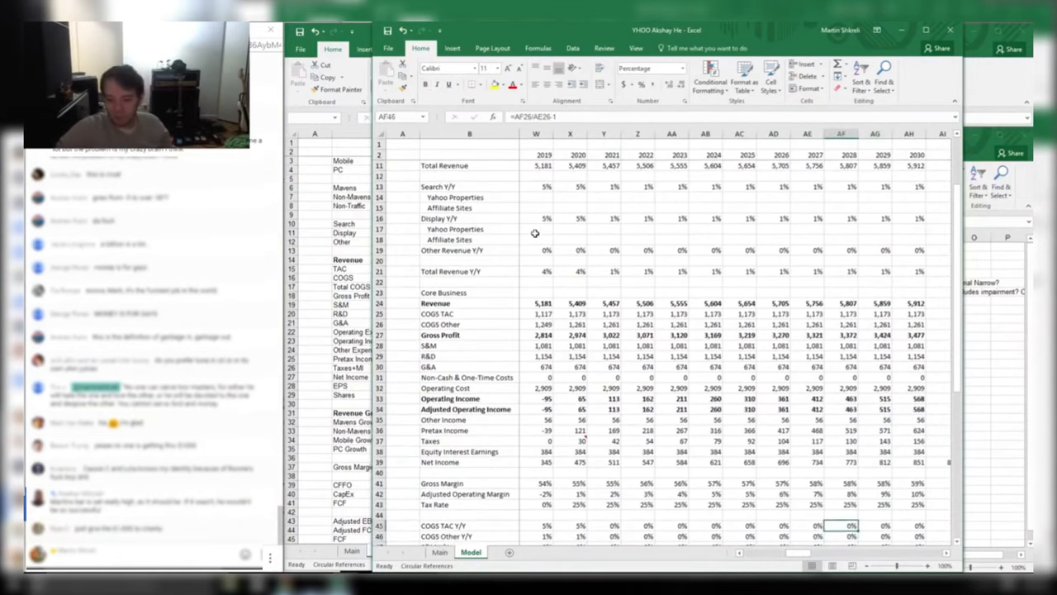
key(Up)
key(Up)
key(Up)
key(Up)
key(Up)
key(Left)
key(Left)
key(Up)
key(Up)
key(F2)
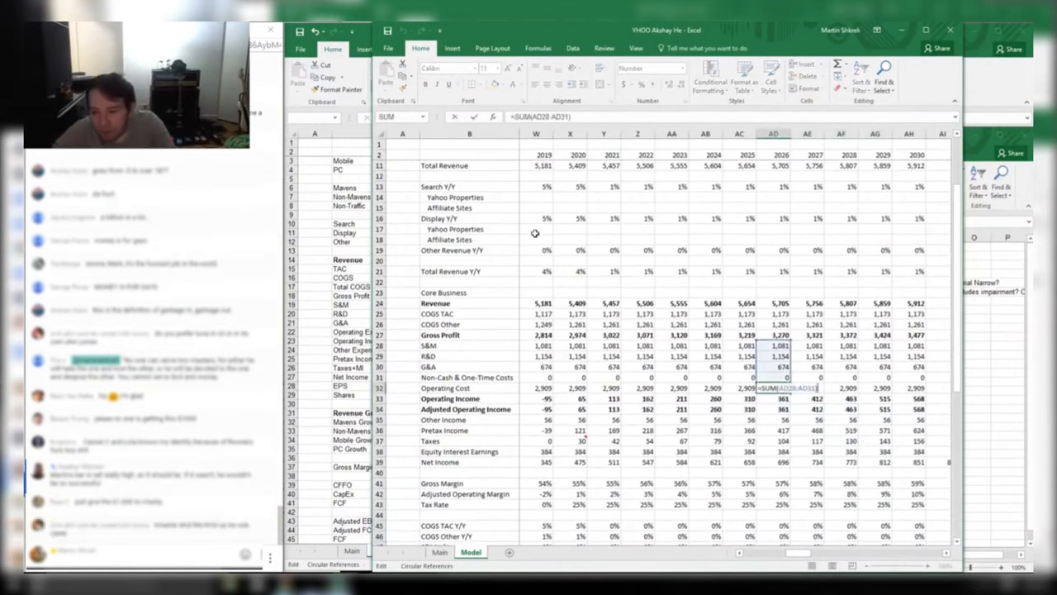
key(Escape)
key(Right)
Check the 2019 operating cost, 2030 COGS Other, 2023 revenue, gross profit and net income formulas
key(Left)
key(Left)
key(Left)
key(Left)
key(Left)
key(Left)
key(Left)
key(Left)
key(Left)
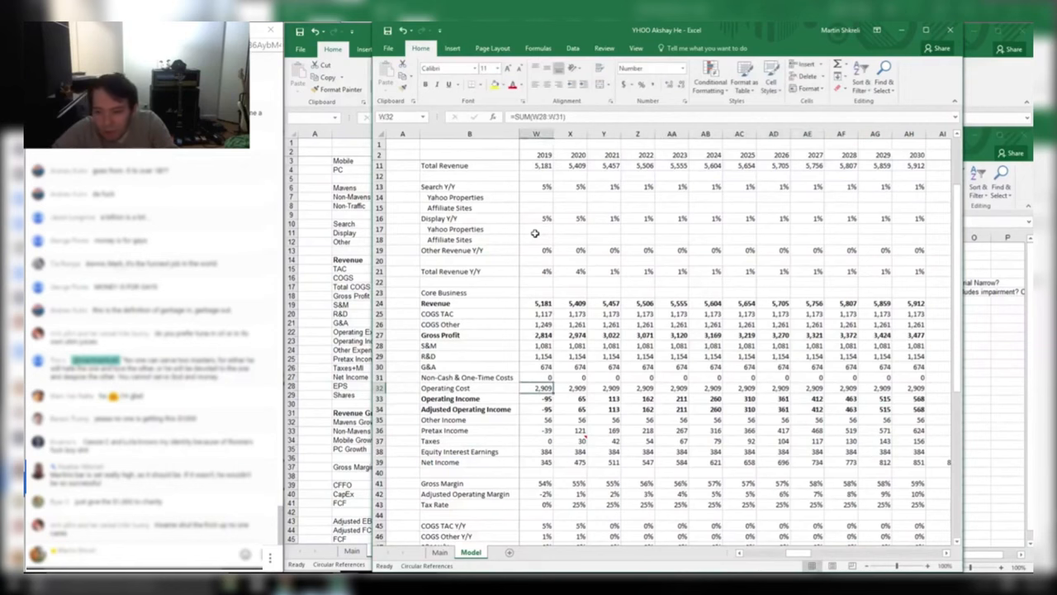
key(Right)
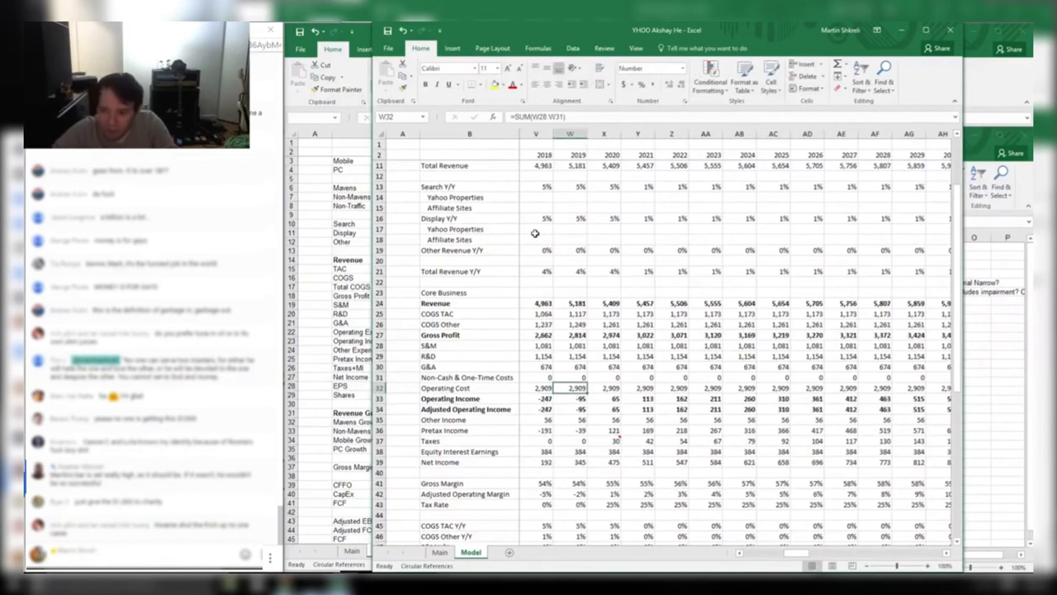
key(Right)
key(Right)
key(Right)
key(Right)
key(Right)
key(Right)
key(Right)
key(Right)
key(Right)
key(Right)
key(Right)
key(Up)
key(Up)
key(Up)
key(Up)
key(Up)
key(Up)
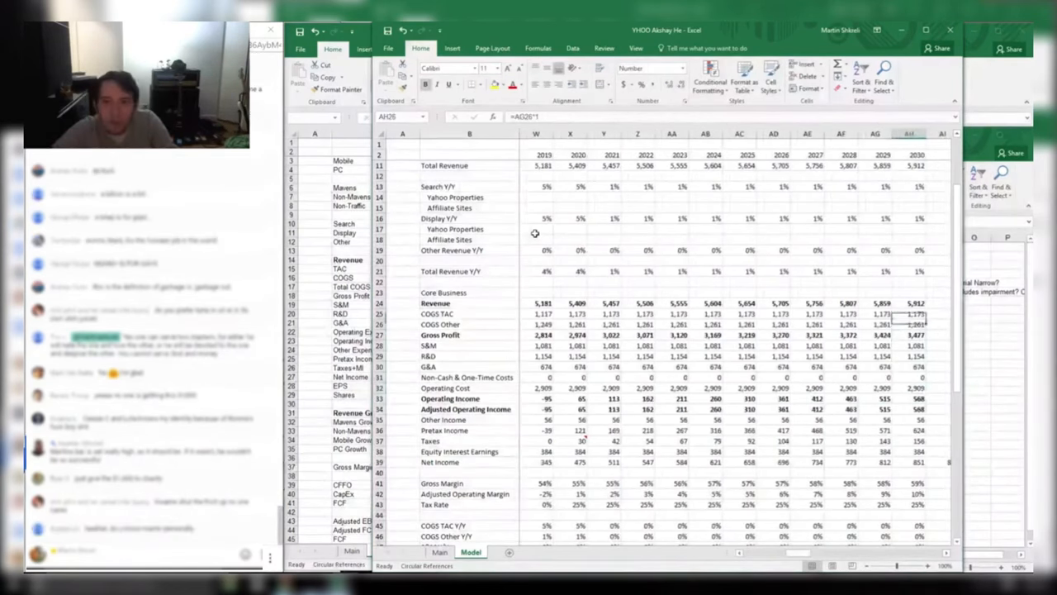
key(Up)
key(Up)
key(Left)
key(Left)
key(Left)
key(Left)
key(Left)
key(Left)
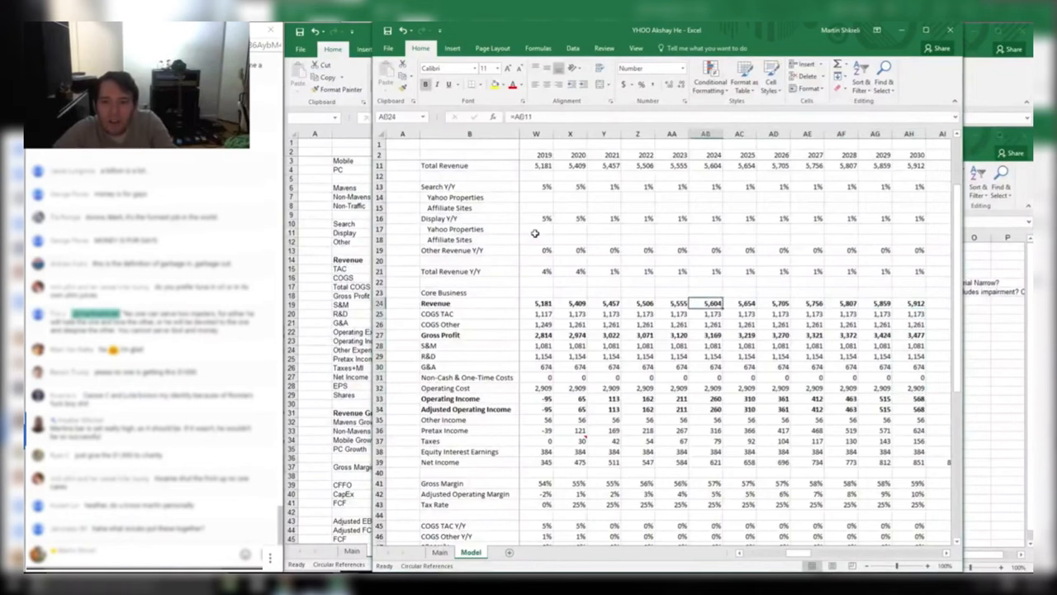
key(Left)
key(F2)
key(Escape)
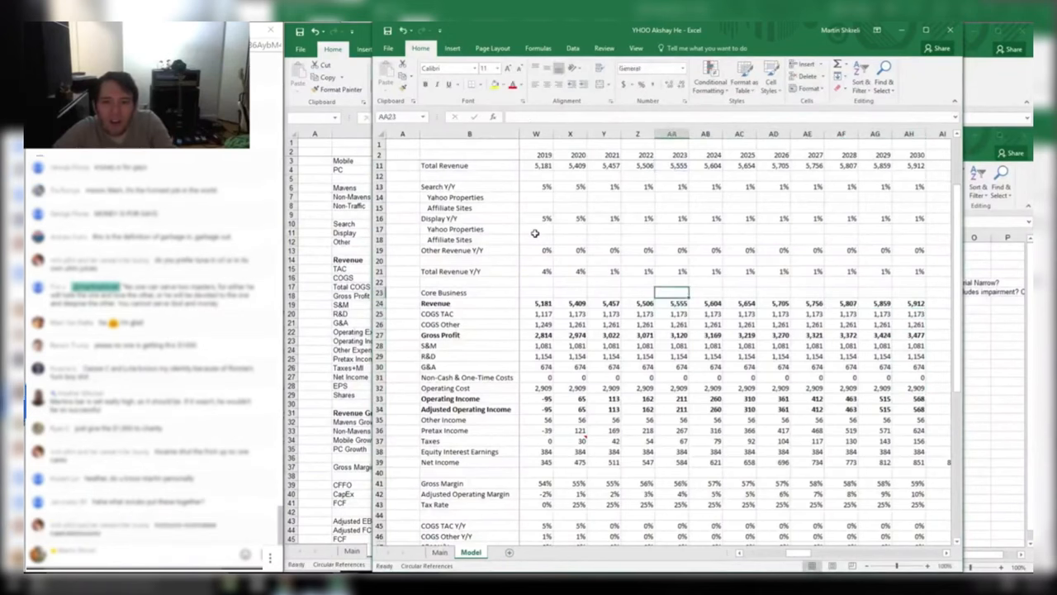
key(Up)
key(Up)
key(Up)
key(Up)
key(Up)
key(Up)
key(Up)
key(Up)
key(Up)
key(Up)
key(Up)
key(Up)
key(Up)
key(Up)
key(Up)
key(Up)
key(Up)
key(Up)
key(Up)
key(Up)
key(Down)
key(Down)
key(Down)
key(Down)
key(Down)
key(Down)
key(Down)
key(Down)
key(Down)
key(Down)
key(Down)
key(Down)
key(Down)
key(Down)
key(Down)
key(Down)
key(Down)
key(Down)
key(Down)
key(Down)
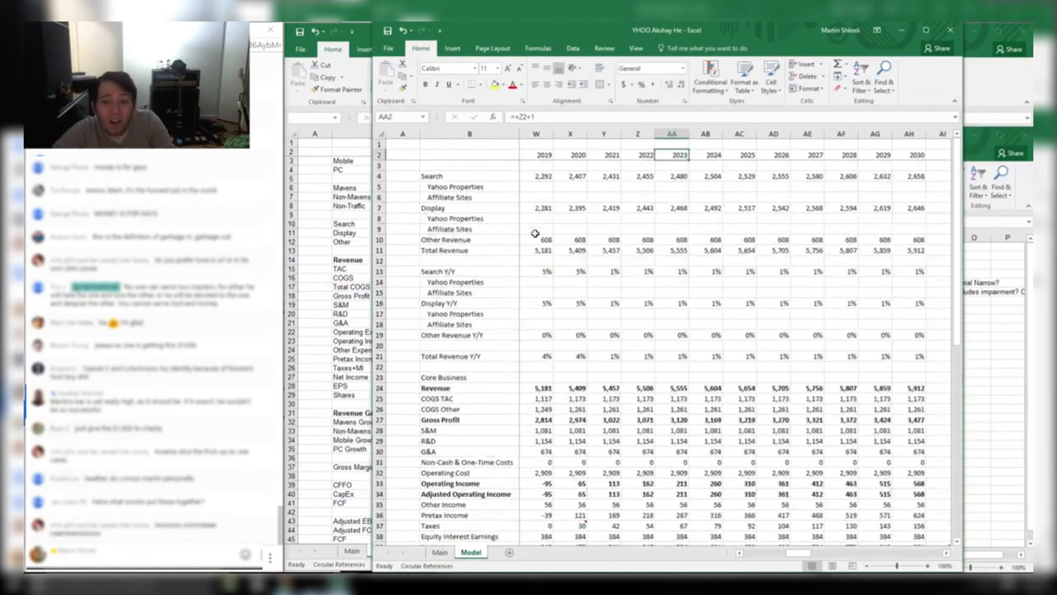
key(Down)
key(Down)
key(Down)
key(Down)
key(Down)
key(Down)
key(Down)
key(Down)
key(Down)
key(Down)
key(Down)
key(Down)
key(Down)
key(Down)
key(Down)
key(Down)
key(Down)
key(Down)
key(Down)
key(Down)
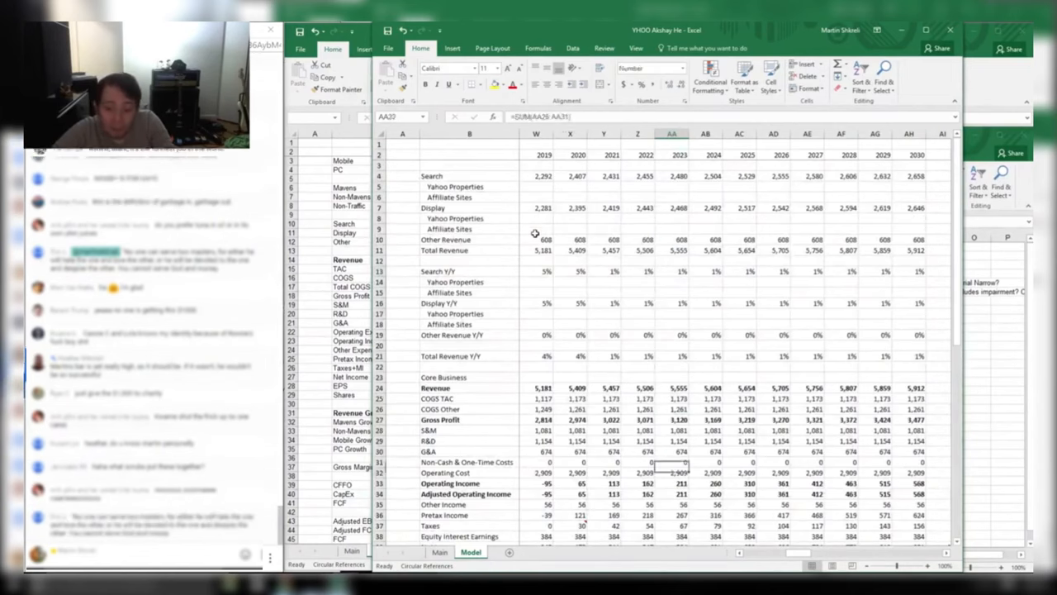
key(Up)
key(Up)
key(Up)
key(Up)
key(Up)
key(Up)
key(Up)
key(Up)
key(Up)
key(Up)
key(Up)
key(Up)
key(Up)
key(Up)
key(Up)
key(Up)
key(Up)
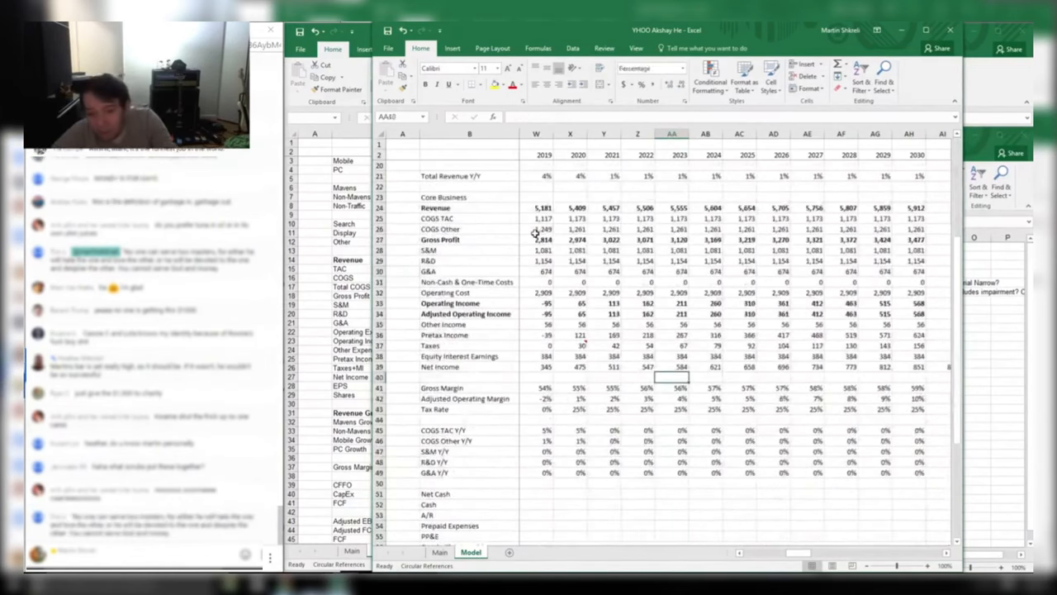
key(Up)
key(Up)
key(Up)
key(Up)
key(Up)
key(Up)
key(Up)
key(Up)
key(Up)
key(Up)
key(Up)
key(Up)
key(Up)
key(Up)
key(Up)
key(Up)
key(Up)
key(Up)
key(Up)
key(Up)
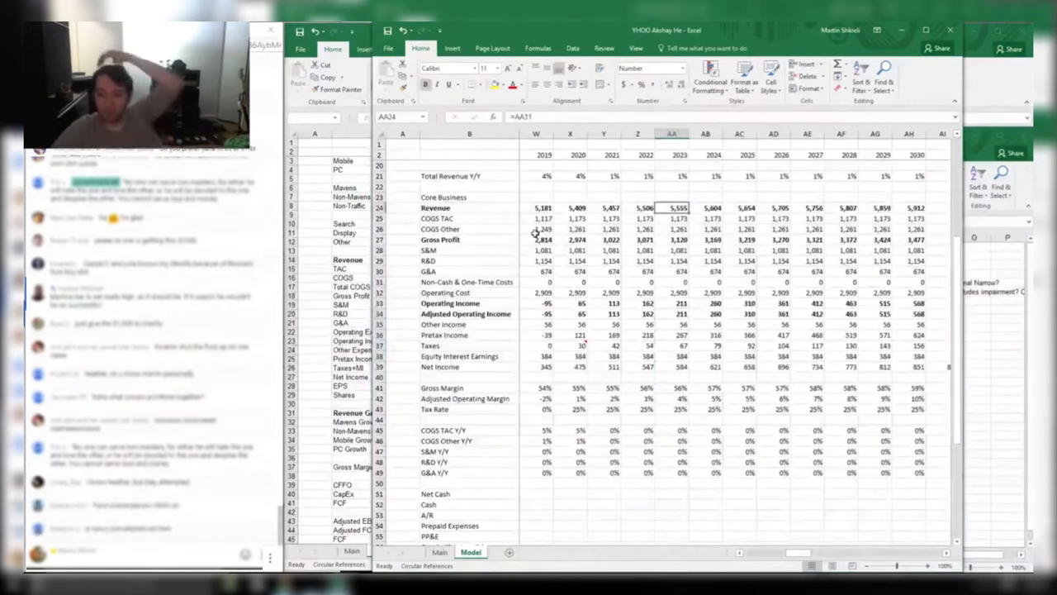
key(Down)
key(Down)
key(Down)
key(Down)
key(Down)
key(Down)
key(Down)
key(Down)
key(Down)
key(Down)
key(Down)
key(Down)
key(Down)
key(Down)
key(Down)
key(Down)
key(Down)
key(Down)
key(Down)
key(Down)
key(Down)
key(Down)
key(Down)
key(Down)
key(Down)
key(Down)
key(Down)
key(Down)
key(Down)
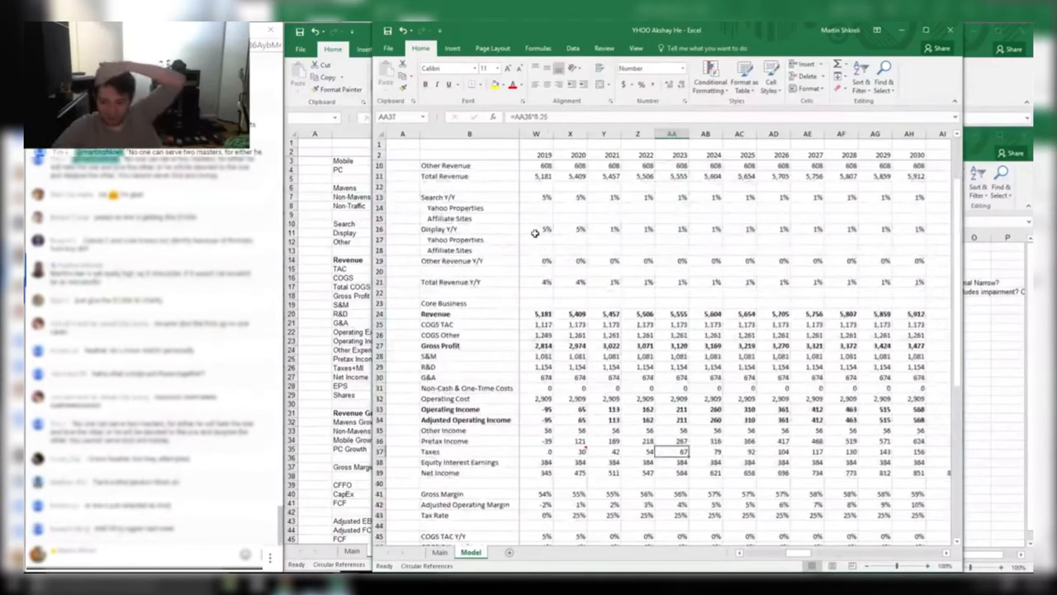
key(Left)
key(Left)
key(Left)
key(Down)
key(Down)
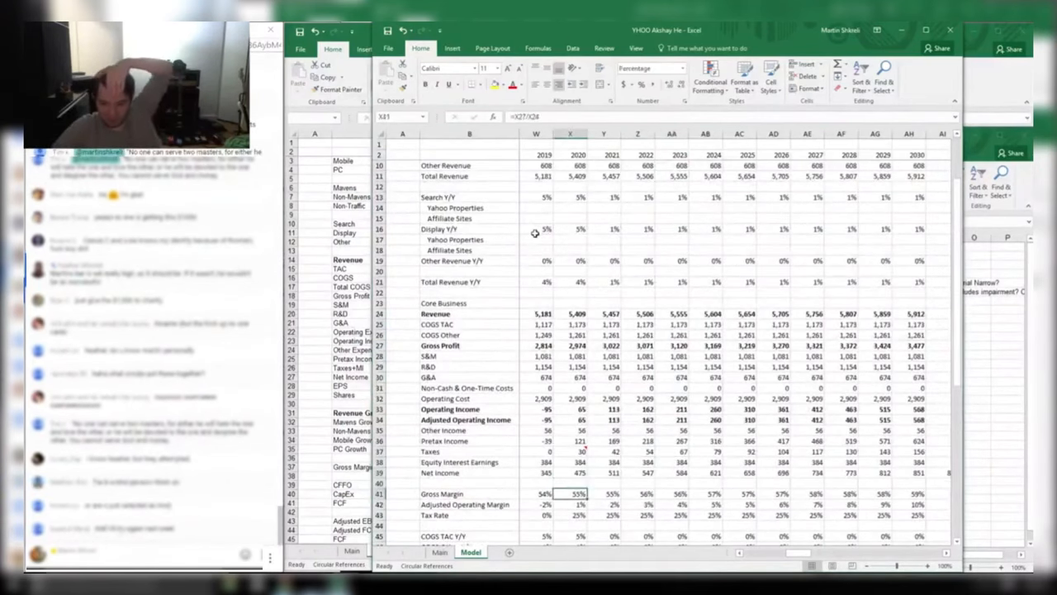
key(Left)
key(Left)
key(Left)
key(Left)
key(Right)
key(Right)
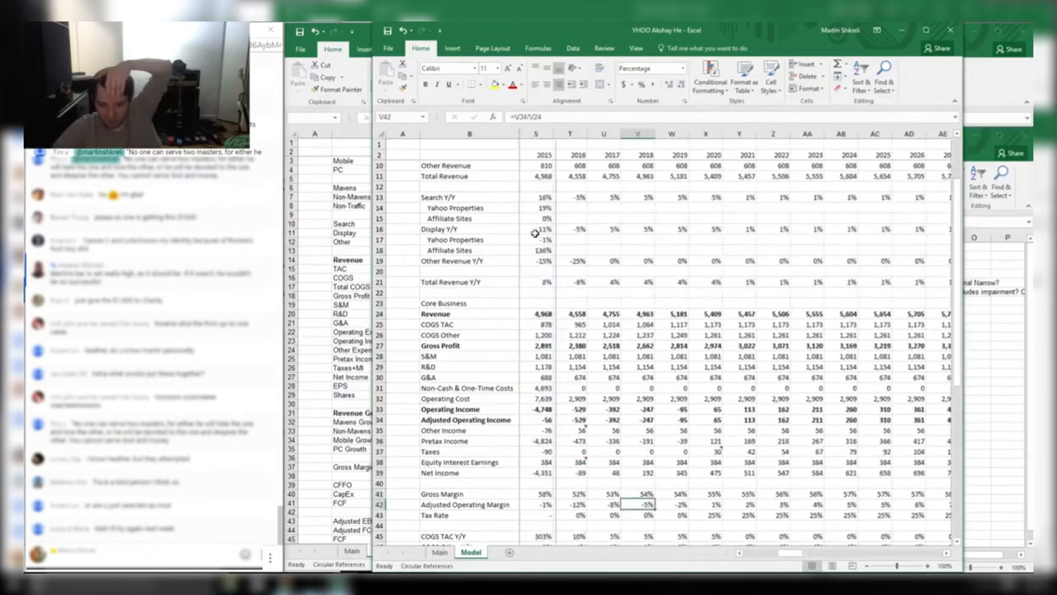
key(Down)
key(Down)
key(Down)
key(Down)
key(Down)
key(Down)
key(Down)
key(Down)
key(Down)
key(Down)
key(Down)
key(Down)
key(Down)
key(Down)
key(Down)
key(Down)
key(Down)
key(Down)
key(Down)
key(Down)
key(Up)
key(Up)
key(Up)
key(Up)
key(Up)
key(Up)
key(Up)
key(Up)
key(Up)
key(Up)
key(Up)
key(Up)
key(Up)
key(Up)
key(Up)
key(Up)
key(Up)
key(Up)
key(Up)
key(Up)
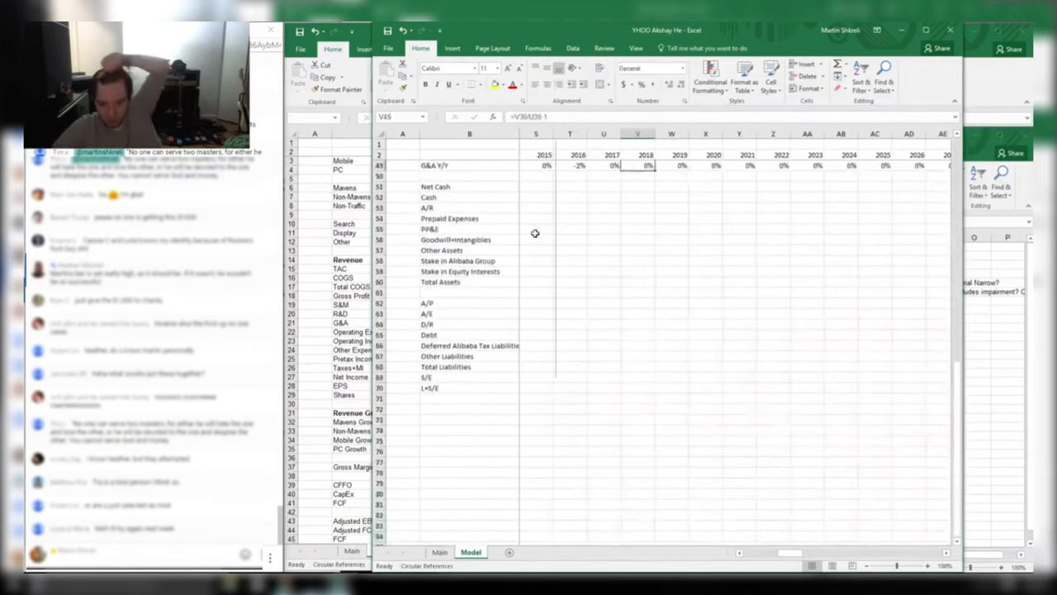
key(Right)
key(Right)
key(Right)
key(Right)
key(Right)
key(Right)
key(Right)
key(Right)
key(Right)
key(Right)
key(Right)
key(Right)
key(Right)
key(Right)
key(Right)
key(Right)
key(Right)
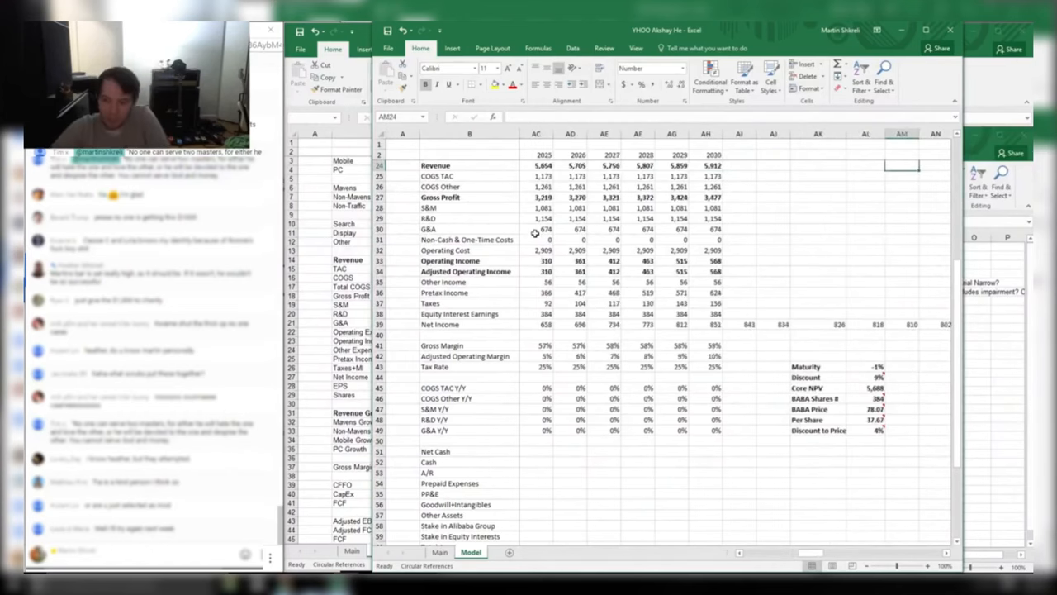
Give the fifth peer an F rating in Book1 cell C8
key(alt+Tab)
text(F)
key(Right)
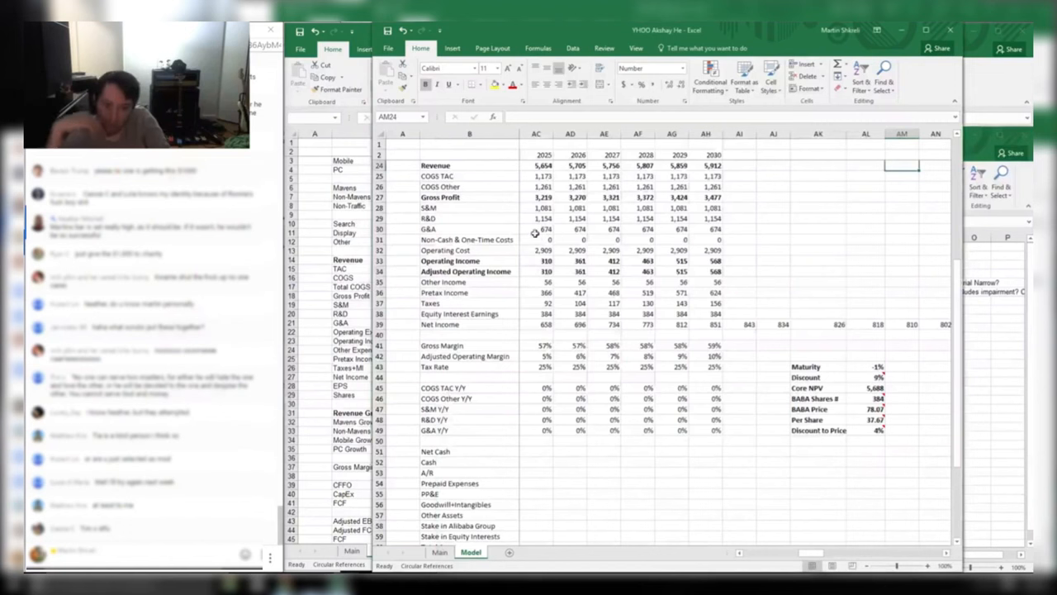
Inspect the BABA shares note and the Per Share valuation formula without changing it
key(alt+Tab)
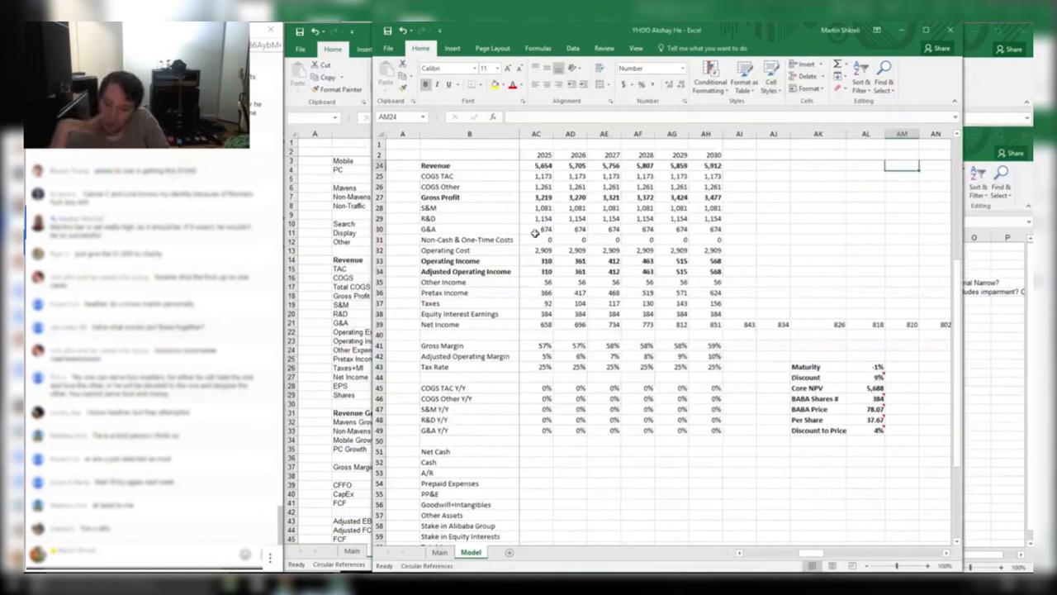
click(867, 398)
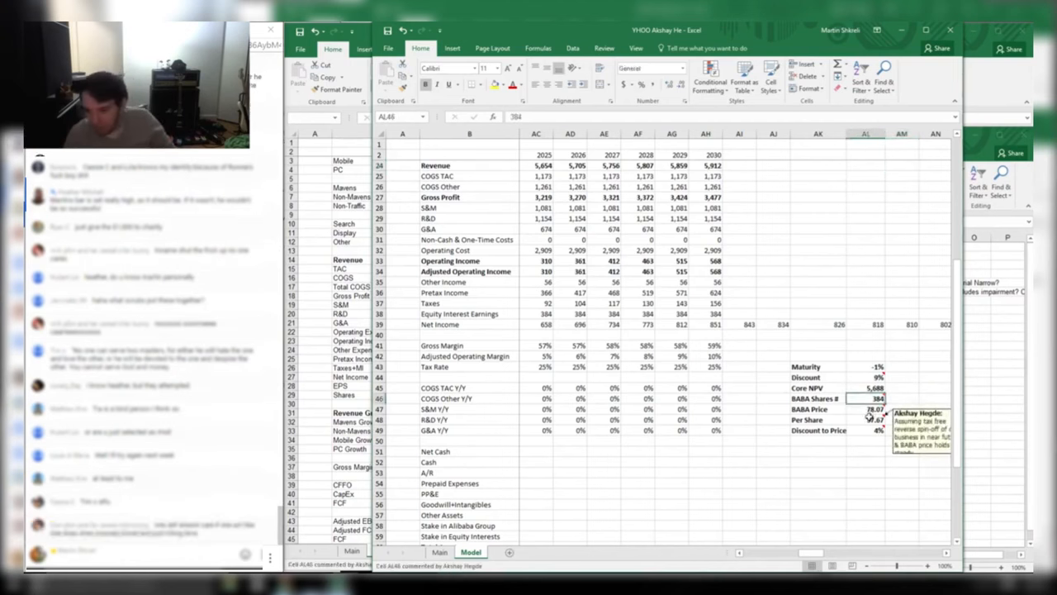
double_click(868, 419)
key(Escape)
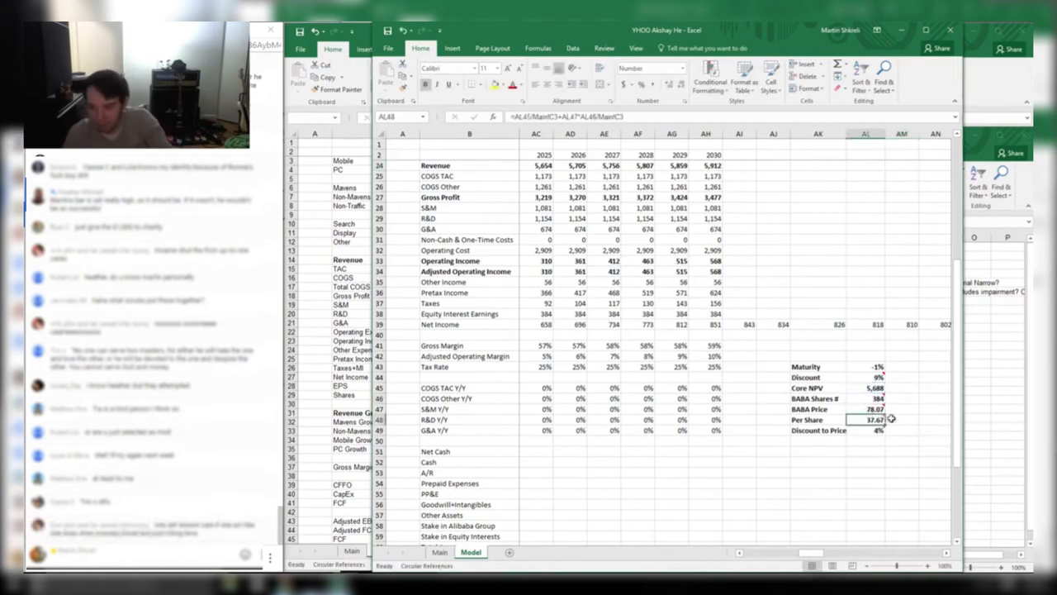
key(alt+Tab)
Tentatively revise the fifth peer's rating to D-
click(558, 310)
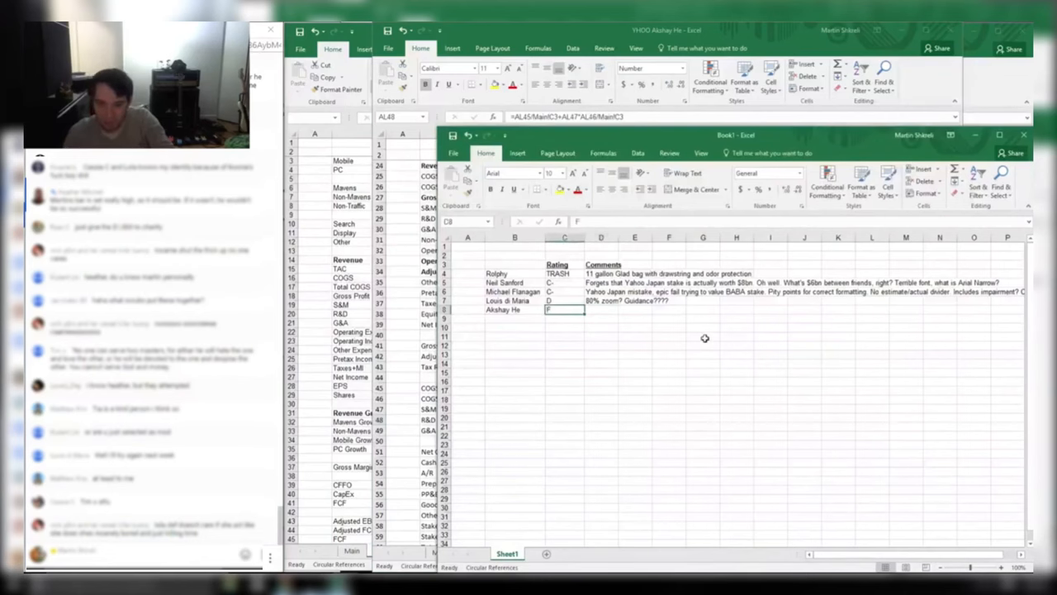
text(D-)
key(alt+Tab)
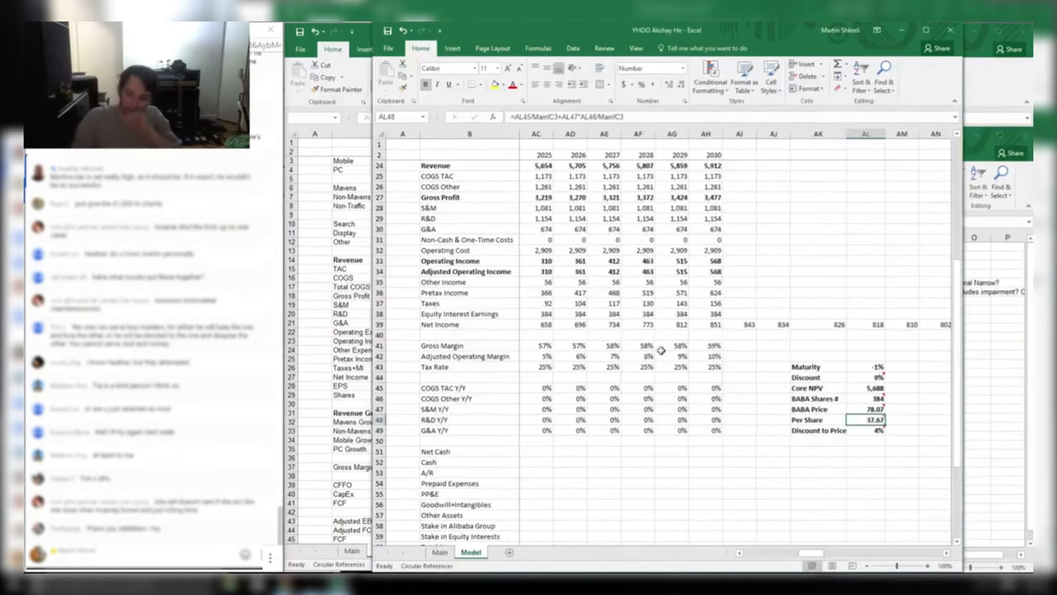
Recheck the peer's Core NPV, BABA Shares # and Per Share formulas in the Yahoo model
double_click(857, 389)
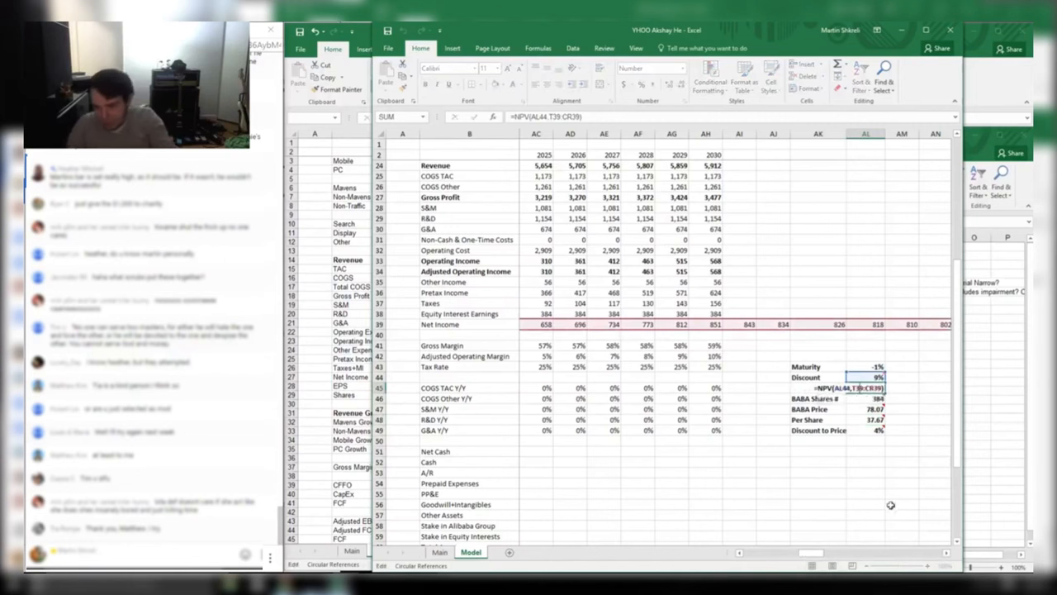
key(Tab)
drag(869, 387, 809, 387)
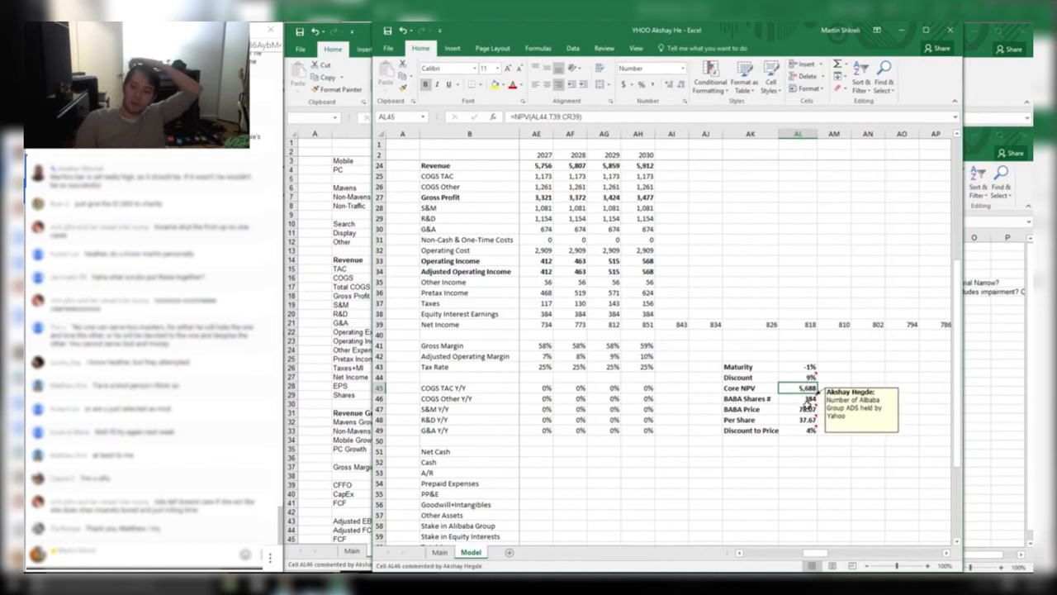
click(806, 399)
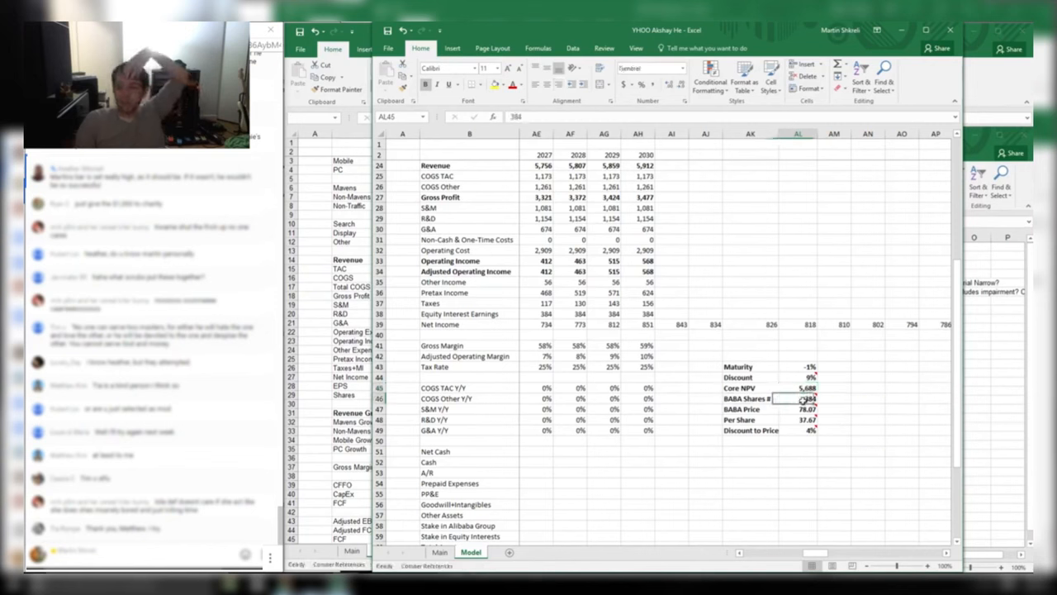
key(Left)
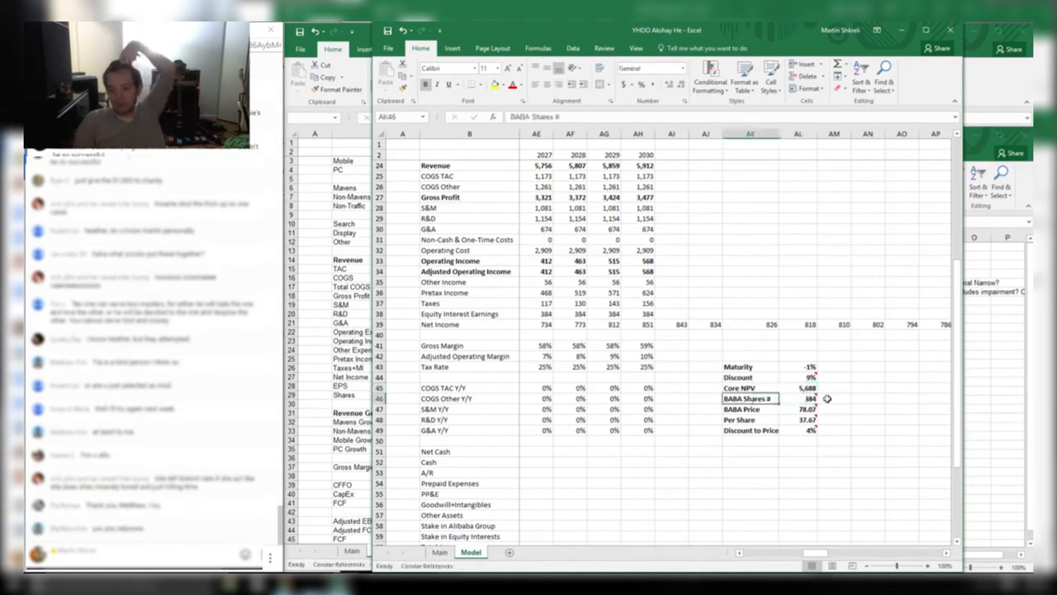
double_click(804, 420)
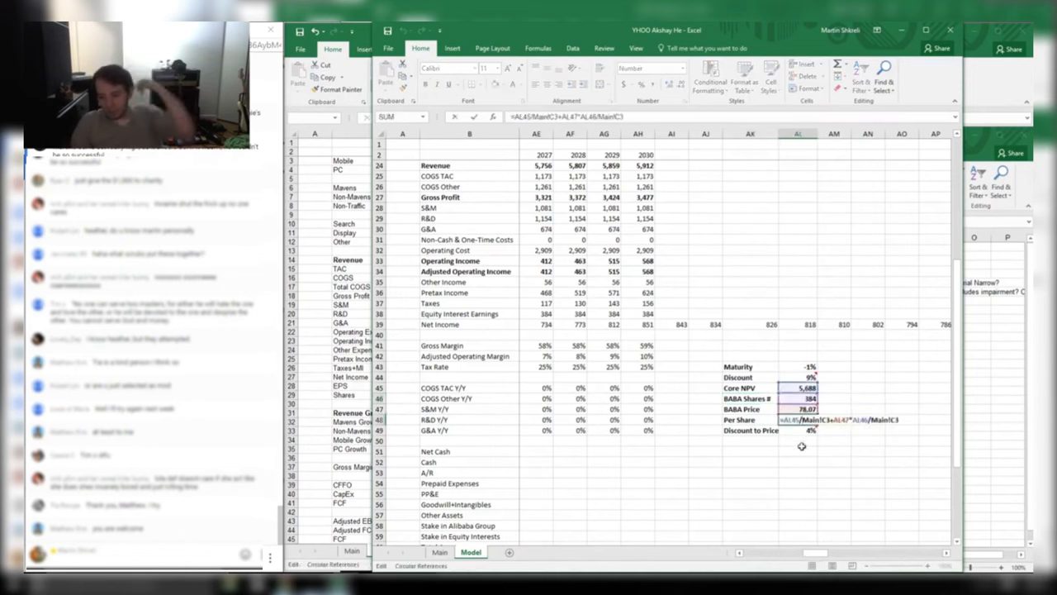
key(Escape)
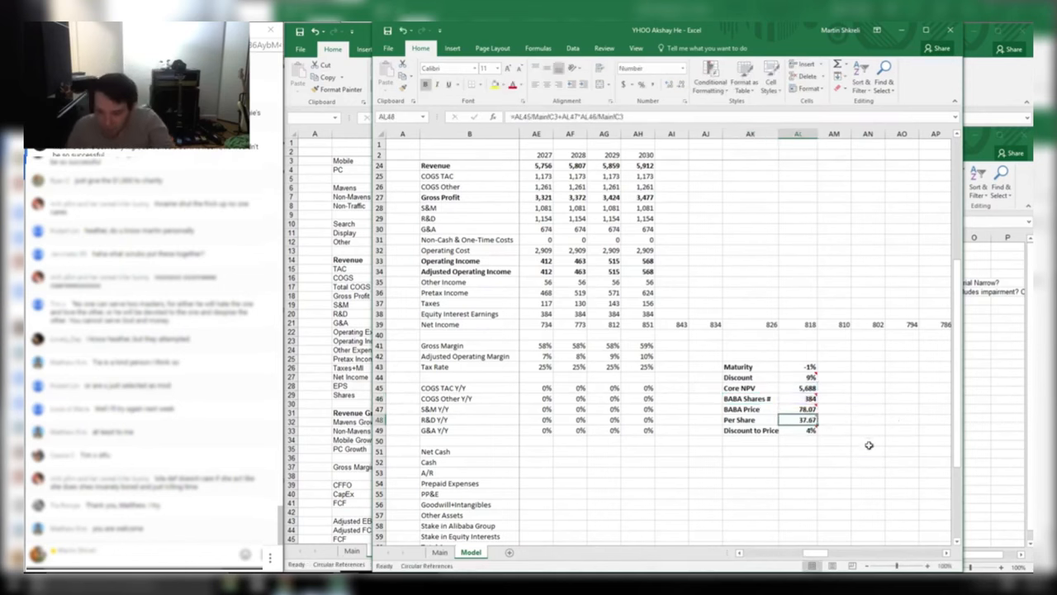
key(alt+Tab)
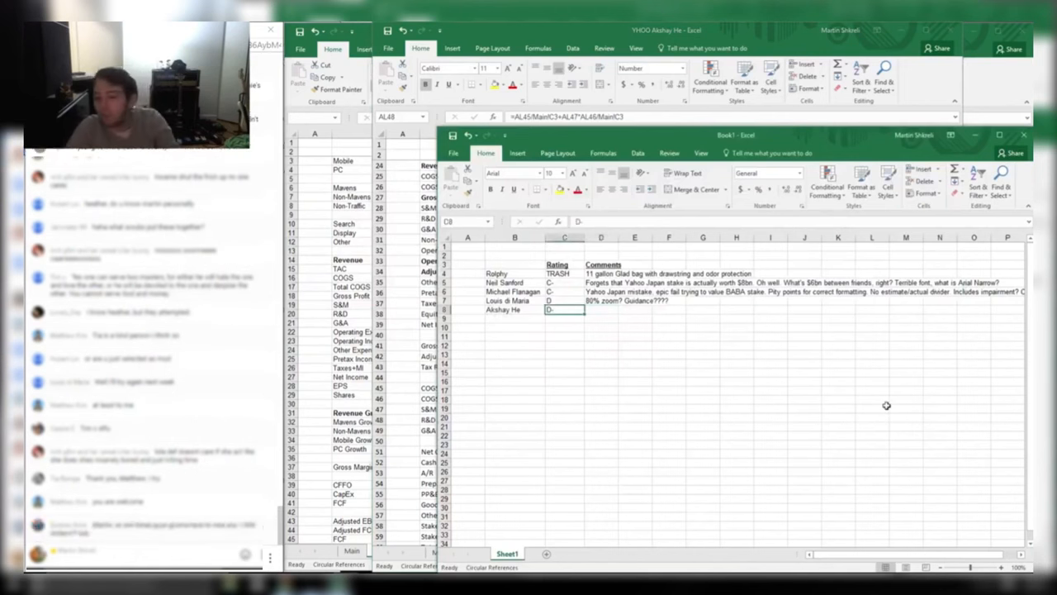
Change the fifth peer's rating in C8 to D+
key(Left)
text(D+)
key(Return)
Write the D8 comment 'Misses Yahoo Japan. LOL forecasting'
key(Up)
key(Right)
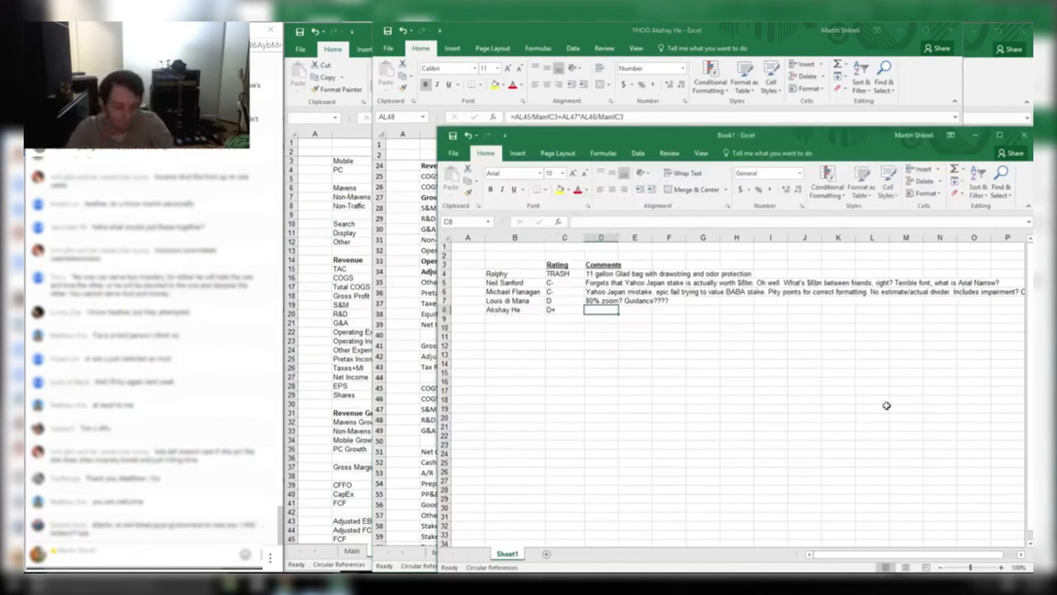
text(Misses Yahoo Japan)
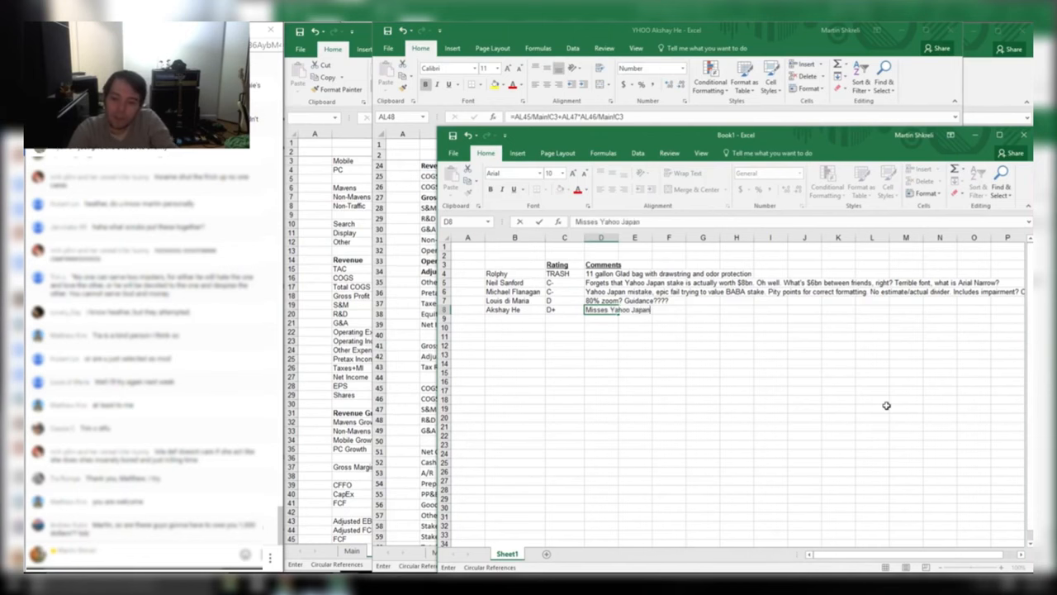
key(alt+Tab)
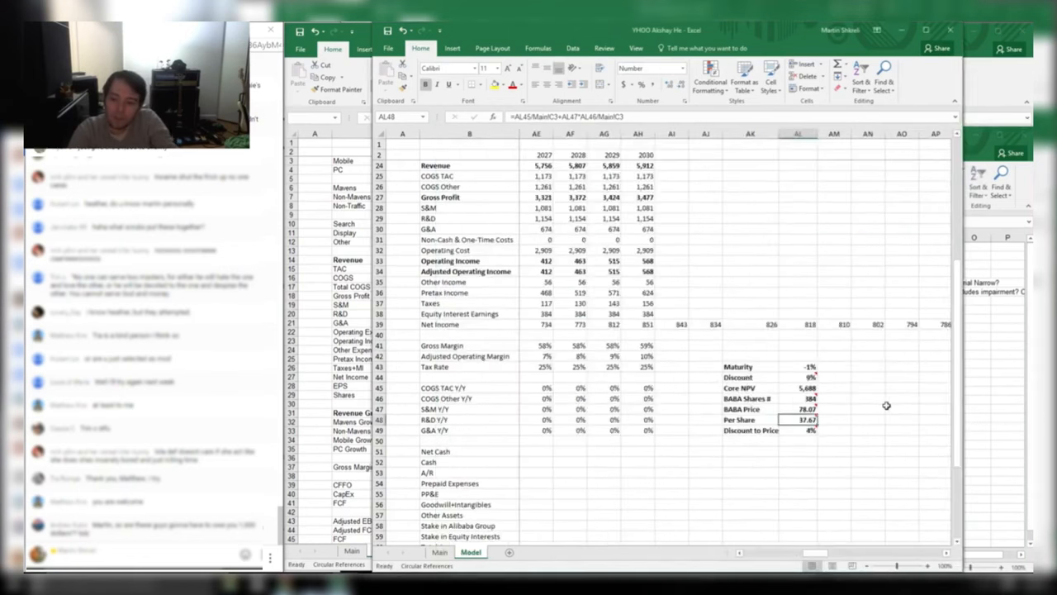
key(alt+Tab)
key(F2)
text(. )
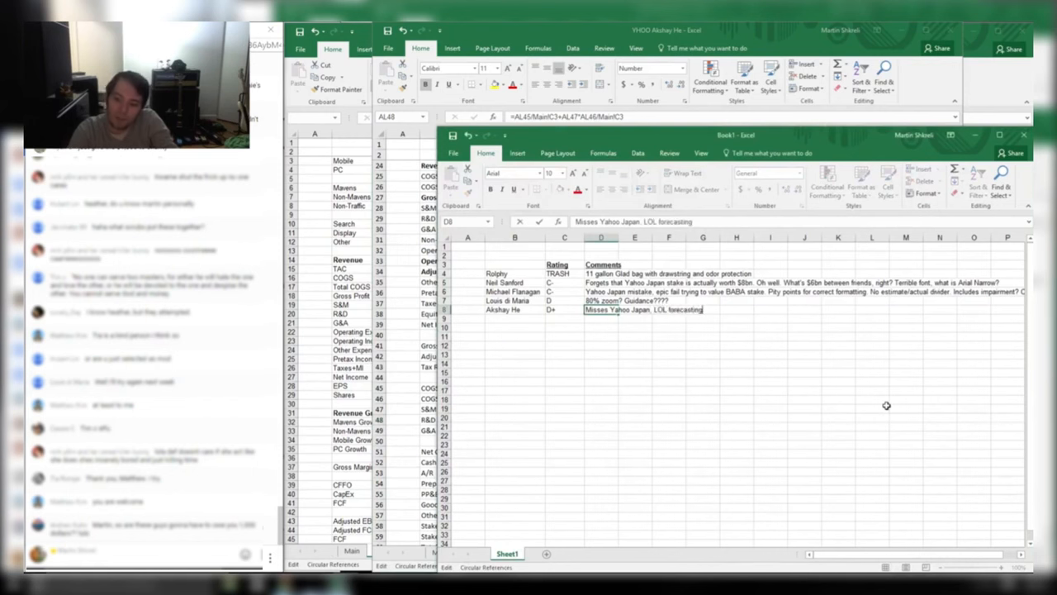
text(LOL forecasting)
key(Return)
key(Left)
key(Left)
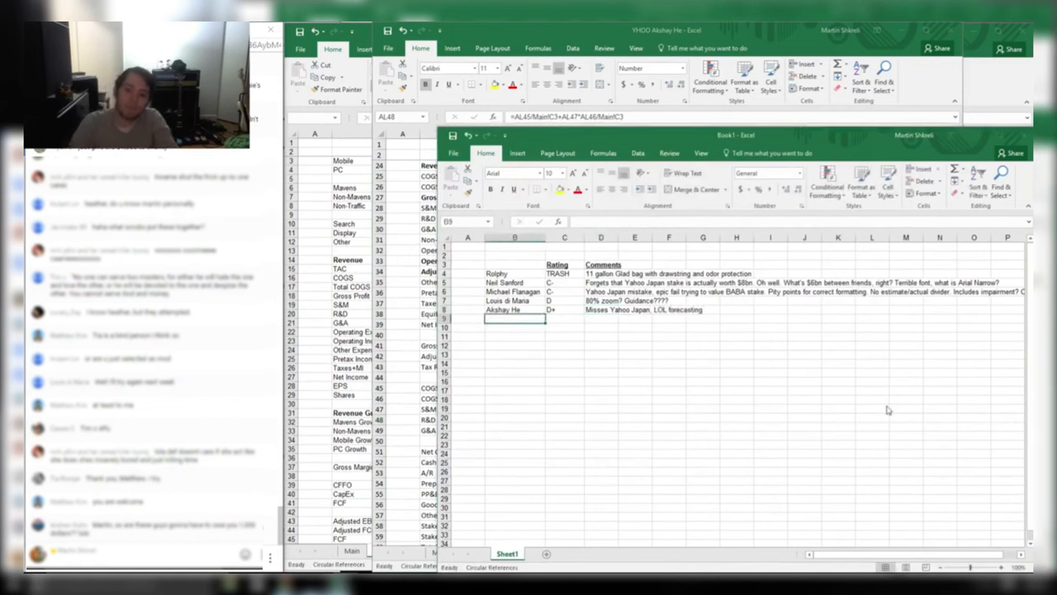
key(alt+Tab)
Close the graded peer's workbook without saving and enlarge the next peer's Yahoo workbook window
key(ctrl+w)
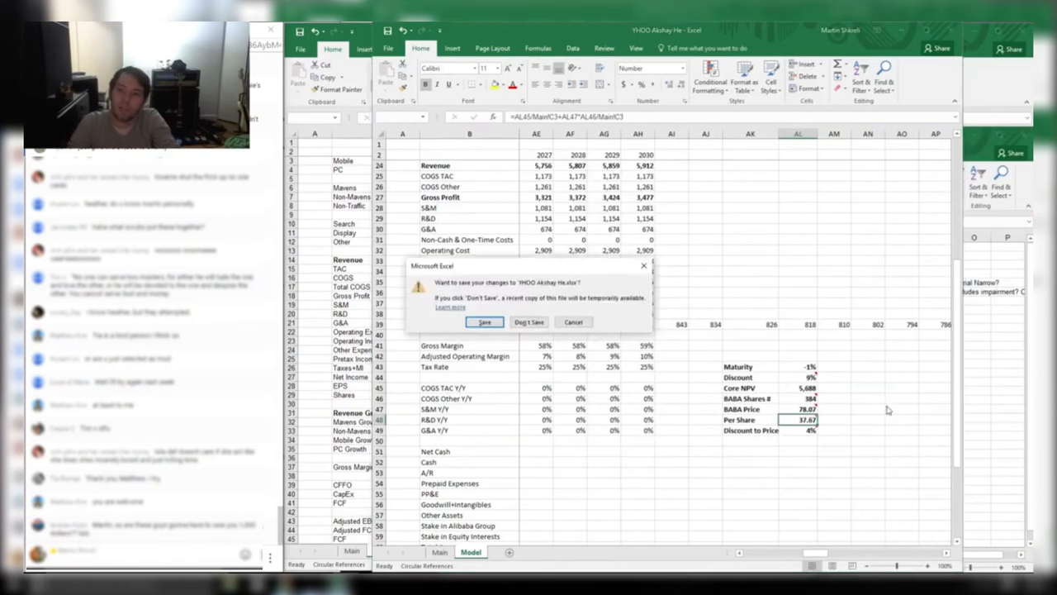
key(n)
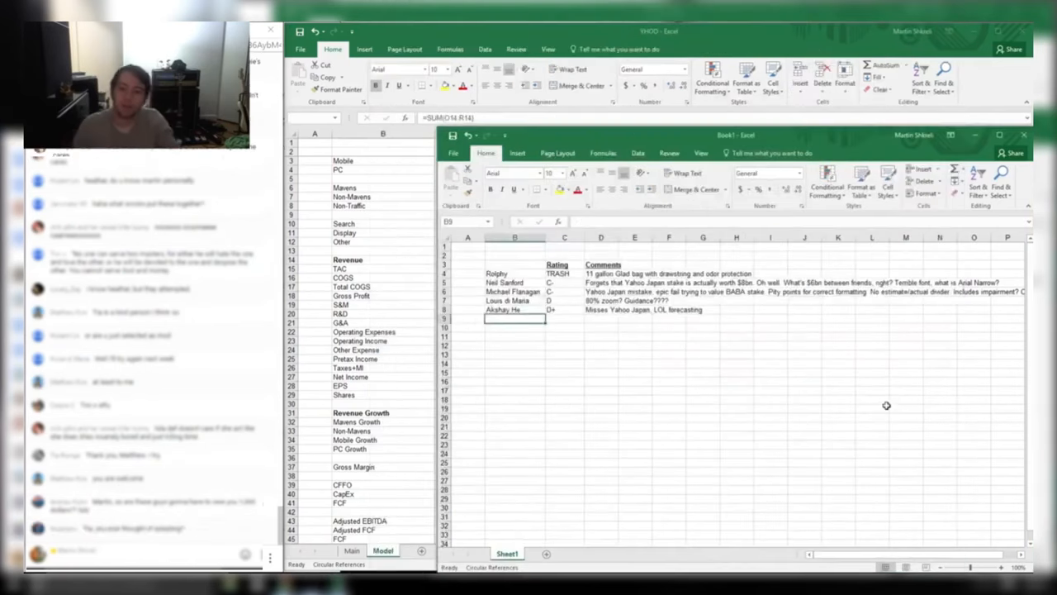
key(alt+Tab)
key(Tab)
key(Tab)
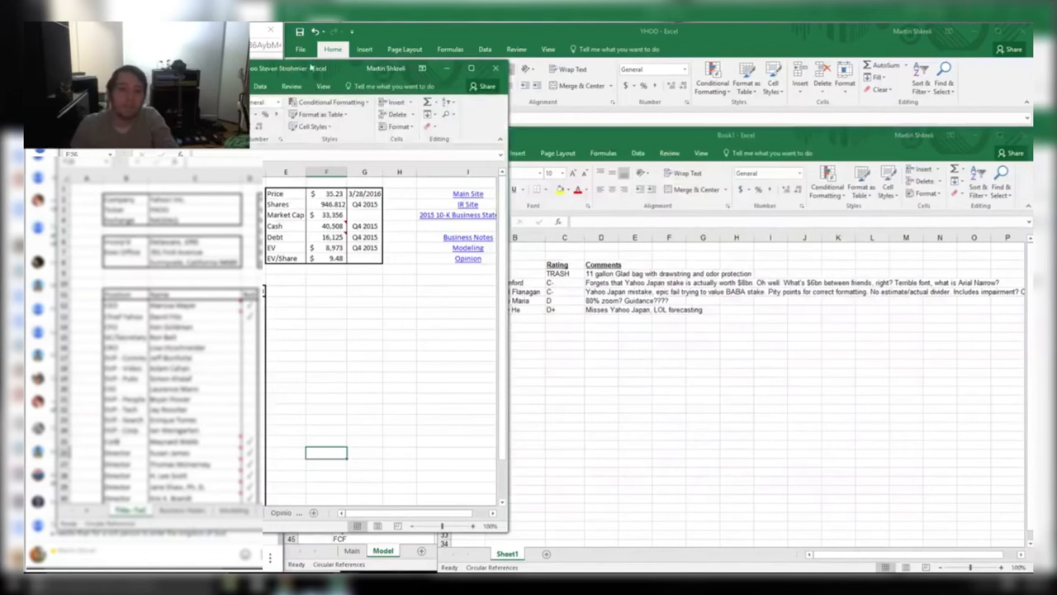
drag(327, 70, 550, 36)
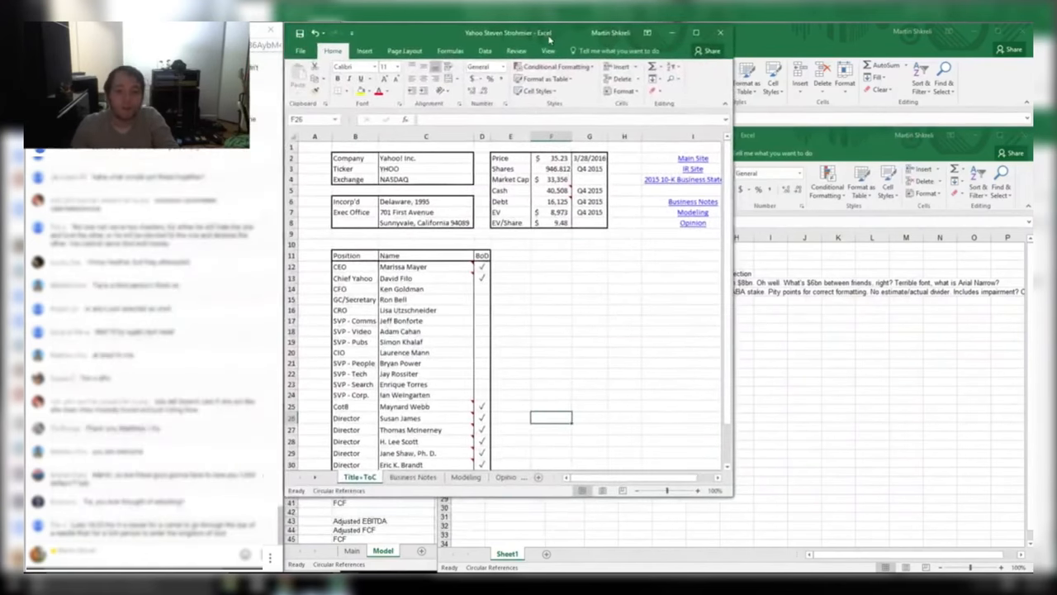
key(alt+Tab)
click(657, 122)
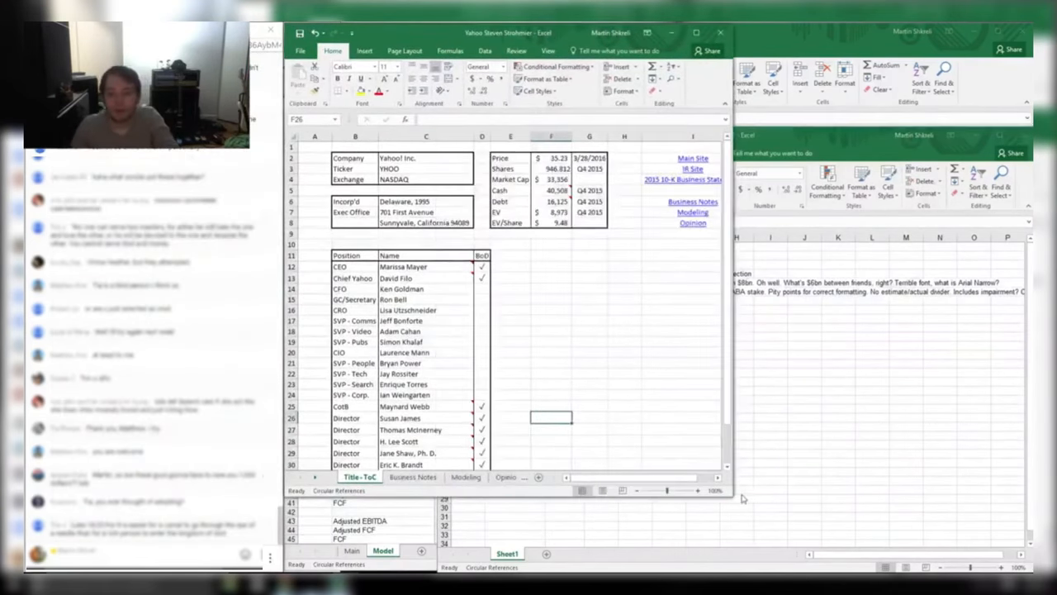
drag(733, 499, 1033, 570)
Enter the next reviewer's name in Book1 cell B9
key(alt+Tab)
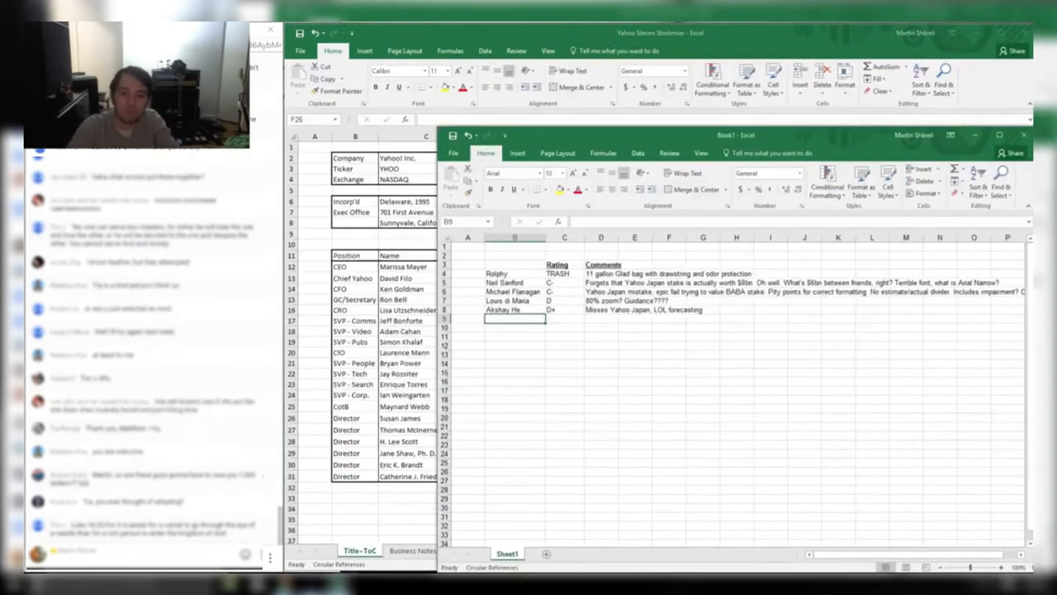
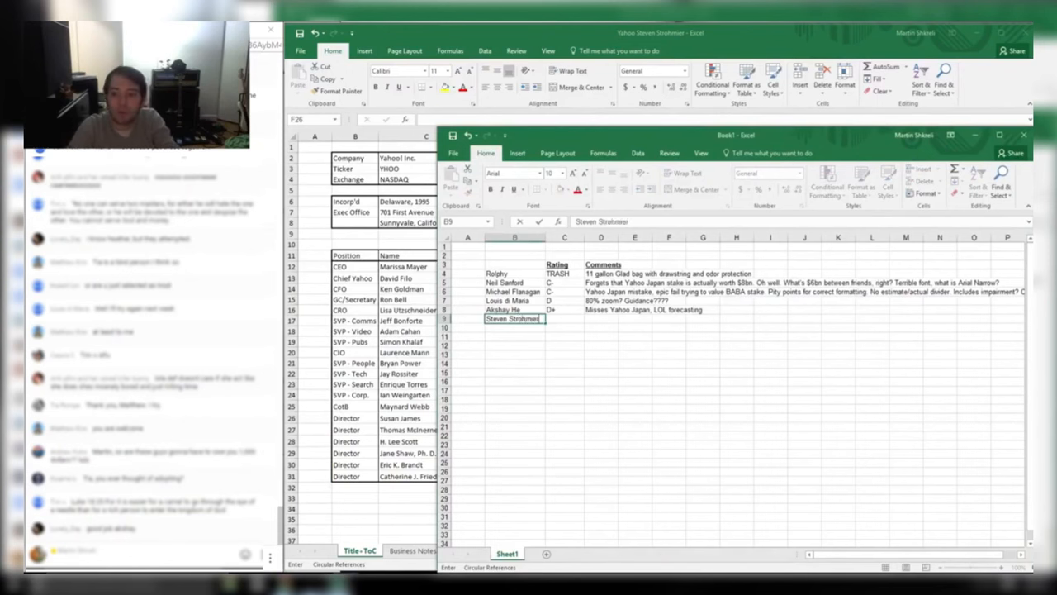
key(Tab)
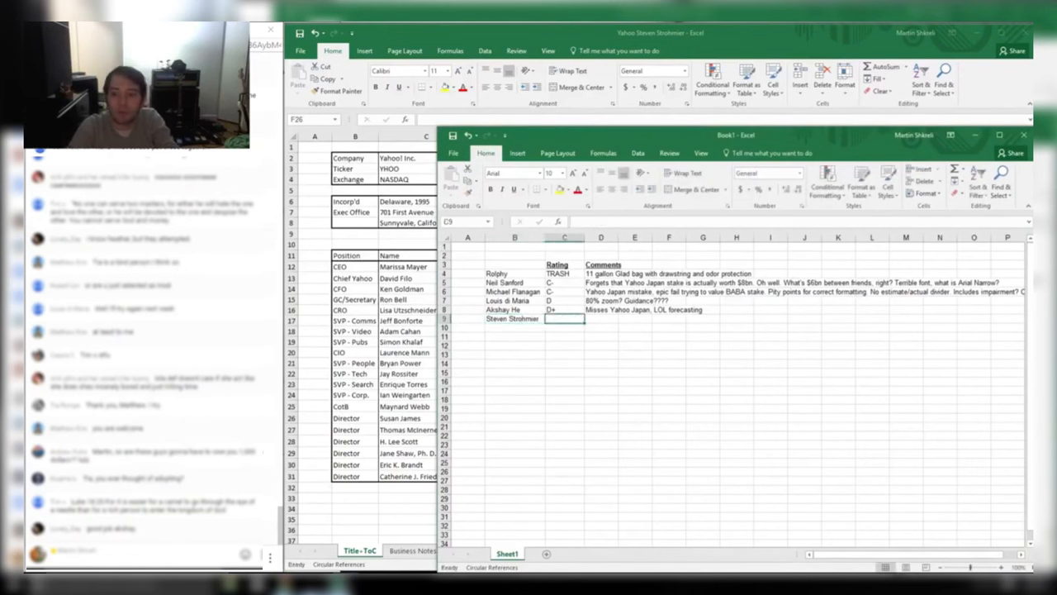
key(alt+space)
Inspect the F5 Cash formula's hard-coded 2503 term and start the D9 comment 'Wrong Yahoo Ja'
key(n)
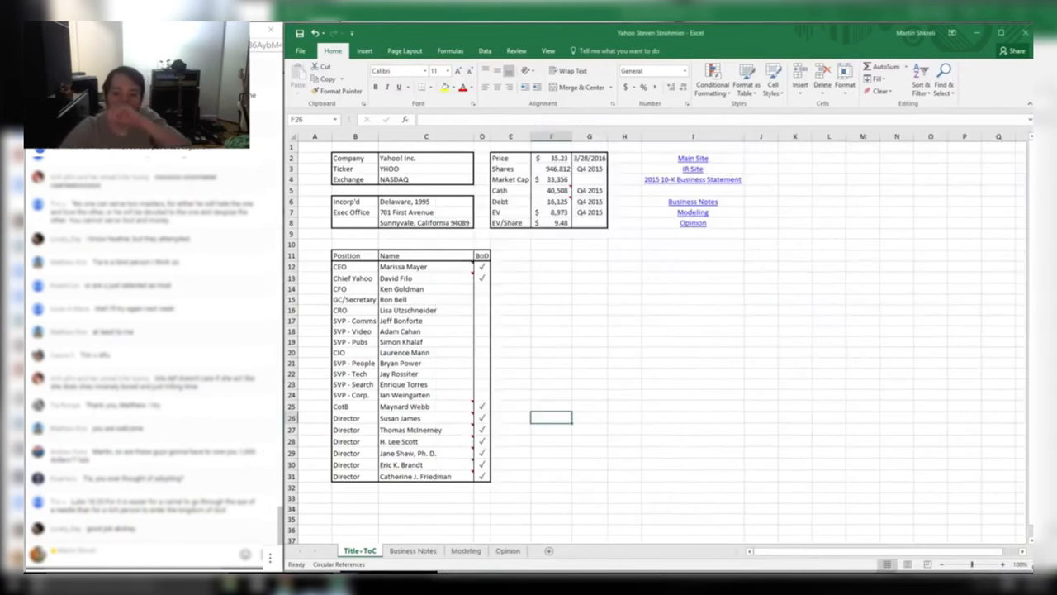
key(Right)
key(Right)
key(Right)
key(Right)
key(Right)
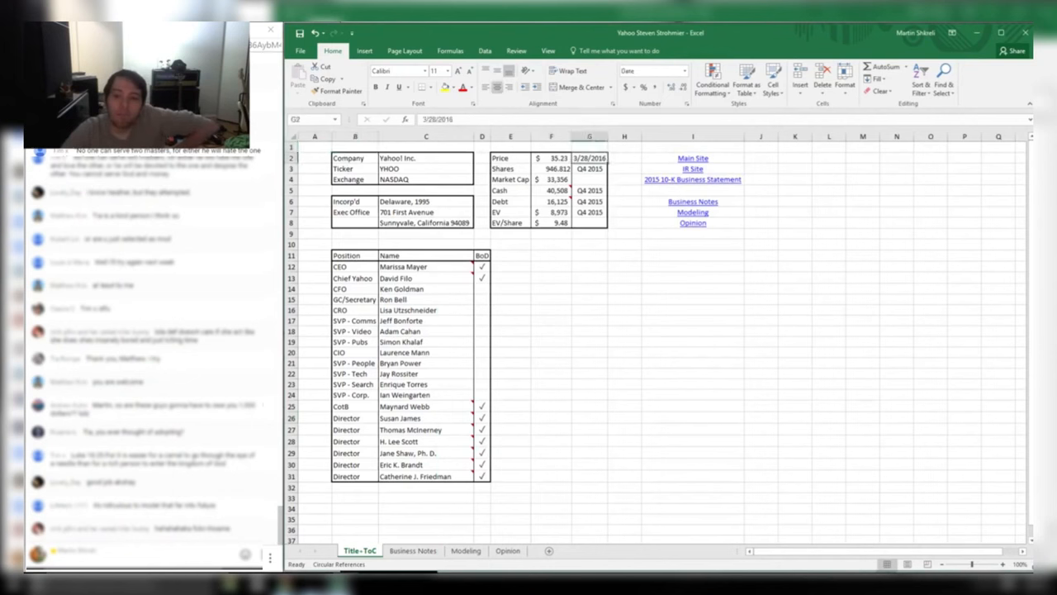
key(Down)
key(Down)
key(Down)
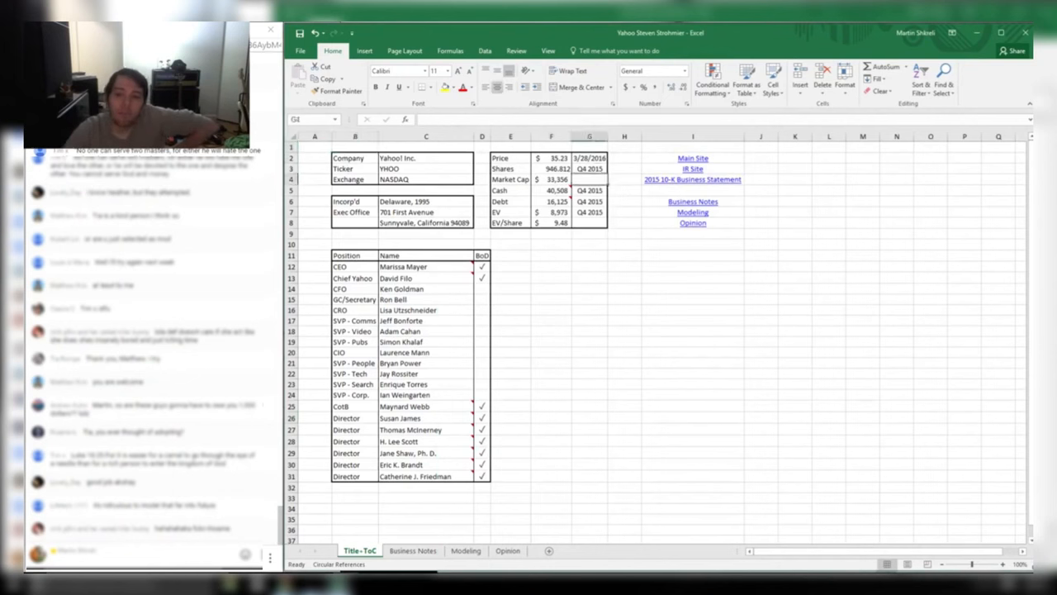
click(555, 192)
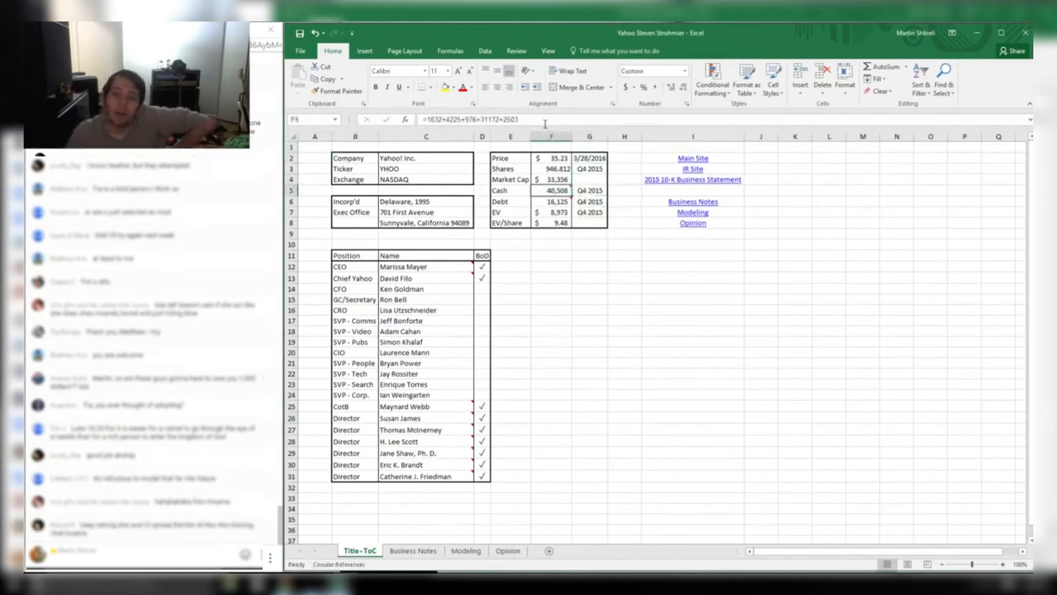
drag(502, 119, 519, 120)
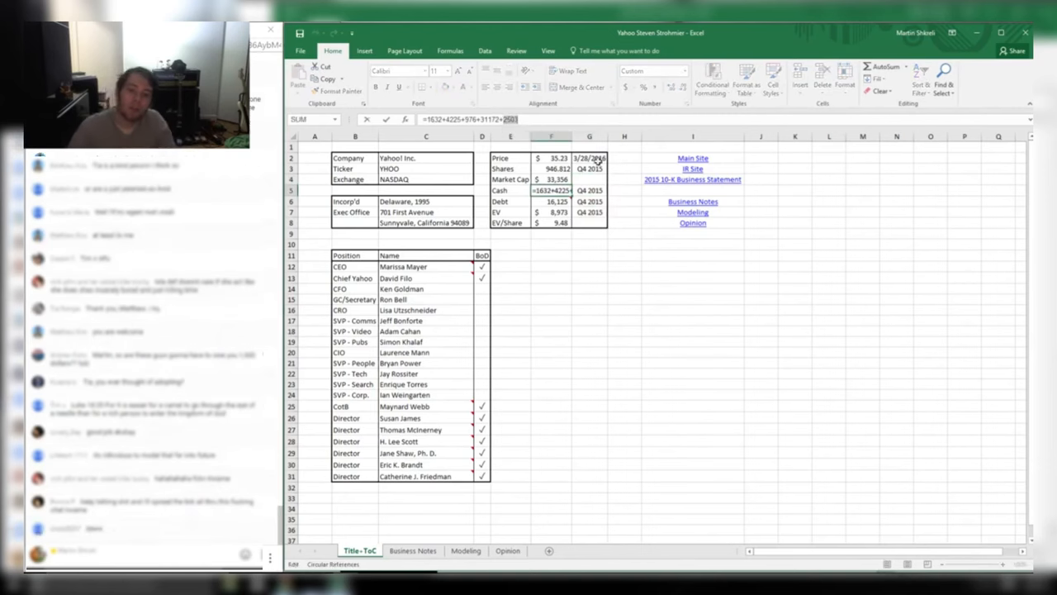
key(alt+Tab)
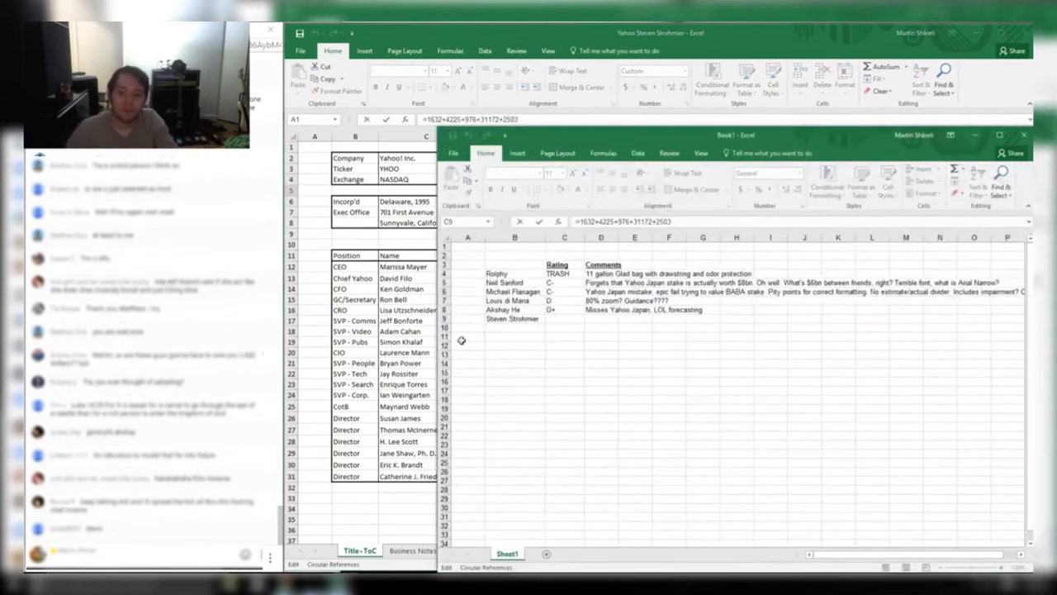
click(613, 319)
key(Escape)
key(alt+Tab)
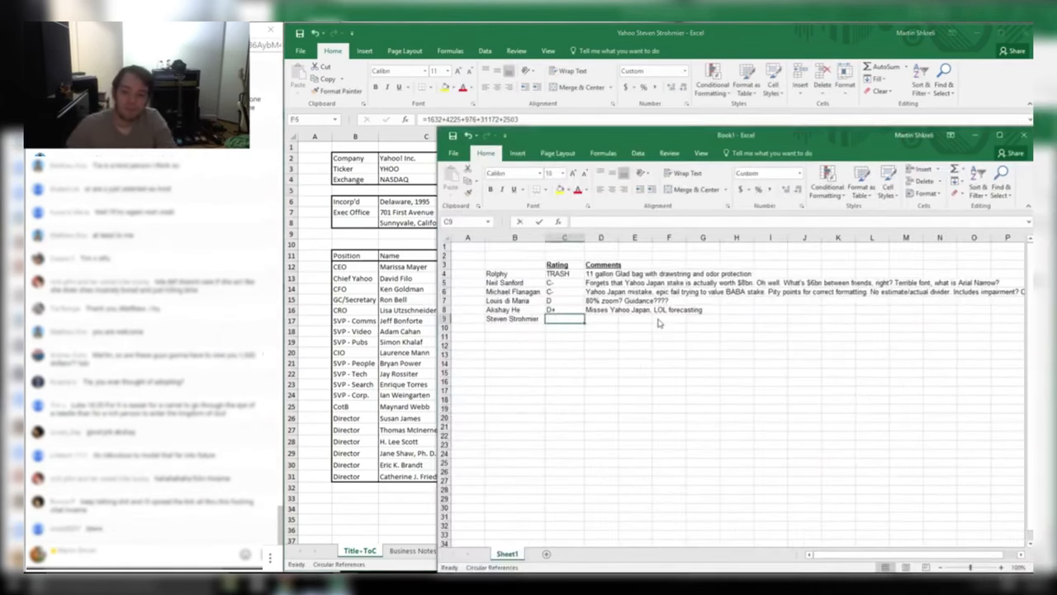
text(Wrong Yaho)
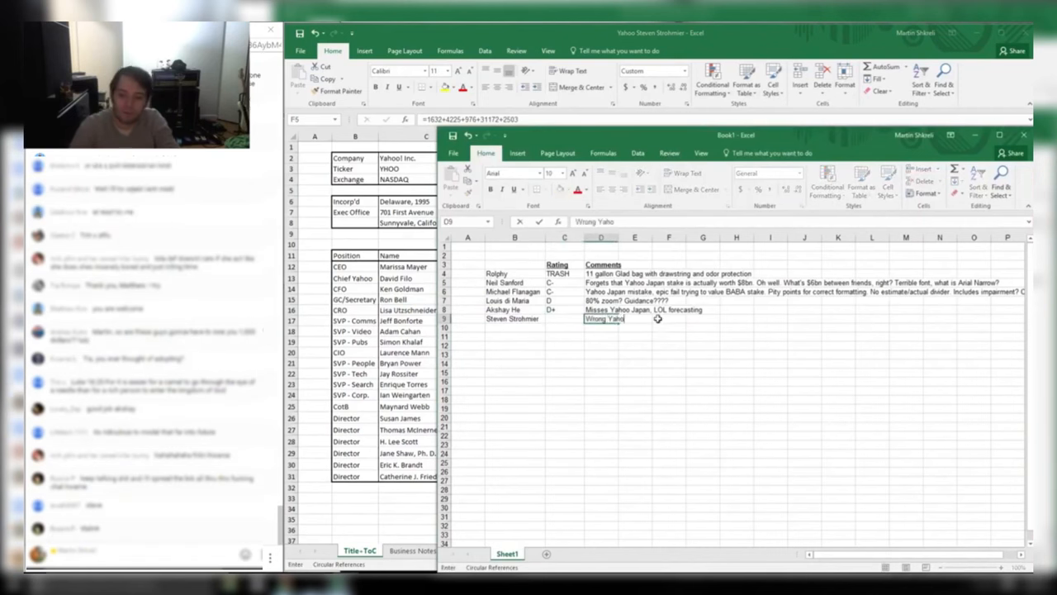
text(o Japan)
Review the officers and directors table and the office address in C8
key(alt+Tab)
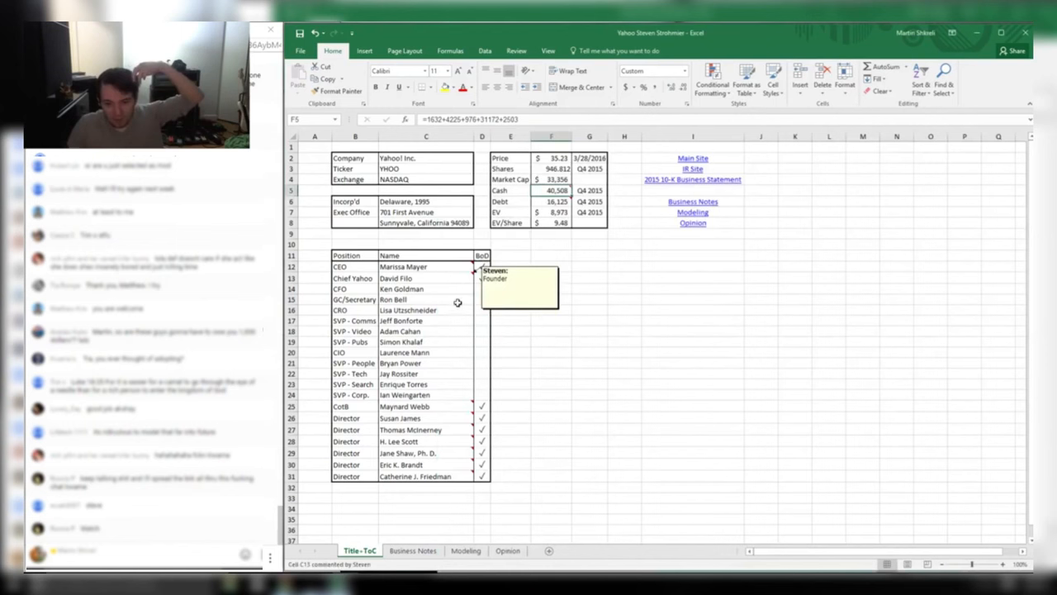
drag(483, 476, 314, 248)
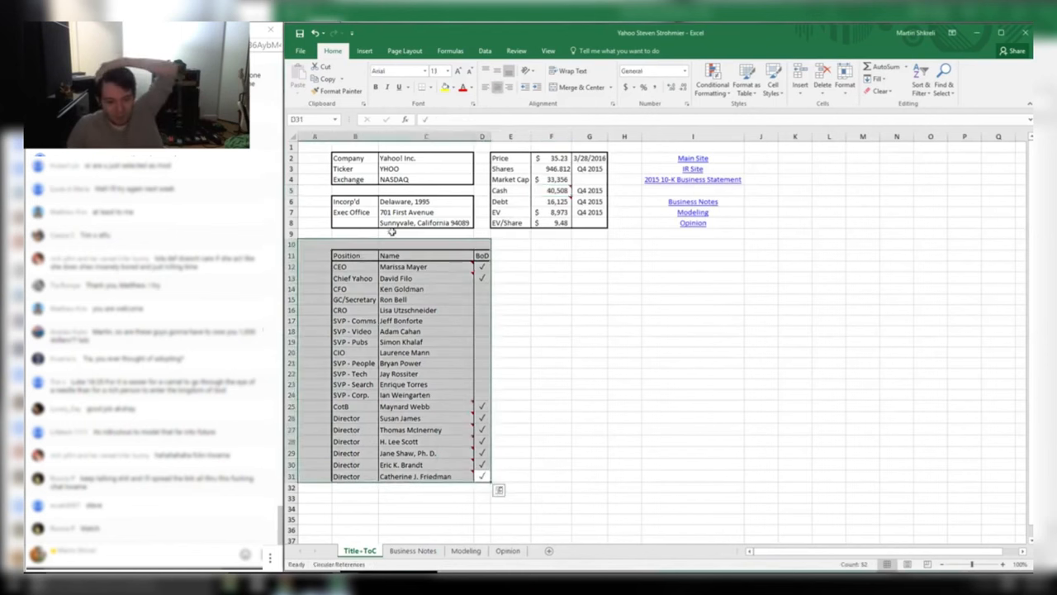
click(628, 309)
click(431, 224)
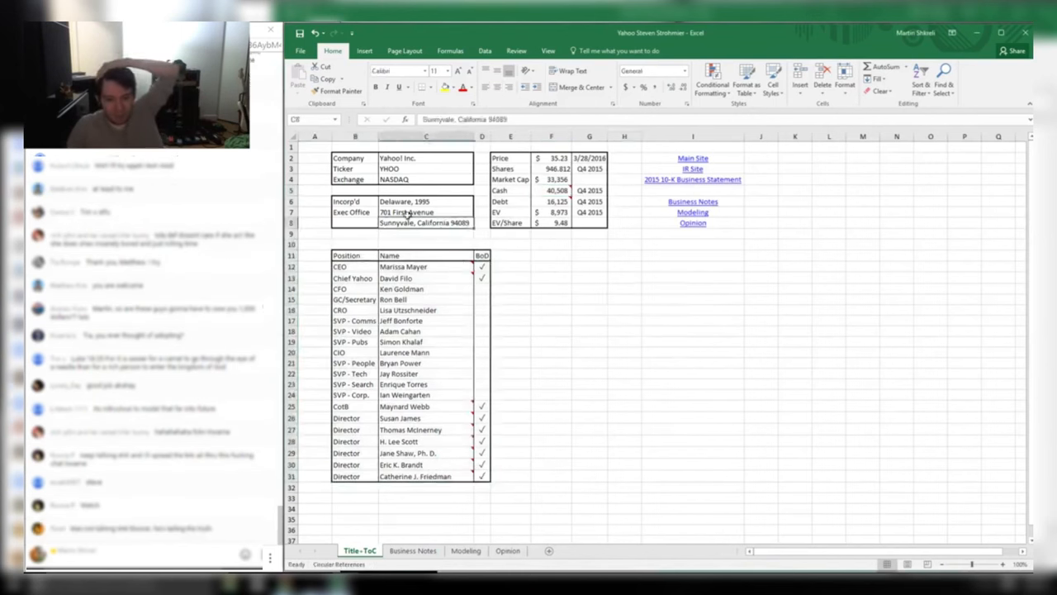
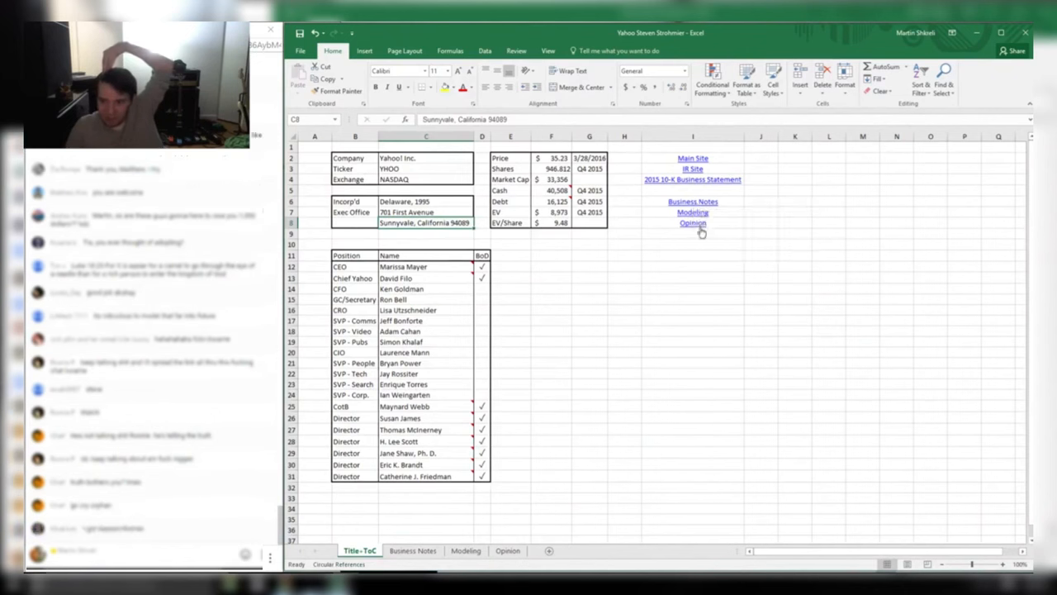
Read the General Opinion box on the Opinion sheet, which gives a 'Short-term buy' verdict
click(510, 551)
click(517, 327)
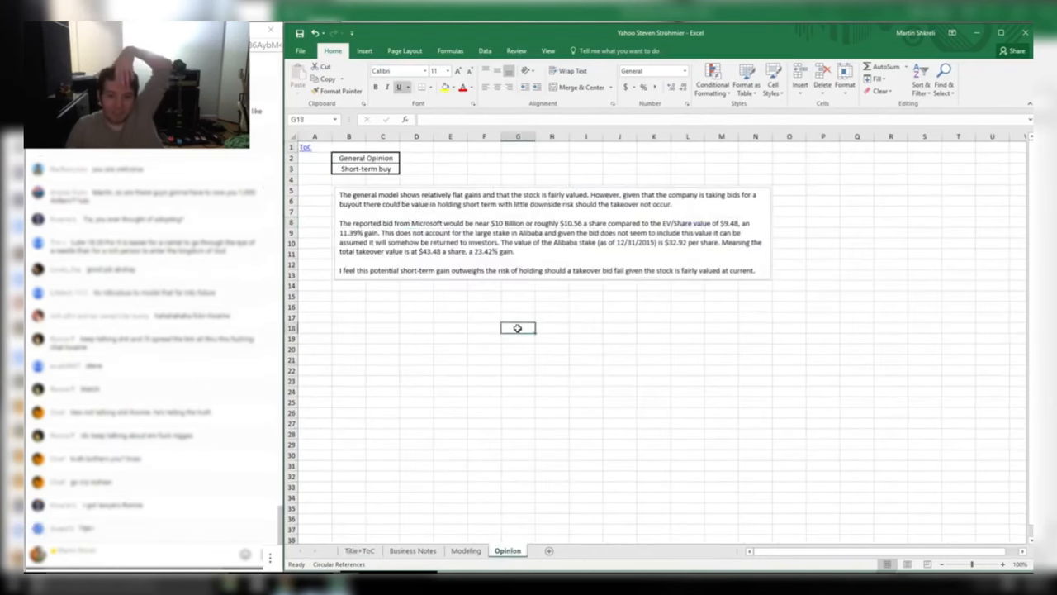
drag(414, 169, 294, 140)
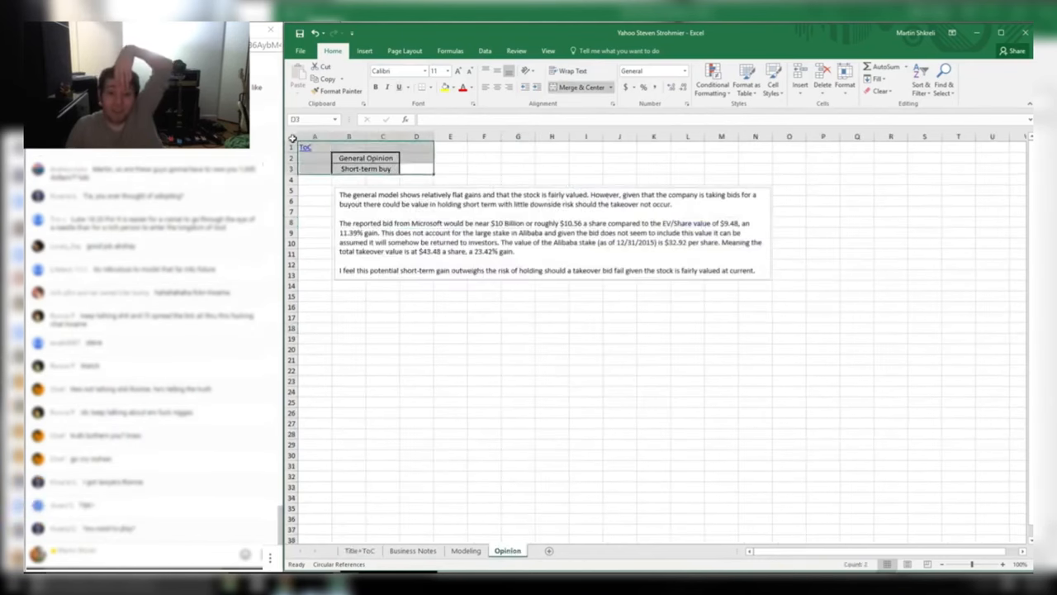
click(419, 172)
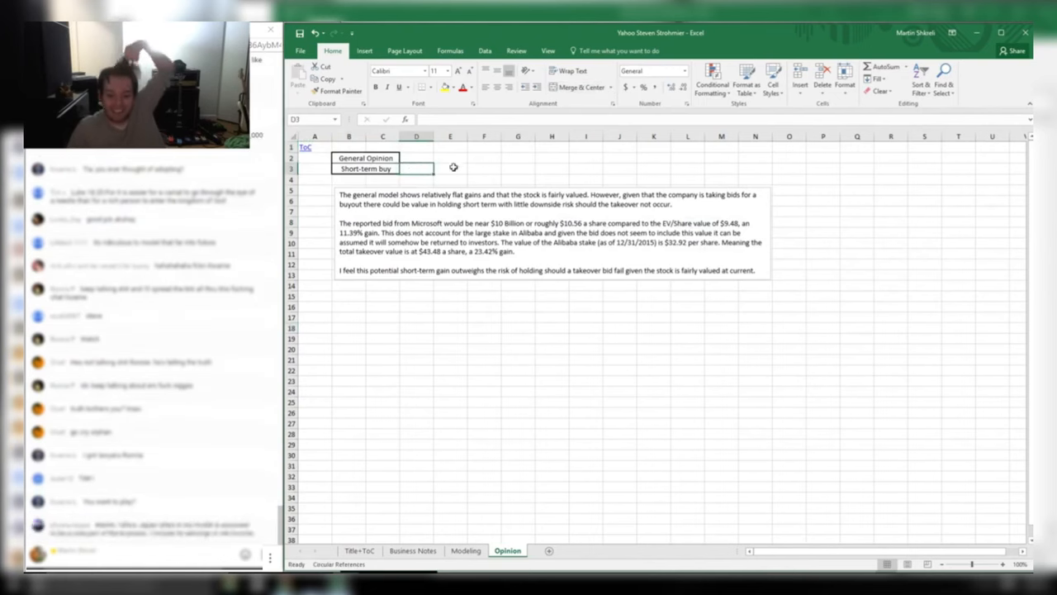
Check the Modeling sheet's Net Cash and Total rows, then edit the NPV formula =NPV(AA23,S20:HP20)
click(465, 554)
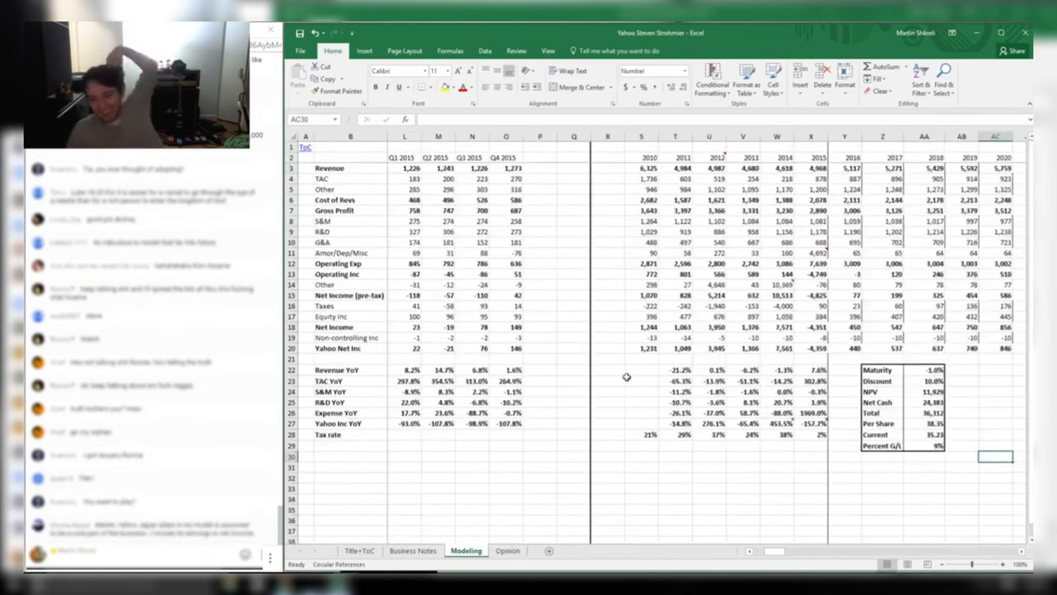
drag(748, 414, 978, 409)
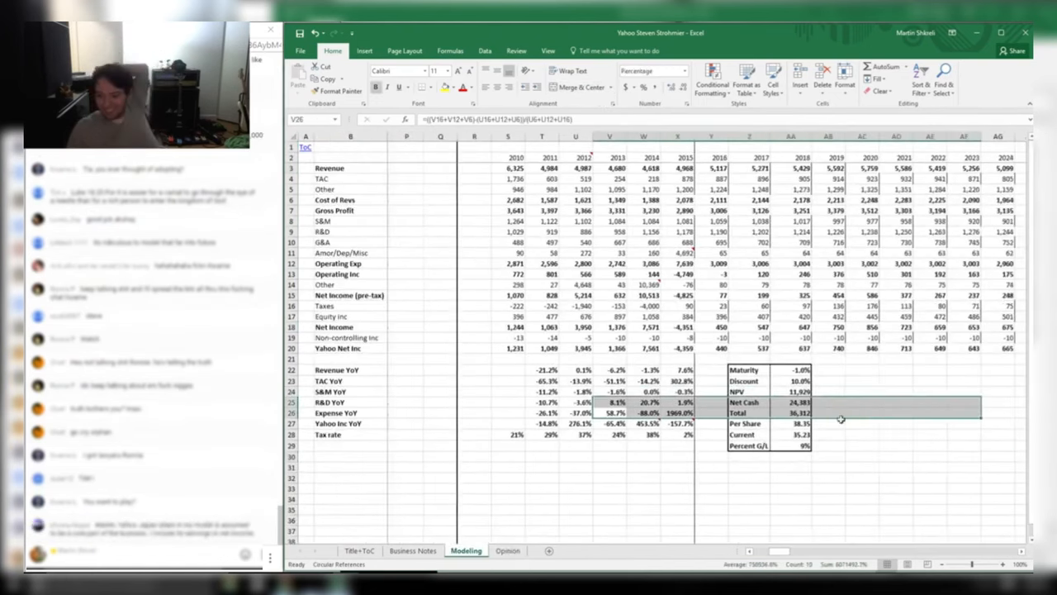
click(799, 402)
double_click(798, 393)
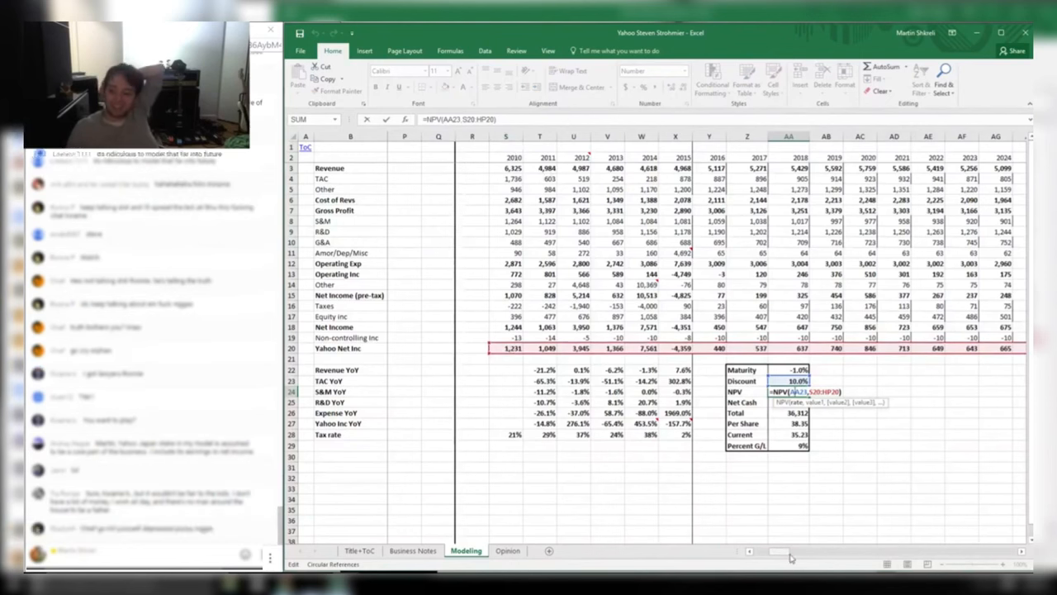
Shift the NPV range to Y20:HV20, dropping NPV to 6,753 (32.89 per share)
mouse_move(781, 551)
mouse_down()
mouse_move(805, 550)
mouse_move(773, 551)
mouse_up()
drag(807, 344, 922, 351)
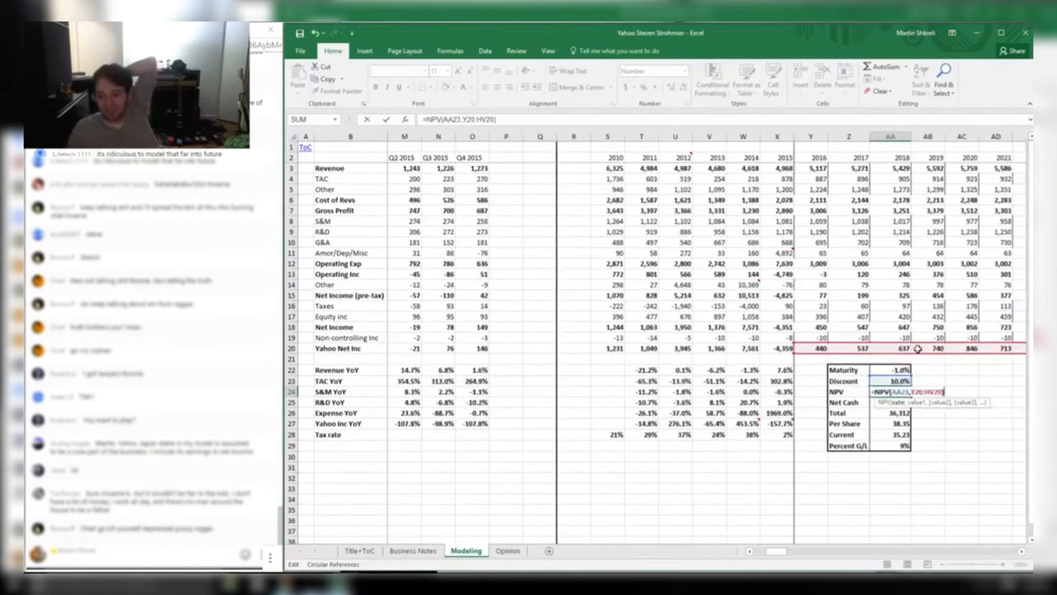
key(Escape)
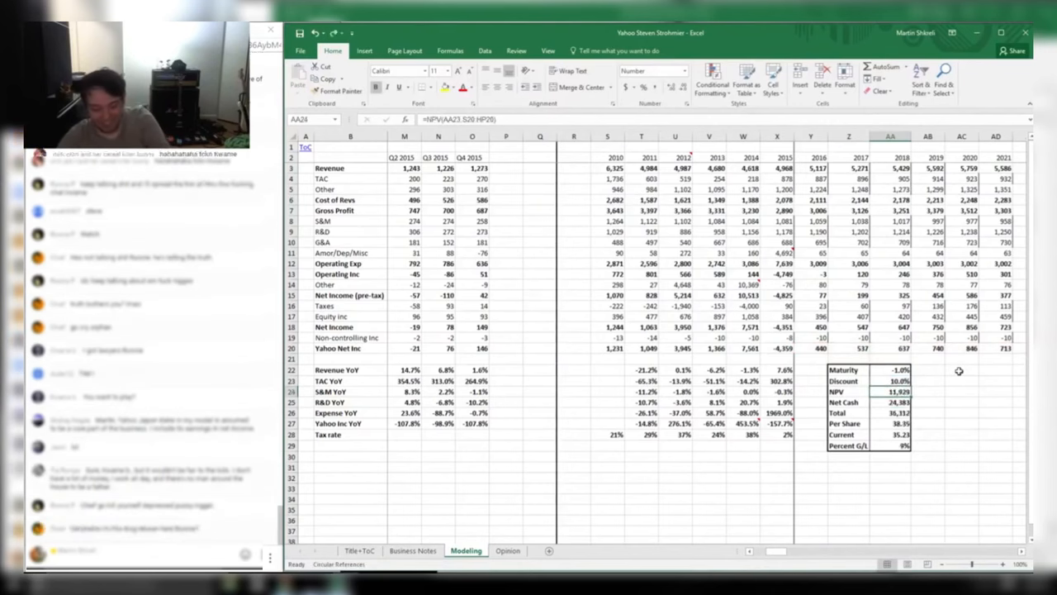
key(Right)
key(Right)
key(Right)
key(Right)
key(Right)
key(Right)
key(Right)
key(Right)
key(Right)
key(Right)
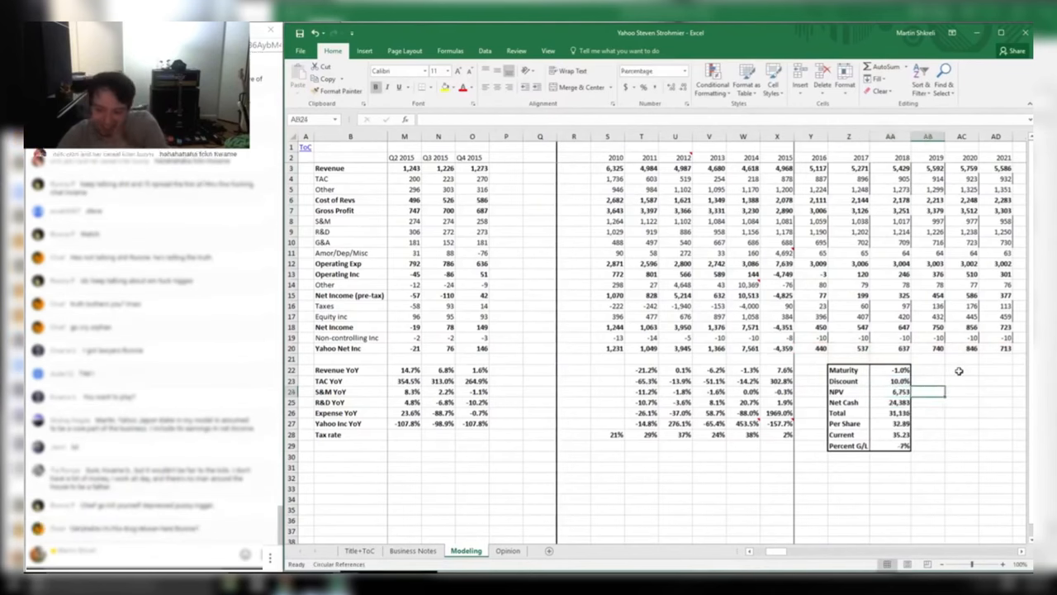
key(ctrl+Left)
key(alt+Tab)
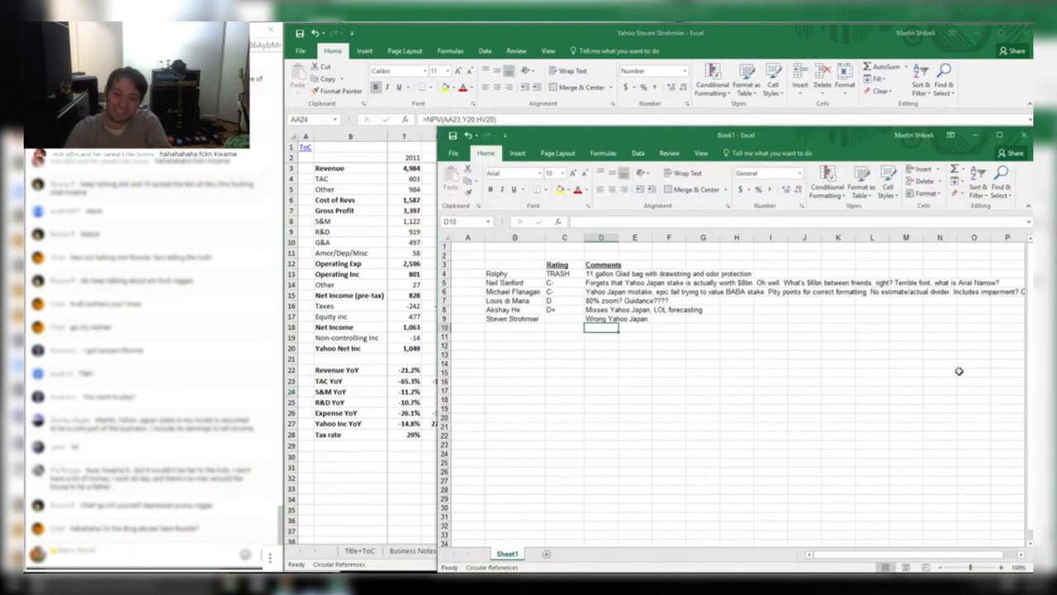
Append '. Forecasting past cash flow--that's a first' to Book1's D9 comment
key(Up)
key(F2)
text(. Forecasting)
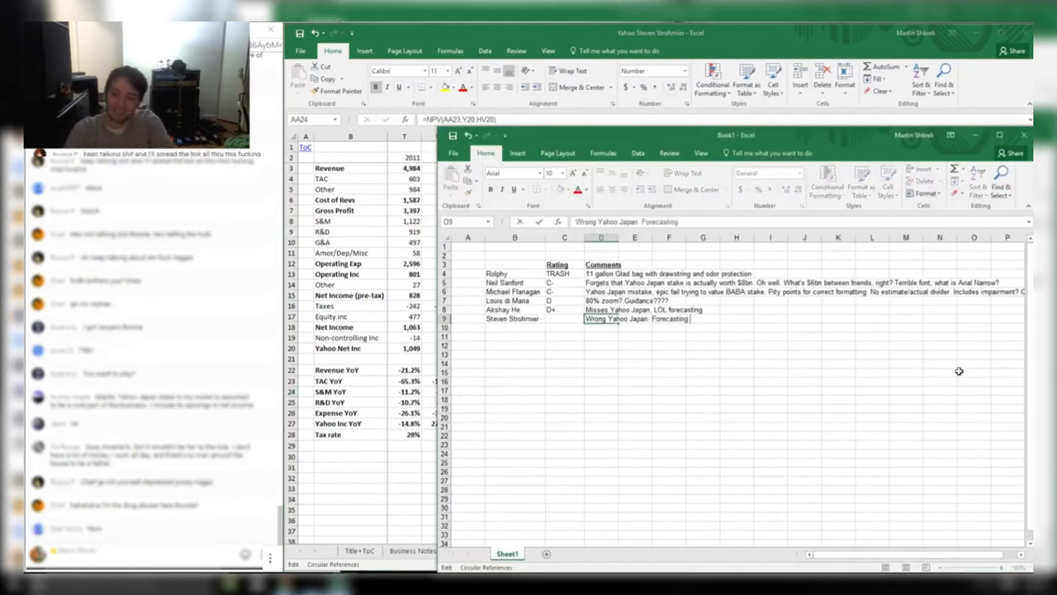
text( past)
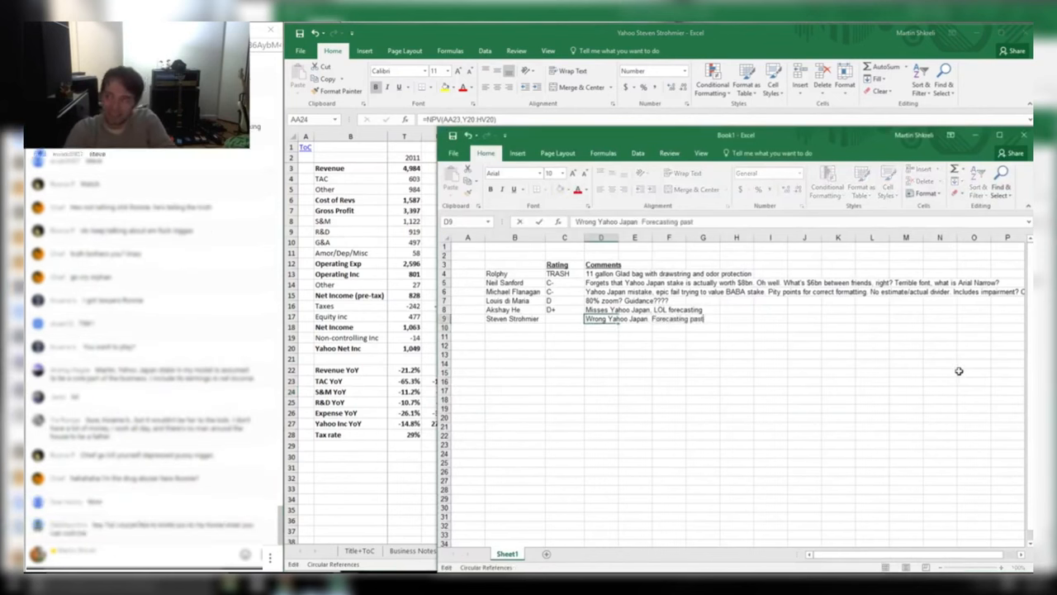
text( cash flow)
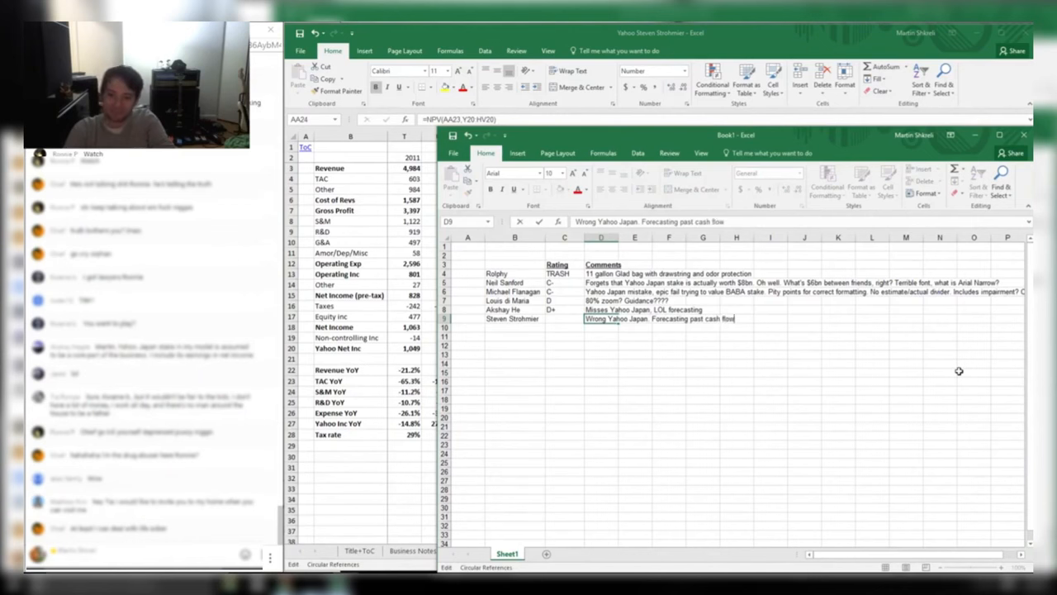
text(--that's a first)
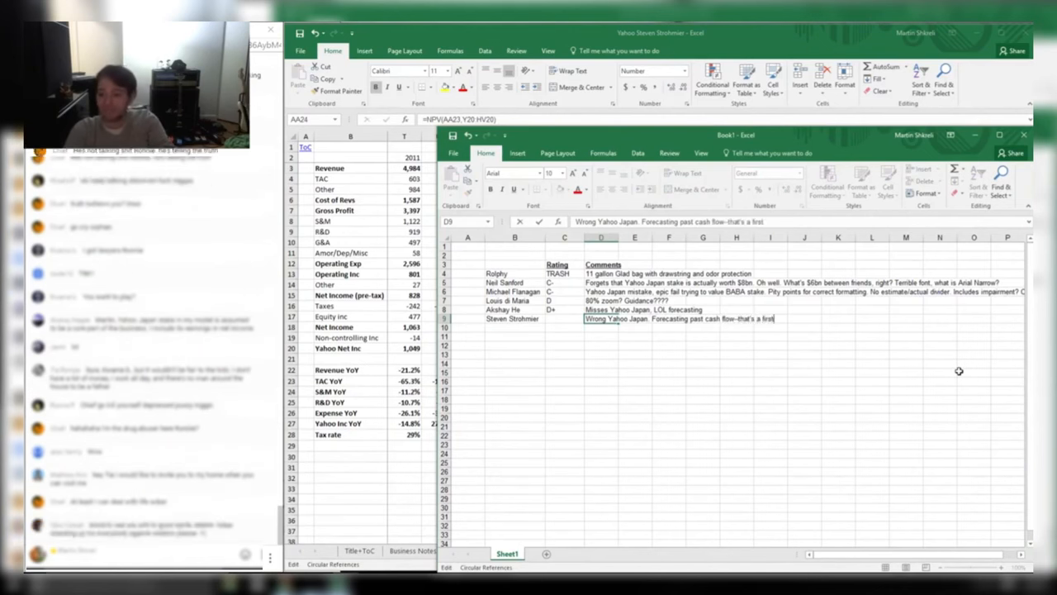
key(Return)
key(alt+Tab)
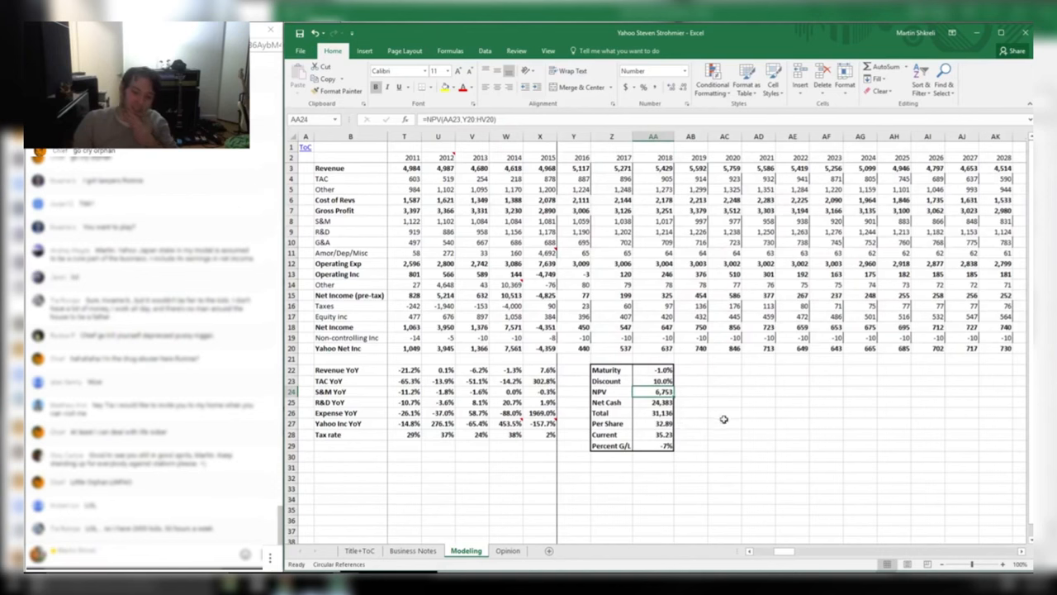
Check the Net Cash formula and the Revenue forecast formulas out to 2021
double_click(665, 402)
key(ctrl+Return)
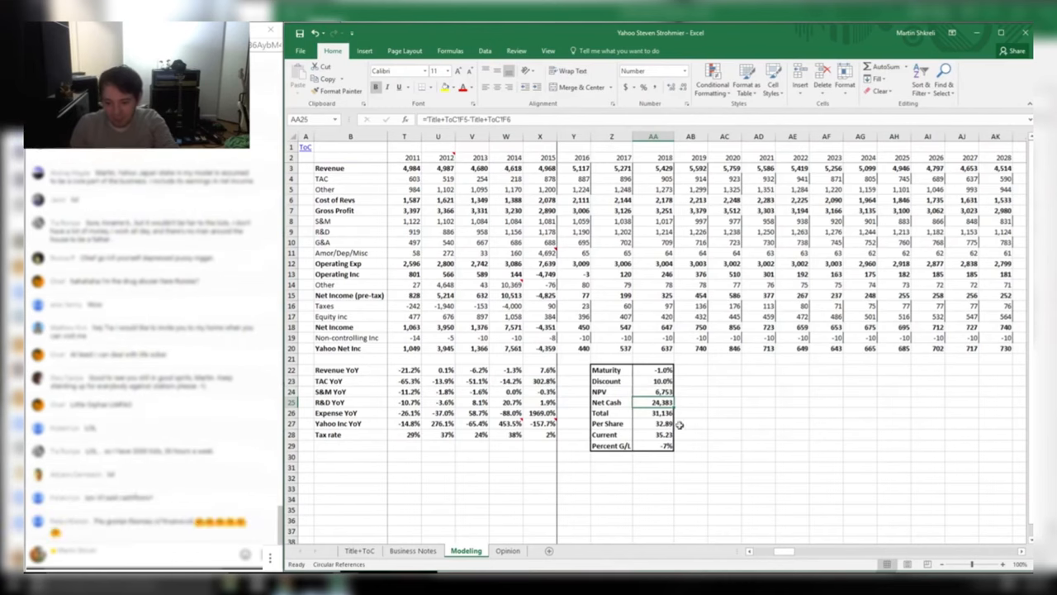
key(Right)
key(Right)
key(Right)
key(Right)
key(Right)
key(Right)
key(Right)
key(Right)
key(Right)
key(Right)
key(Right)
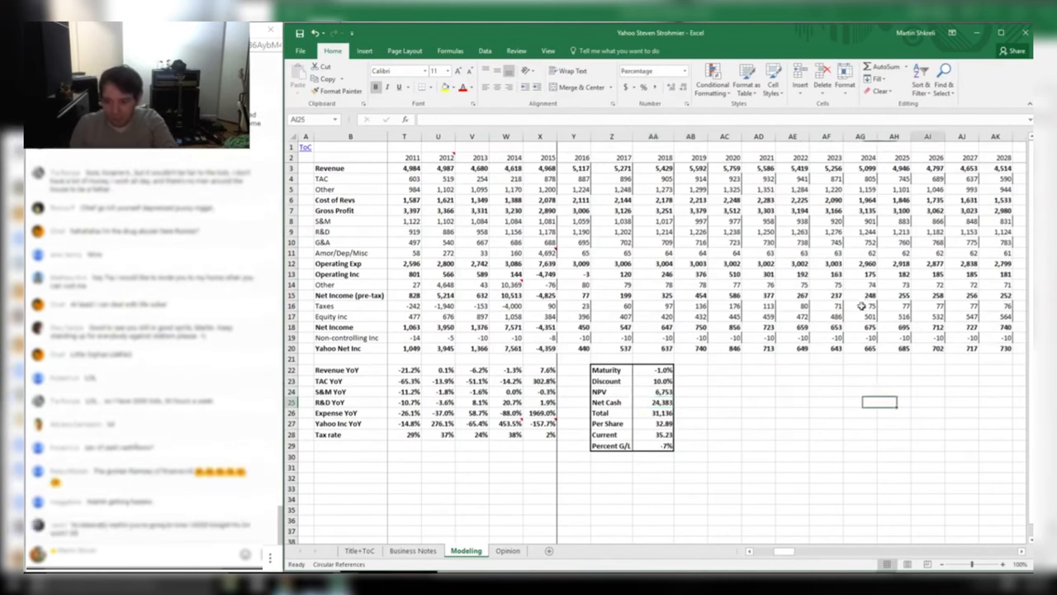
drag(628, 179, 628, 168)
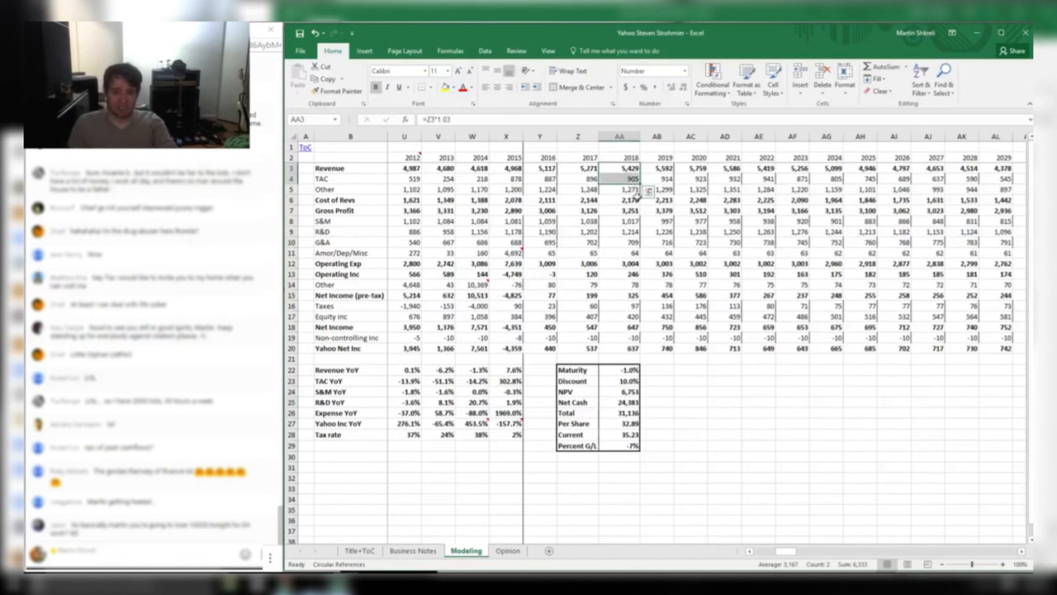
key(Up)
key(Left)
key(Left)
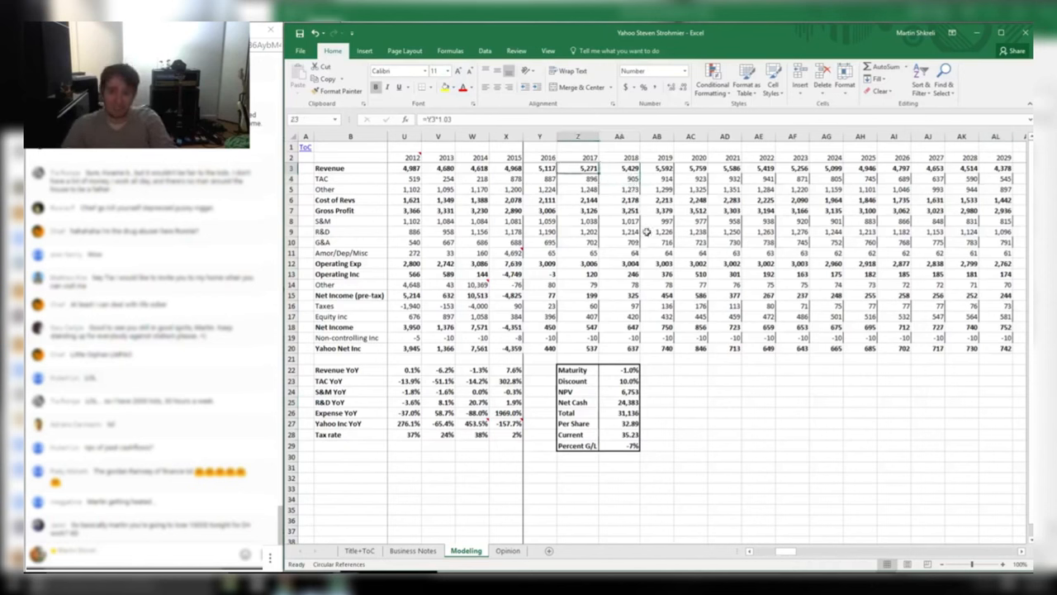
key(Right)
key(Right)
key(Right)
key(Right)
key(Right)
key(Right)
key(Right)
key(Right)
key(Right)
key(Right)
key(Right)
key(Right)
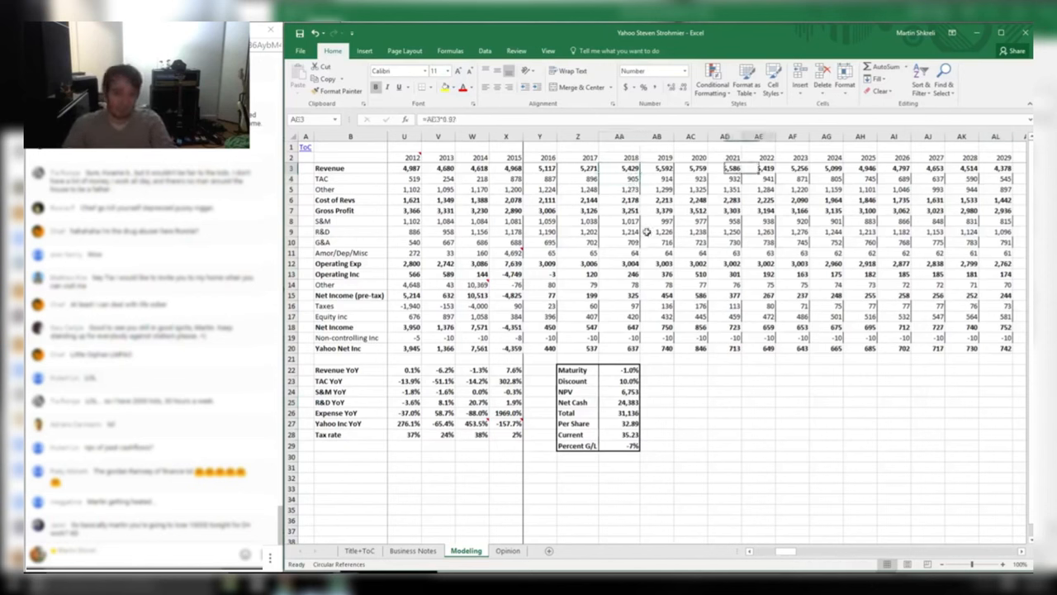
key(Left)
key(Left)
key(Left)
key(Left)
key(Left)
key(Left)
key(Left)
key(Left)
key(Left)
key(Left)
key(Left)
key(Left)
key(Left)
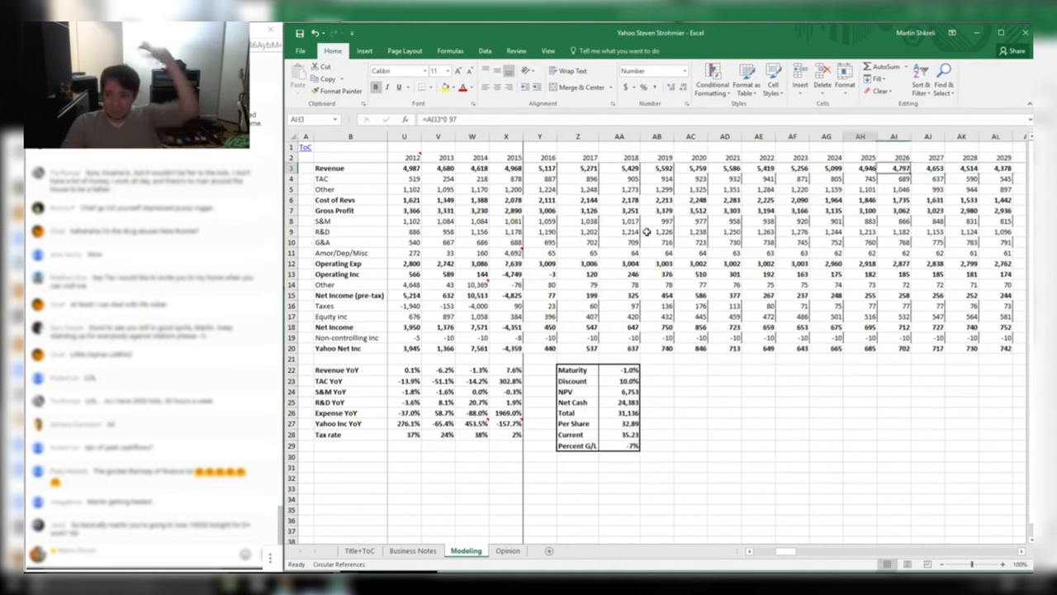
key(Right)
key(Right)
key(Right)
key(Right)
key(Right)
key(Right)
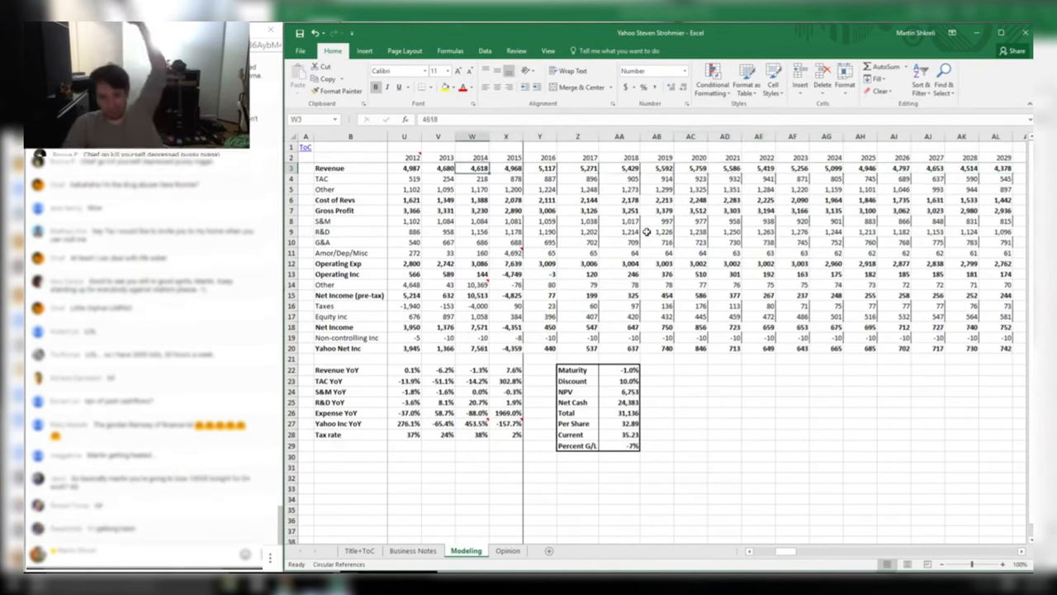
key(Down)
key(Down)
Inspect the S&M, R&D, Amor/Dep/Misc, Operating Exp and Operating Inc forecast formulas
key(Down)
key(Down)
key(Down)
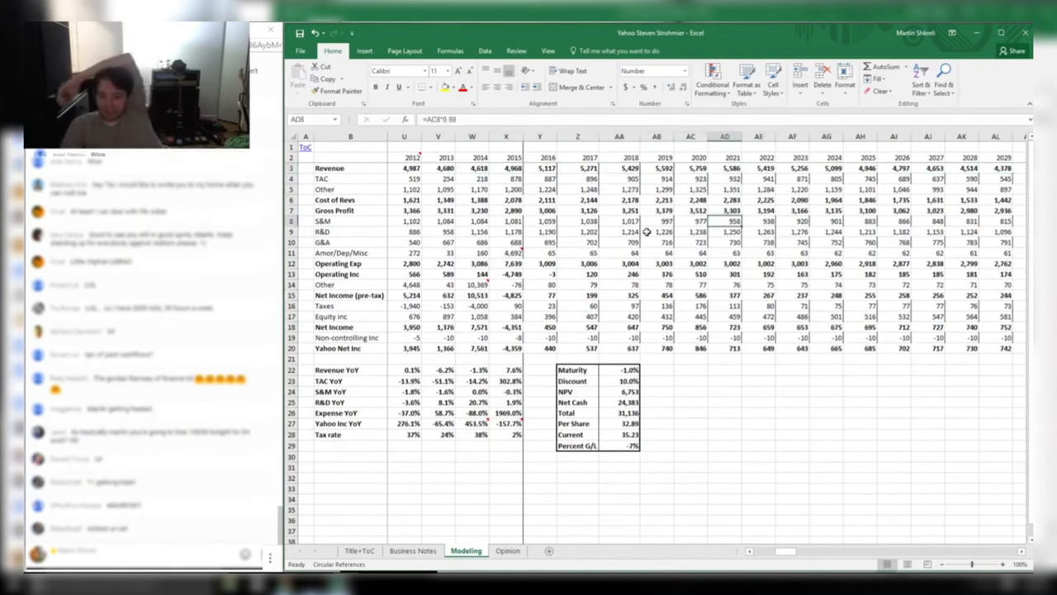
key(Down)
key(Right)
key(Right)
key(Right)
key(Right)
key(Right)
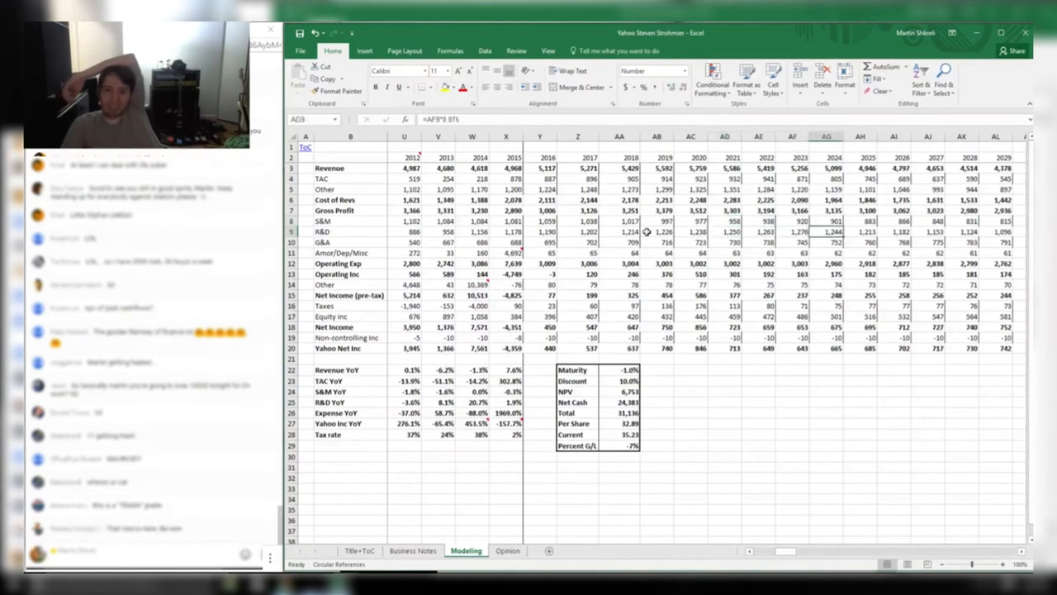
key(Right)
key(Right)
key(Down)
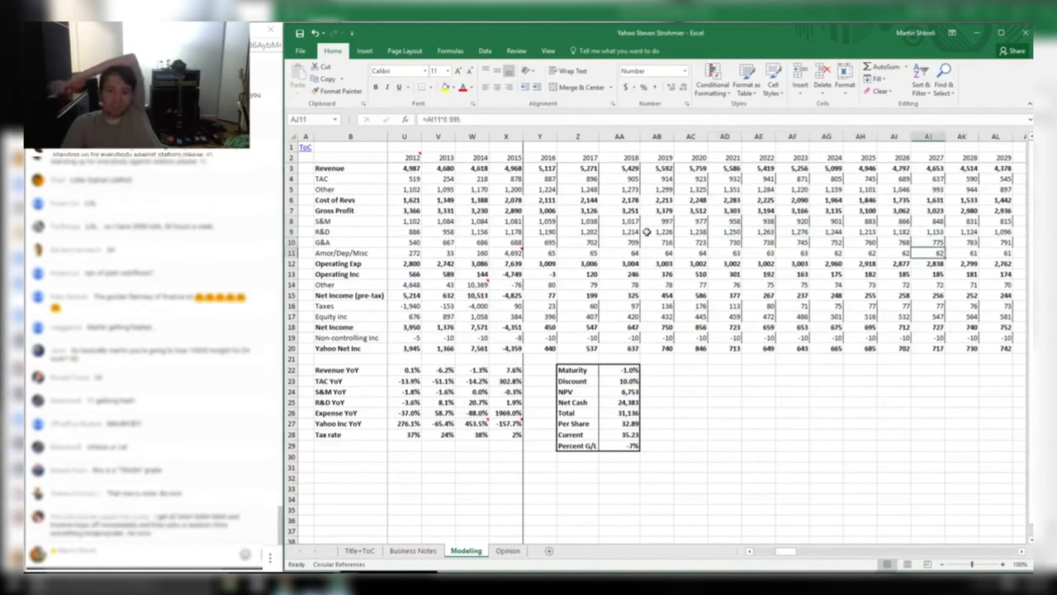
key(Left)
key(Left)
key(Left)
key(Left)
key(Left)
key(Left)
key(Left)
key(Left)
key(Left)
key(Left)
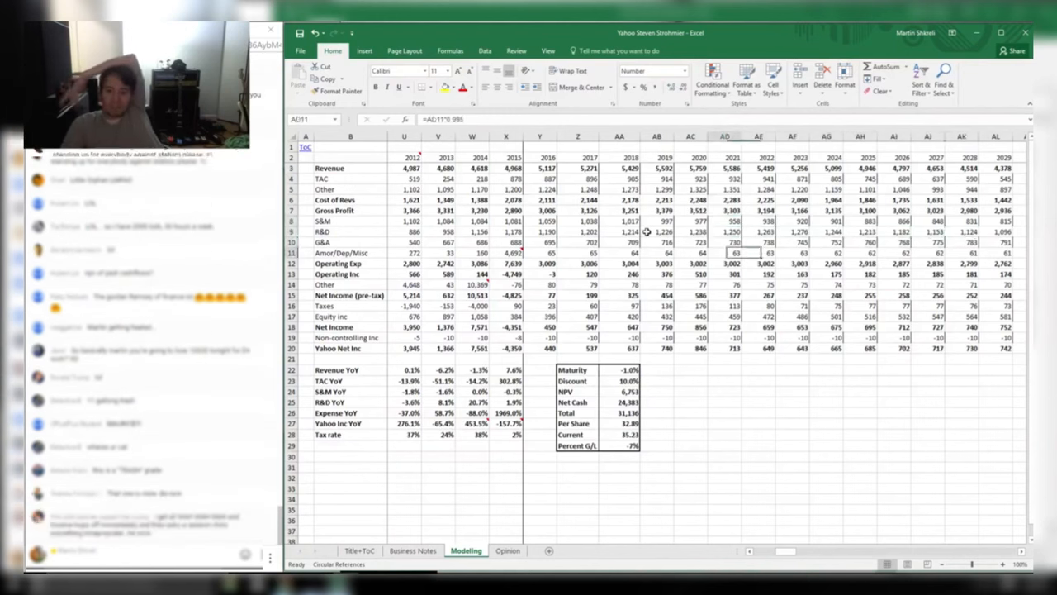
key(Down)
key(Right)
key(Right)
key(Right)
key(Right)
key(Right)
key(Right)
key(Right)
key(Right)
key(Right)
key(Right)
key(Right)
key(Right)
key(Right)
key(Right)
key(Right)
key(Right)
key(Right)
key(Right)
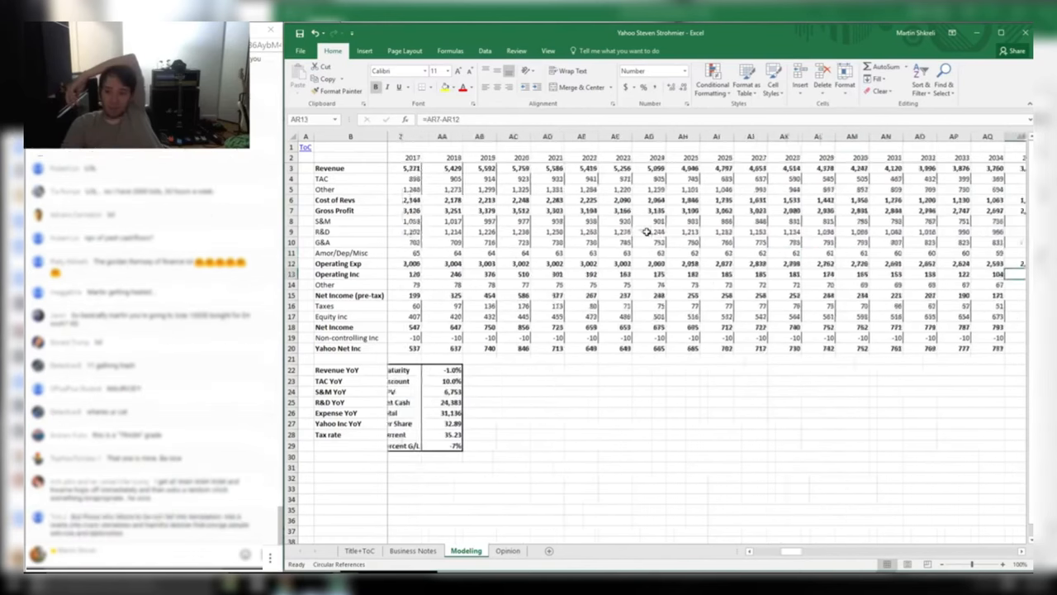
key(Left)
key(Left)
key(Left)
key(Left)
key(Left)
key(Left)
key(Left)
key(Left)
key(Left)
key(Left)
key(Left)
key(Left)
key(Left)
Check the Equity Inc growth formula and the NPV calculation, then return to Book1
key(Down)
key(Down)
key(Down)
key(Down)
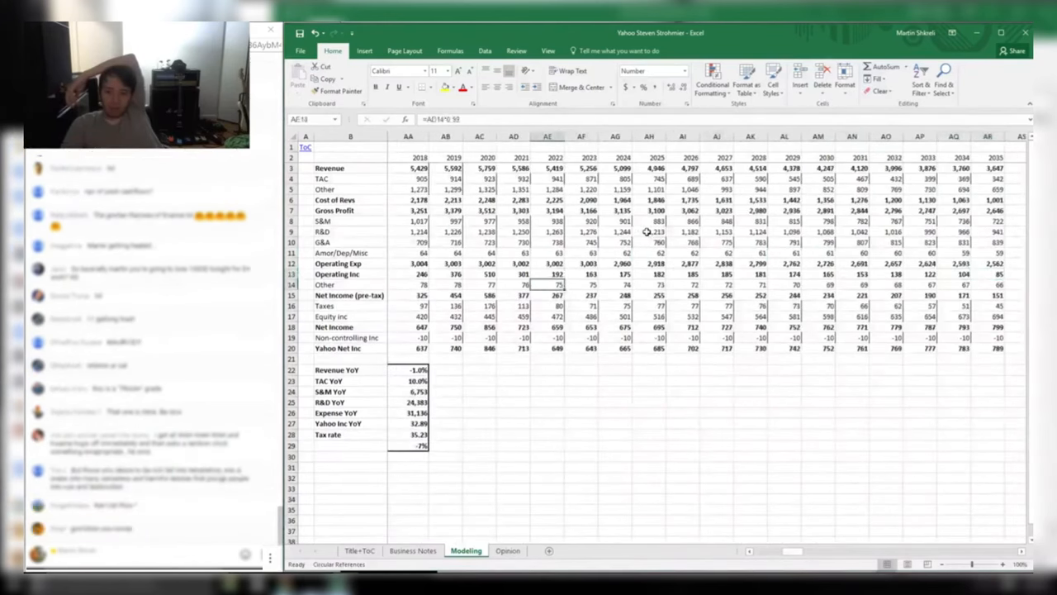
key(ctrl+Left)
key(ctrl+Right)
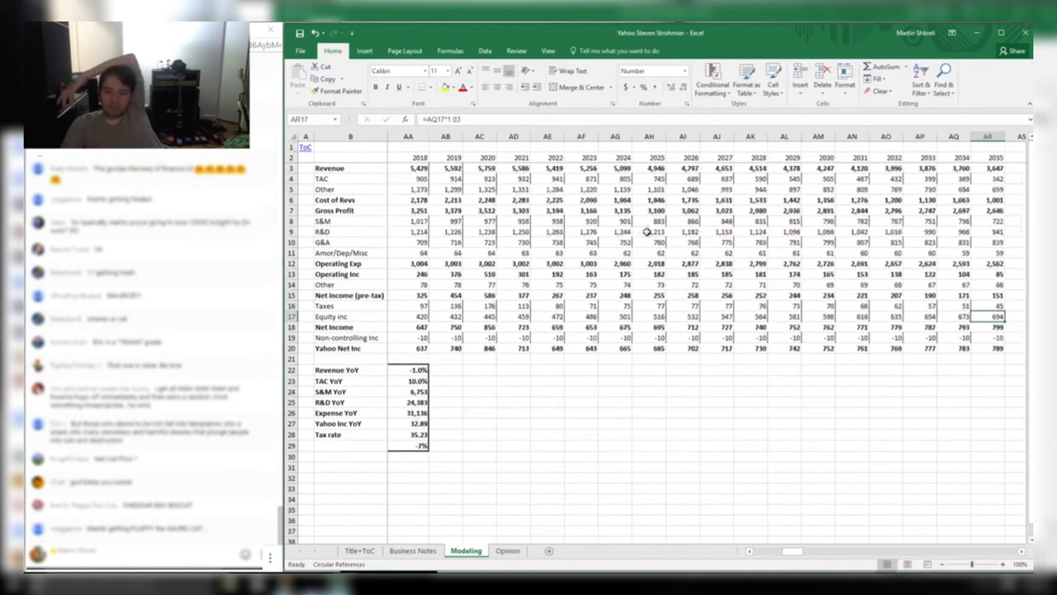
key(Left)
key(Left)
key(Left)
key(Left)
key(Left)
key(Left)
key(Left)
key(Left)
key(Left)
key(Left)
key(Left)
key(Left)
key(Left)
key(Left)
key(Left)
key(Left)
key(Left)
key(Left)
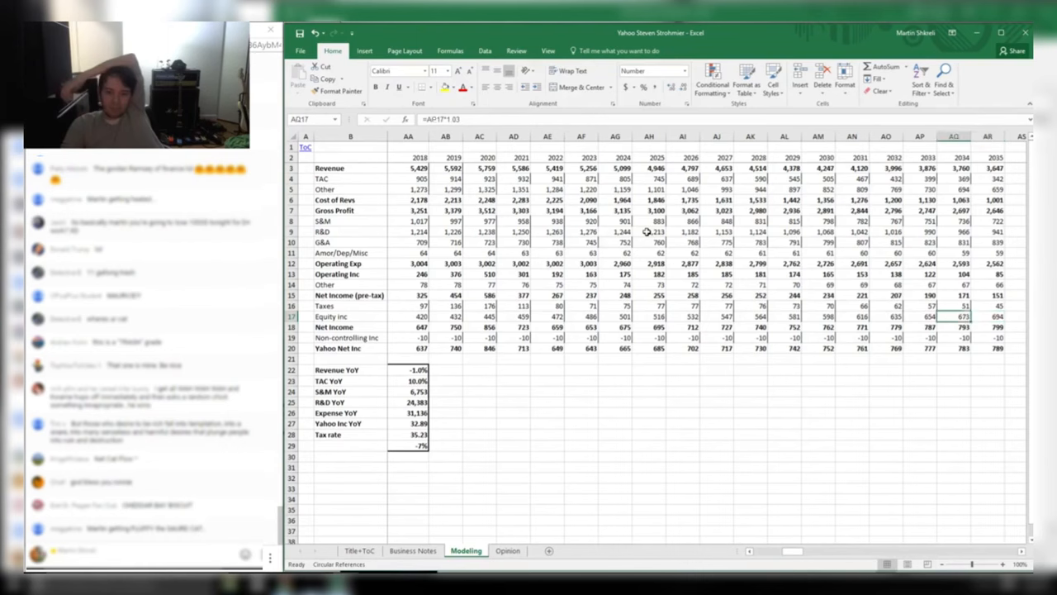
key(Right)
key(Right)
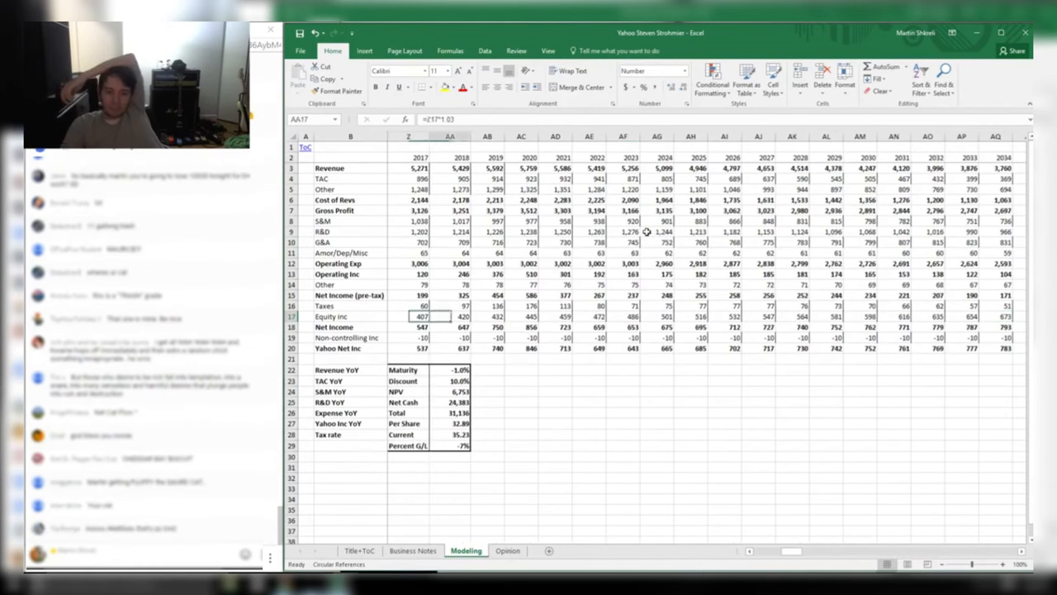
key(Left)
key(Down)
key(Down)
key(Down)
key(Down)
key(Down)
key(Down)
key(Down)
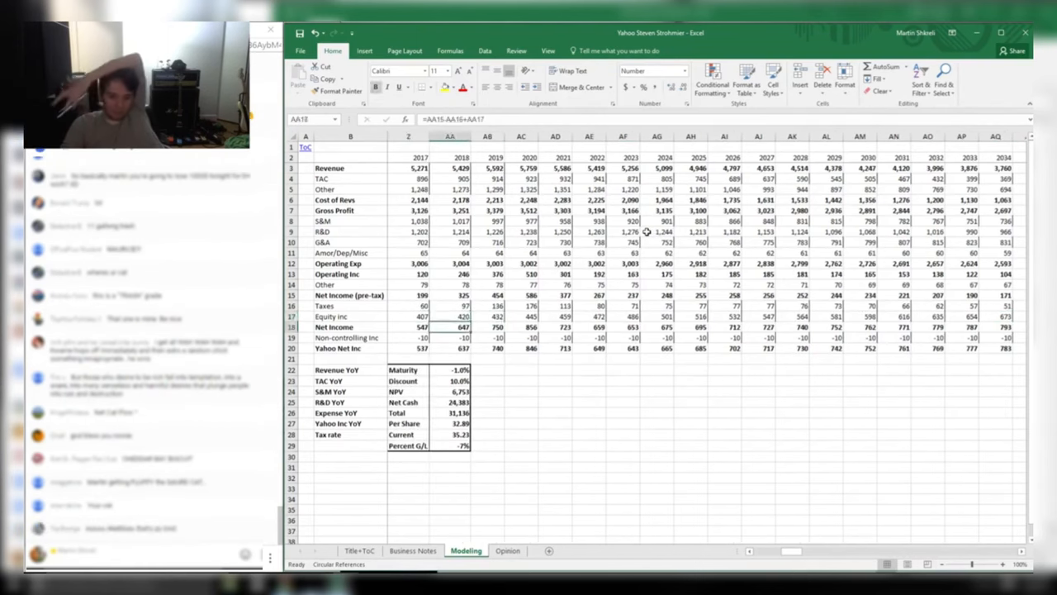
key(Down)
key(alt+Tab)
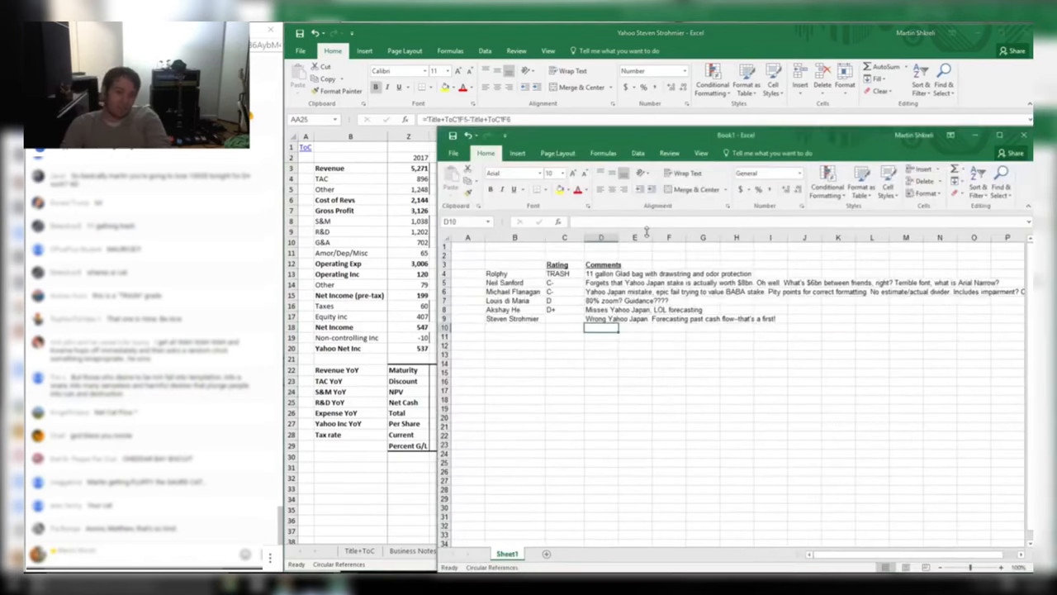